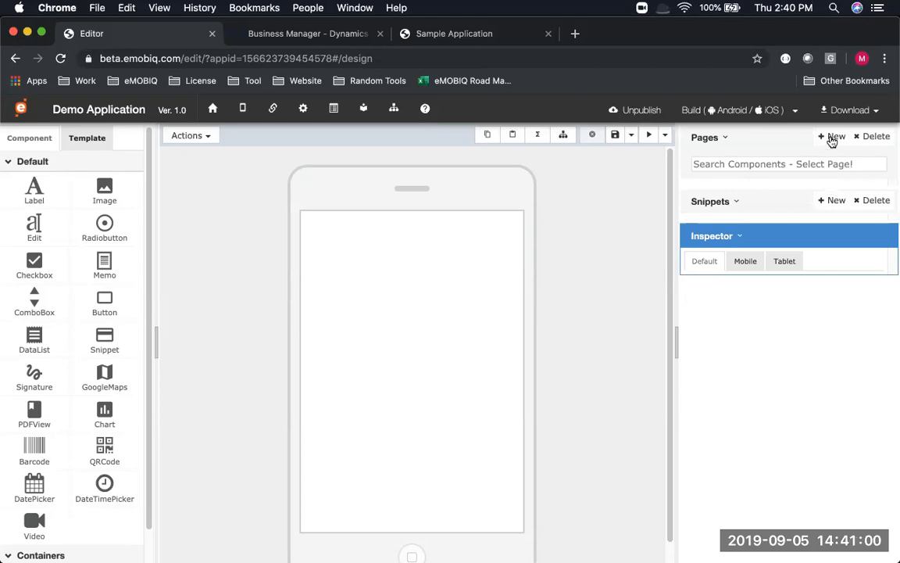
Start adding a new page to Demo Application in the eMOBIQ editor
left_click(832, 139)
Create a page named pgFirstPage with the title First Page
left_click(459, 196)
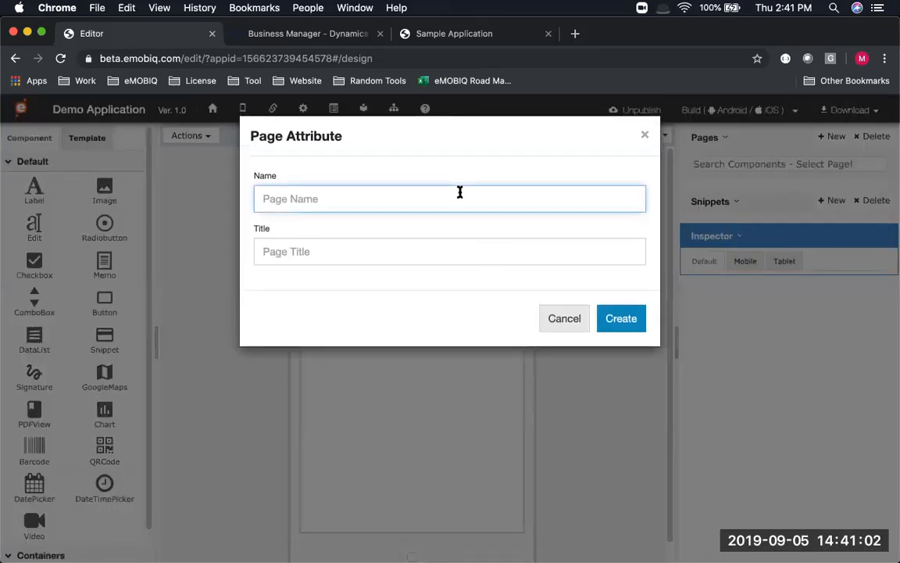
type("P")
type("pgFirstPag")
key("Tab")
type("First Page")
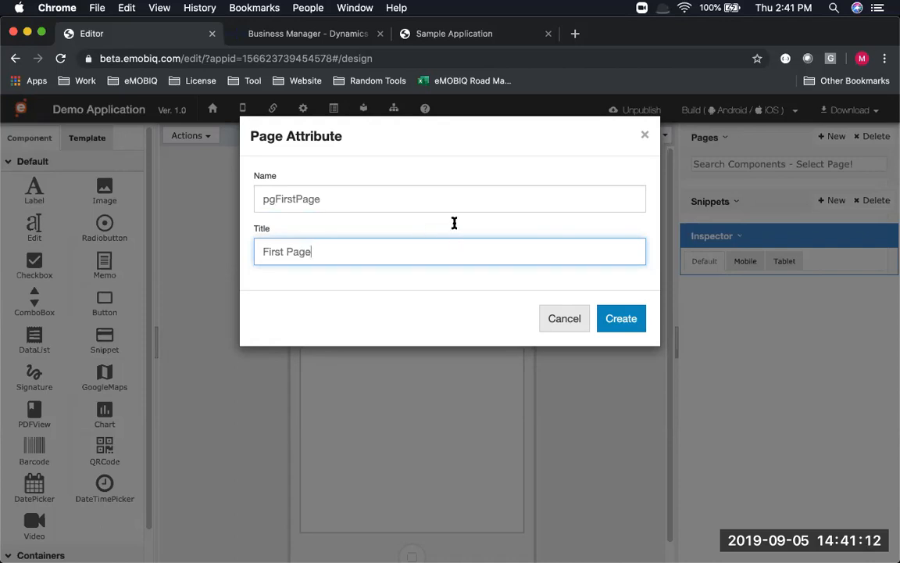
left_click(632, 322)
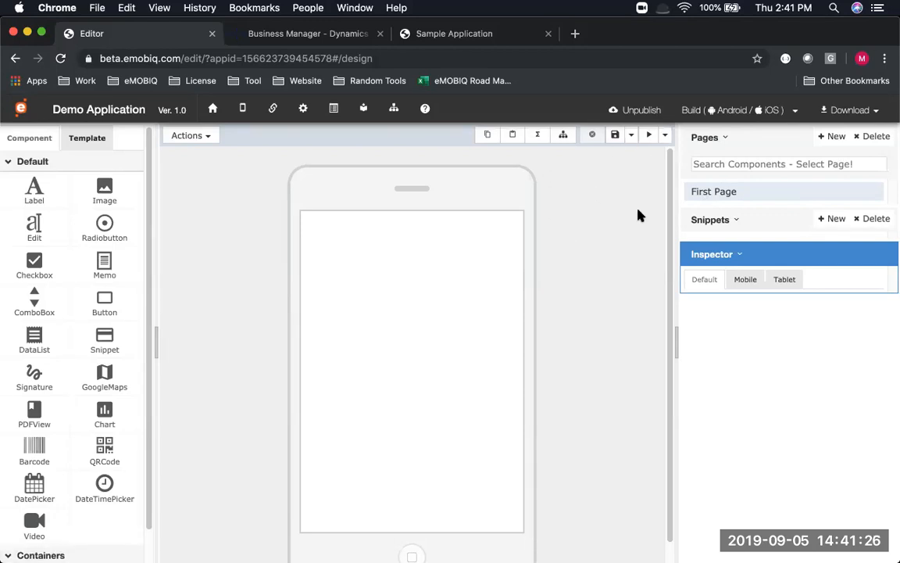
Select First Page, check its pgFirstPage name, and save it
left_click(776, 195)
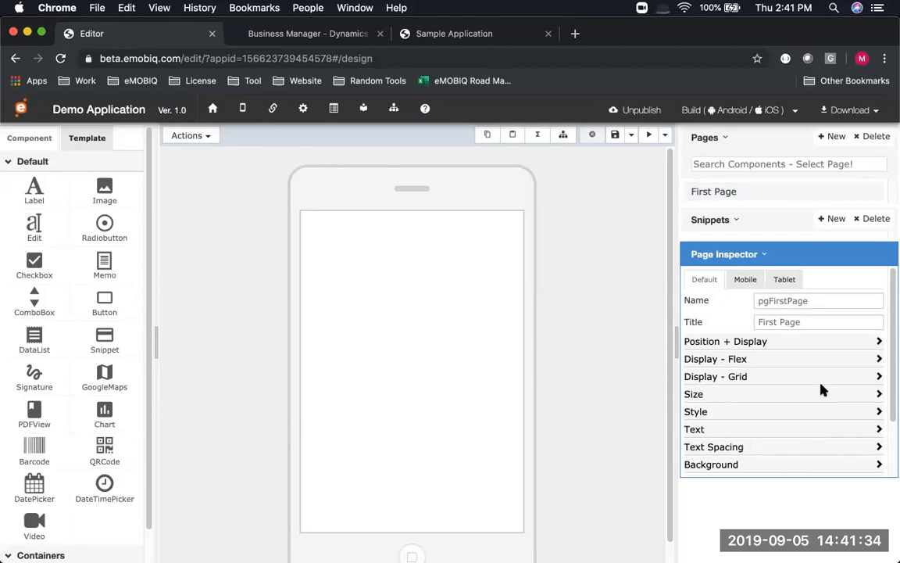
double_click(813, 301)
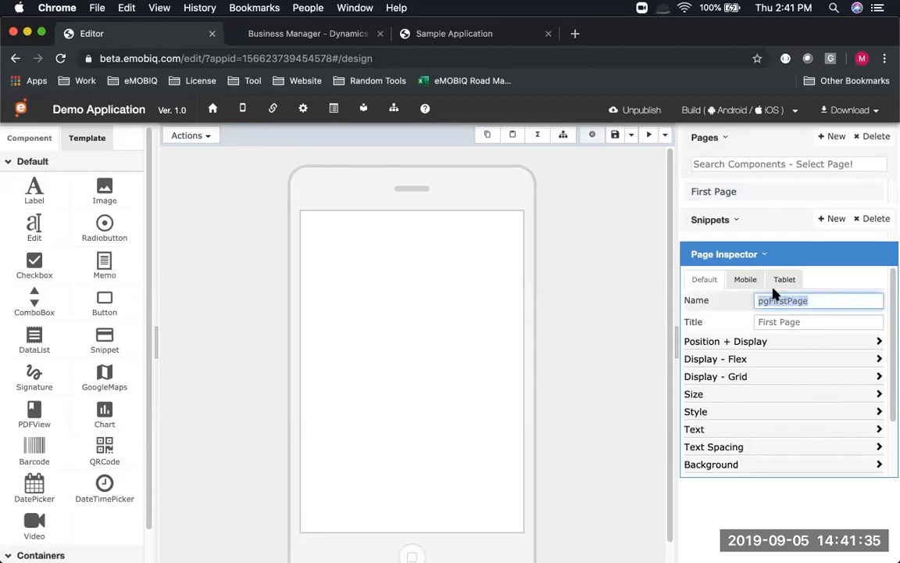
left_click(615, 135)
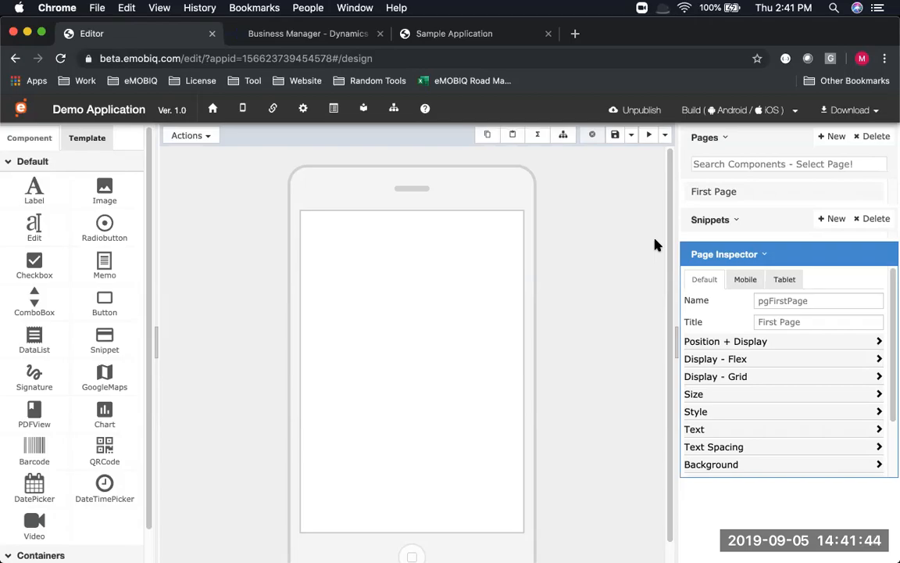
Place a Label component near the top-left of First Page
key("ctrl+Right")
key("ctrl+Left")
left_click_drag(26, 194, 314, 262)
left_click_drag(32, 185, 339, 251)
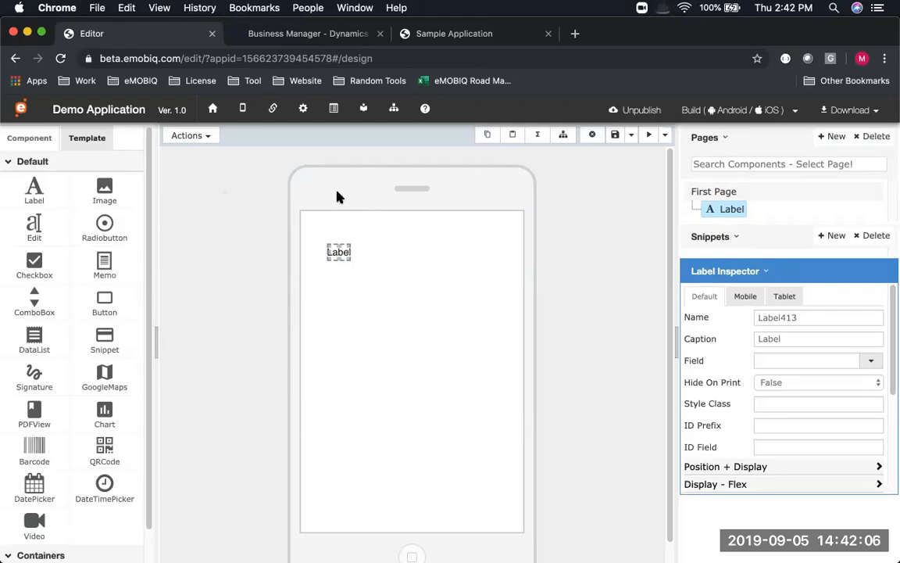
Move the label to the top centre of First Page
left_click(209, 136)
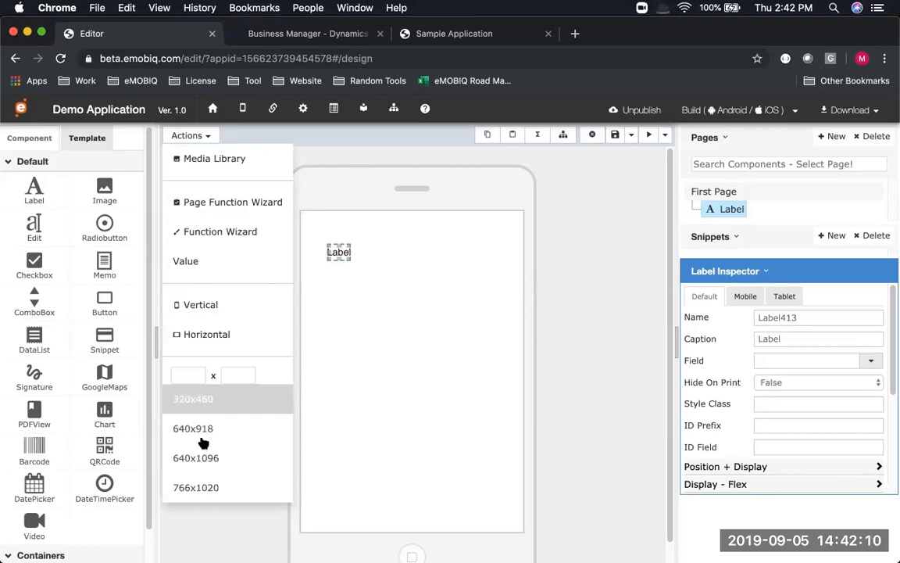
left_click(191, 374)
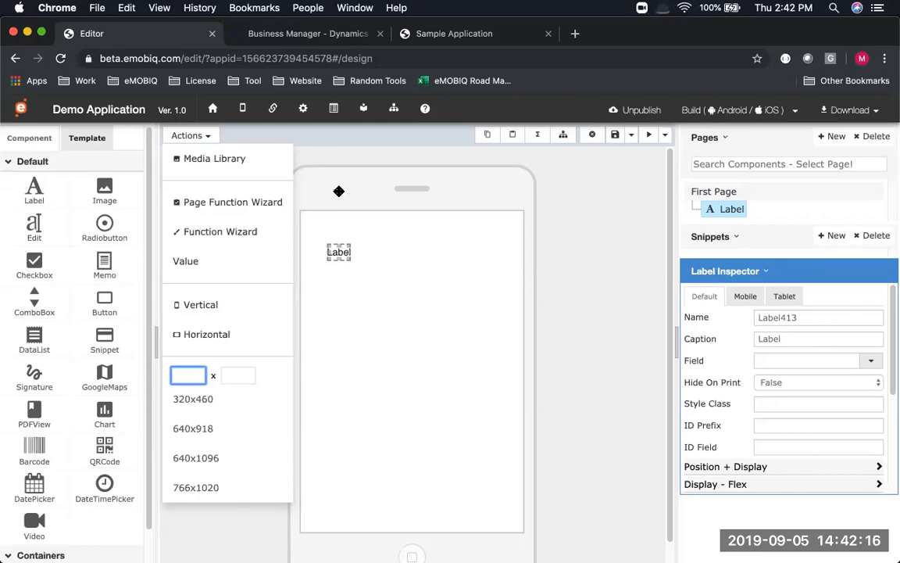
left_click_drag(348, 253, 410, 254)
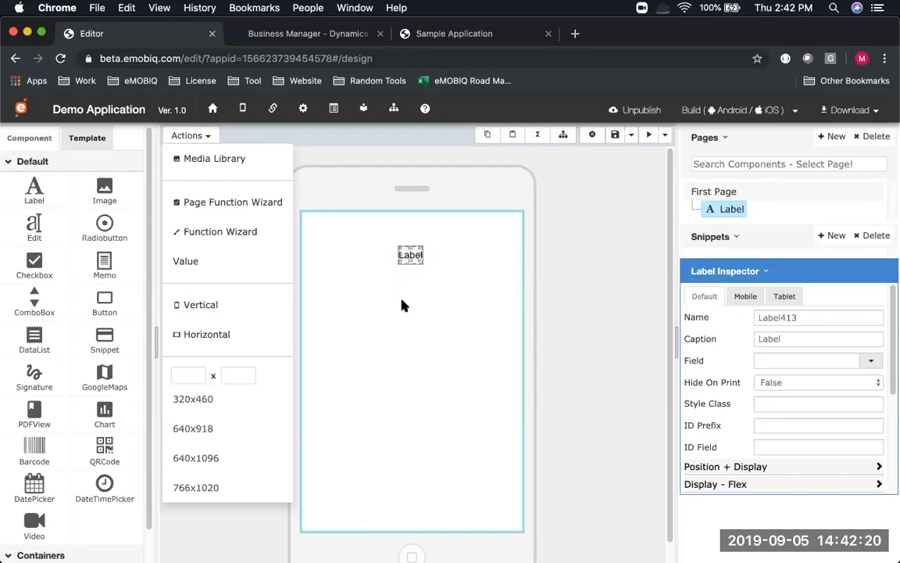
left_click(409, 315)
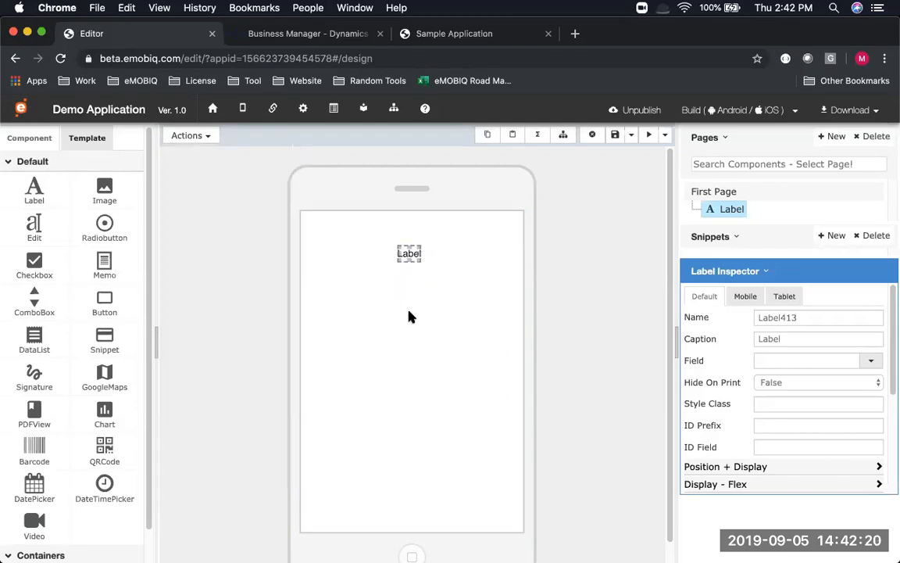
Preview the page at 640x918, then return to 320x460
left_click(188, 135)
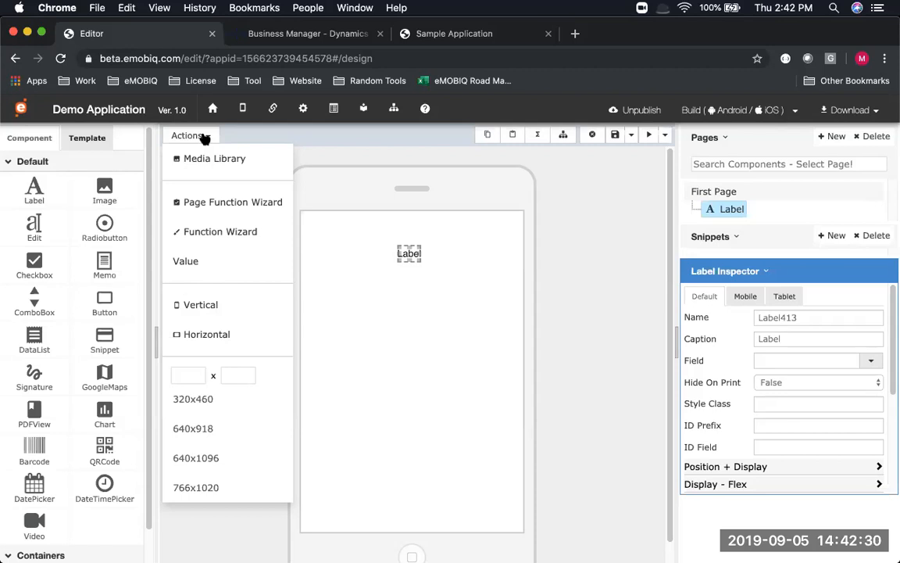
left_click(237, 430)
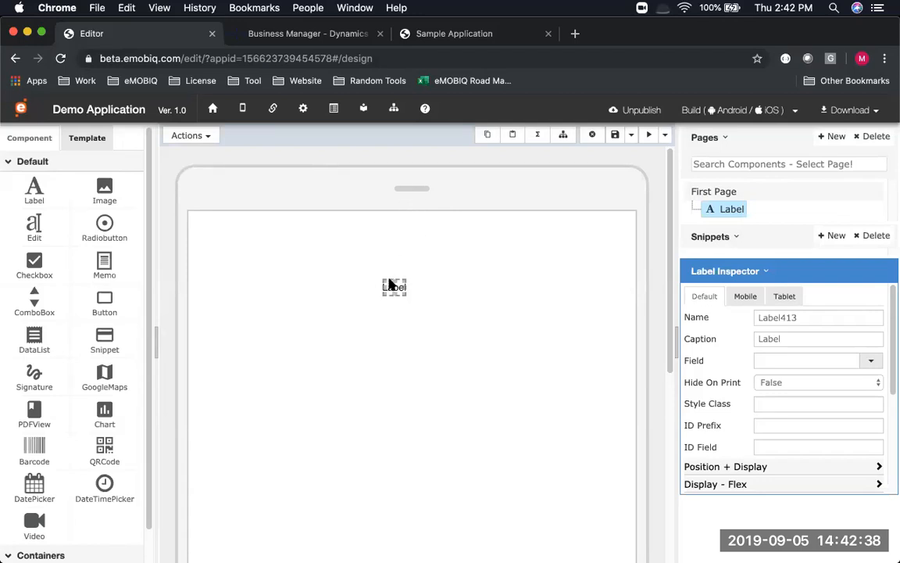
left_click(206, 135)
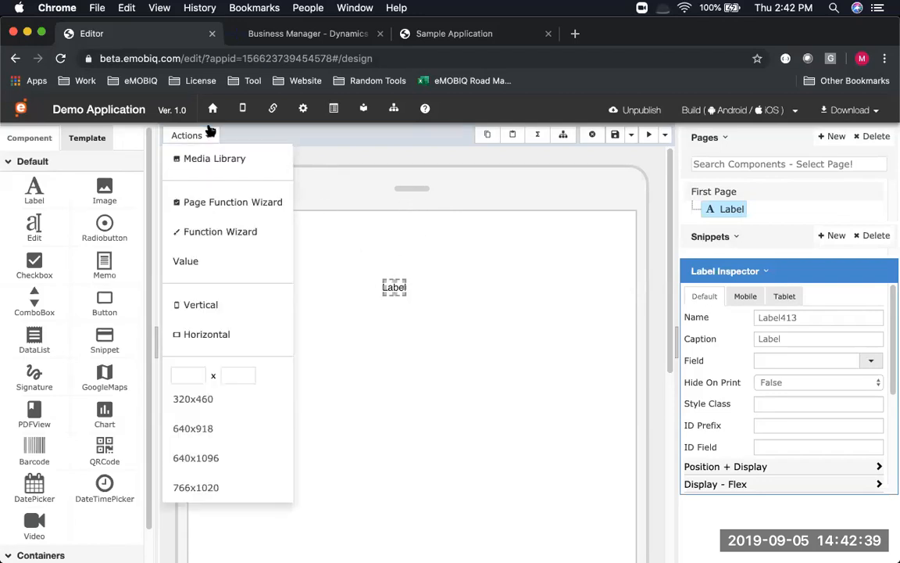
left_click(256, 400)
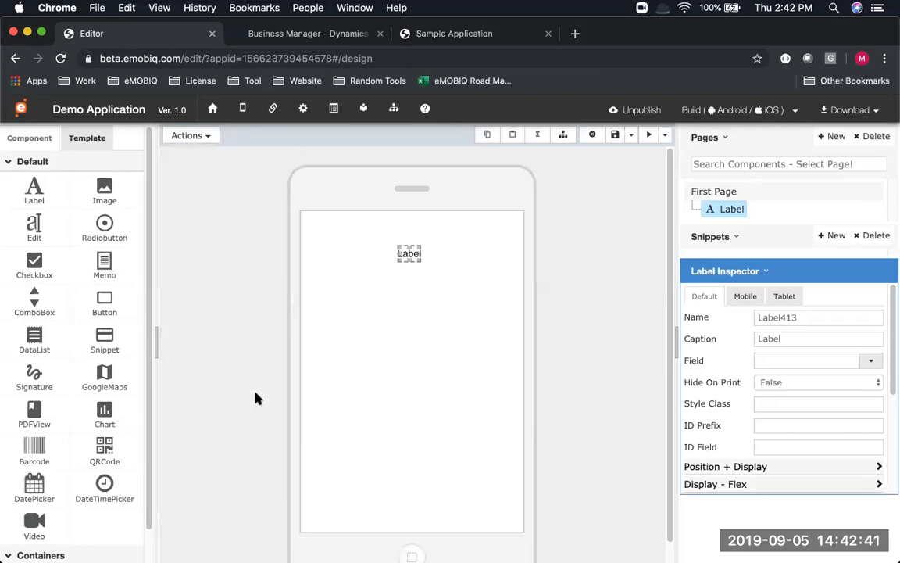
Change the label's caption to 'New Value'
double_click(407, 251)
key("super+a")
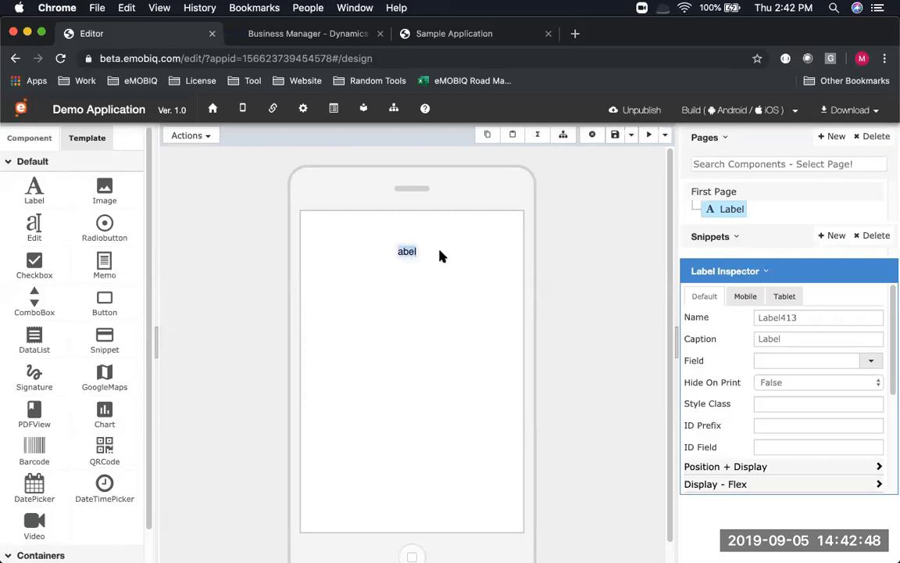
type("New Value")
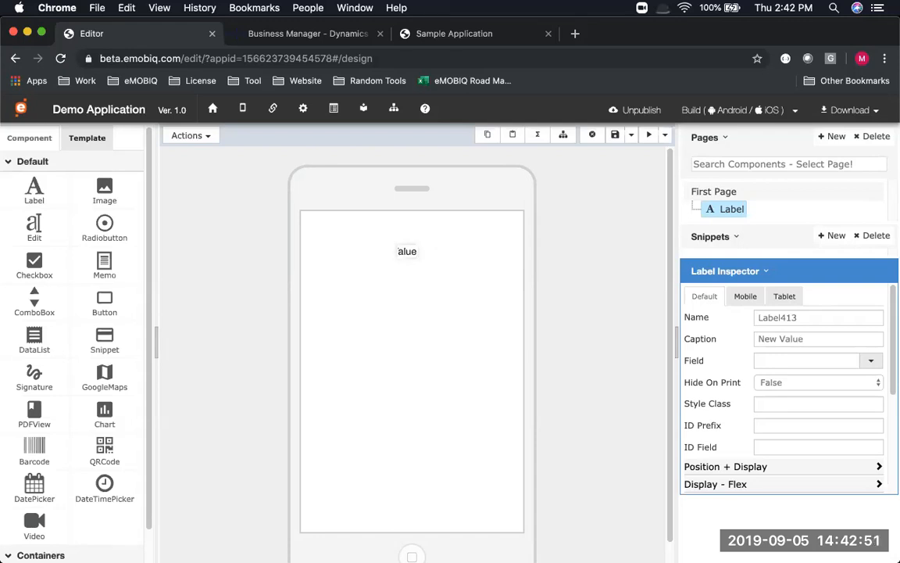
key("Return")
Move the New Value label toward the top-right, then delete it
left_click(422, 255)
left_click_drag(422, 255, 485, 240)
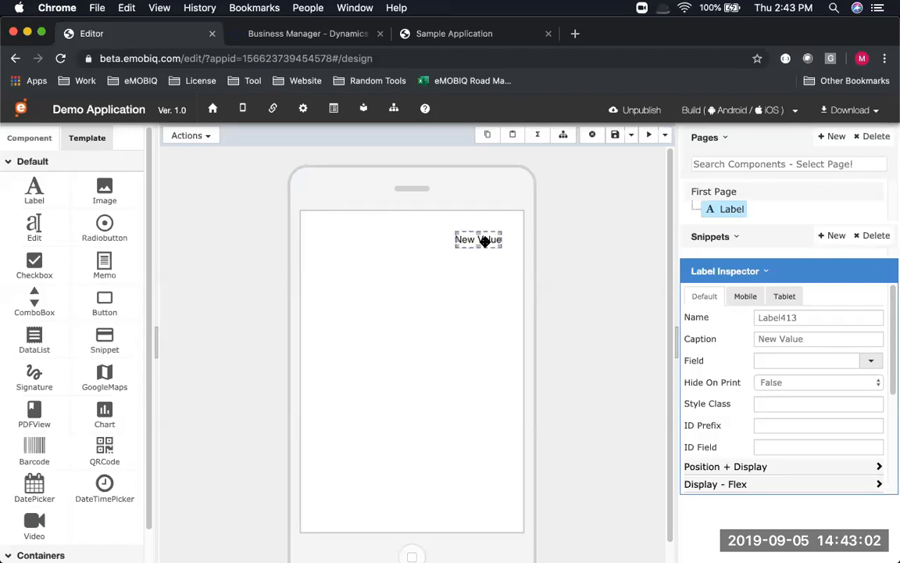
left_click(592, 135)
left_click(608, 244)
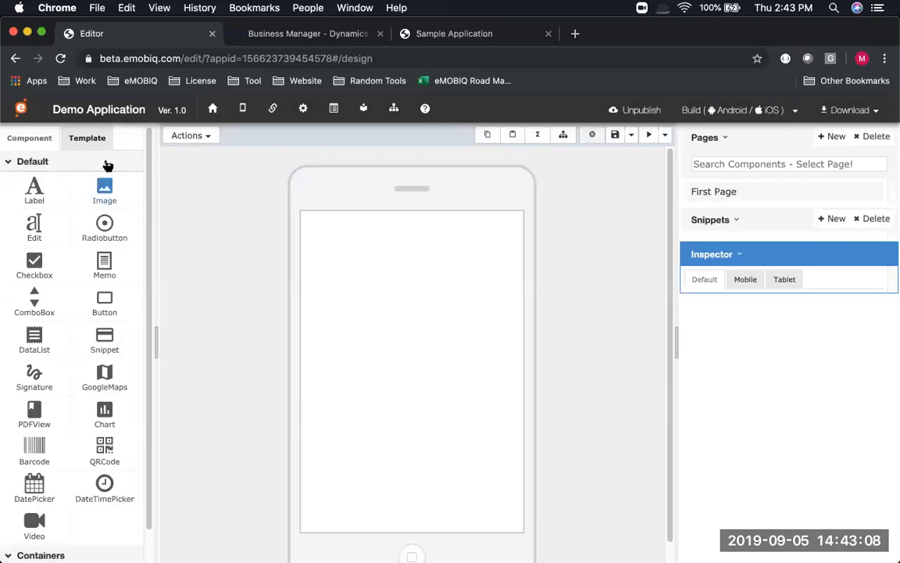
Drop the Menu screen template with the MENU header and tiles Menu 1–Menu 6 onto First Page
left_click(87, 138)
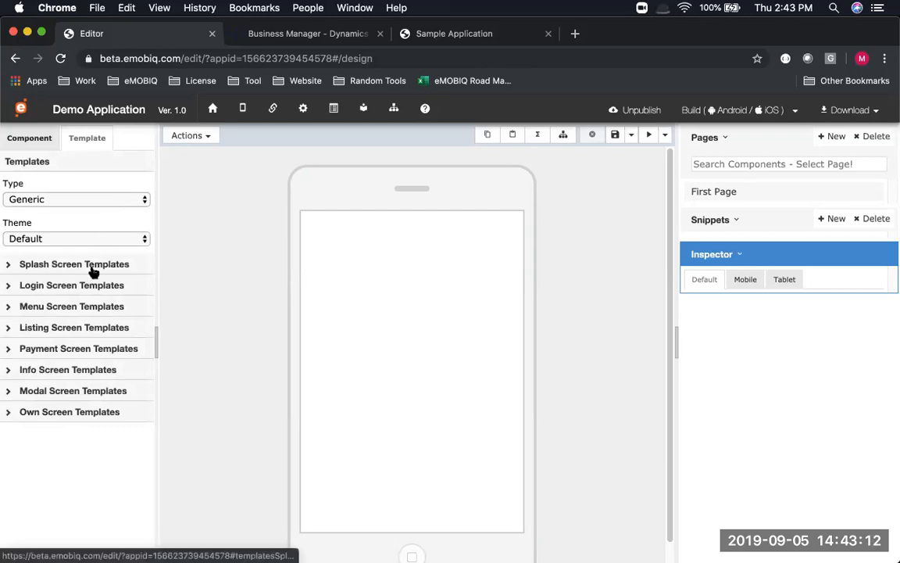
left_click(55, 306)
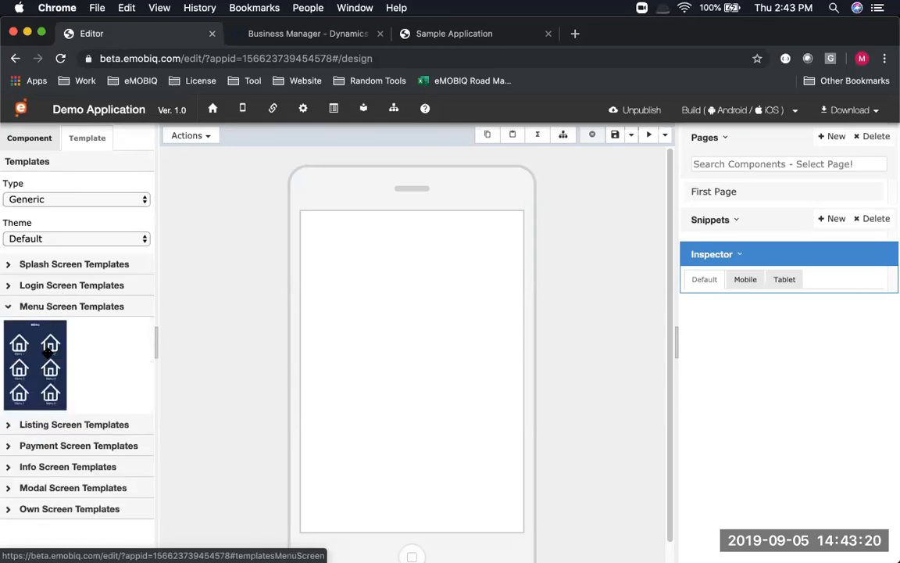
left_click_drag(47, 351, 395, 260)
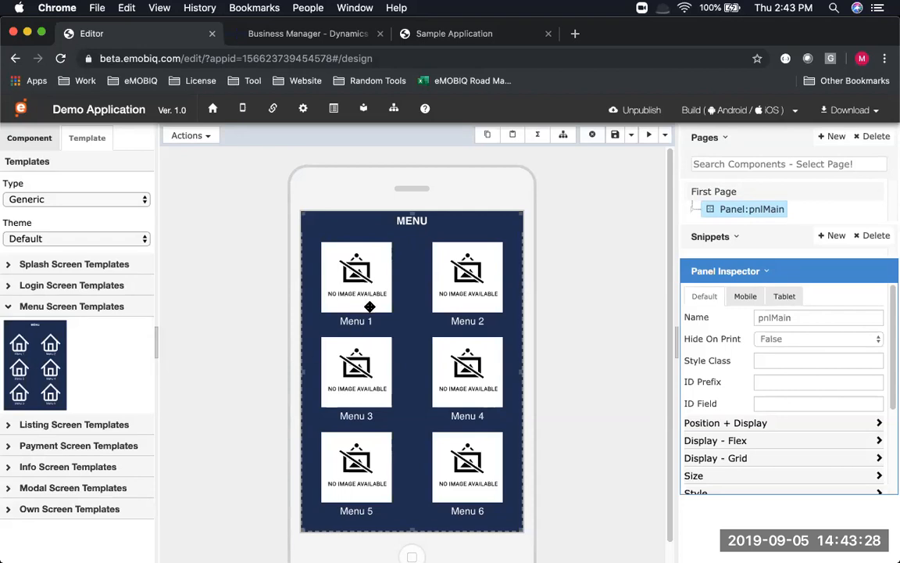
left_click(39, 138)
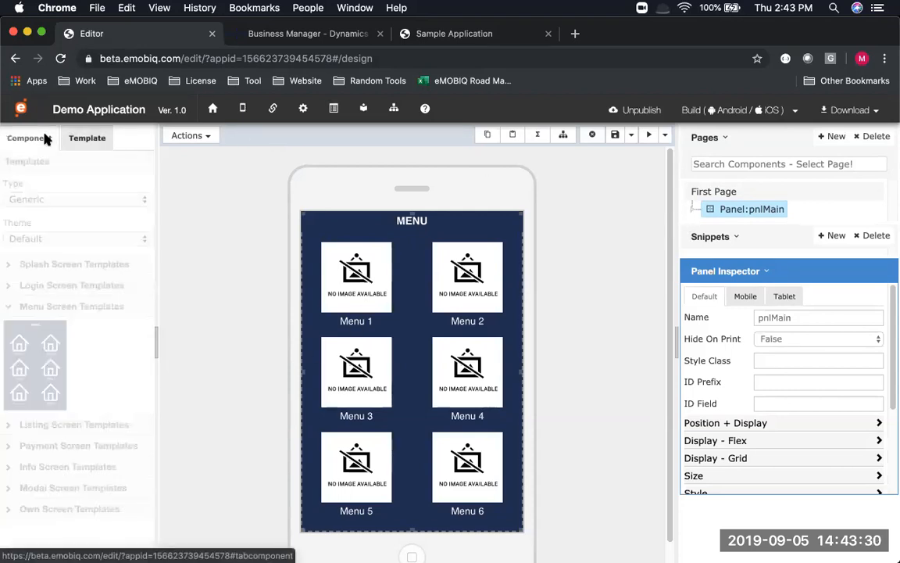
left_click(694, 209)
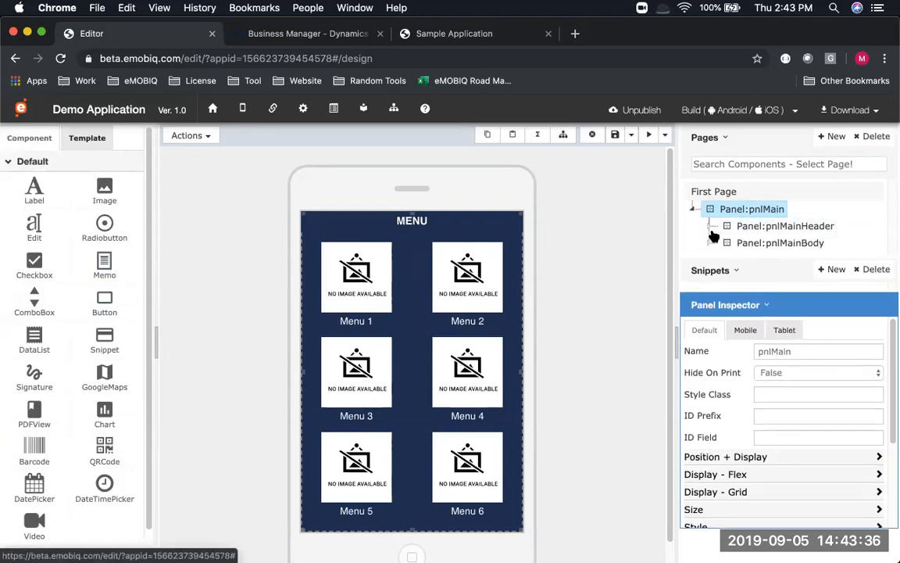
Expand pnlMainHeader, pnlMainBody and pnlMainBody2 in the page tree
left_click(711, 226)
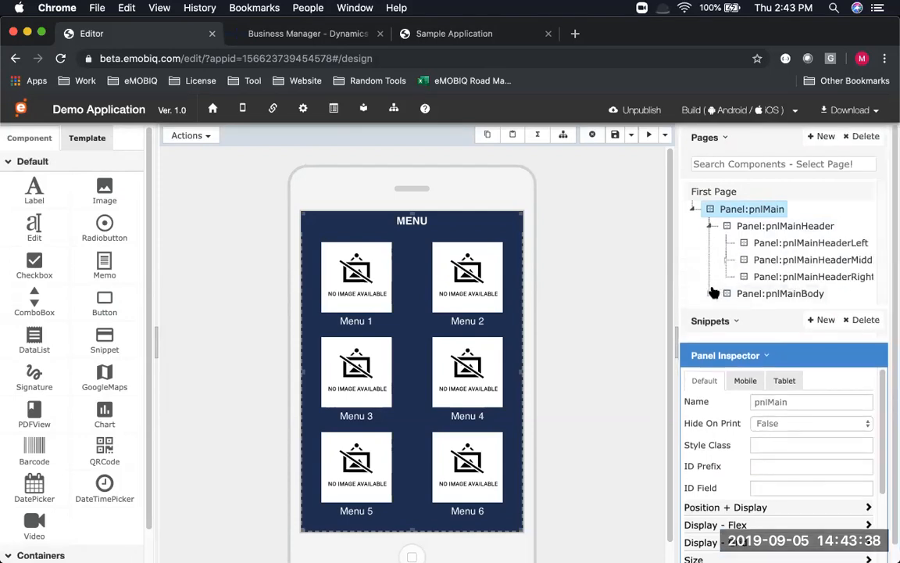
left_click(711, 293)
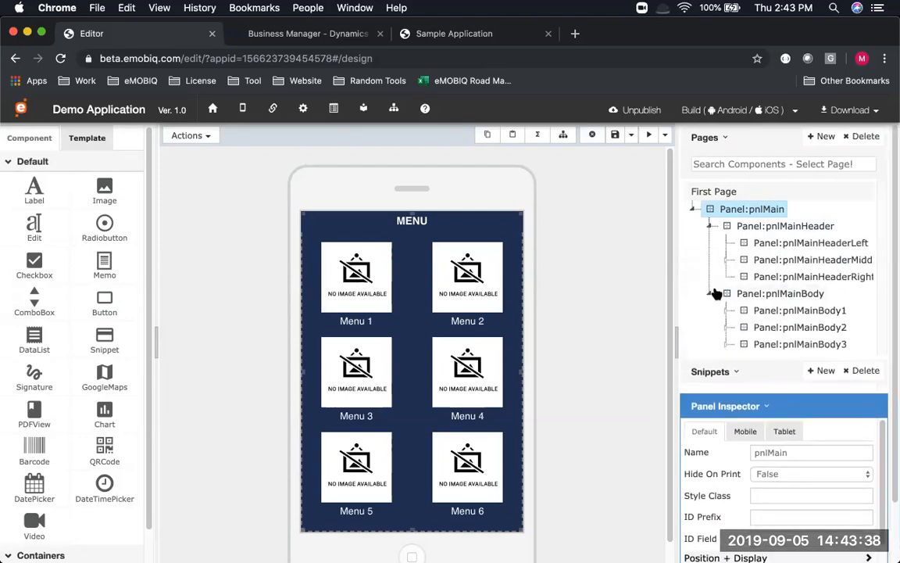
left_click(727, 327)
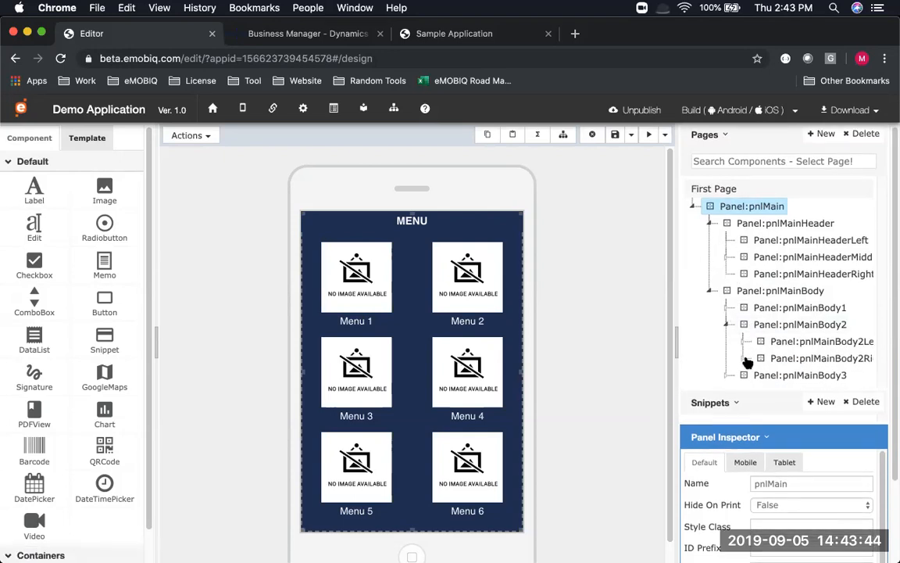
Preview the menu page at 640x918 in landscape, then return to 320x460
left_click(209, 137)
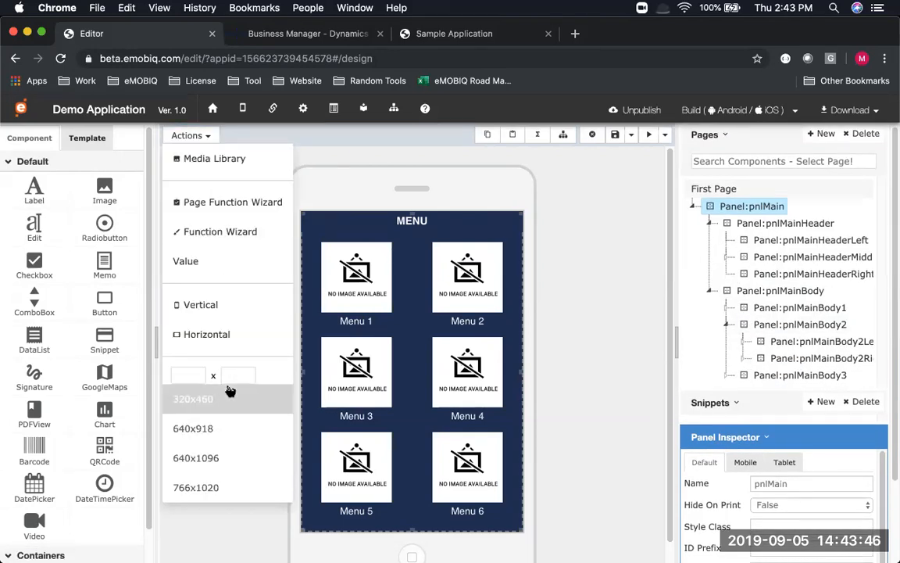
left_click(195, 429)
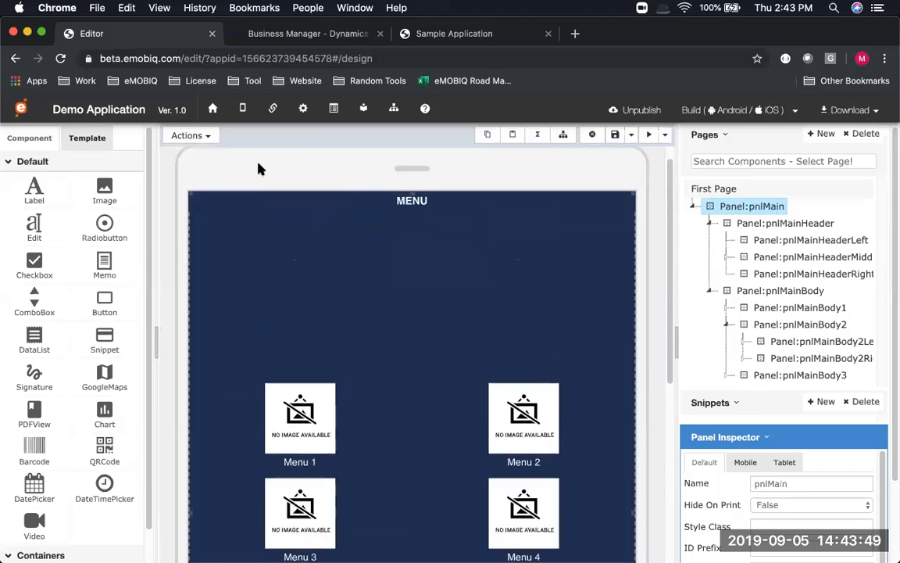
left_click(206, 136)
left_click(225, 343)
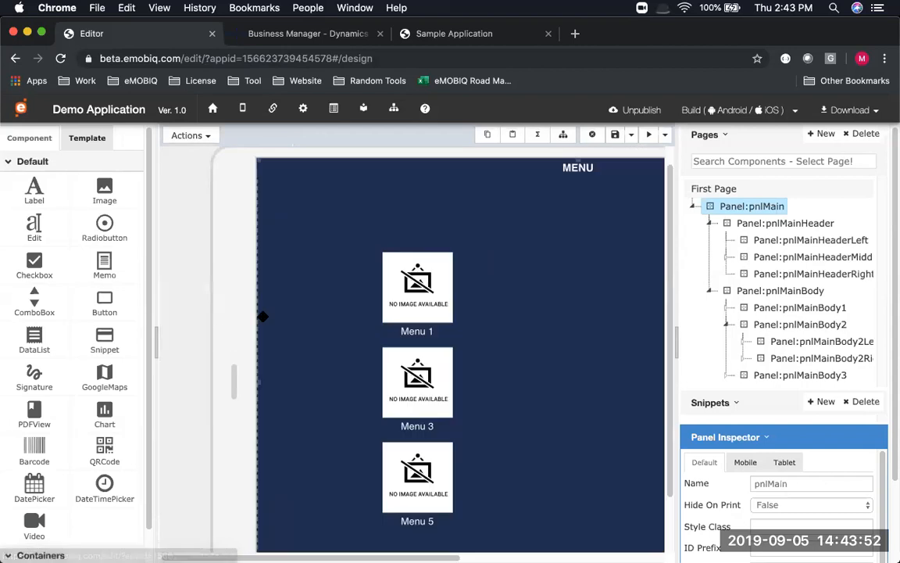
left_click_drag(369, 547, 447, 522)
left_click(204, 134)
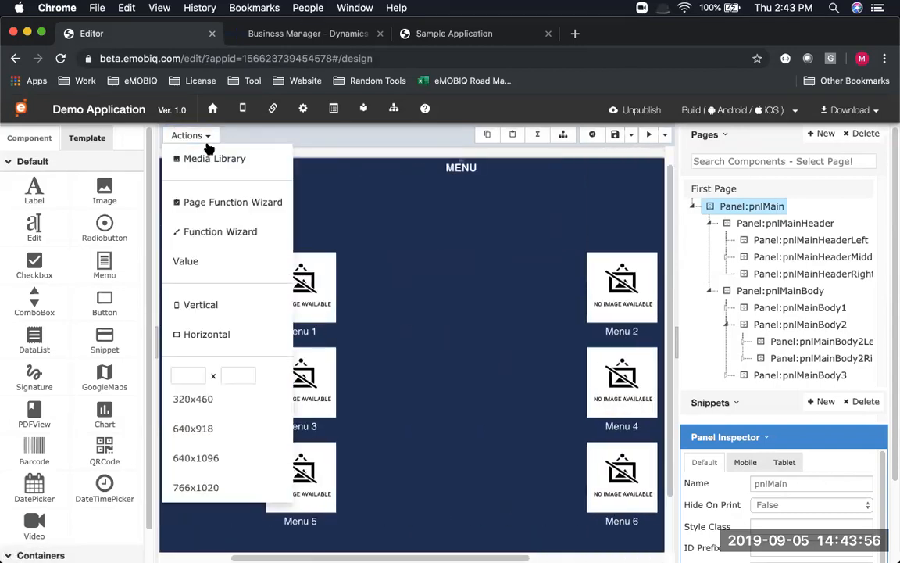
left_click(221, 400)
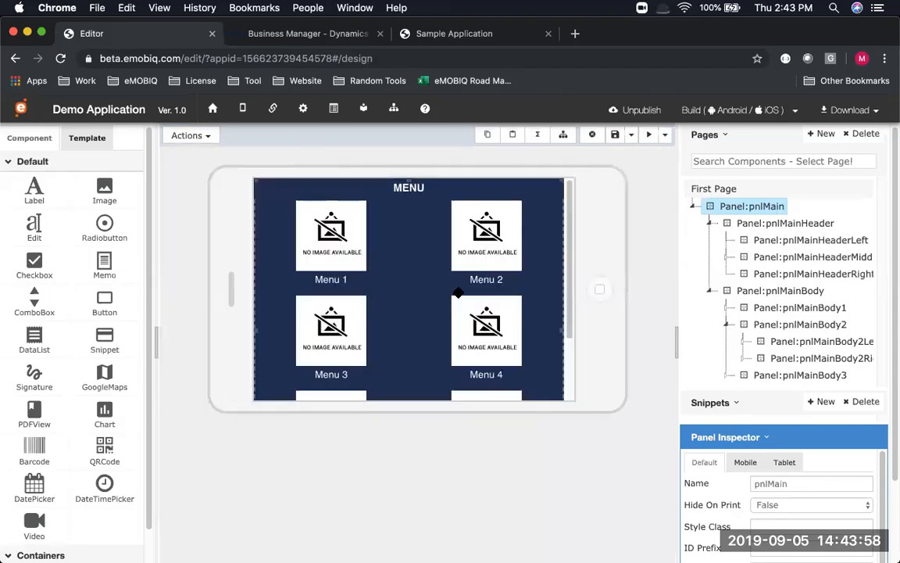
Switch the phone preview to vertical orientation showing the two-column tile grid
scroll(458, 292, "down", 4)
scroll(457, 292, "up", 3)
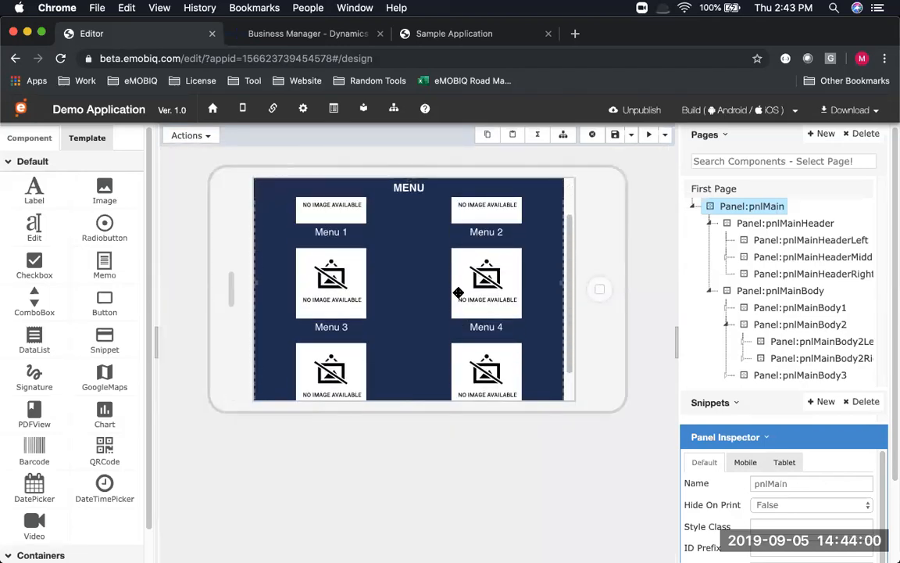
scroll(458, 292, "up", 1)
left_click(191, 135)
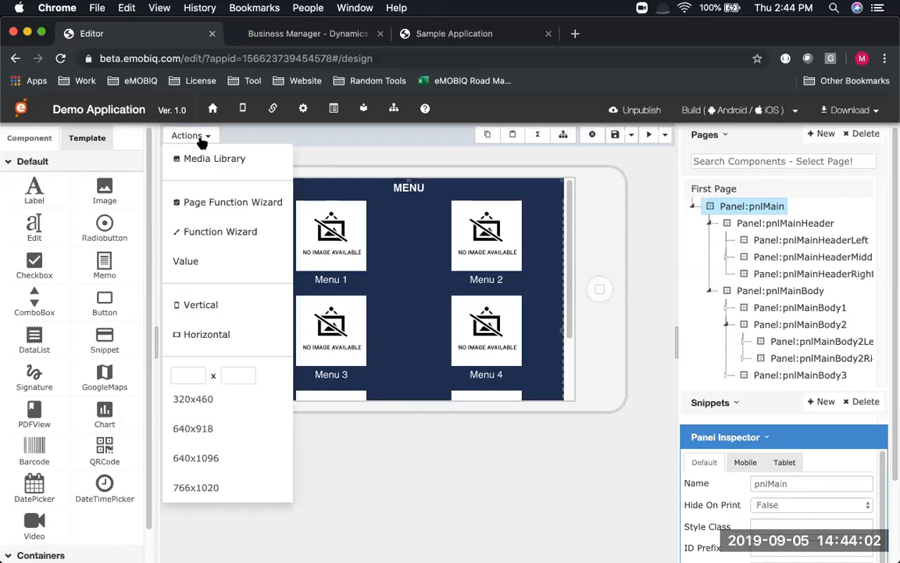
left_click(202, 304)
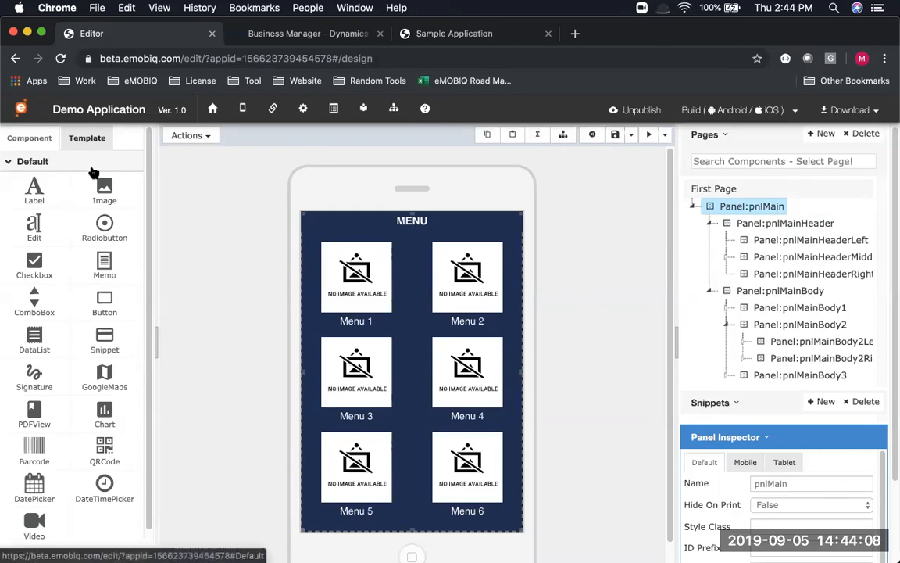
Browse the Generic screen templates in the Template tab
left_click(89, 139)
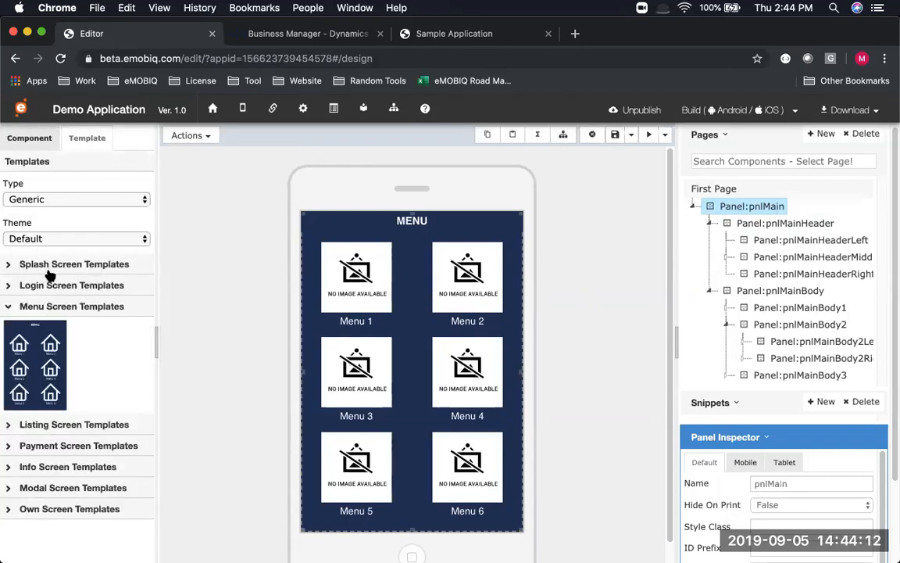
left_click(63, 197)
left_click(62, 182)
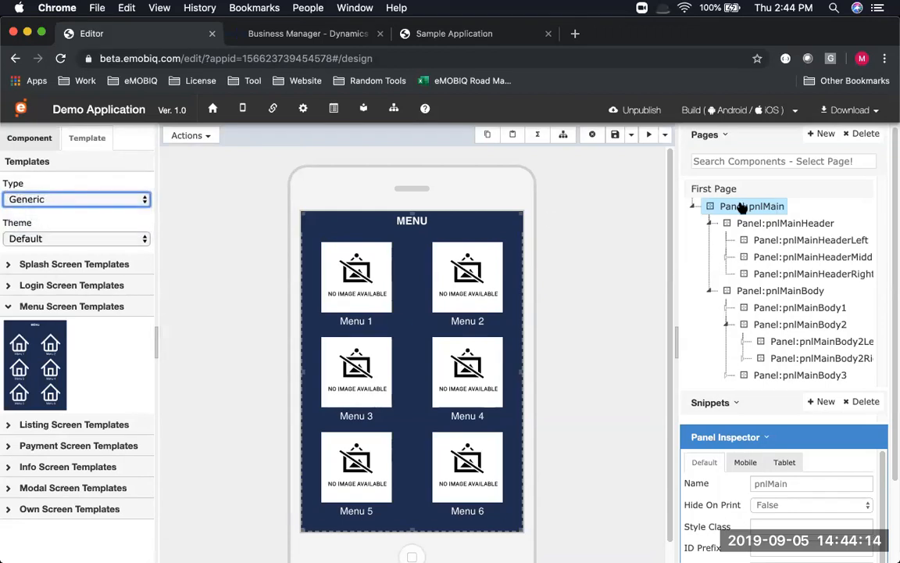
left_click(616, 136)
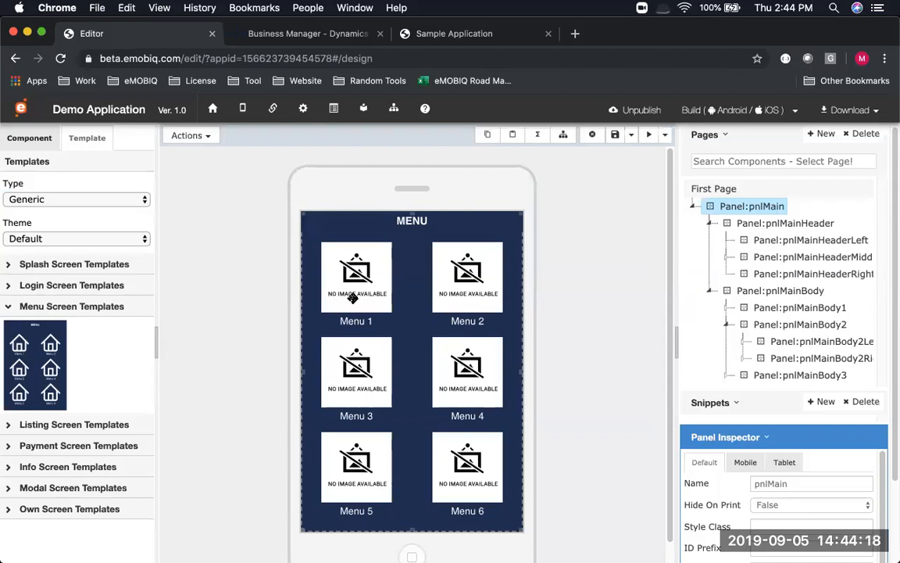
key("super+Tab")
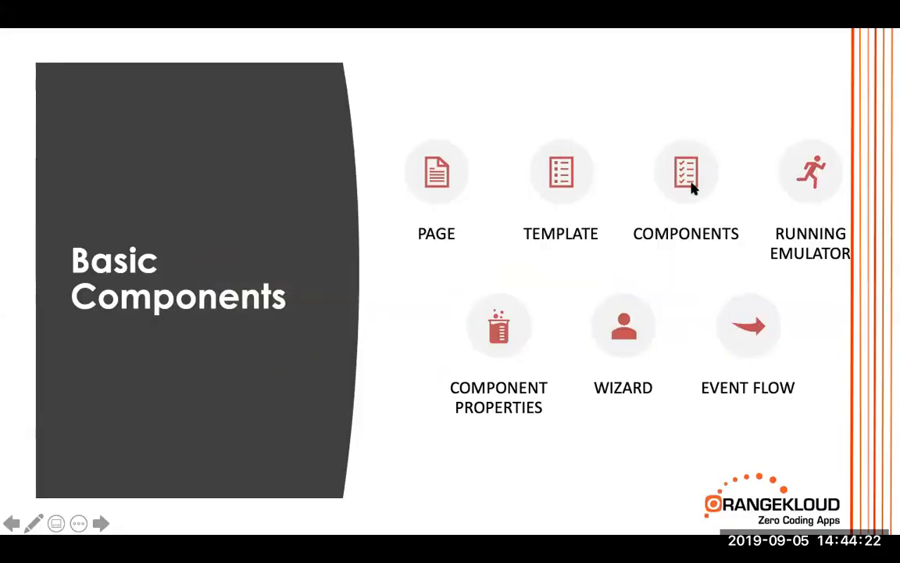
key("super+Tab")
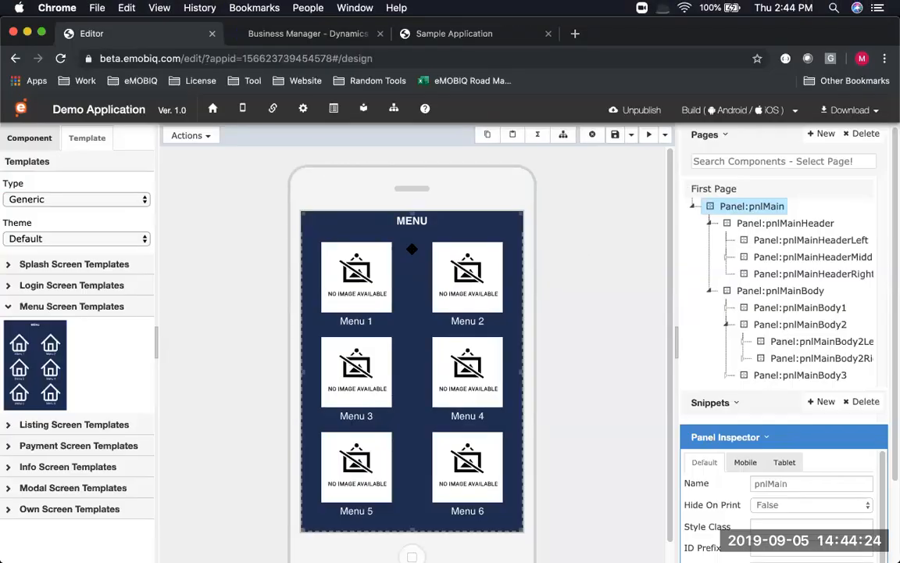
Select the imgMenu1 image on the Menu 1 tile and bring back the component palette
left_click(740, 242)
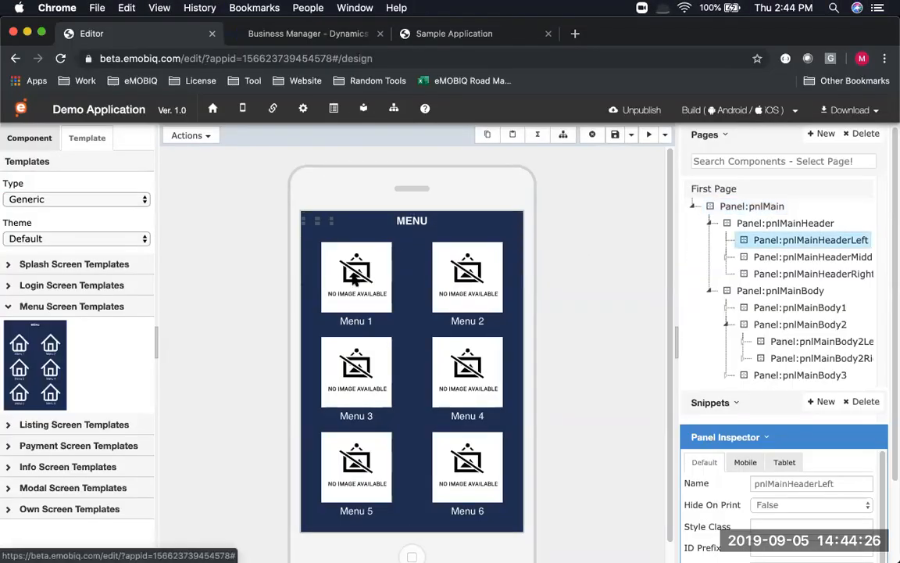
left_click(355, 281)
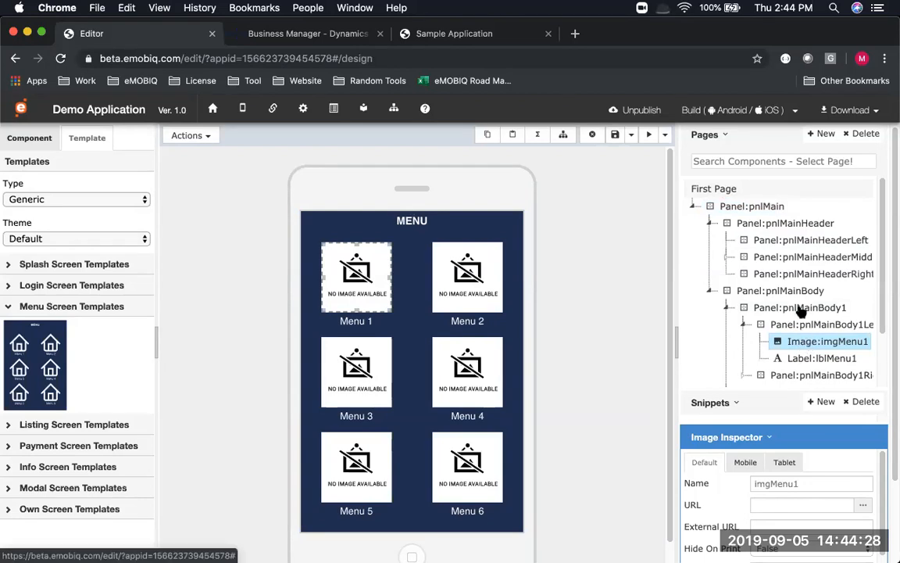
scroll(804, 313, "down", 1)
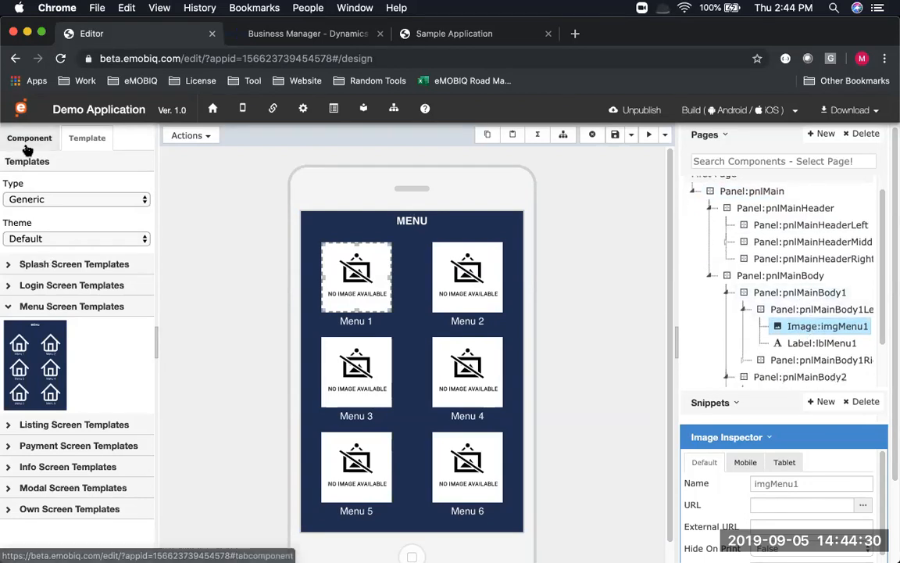
left_click(24, 139)
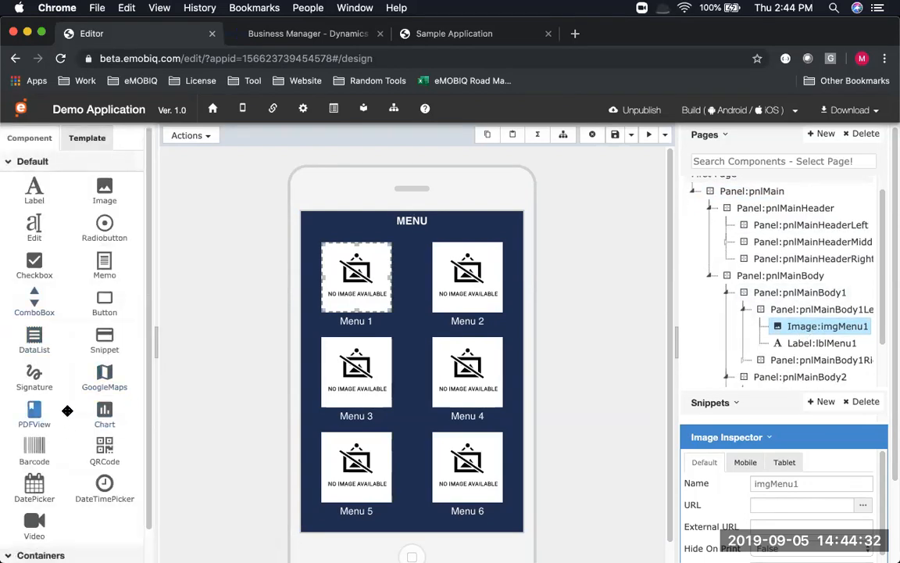
scroll(70, 247, "down", 2)
scroll(70, 247, "down", 1)
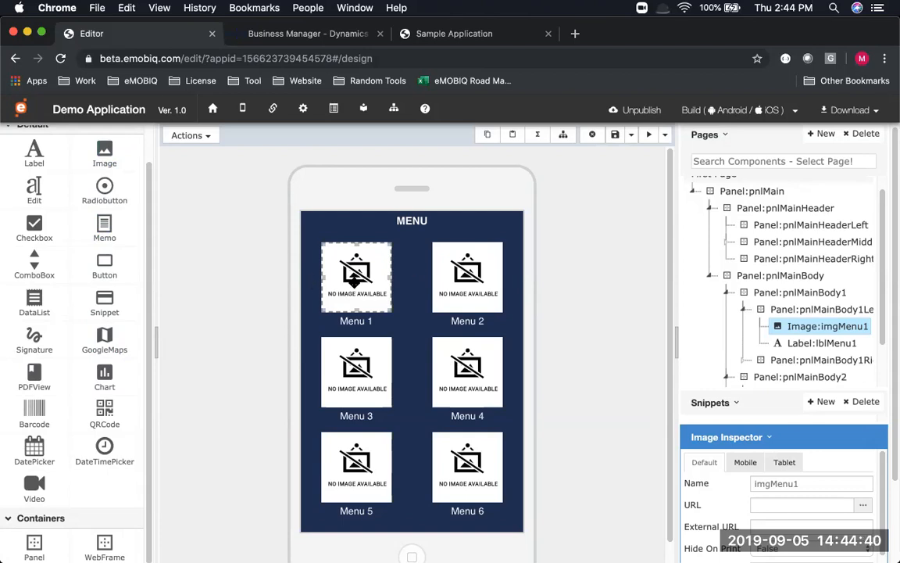
Set the Menu 1 image to menu-white.png from public/templates/icons and save the page
double_click(356, 281)
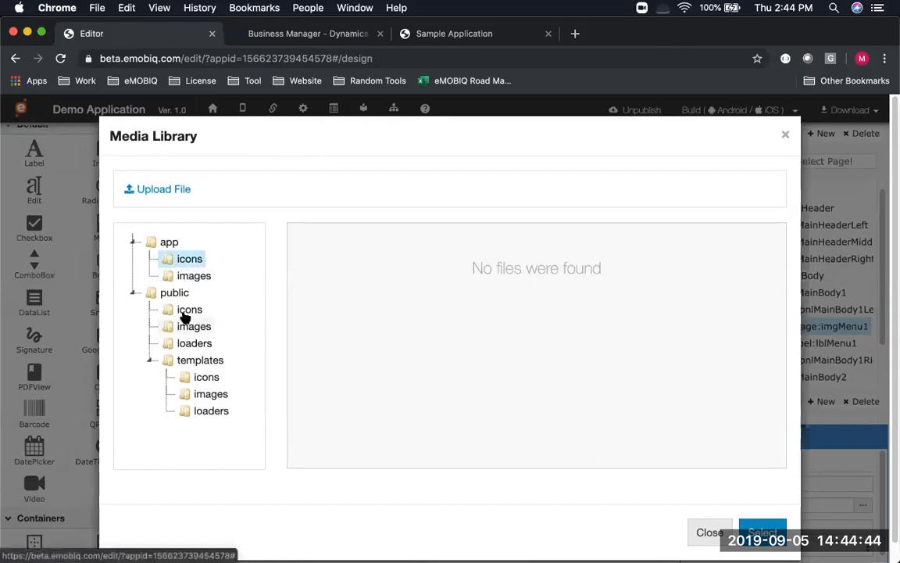
left_click(134, 242)
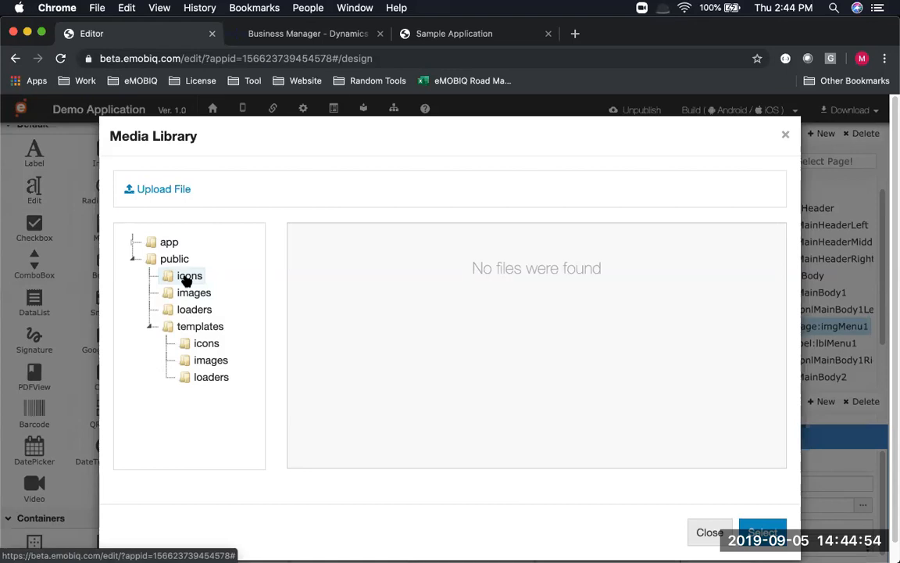
left_click(186, 278)
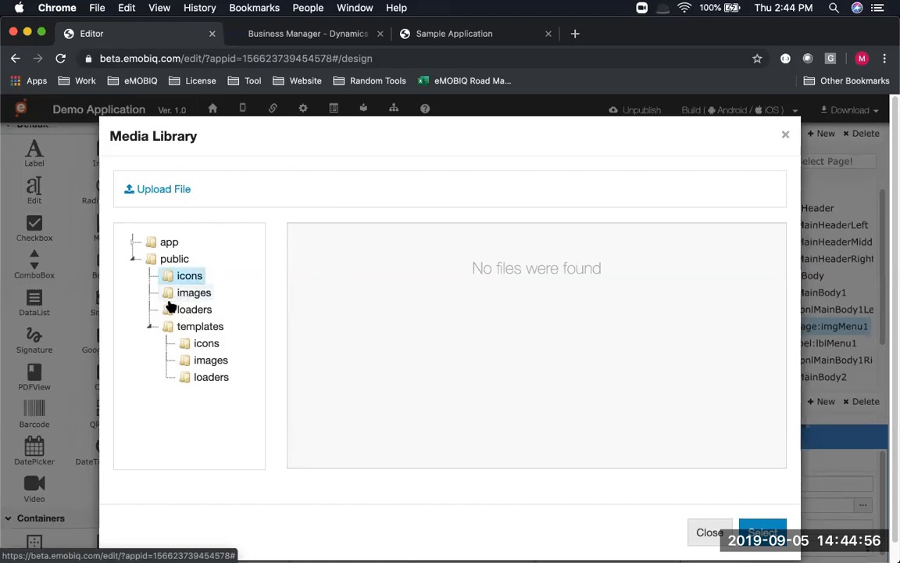
left_click(188, 345)
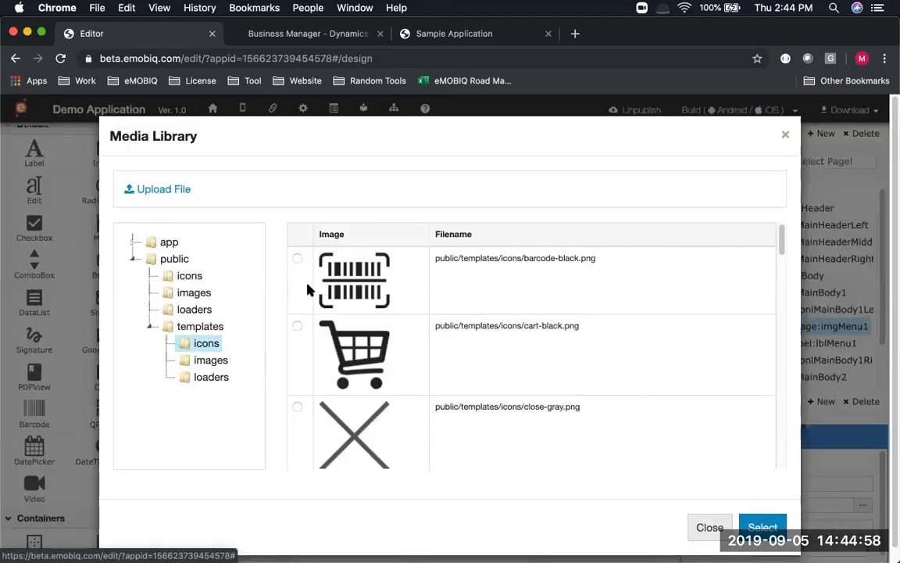
scroll(338, 344, "down", 6)
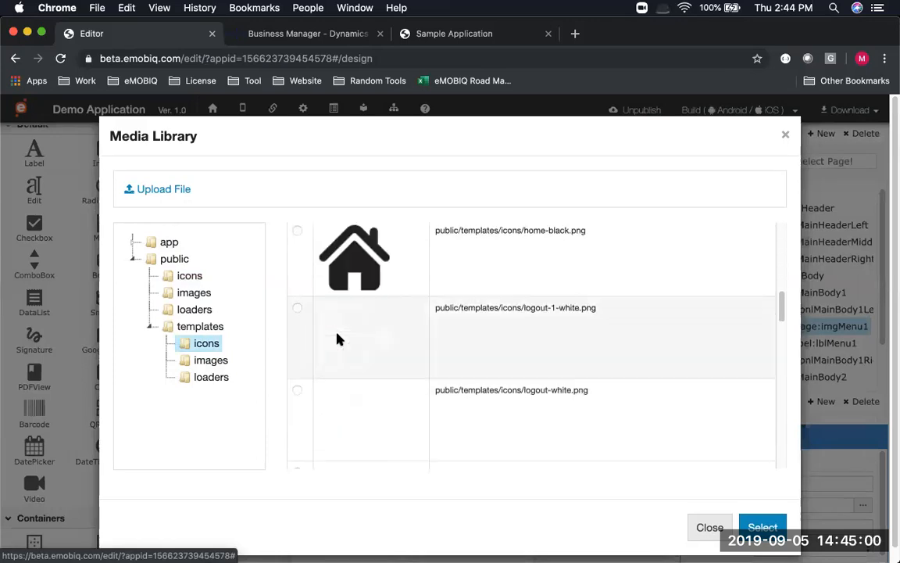
scroll(336, 337, "down", 2)
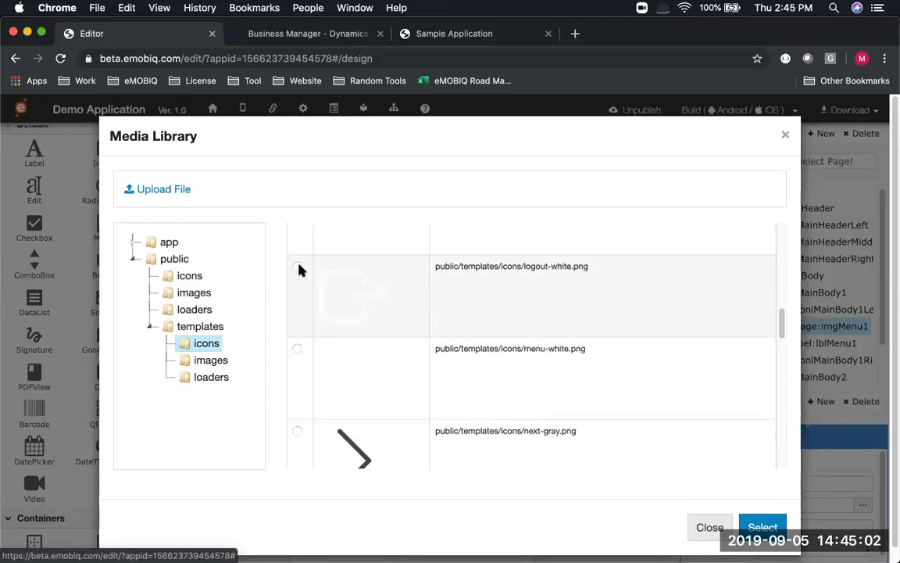
left_click(439, 398)
left_click(772, 532)
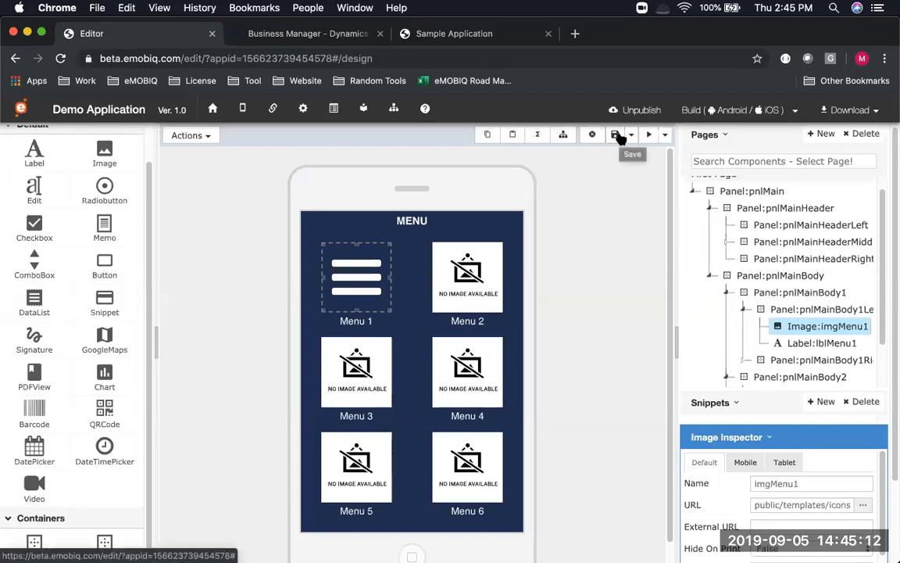
left_click(617, 135)
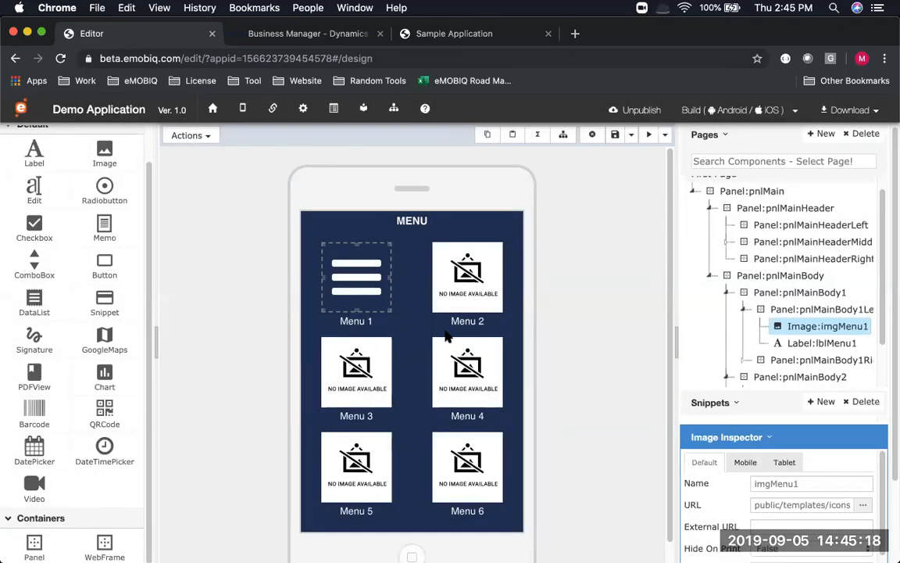
key("super+Tab")
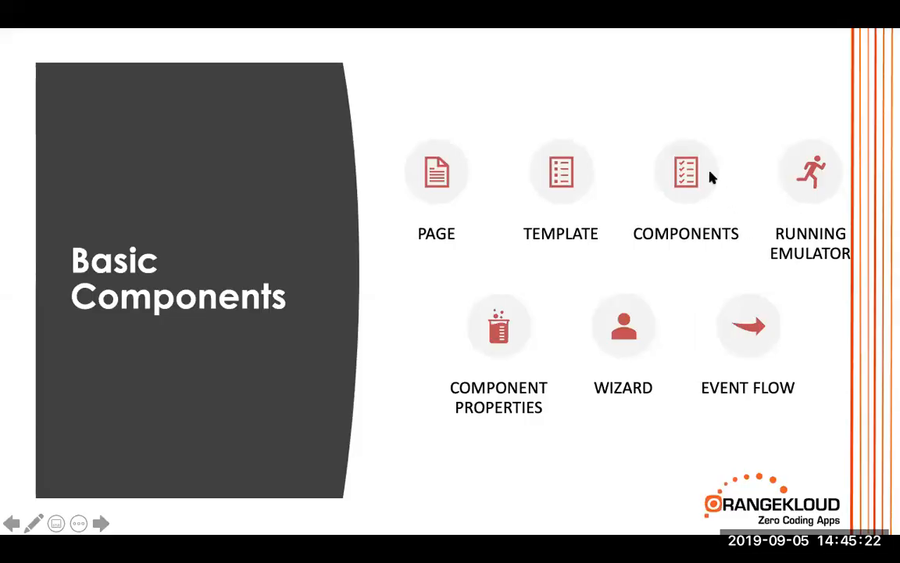
key("super+Tab")
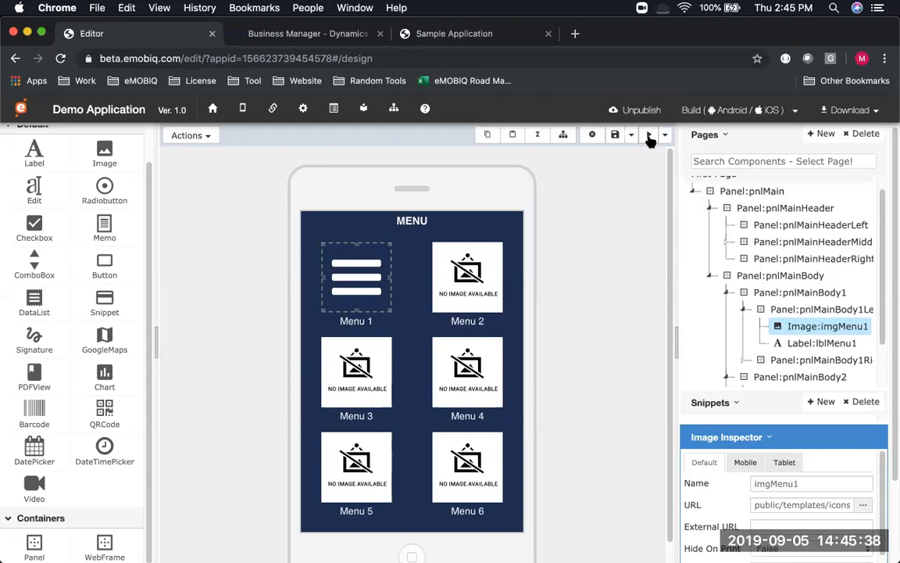
left_click(650, 137)
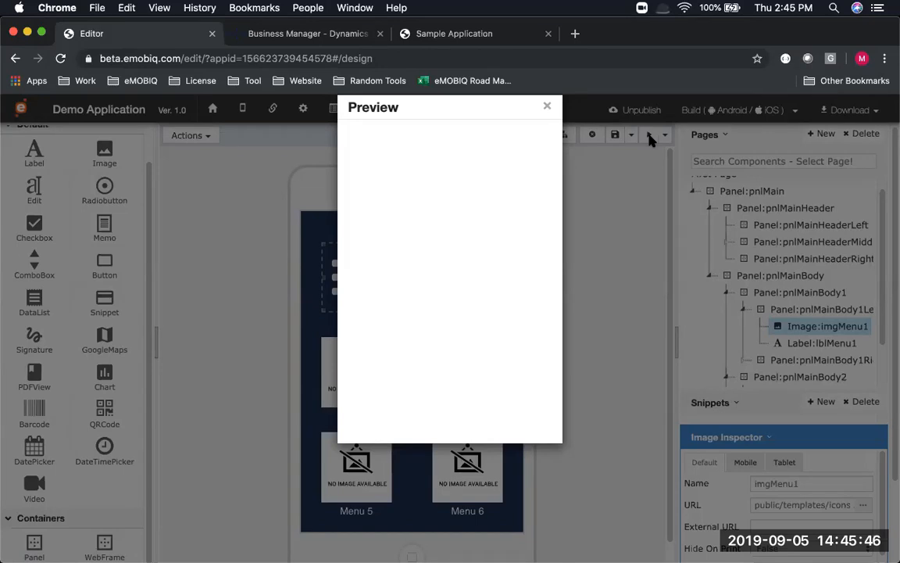
left_click(648, 175)
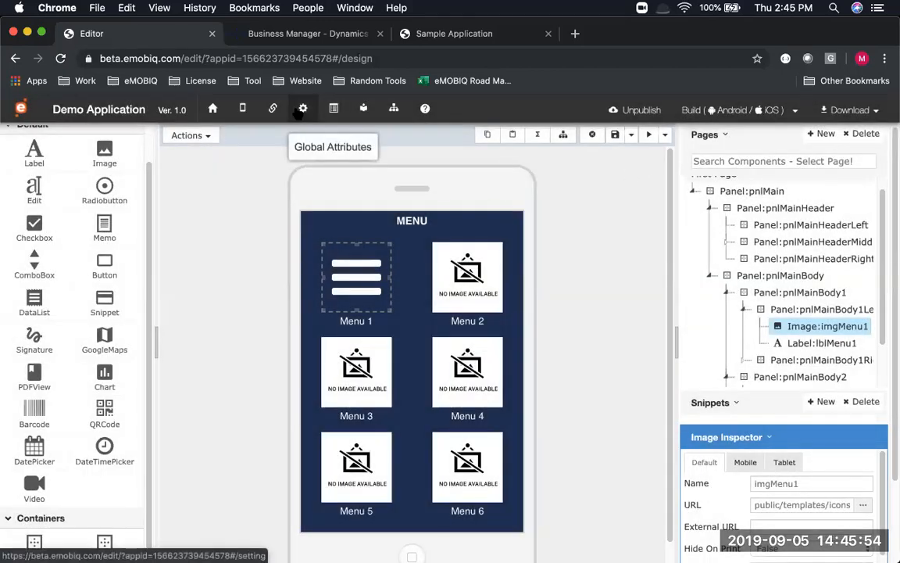
Set Application Default Page to First Page in Global Attributes and save
left_click(301, 109)
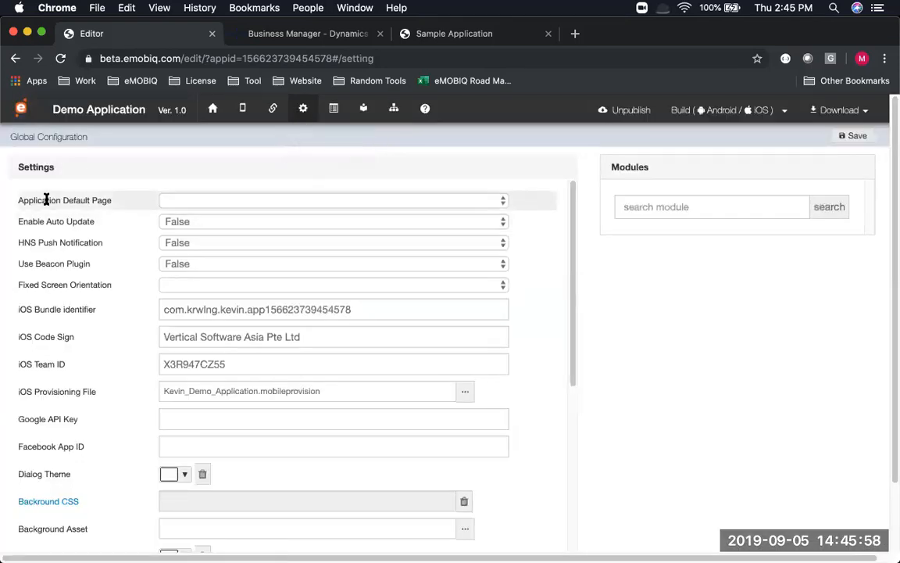
triple_click(114, 201)
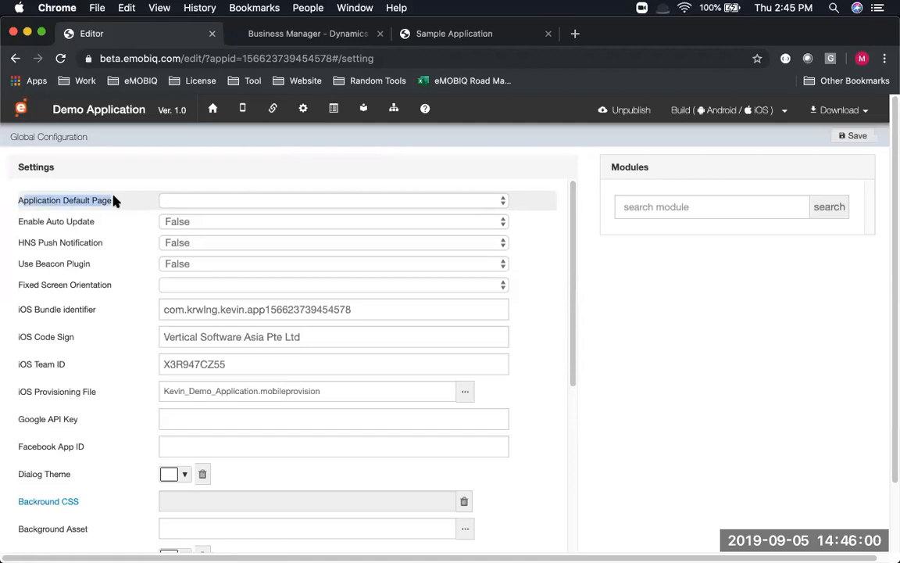
left_click(180, 201)
left_click(185, 213)
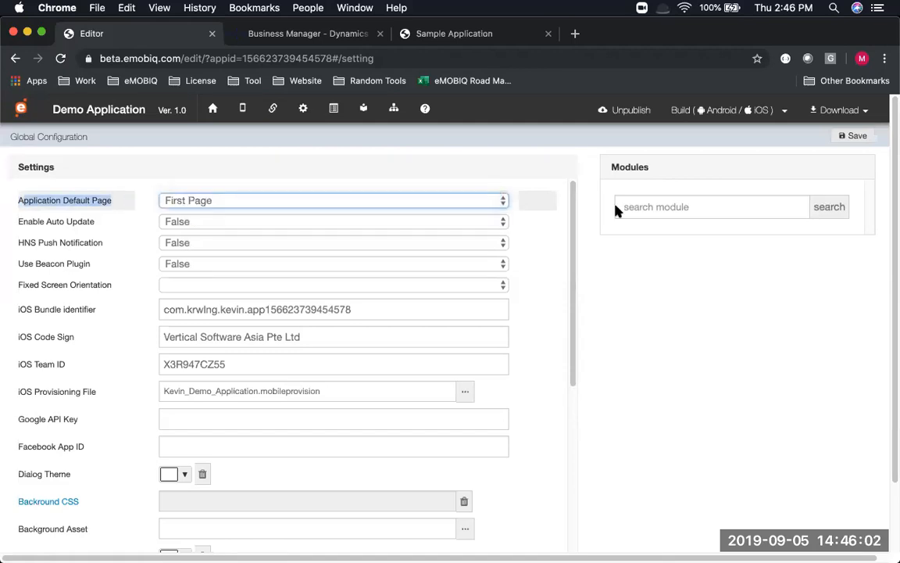
left_click(859, 136)
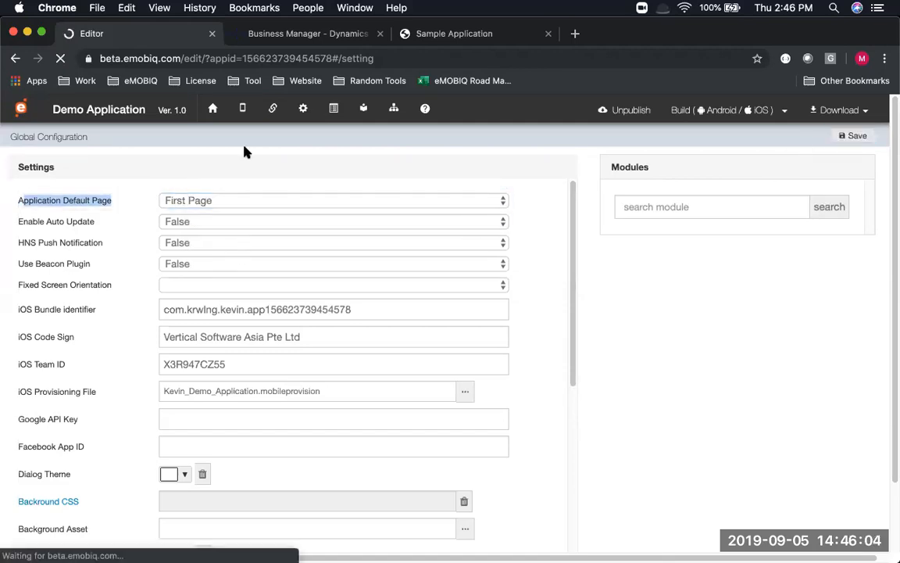
left_click(243, 110)
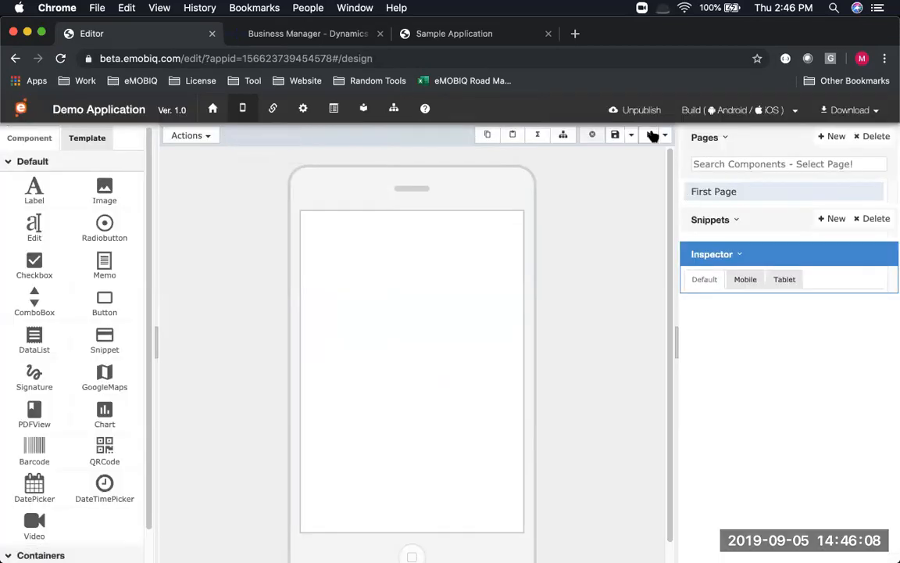
Preview the app's six-tile MENU page, then reload the First Page design onto the canvas
left_click(650, 135)
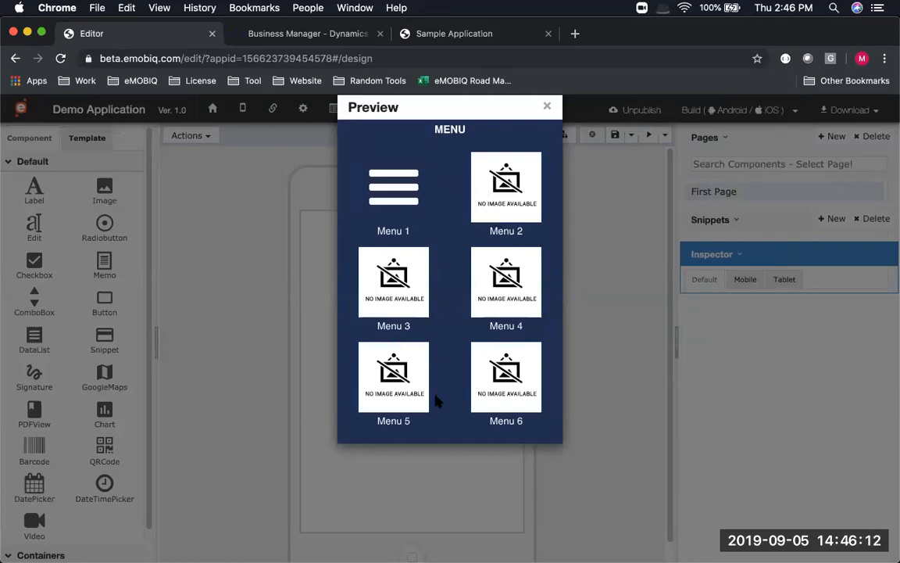
left_click(605, 258)
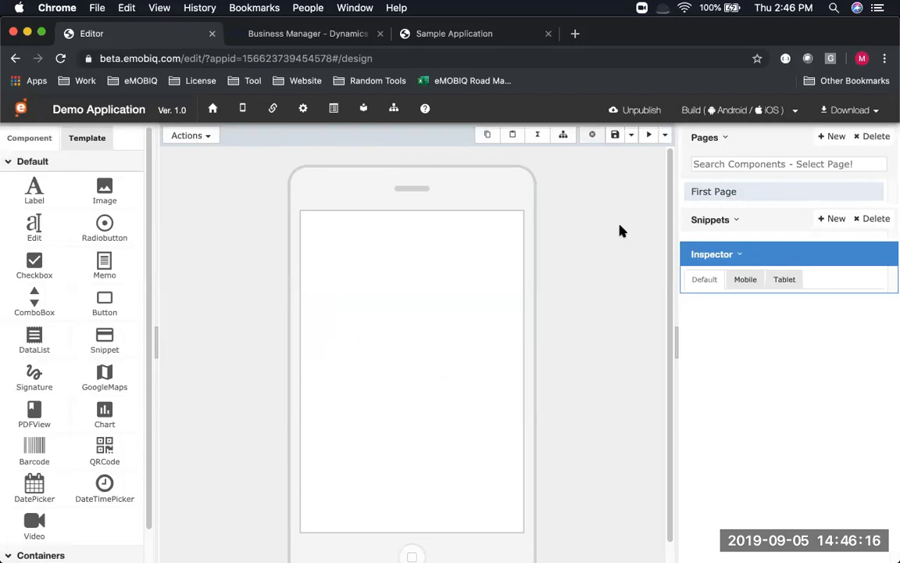
key("super+Tab")
key("super+Tab")
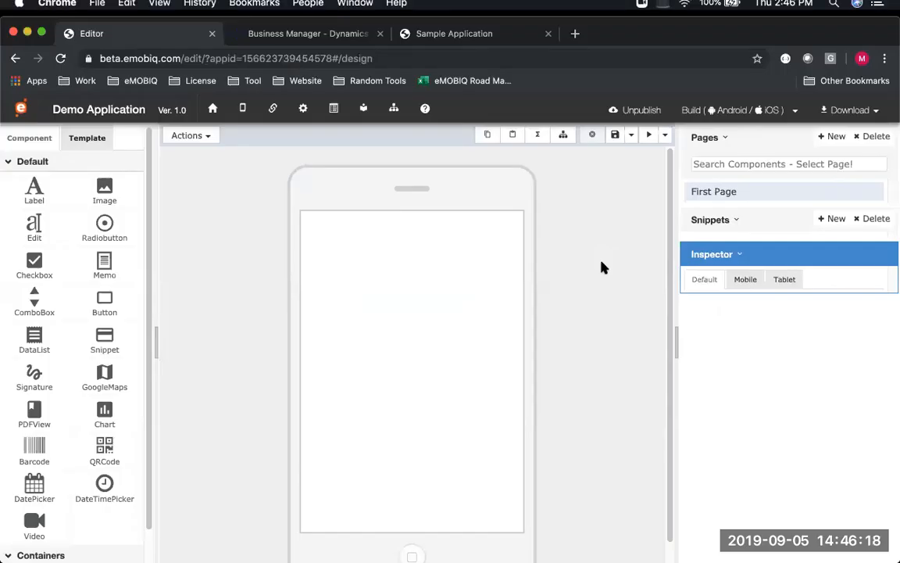
left_click(718, 191)
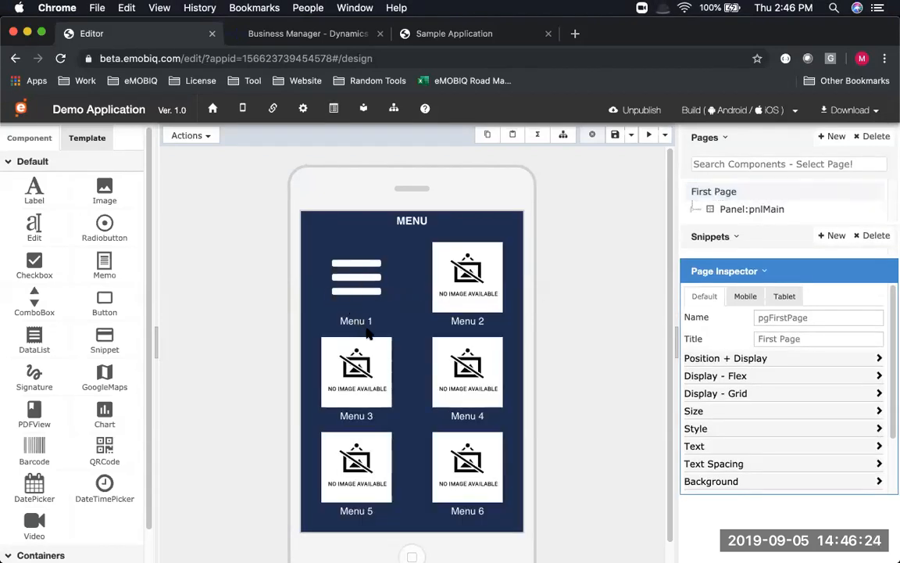
Select the Menu 1 label (lblMenu1) and expand the Text section in its Label Inspector
left_click(356, 320)
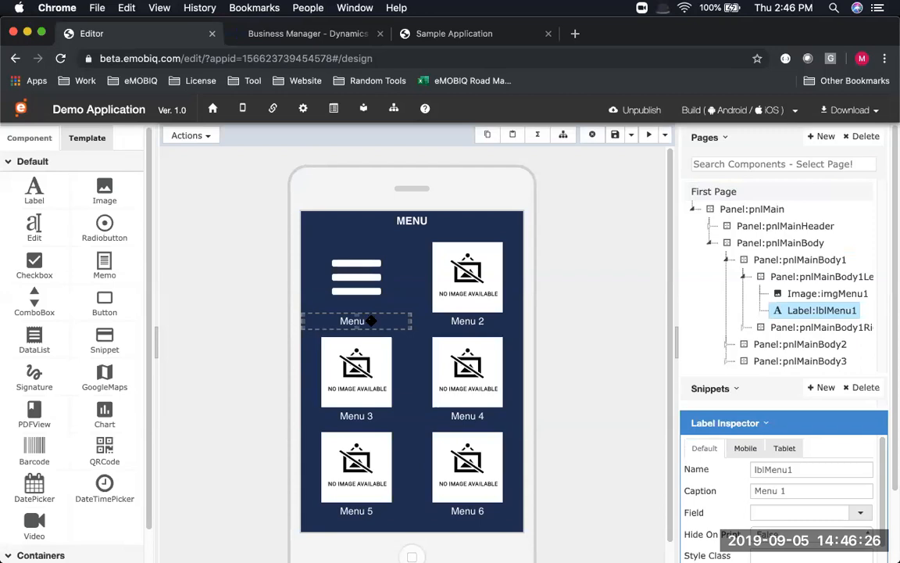
scroll(726, 403, "down", 3)
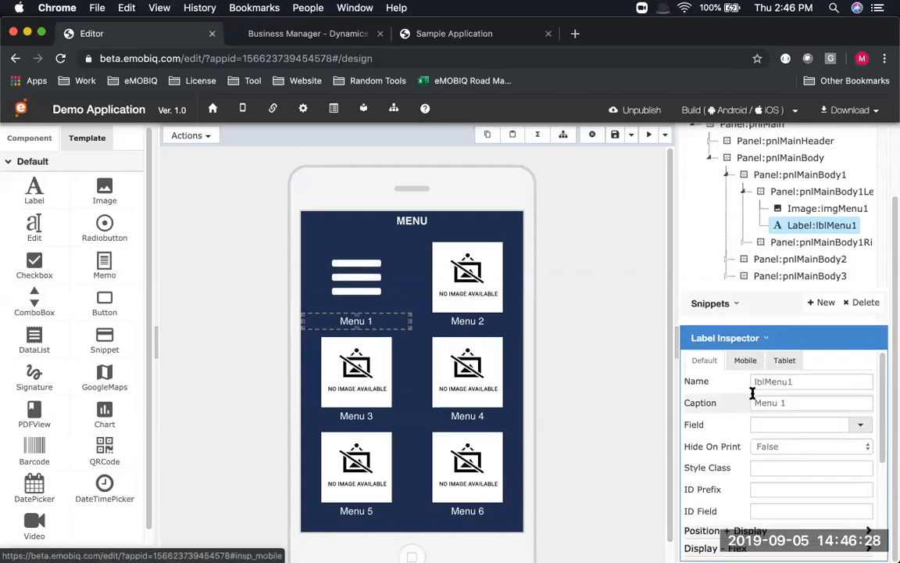
scroll(702, 395, "up", 1)
scroll(704, 394, "down", 2)
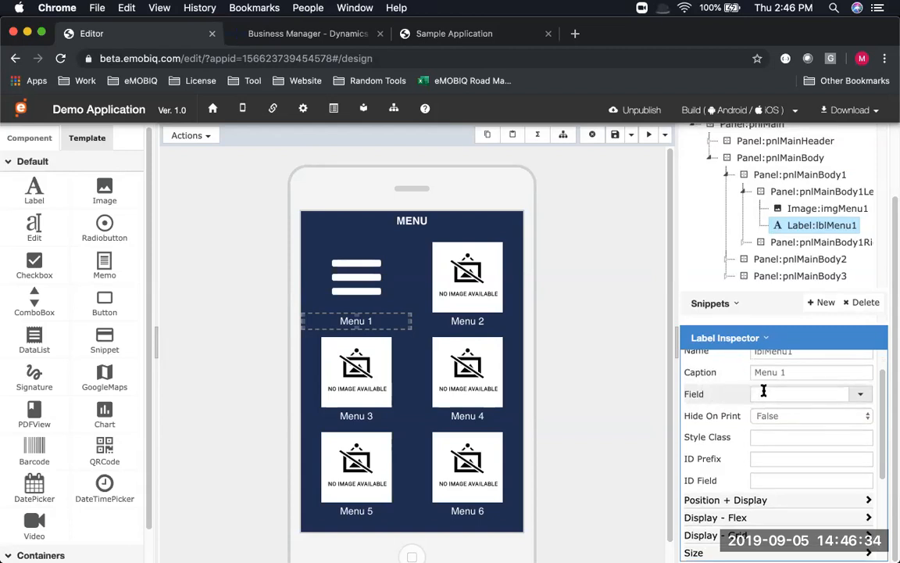
scroll(764, 395, "down", 1)
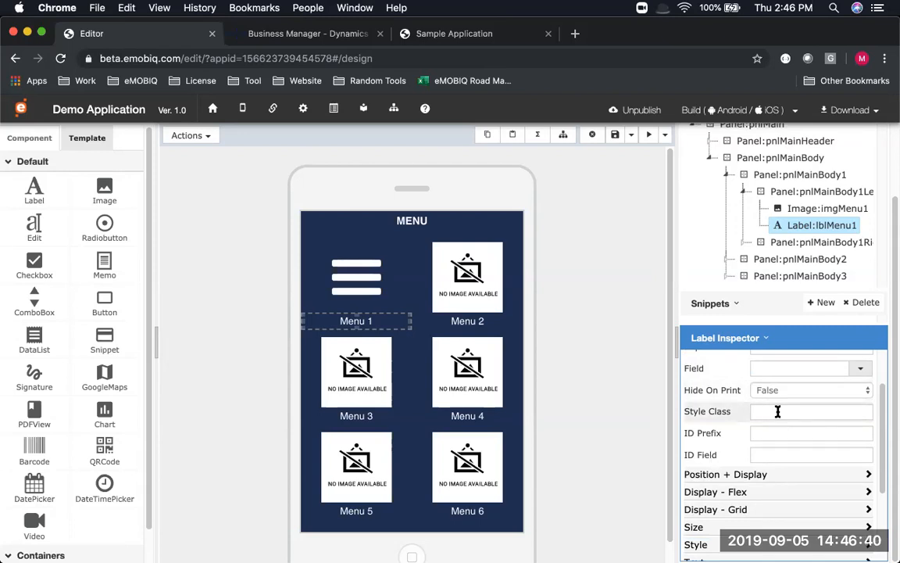
scroll(768, 444, "down", 3)
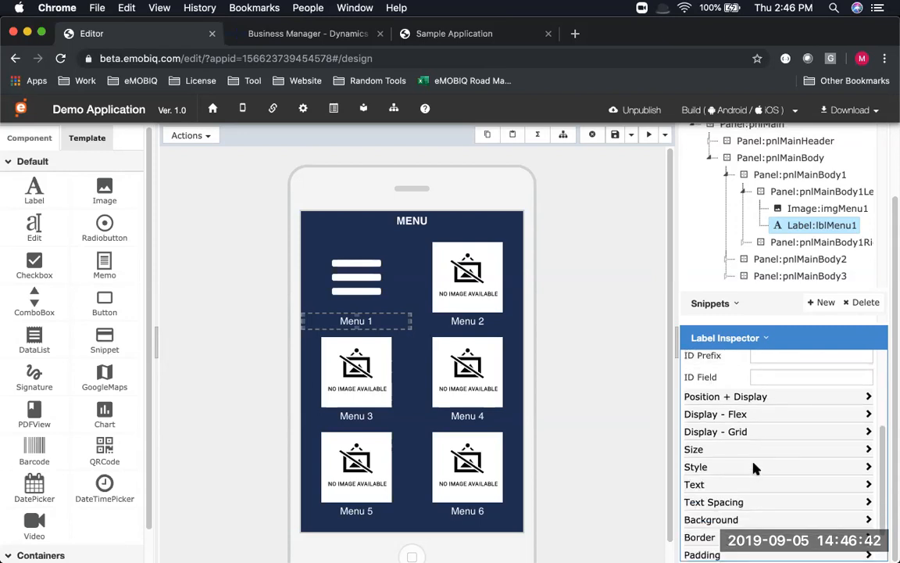
left_click(753, 485)
scroll(780, 466, "down", 1)
scroll(831, 451, "down", 2)
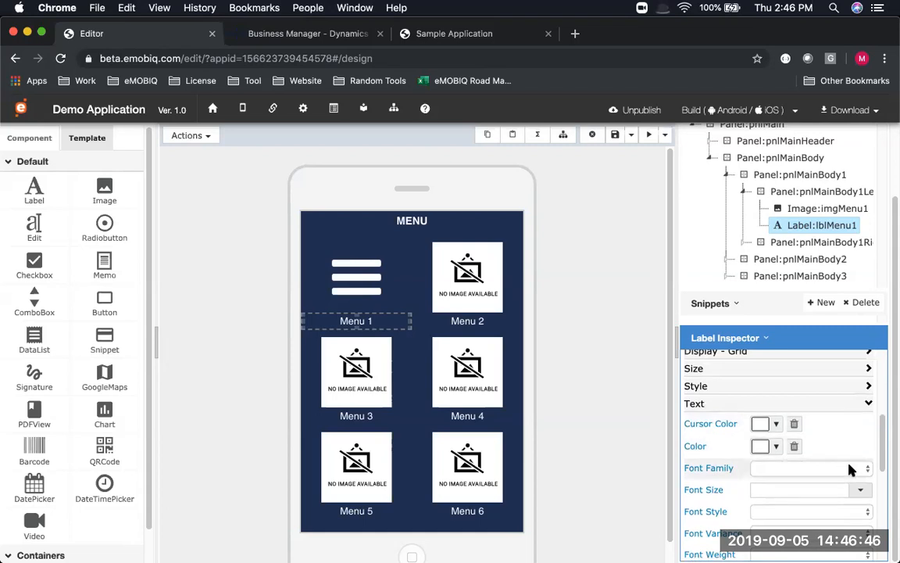
scroll(840, 461, "down", 1)
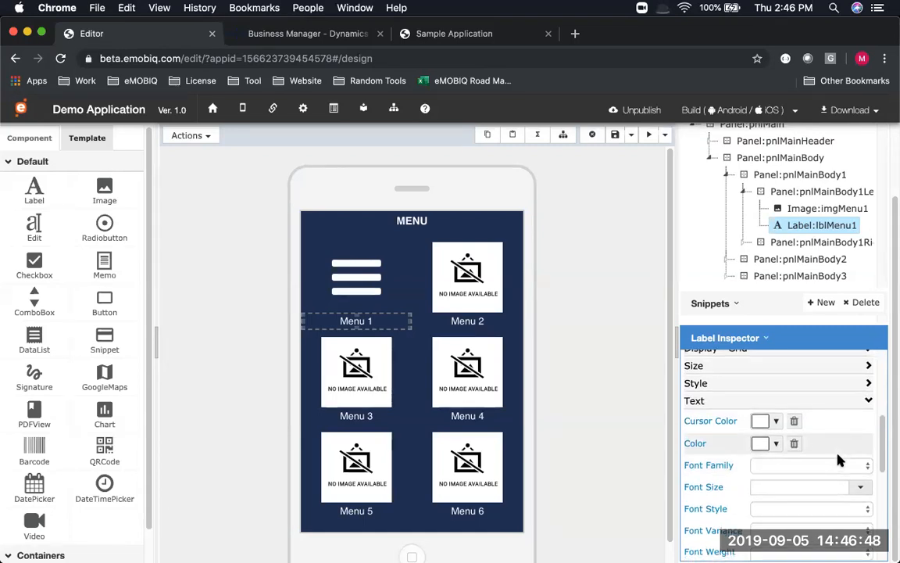
scroll(839, 461, "down", 3)
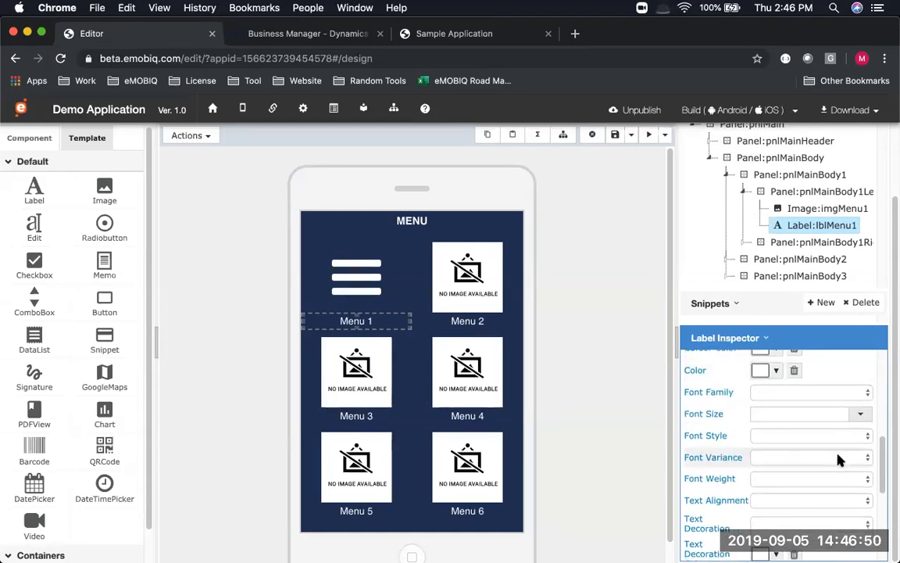
scroll(838, 460, "up", 1)
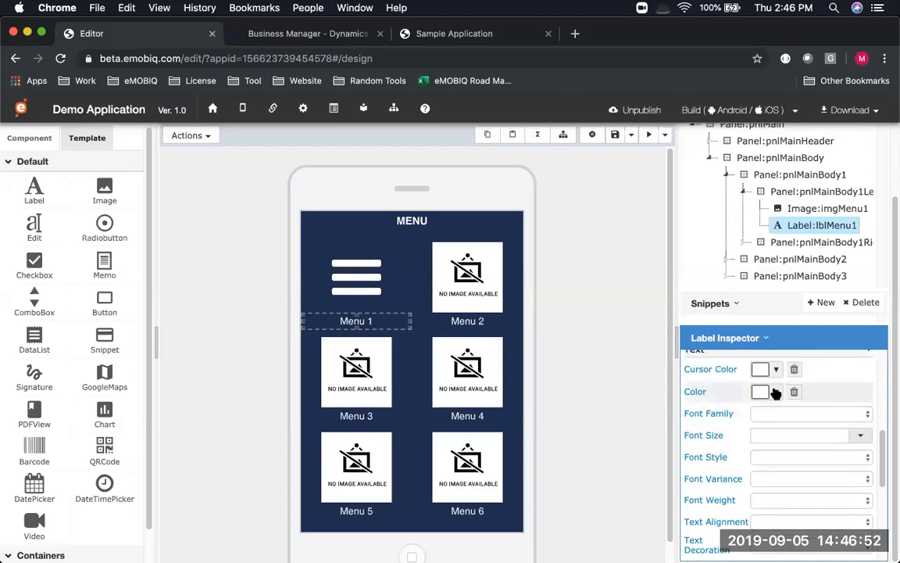
Color the Menu 1 label text orange (#e8a502) using the colour picker
left_click(777, 391)
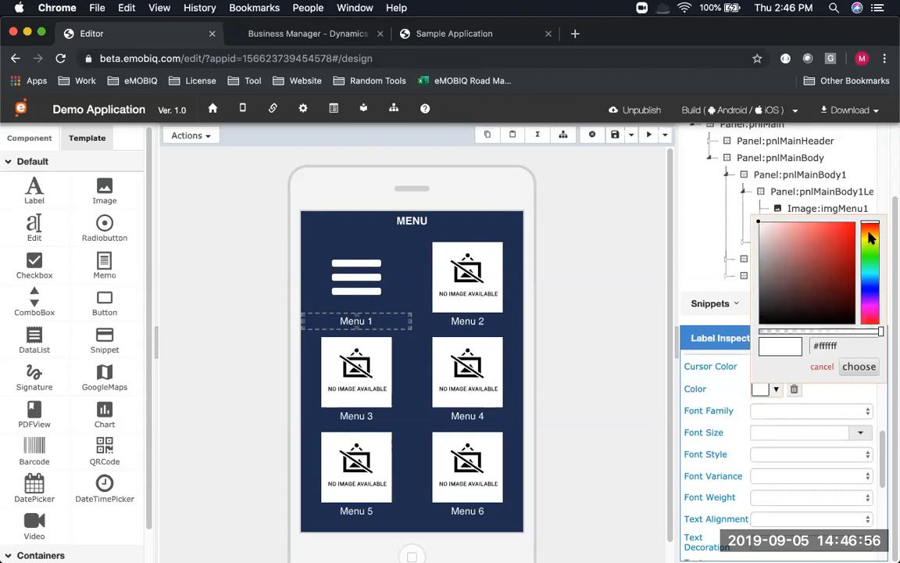
left_click(871, 236)
left_click(852, 234)
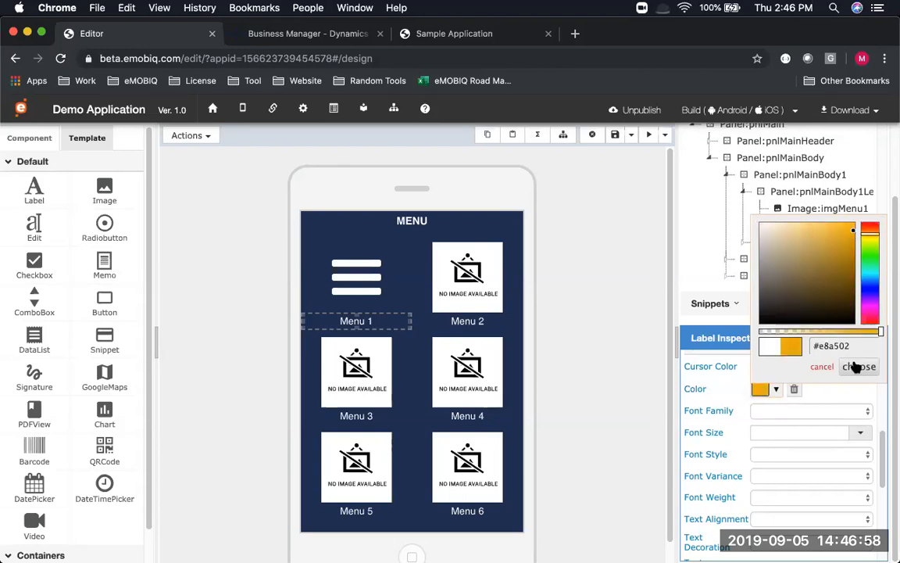
left_click(855, 366)
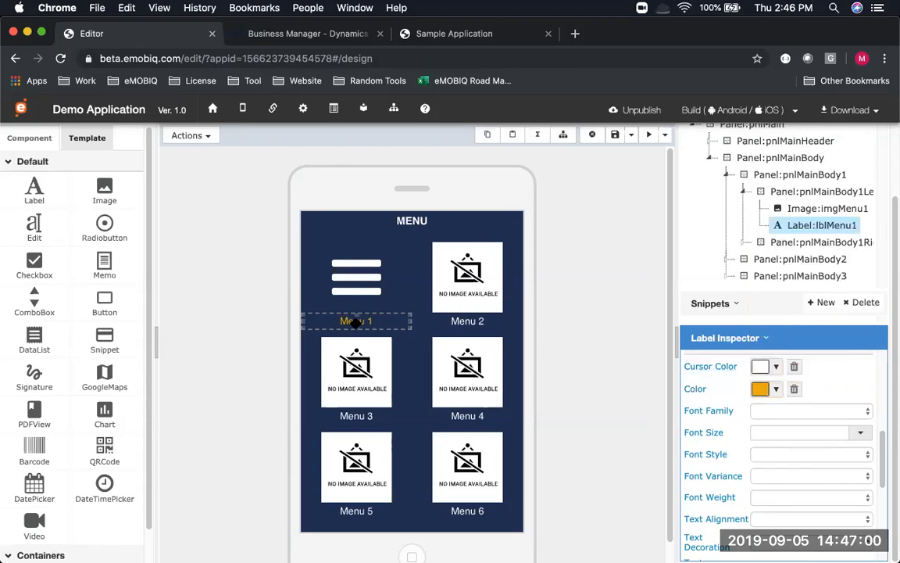
Set the Menu 1 label's font family to fantasy and font size to 12px
left_click(830, 413)
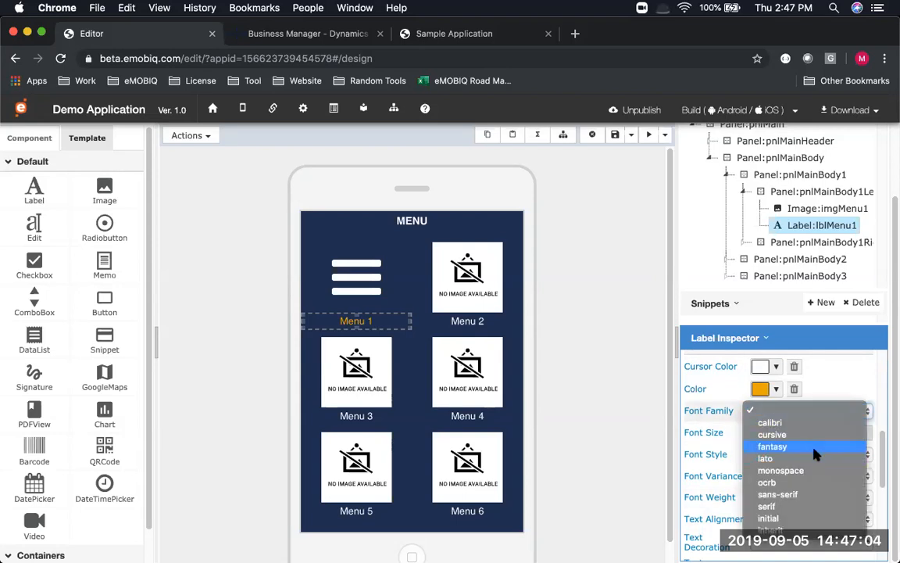
key("Return")
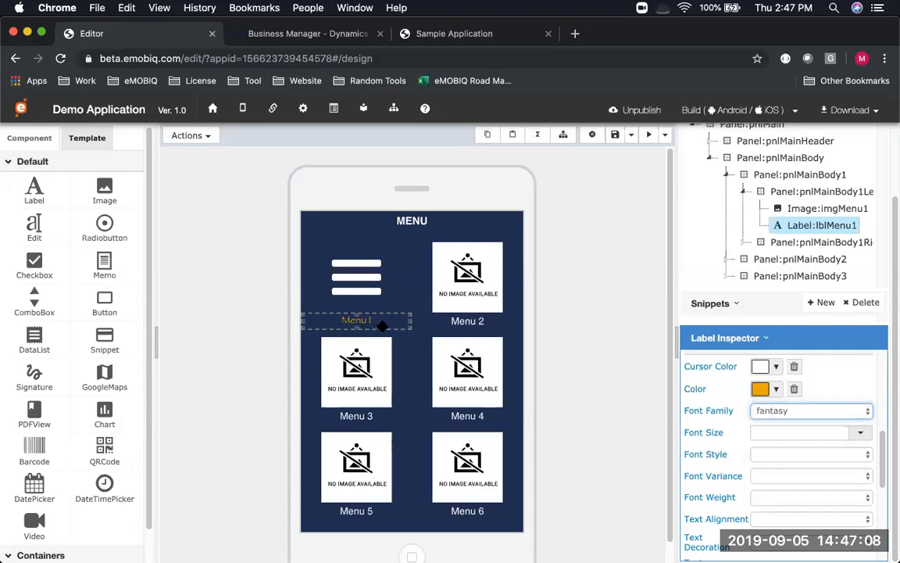
scroll(774, 443, "down", 1)
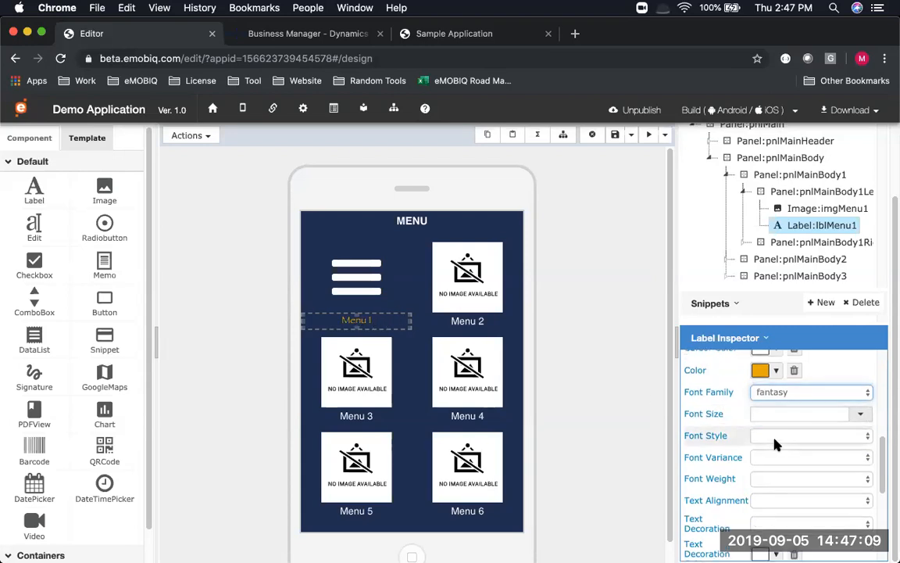
left_click(860, 414)
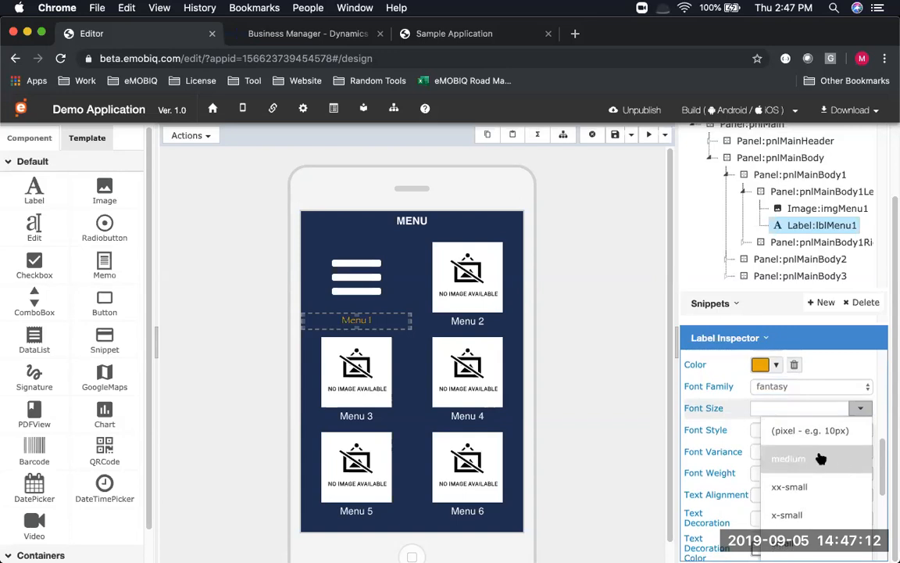
scroll(764, 445, "down", 1)
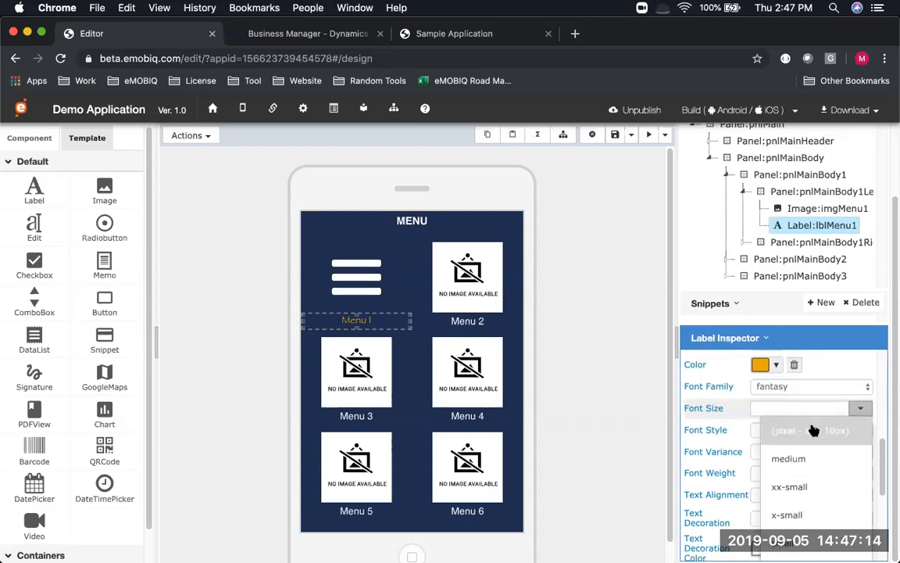
left_click(814, 432)
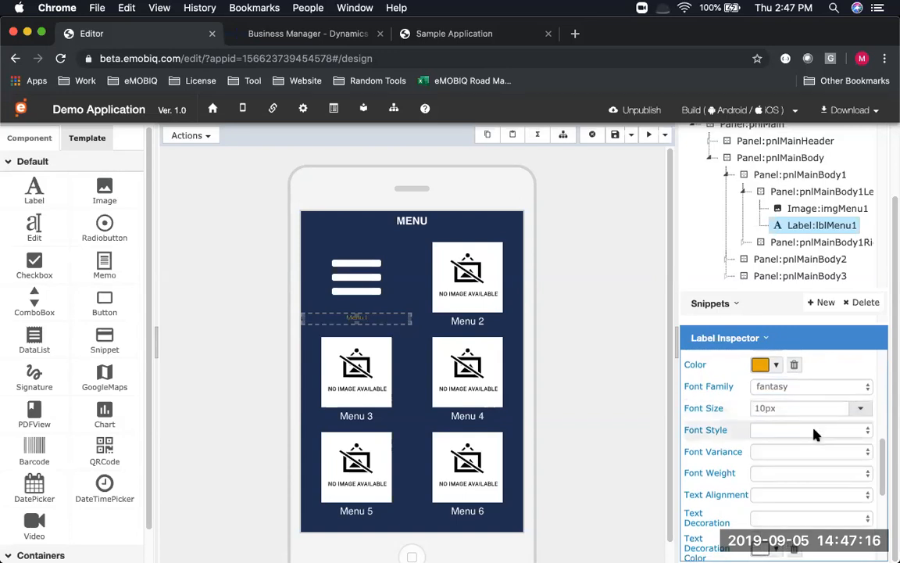
left_click_drag(766, 406, 738, 403)
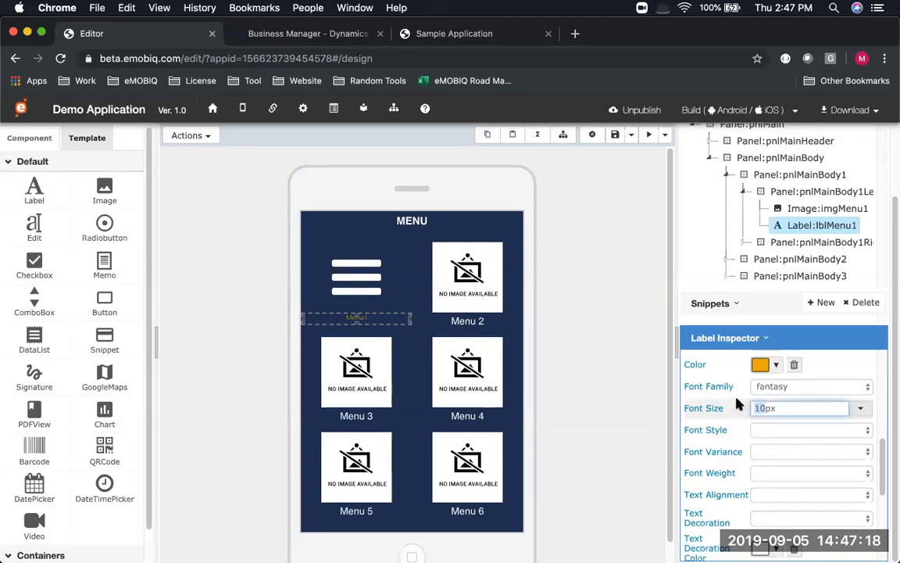
type("12")
key("Return")
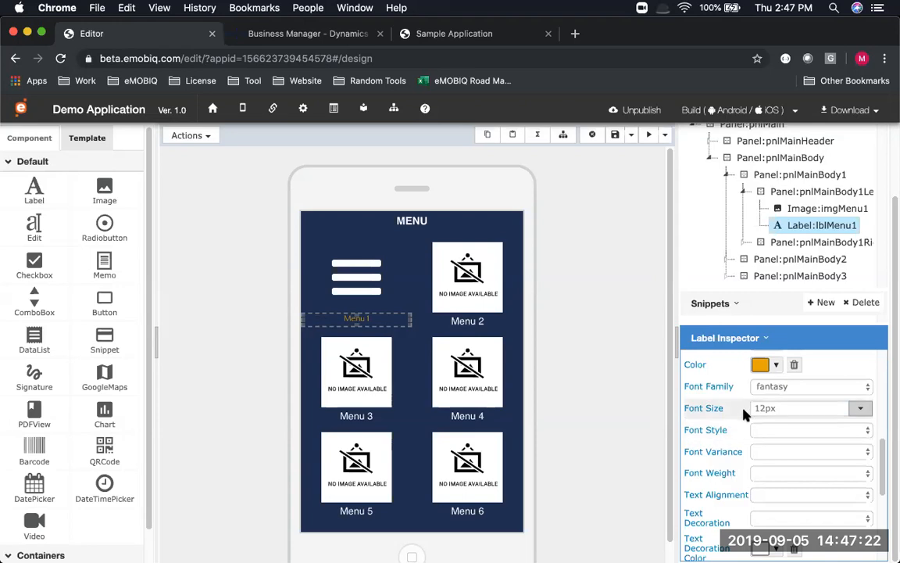
scroll(735, 414, "down", 4)
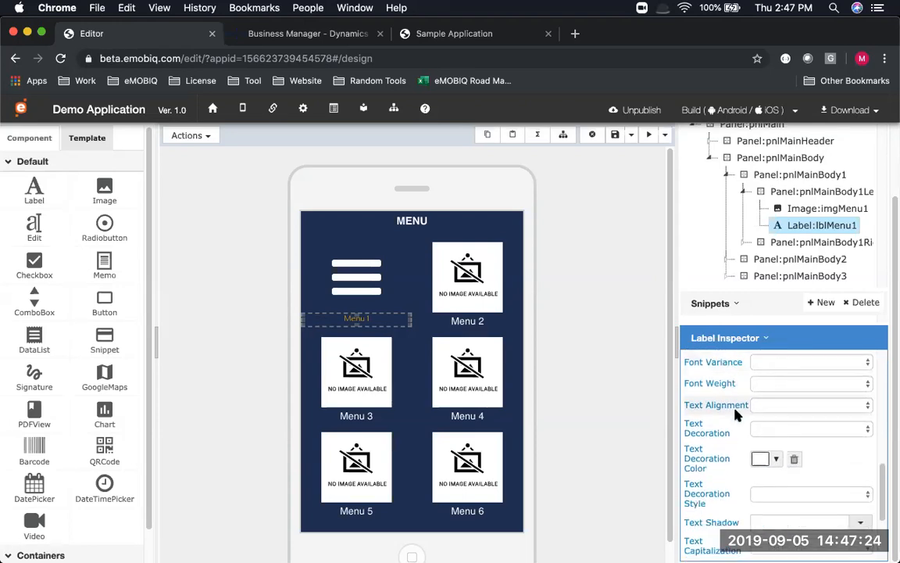
scroll(734, 414, "up", 7)
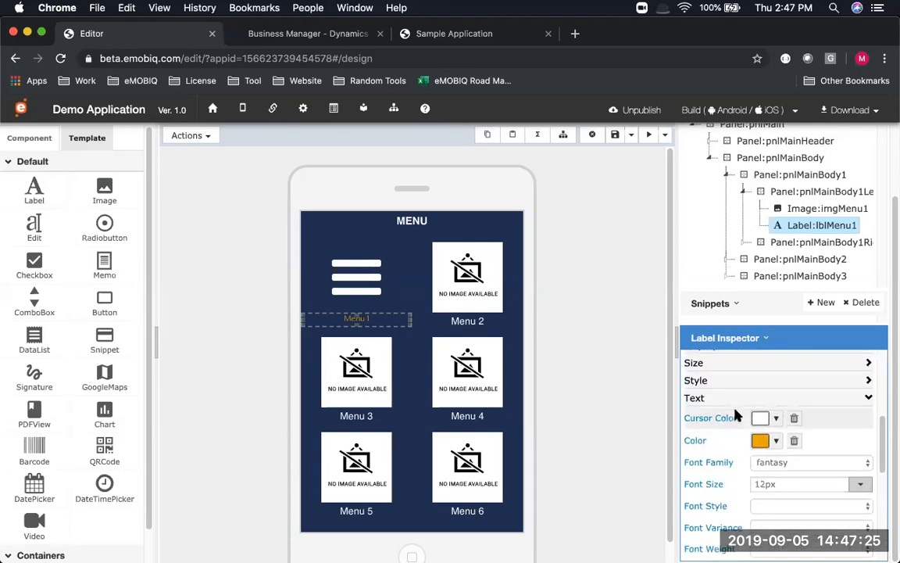
left_click(697, 441)
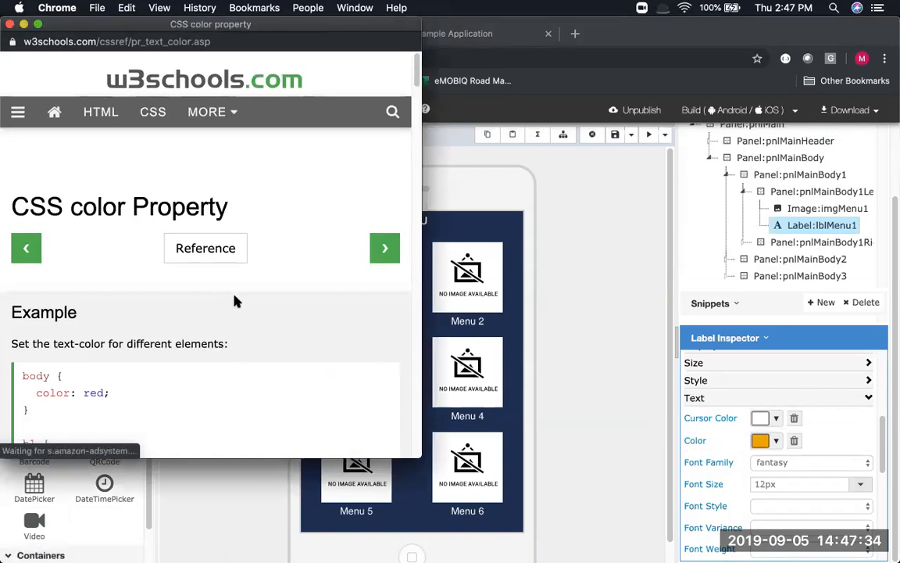
scroll(236, 302, "down", 3)
scroll(234, 297, "down", 1)
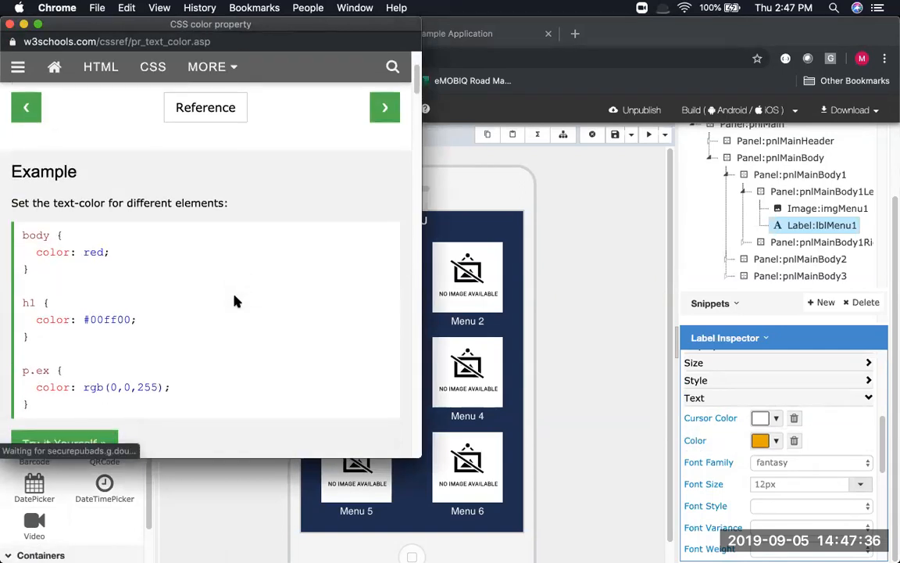
left_click(10, 25)
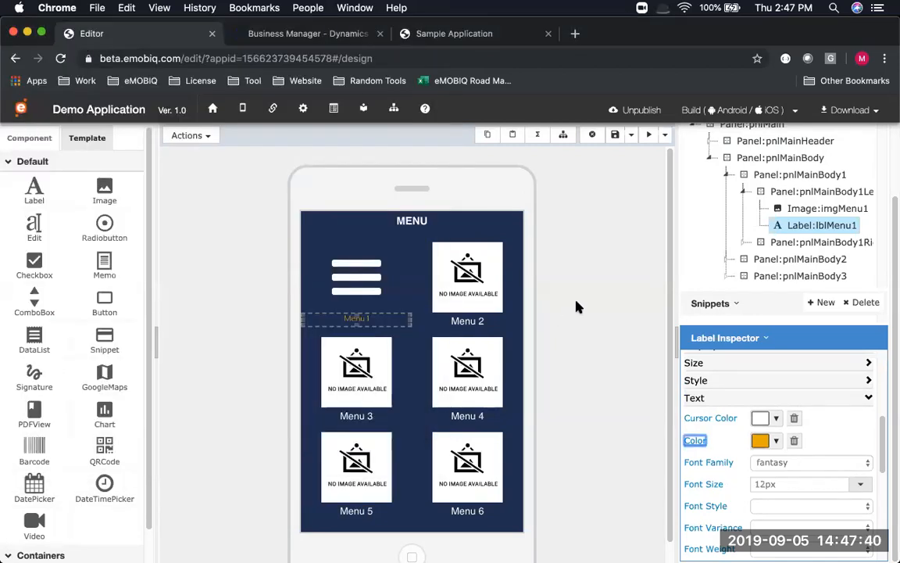
Save the page with the orange Menu 1 caption, preview it, then switch to the slideshow
left_click(614, 134)
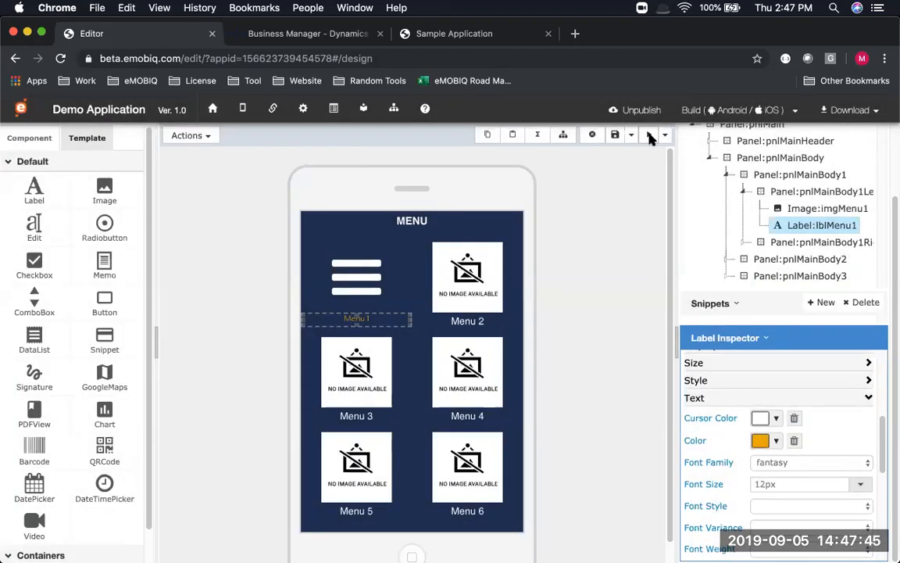
left_click(649, 135)
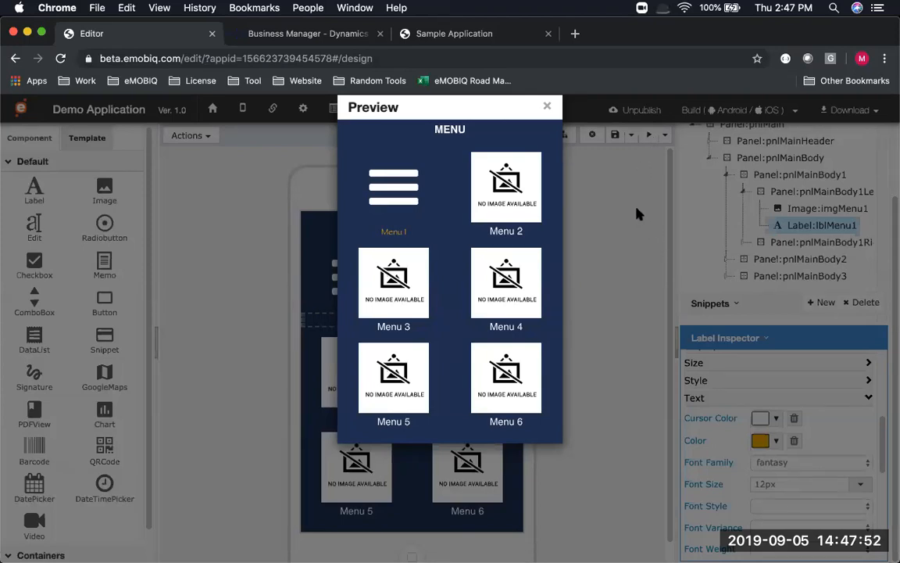
left_click(547, 105)
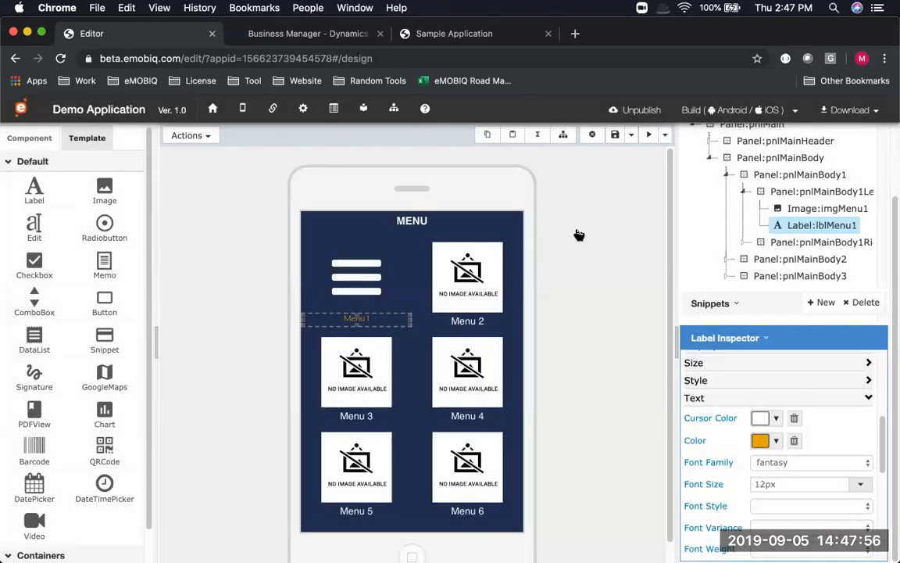
key("super+Tab")
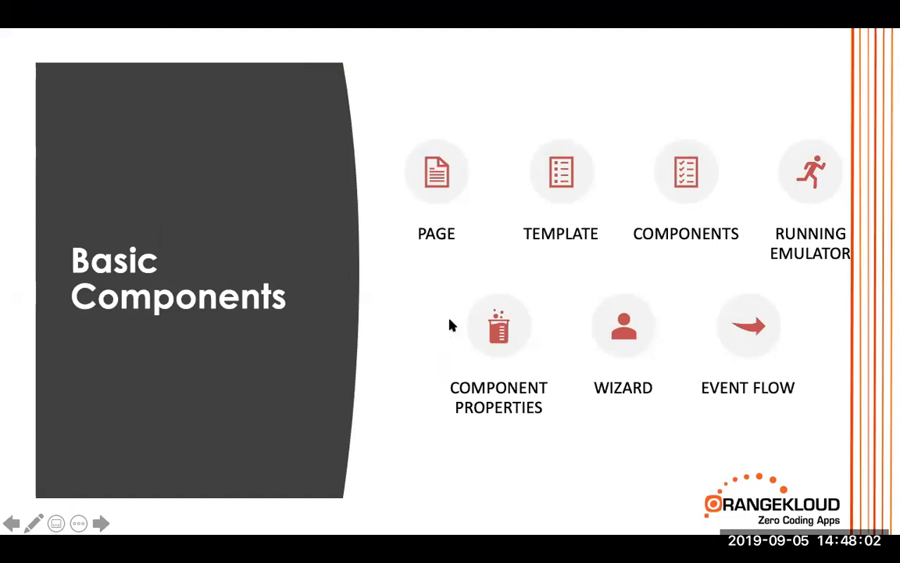
Switch from the PowerPoint Basic Components slide back to the eMOBIQ editor
key("super+Tab")
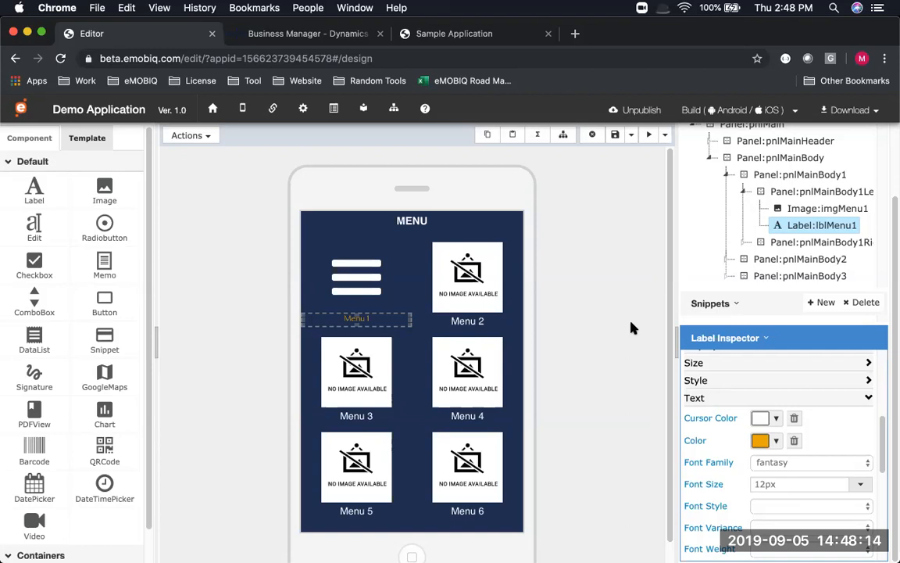
Select the imgMenu1 icon image and launch the Function Wizard from Actions
left_click(352, 248)
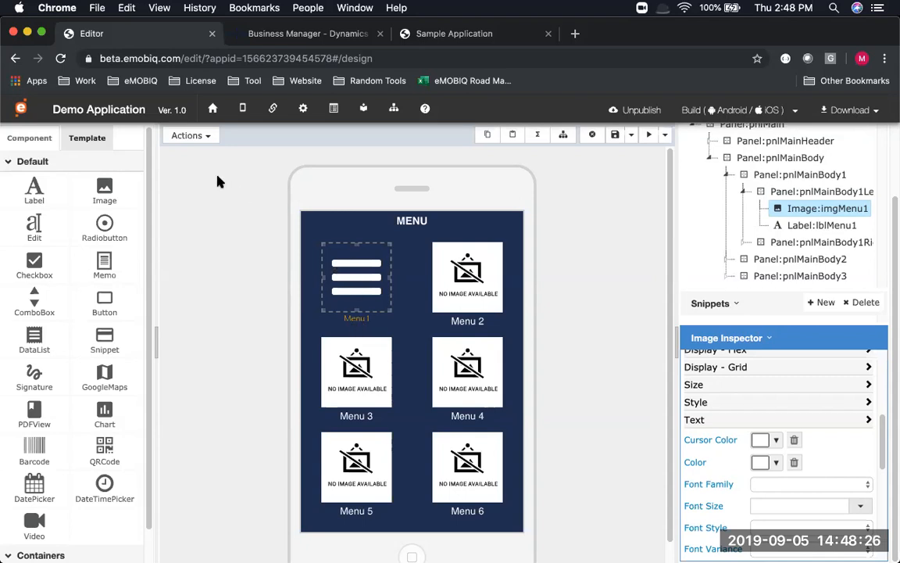
left_click(208, 137)
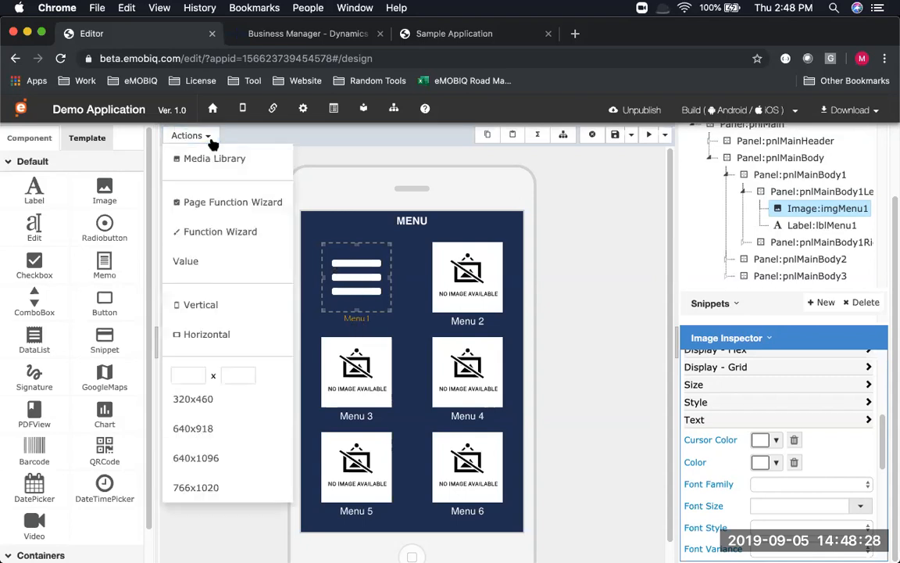
left_click(238, 242)
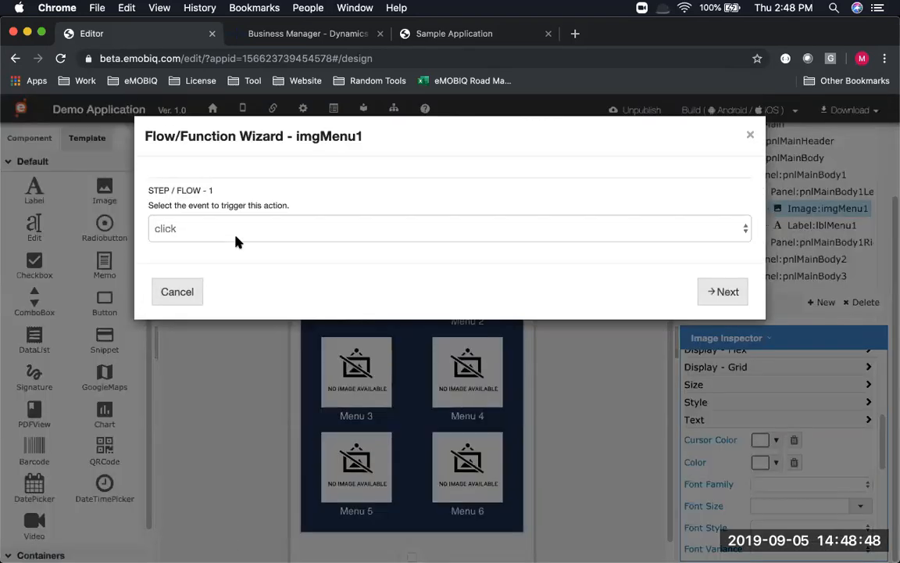
Keep the click event, choose Basic Function, then pick Set Component Value in the wizard
left_click(232, 229)
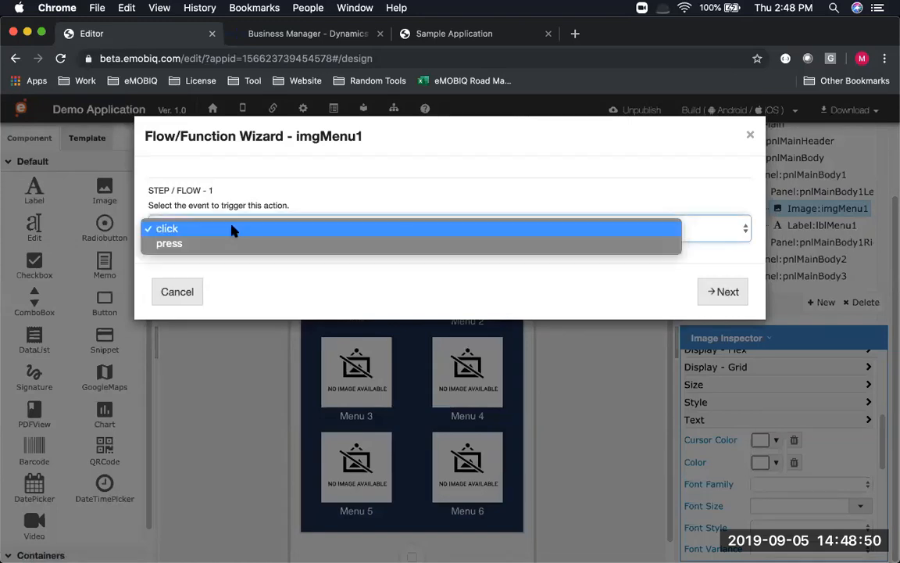
left_click(230, 228)
left_click(226, 233)
left_click(235, 228)
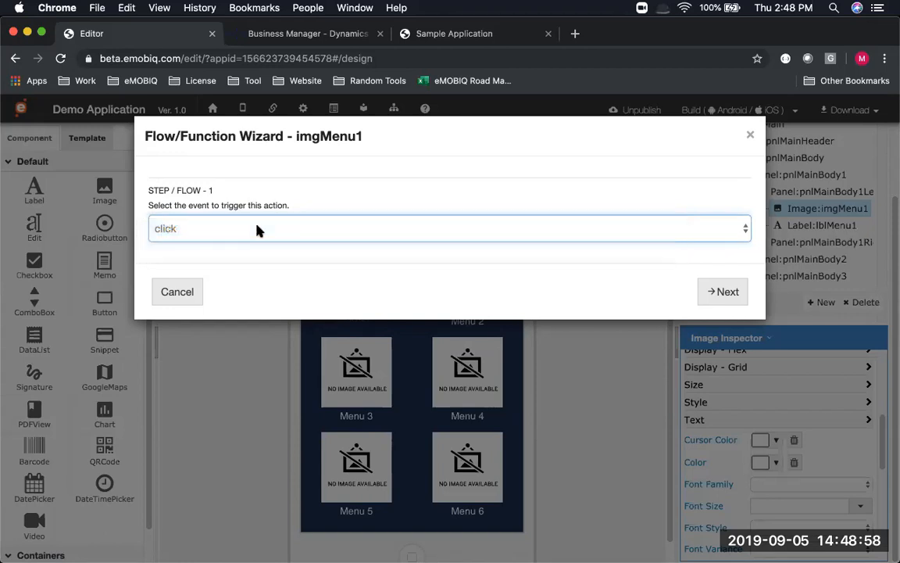
left_click(723, 293)
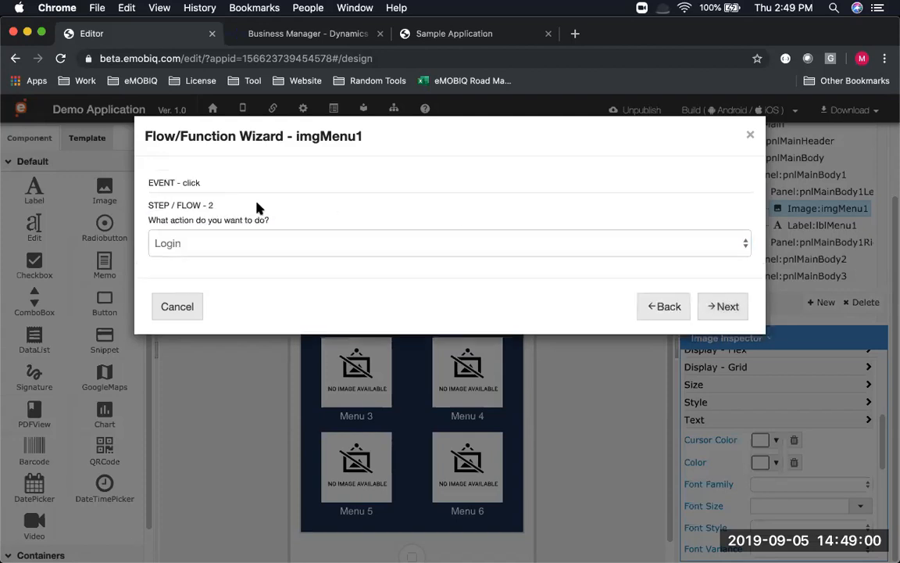
left_click(237, 252)
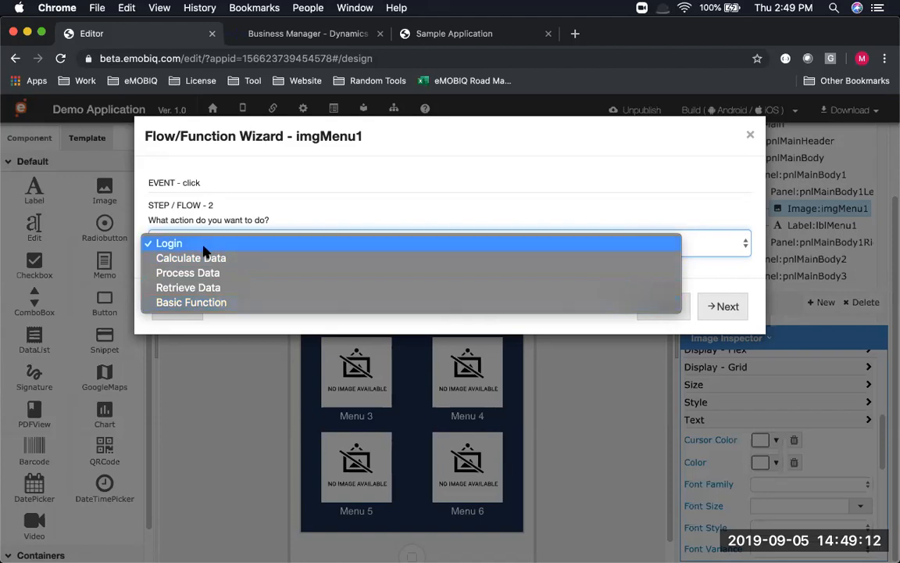
left_click(203, 305)
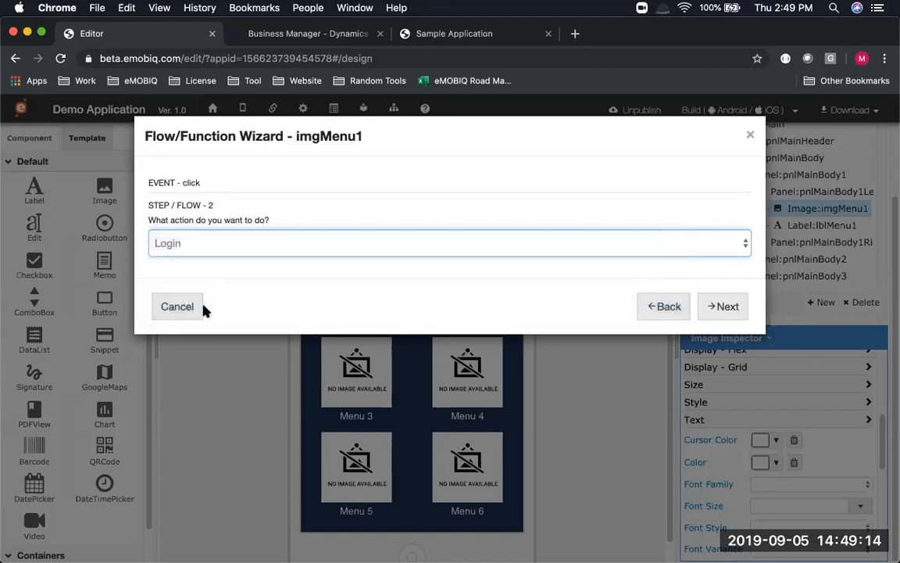
left_click(712, 306)
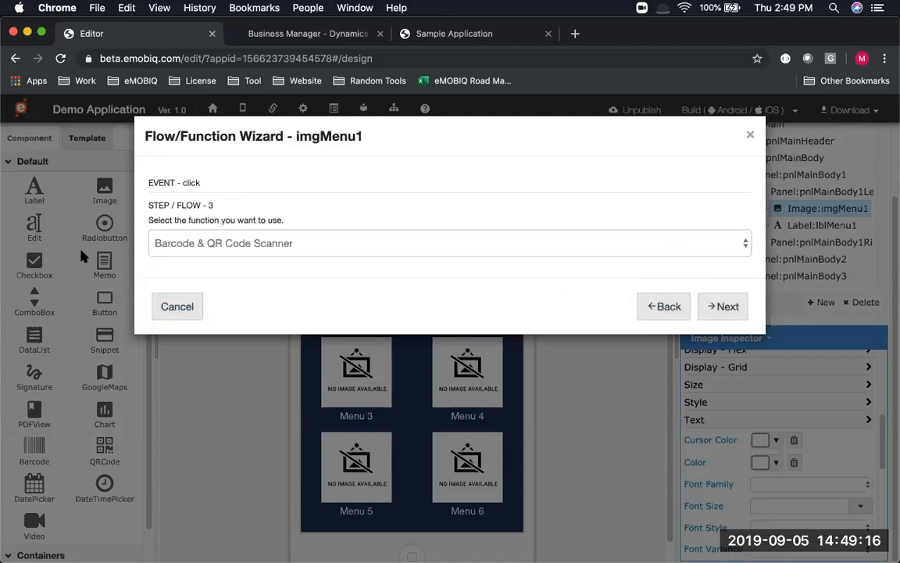
left_click(166, 250)
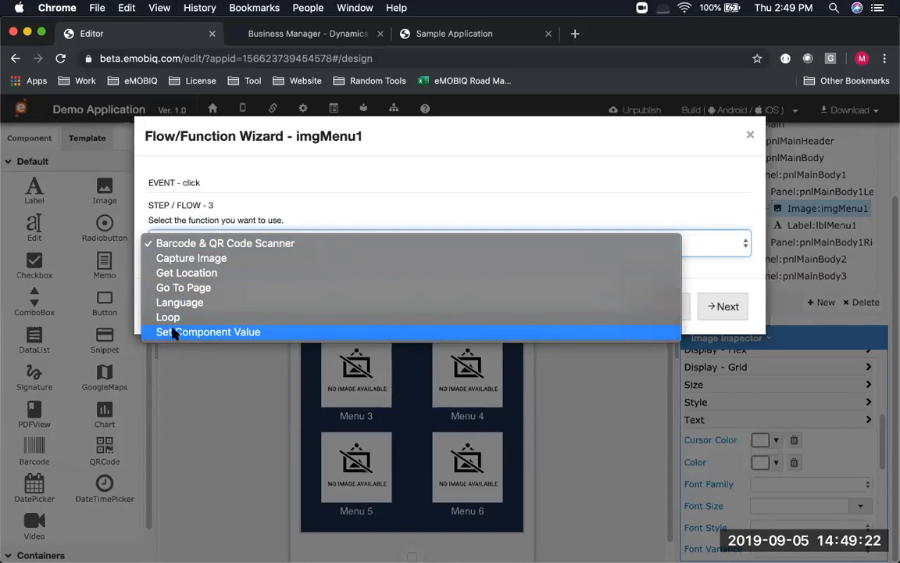
left_click(222, 331)
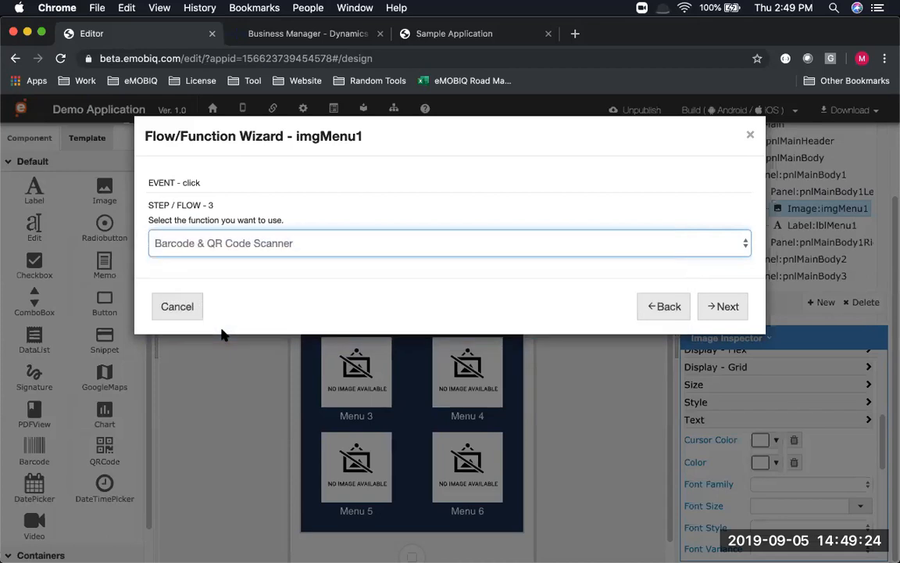
Target lblMenu1 with the user-defined value 'I changed this value'
left_click(726, 311)
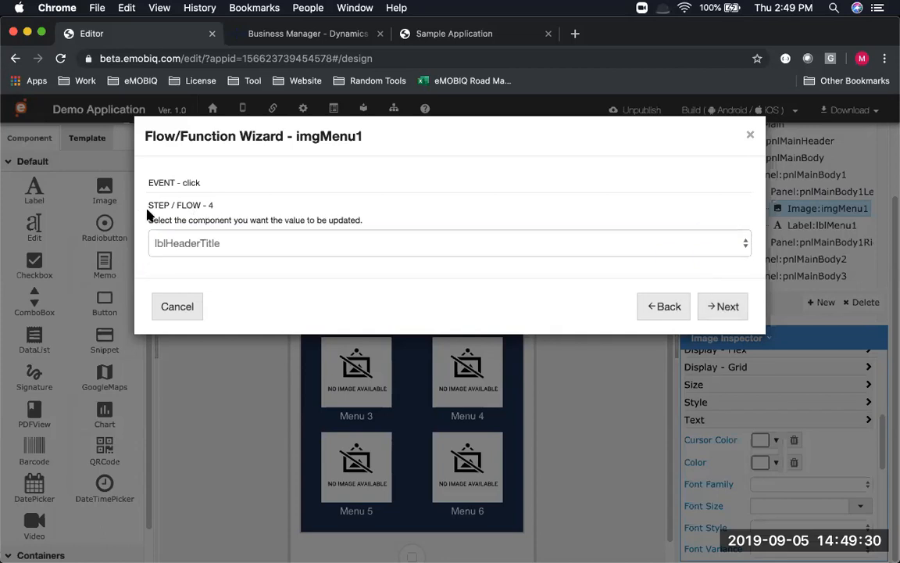
left_click(194, 250)
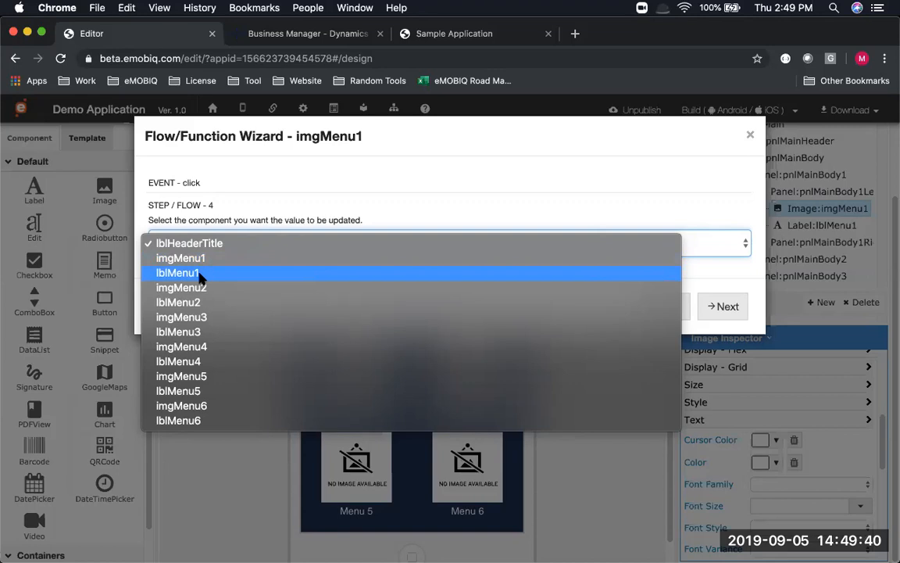
left_click(199, 274)
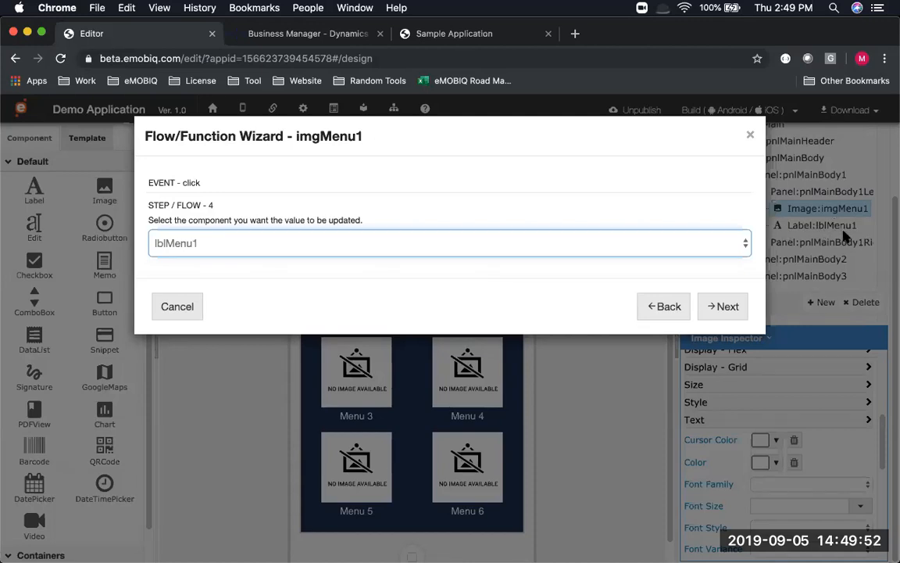
left_click(726, 311)
left_click(247, 243)
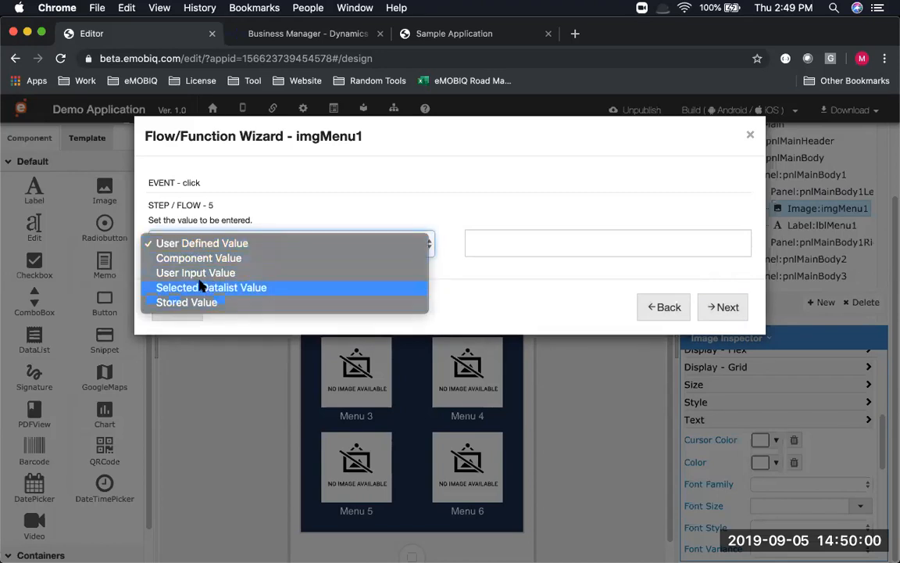
left_click(217, 246)
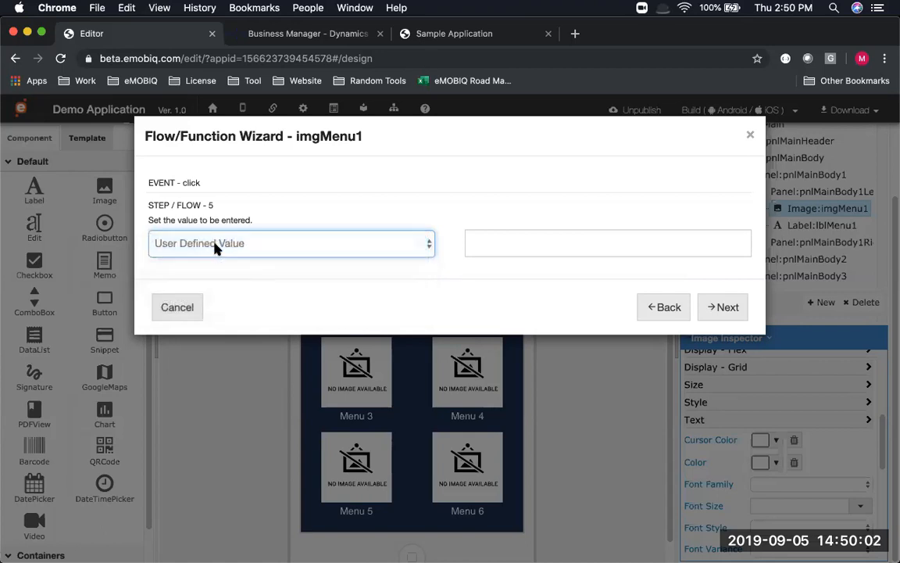
left_click(489, 234)
type("I changed")
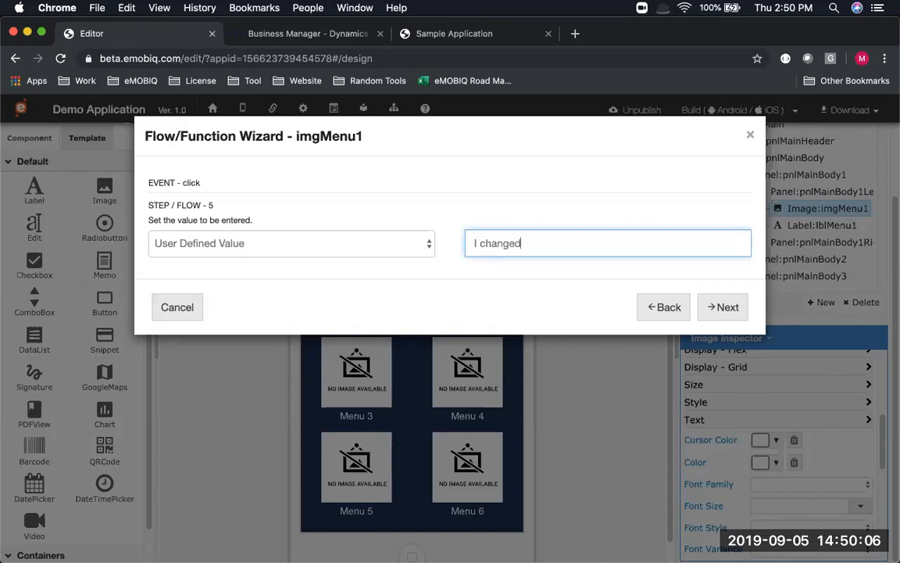
type(" this value")
Skip adding further actions and finish the imgMenu1 flow wizard
left_click(721, 313)
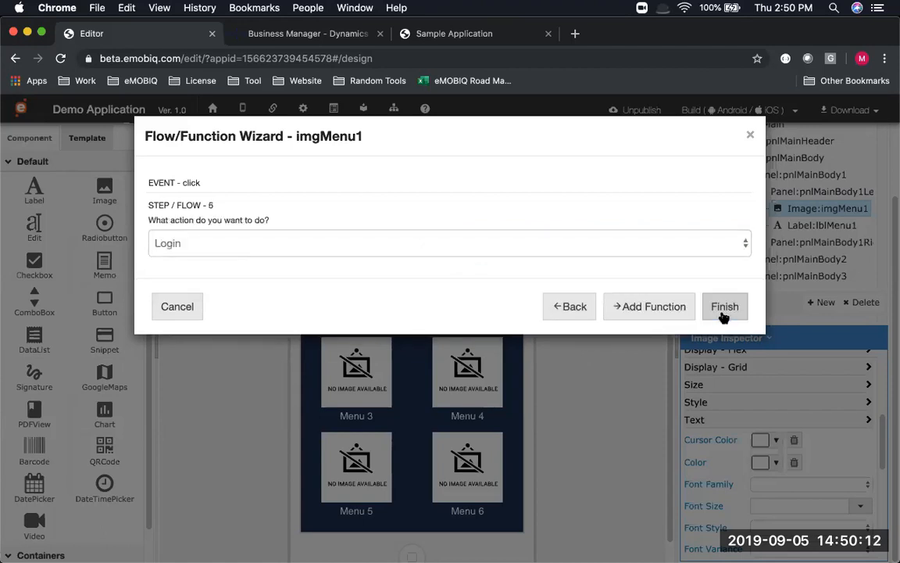
left_click(342, 238)
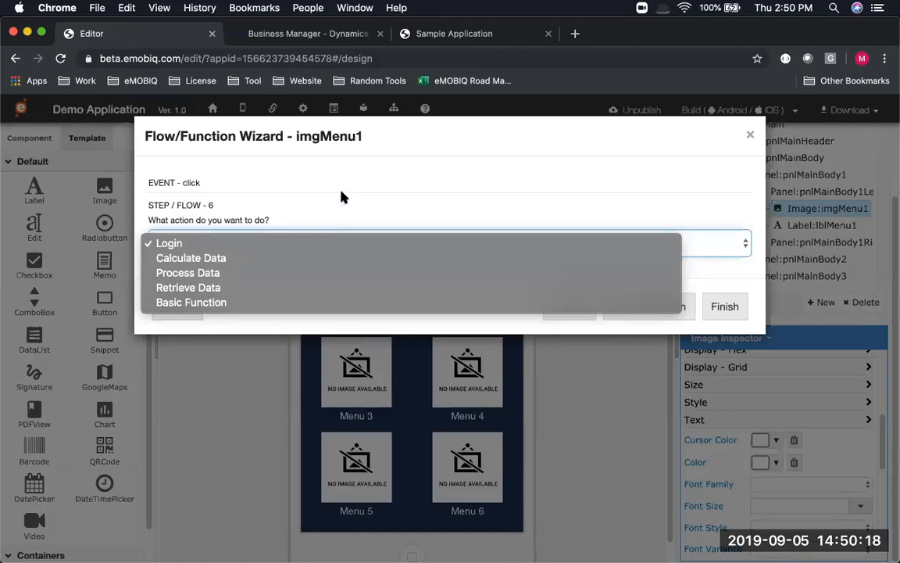
left_click(347, 193)
left_click(725, 309)
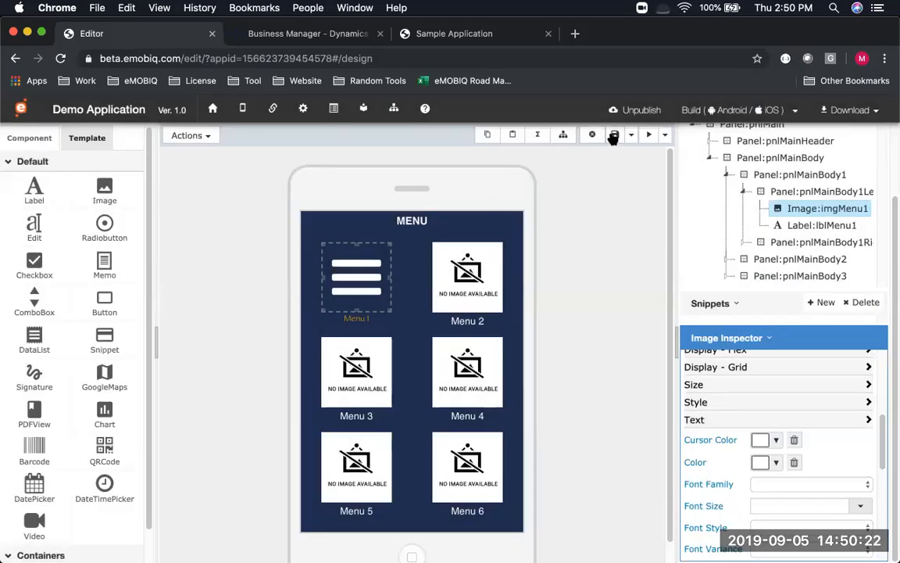
Save and preview the page, tapping Menu 1 to change its caption to 'I changed this value'
left_click(615, 135)
left_click(649, 136)
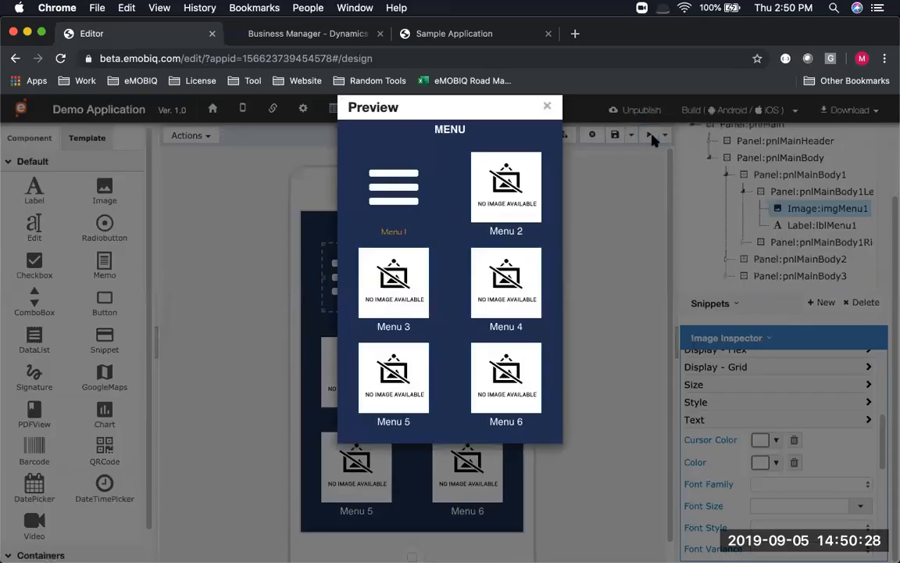
left_click(388, 200)
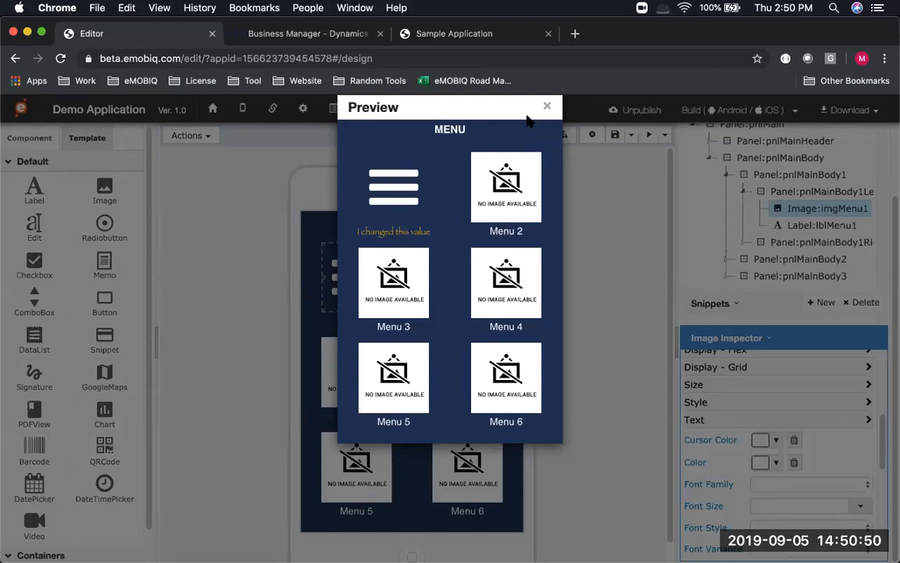
key("super+Tab")
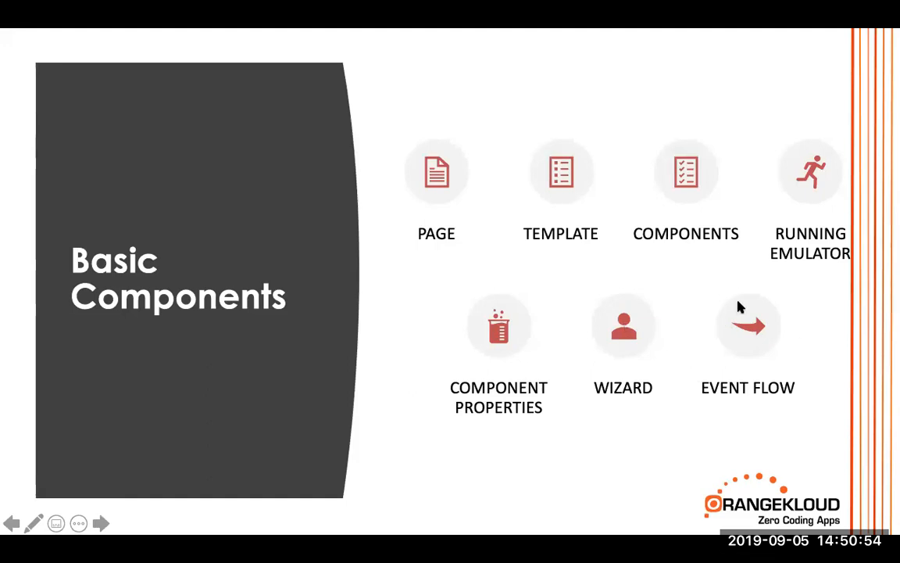
Return from the slideshow to the eMOBIQ preview showing the changed Menu 1 caption
key("super+Tab")
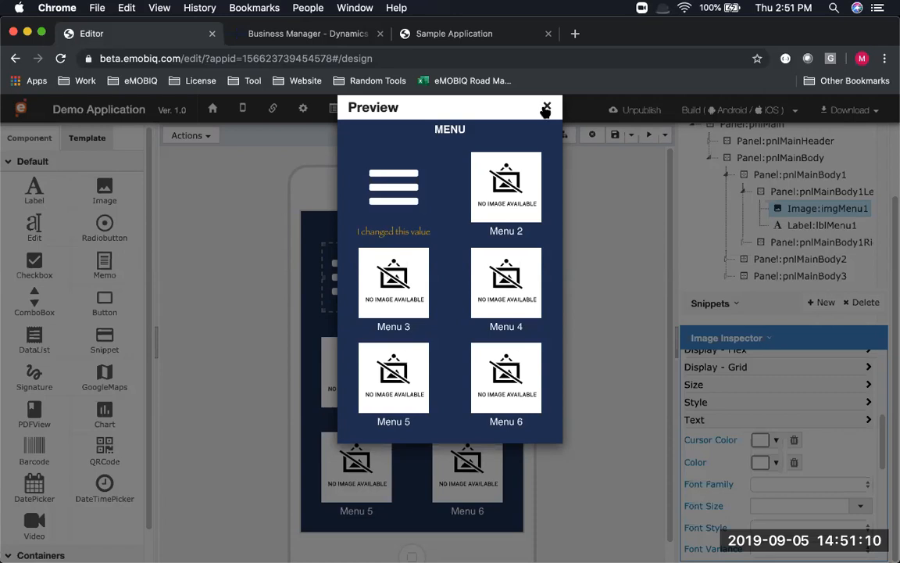
Close the preview and open First Page's event flow view
left_click(545, 107)
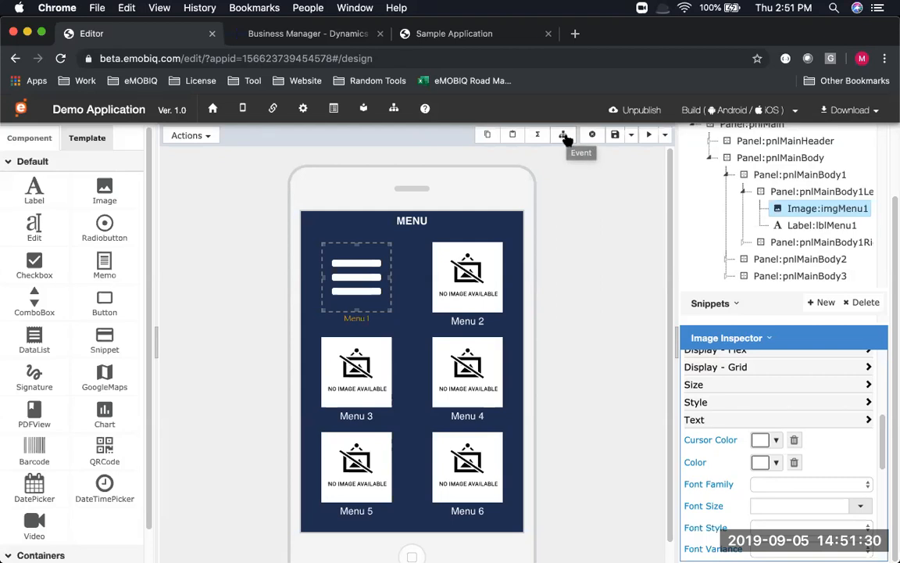
left_click(564, 136)
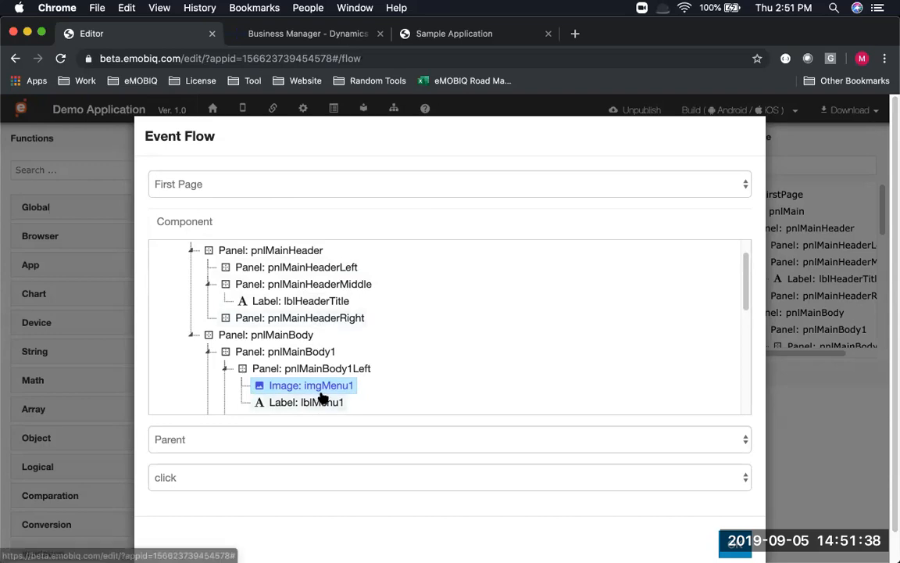
Keep the 'click' event for imgMenu1 in the Event Flow dialog and open its flow
scroll(327, 383, "down", 1)
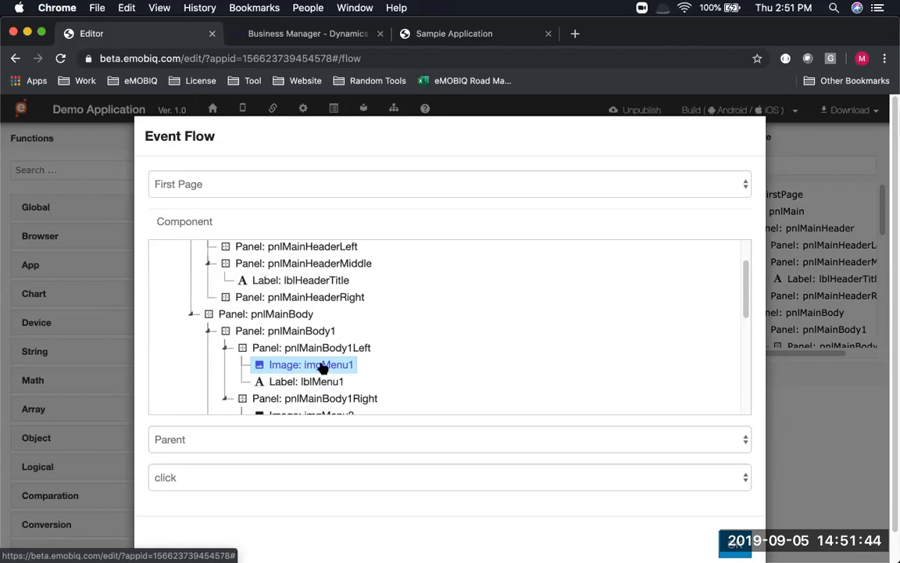
scroll(324, 364, "down", 1)
scroll(323, 364, "up", 3)
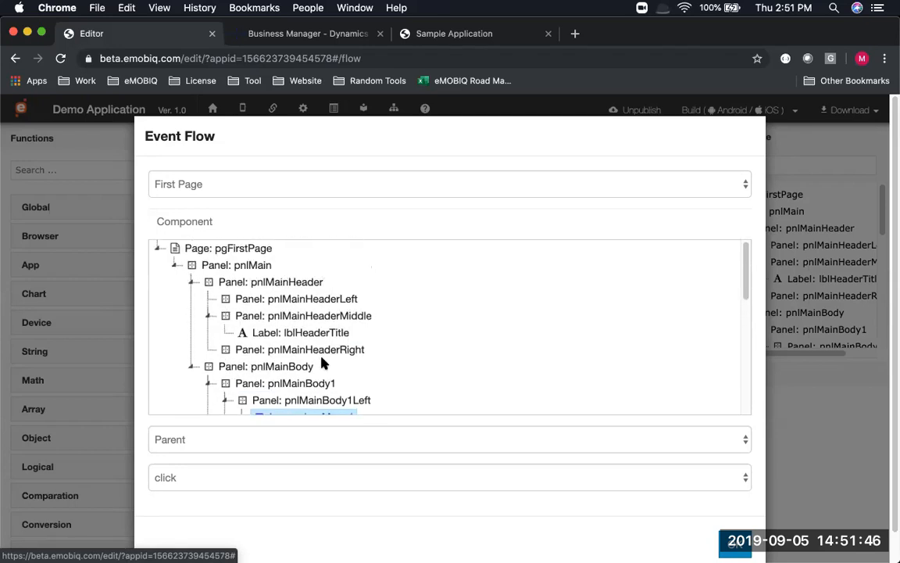
scroll(324, 364, "down", 4)
scroll(323, 364, "up", 1)
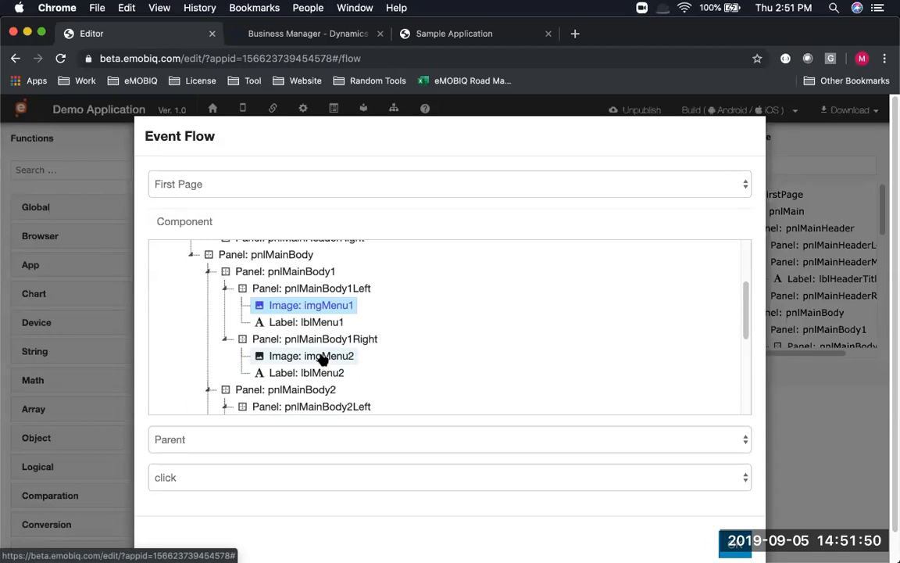
scroll(323, 357, "up", 3)
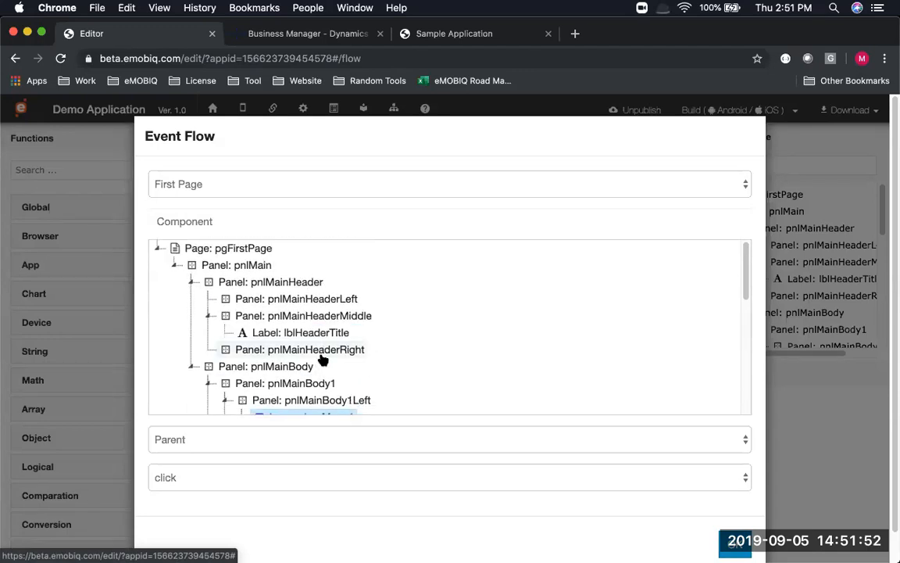
scroll(324, 358, "down", 1)
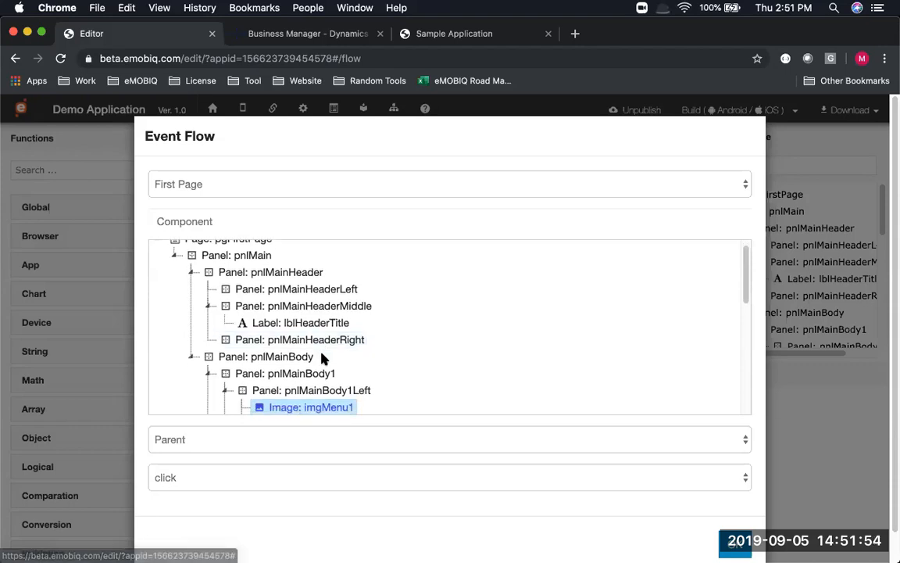
scroll(324, 357, "down", 2)
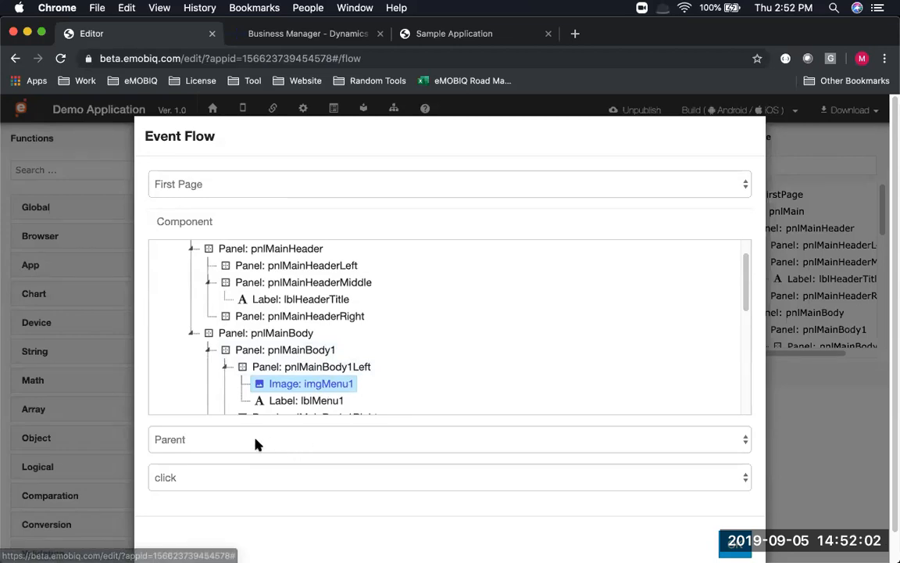
left_click(208, 441)
left_click(214, 481)
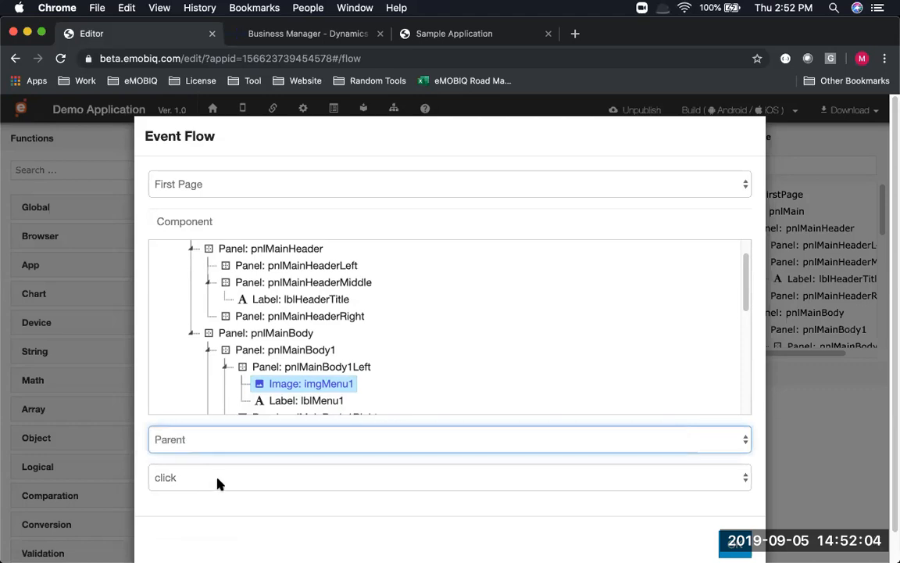
left_click(226, 483)
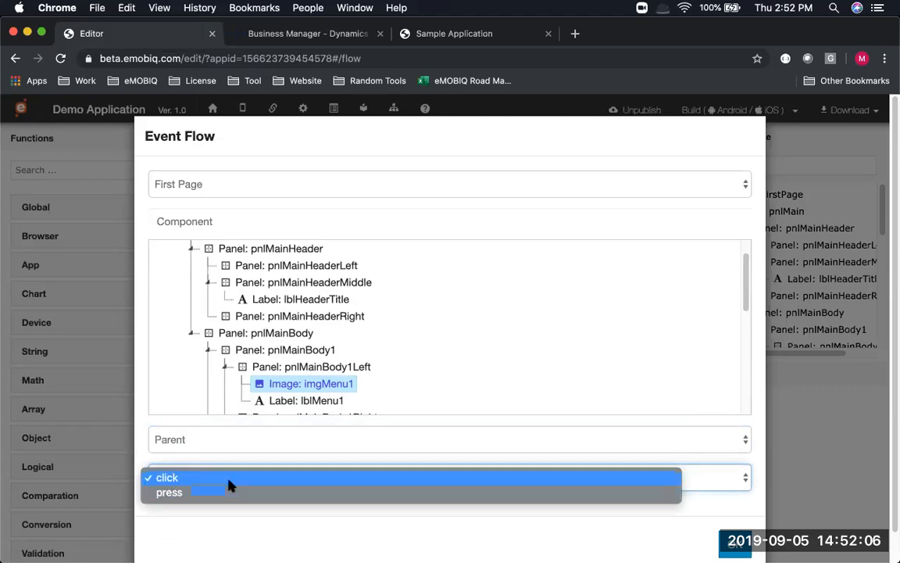
left_click(235, 479)
scroll(528, 447, "down", 1)
left_click(735, 511)
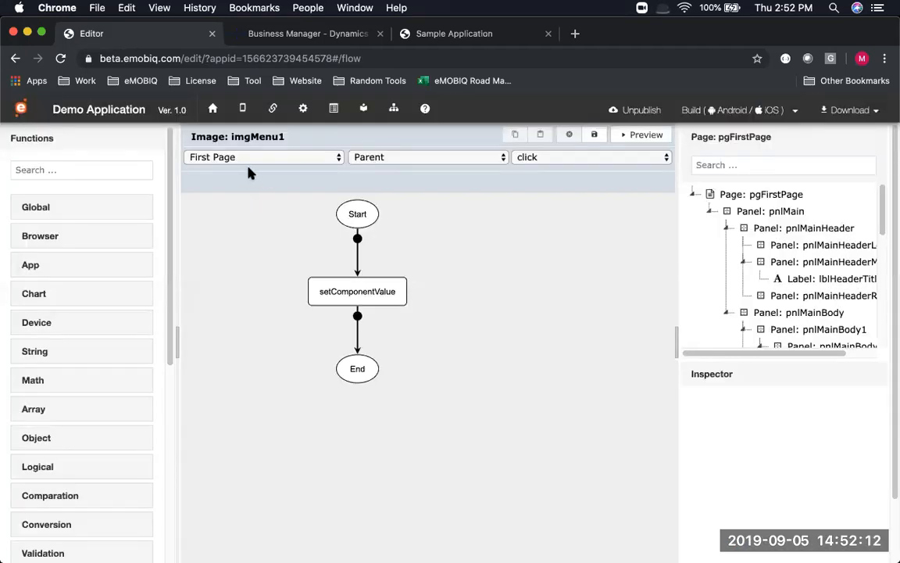
Review the setComponentValue step's settings, keeping lblMenu1 as its target component
left_click(388, 291)
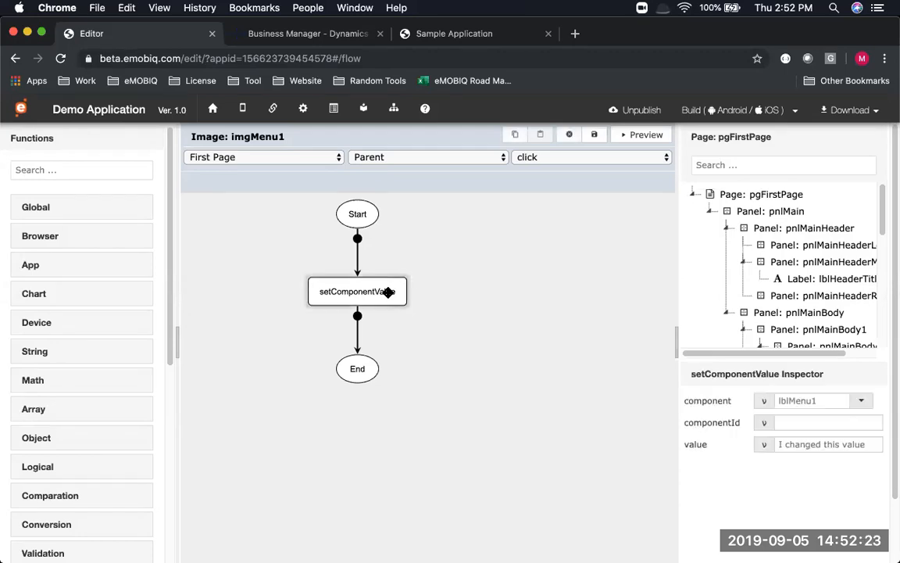
left_click(859, 401)
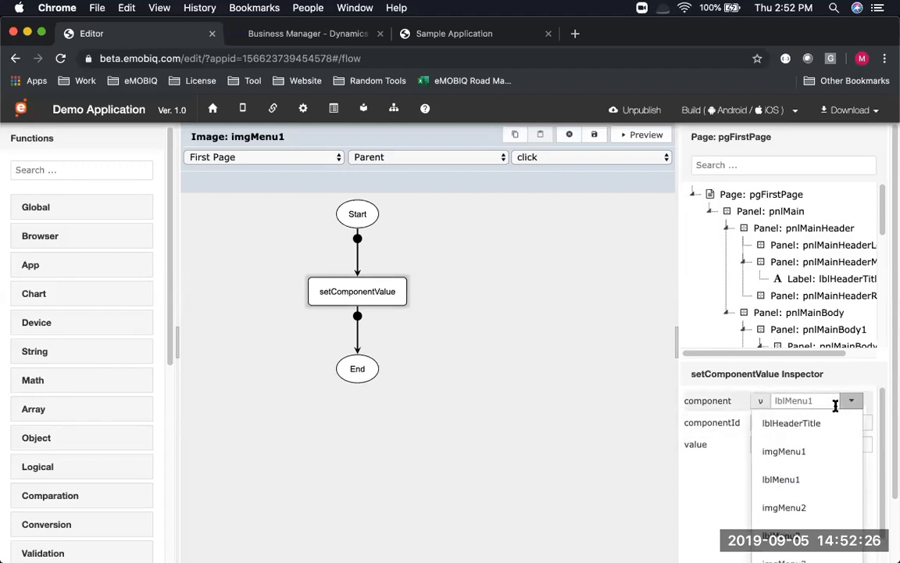
left_click(714, 456)
left_click(805, 444)
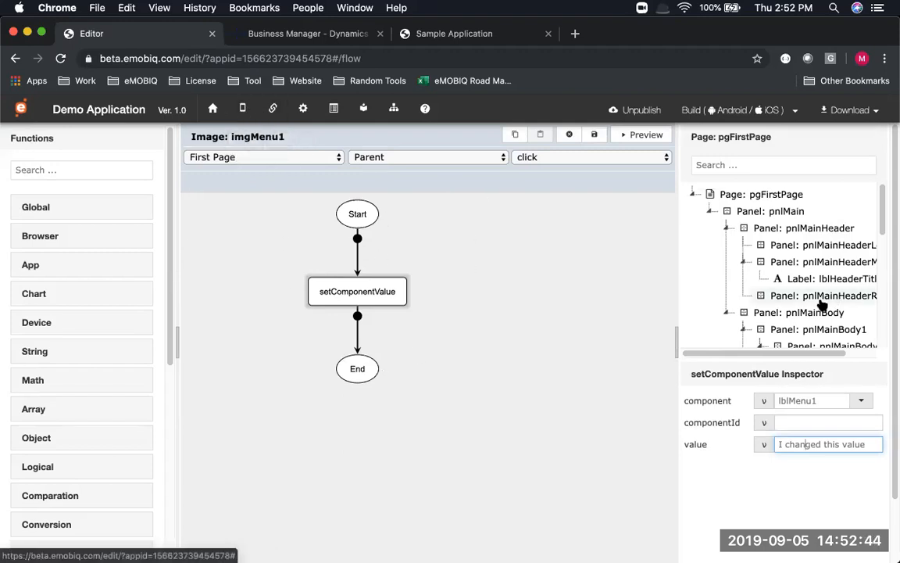
Browse the pnlMainBody and pnlMainBody2 panels in the page tree, then return to page design
scroll(803, 275, "down", 3)
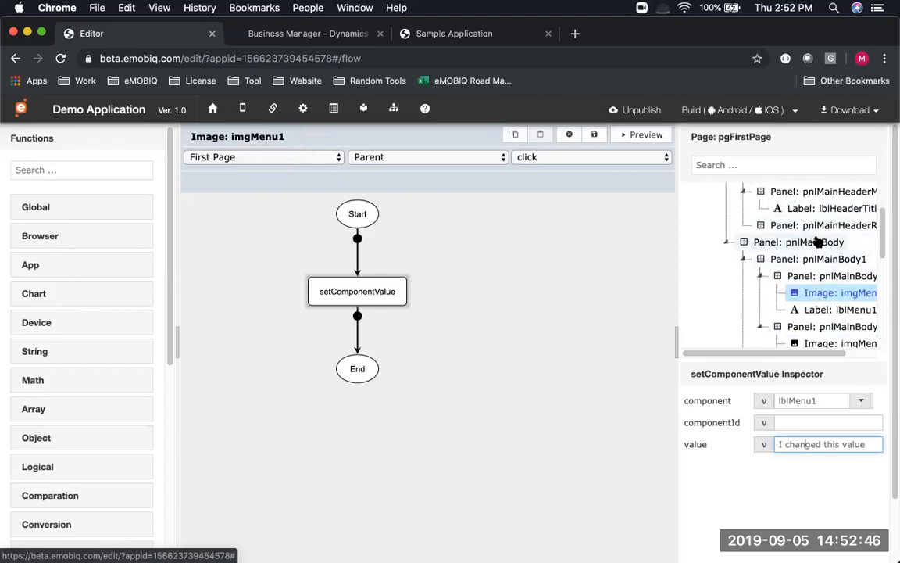
left_click(817, 242)
scroll(817, 241, "down", 3)
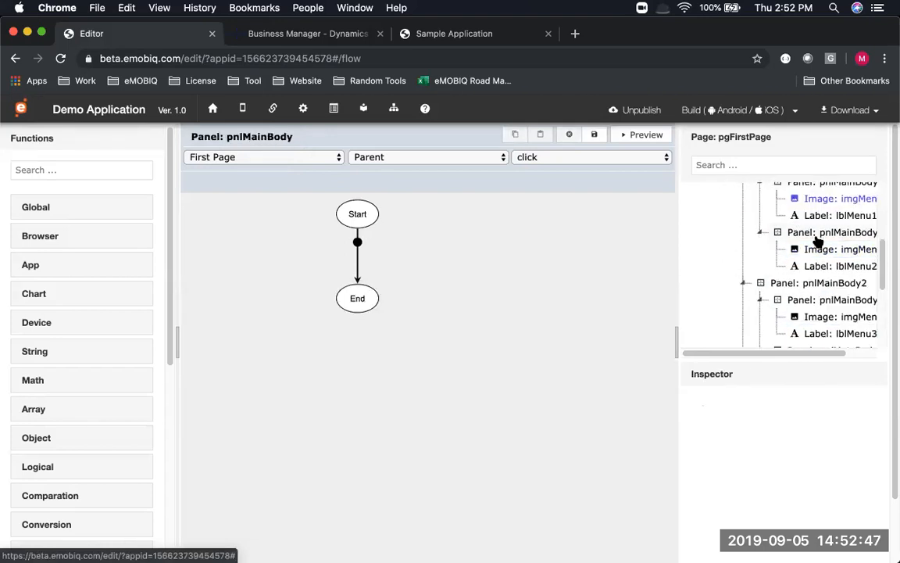
left_click(790, 286)
scroll(790, 281, "up", 2)
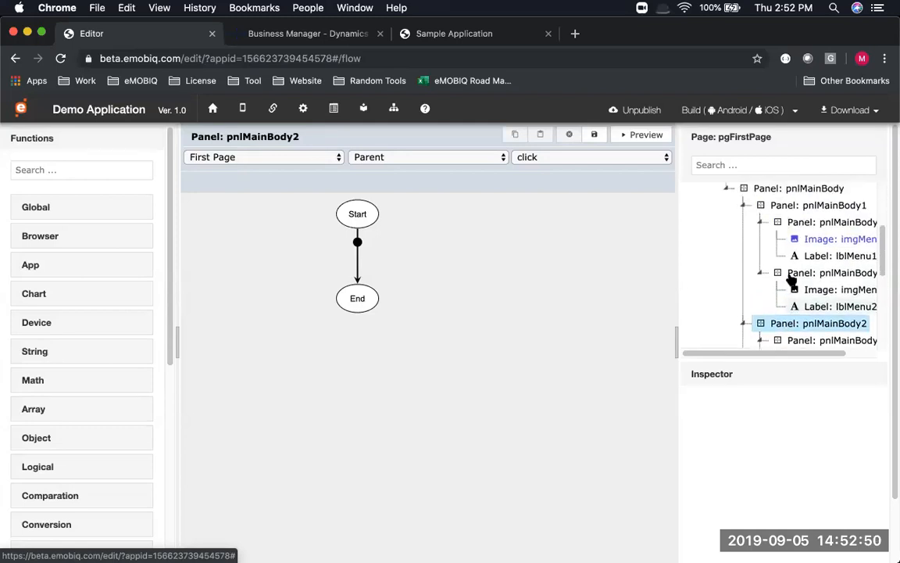
scroll(793, 269, "up", 3)
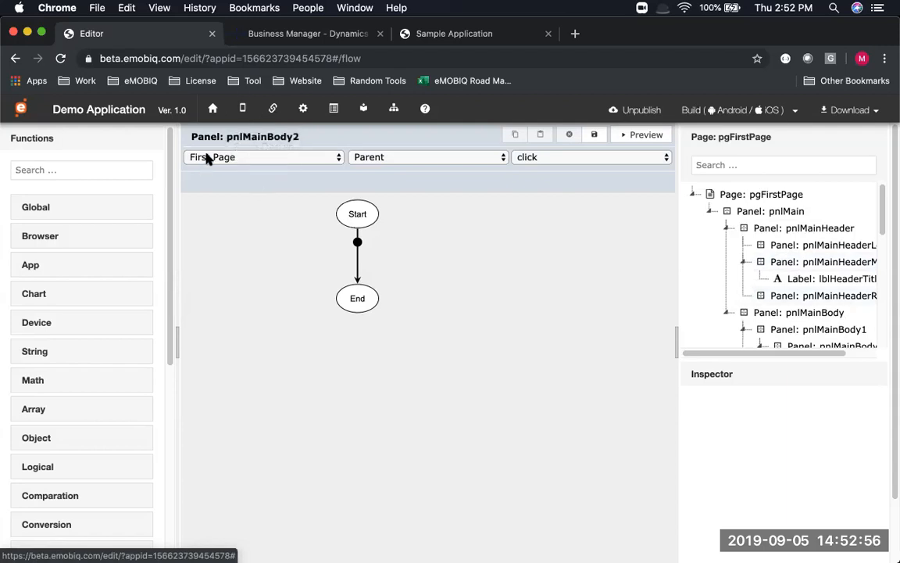
left_click(244, 110)
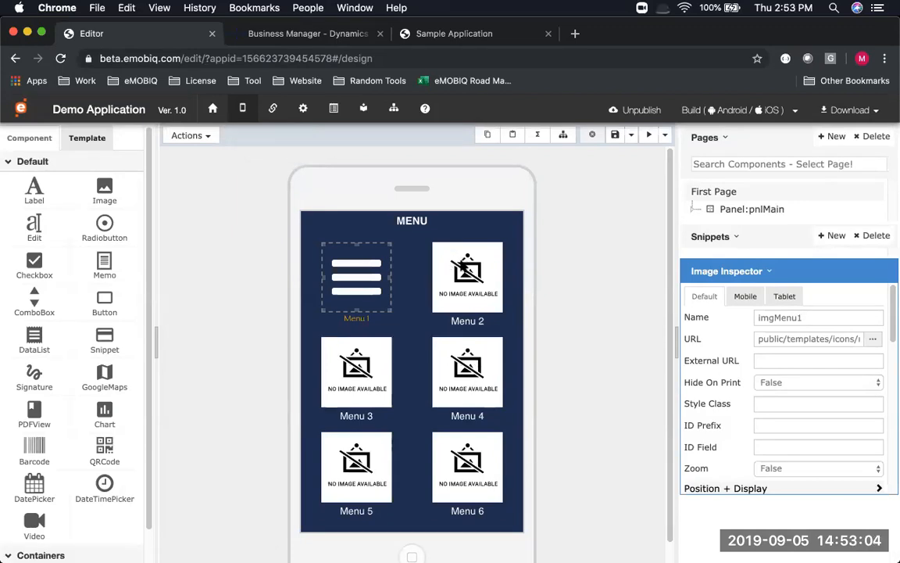
Open the 'click' event flow for the Menu 2 image (imgMenu2)
left_click(462, 262)
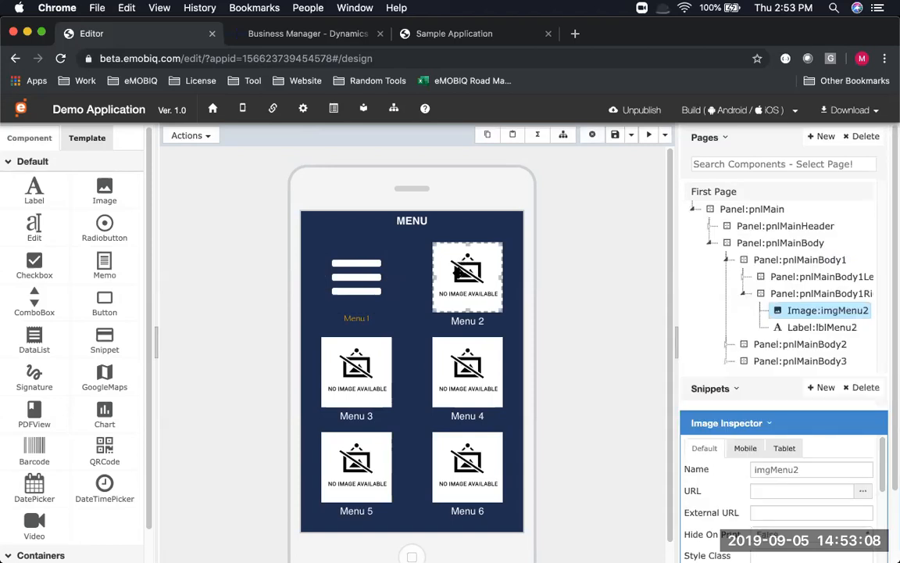
left_click(564, 136)
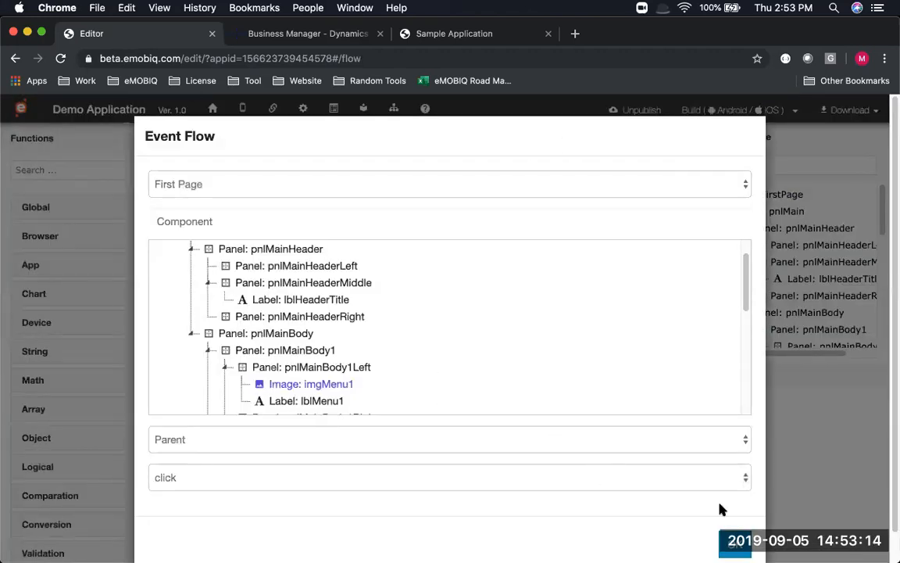
left_click(722, 483)
left_click(722, 483)
left_click(739, 546)
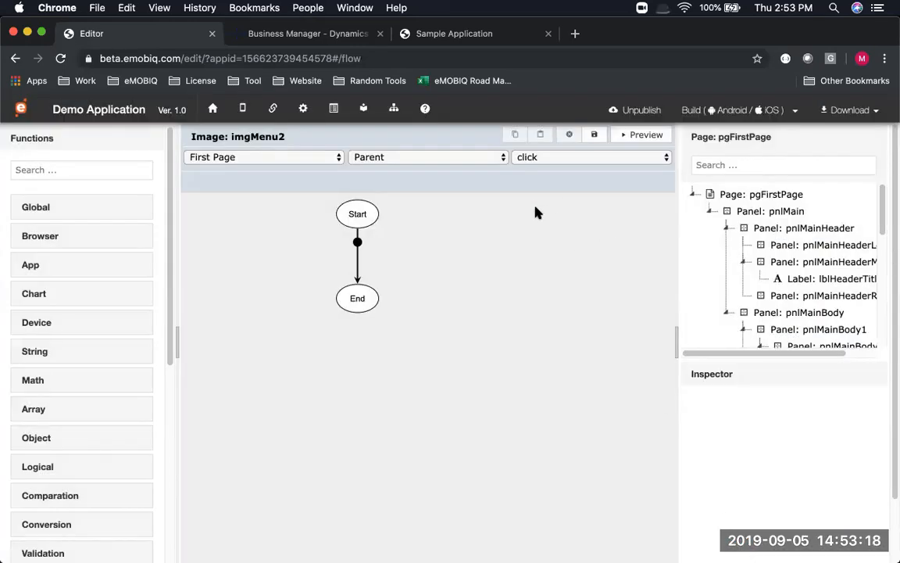
Check the flow's scope, Parent and event dropdowns, keeping First Page and 'click'
left_click(285, 157)
left_click(285, 157)
left_click(372, 159)
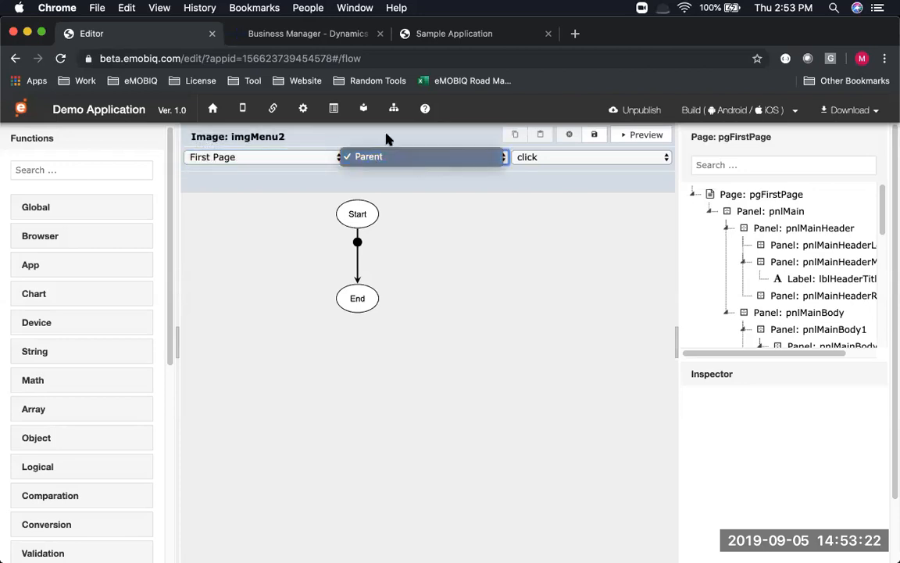
left_click(386, 139)
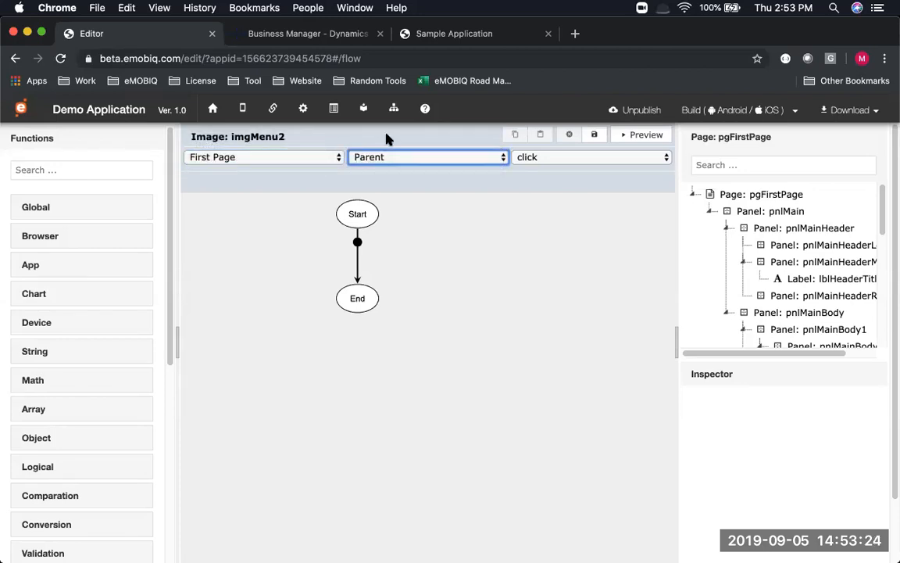
left_click(315, 157)
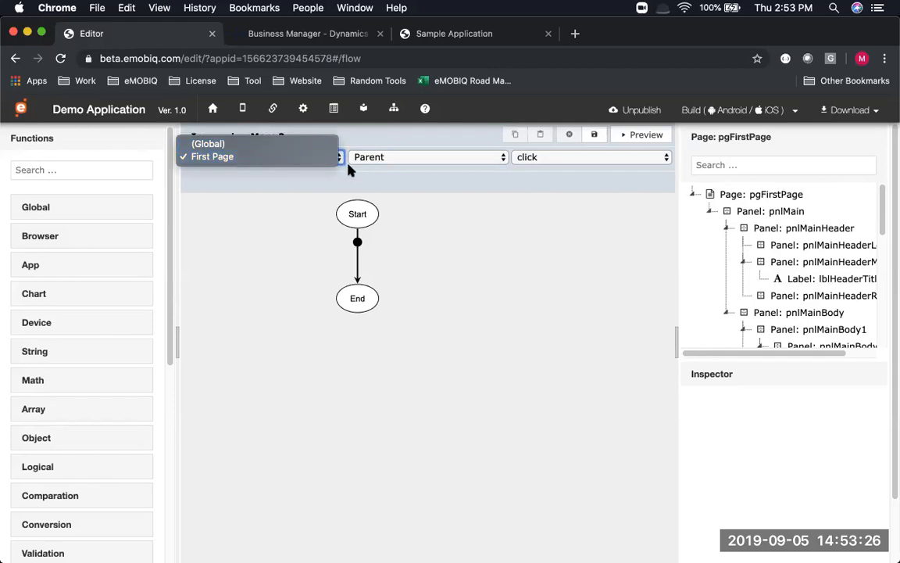
left_click(383, 161)
left_click(539, 157)
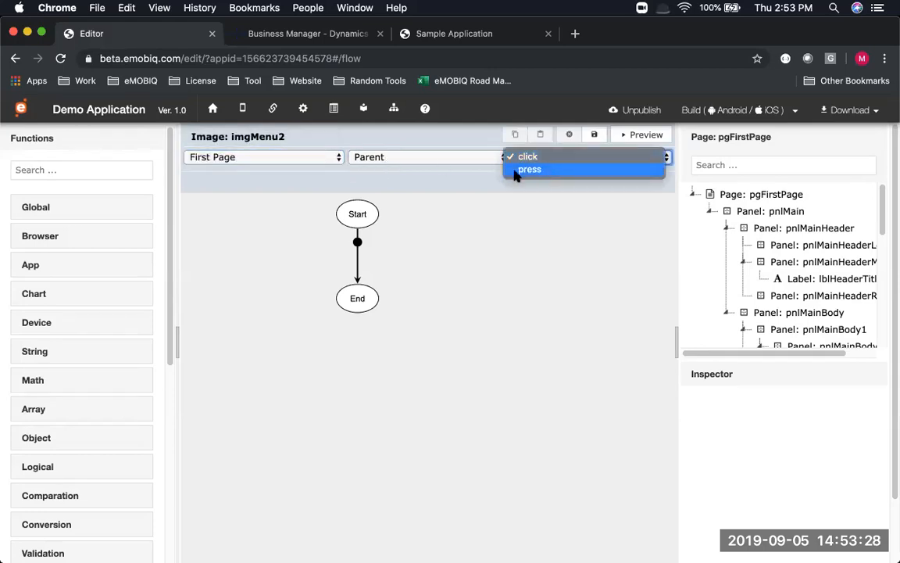
left_click(545, 158)
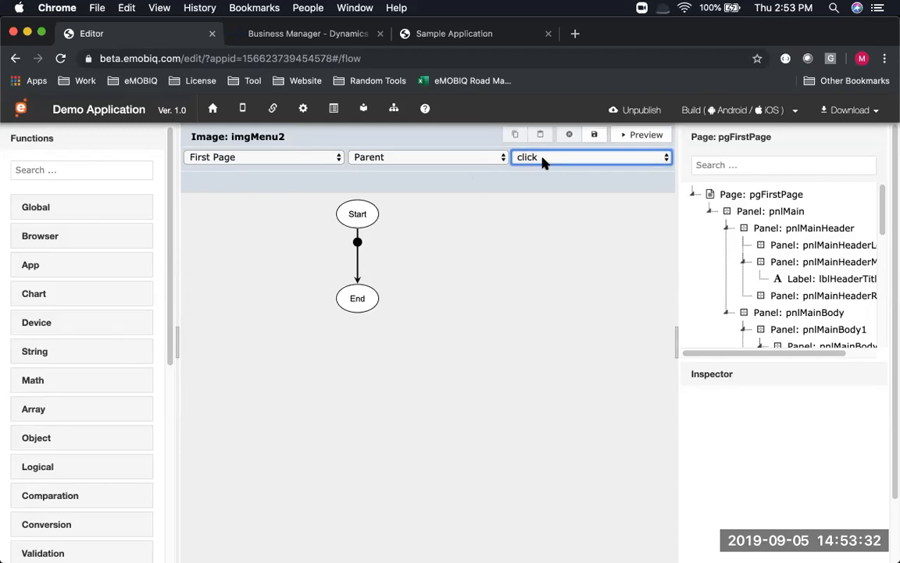
Filter the Functions list with 'dia' to show the dialog functions
left_click(101, 167)
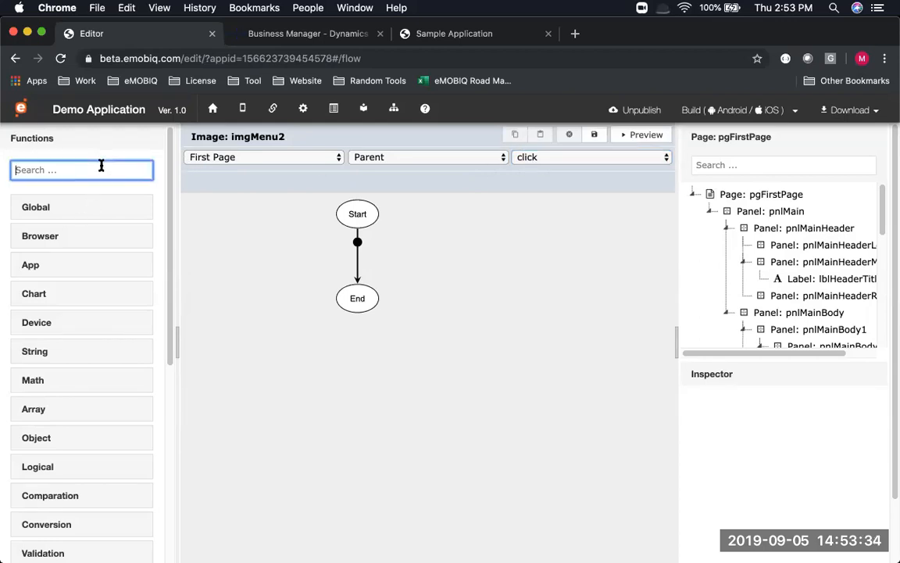
type("dilo")
key("BackSpace")
key("BackSpace")
type("a")
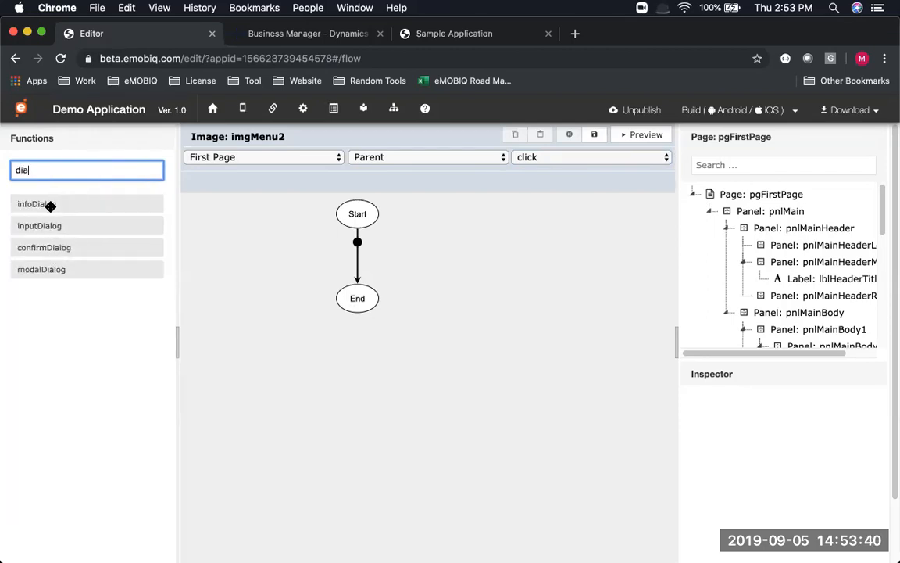
Search 'dial' in the insert-function list on the Start–End link, then close it without adding anything
left_click(358, 243)
left_click(358, 245)
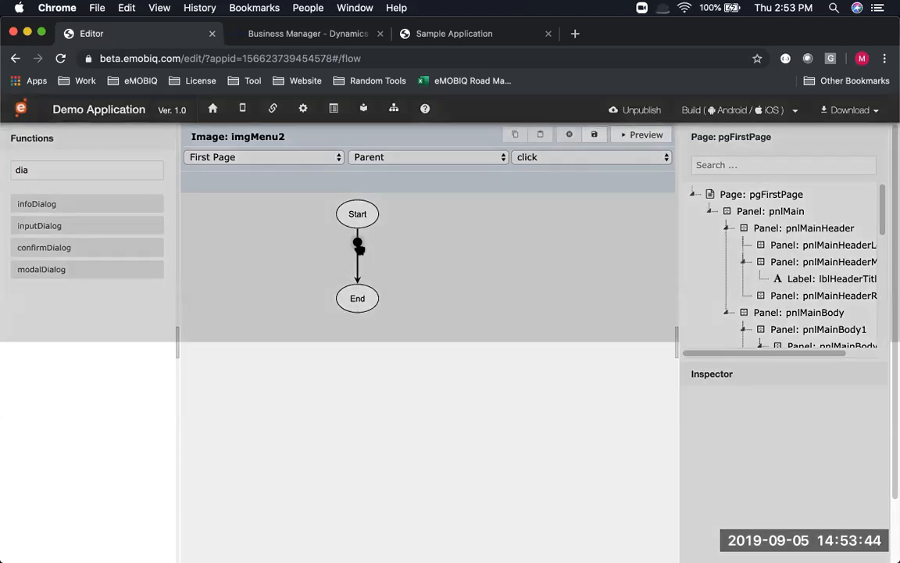
scroll(362, 335, "down", 1)
scroll(362, 336, "down", 5)
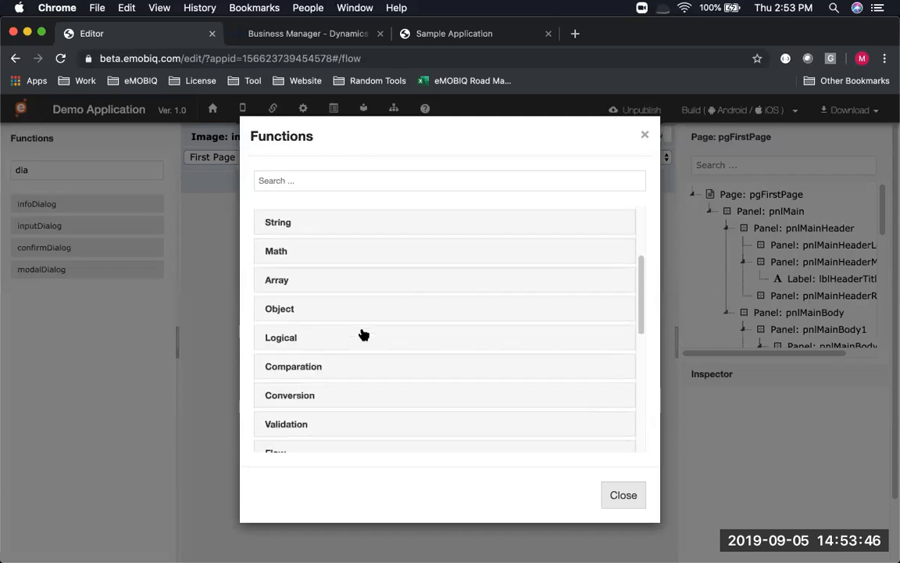
scroll(363, 333, "up", 3)
left_click(307, 179)
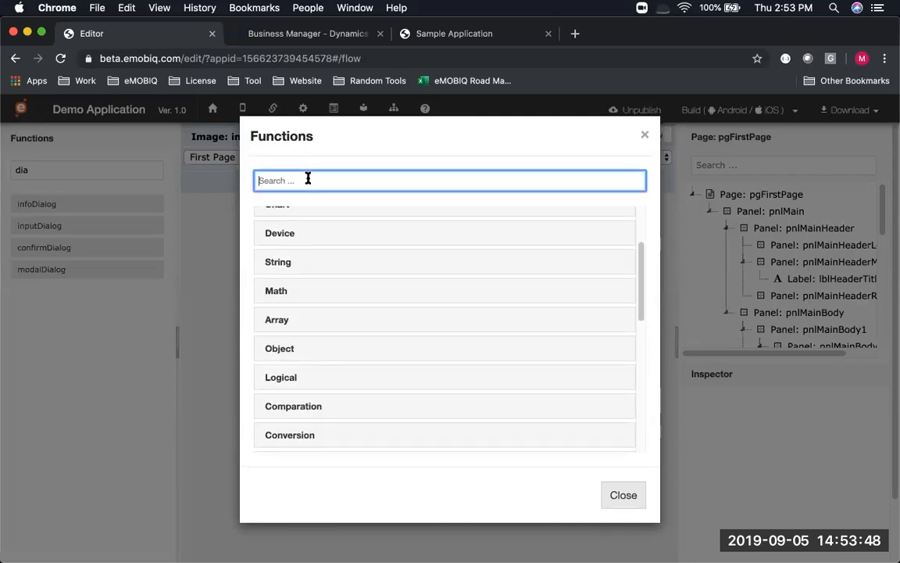
type("dial")
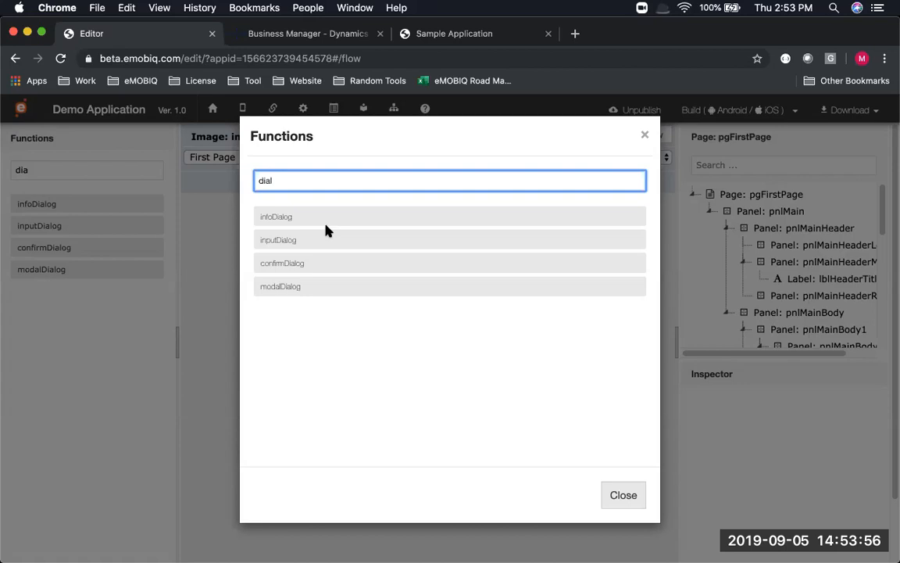
left_click(645, 135)
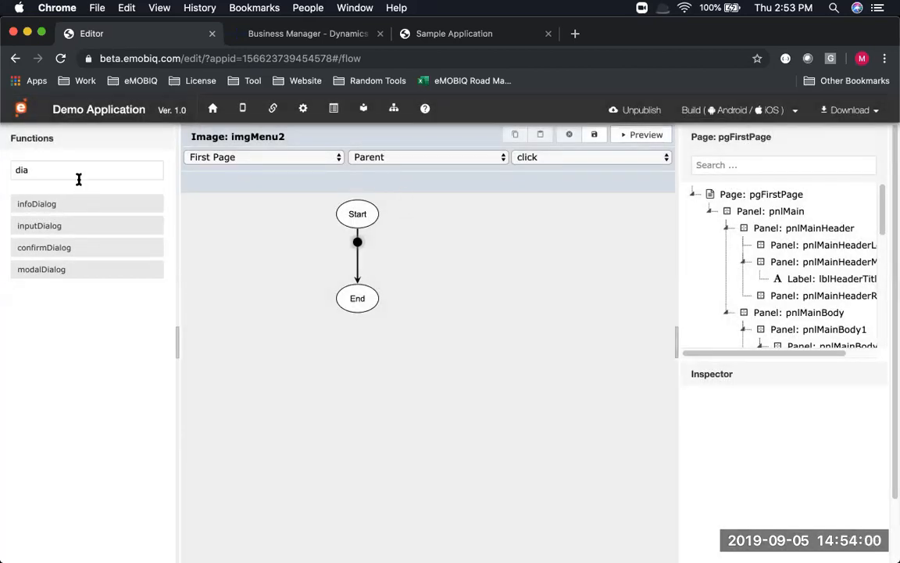
Insert an infoDialog with title 'Hello', content 'This is my first dialog', disableTimer false, and save
left_click_drag(67, 203, 355, 243)
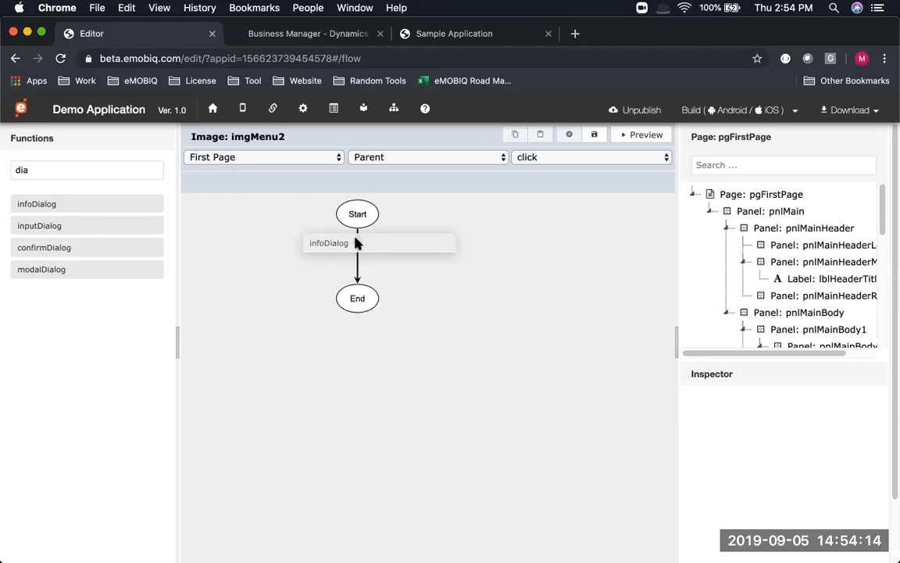
left_click_drag(355, 243, 355, 243)
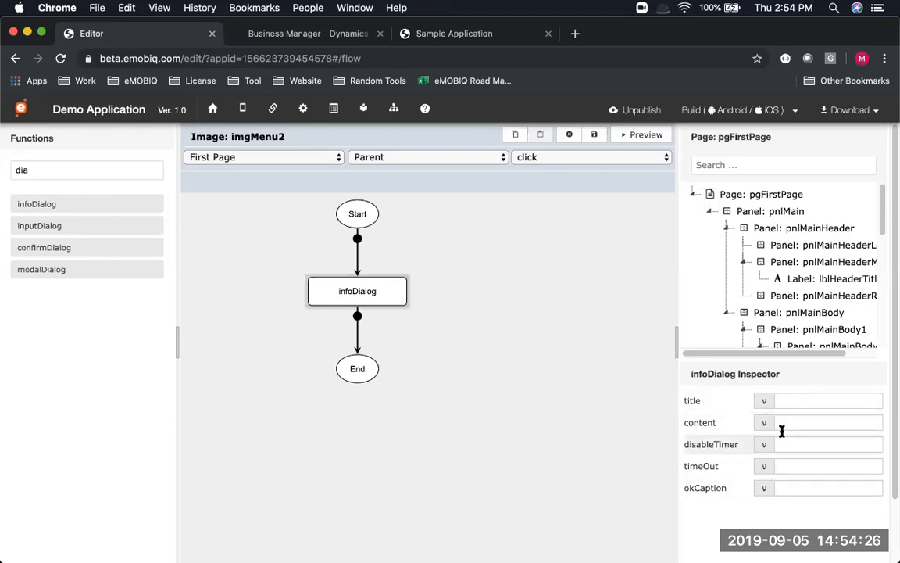
left_click(793, 398)
type("Hello")
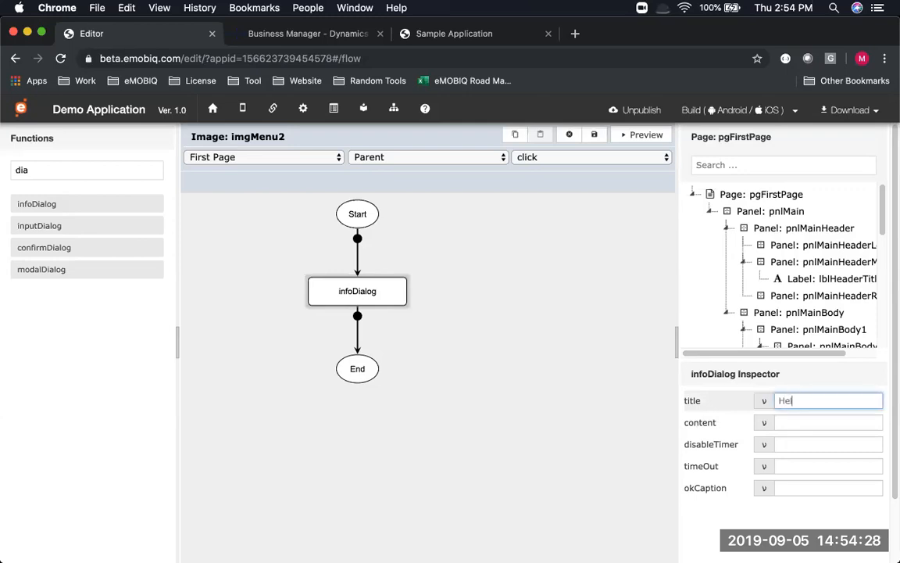
key("Tab")
key("Tab")
type("T")
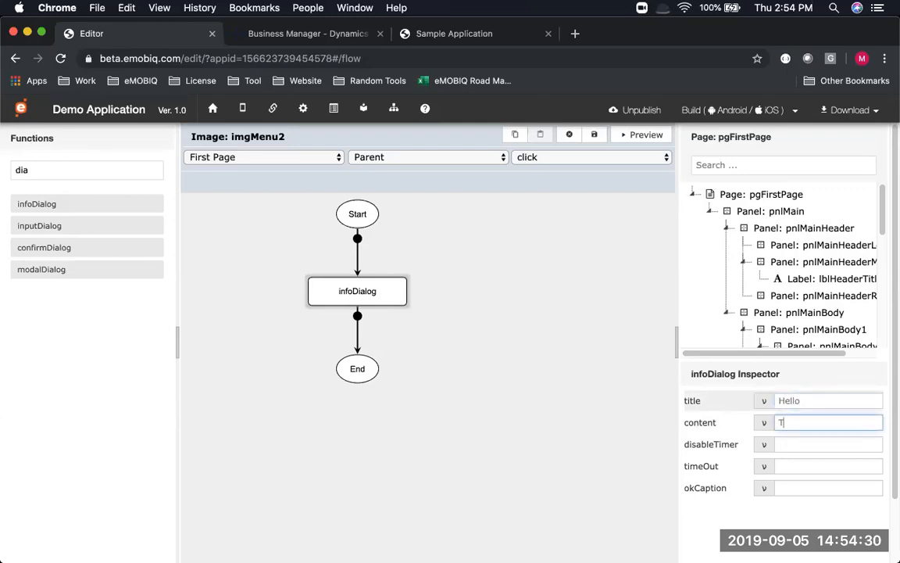
type("his is my first dialog.")
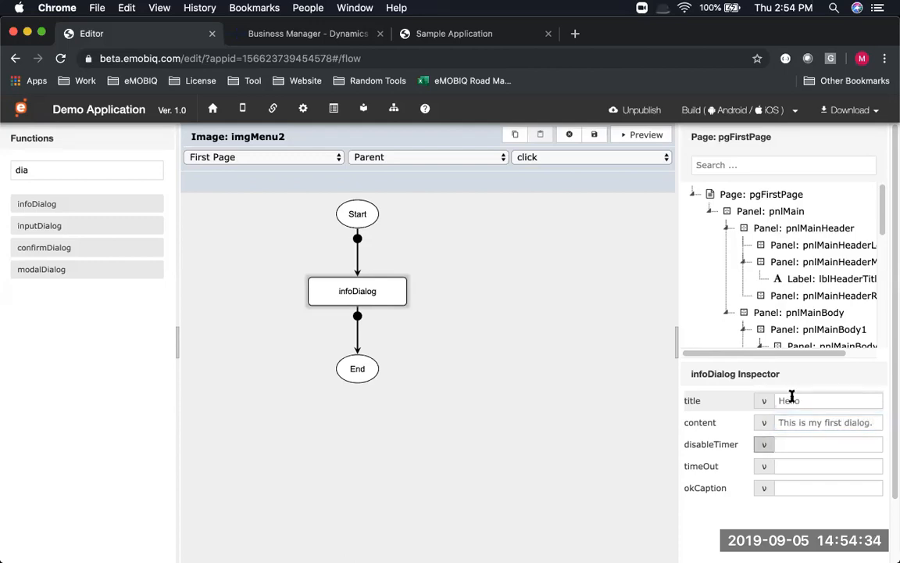
left_click(802, 445)
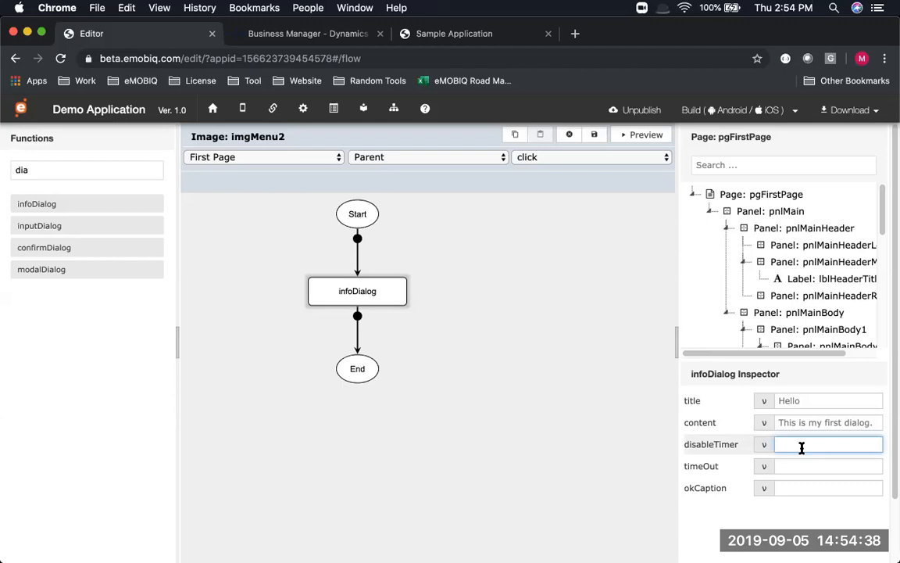
type("false")
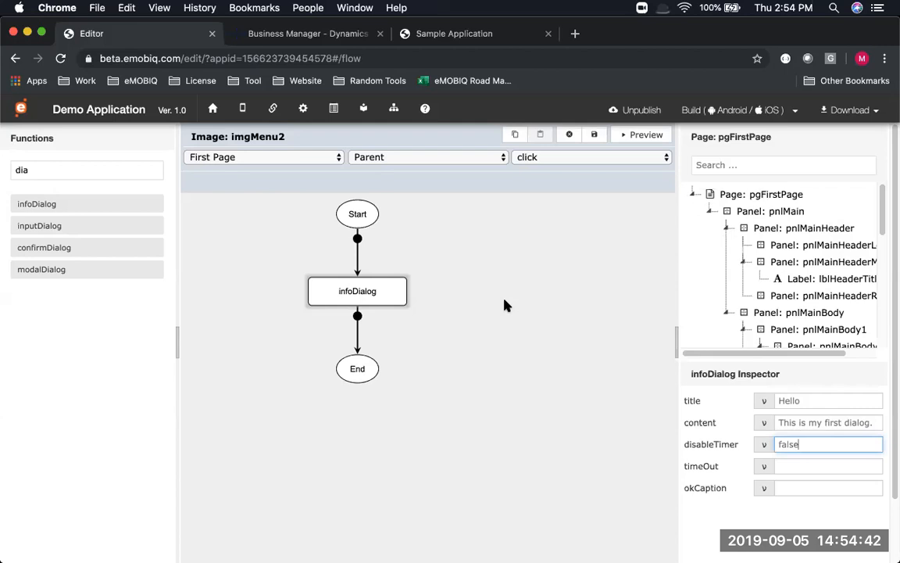
left_click(595, 136)
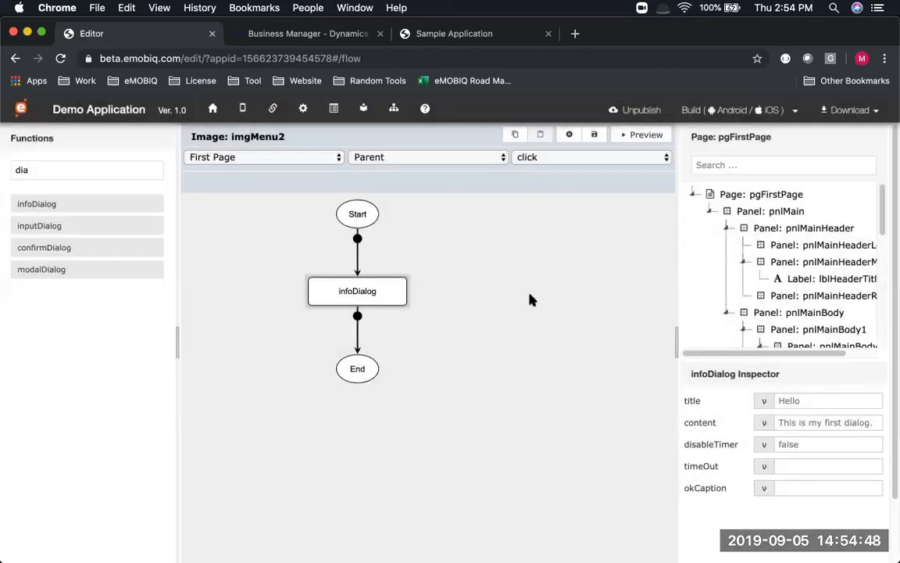
Preview the app, tap Menu 2 to see the Hello dialog close by itself, then save the flow
left_click(626, 137)
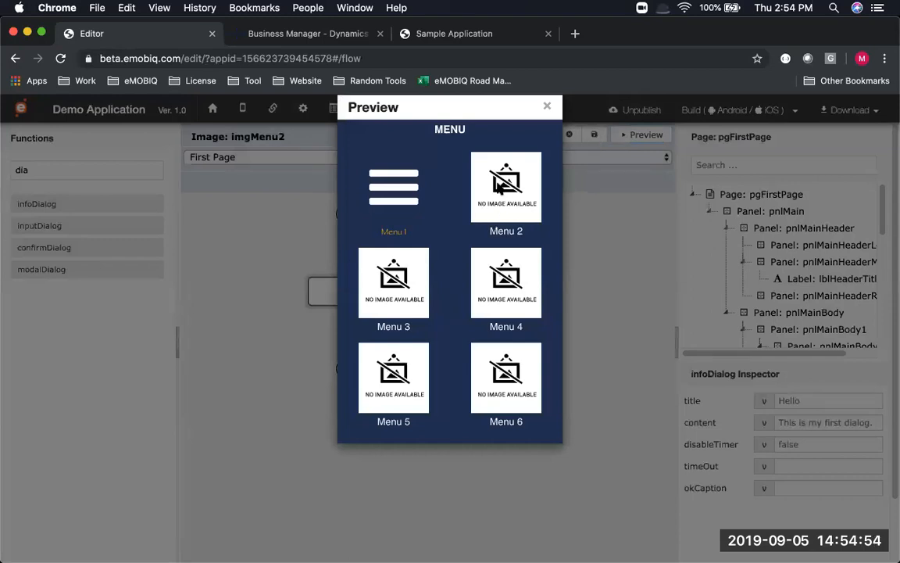
left_click(500, 180)
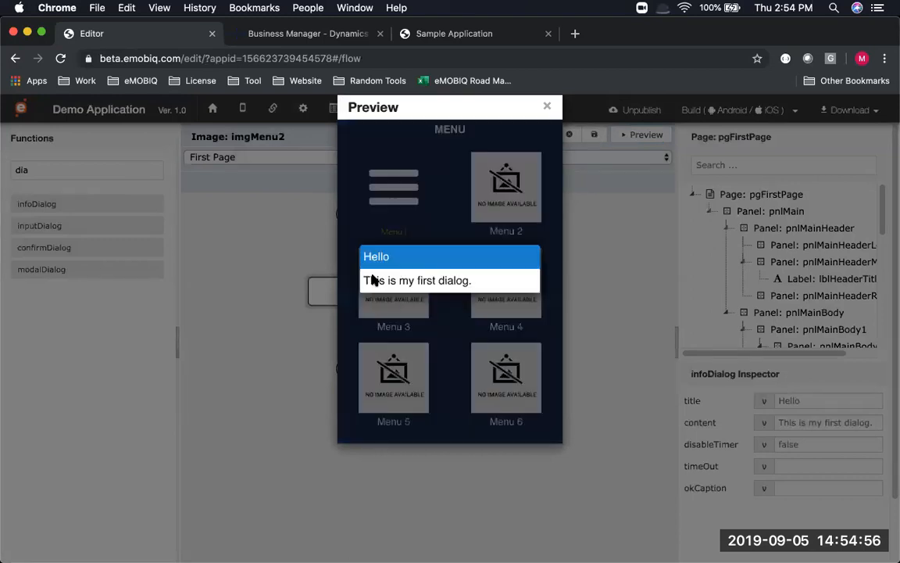
left_click(623, 283)
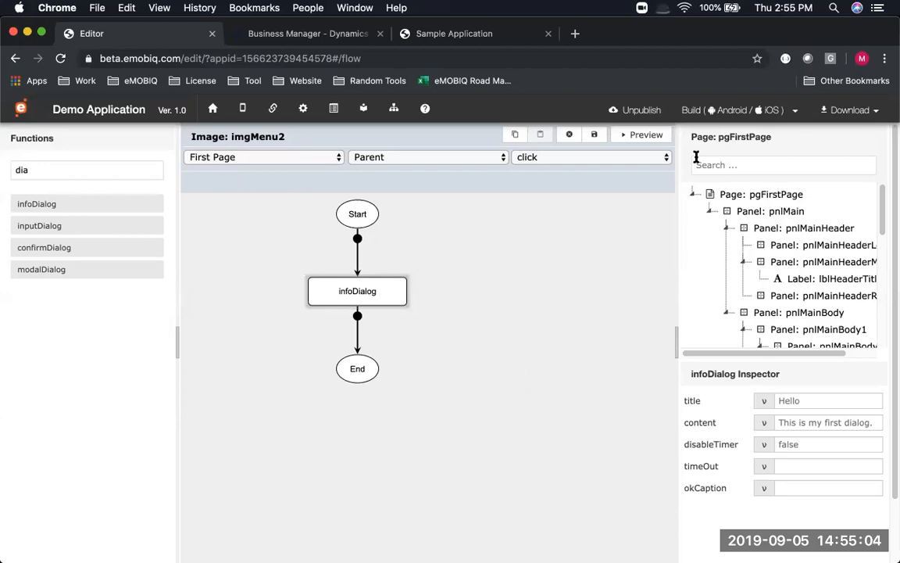
left_click(594, 134)
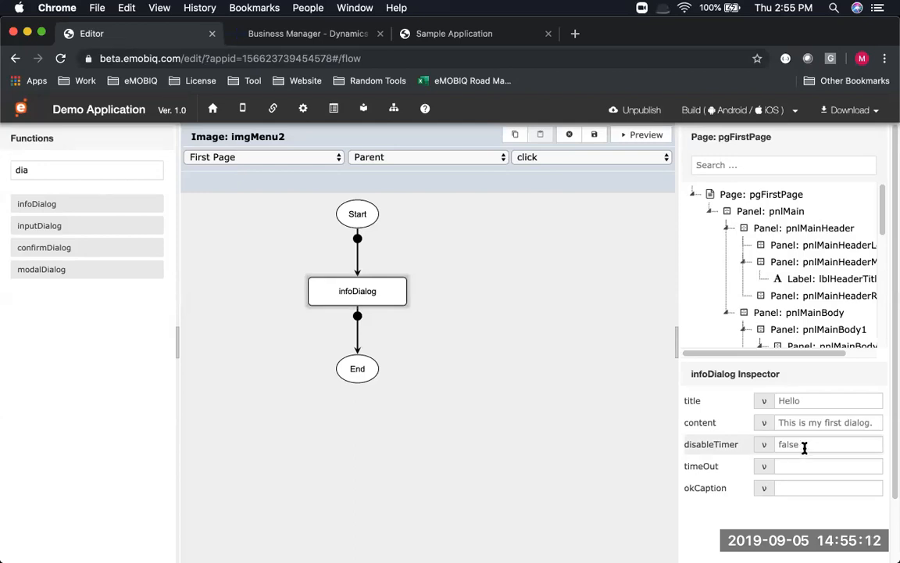
Change the Hello dialog's disableTimer to true and save the flow
double_click(804, 447)
type("true")
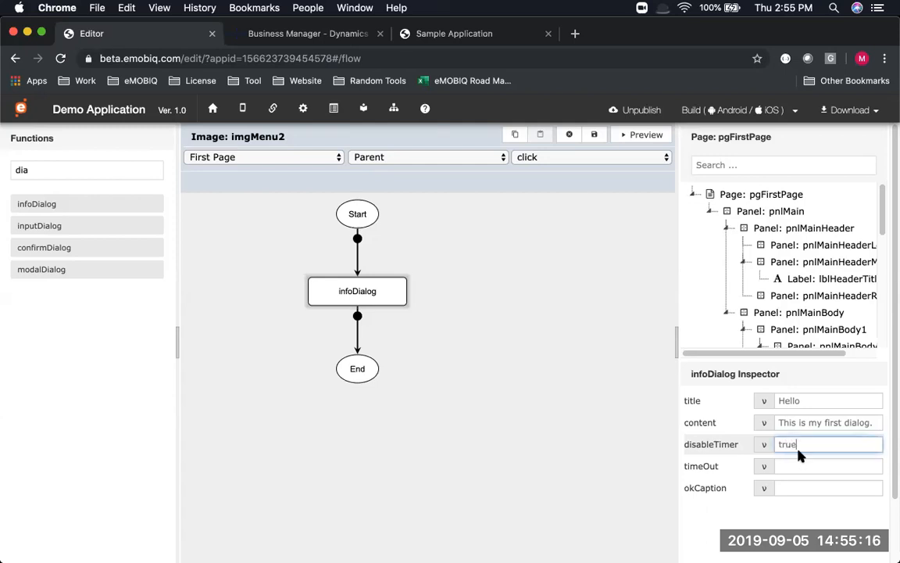
left_click(594, 135)
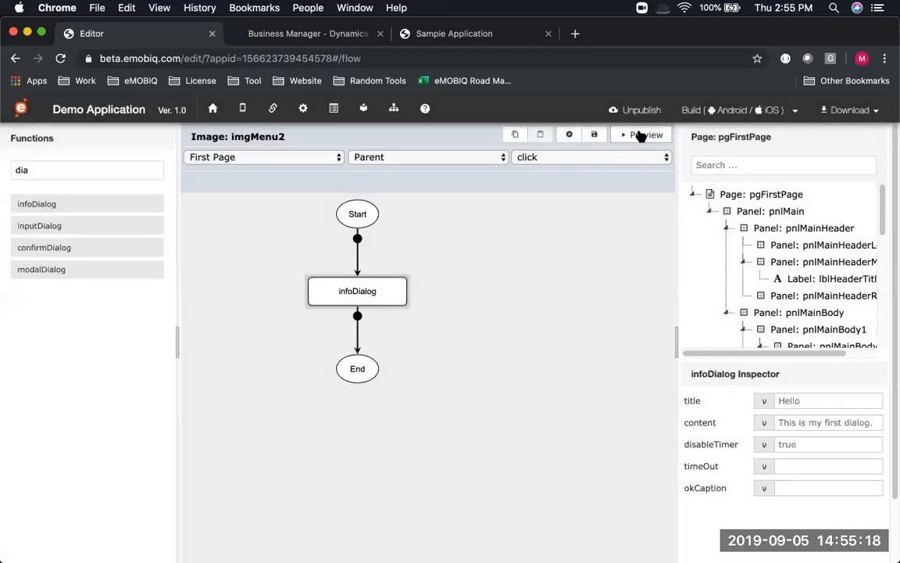
Preview the app and dismiss the Hello dialog with Ok
left_click(641, 136)
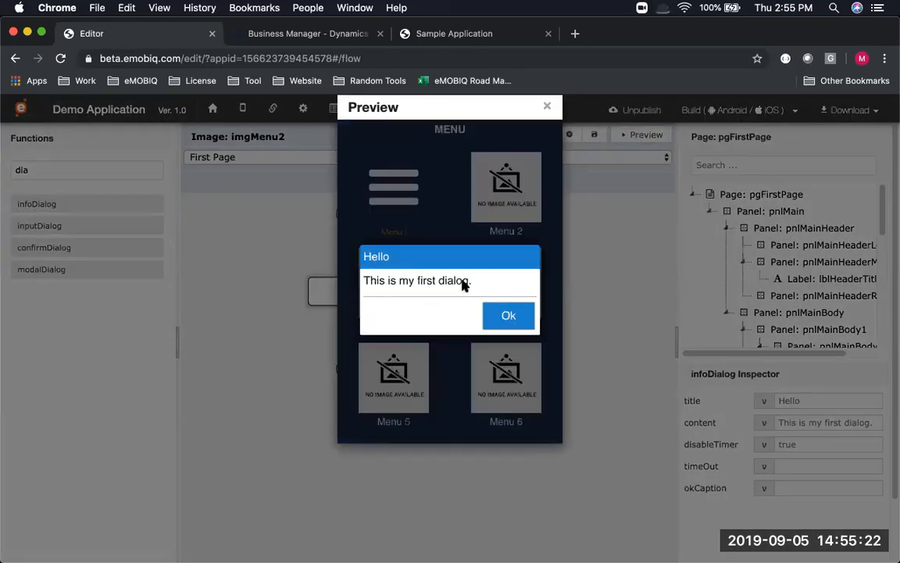
left_click(512, 317)
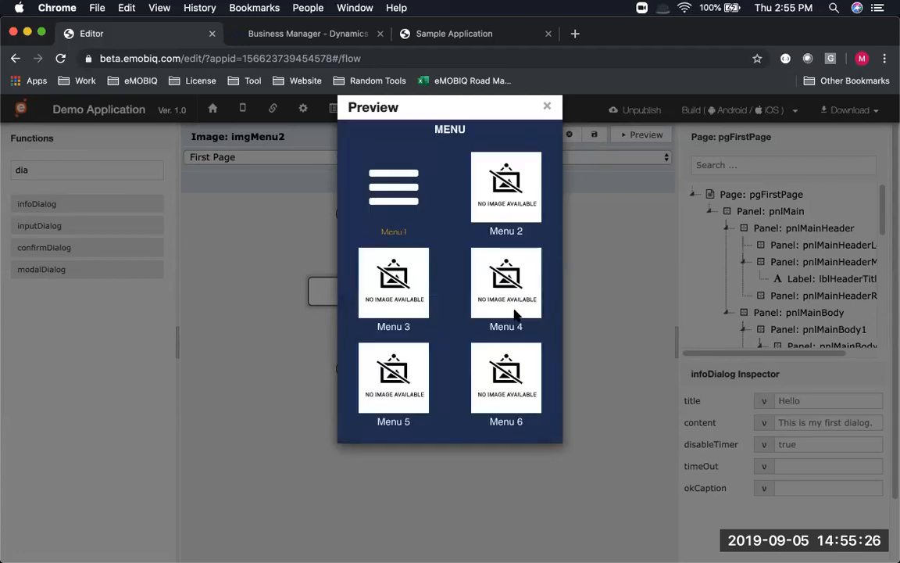
left_click(597, 252)
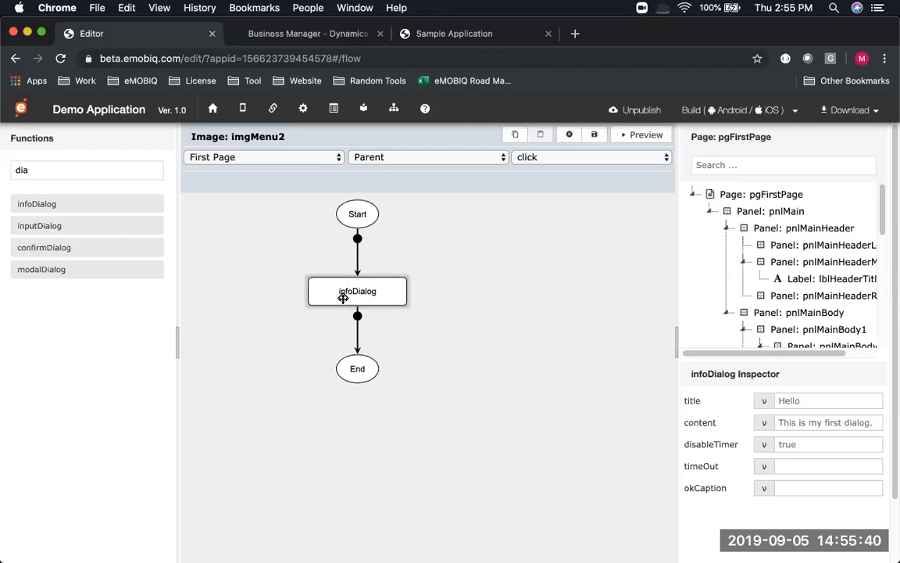
Attach a second infoDialog to the first dialog's 'infoDialog: YES' branch and inspect both nodes
double_click(95, 171)
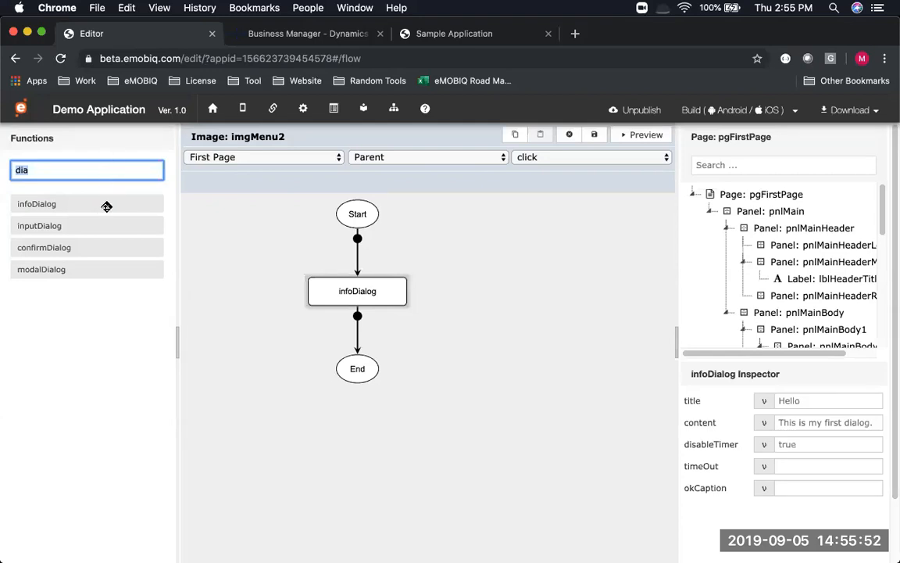
left_click_drag(61, 200, 357, 321)
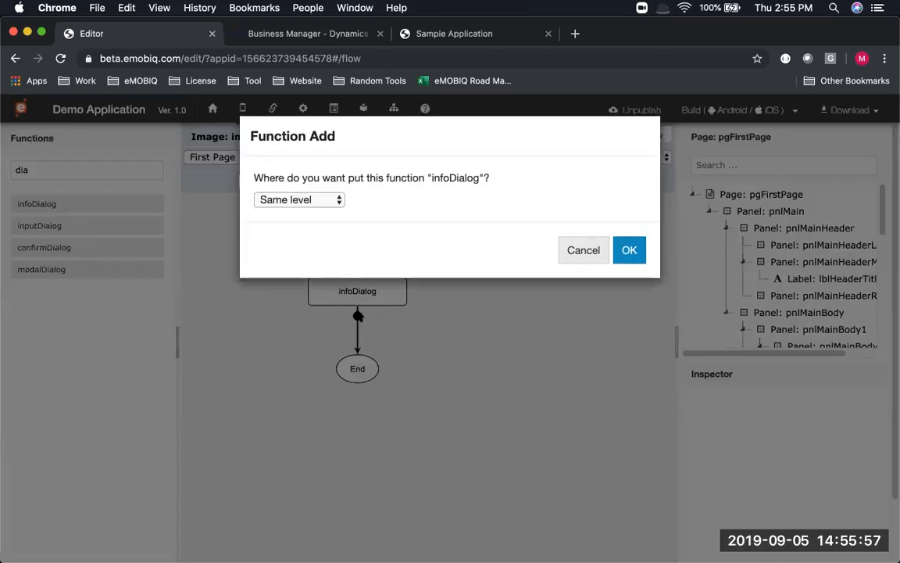
left_click(339, 202)
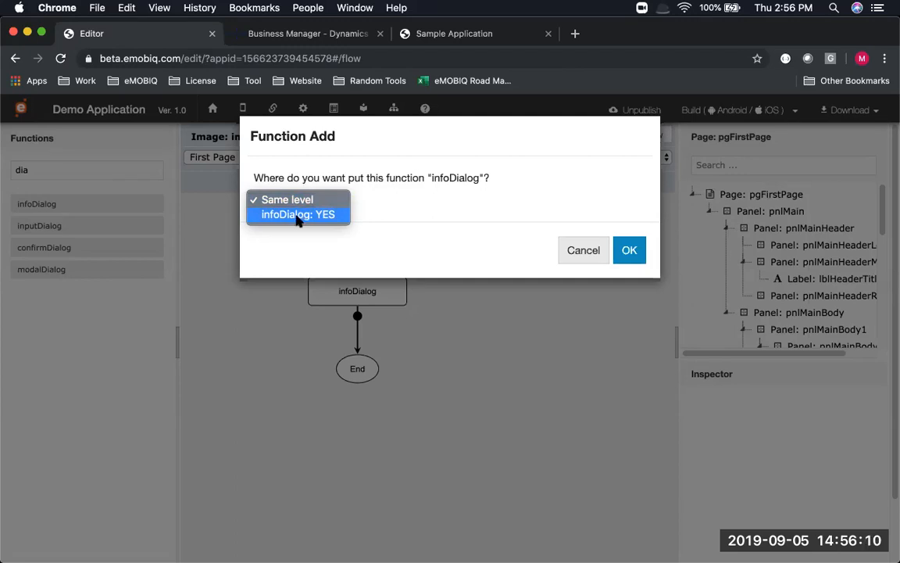
left_click(292, 218)
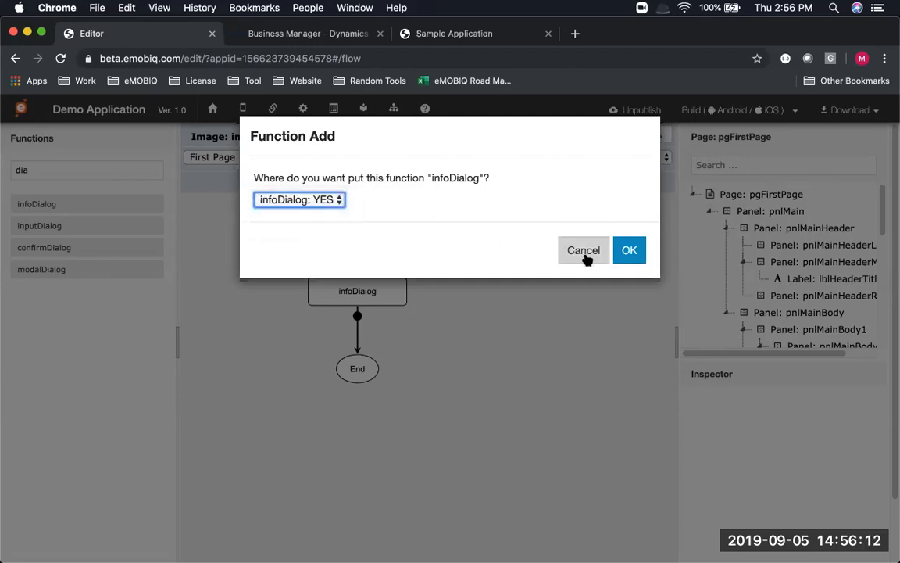
left_click(629, 250)
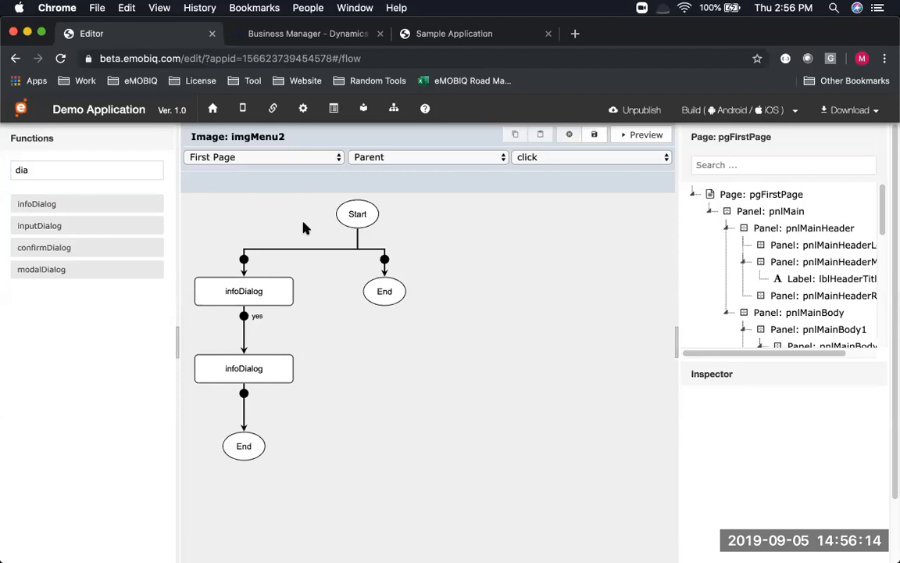
left_click(241, 292)
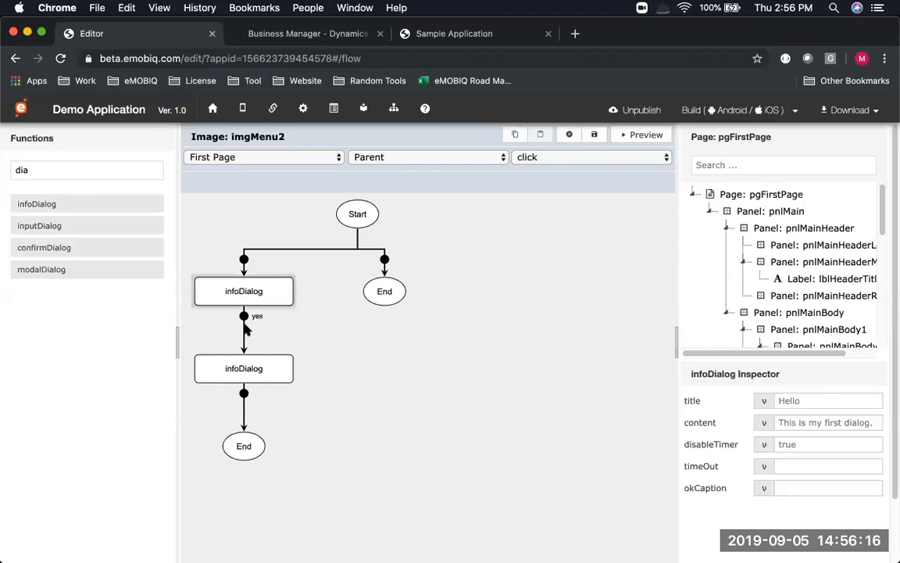
left_click(250, 377)
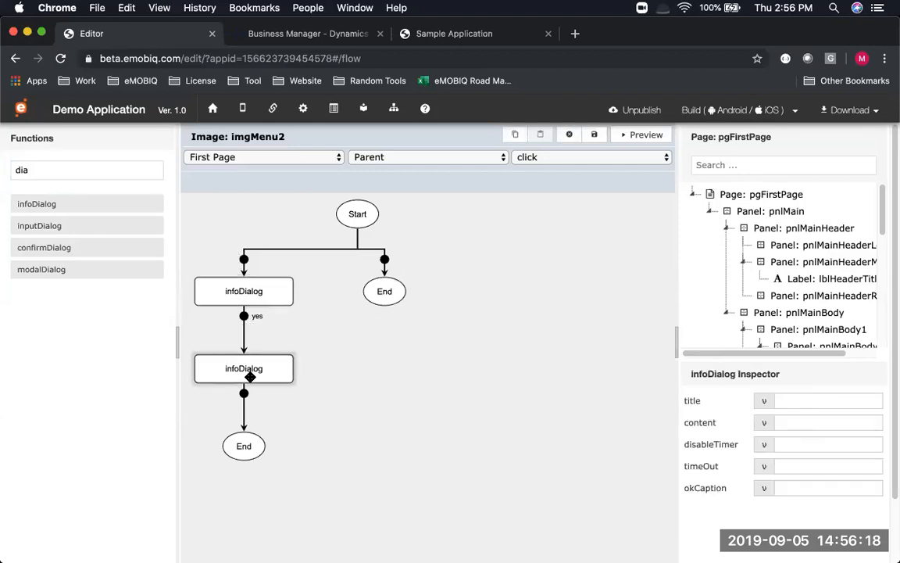
Set the second infoDialog to title '2nd Info', content 'Awesome!', disableTimer false, timeOut 2000, and save
left_click(796, 400)
type("@")
key("BackSpace")
type("2n")
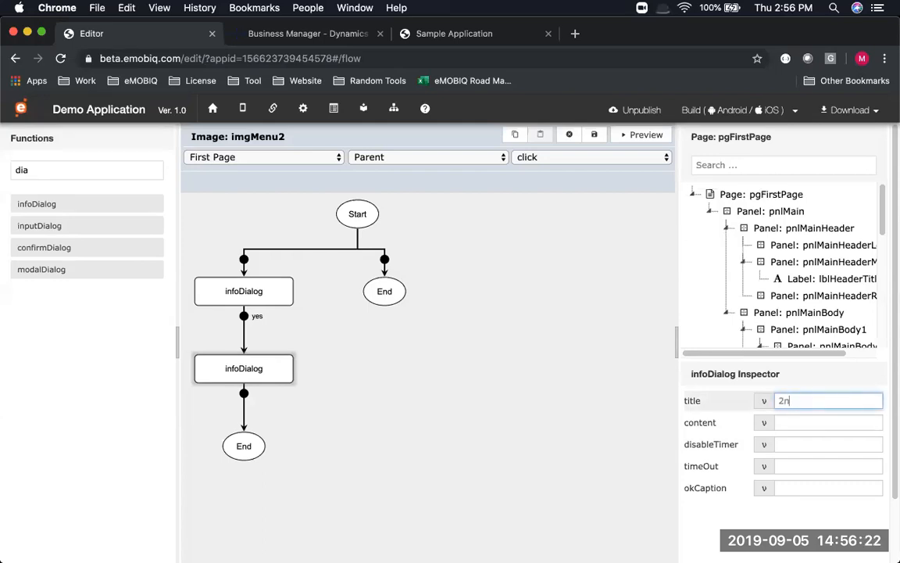
type("d Info")
key("Tab")
type("Awe")
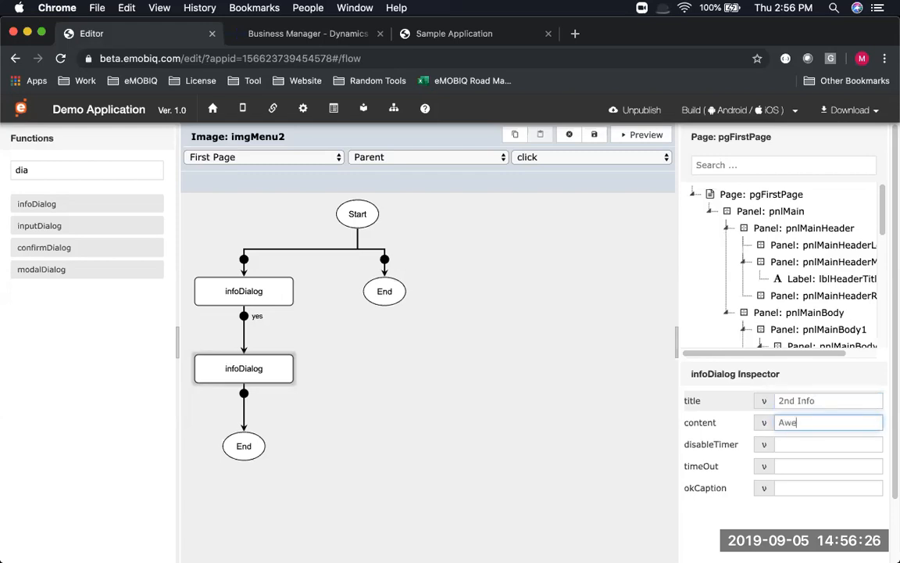
type("some!")
key("Tab")
key("BackSpace")
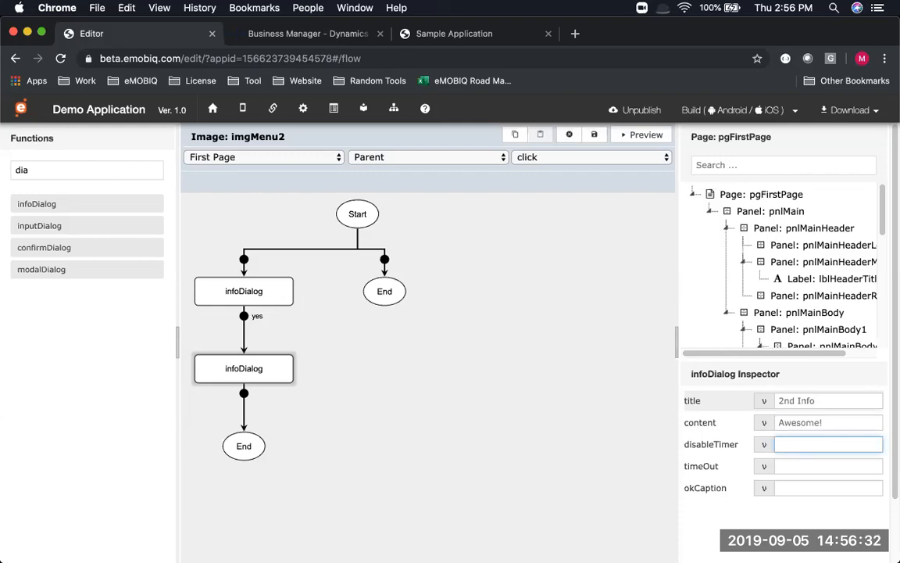
type("false")
key("Tab")
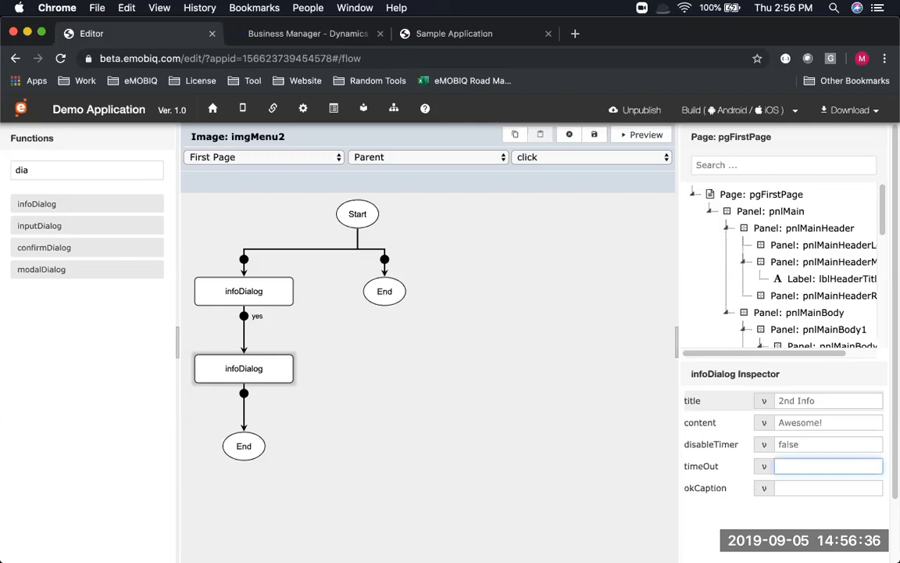
type("2000")
left_click(595, 136)
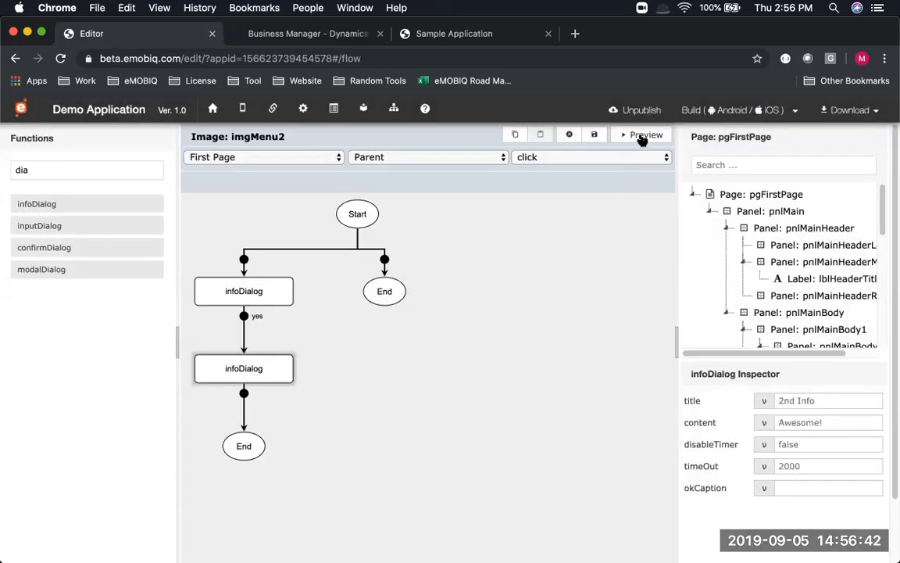
Preview Menu 2 showing Hello then 2nd Info, save the flow, and switch to the slideshow
left_click(643, 136)
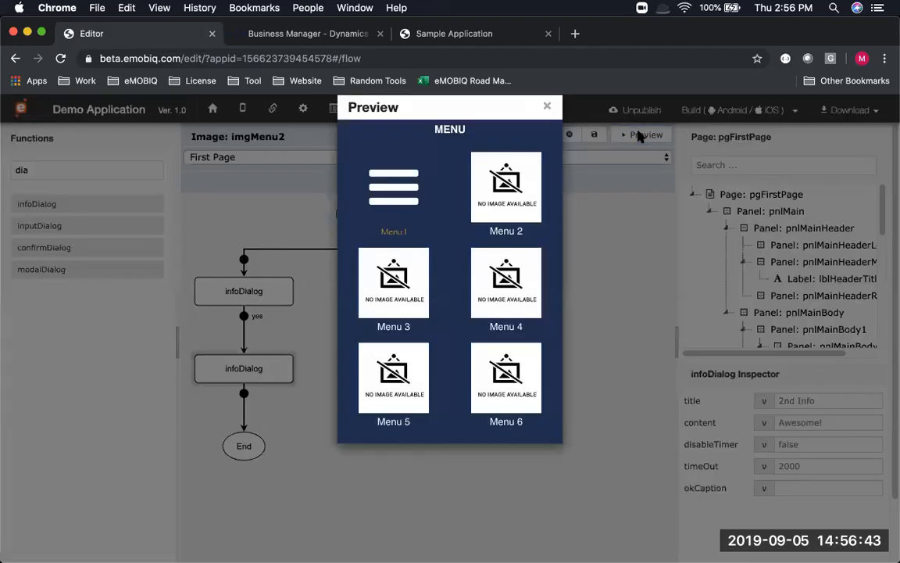
left_click(517, 177)
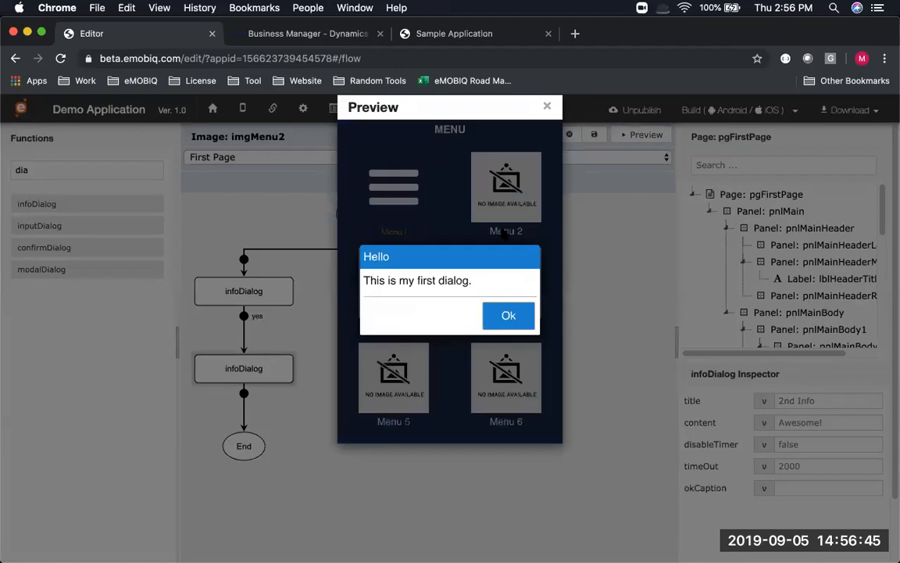
left_click(500, 317)
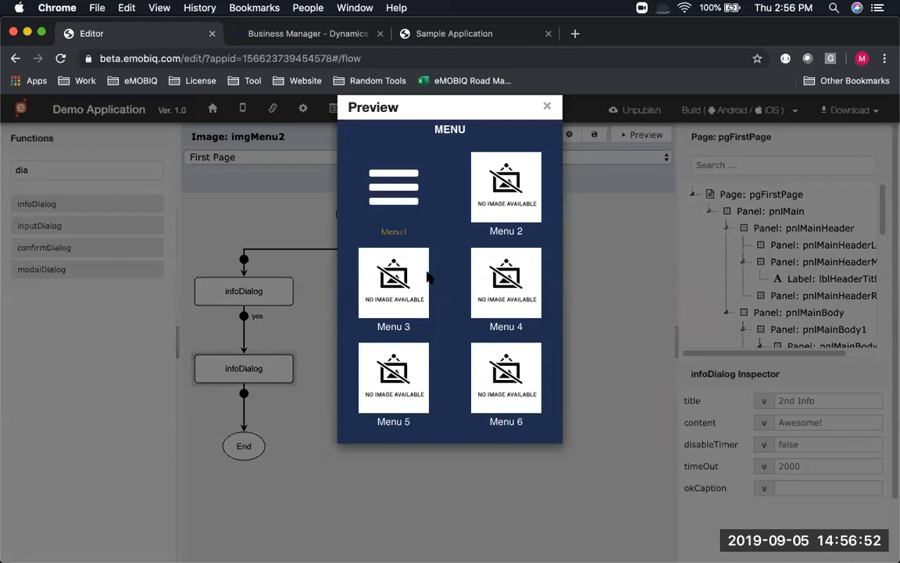
left_click(281, 280)
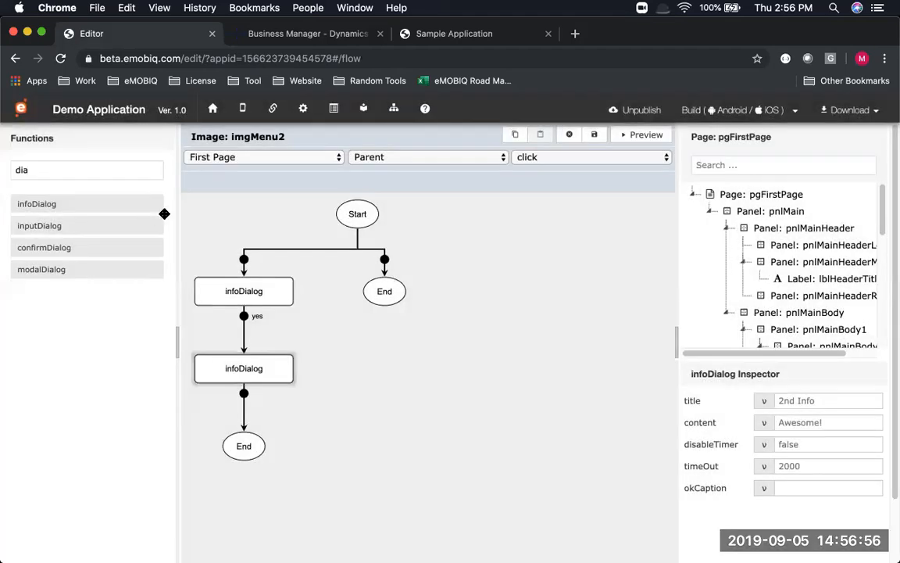
left_click(593, 138)
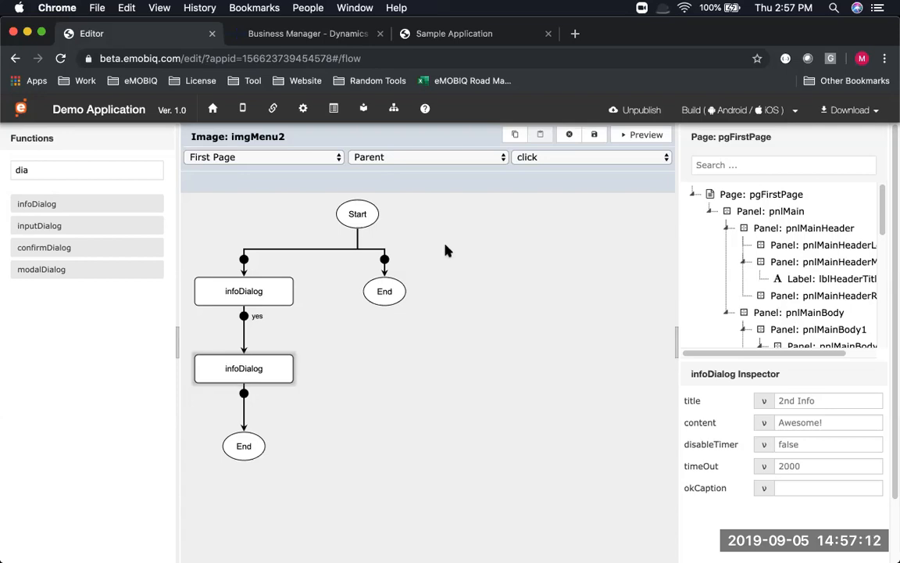
key("super+Tab")
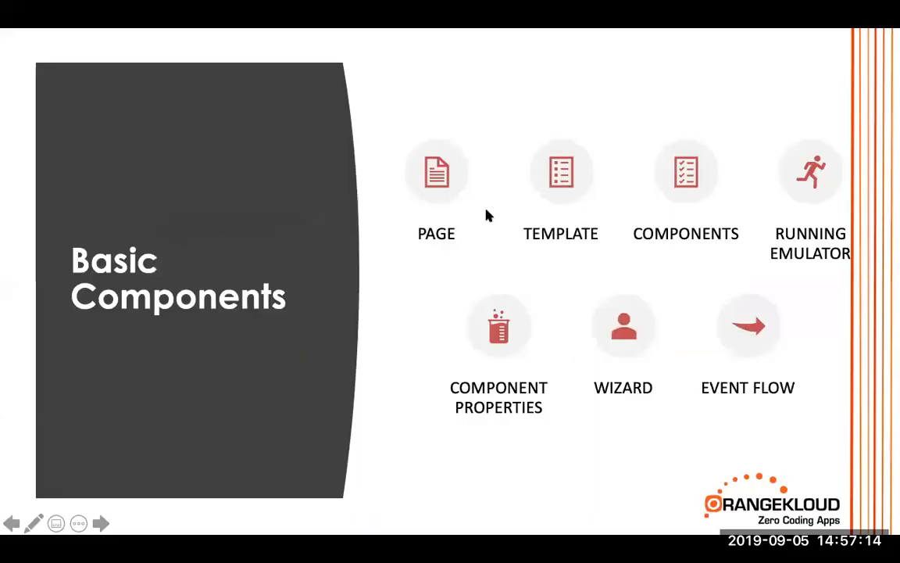
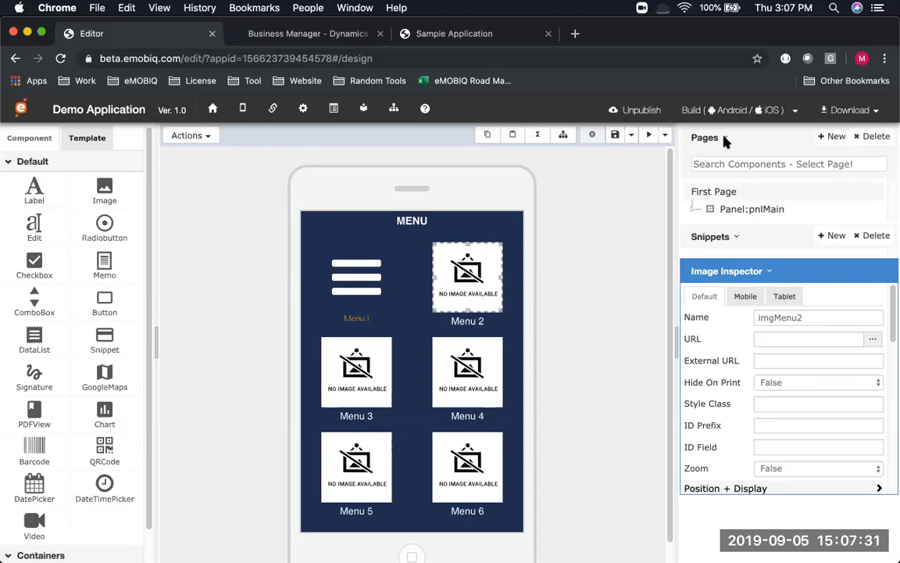
Create a new page with name pgHome and title Home
left_click(838, 139)
type("pgHomeH")
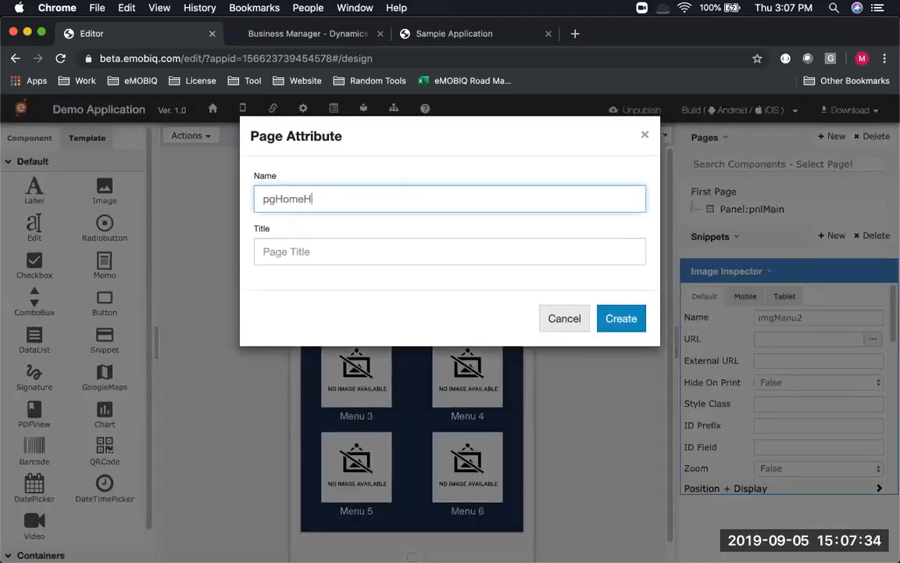
key("BackSpace")
key("Tab")
type("Home")
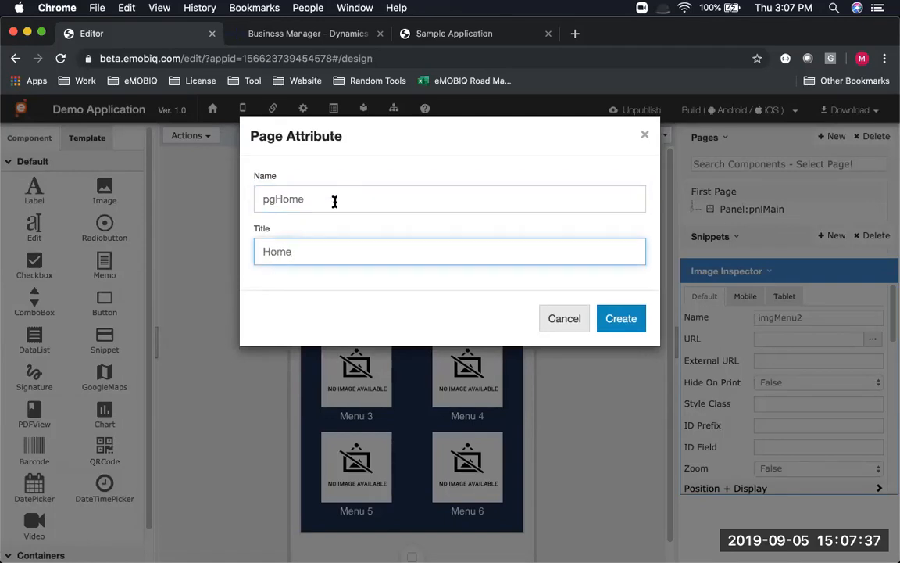
left_click_drag(276, 199, 257, 193)
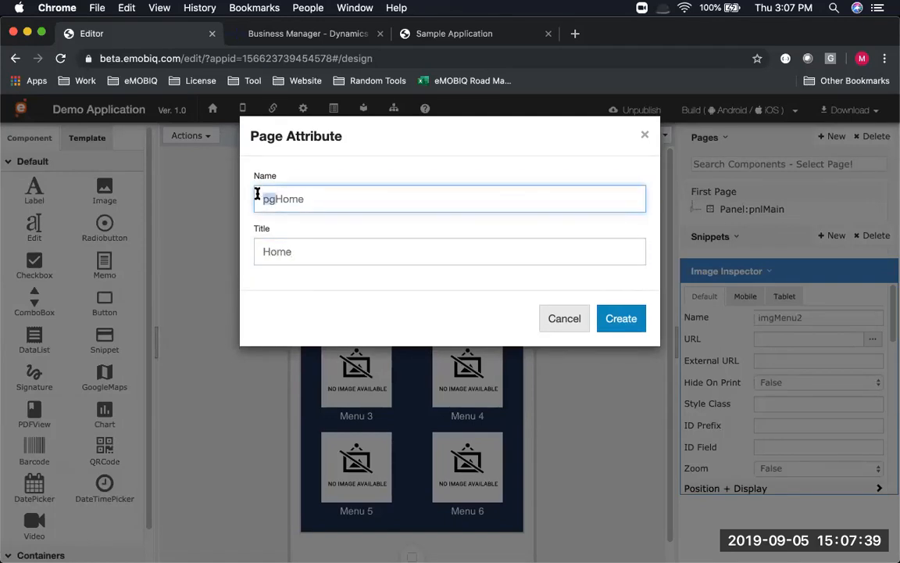
left_click(354, 198)
left_click_drag(284, 201, 254, 192)
type("h")
key("super+z")
left_click(358, 196)
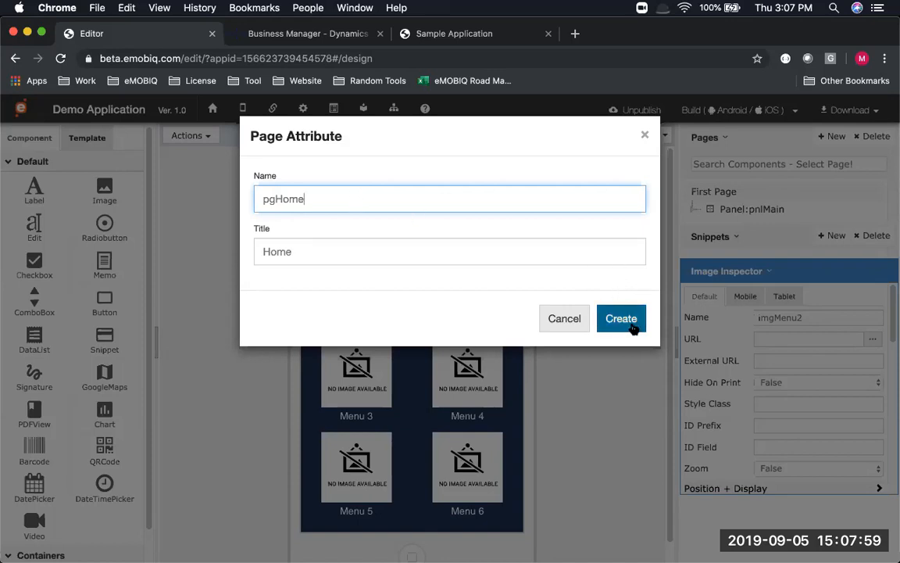
left_click(625, 320)
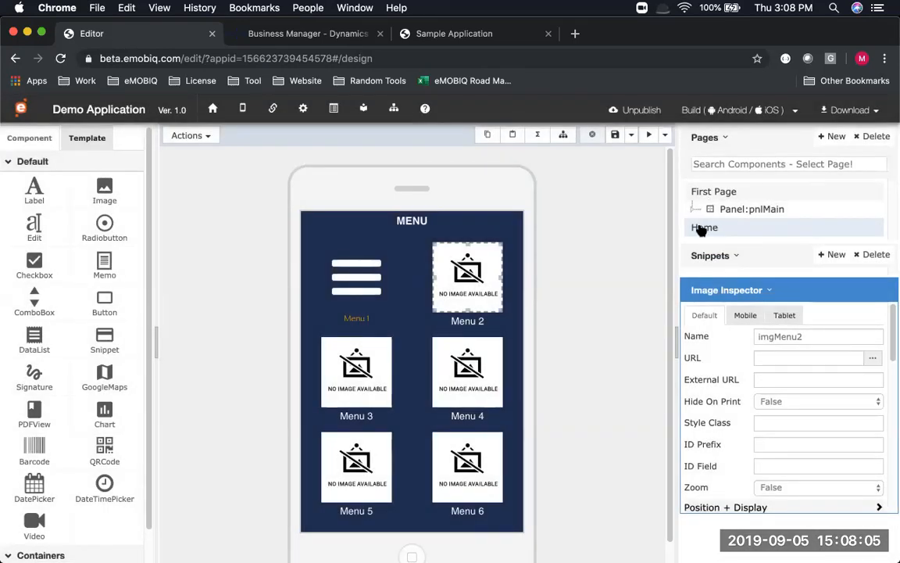
Drop the Menu Screen Template with its six MENU tiles onto the Home page and save it
left_click(701, 228)
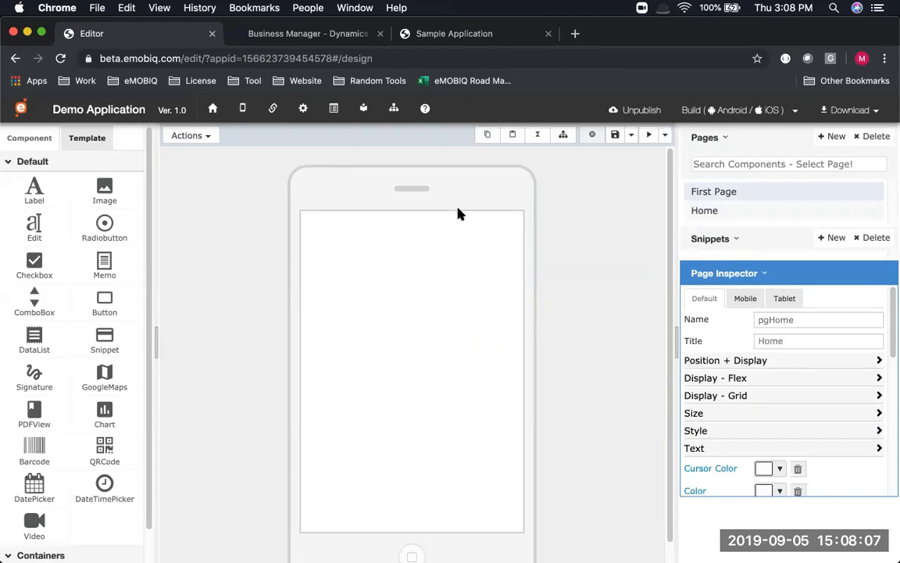
left_click(616, 136)
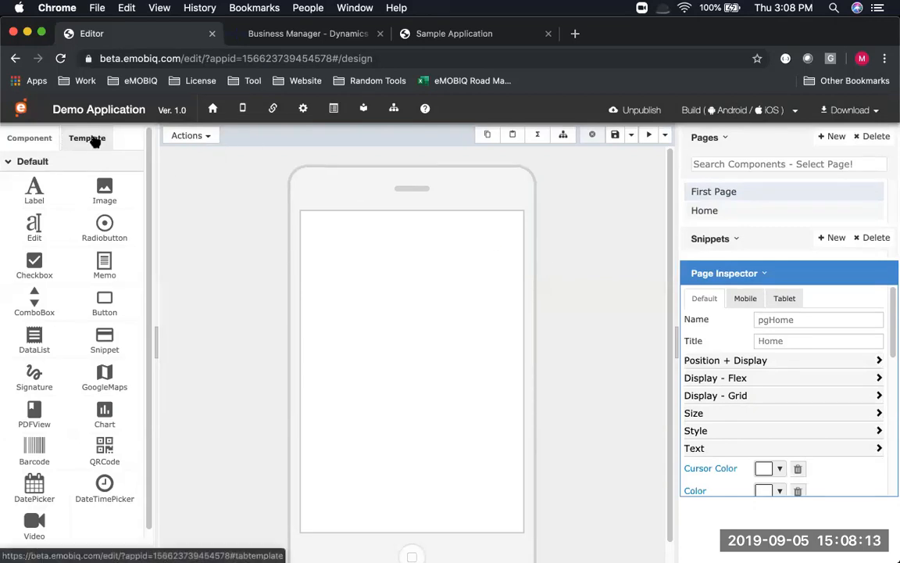
left_click(93, 138)
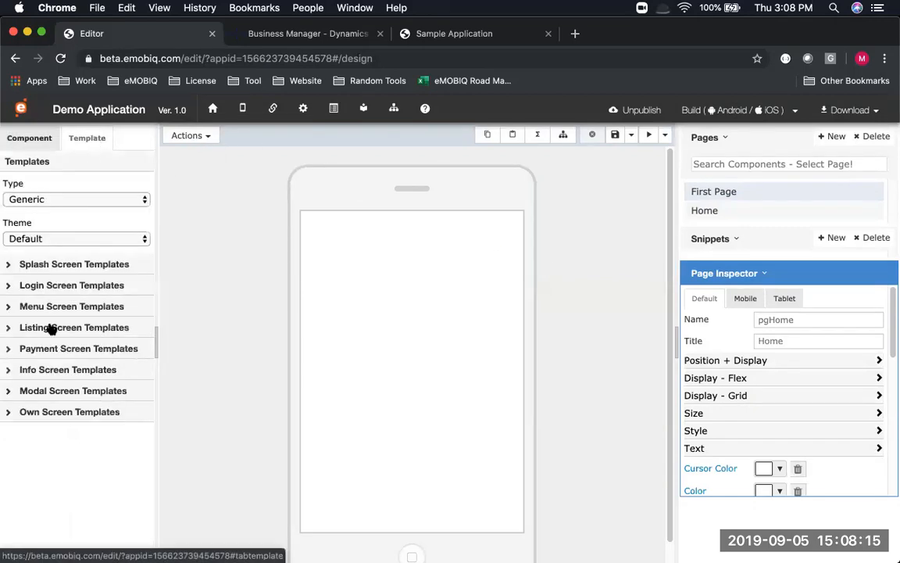
left_click(68, 308)
left_click_drag(36, 363, 436, 294)
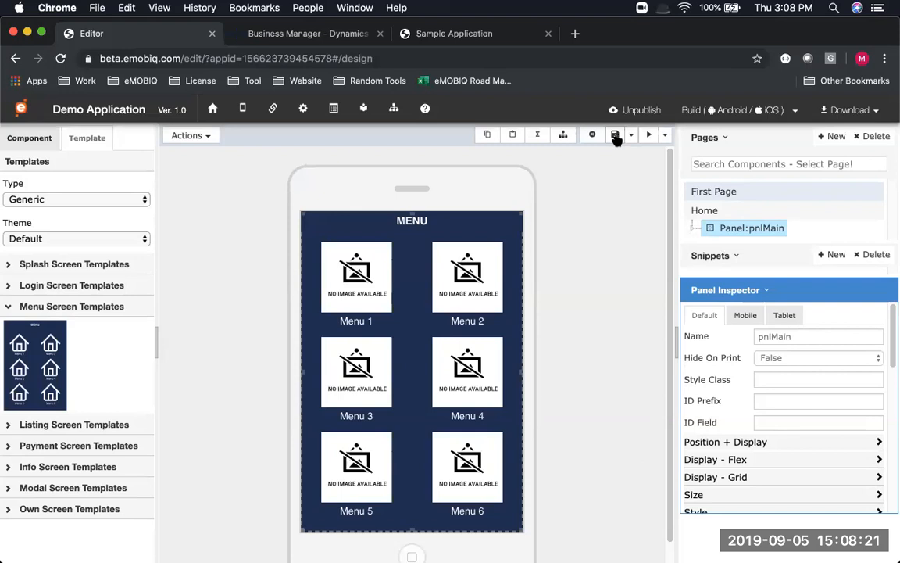
left_click(615, 135)
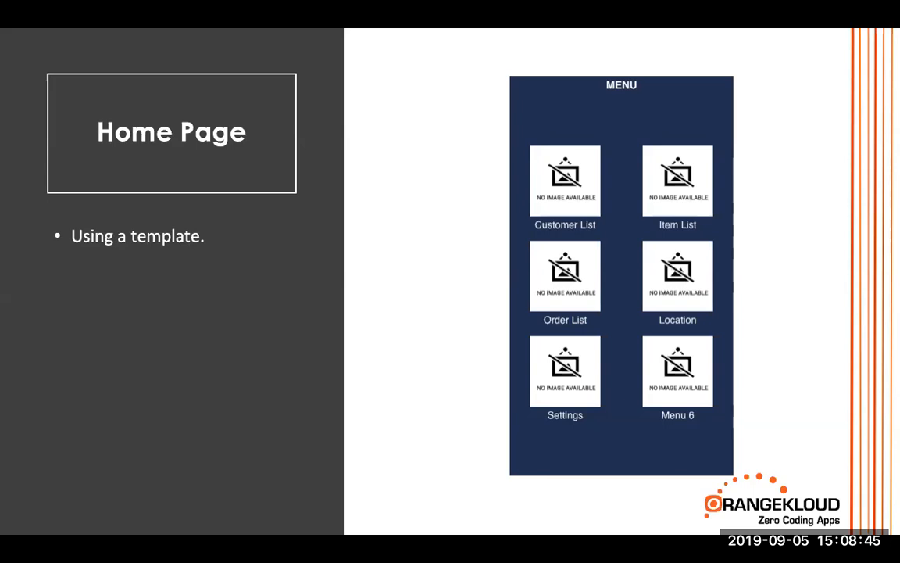
key("Right")
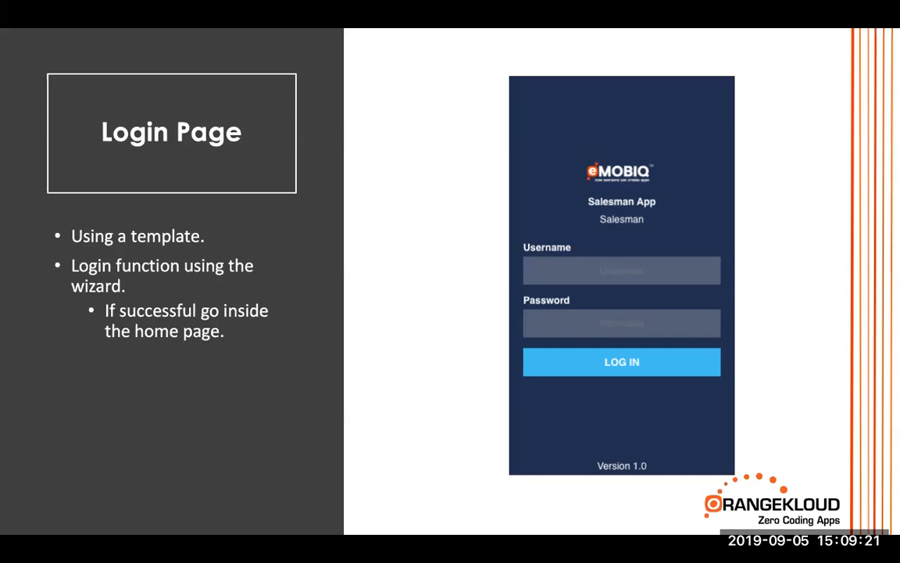
key("super+Tab")
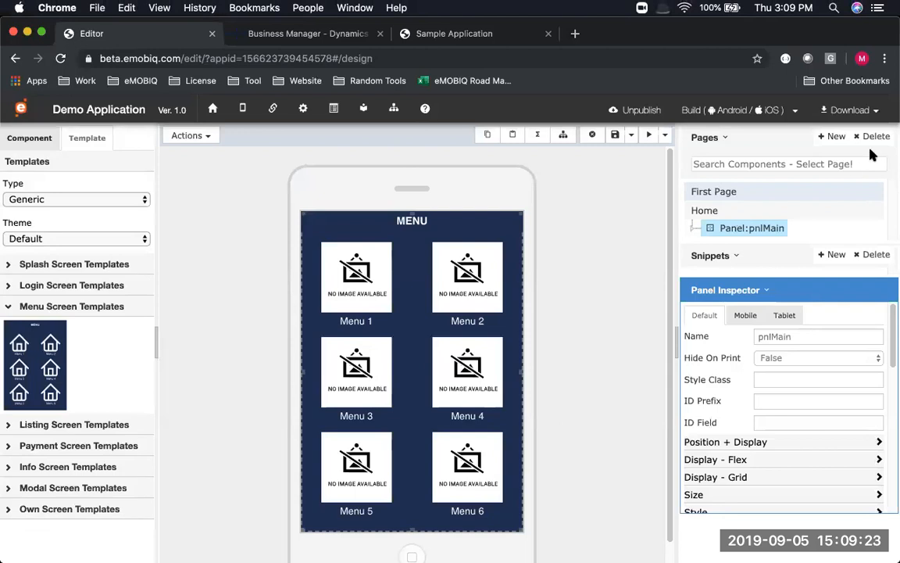
Add a page with name pgLogin and title Login
left_click(831, 137)
left_click(371, 205)
type("pgLogin")
key("Tab")
type("Login")
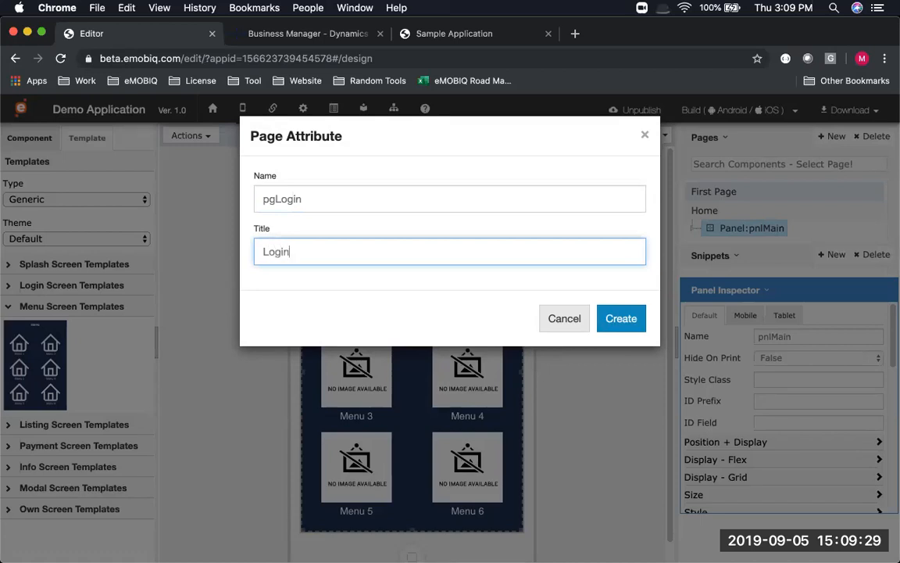
left_click(631, 323)
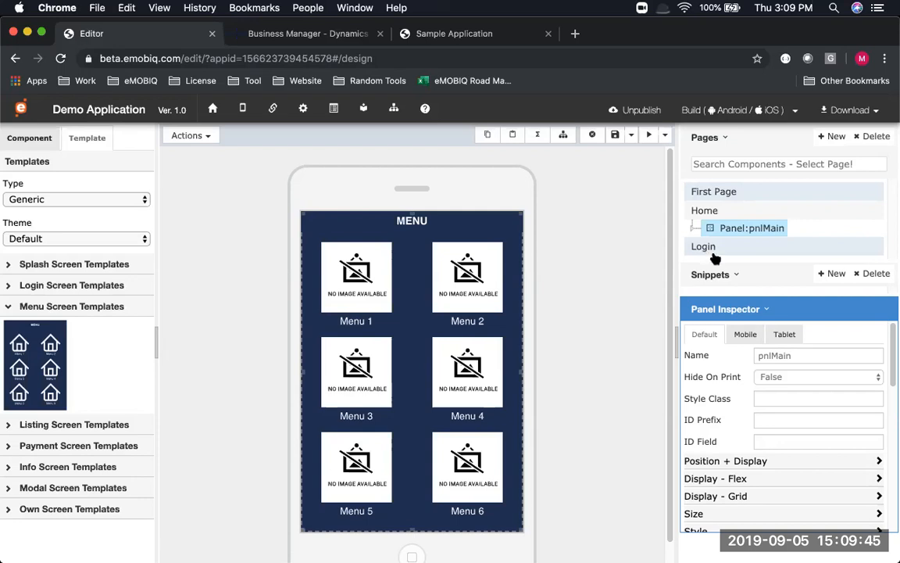
Save the Home page and check the Save Project option in the save dropdown
left_click(712, 250)
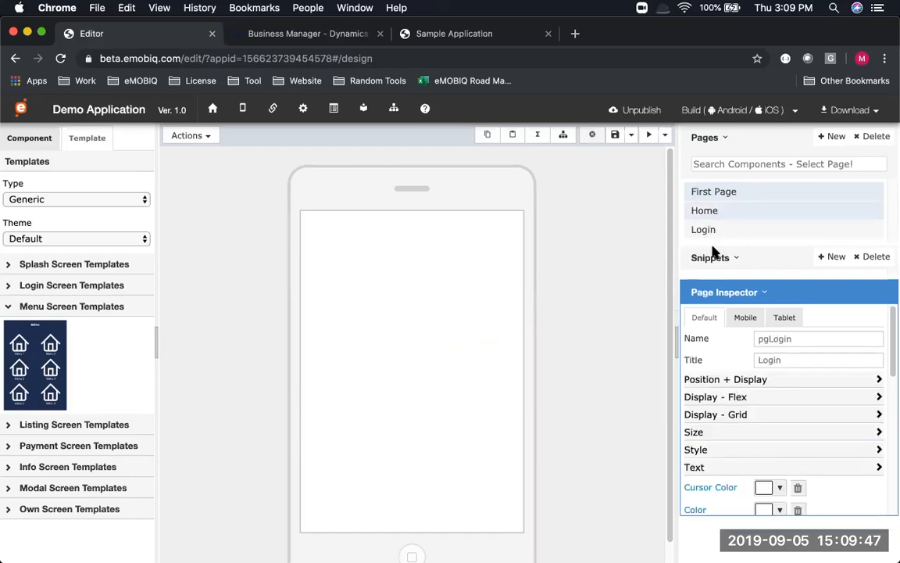
left_click(704, 211)
left_click(615, 136)
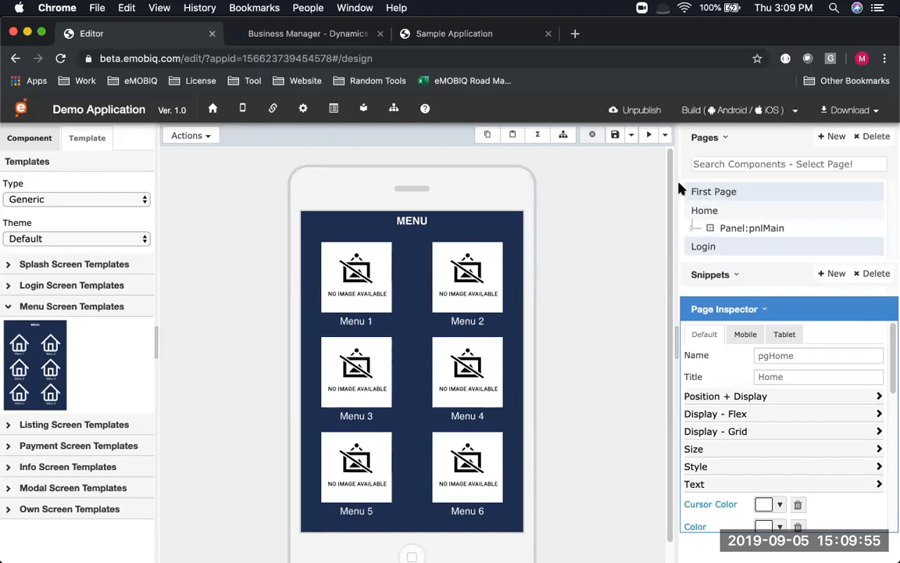
left_click(633, 134)
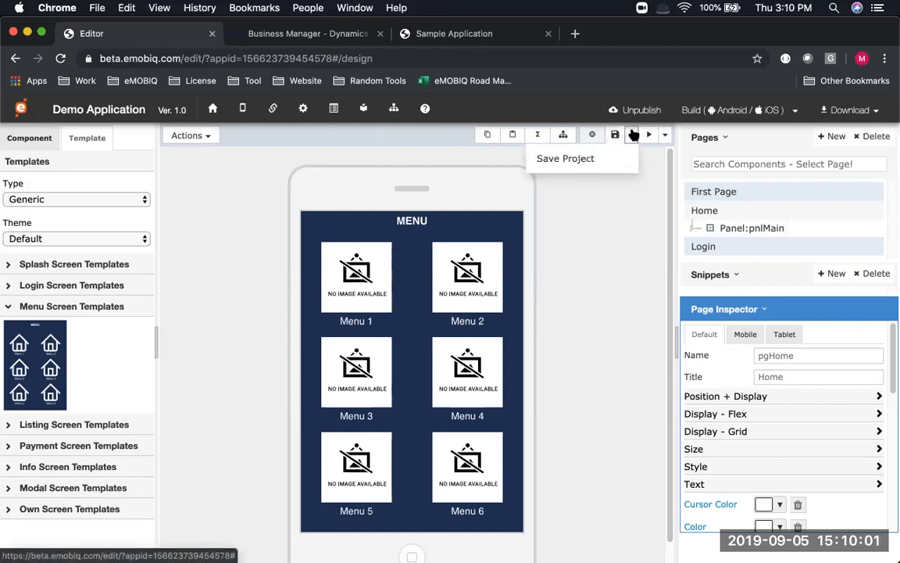
left_click(576, 160)
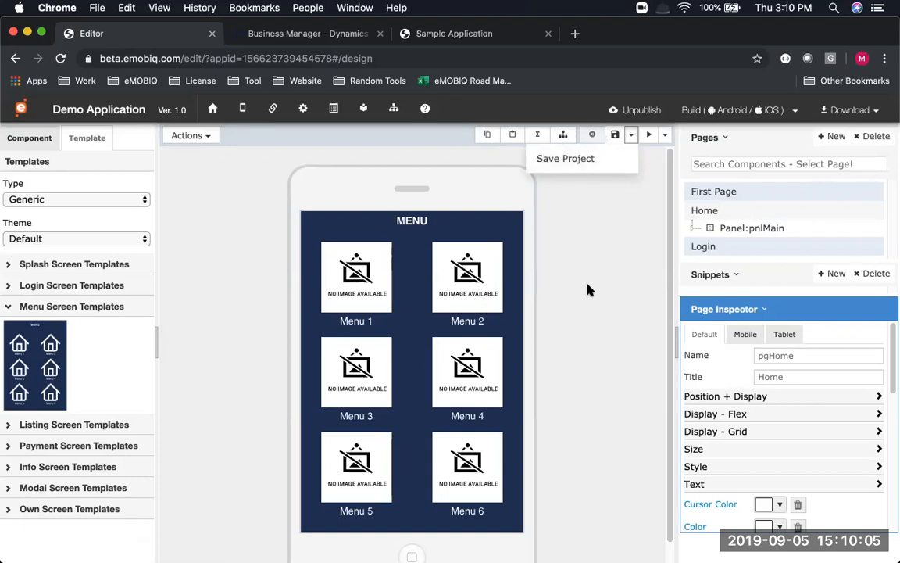
left_click(631, 134)
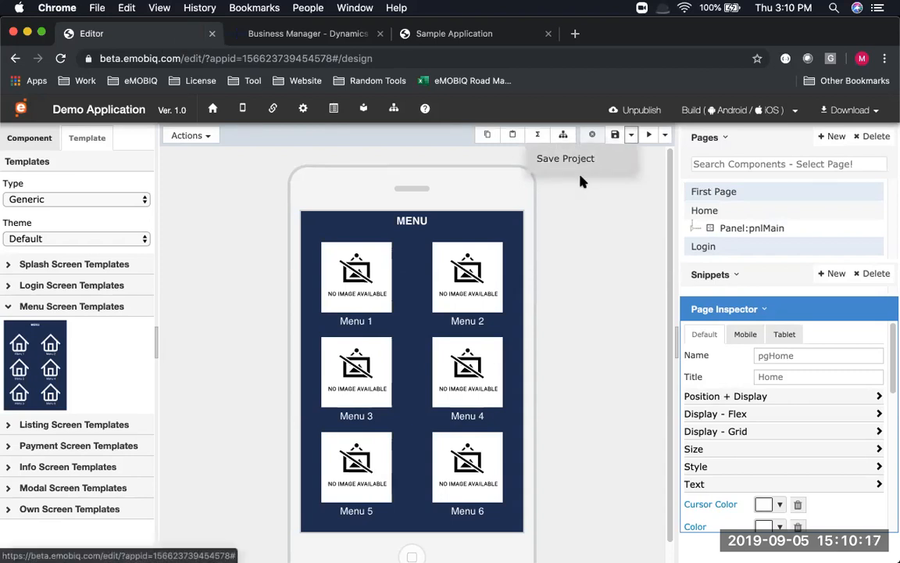
Place the Login Screen Template on the Login page and retitle it 'Salesman Application'
left_click(707, 247)
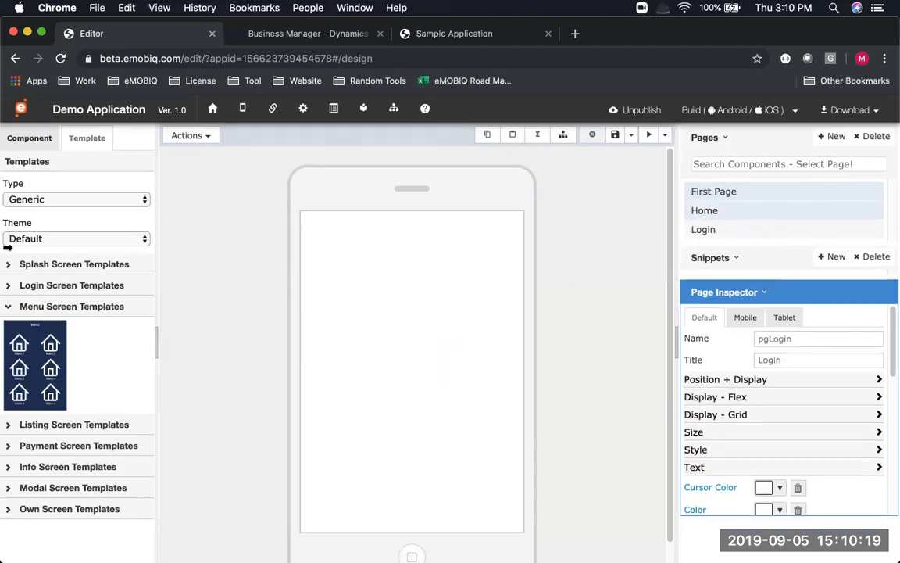
left_click(76, 286)
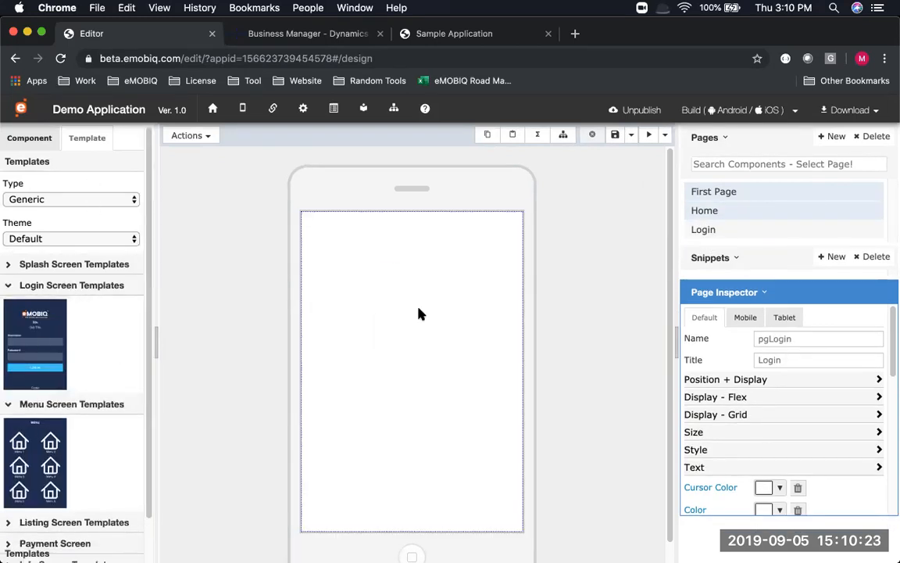
left_click_drag(420, 311, 420, 311)
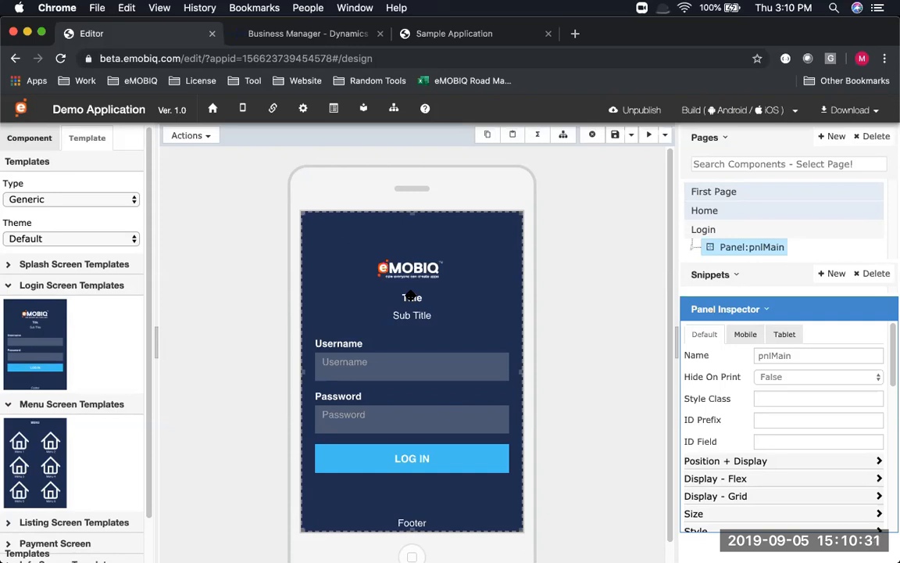
left_click(410, 296)
double_click(409, 296)
type("Salesman Application")
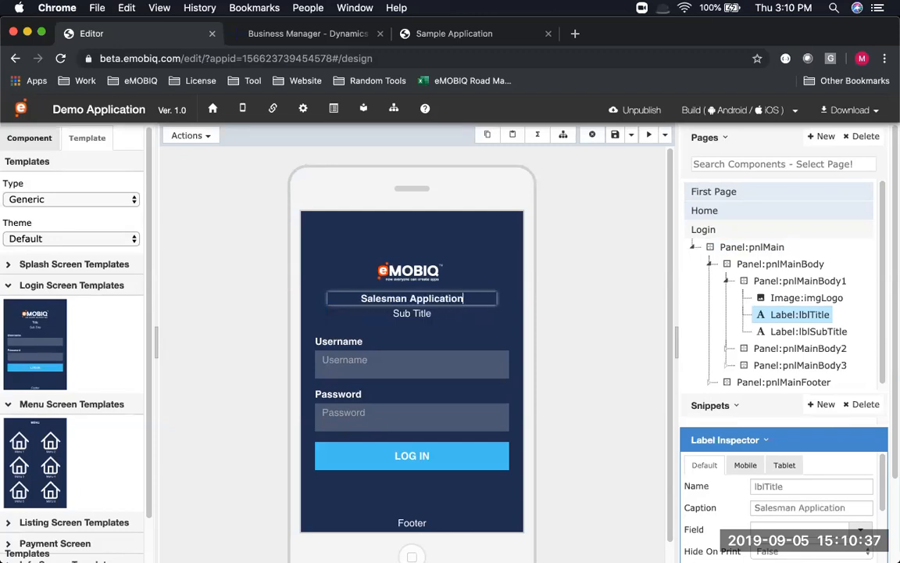
Change the login screen's subtitle to 'First App' and its footer to 'Version 1'
left_click(412, 315)
left_click(412, 313)
key("super+a")
type("First App")
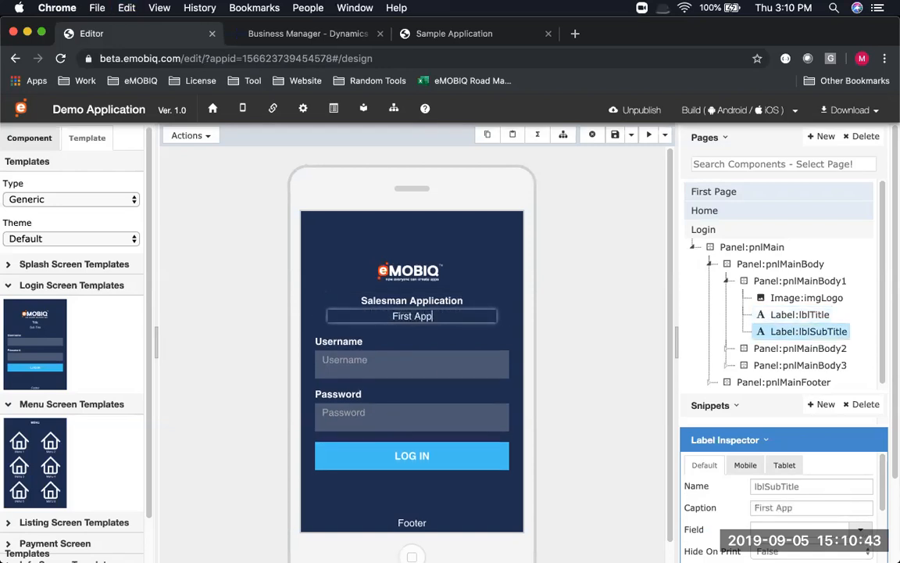
key("Return")
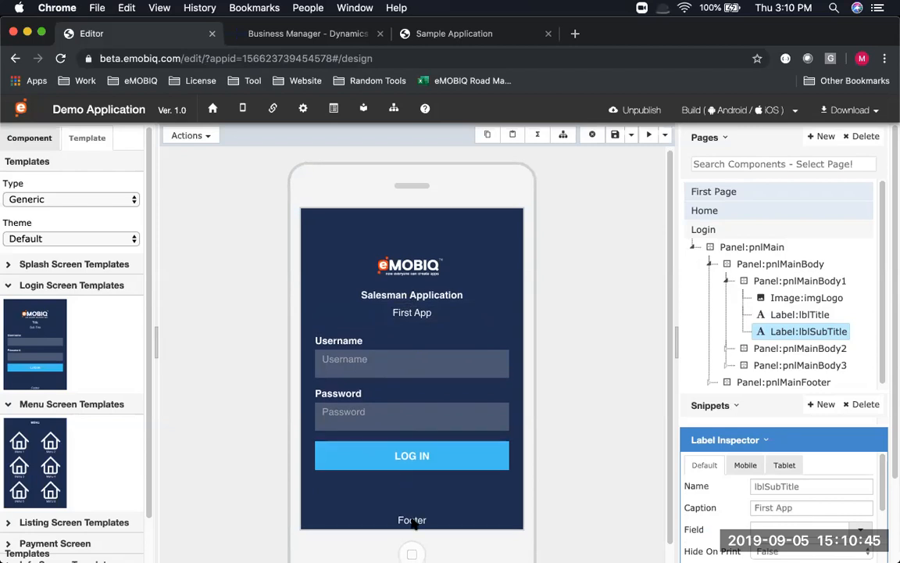
left_click(412, 520)
double_click(412, 520)
type("Version 1")
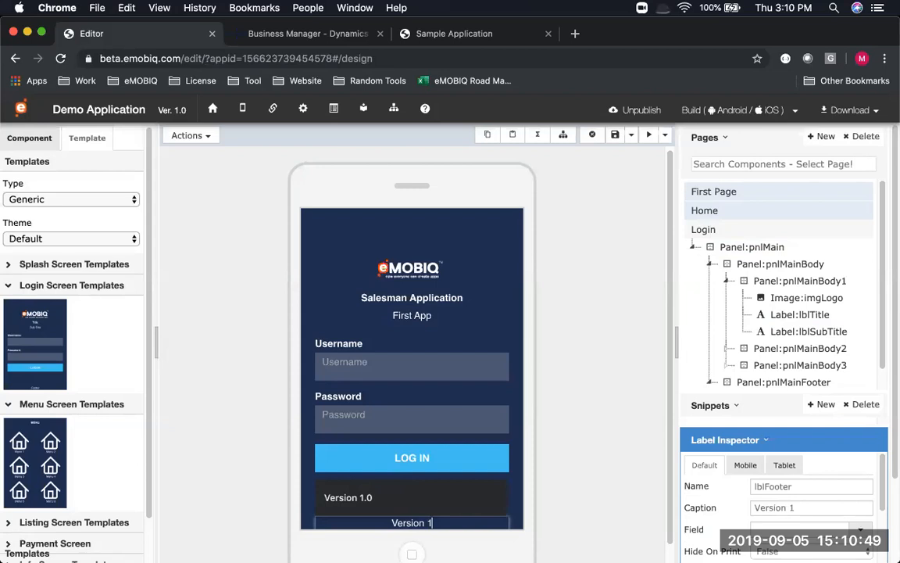
key("Return")
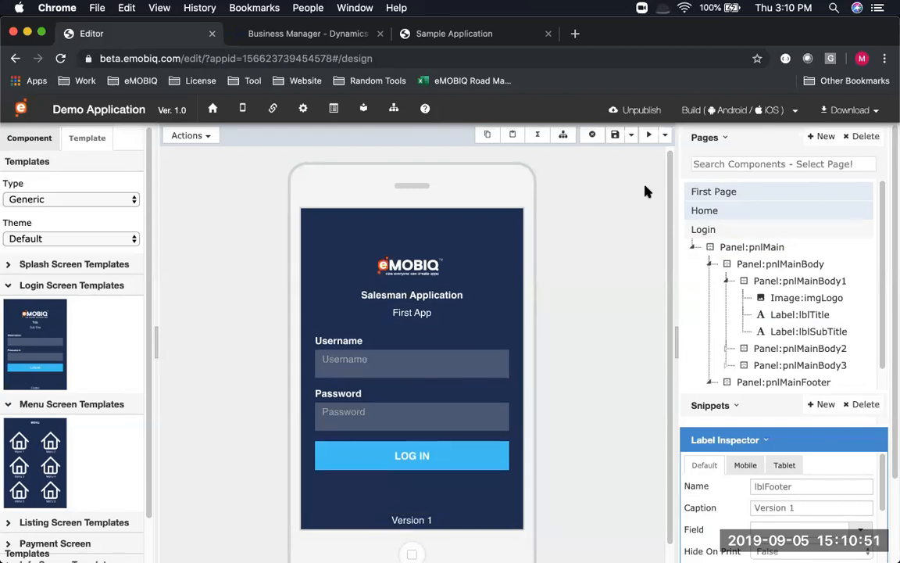
scroll(527, 264, "down", 1)
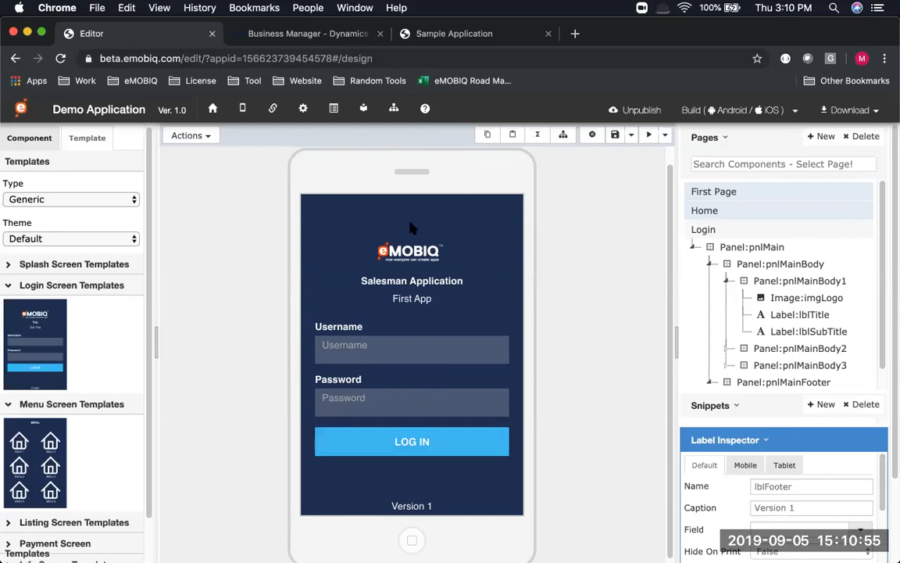
Try moving the Salesman Application label, keep the layout unchanged, and save the Login page
left_click(382, 281)
left_click_drag(383, 279, 408, 266)
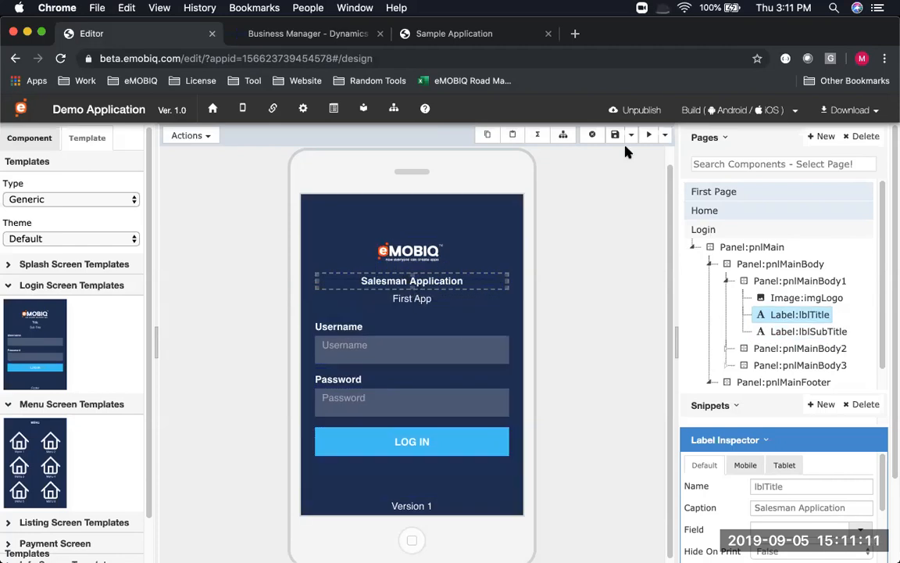
left_click(615, 135)
key("super+Tab")
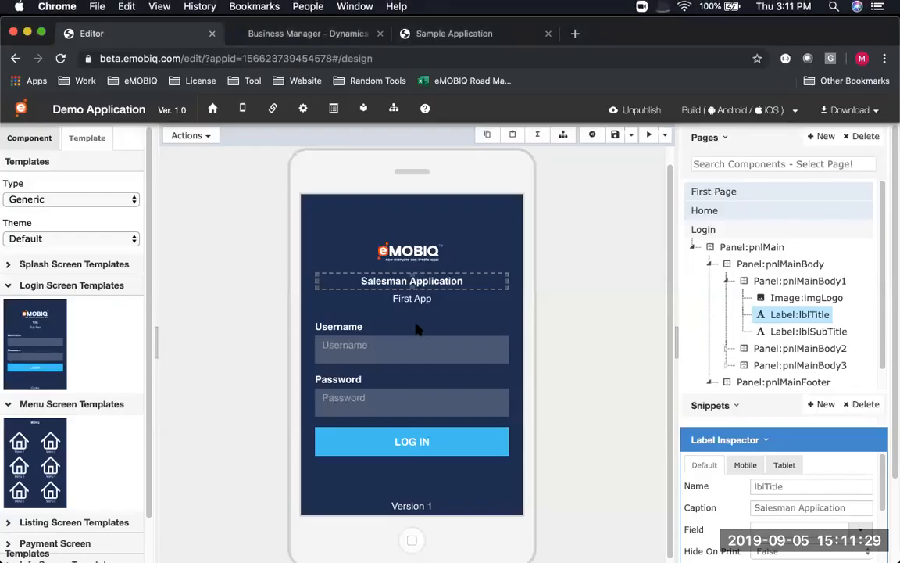
left_click(352, 433)
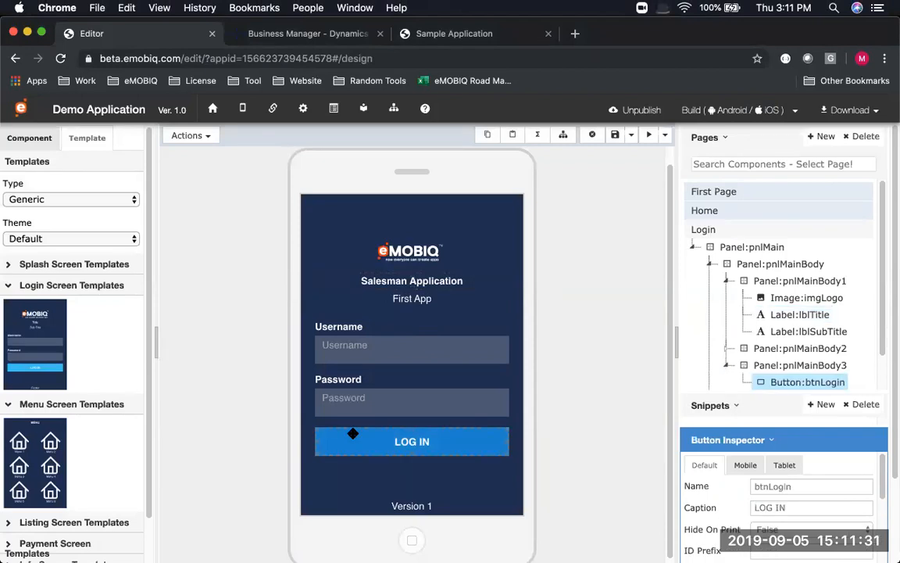
scroll(788, 384, "down", 1)
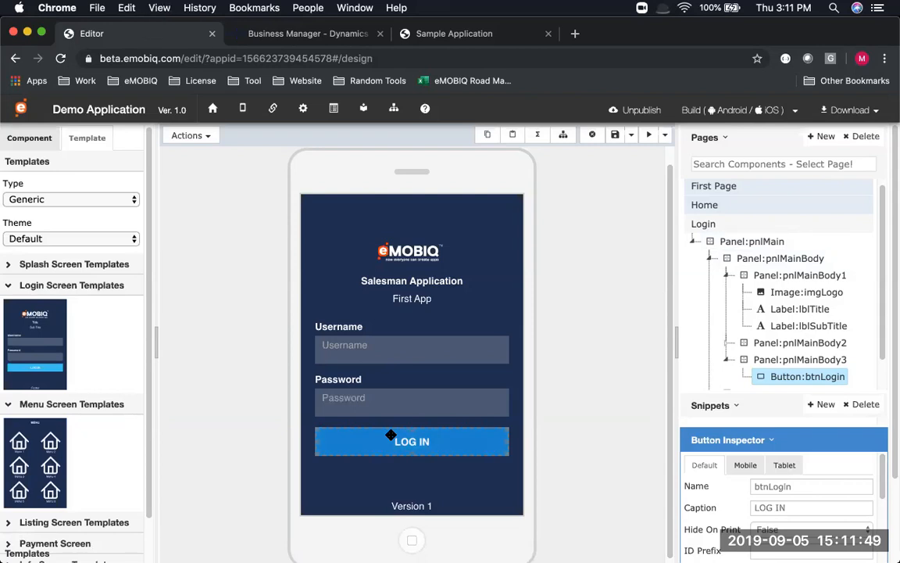
left_click(437, 289)
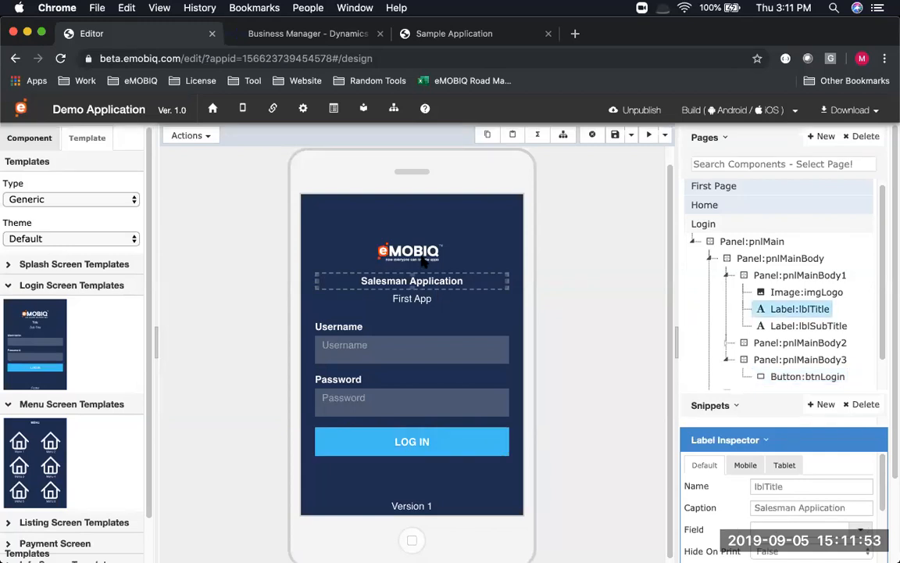
left_click(349, 442)
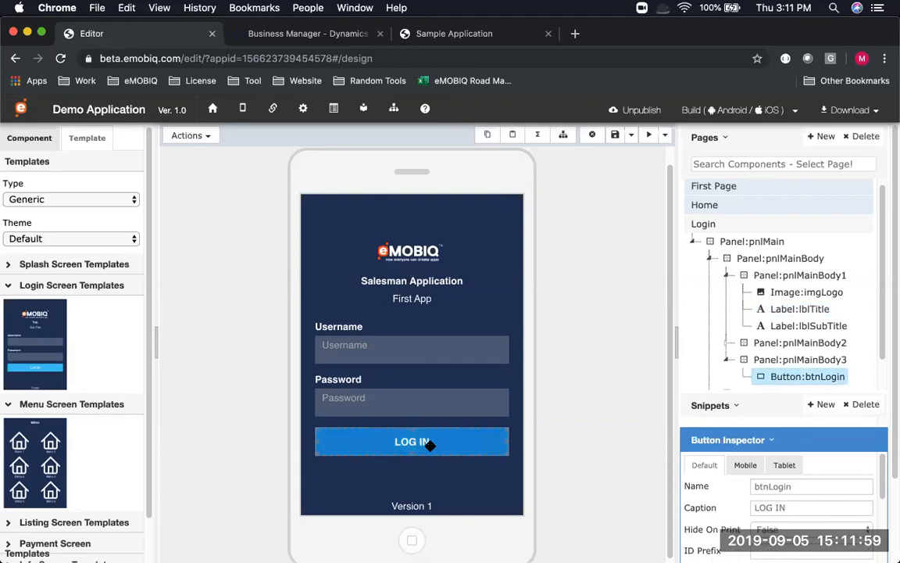
scroll(782, 250, "down", 2)
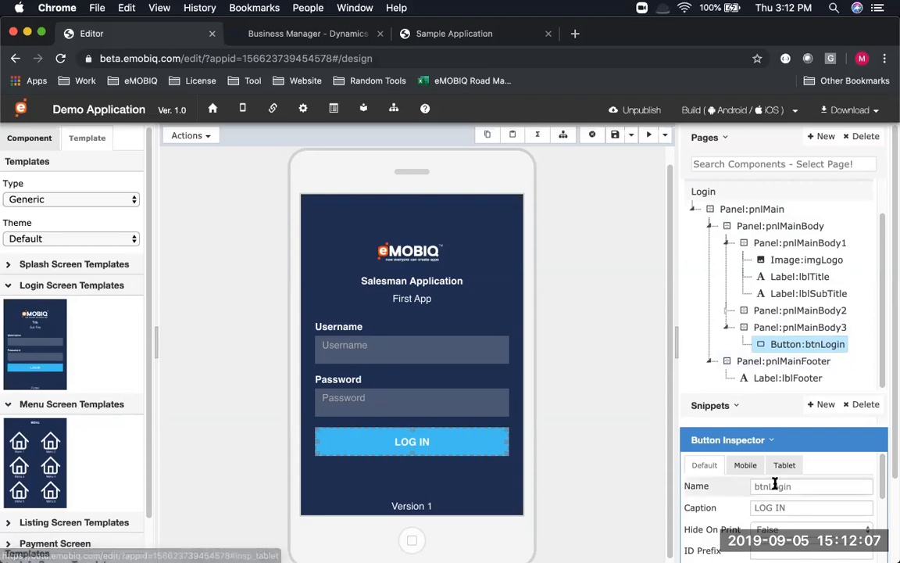
scroll(776, 484, "down", 1)
double_click(809, 484)
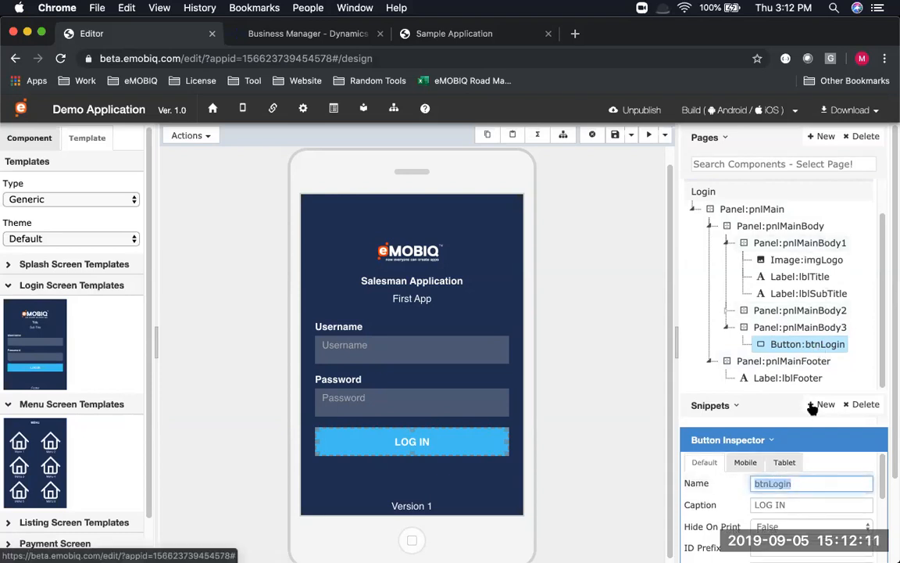
left_click(816, 484)
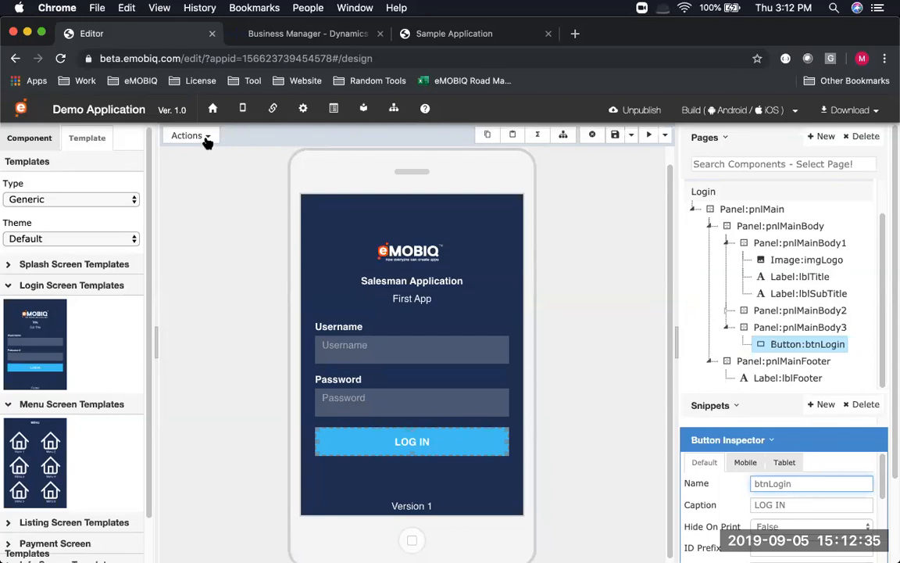
Save the app, look at the Services view, and return to the Login page design
left_click(616, 135)
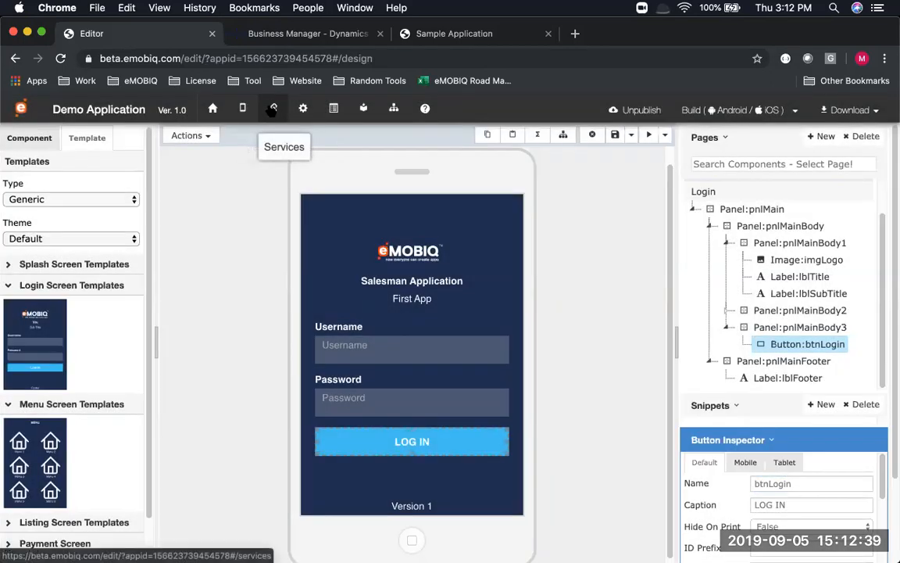
left_click(272, 108)
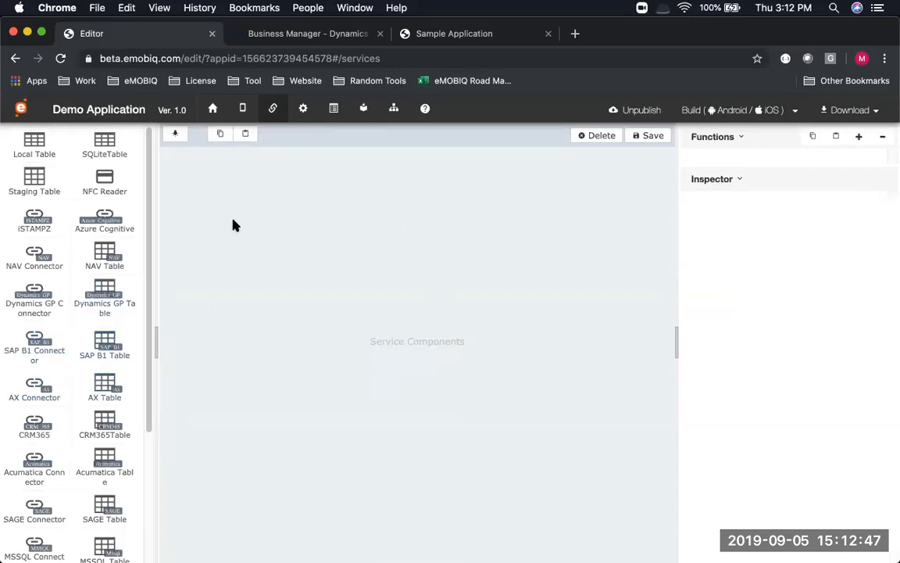
left_click(242, 109)
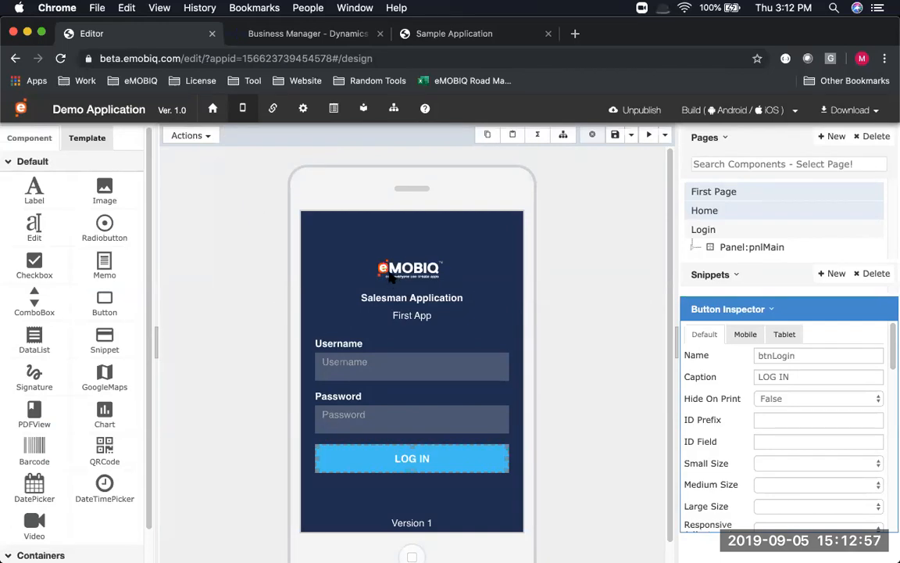
left_click(446, 446)
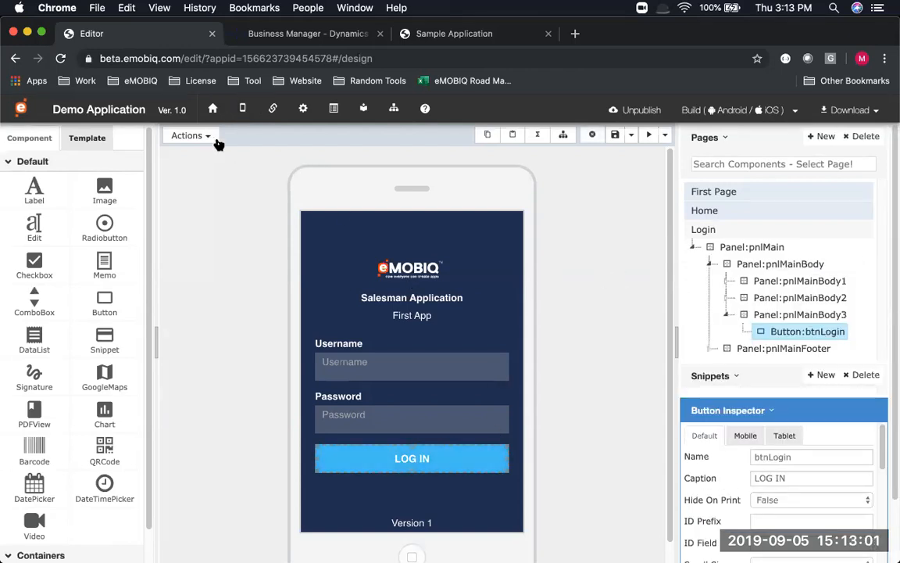
Try the page and function wizards from the Actions list, cancel both, and reopen Actions
left_click(209, 136)
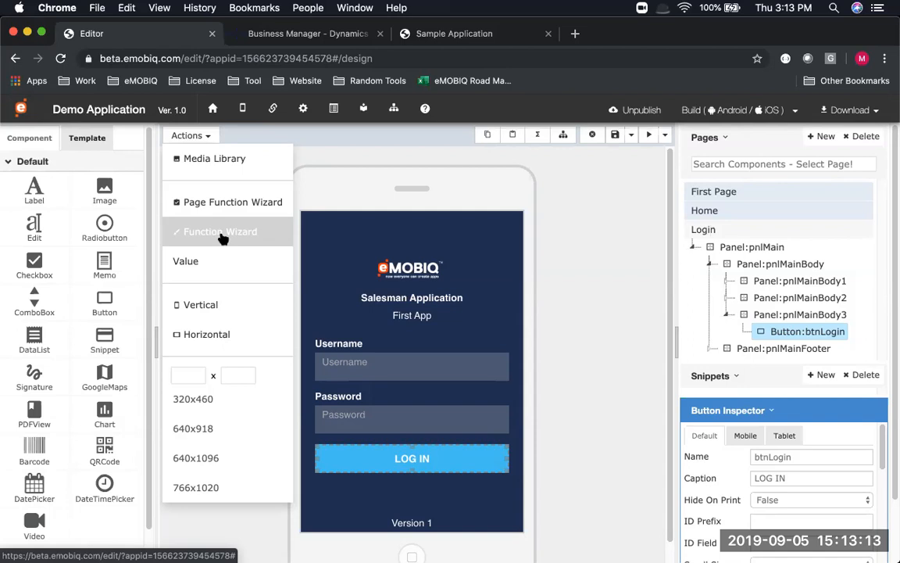
key("super+minus")
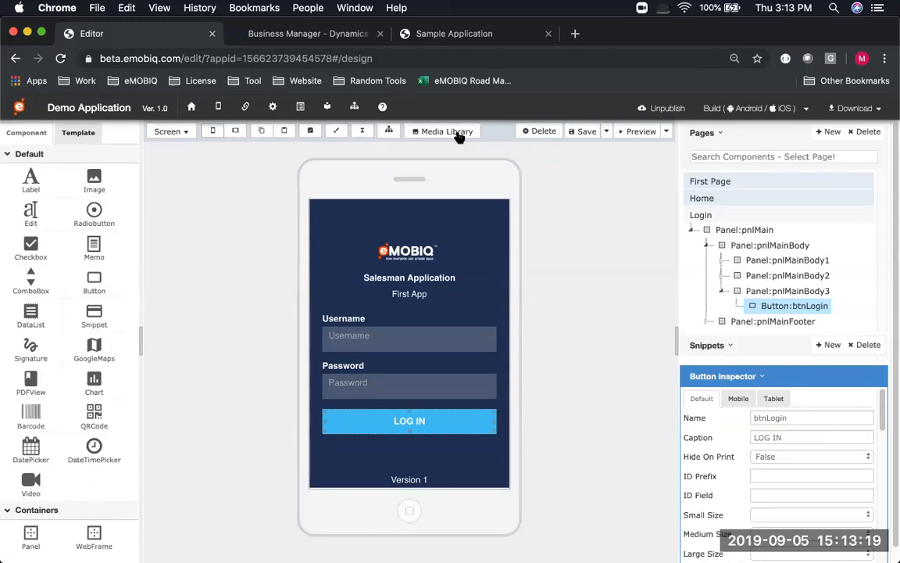
left_click(314, 131)
left_click(205, 285)
left_click(337, 132)
left_click(209, 272)
key("super+equal")
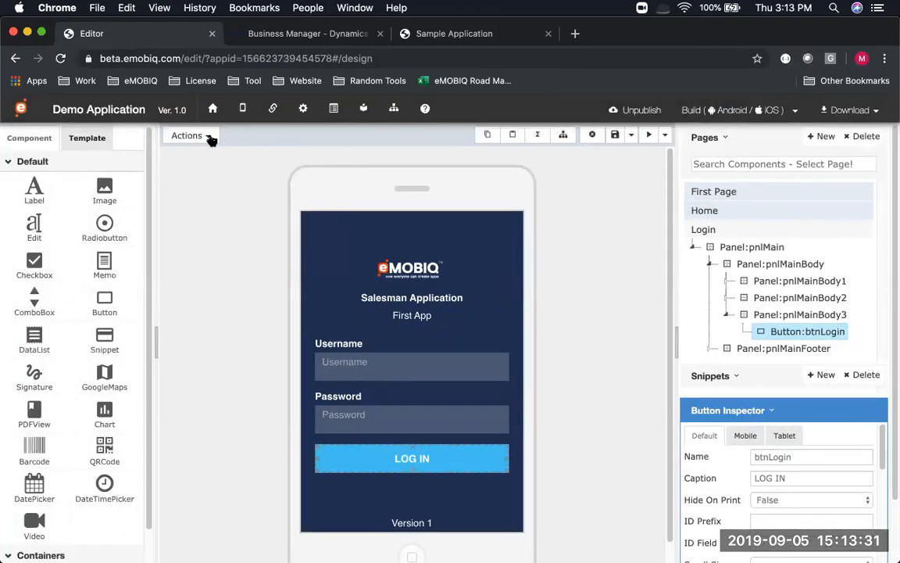
left_click(209, 137)
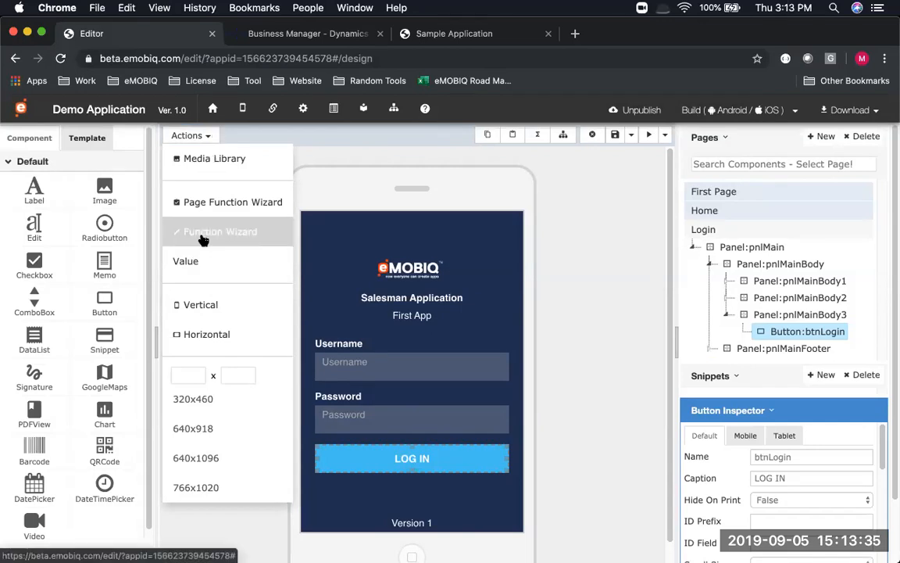
In btnLogin's Function Wizard choose the click event, Login action, Navision connector, and answer No
left_click(203, 234)
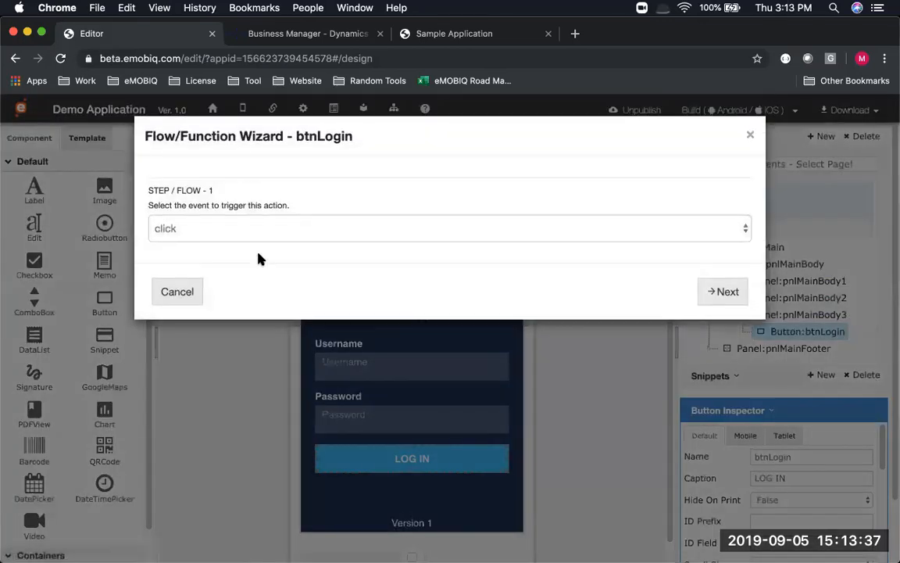
left_click(727, 293)
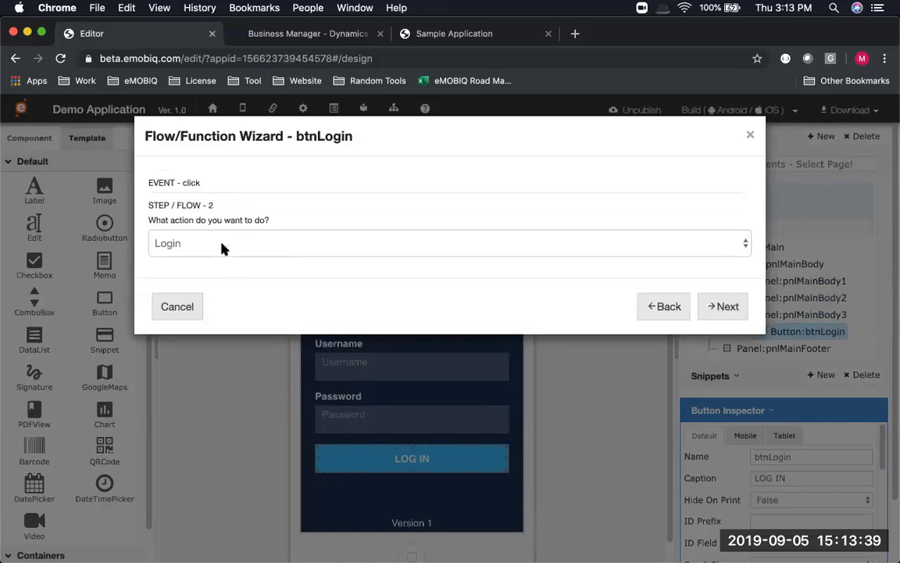
left_click(730, 306)
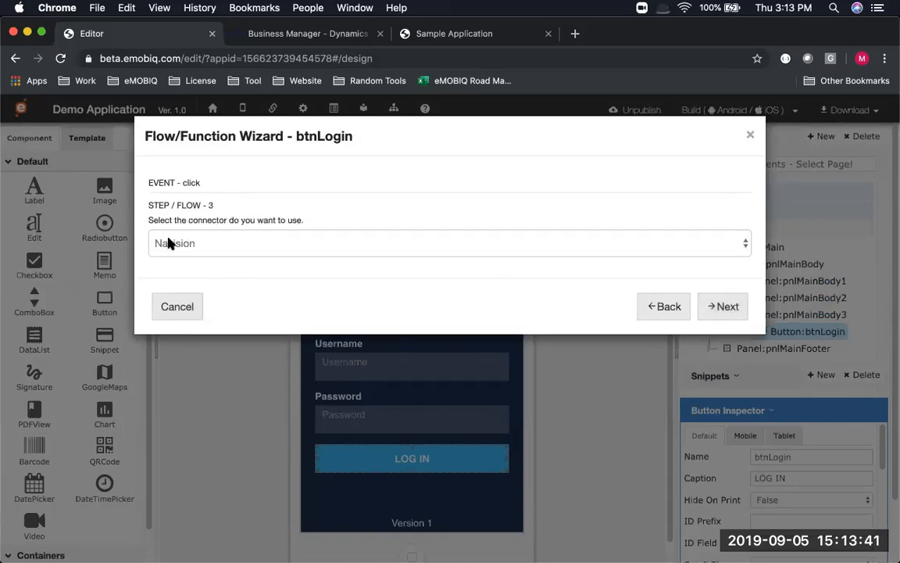
left_click(215, 251)
left_click(697, 305)
left_click(699, 307)
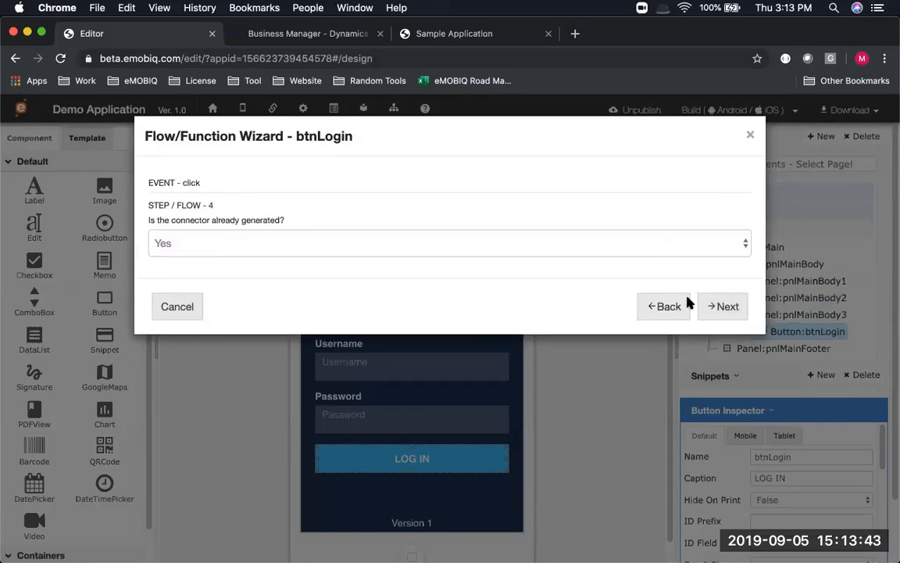
left_click(216, 242)
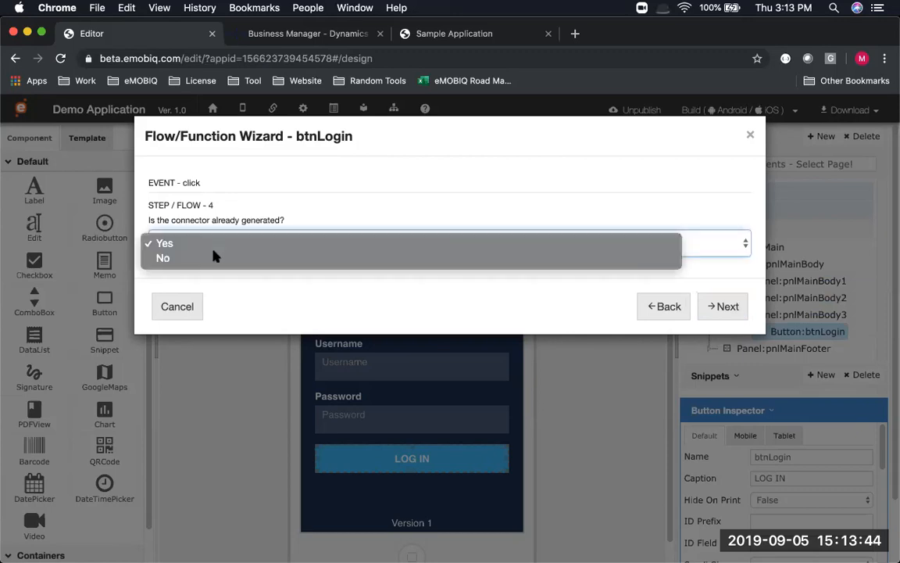
left_click(426, 256)
left_click(723, 313)
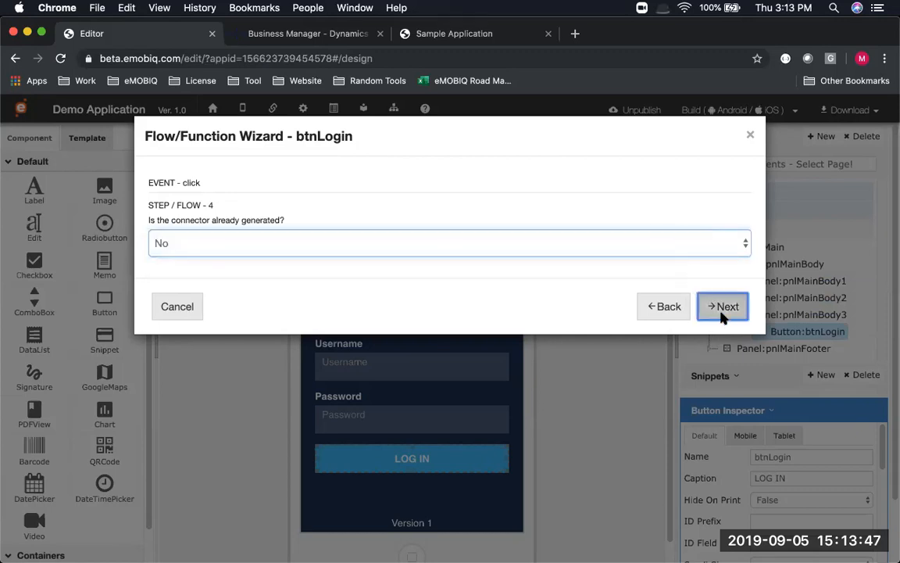
Name the new Navision connector 'nav' in the wizard's connector details step
left_click(228, 236)
type("nav")
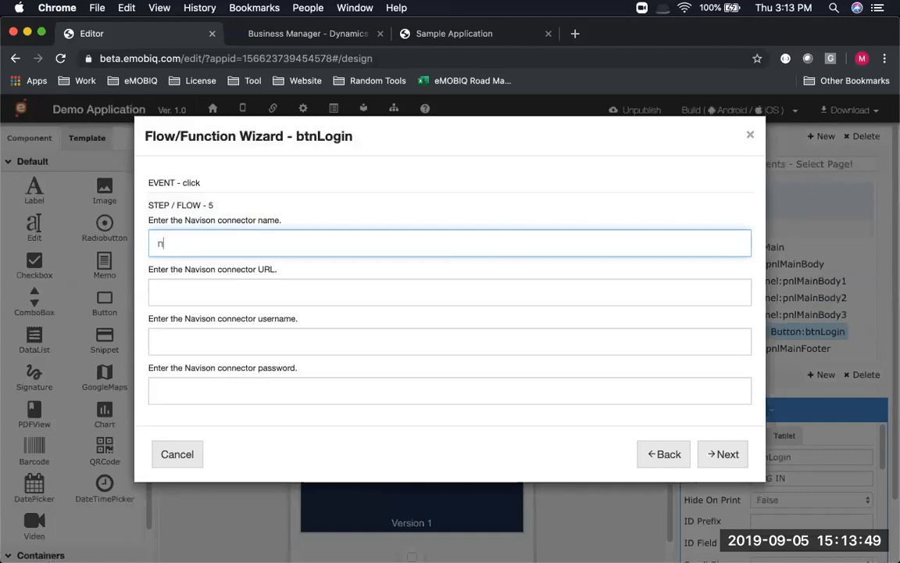
key("Tab")
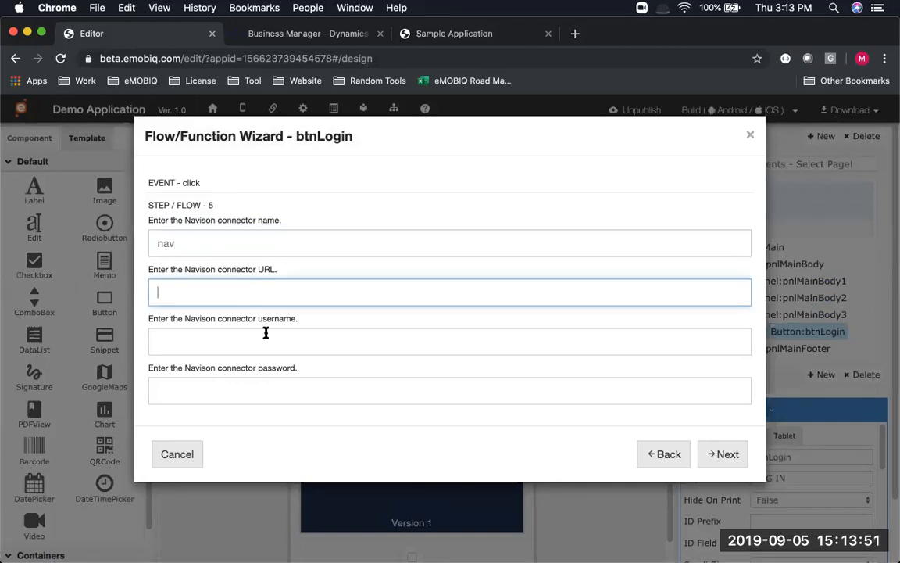
key("super+Tab")
key("Escape")
left_click(244, 340)
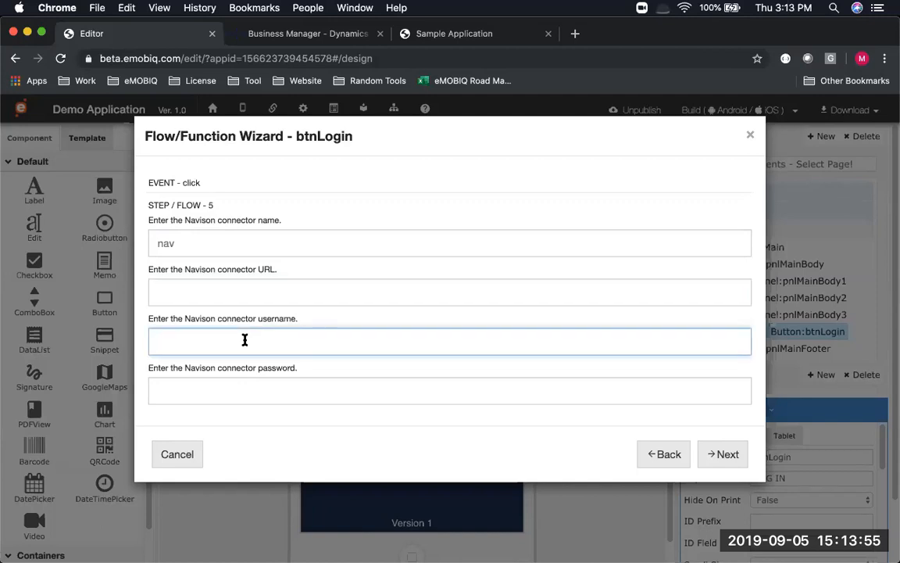
key("F2")
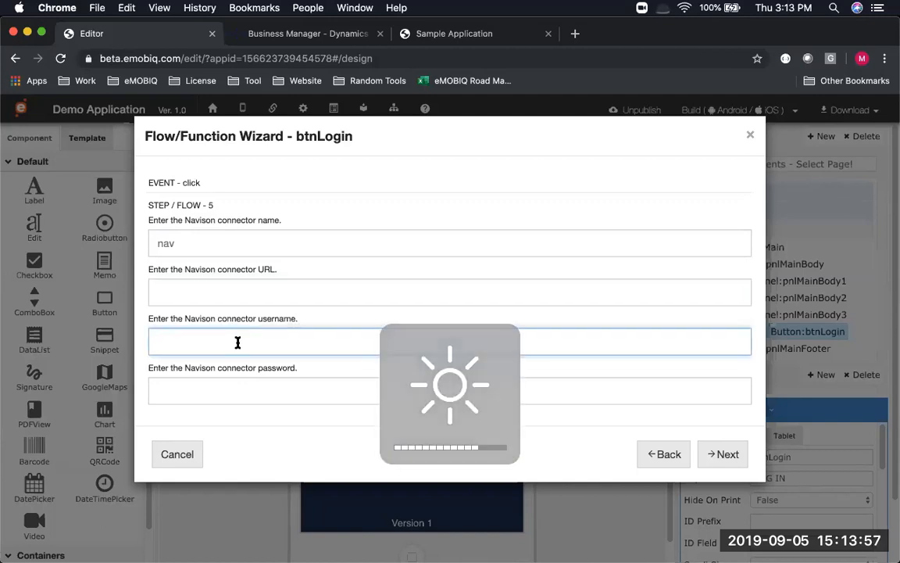
key("super+Tab")
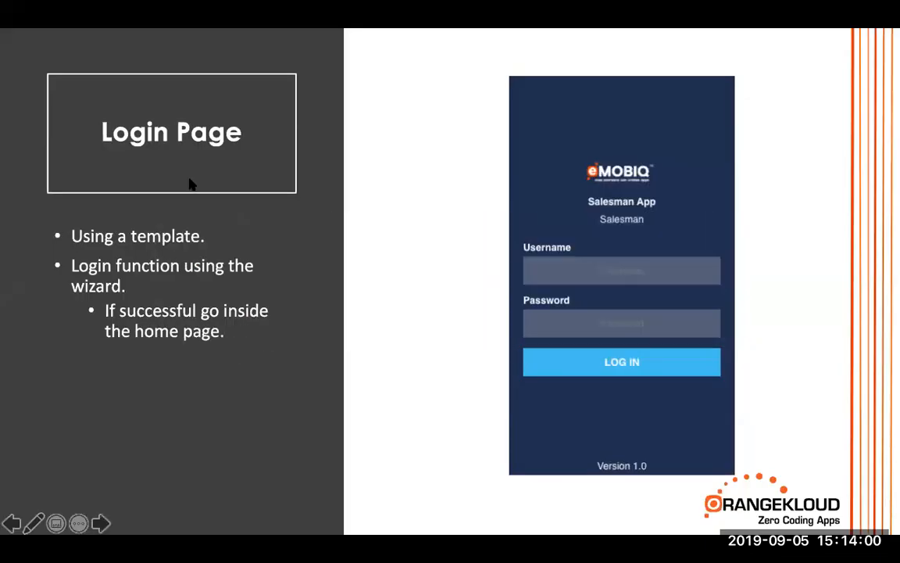
Copy the BC130 web service URL from the Credentials slide into the connector URL field
left_click(192, 183)
left_click(192, 182)
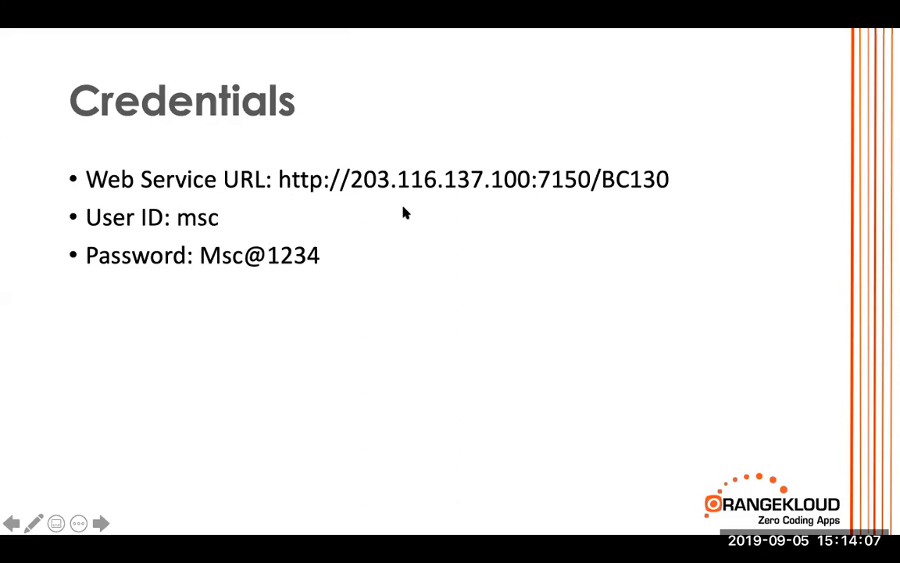
left_click(274, 178)
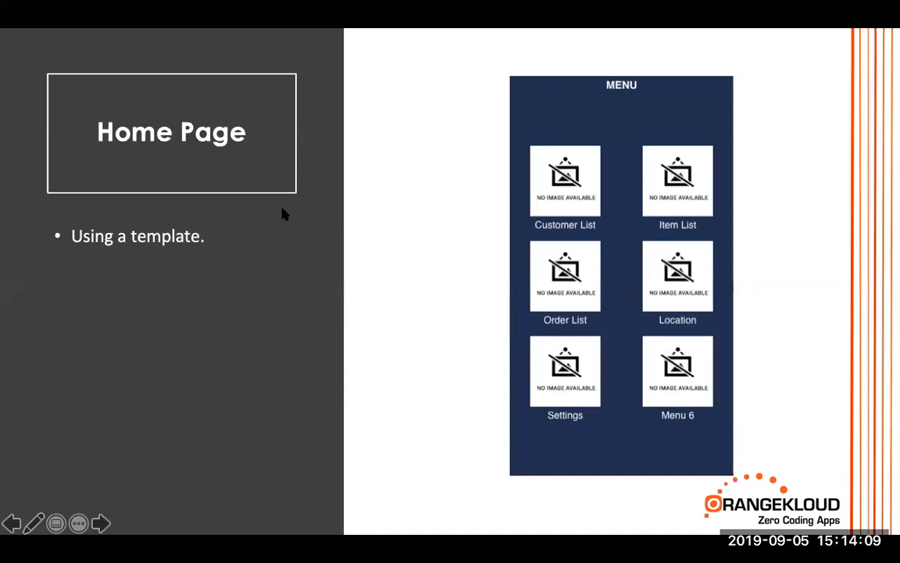
key("Left")
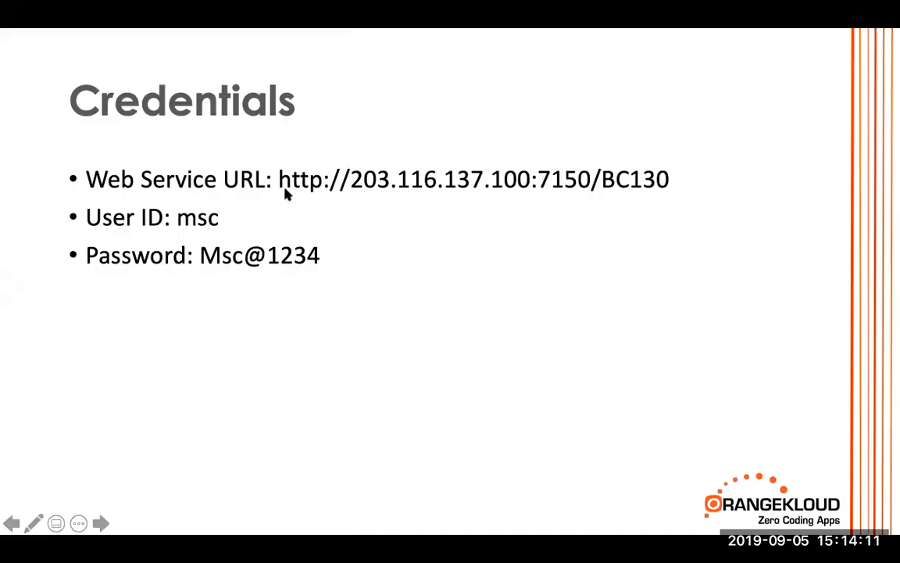
key("Escape")
left_click_drag(393, 243, 681, 244)
key("super+c")
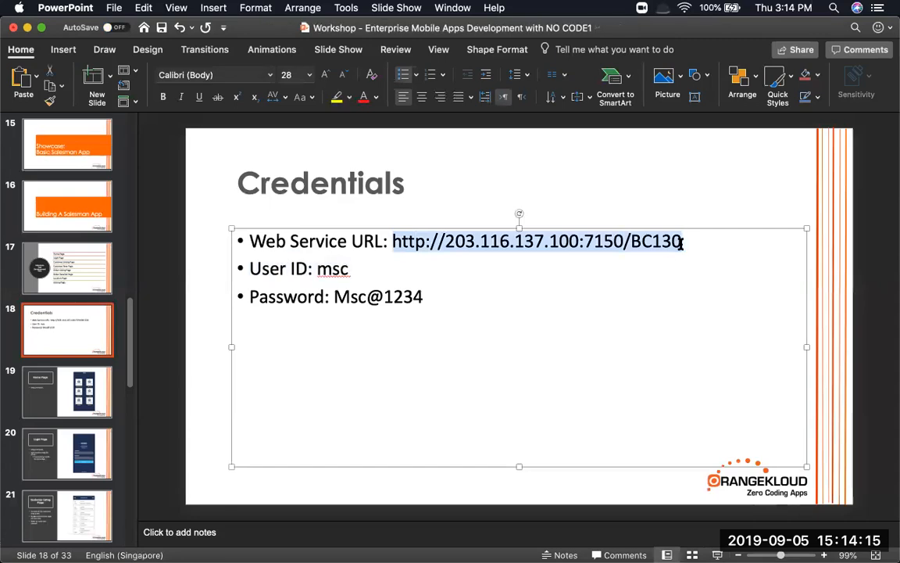
key("super+Tab")
left_click(229, 289)
key("super+v")
Copy the user ID and password from the slide into the connector username and password fields
key("super+Tab")
double_click(327, 268)
key("super+c")
key("super+Tab")
left_click(310, 348)
key("super+v")
key("super+Tab")
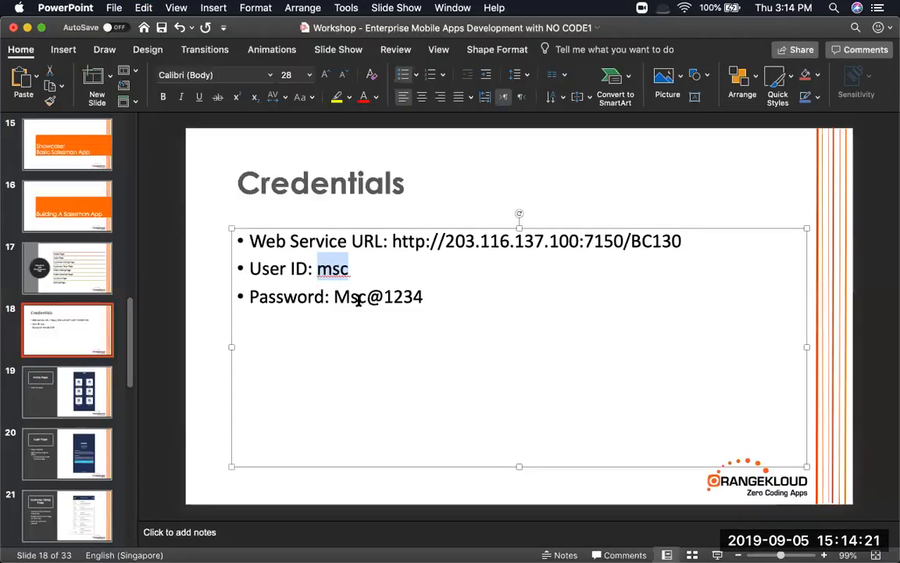
left_click_drag(332, 297, 423, 298)
key("super+c")
key("super+Tab")
left_click(209, 386)
key("super+v")
key("super+Tab")
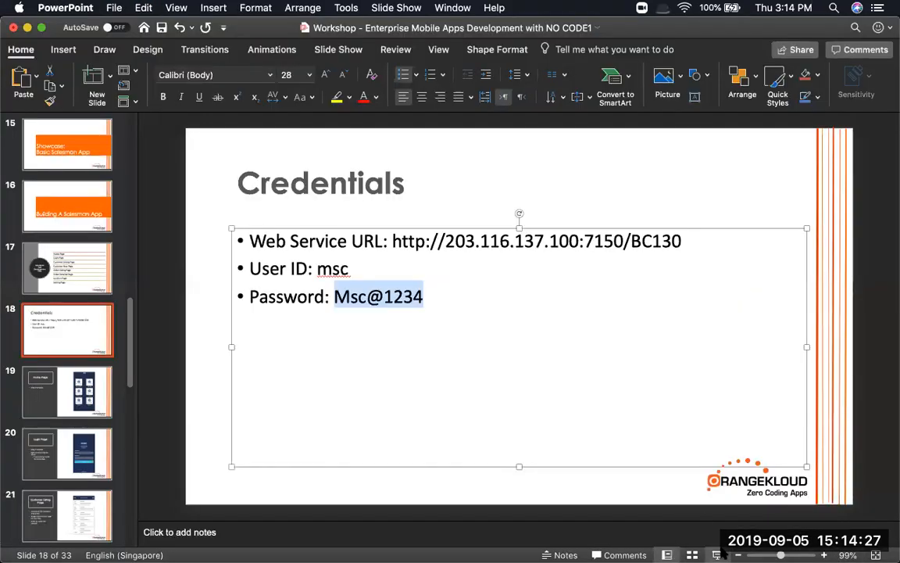
left_click(717, 554)
Compare the filled connector wizard with the Credentials slide, then advance to the Login Page slide
key("super+Tab")
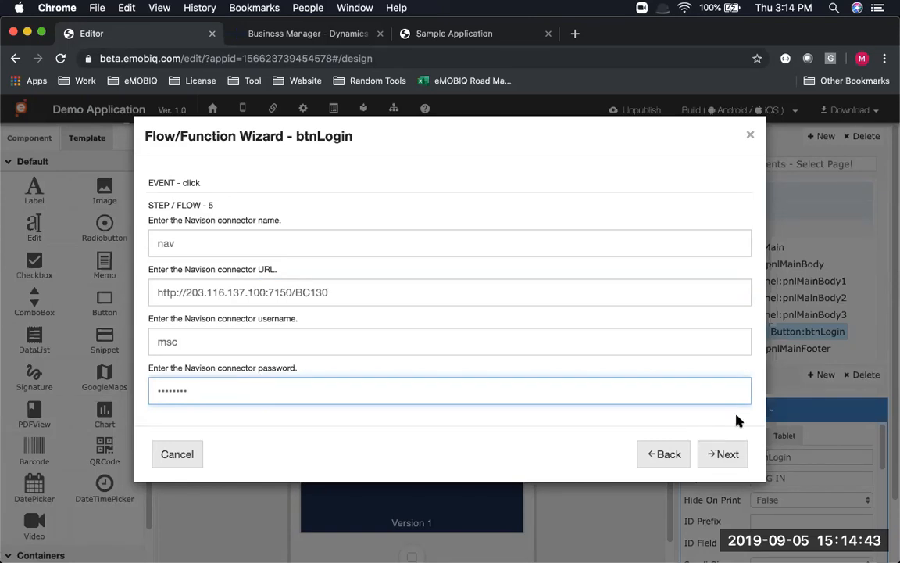
key("super+Tab")
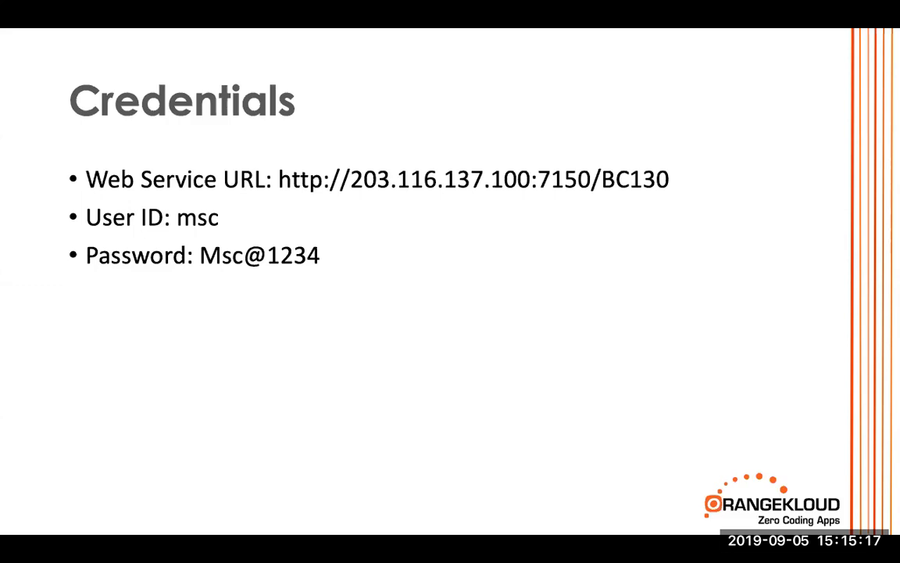
key("Right")
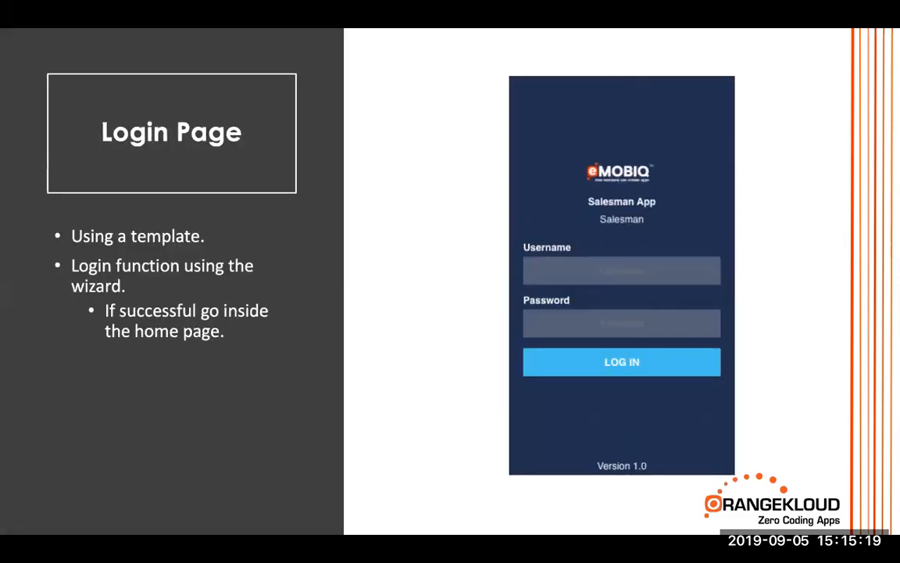
key("super+Tab")
Confirm the connector details and keep CRONUS Australia Pty. Ltd. as the default company
left_click(345, 247)
left_click(721, 452)
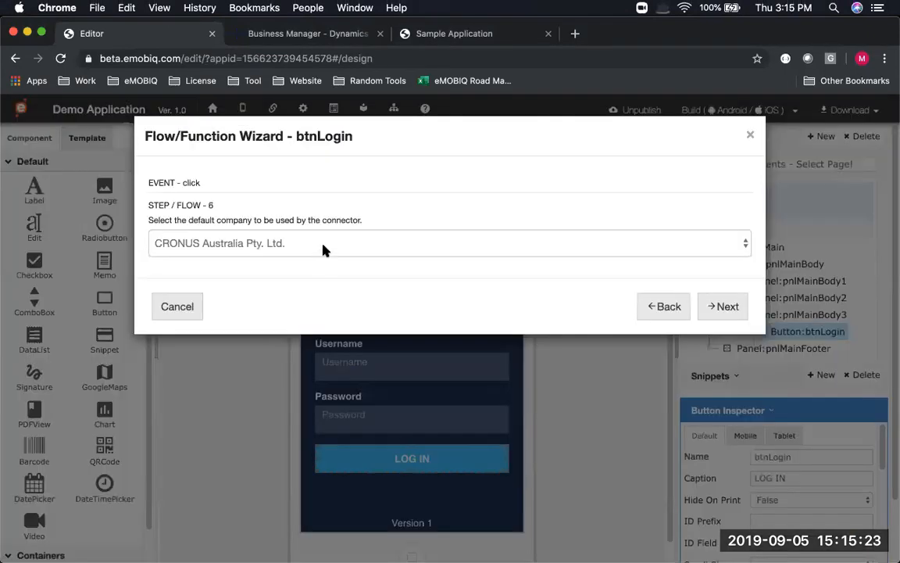
left_click(321, 249)
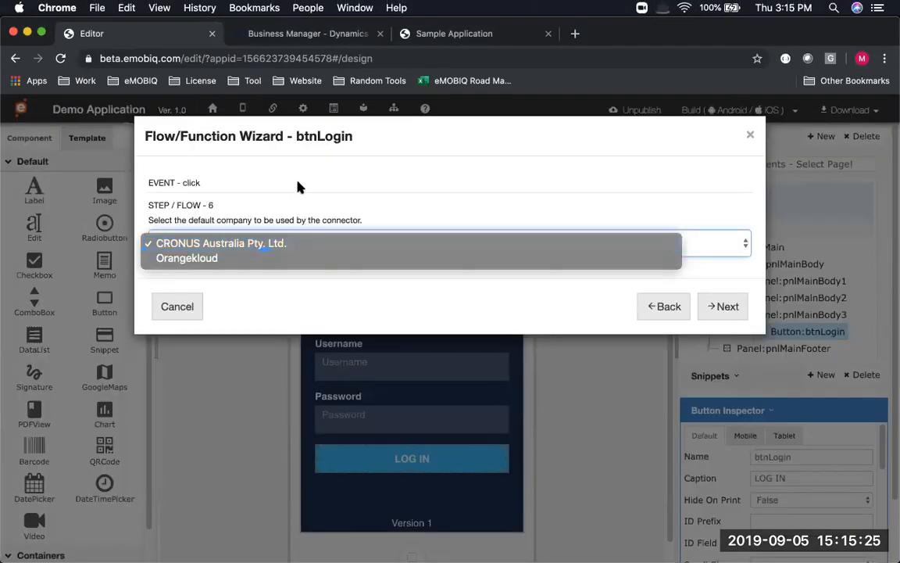
left_click(276, 248)
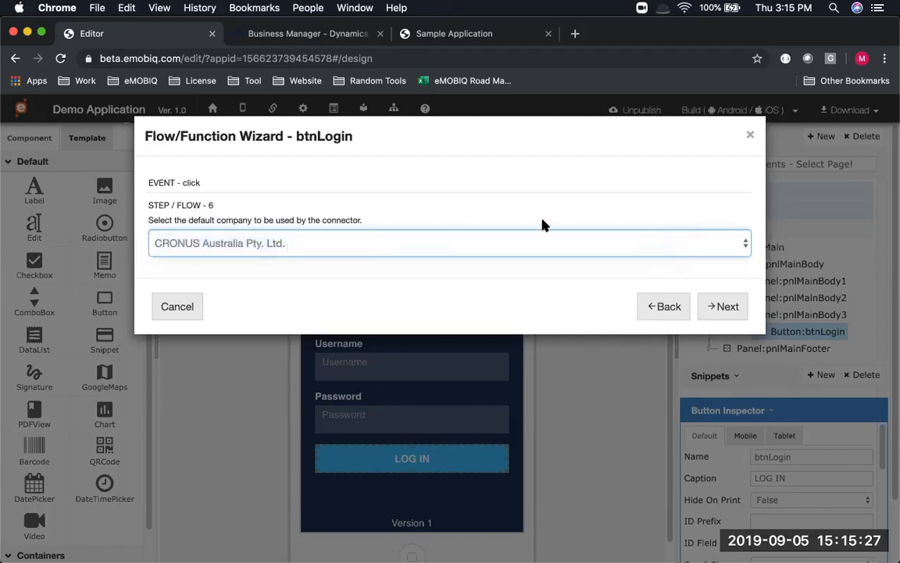
Choose OK365_Salespeople_Purchasers as the login service and continue to field mapping
left_click(699, 309)
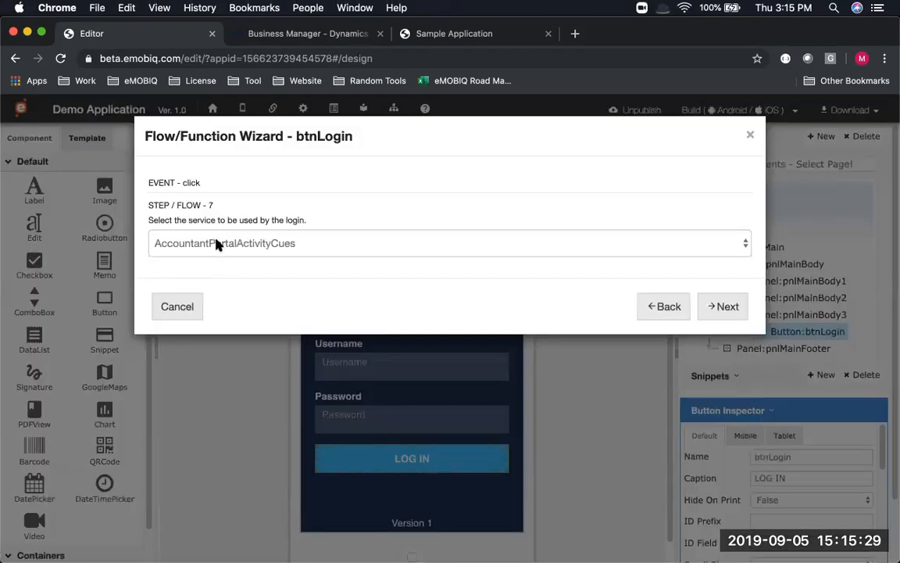
left_click(215, 241)
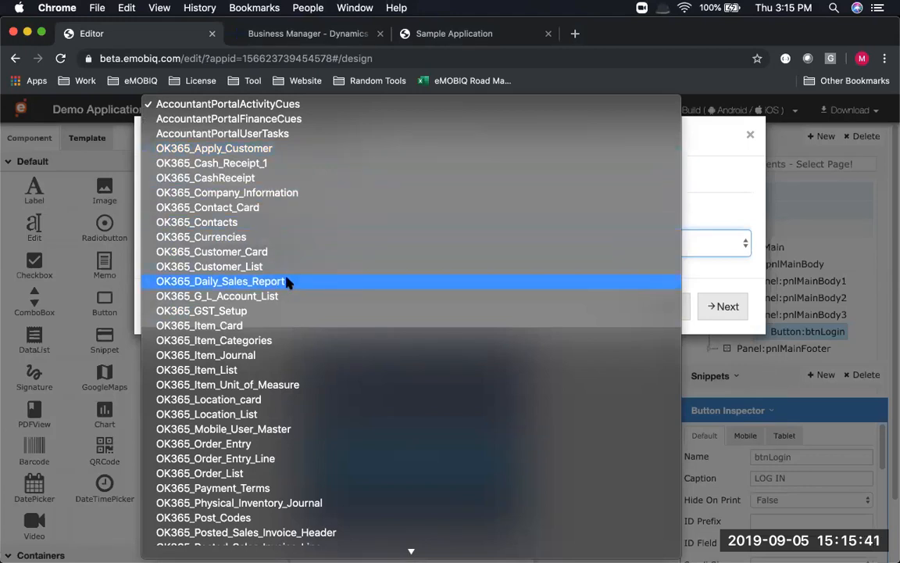
scroll(287, 281, "down", 5)
scroll(287, 283, "down", 6)
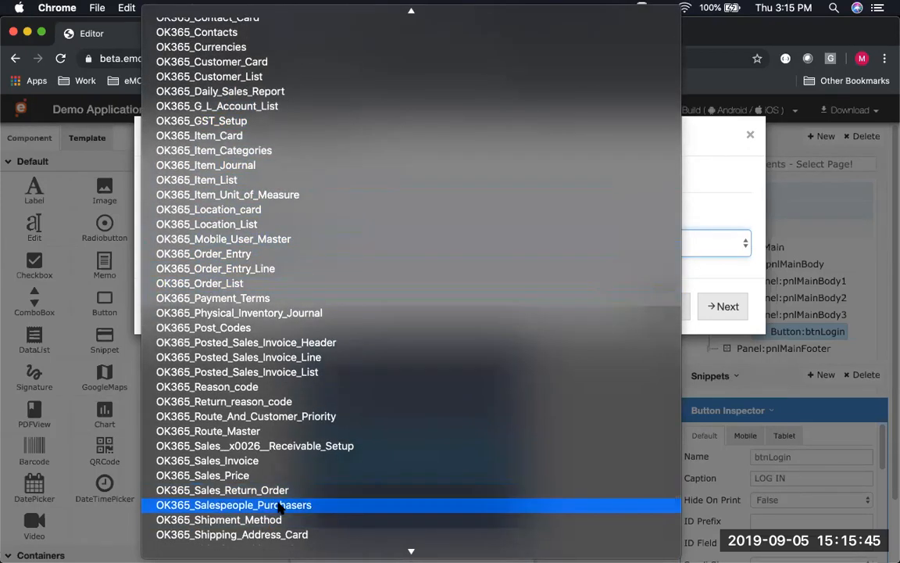
left_click(275, 504)
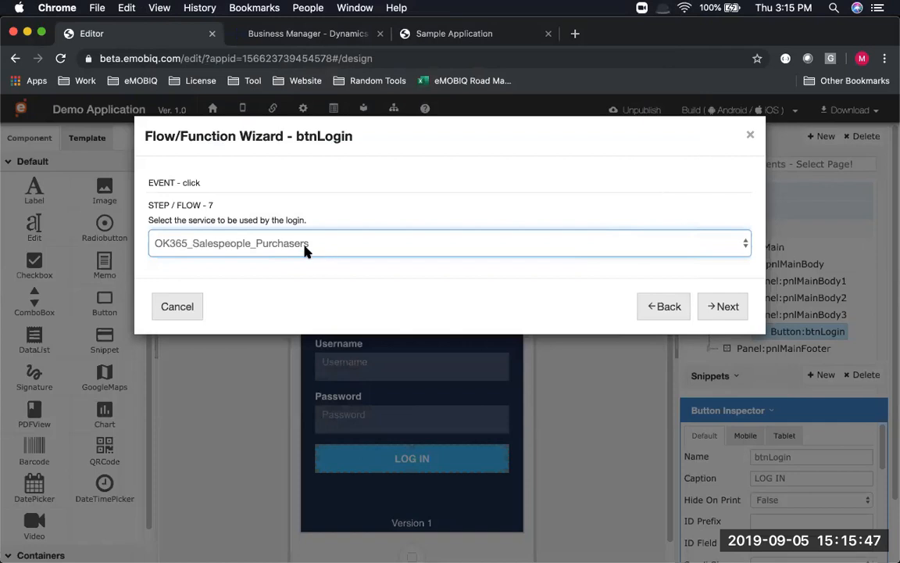
left_click(728, 306)
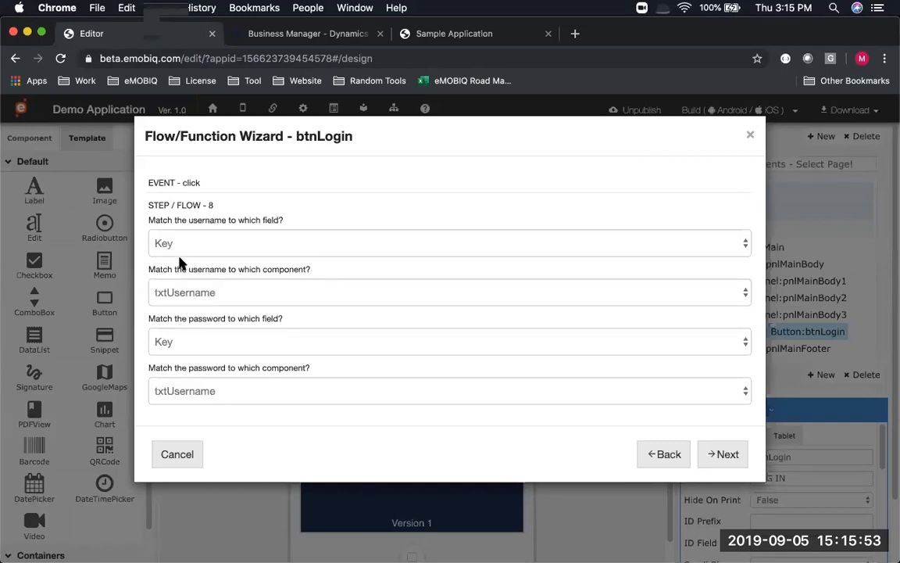
Map username and password to the Code field, using components txtUsername and txtPassword
left_click(182, 250)
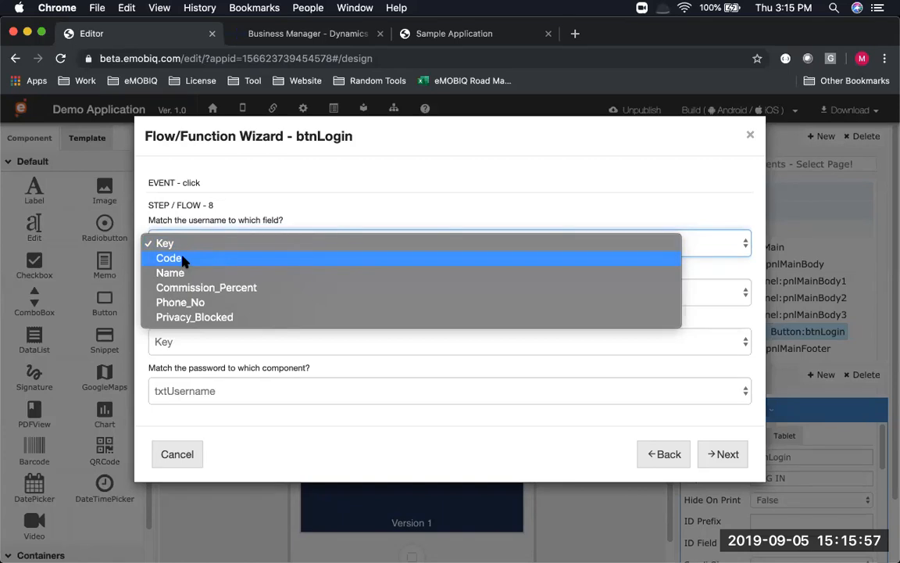
left_click(186, 258)
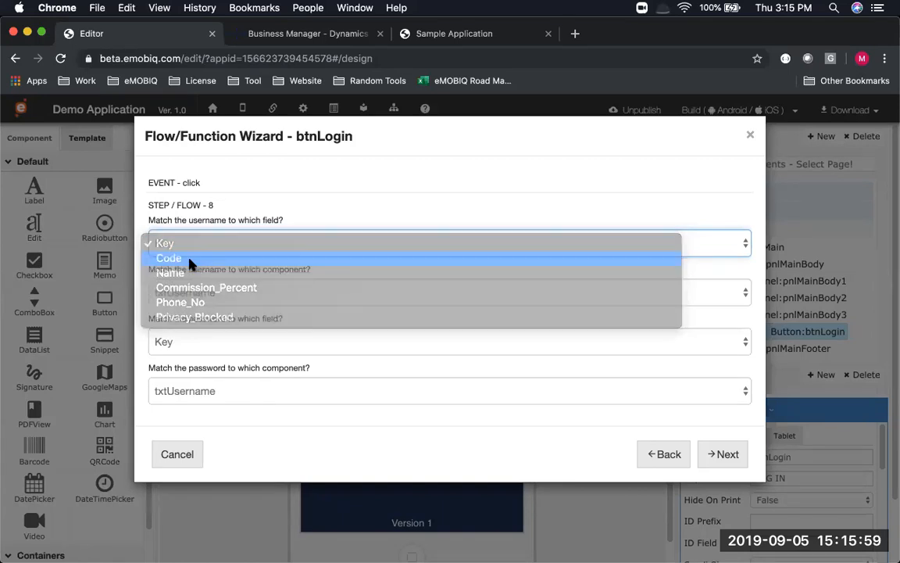
left_click(201, 348)
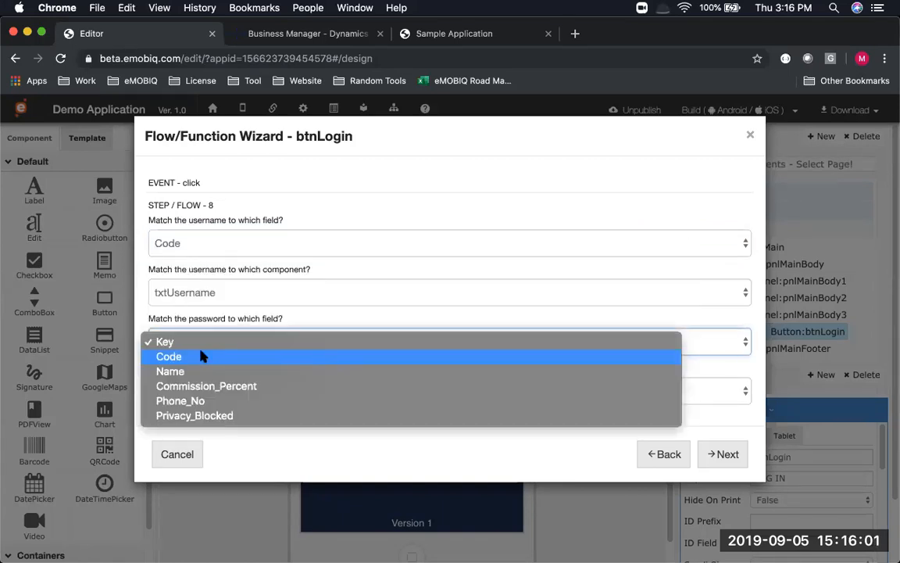
left_click(202, 356)
left_click(186, 293)
left_click(186, 292)
left_click(205, 390)
left_click(209, 406)
left_click(183, 294)
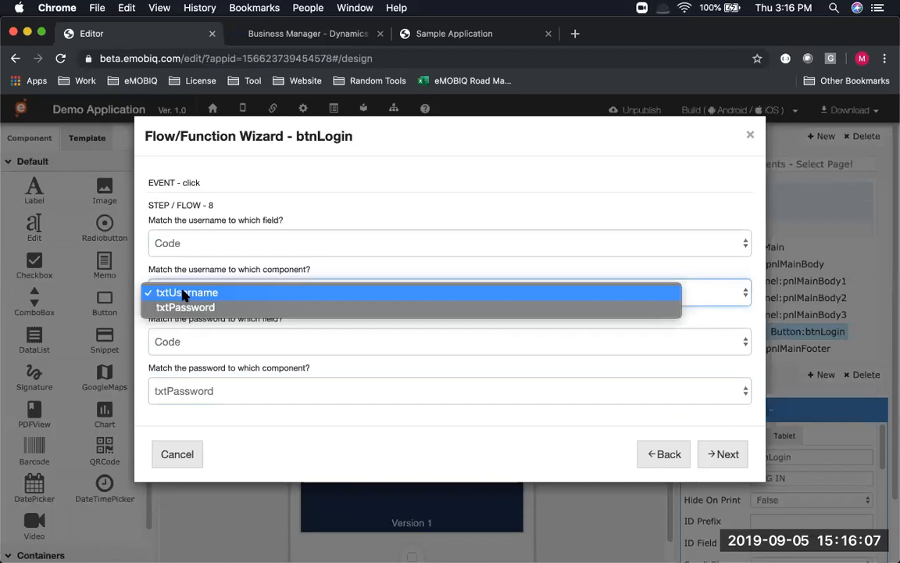
left_click(186, 275)
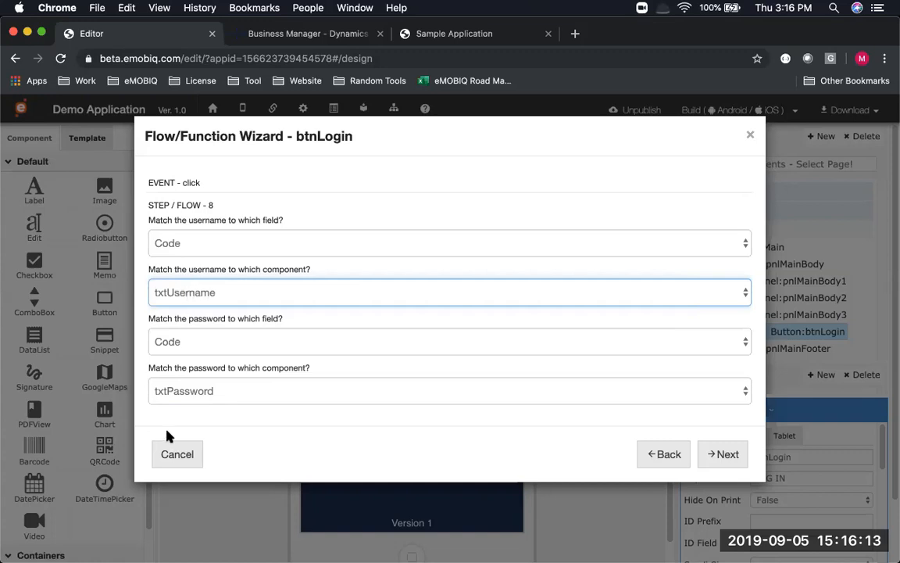
left_click(171, 244)
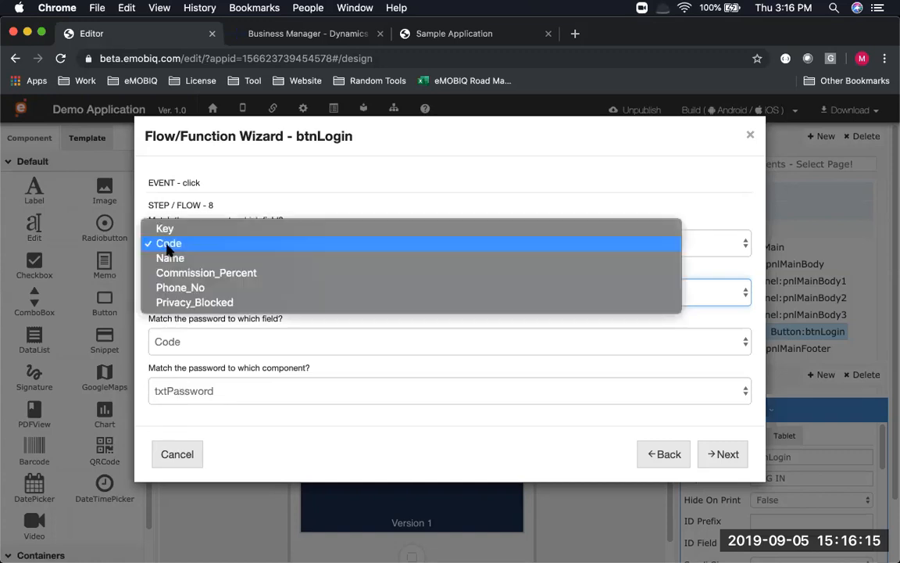
left_click(214, 197)
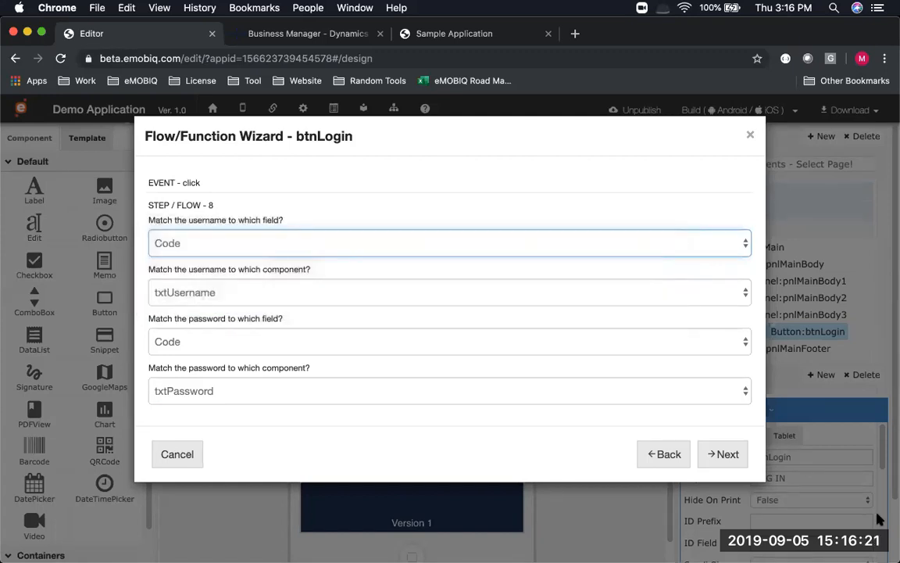
Send users to the Home page after login and finish the login function
left_click(735, 457)
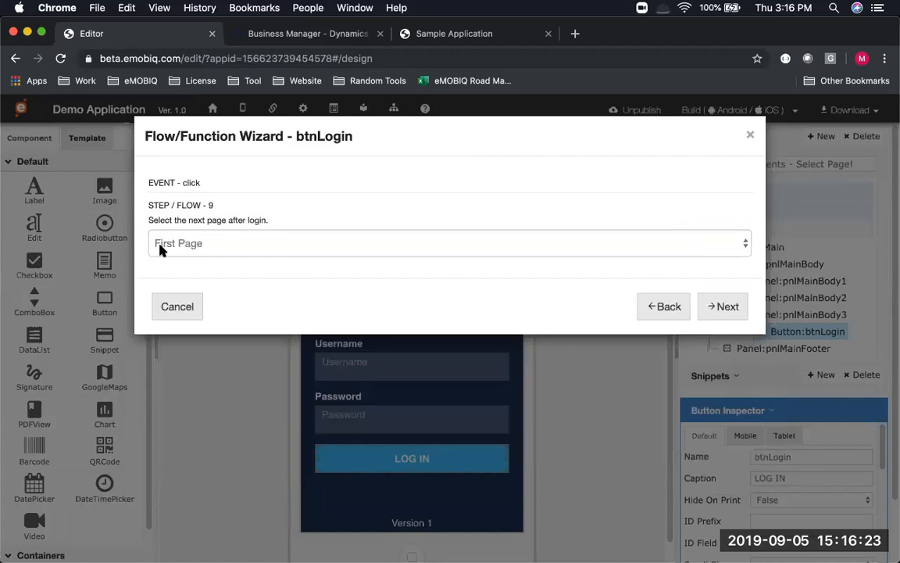
left_click(172, 249)
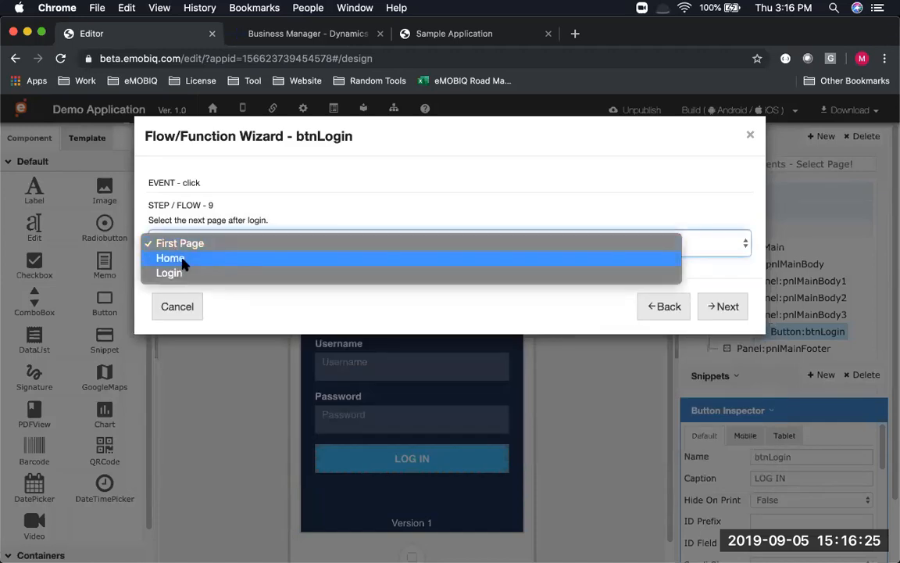
left_click(185, 262)
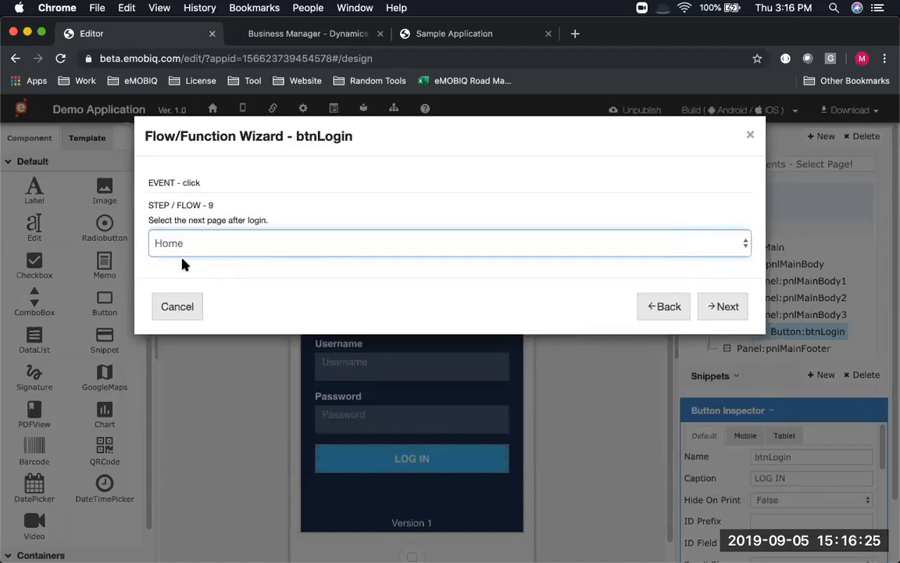
left_click(721, 307)
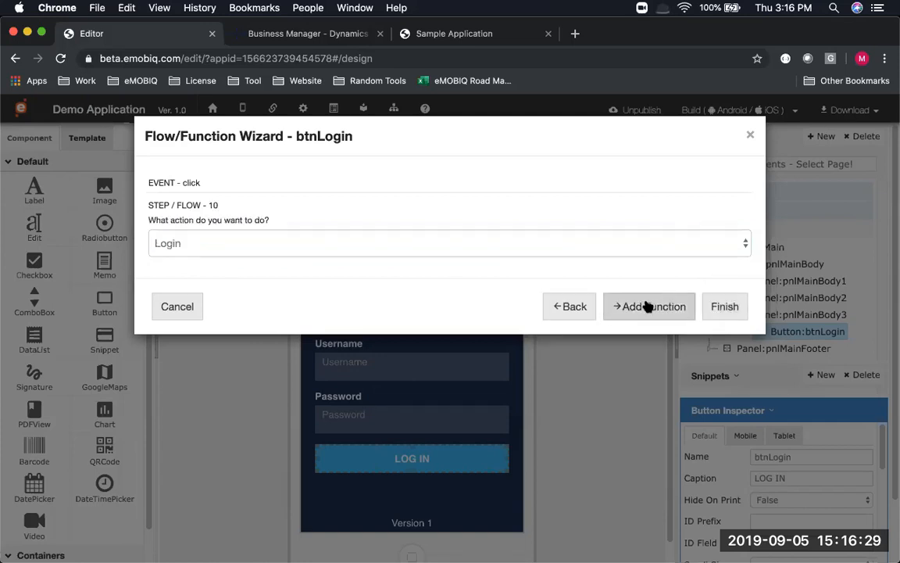
left_click(727, 307)
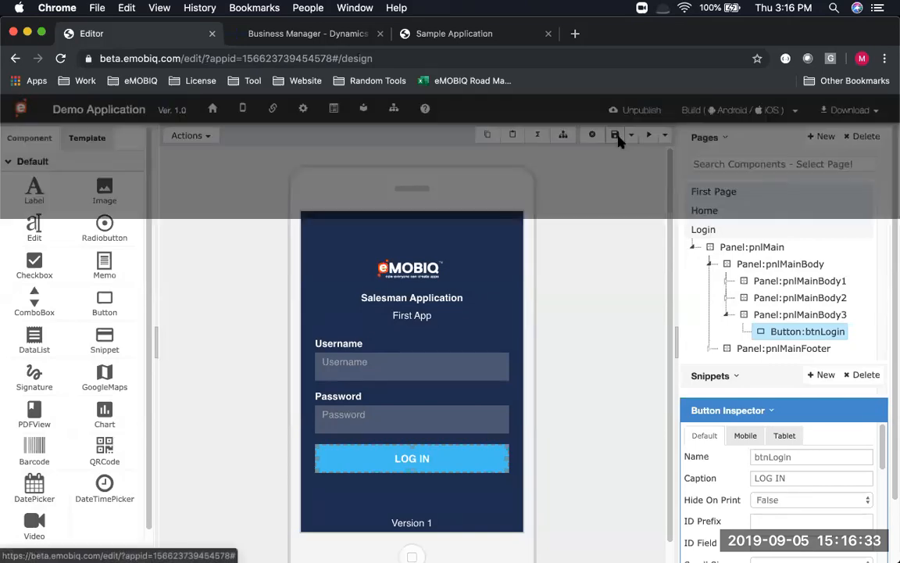
key("super+Tab")
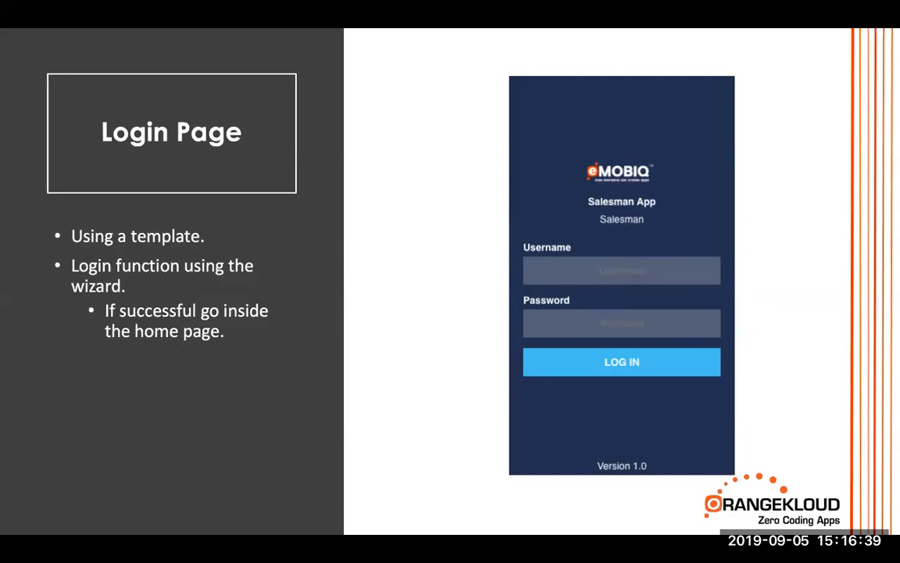
key("ctrl+Left")
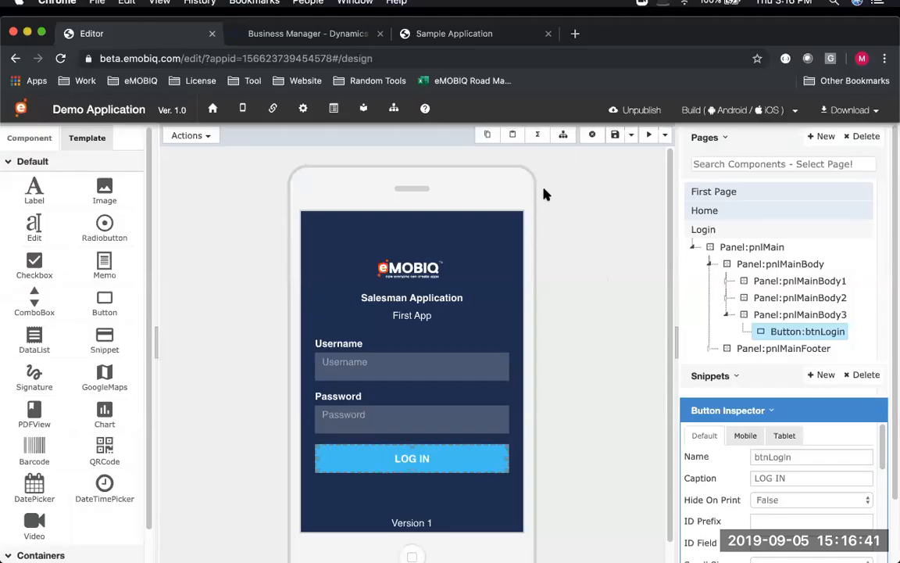
key("ctrl+Right")
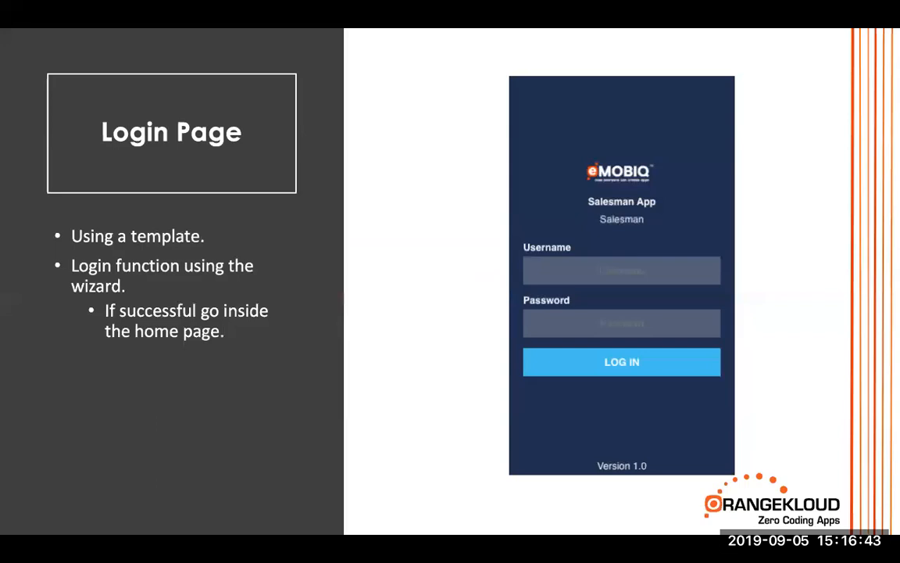
key("ctrl+Left")
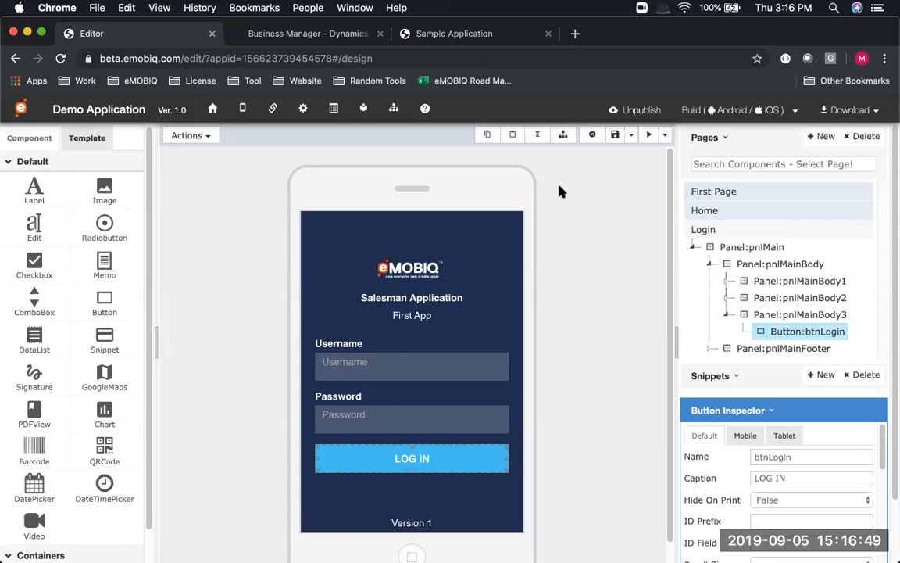
Save the Login page, set Login as the Application Default Page, and return to page design
left_click(615, 135)
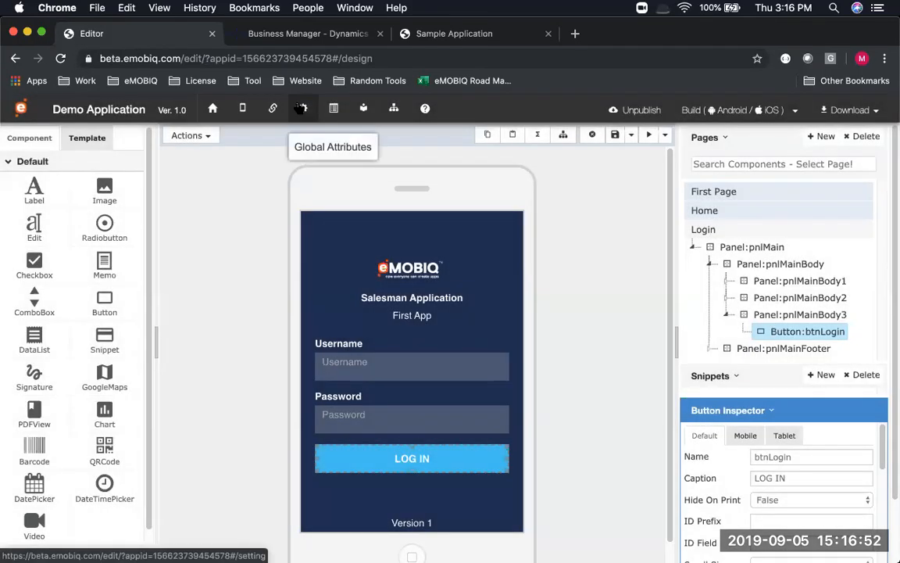
left_click(301, 108)
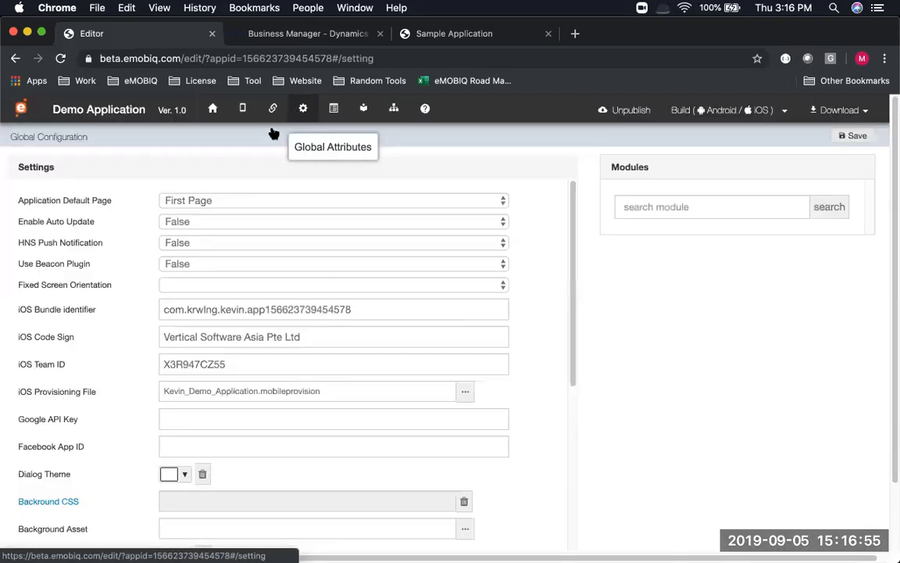
left_click(232, 201)
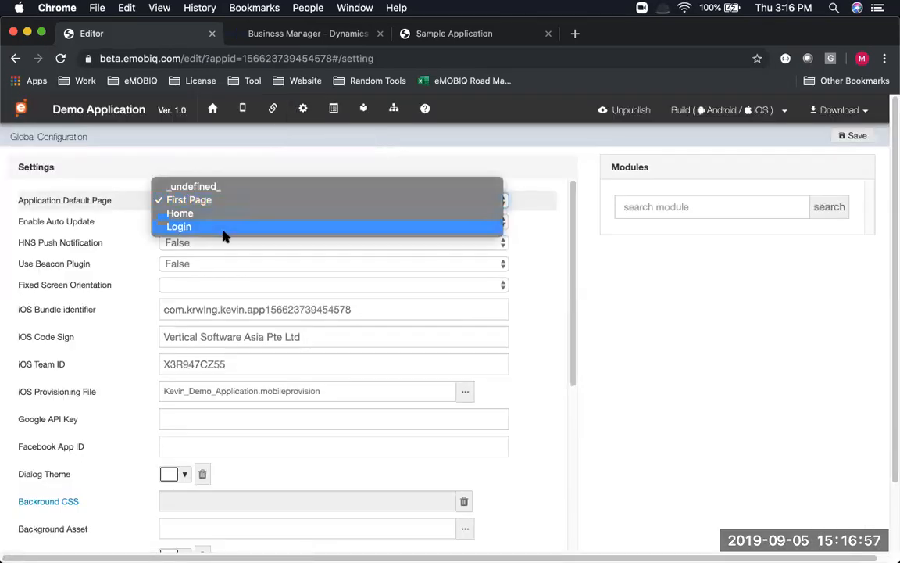
left_click(223, 226)
left_click(853, 136)
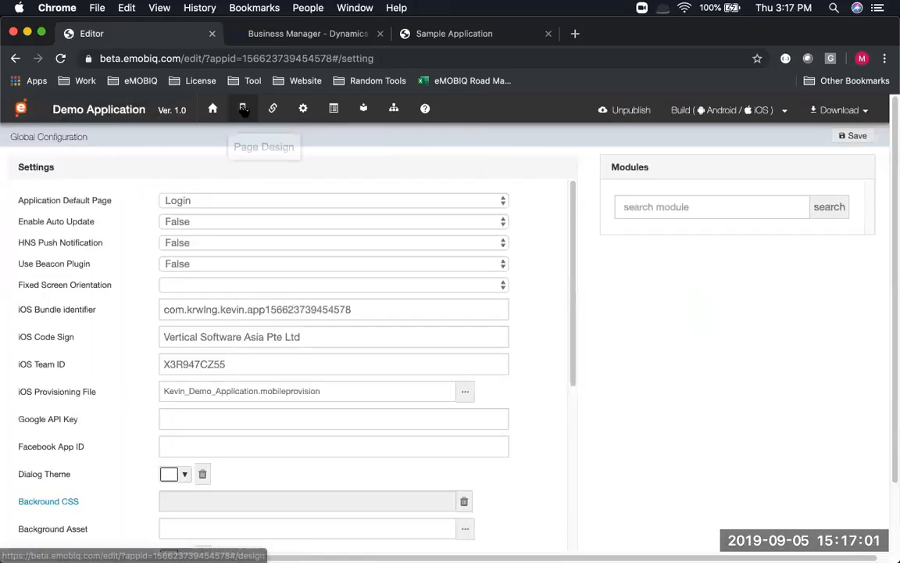
left_click(243, 110)
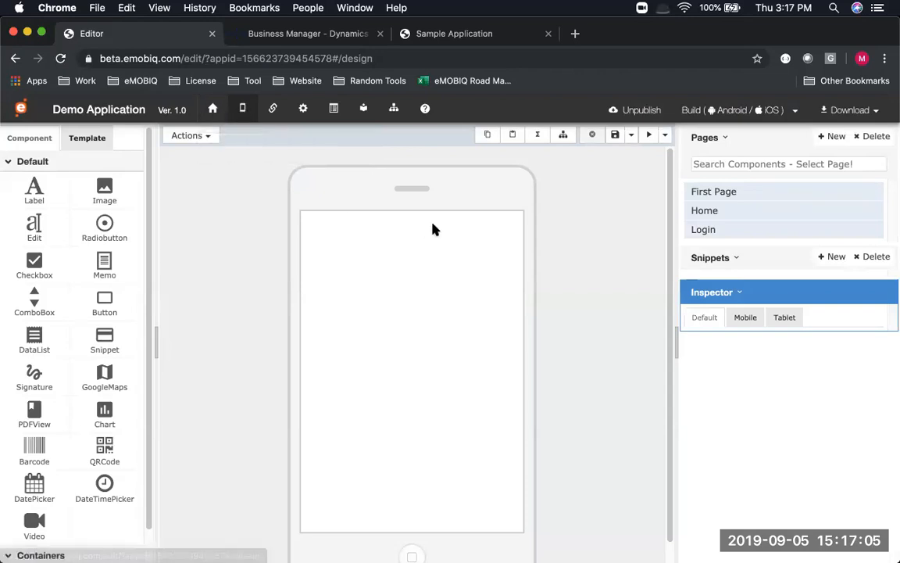
left_click(651, 136)
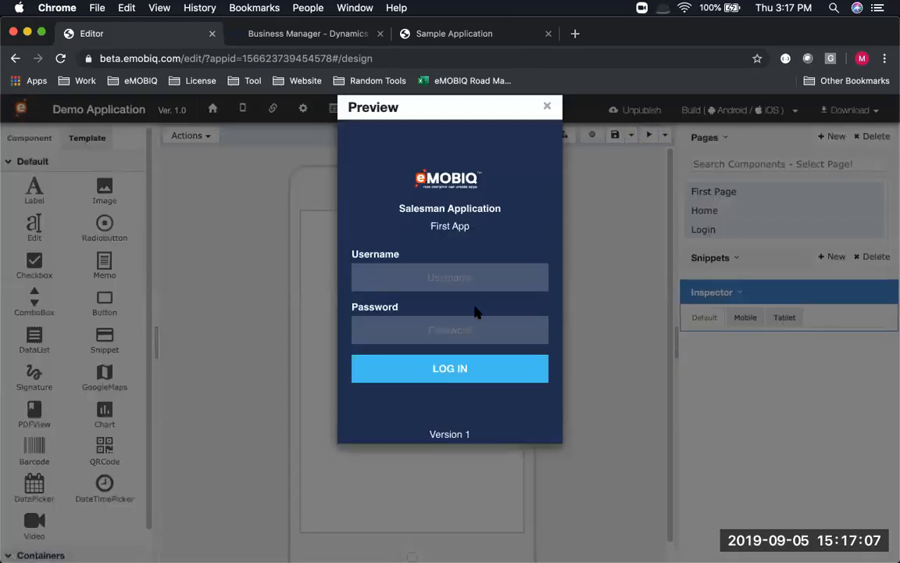
left_click(446, 271)
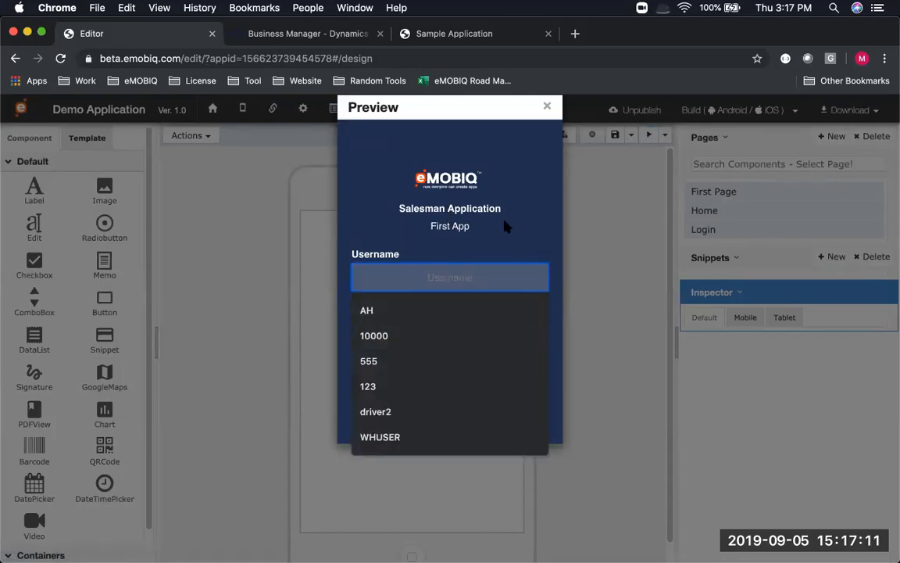
left_click(494, 309)
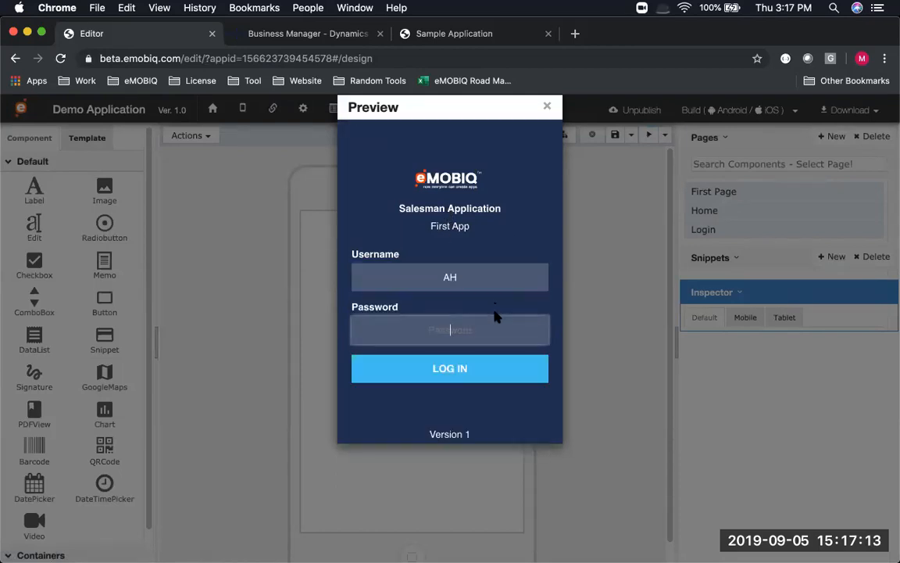
type("ah")
left_click(472, 368)
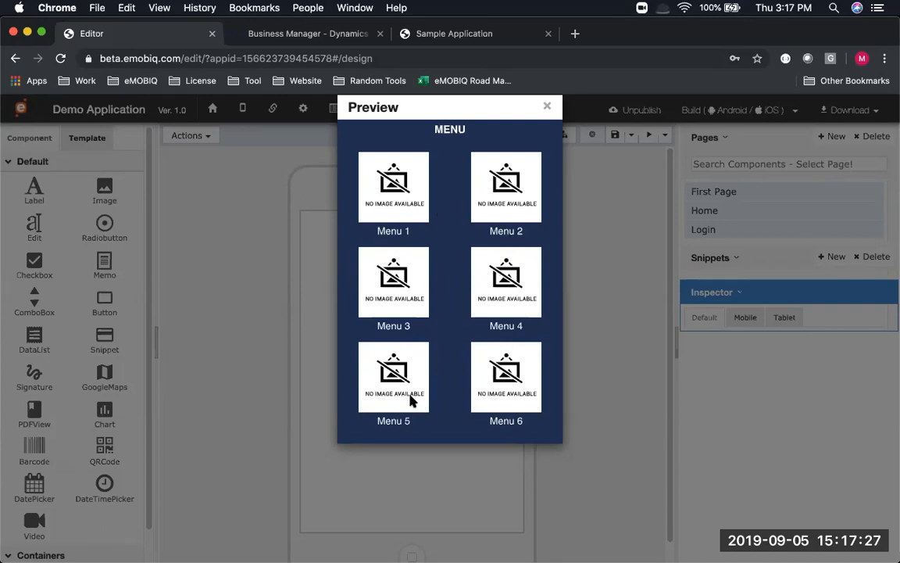
left_click(545, 107)
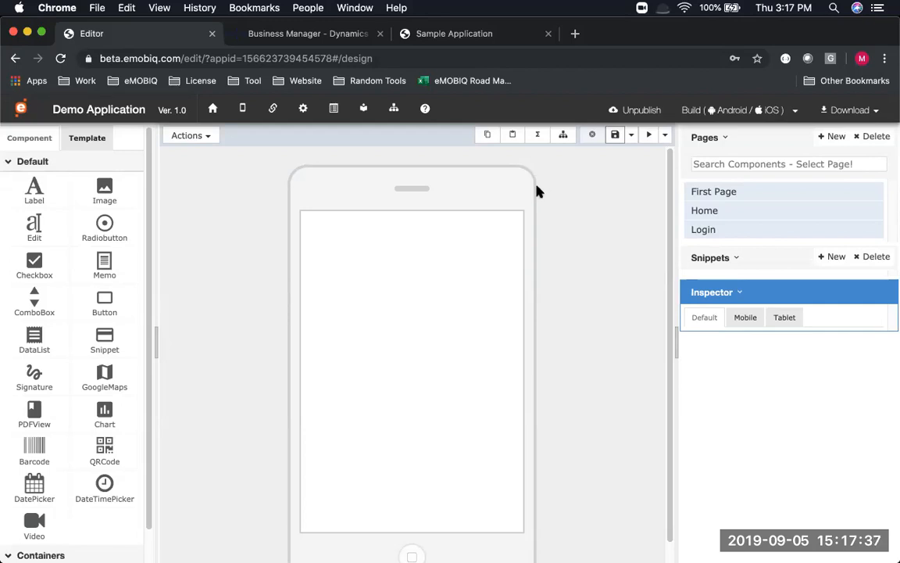
Advance the presentation to the Customer Listing Page slide, then return to the editor
key("super+Tab")
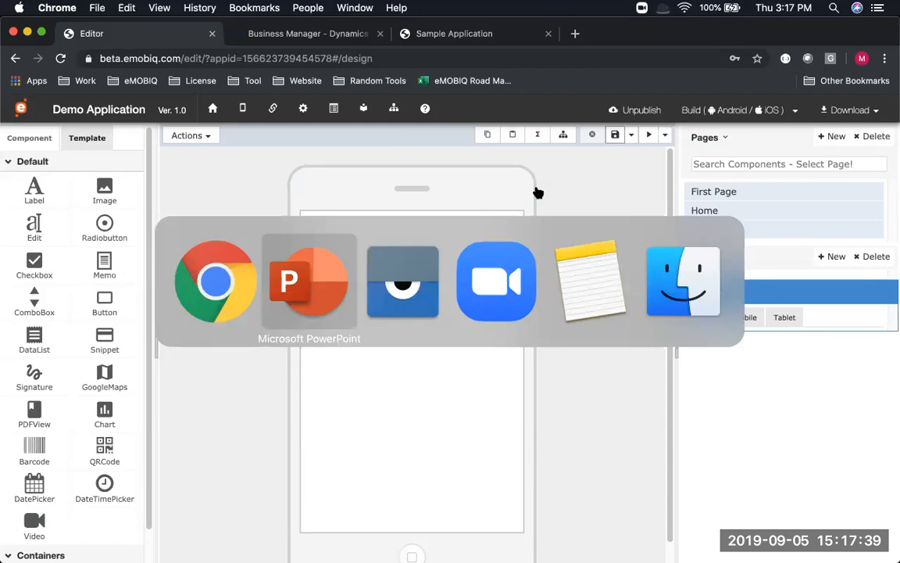
left_click(237, 337)
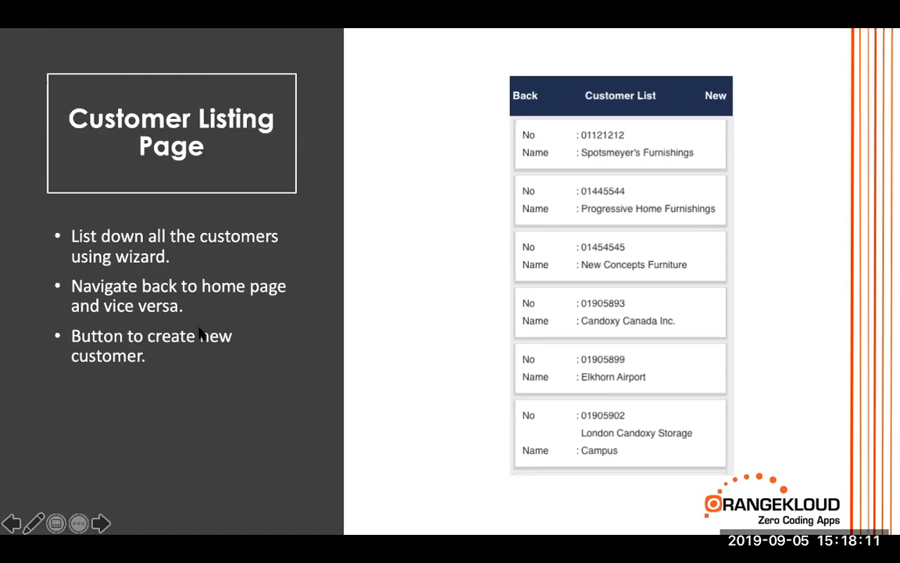
key("super+Tab")
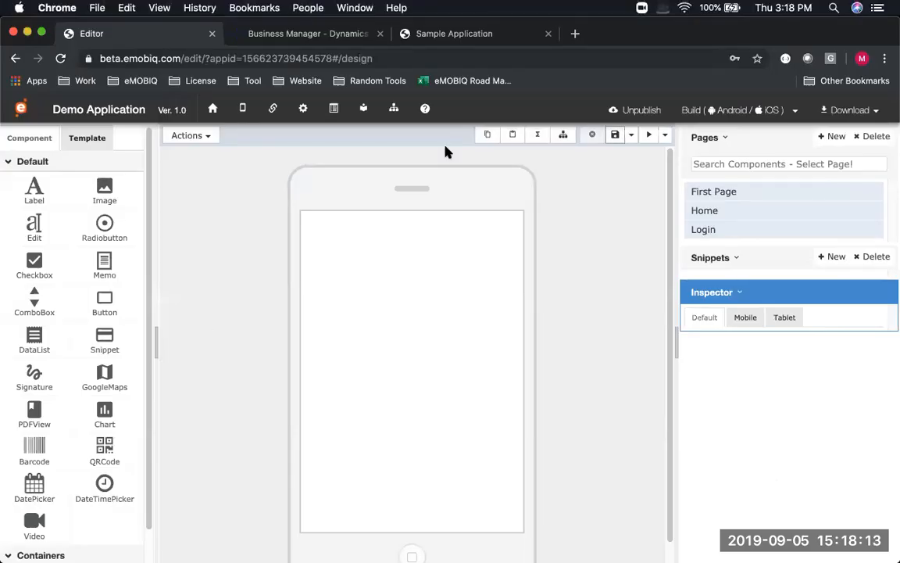
key("super+Tab")
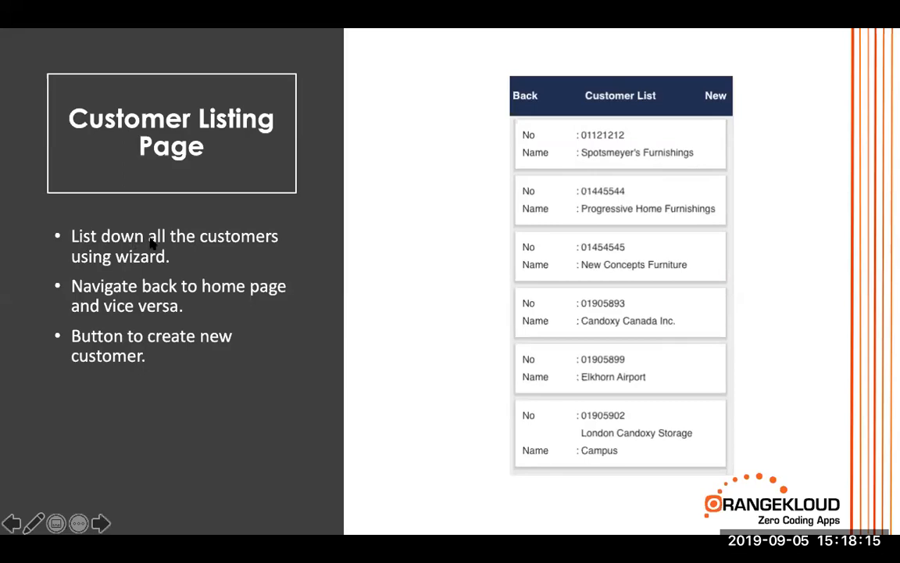
key("super+Tab")
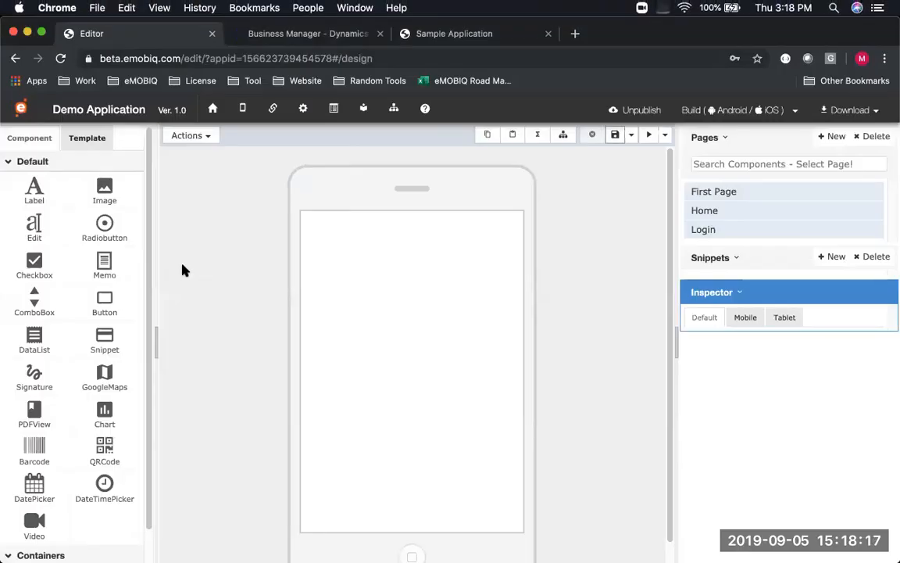
Start the new-page wizard with a Data Listing page type on the NAV connector
left_click(216, 135)
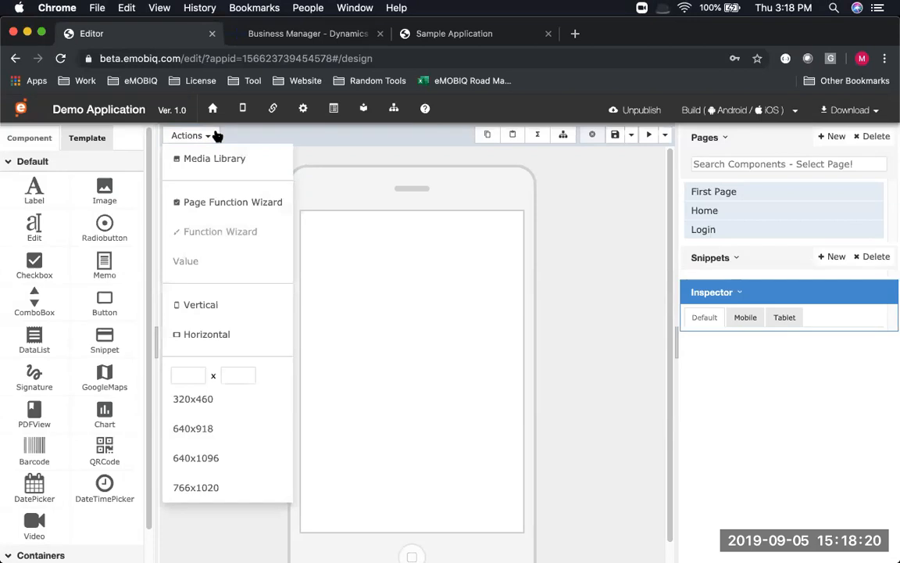
left_click(230, 204)
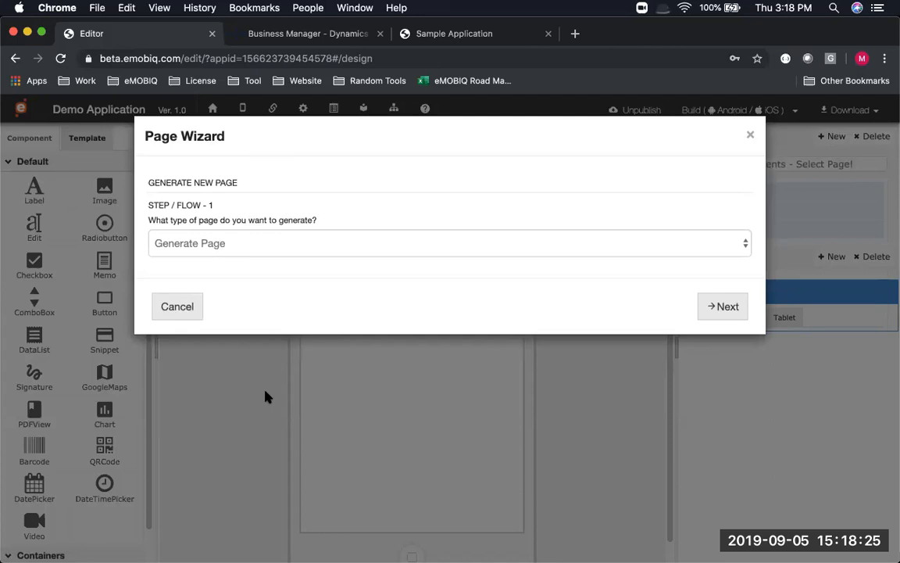
left_click(232, 245)
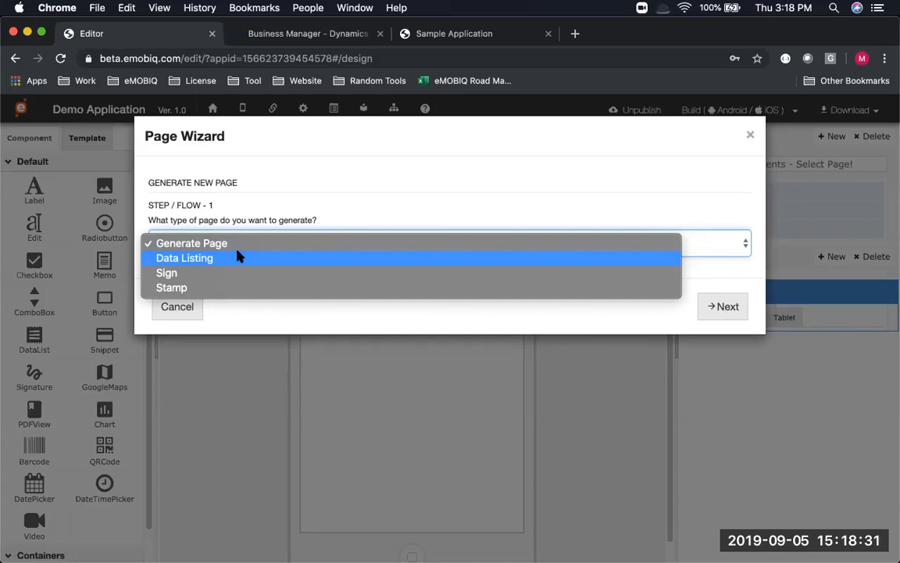
left_click(238, 258)
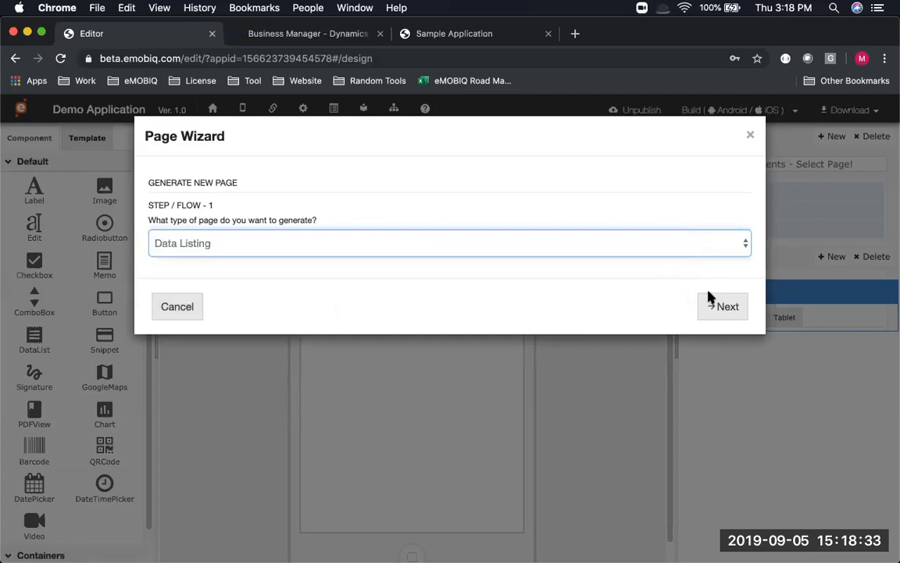
left_click(716, 305)
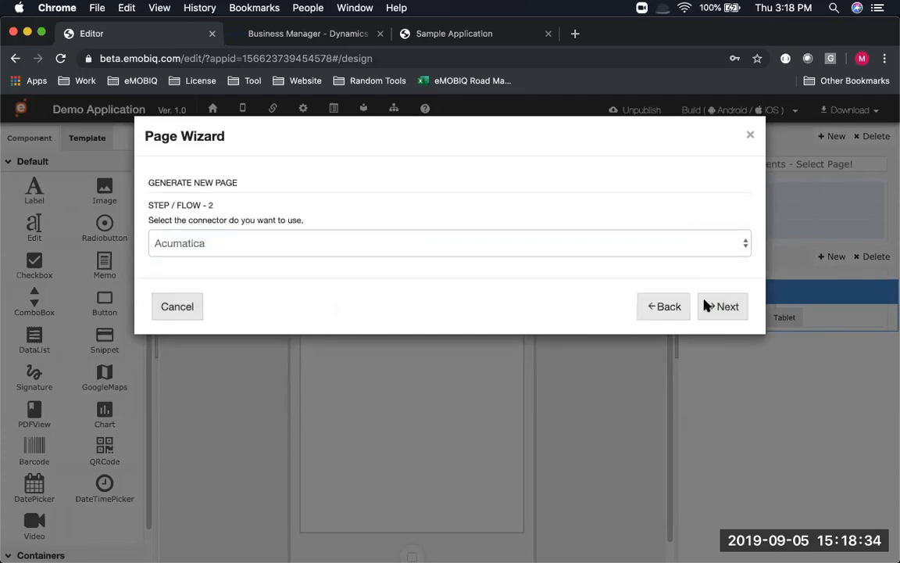
left_click(265, 246)
left_click(264, 278)
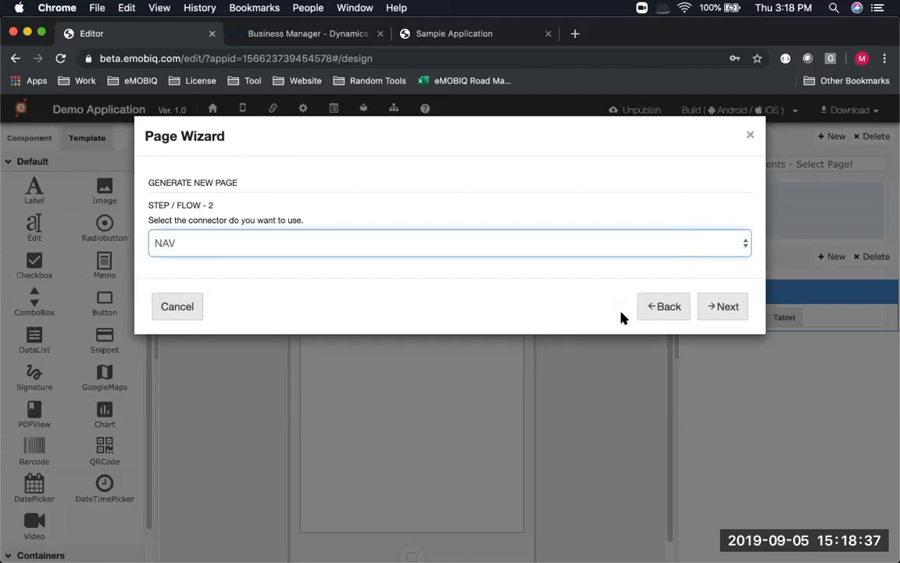
left_click(734, 314)
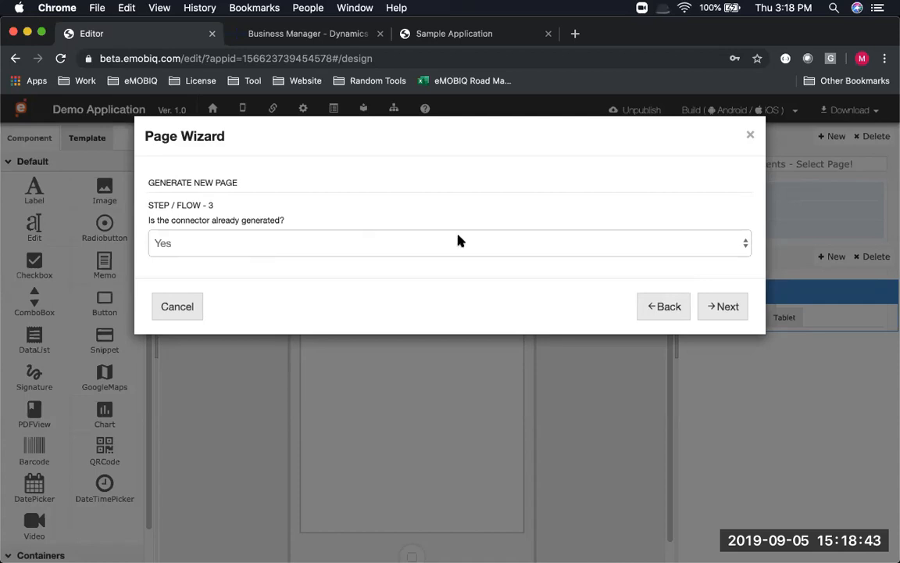
Keep the only NAV connector address and choose OK365_Customer_List as the data service
left_click(718, 307)
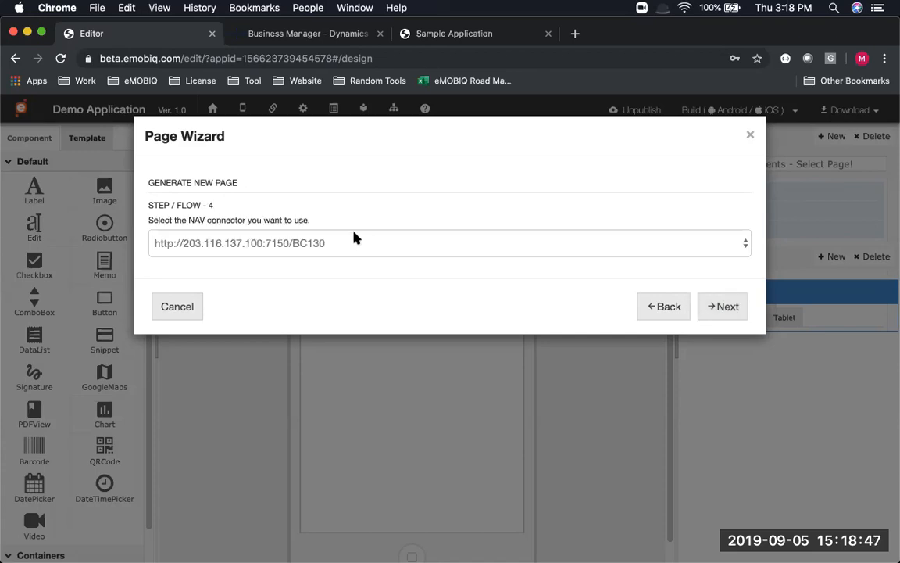
left_click(316, 249)
left_click(319, 244)
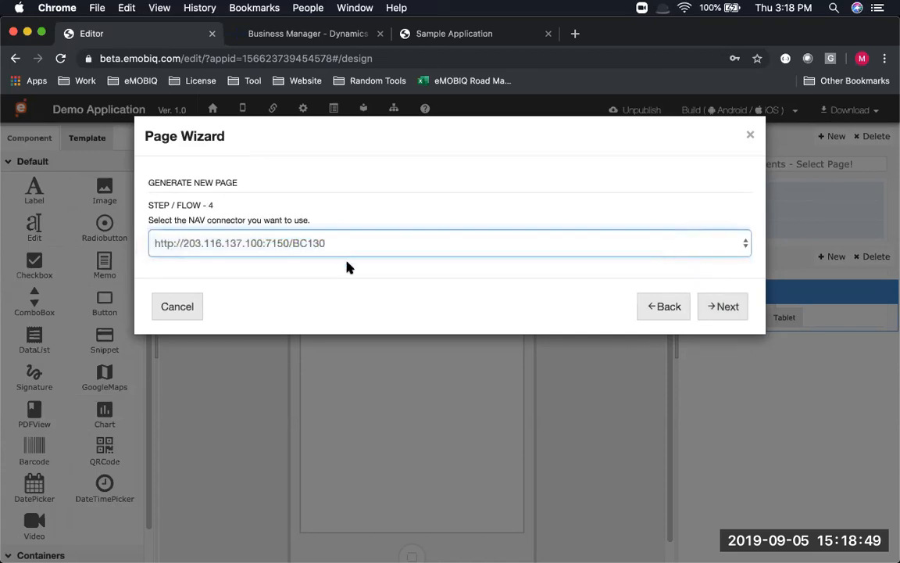
left_click(721, 306)
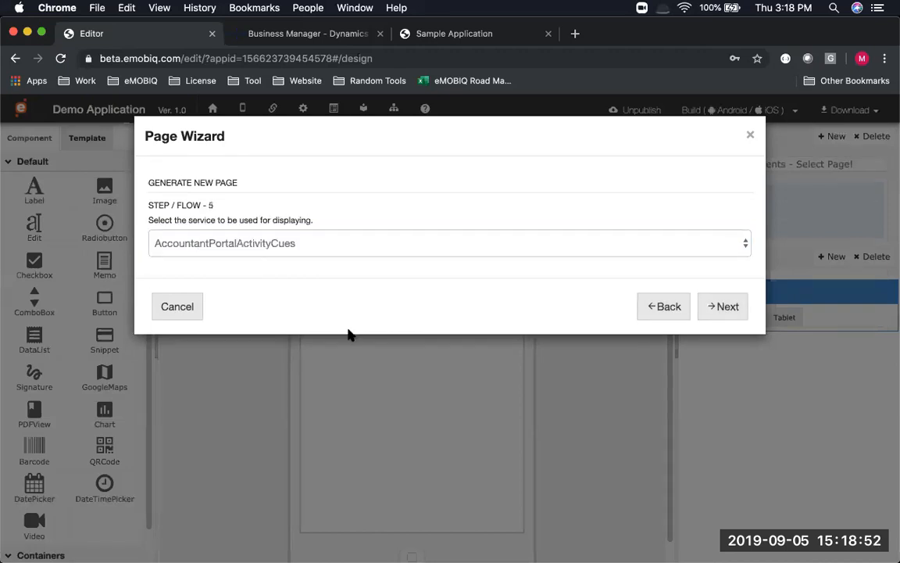
left_click(303, 242)
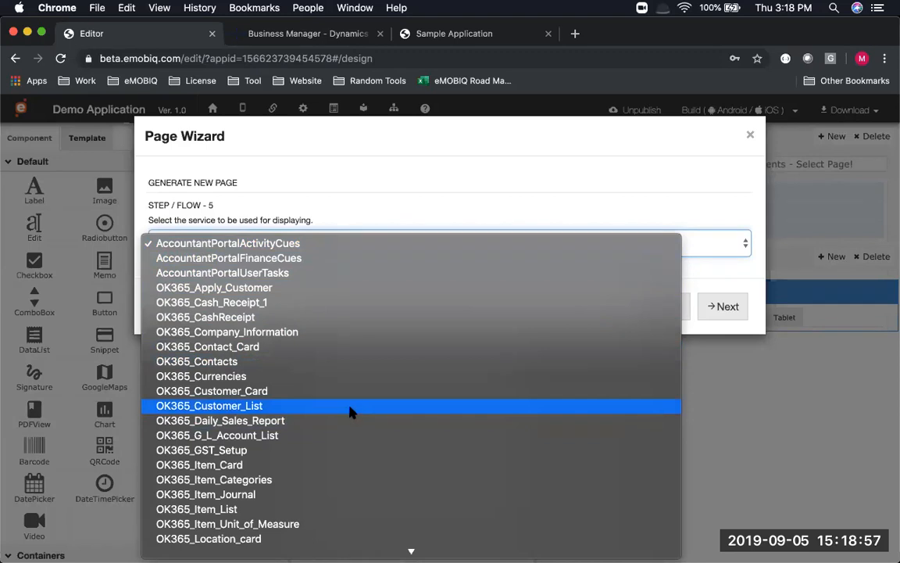
left_click(305, 406)
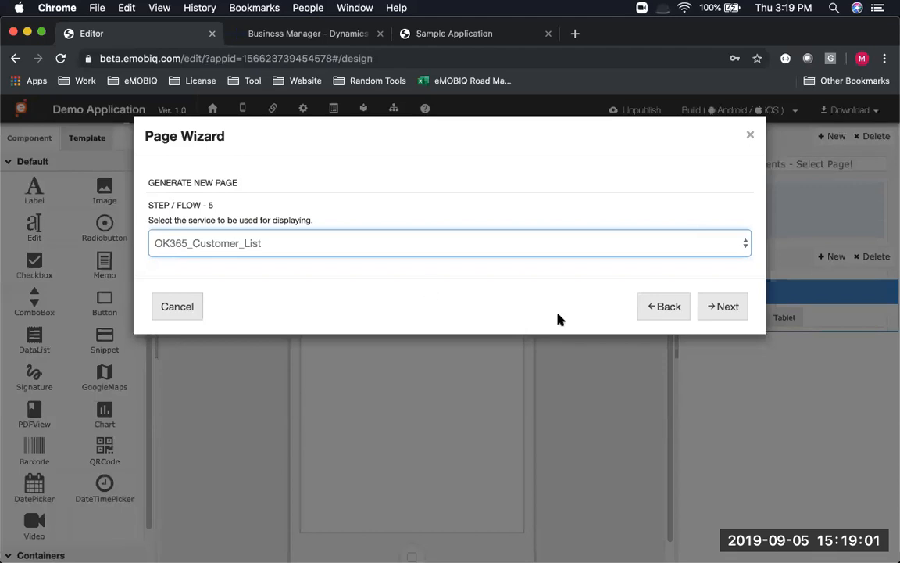
left_click(725, 313)
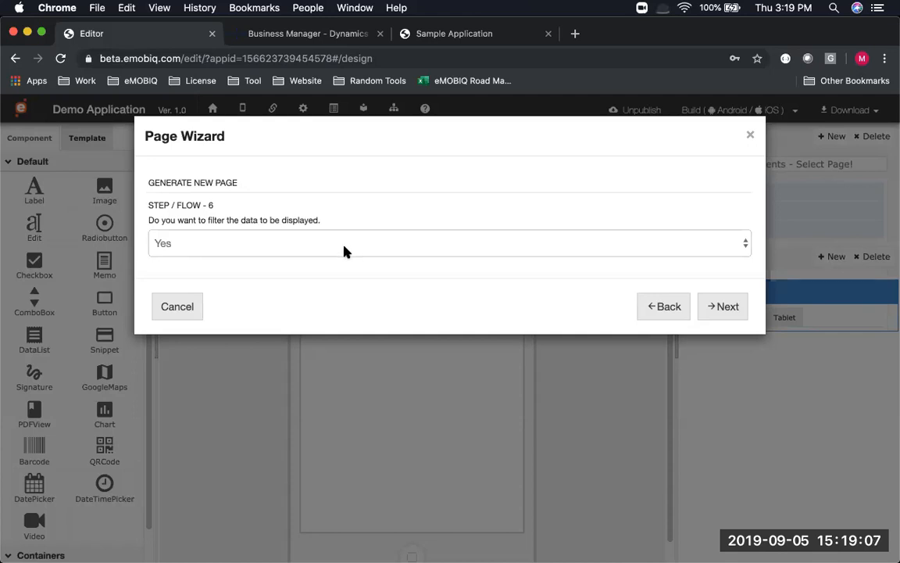
Skip data filtering and display two fields, No and Name
left_click(345, 250)
left_click(348, 256)
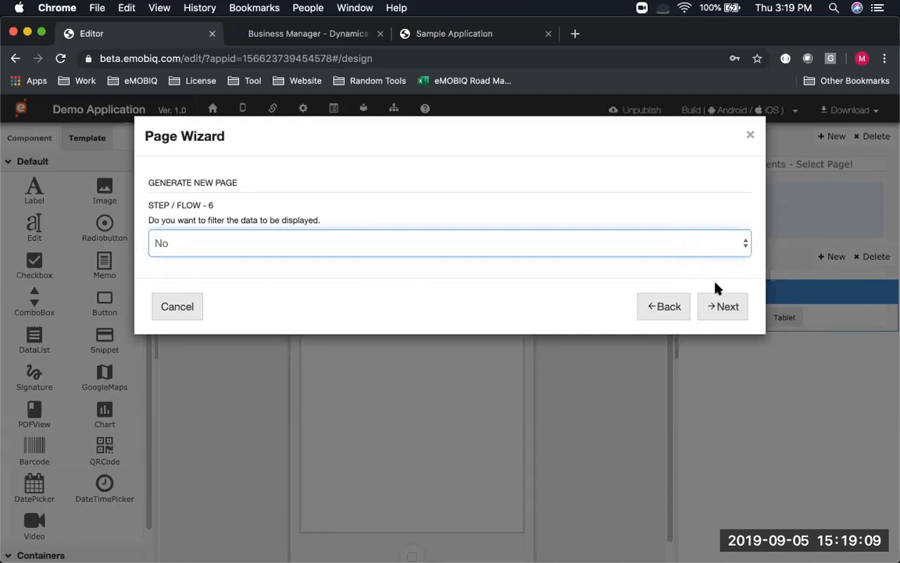
left_click(721, 305)
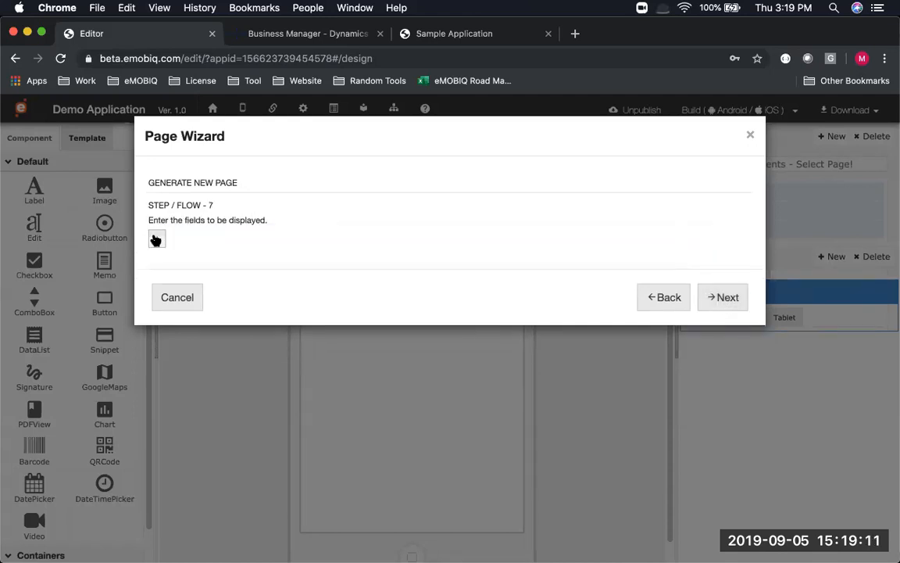
left_click(155, 239)
left_click(156, 238)
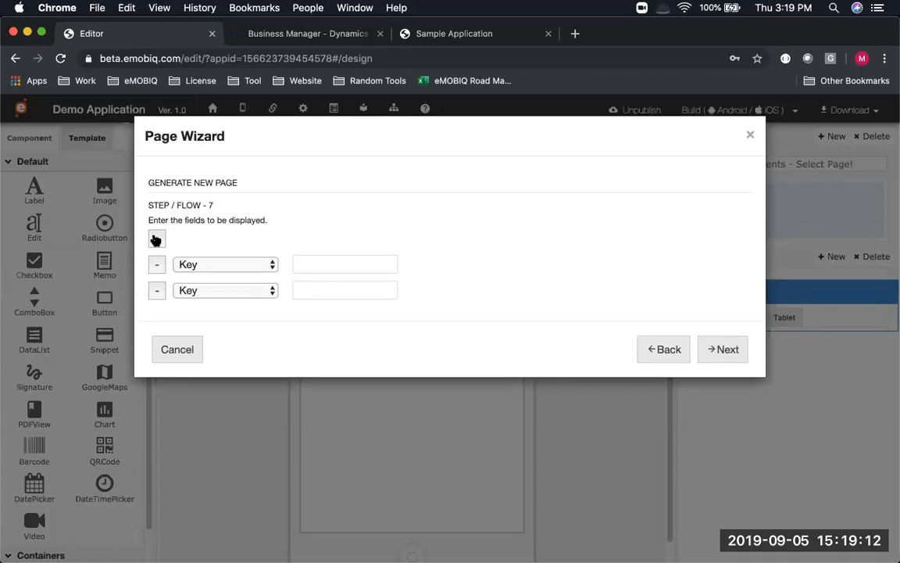
left_click(207, 267)
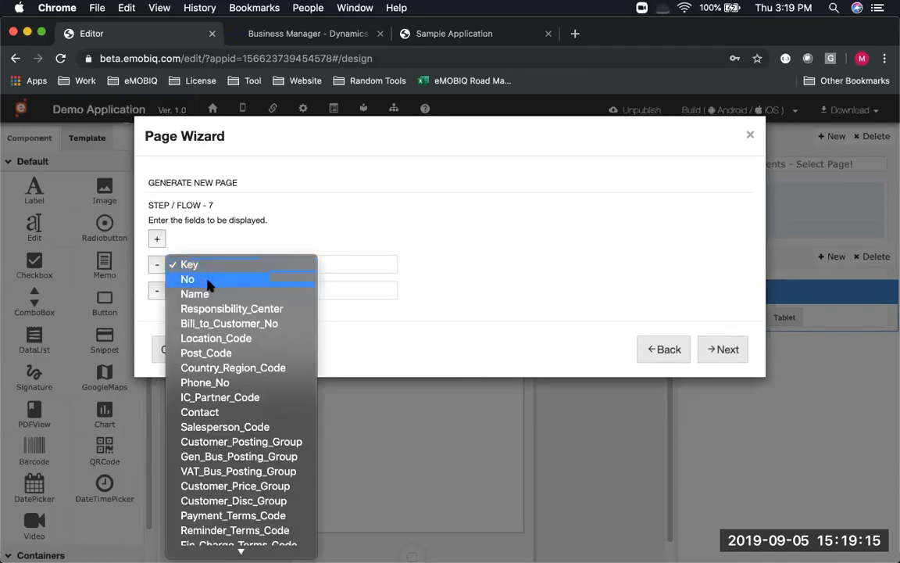
left_click(207, 280)
left_click(201, 290)
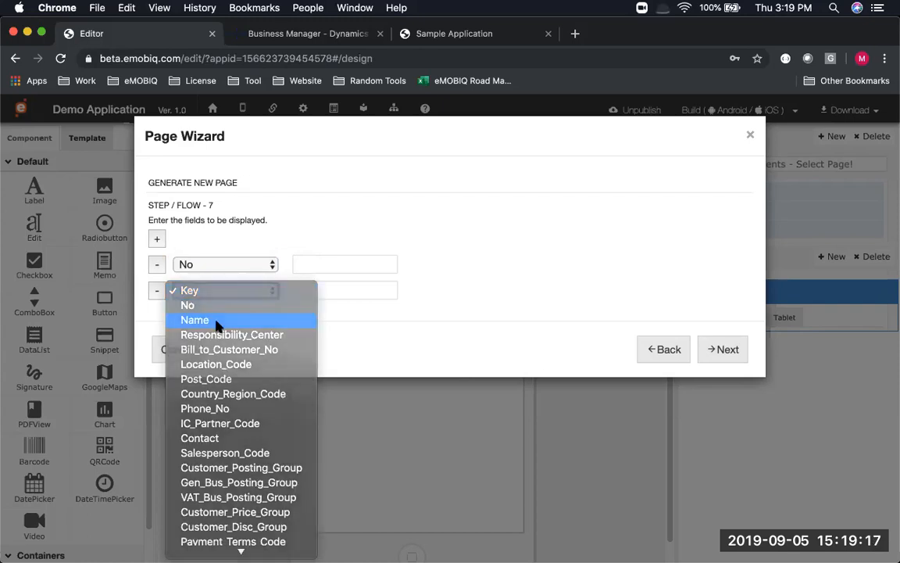
left_click(217, 320)
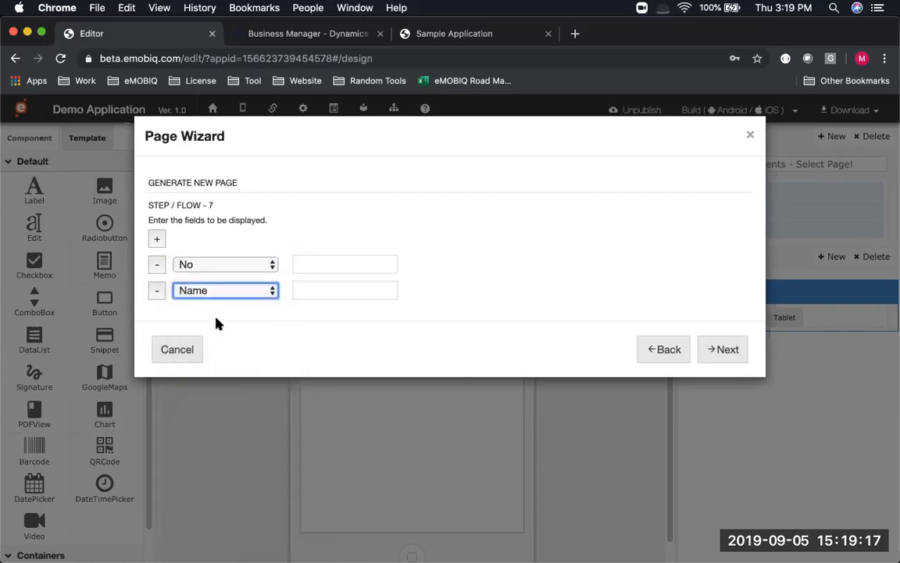
Caption the displayed fields NO and Name
left_click(304, 269)
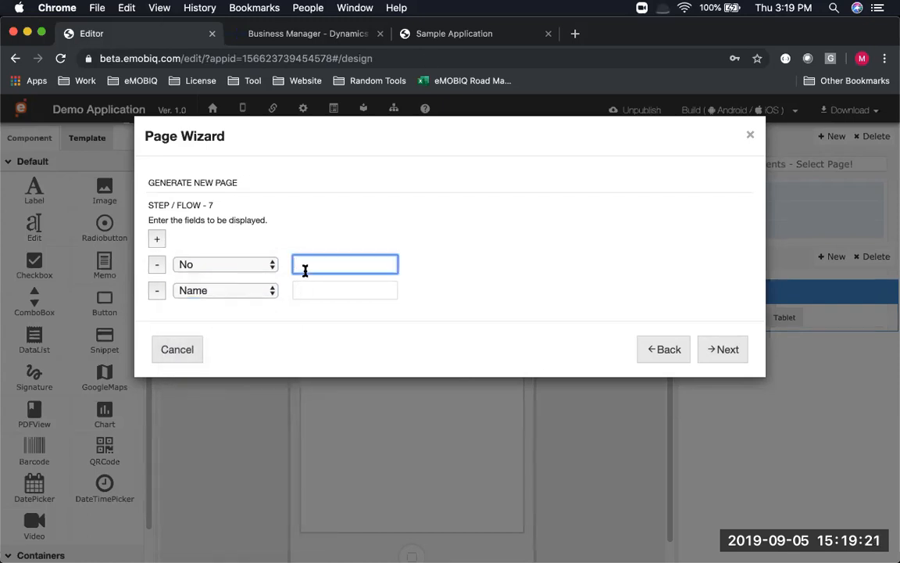
type("NO")
key("Tab")
key("Tab")
key("Tab")
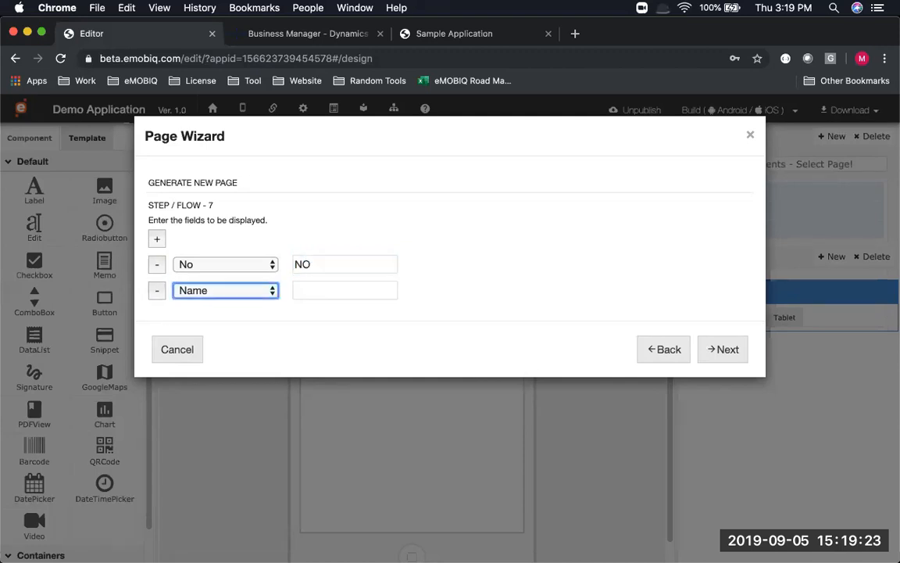
type("Name")
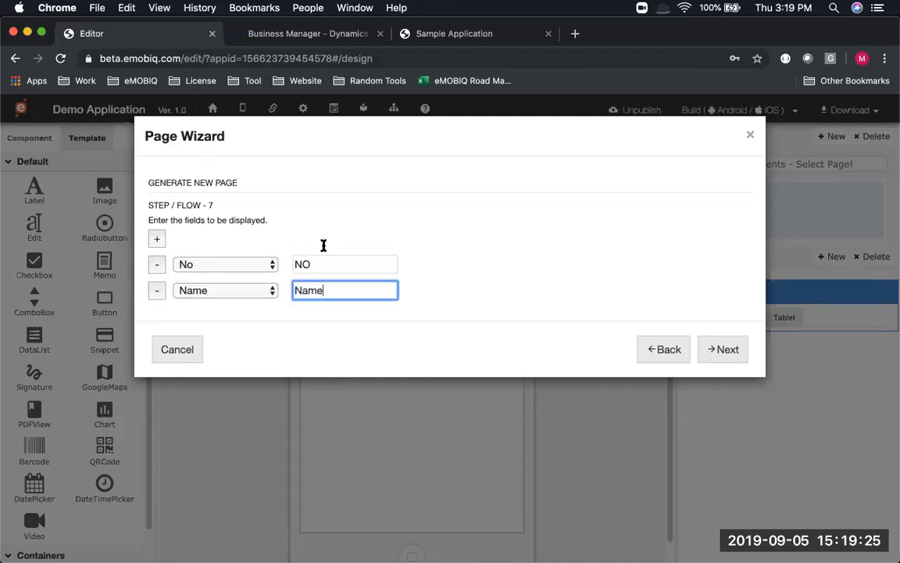
left_click(735, 348)
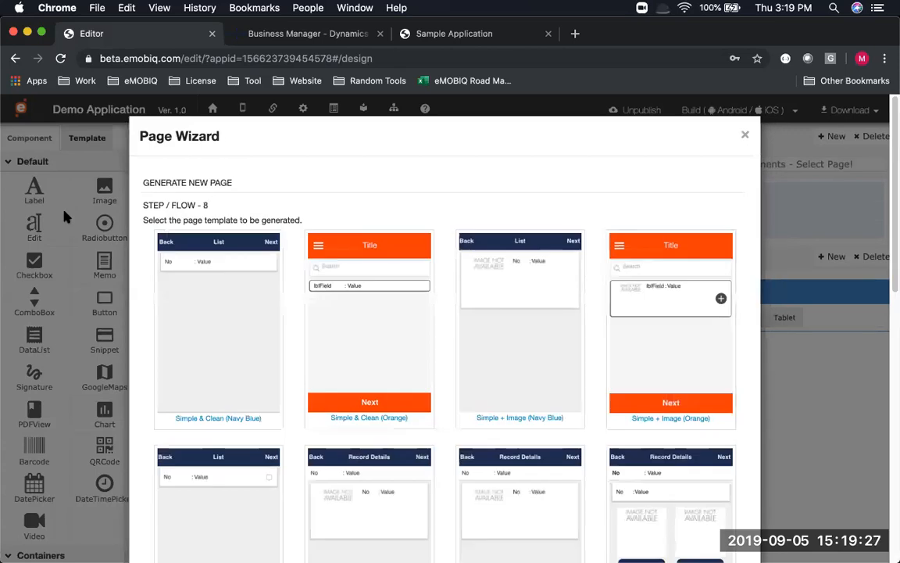
Use the Simple & Clean (Navy Blue) template and title the page Customer List
scroll(300, 259, "down", 5)
scroll(293, 258, "down", 5)
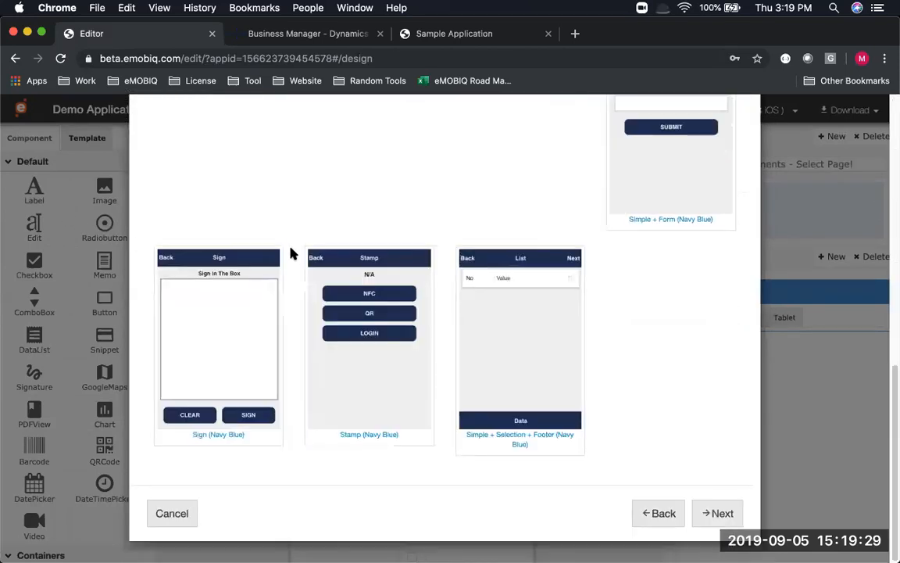
scroll(258, 265, "up", 10)
left_click(219, 313)
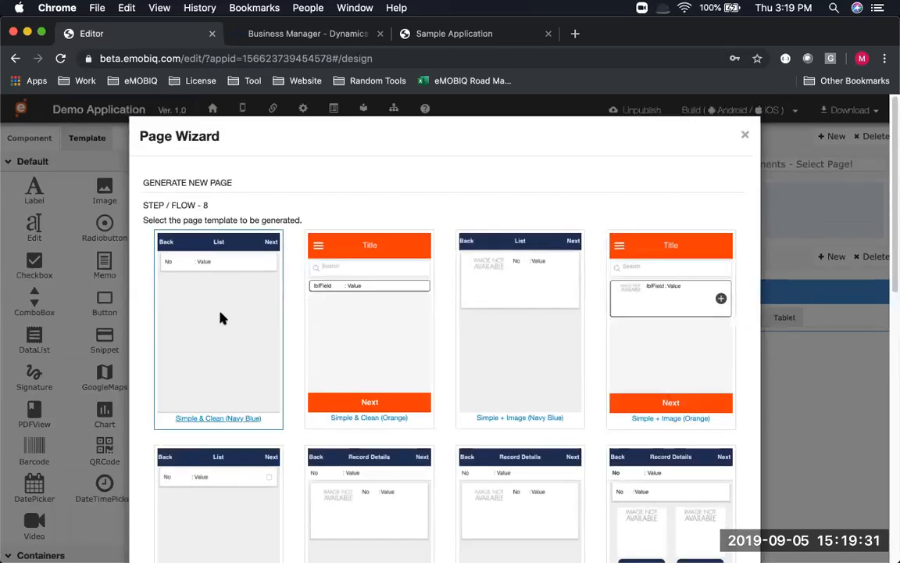
scroll(568, 469, "down", 10)
left_click(695, 512)
left_click(325, 239)
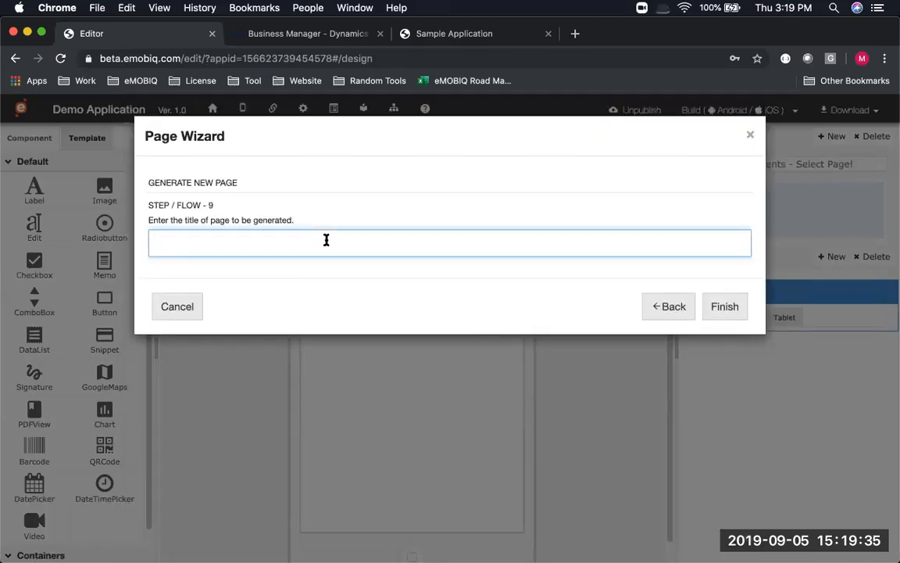
type("Customer List")
Finish generating the Customer List page, open it and save it
left_click(738, 308)
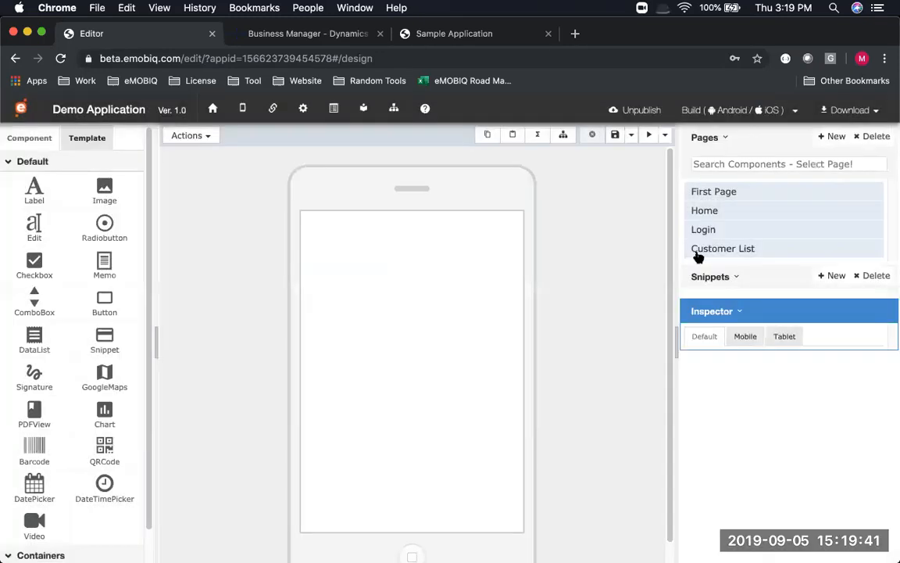
left_click(705, 254)
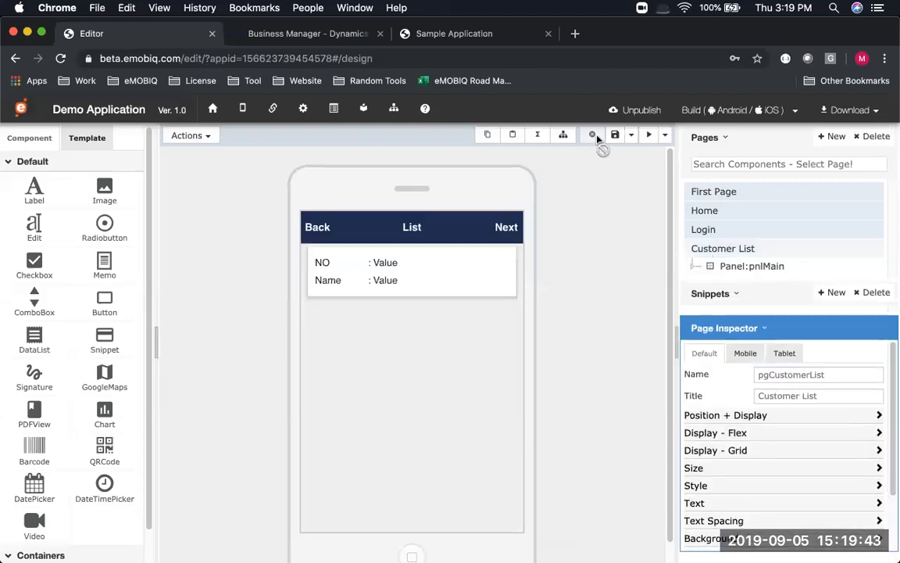
left_click(616, 136)
key("super+Tab")
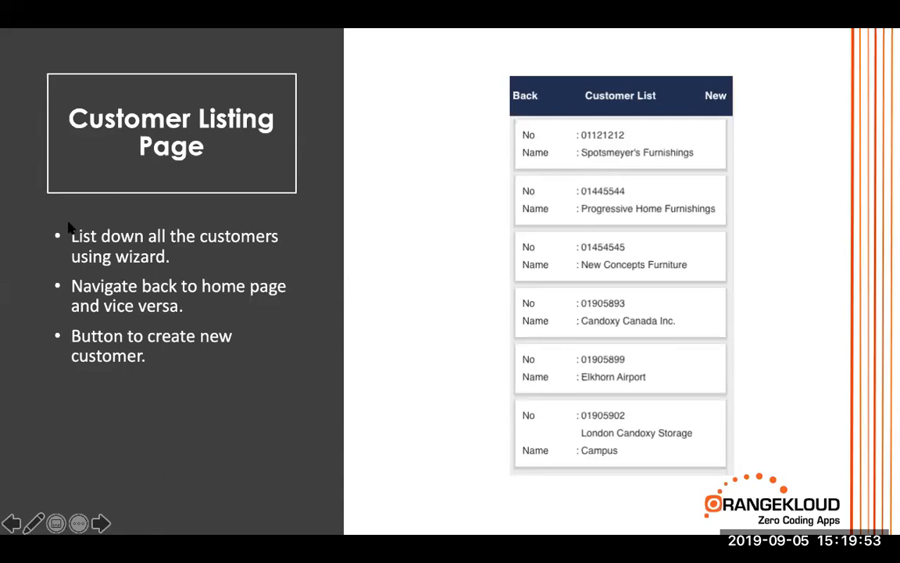
key("super+Tab")
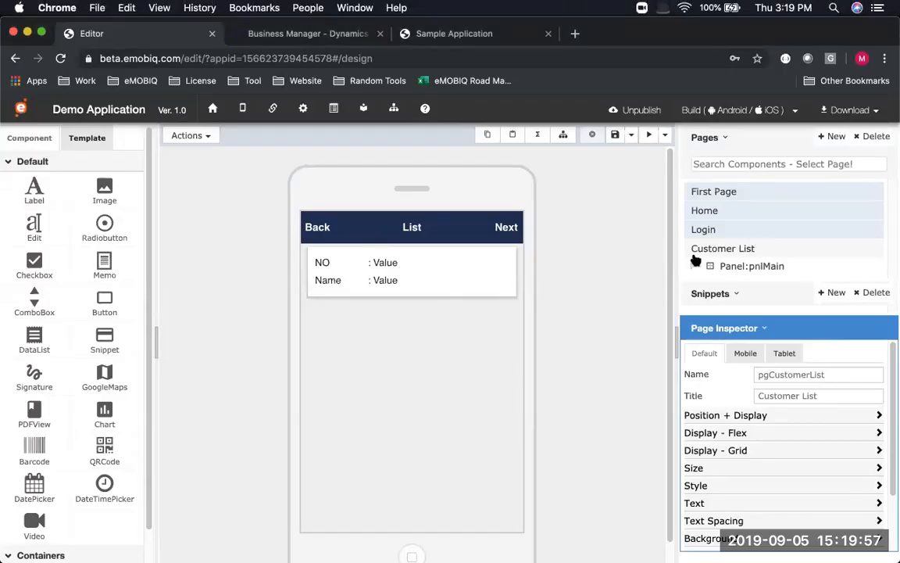
On the Home page, rename the Menu 1 tile to Customer List and select its panel pnlMainBody1Left
left_click(721, 209)
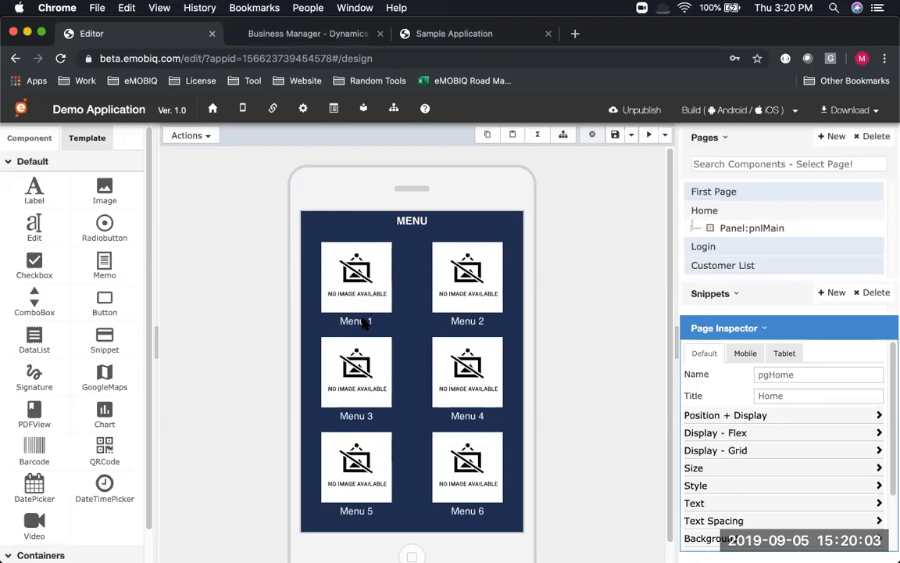
left_click(363, 323)
double_click(360, 321)
type("Cu")
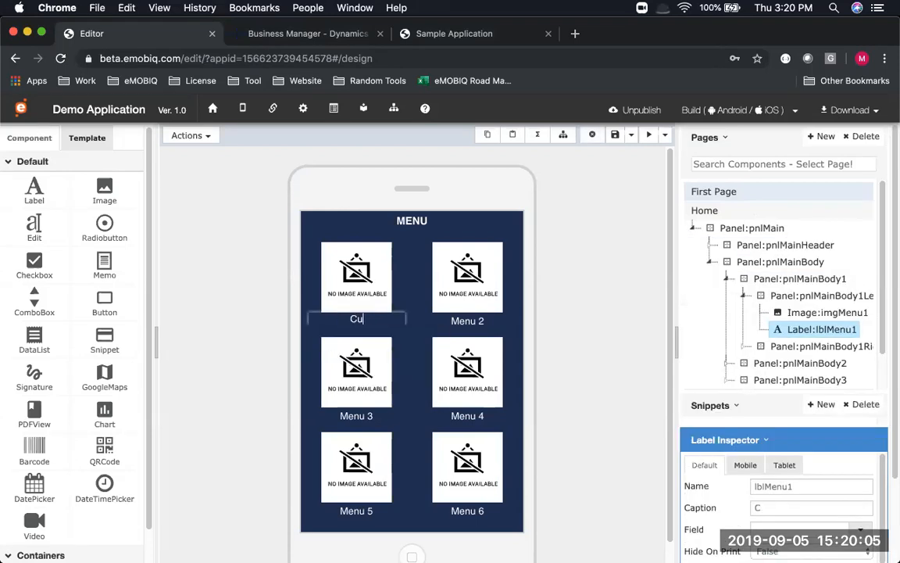
type("stomer List")
key("Return")
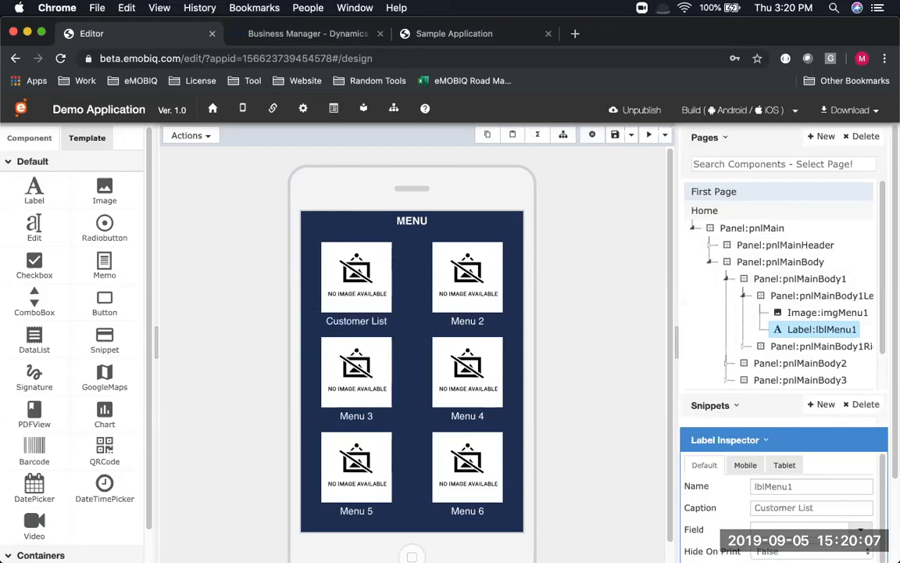
left_click(793, 297)
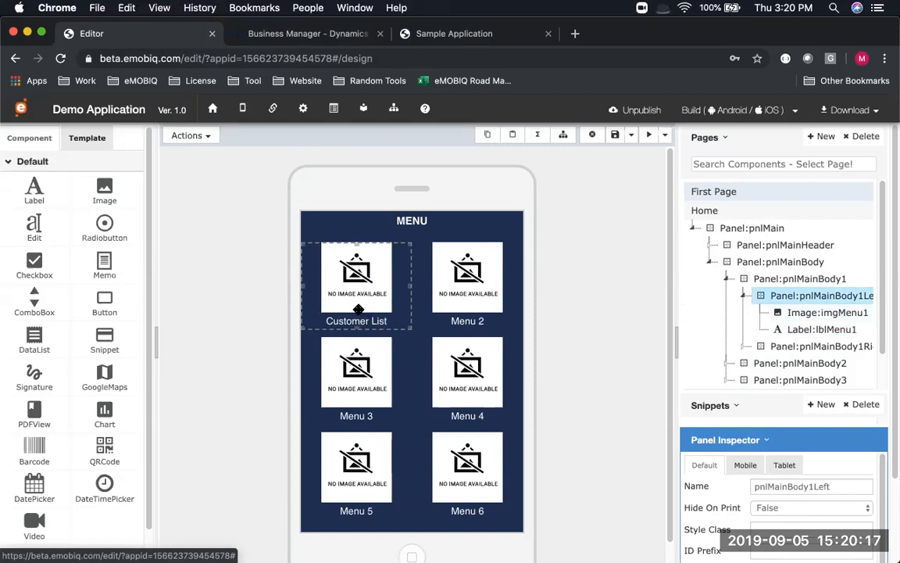
Start a click event flow on the menu panel with a Basic Function action
left_click(210, 136)
left_click(218, 233)
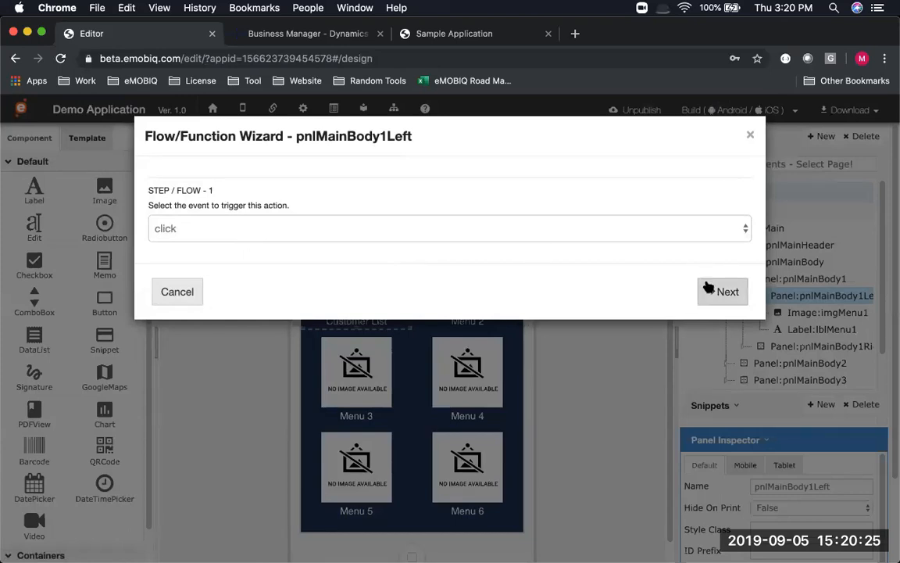
left_click(707, 291)
left_click(221, 243)
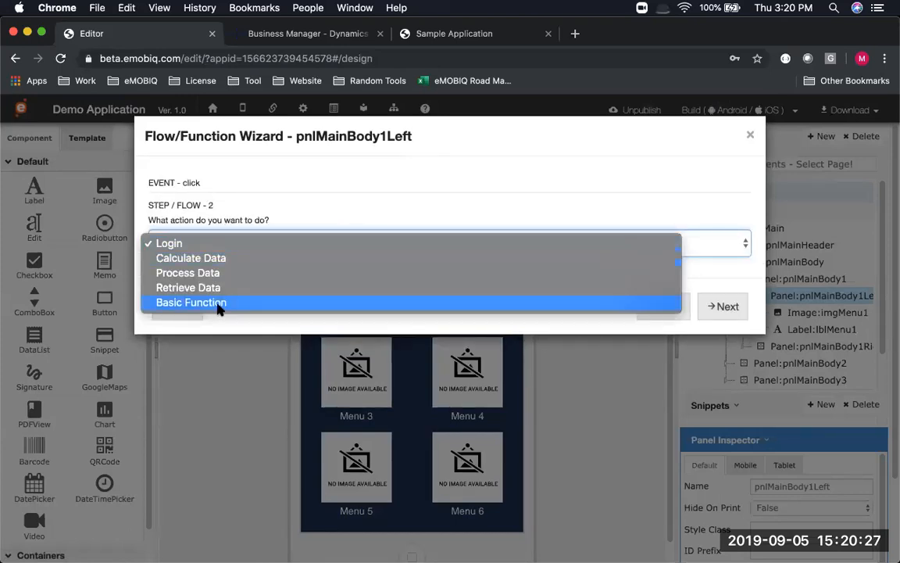
left_click(221, 305)
left_click(713, 306)
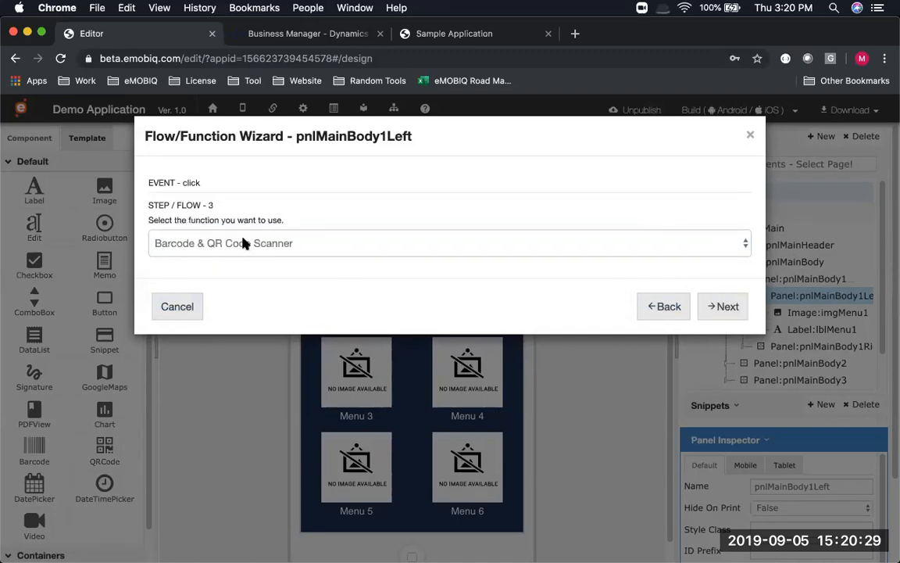
Set the flow to Go To Page with Customer List as the destination, and finish
left_click(243, 242)
left_click(196, 288)
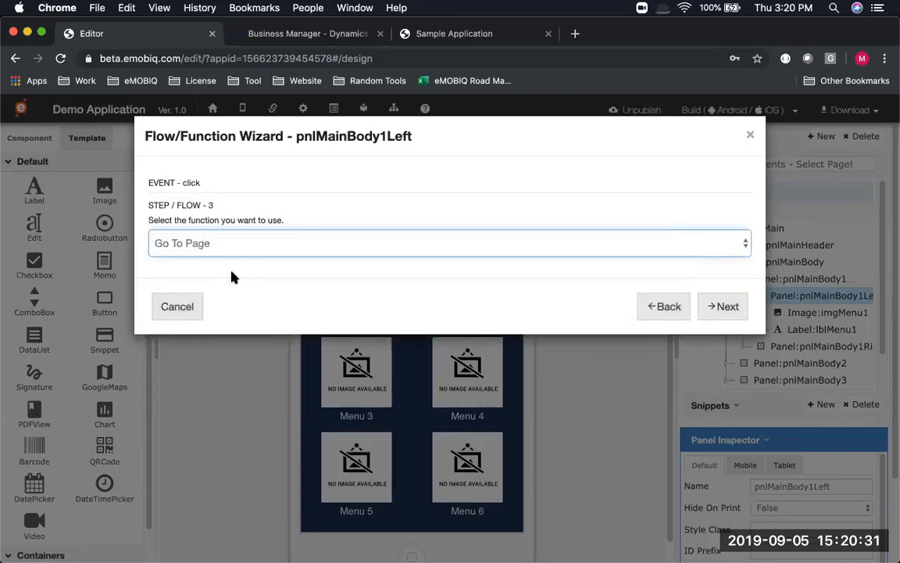
left_click(725, 306)
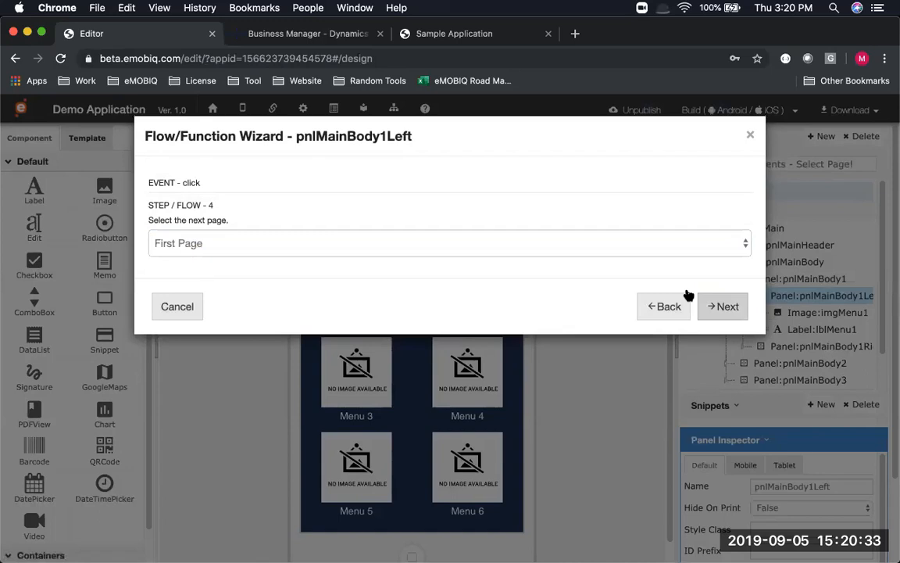
left_click(227, 243)
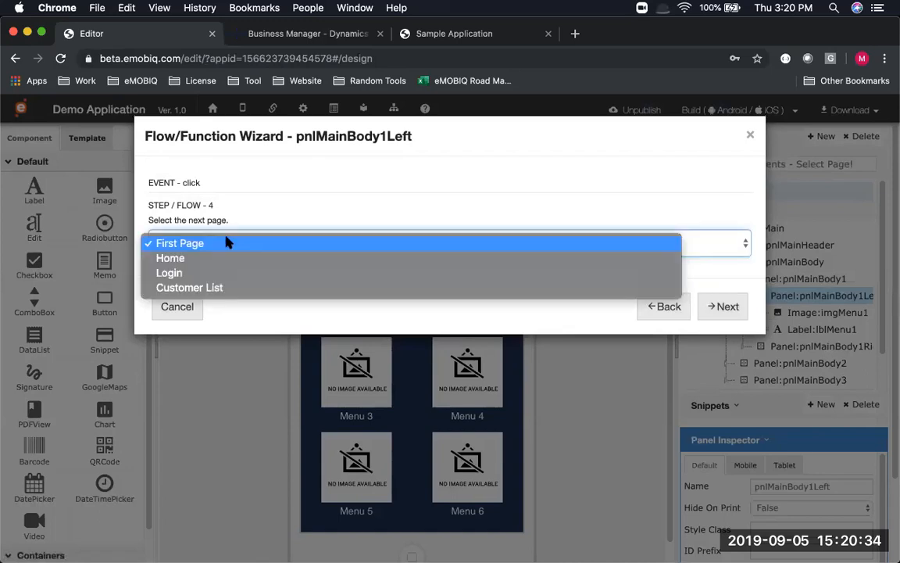
left_click(229, 288)
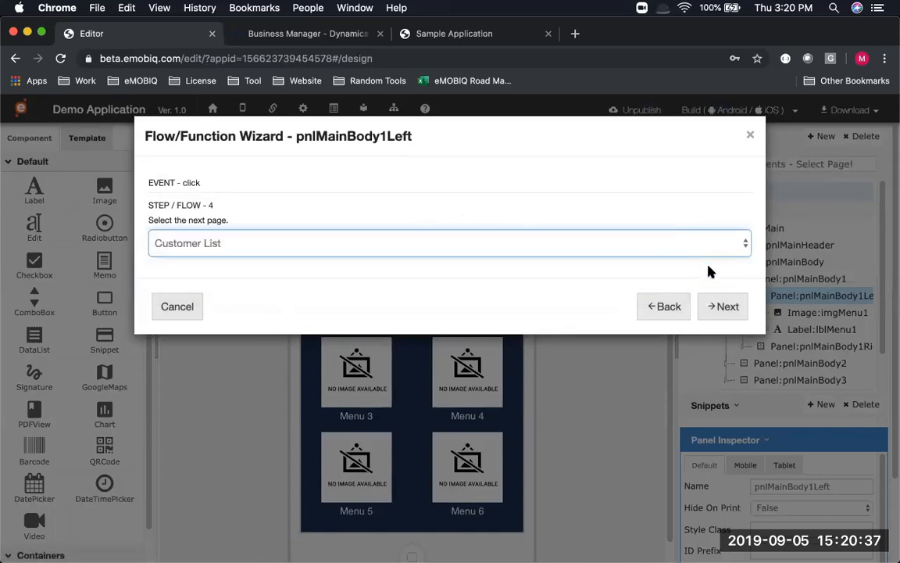
left_click(725, 307)
left_click(727, 308)
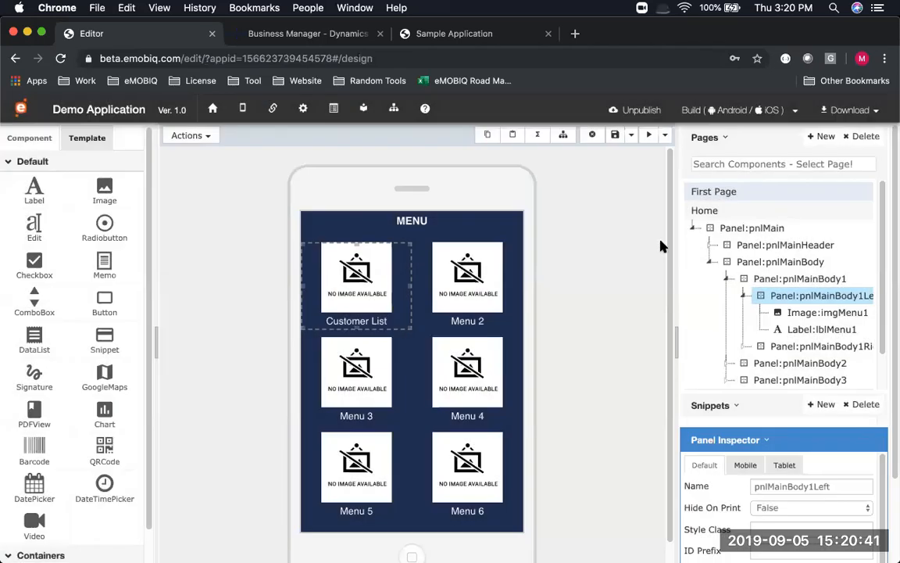
scroll(749, 272, "down", 2)
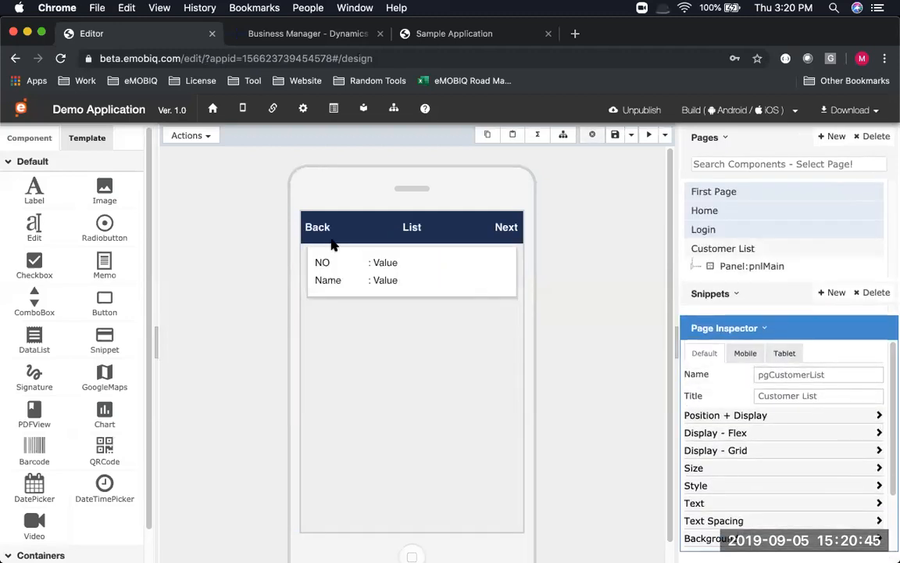
Start a click event flow on the header's Back label with a Basic Function action
left_click(309, 229)
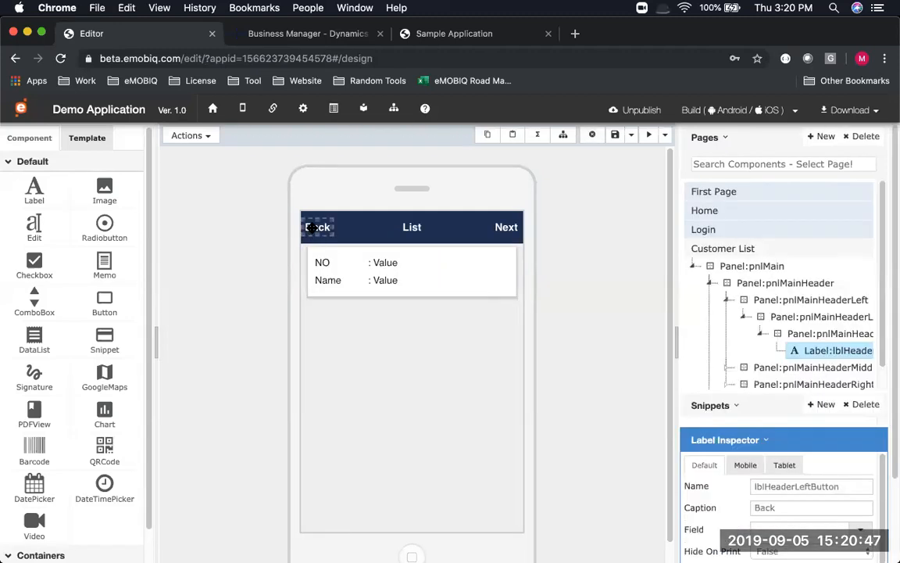
left_click(200, 135)
left_click(200, 237)
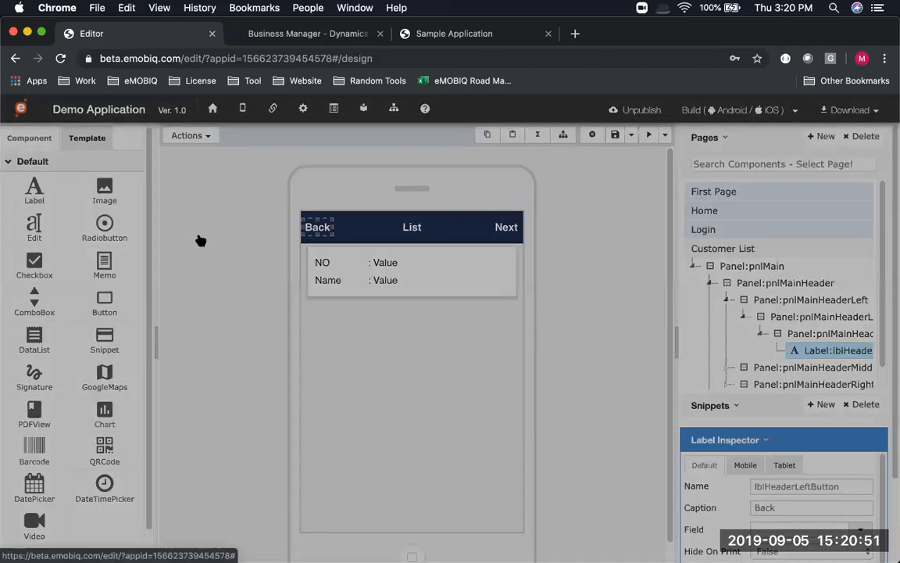
left_click(708, 297)
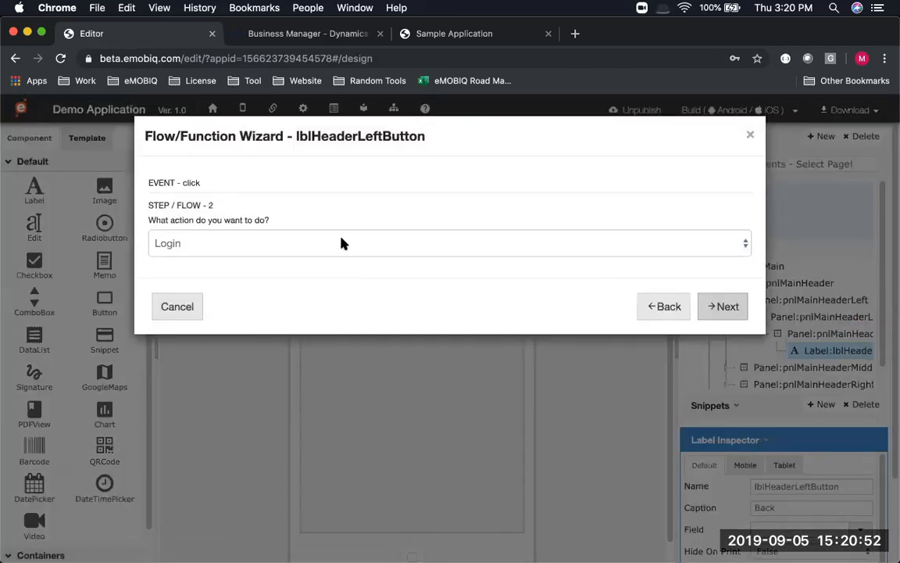
left_click(302, 250)
left_click(292, 301)
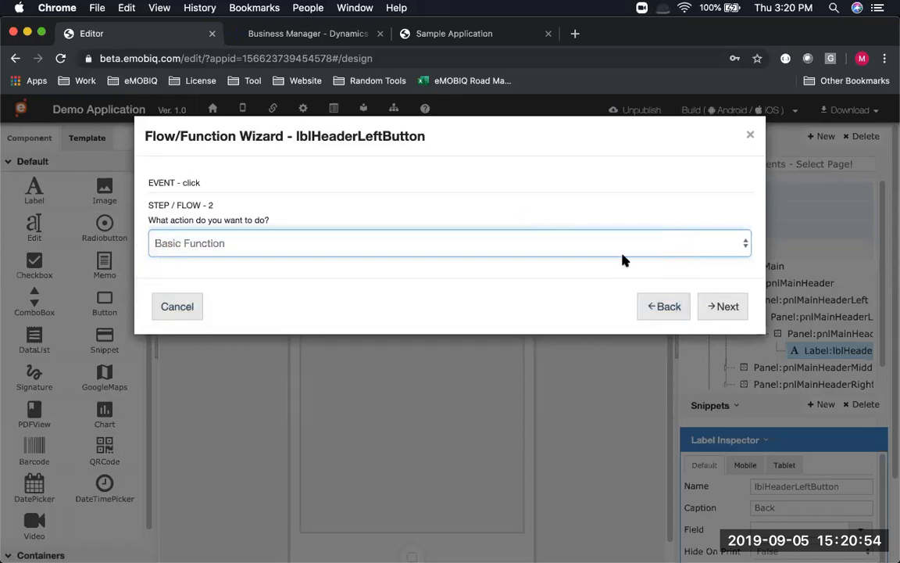
left_click(726, 307)
Make the Back flow go to the Home page, finish it, and save the page
left_click(334, 243)
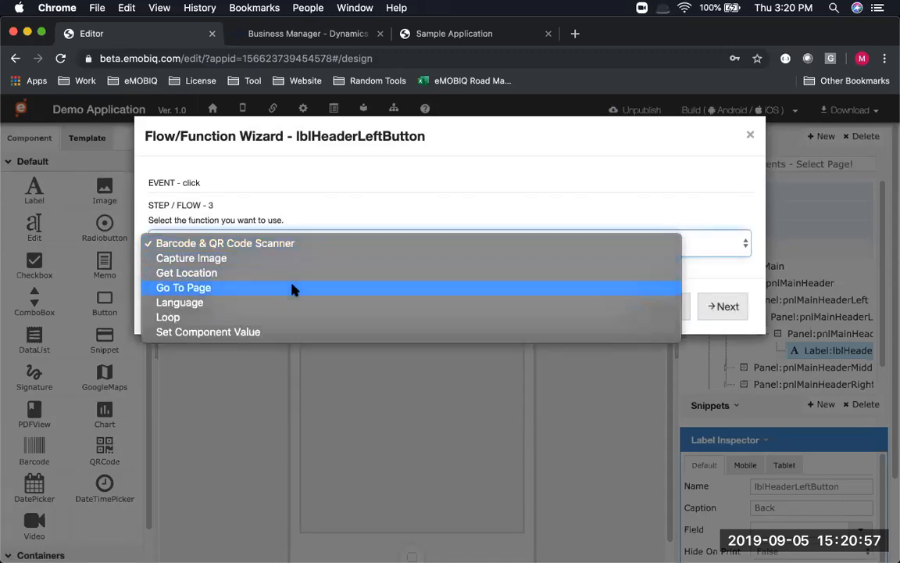
left_click(296, 287)
left_click(723, 308)
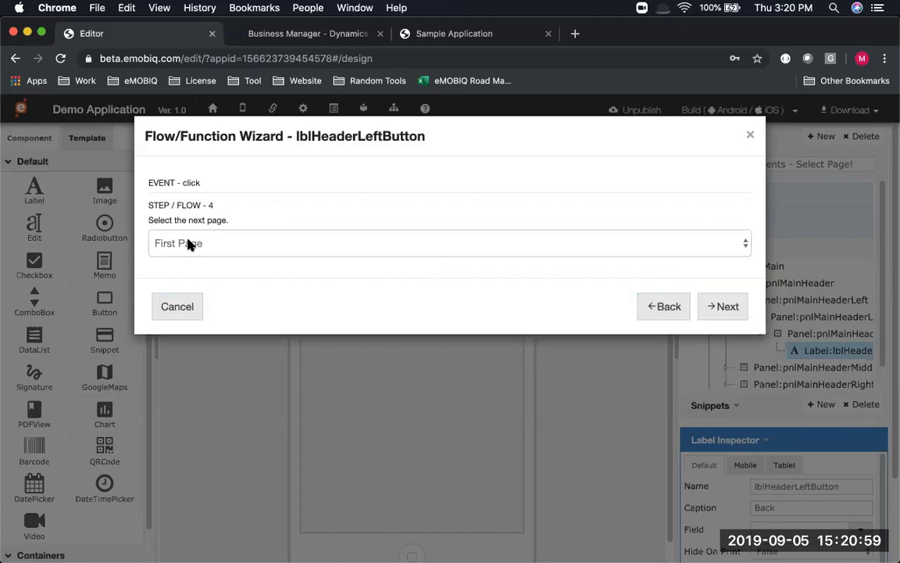
left_click(187, 245)
left_click(185, 265)
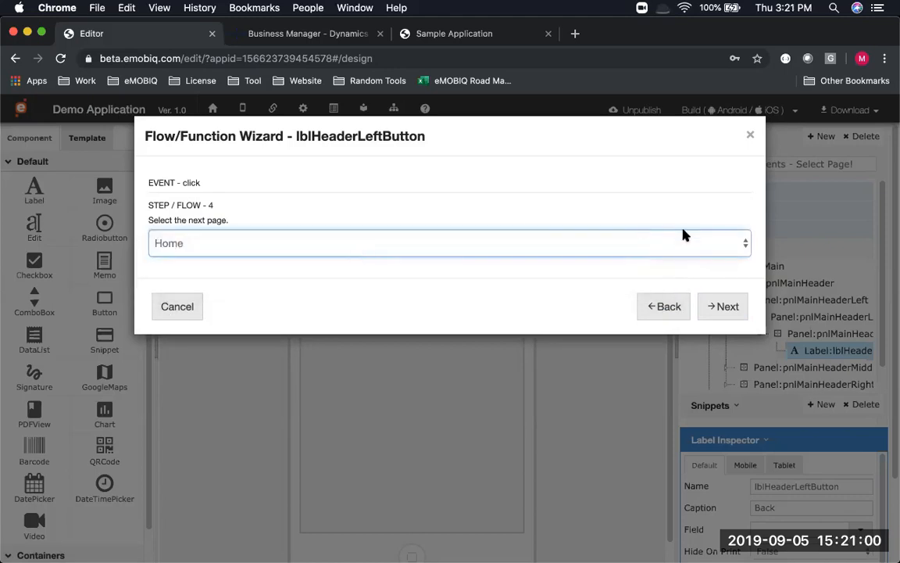
left_click(718, 307)
left_click(725, 308)
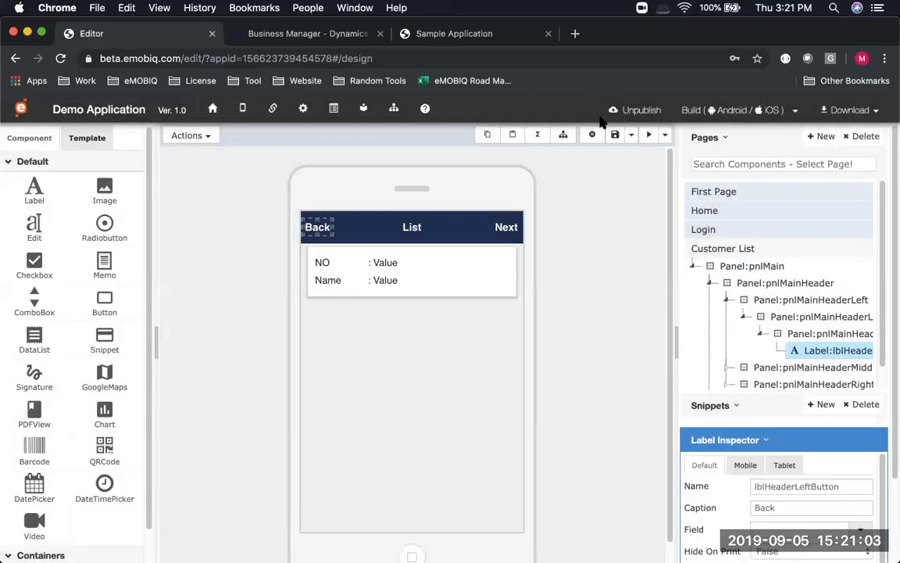
left_click(615, 137)
Change the Customer List header's Next label to New and save the page
key("super+Tab")
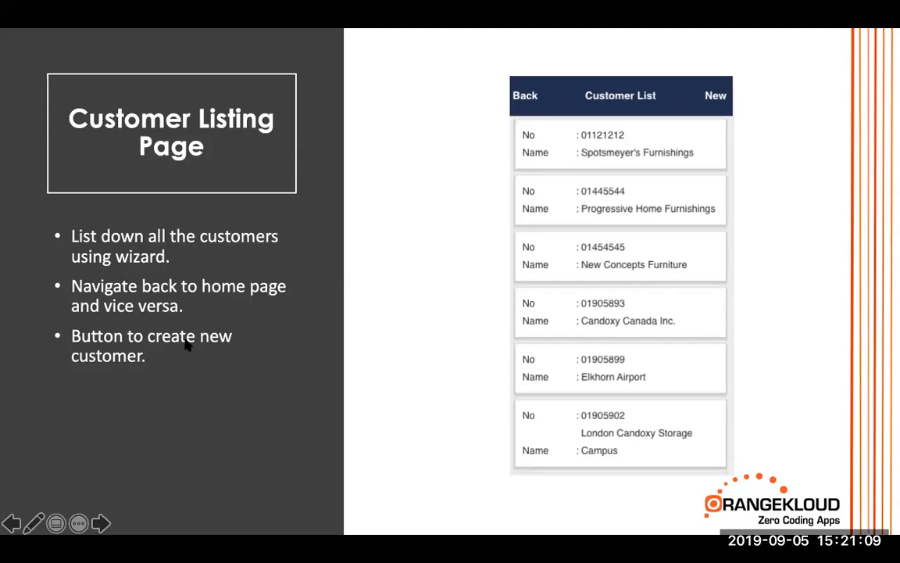
key("super+Tab")
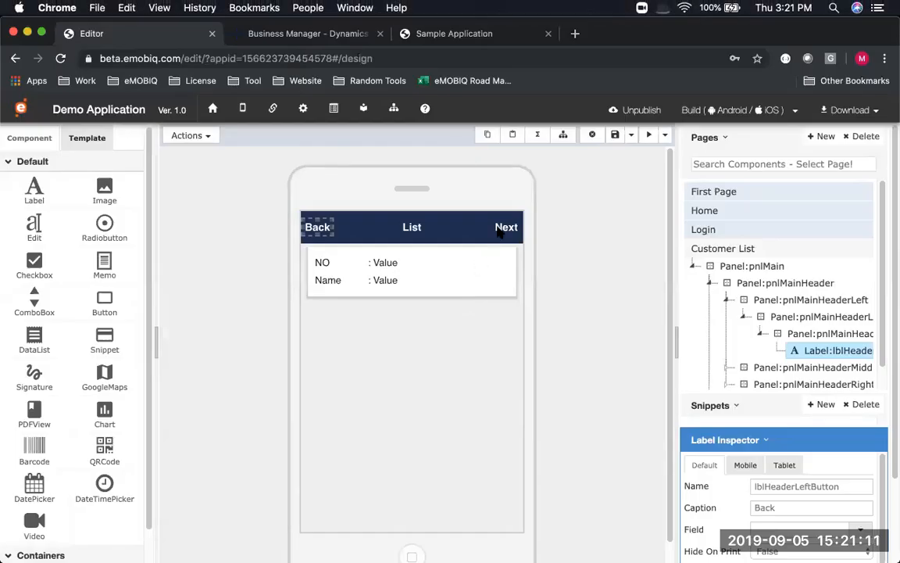
left_click(504, 226)
double_click(506, 225)
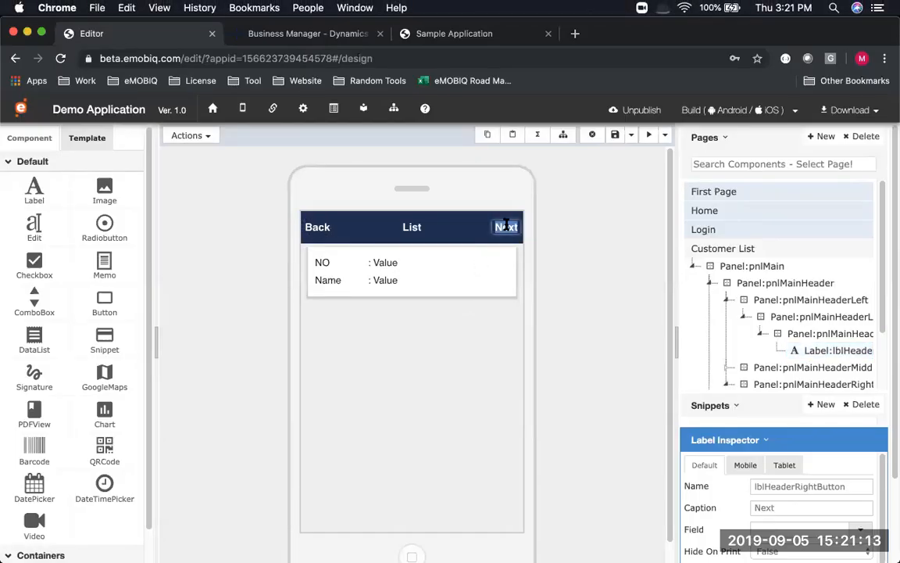
type("New")
key("Return")
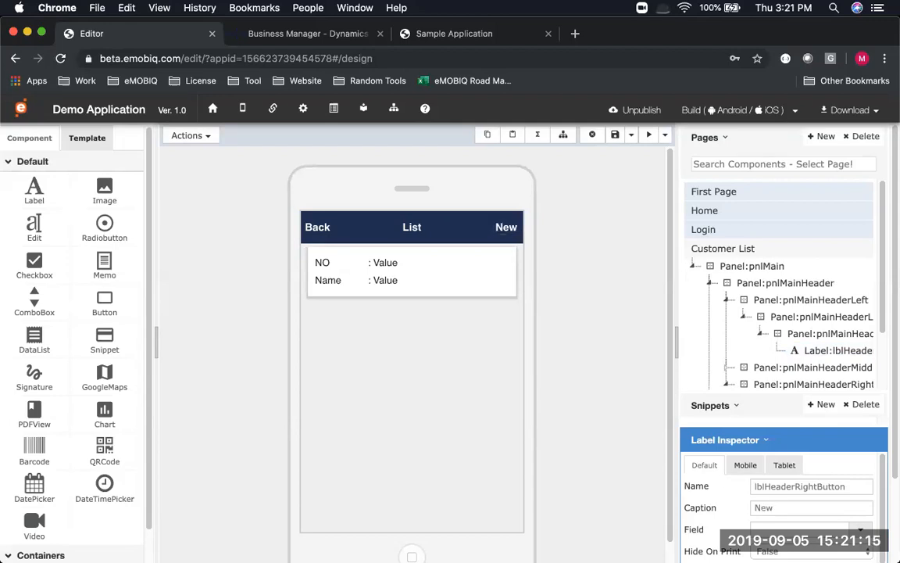
left_click(627, 136)
Review the Customer New Page slide, then return to the editor's Actions list
scroll(748, 263, "down", 2)
scroll(749, 264, "up", 2)
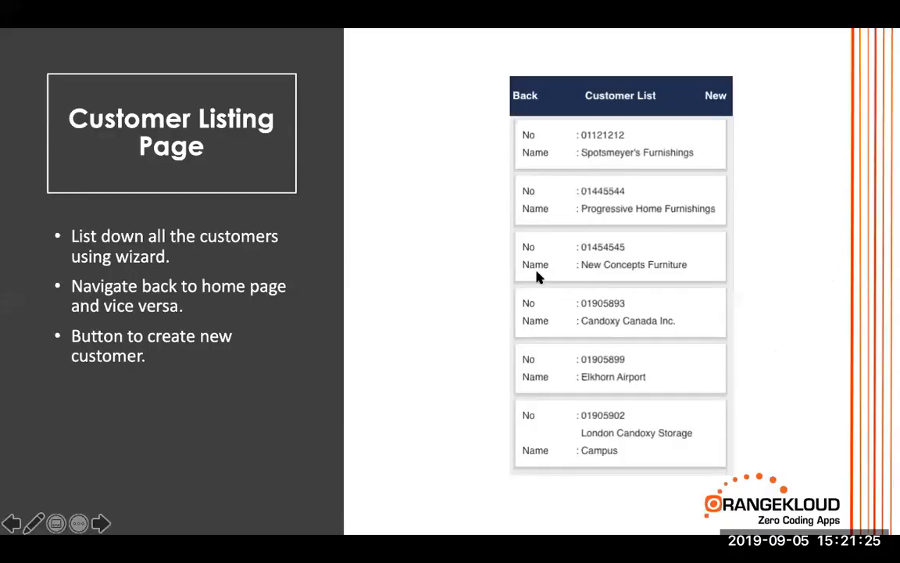
key("Right")
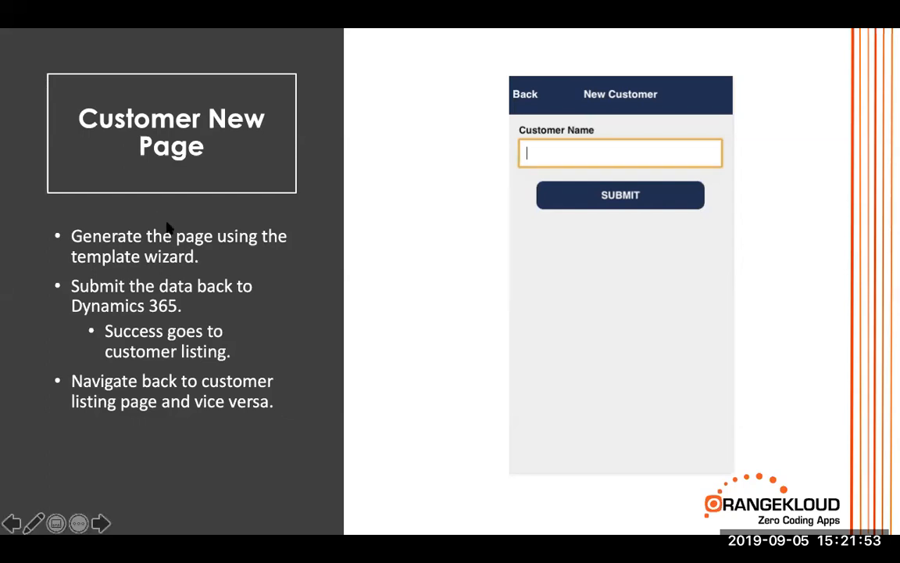
key("super+Tab")
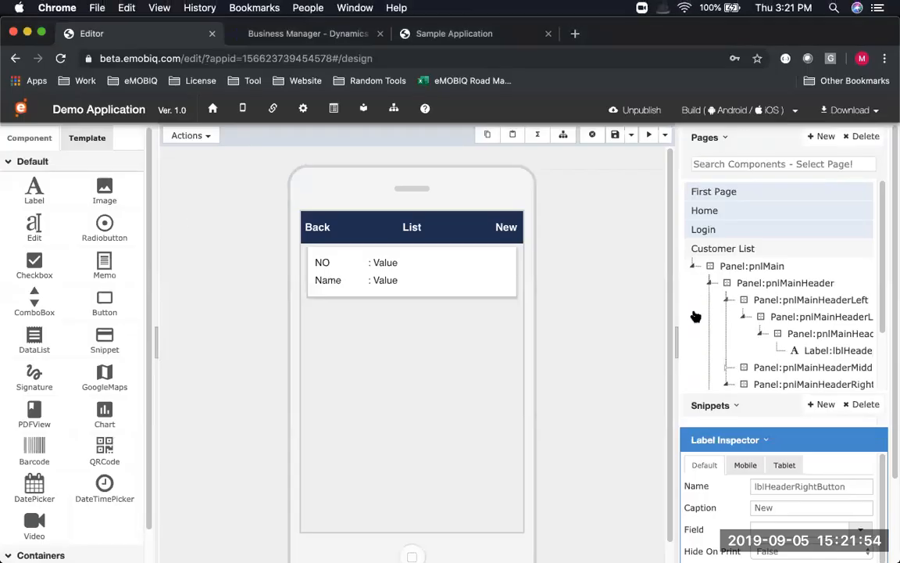
left_click(209, 136)
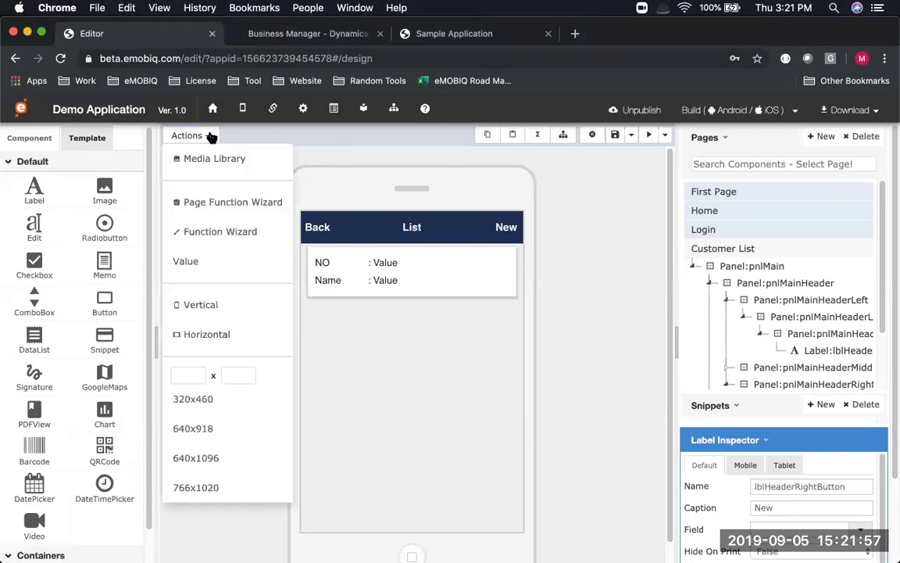
Start a Generate Page wizard using the Simple + Form (Navy Blue) template
left_click(224, 203)
left_click(213, 242)
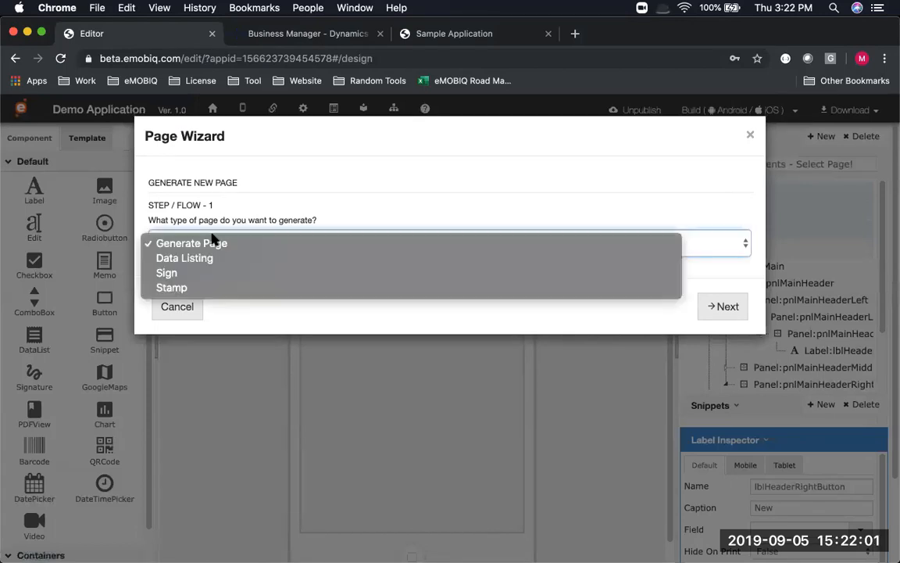
left_click(209, 242)
left_click(729, 310)
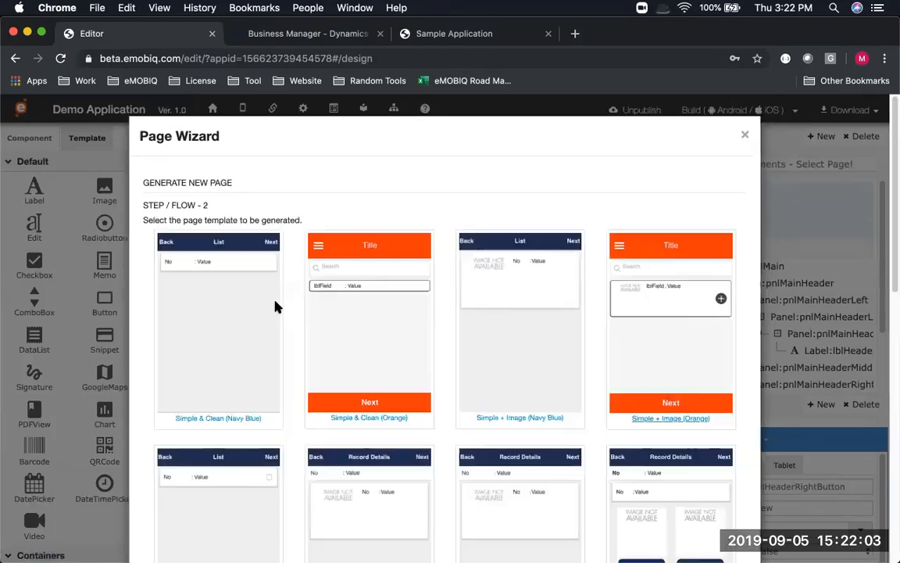
scroll(261, 311, "down", 10)
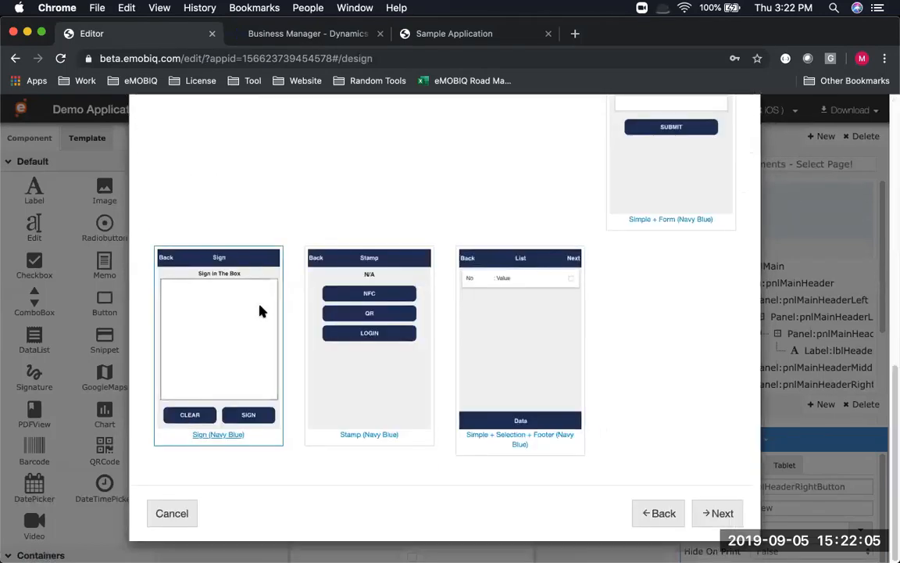
scroll(261, 310, "up", 5)
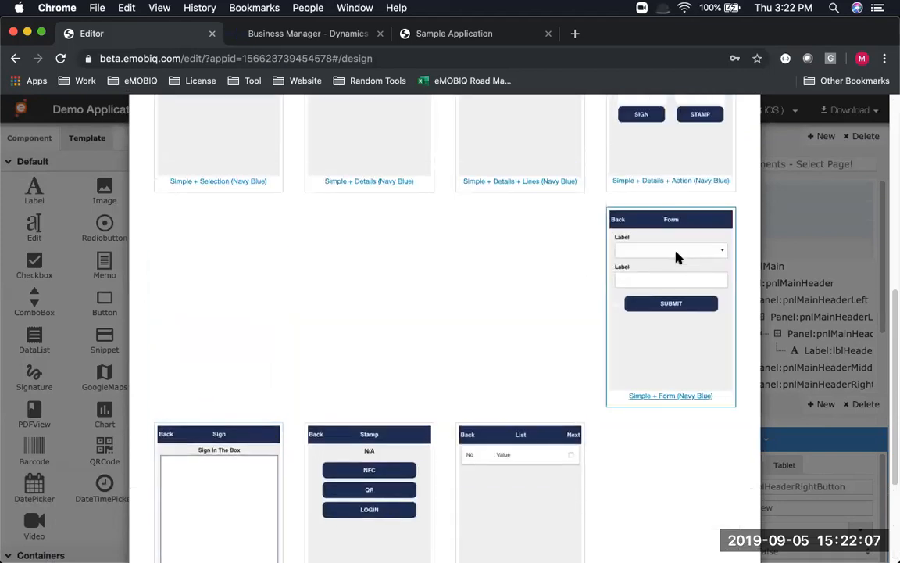
scroll(699, 287, "down", 5)
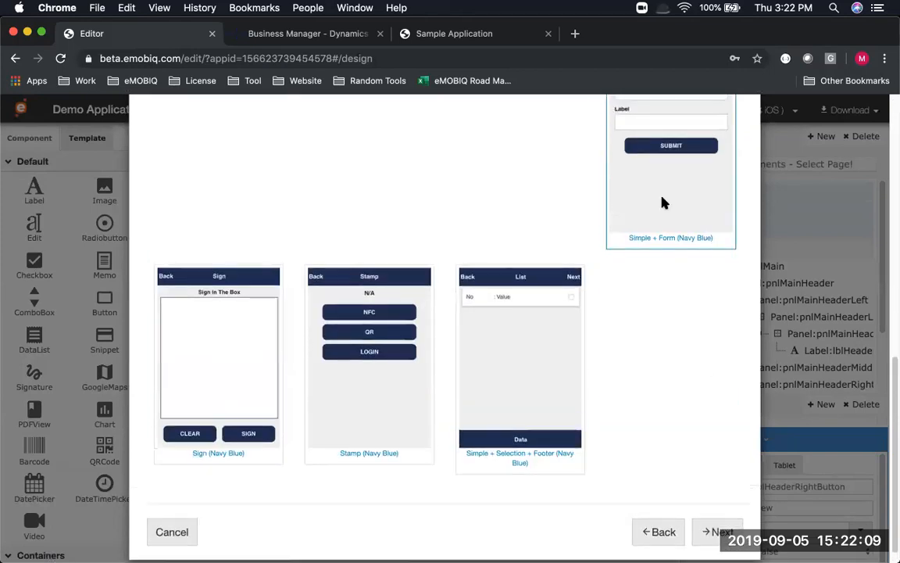
left_click(720, 532)
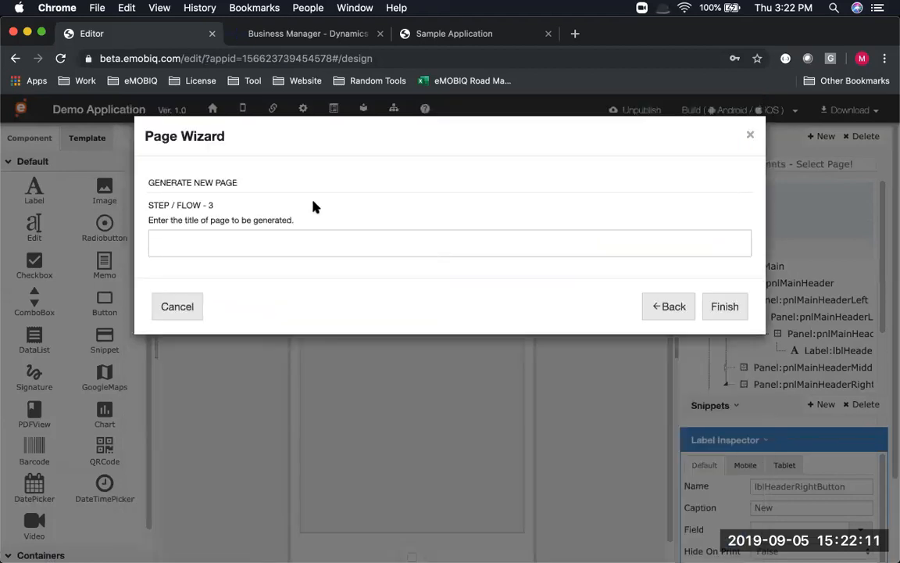
Title the new page 'Customer New' and generate it
type("CUstom")
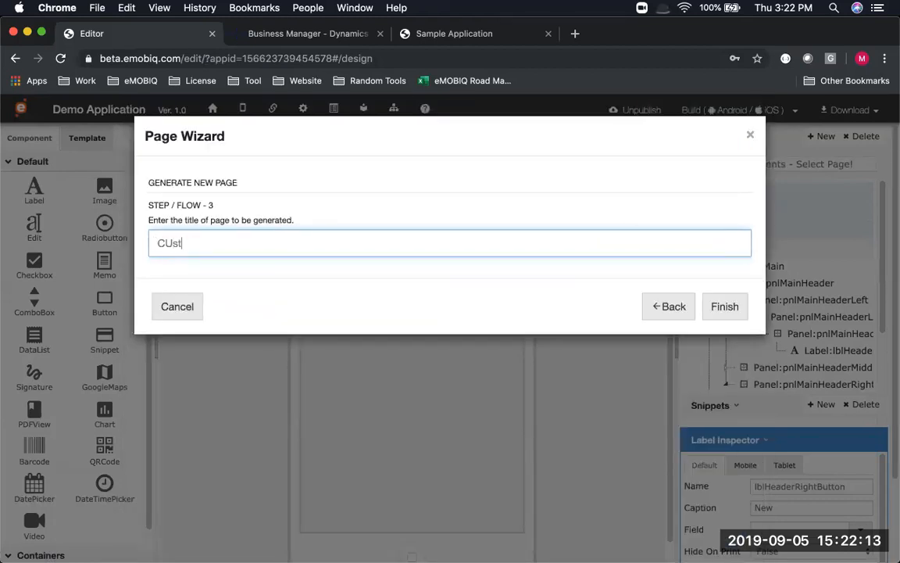
key("BackSpace")
key("BackSpace")
key("BackSpace")
key("BackSpace")
key("BackSpace")
type("ustomer Ne")
left_click(733, 312)
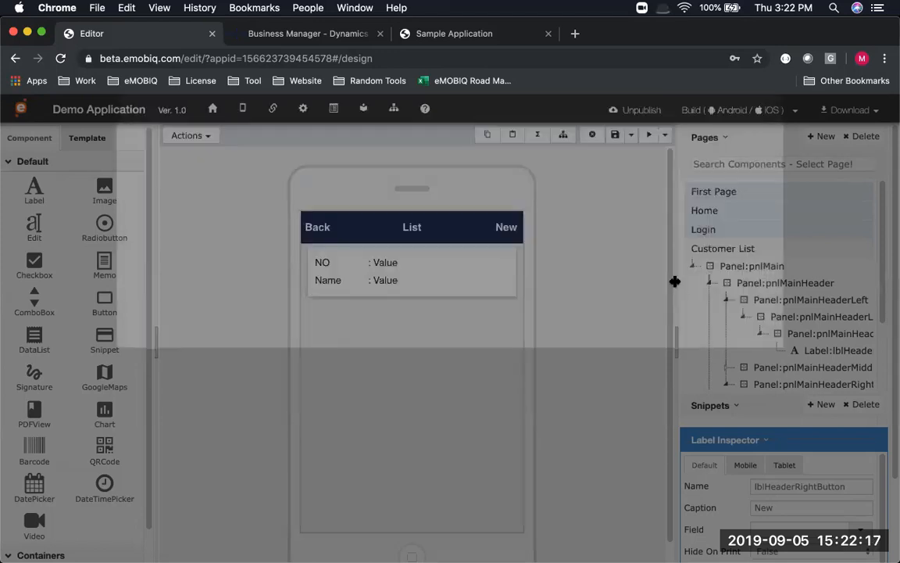
Open and save Customer New, then delete the panel holding its label and dropdown
left_click(721, 277)
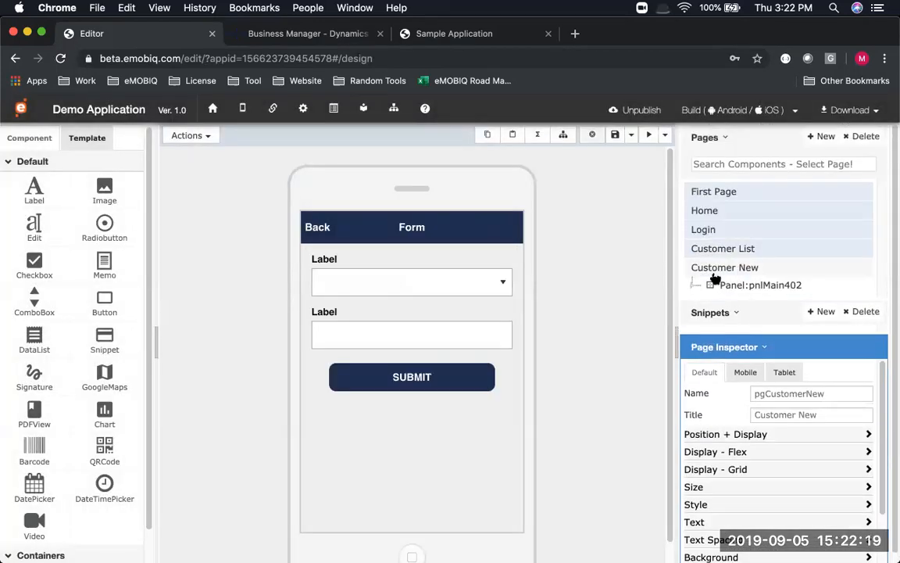
left_click(615, 134)
left_click(325, 258)
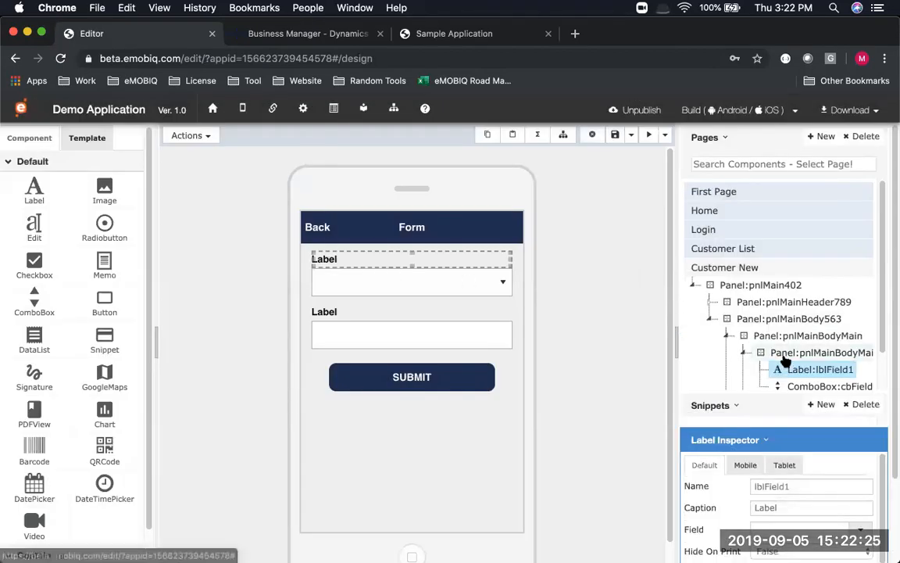
left_click(561, 138)
scroll(737, 311, "down", 1)
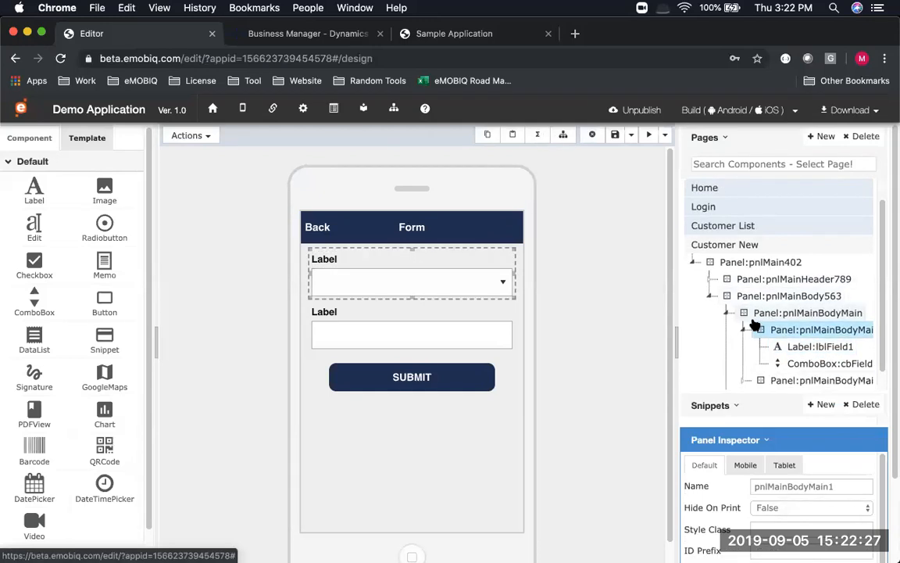
left_click(594, 136)
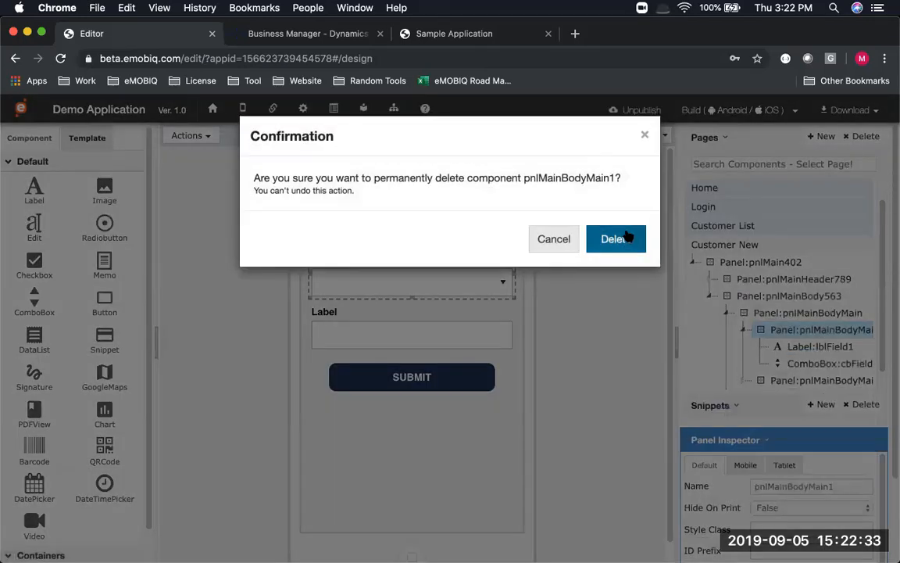
left_click(625, 237)
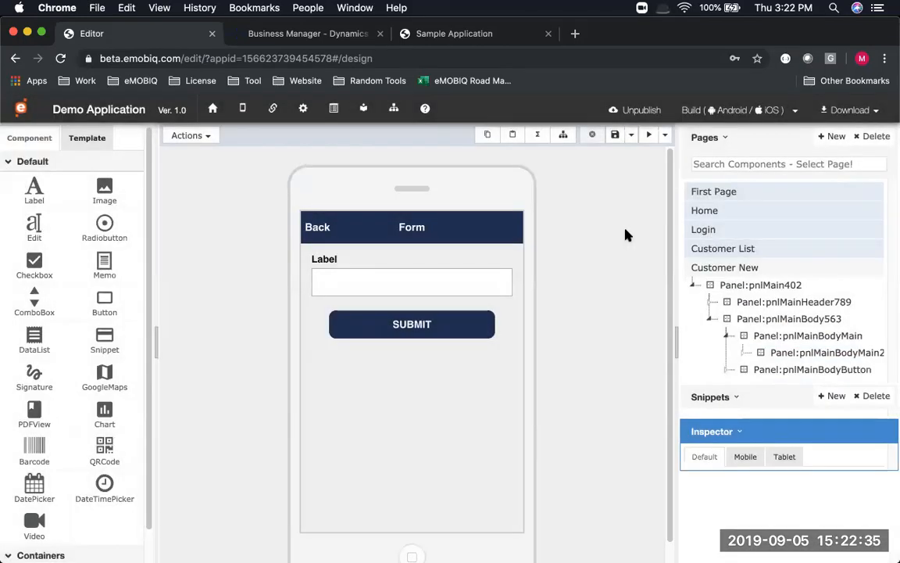
Rename the form header to 'Customer New' and the field label to 'Customer Name'
double_click(412, 227)
double_click(412, 227)
type("Customer New")
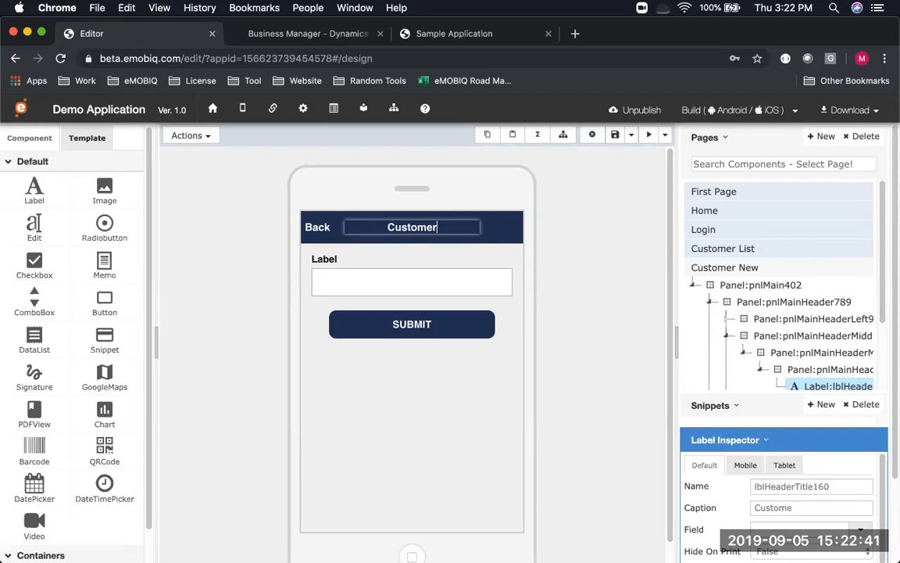
left_click(323, 259)
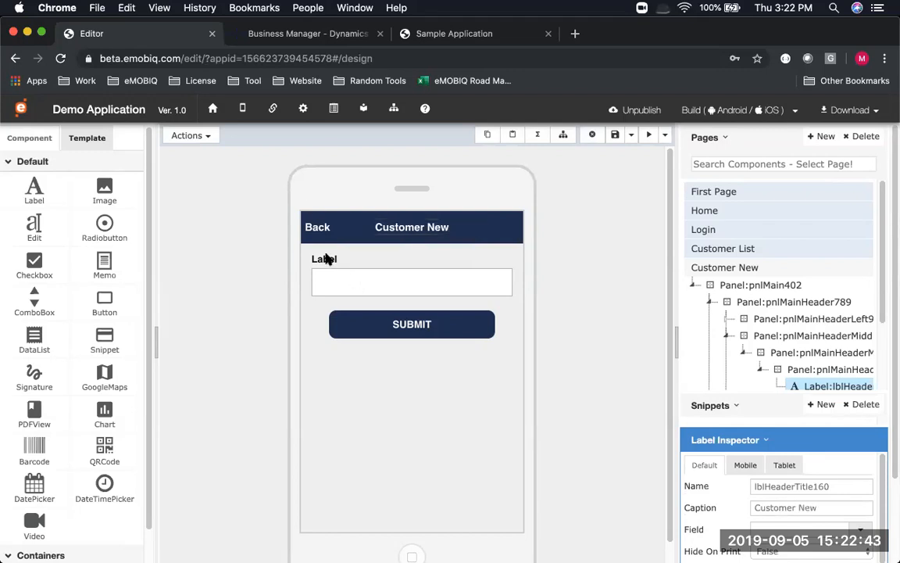
double_click(324, 257)
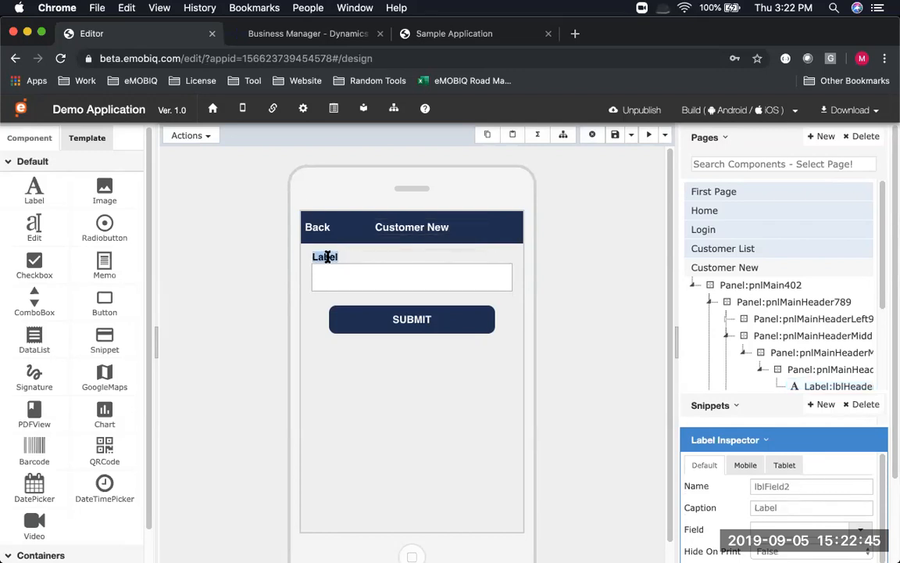
type("Customer Name")
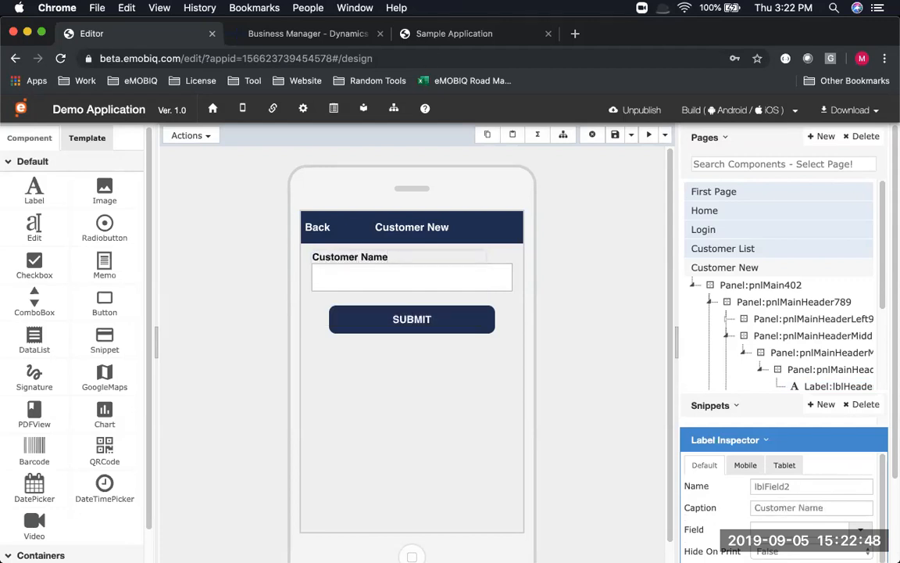
key("Tab")
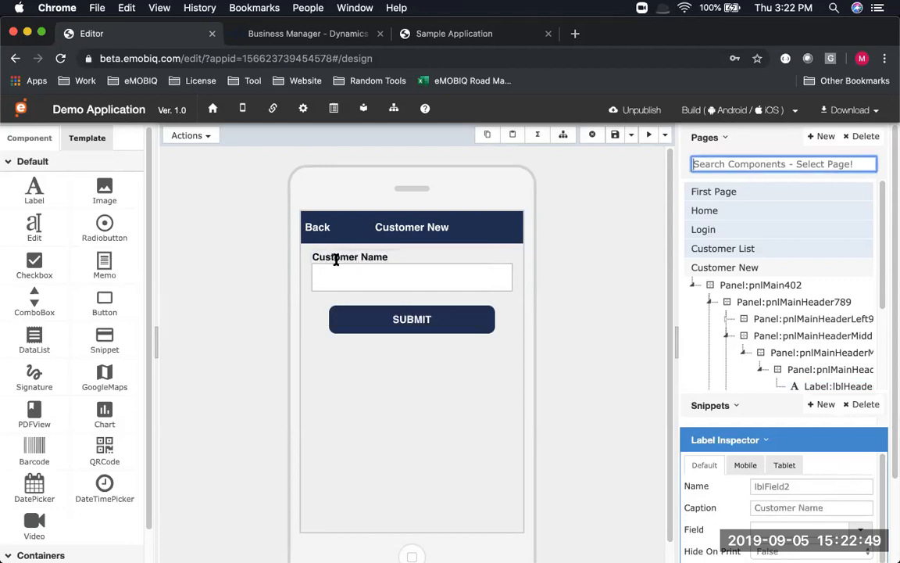
Rename the text input from txtField2 to txtCustomerName and save the page
left_click(458, 275)
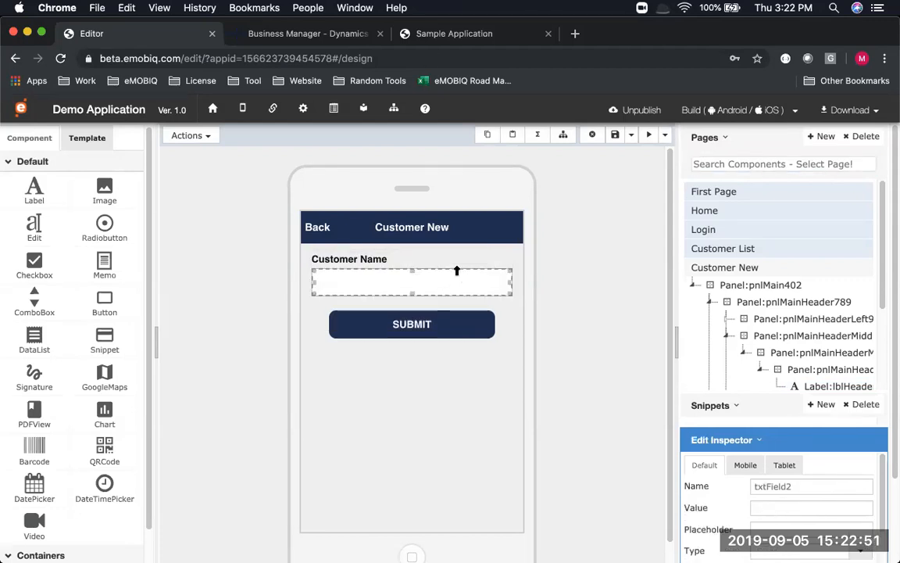
left_click(792, 486)
double_click(791, 486)
type("txtCustomerName")
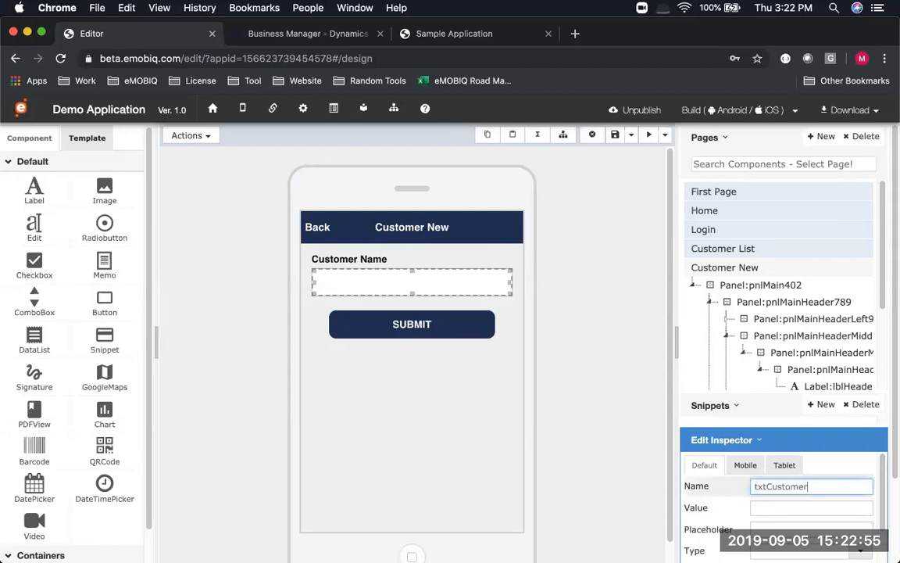
key("Tab")
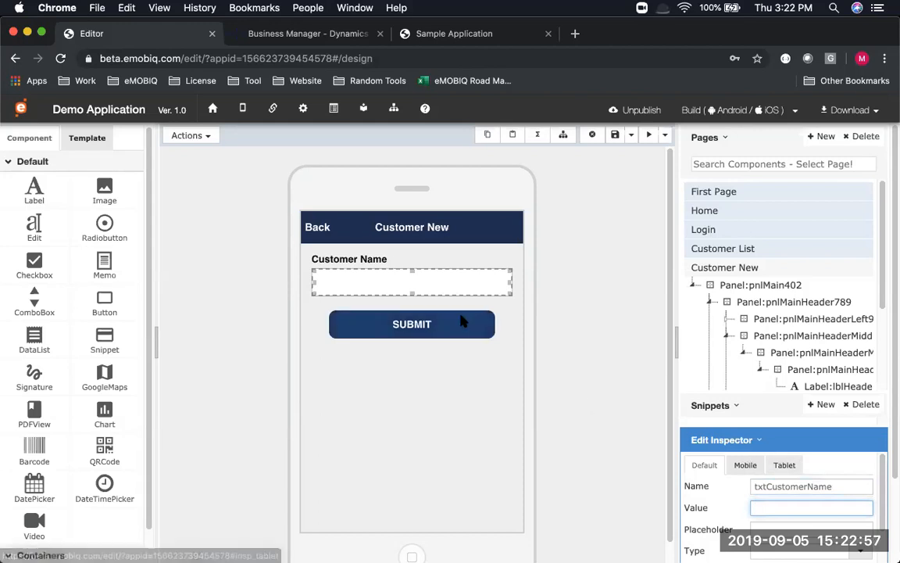
left_click(616, 137)
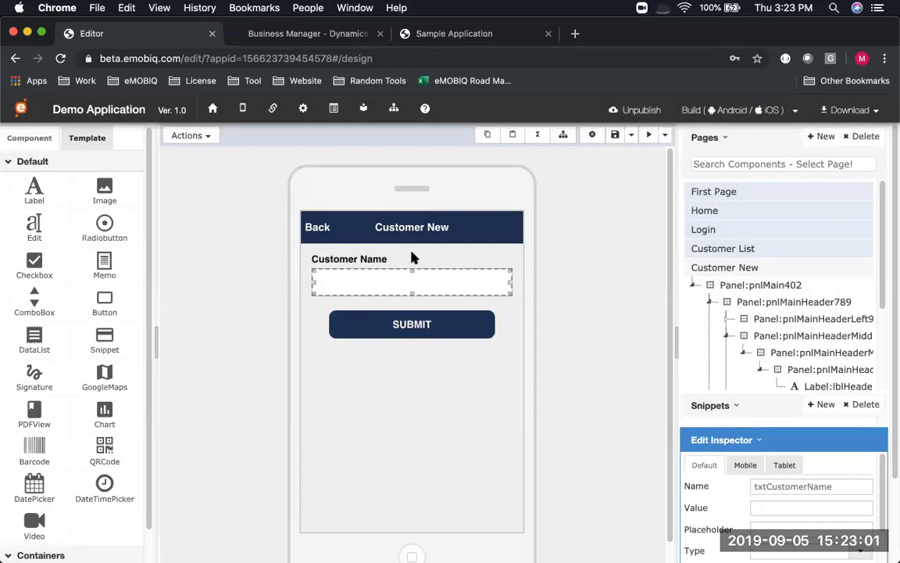
Consult the slide, then select the Customer New page's SUBMIT button and list its actions
key("super+Tab")
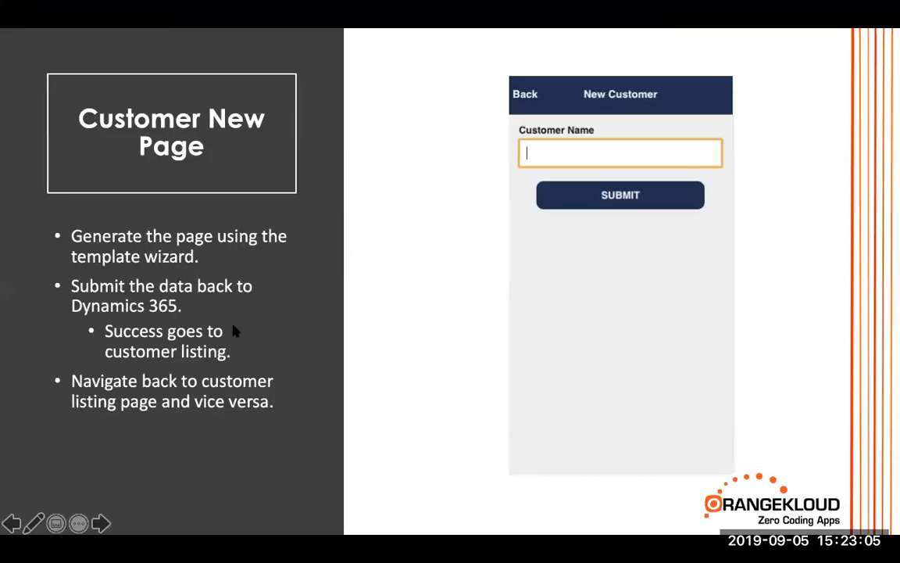
key("super+Tab")
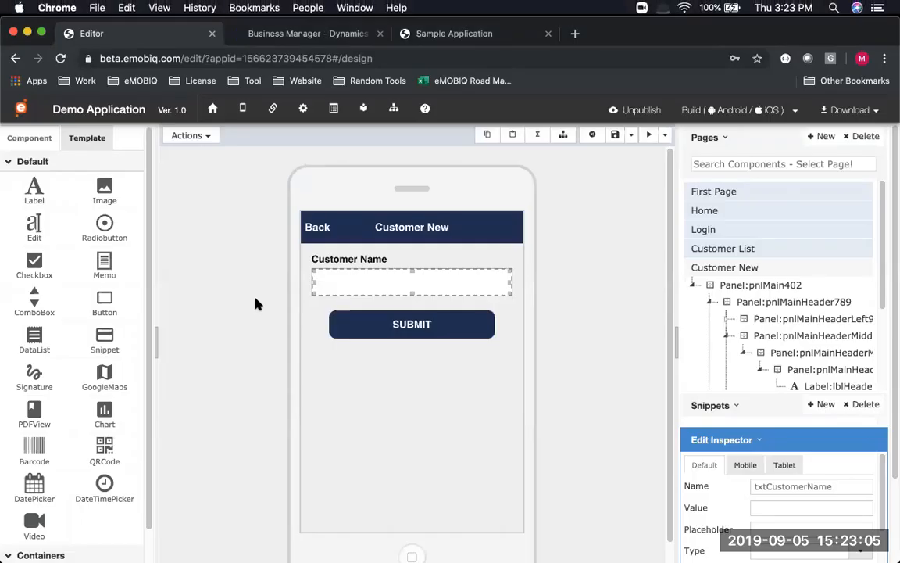
left_click(356, 323)
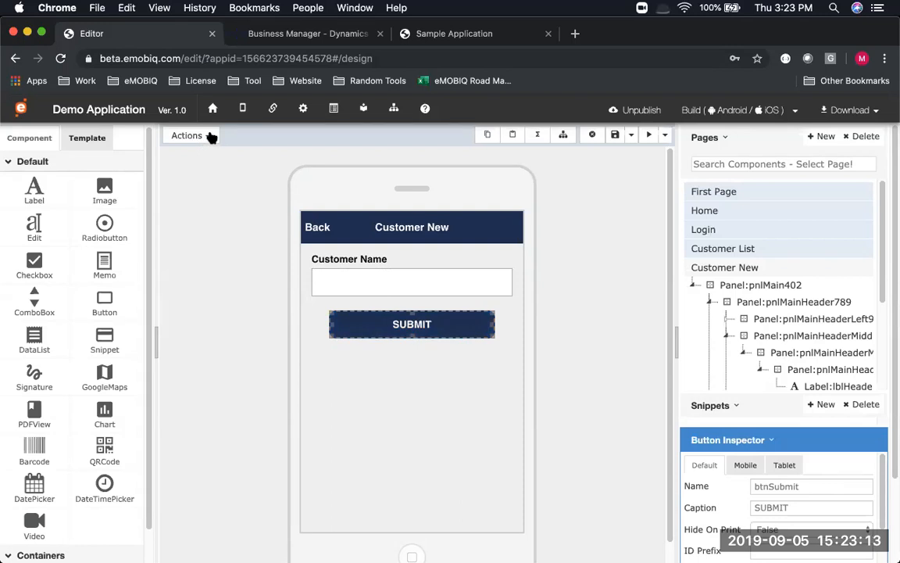
key("super+Tab")
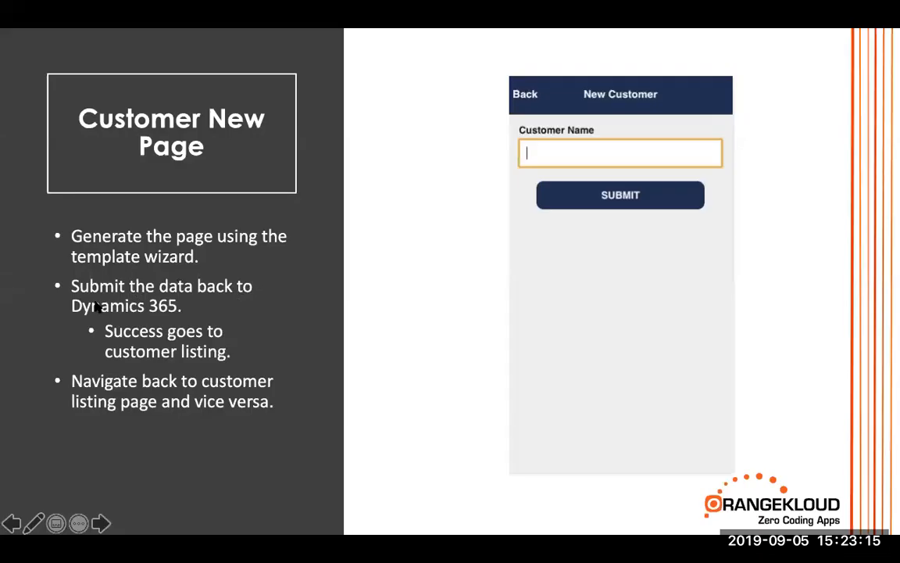
key("super+Tab")
key("super+Tab")
key("super+Tab")
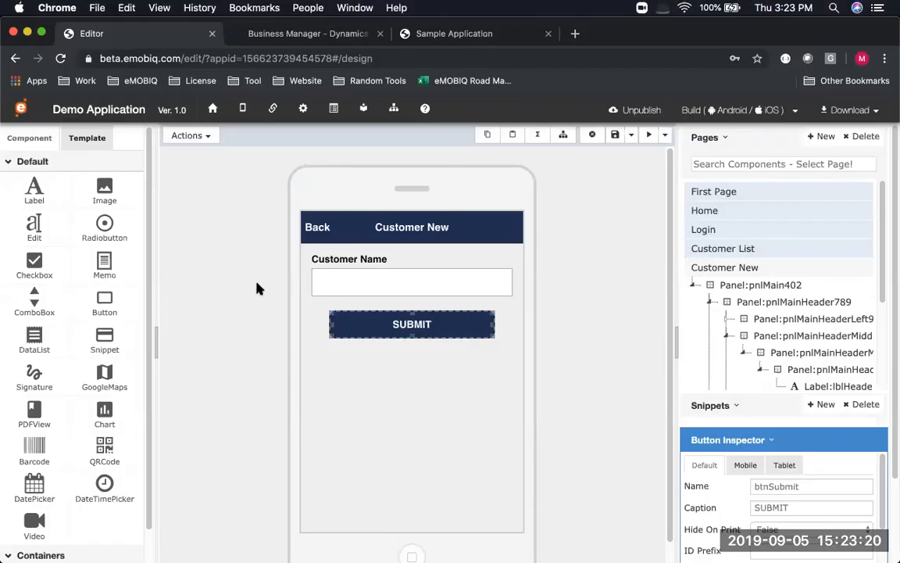
left_click(208, 136)
Start a click flow for btnSubmit that processes a single record of data
left_click(221, 233)
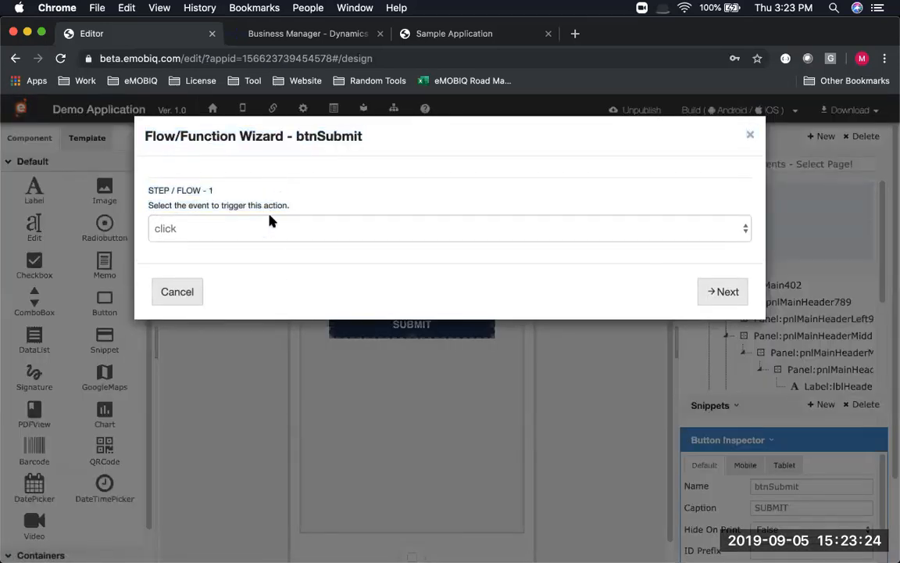
left_click(713, 293)
left_click(297, 243)
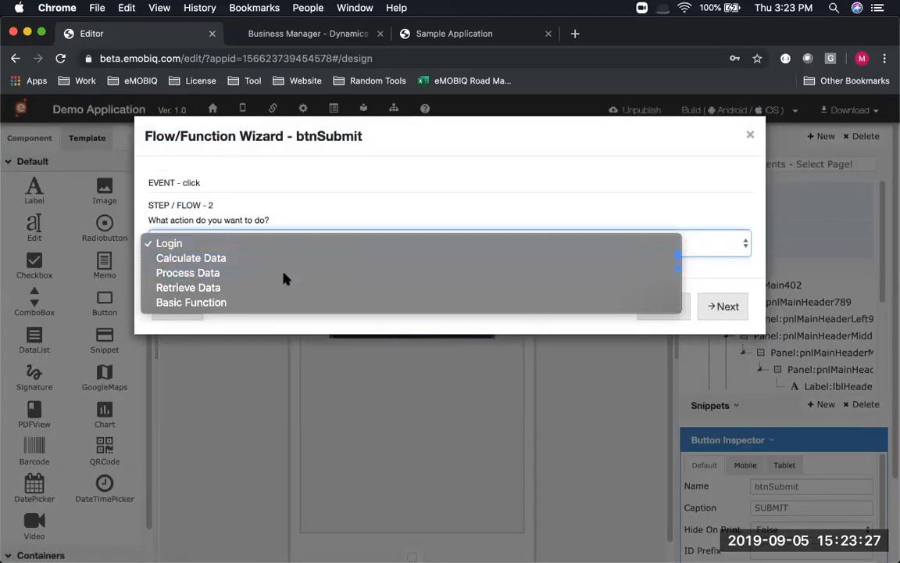
left_click(288, 274)
left_click(725, 307)
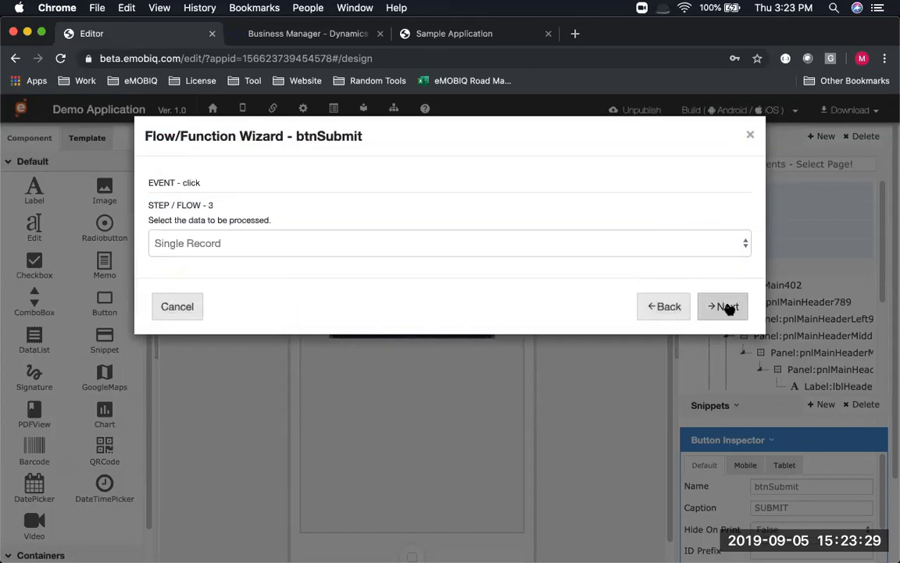
left_click(727, 308)
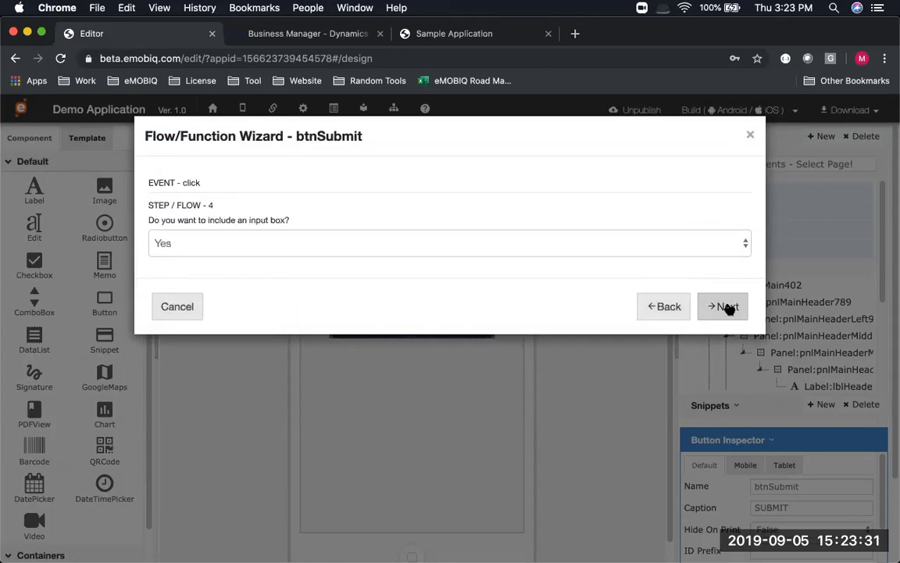
Use no input box and the existing Navision connector with Page service type
left_click(285, 248)
left_click(288, 256)
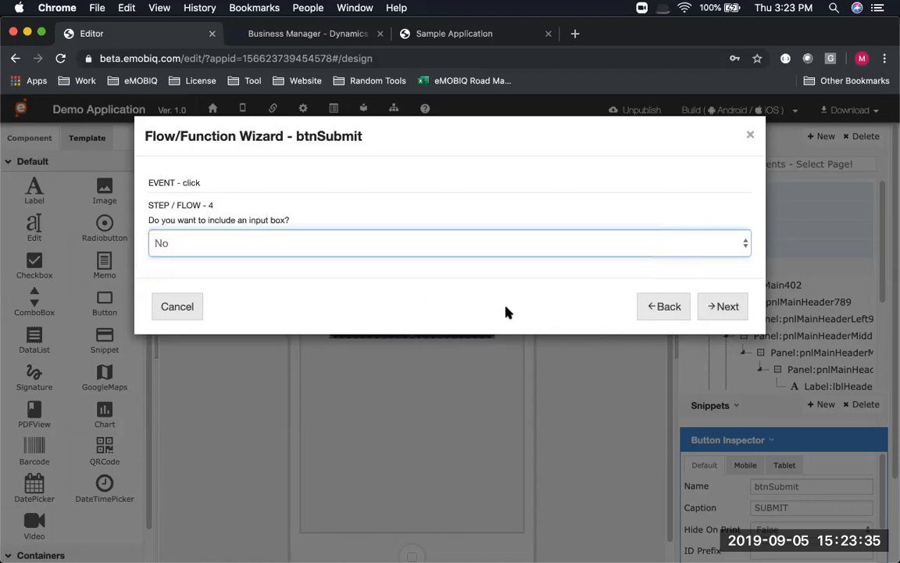
left_click(721, 304)
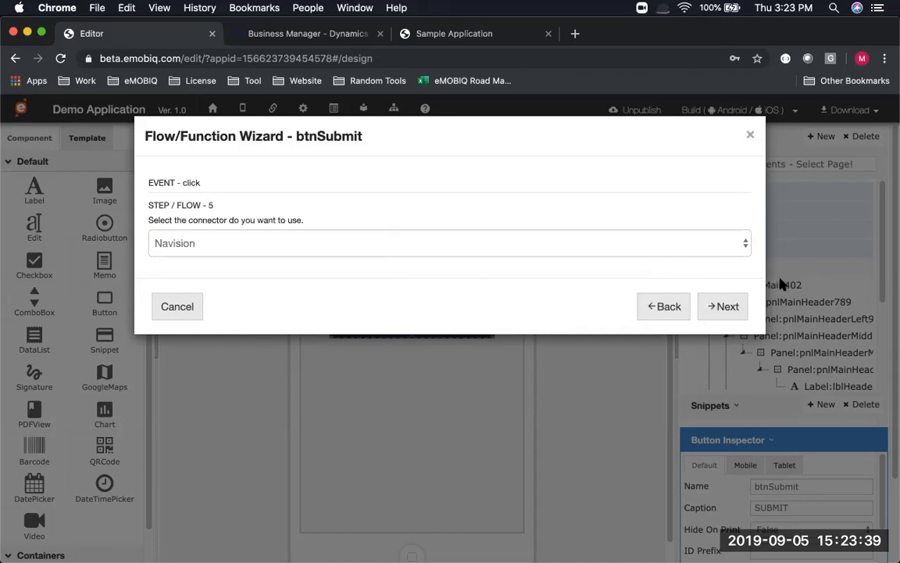
left_click(729, 306)
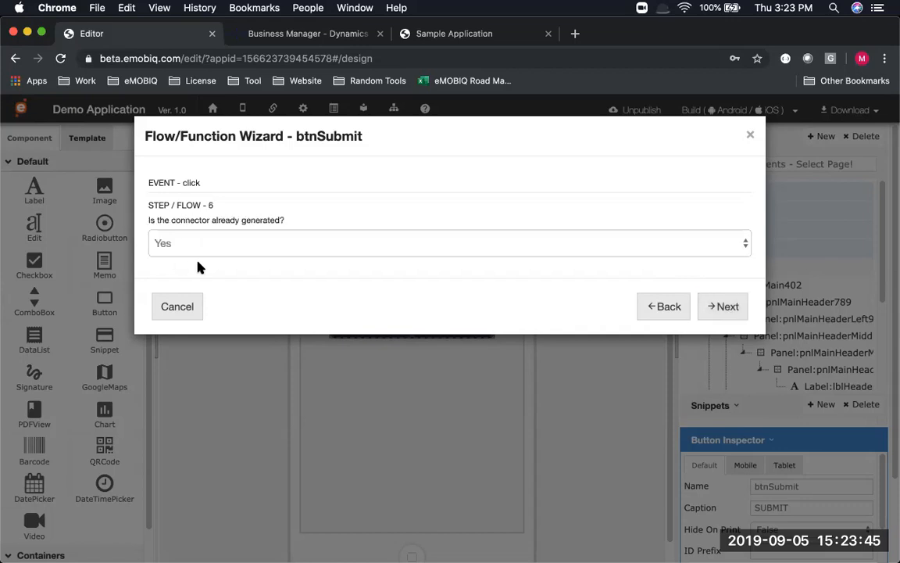
left_click(721, 307)
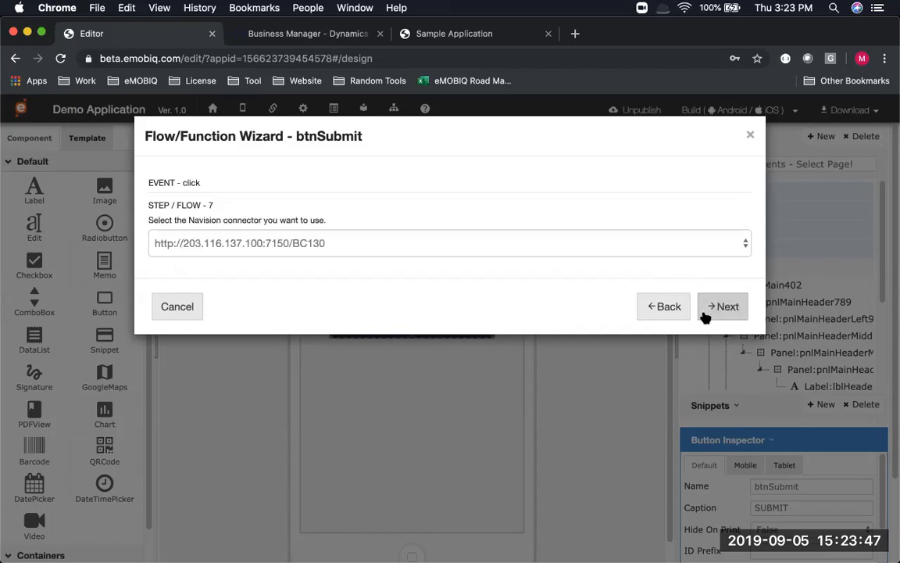
left_click(738, 305)
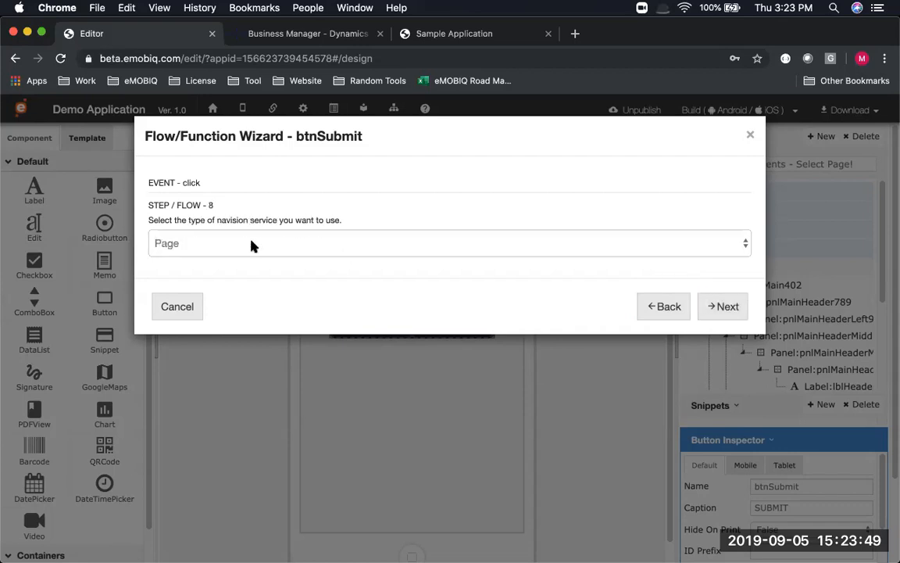
left_click(232, 243)
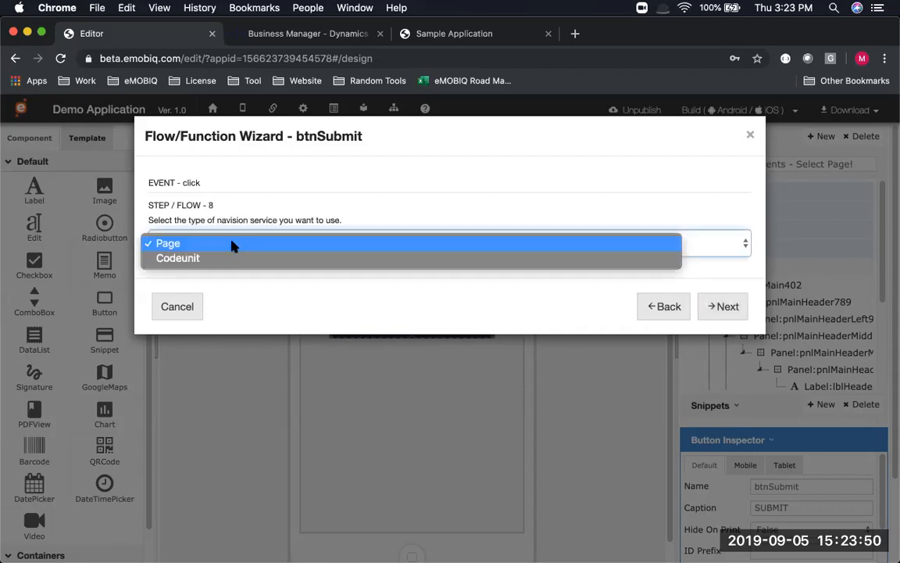
left_click(347, 267)
left_click(737, 309)
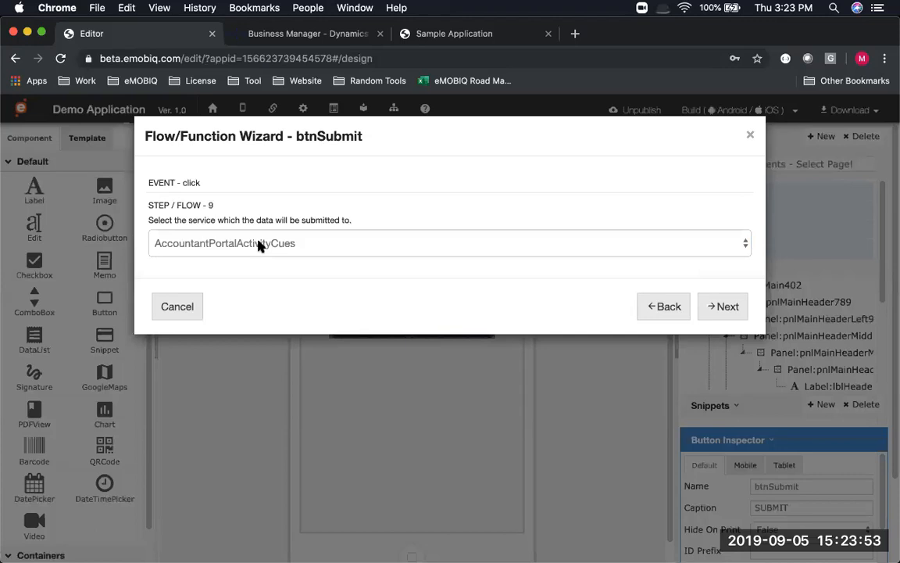
Submit to the OK365_Customer_Card service with the Create action
left_click(276, 241)
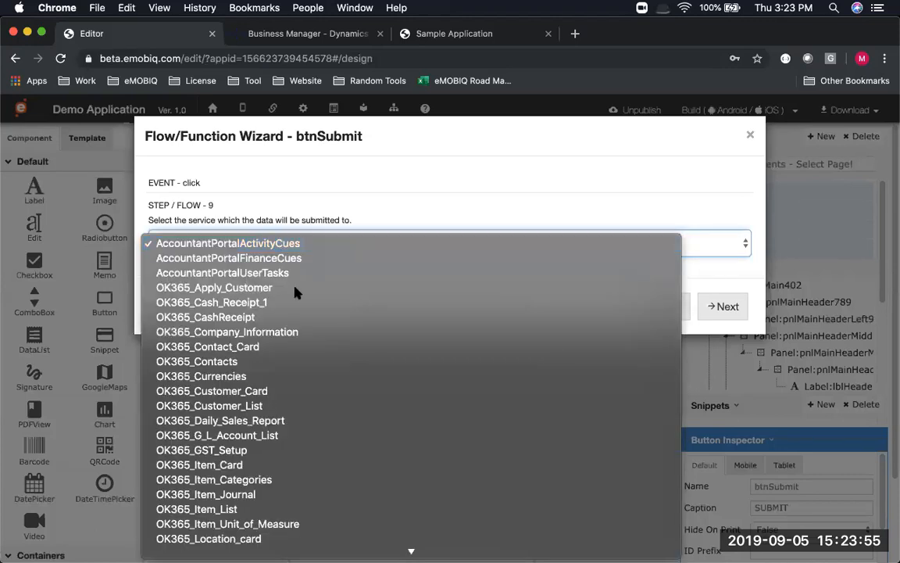
scroll(295, 294, "down", 1)
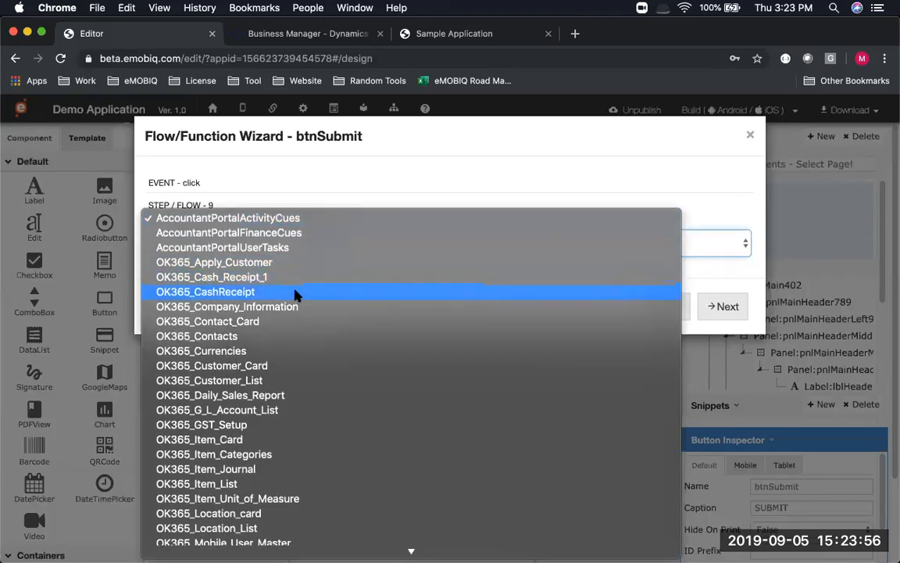
left_click(264, 367)
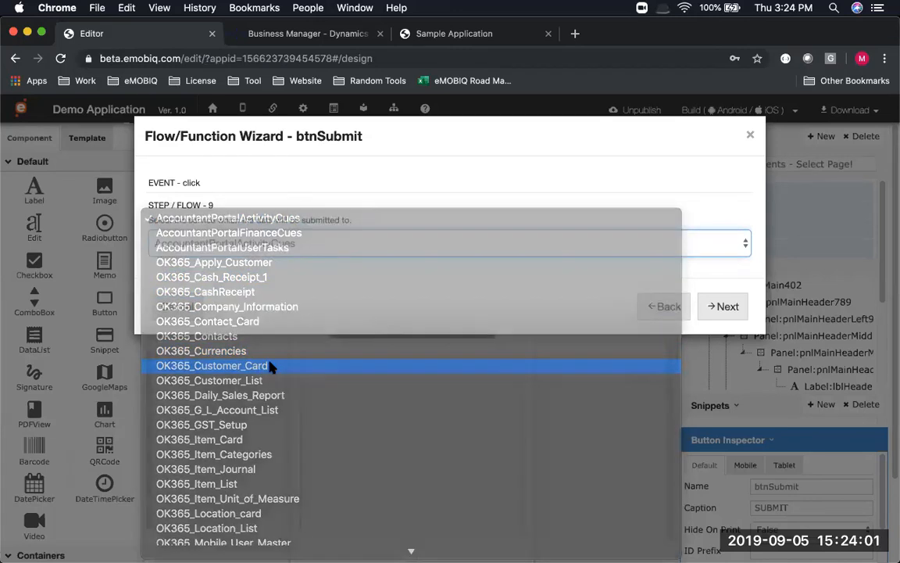
left_click(737, 306)
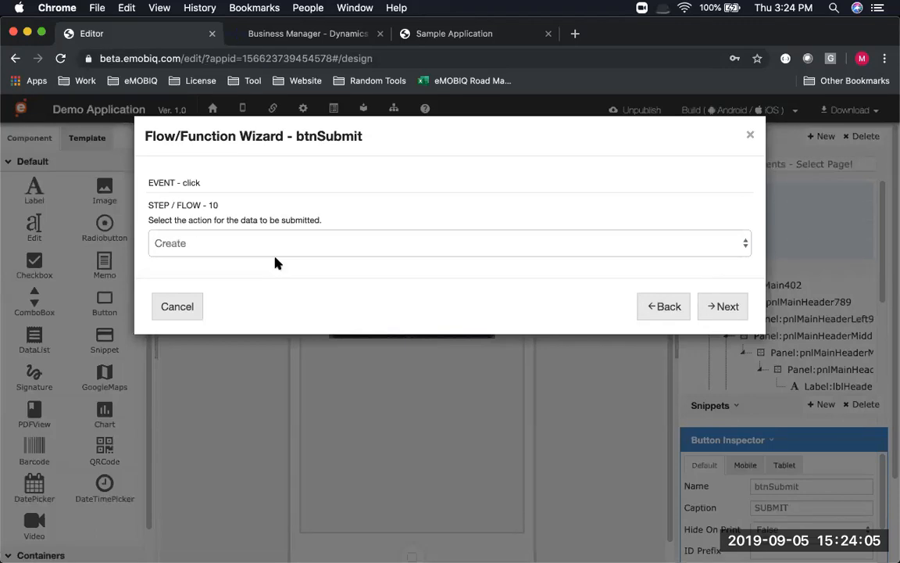
left_click(708, 305)
Submit a component value, mapping txtCustomerName to the customer Name field
left_click(201, 234)
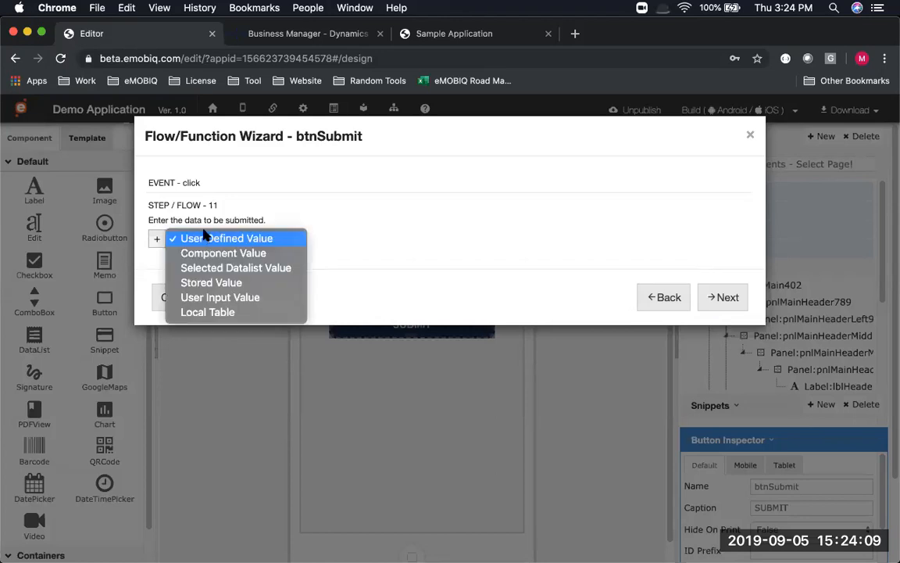
left_click(197, 203)
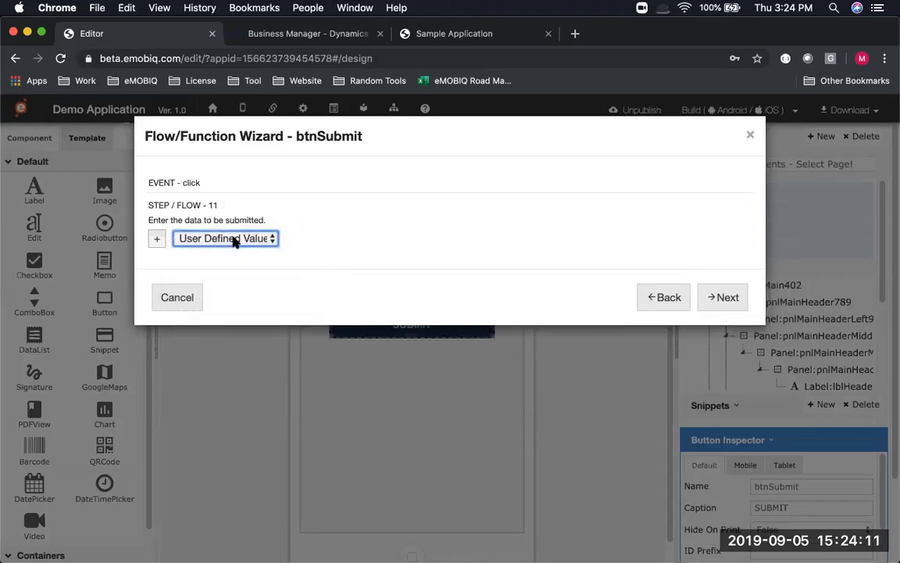
left_click(234, 243)
left_click(217, 251)
left_click(156, 241)
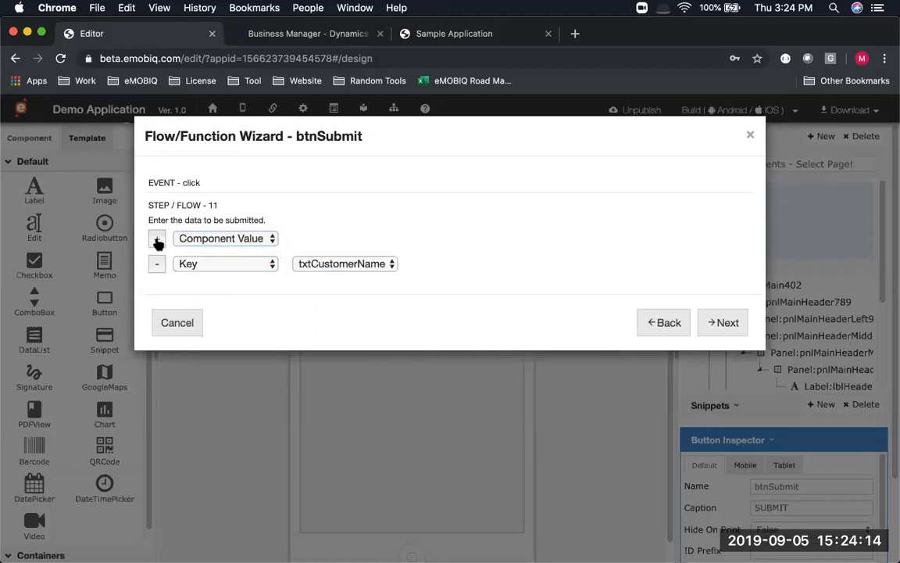
left_click(218, 264)
left_click(211, 280)
left_click(363, 262)
left_click(363, 263)
left_click(240, 266)
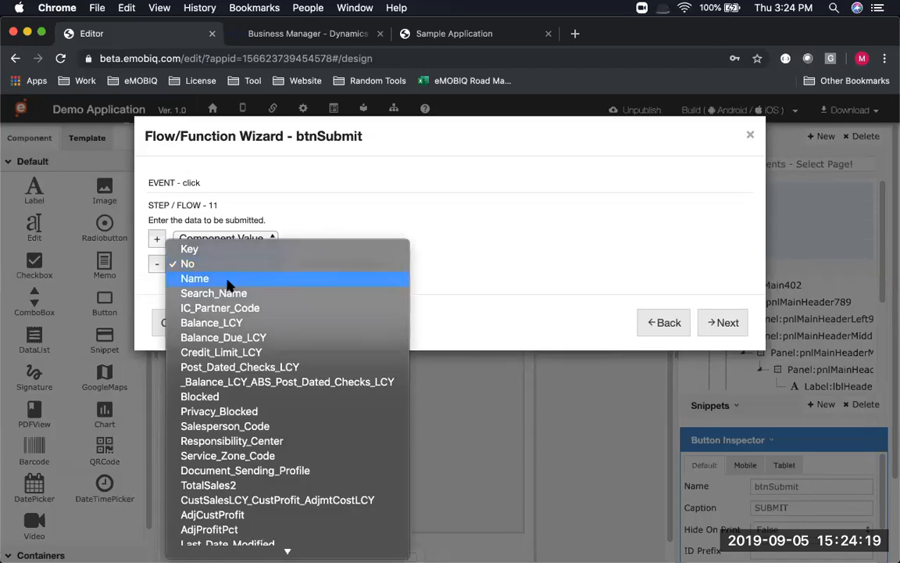
left_click(227, 284)
left_click(344, 266)
left_click(341, 270)
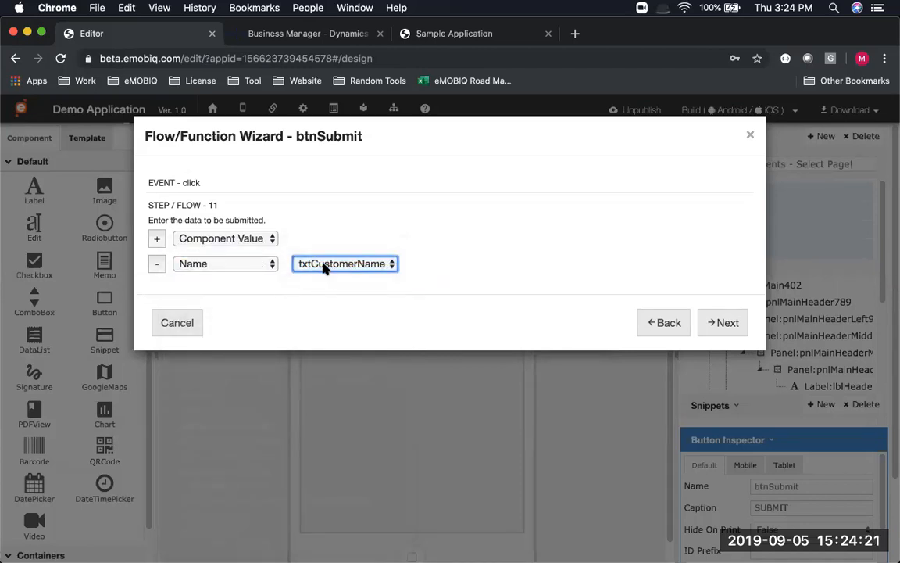
Add a second mapping from txtCustomerName to Search_Name
left_click(157, 240)
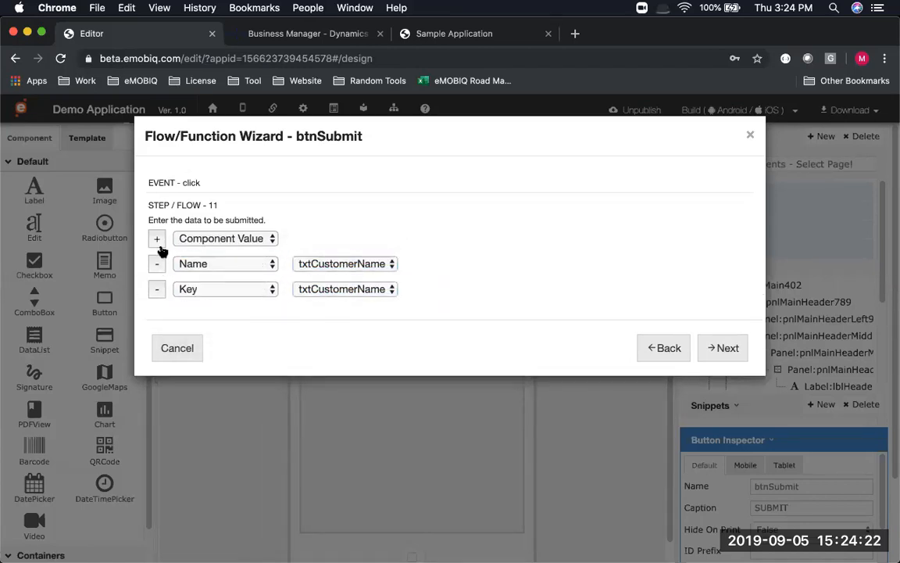
left_click(195, 291)
left_click(206, 334)
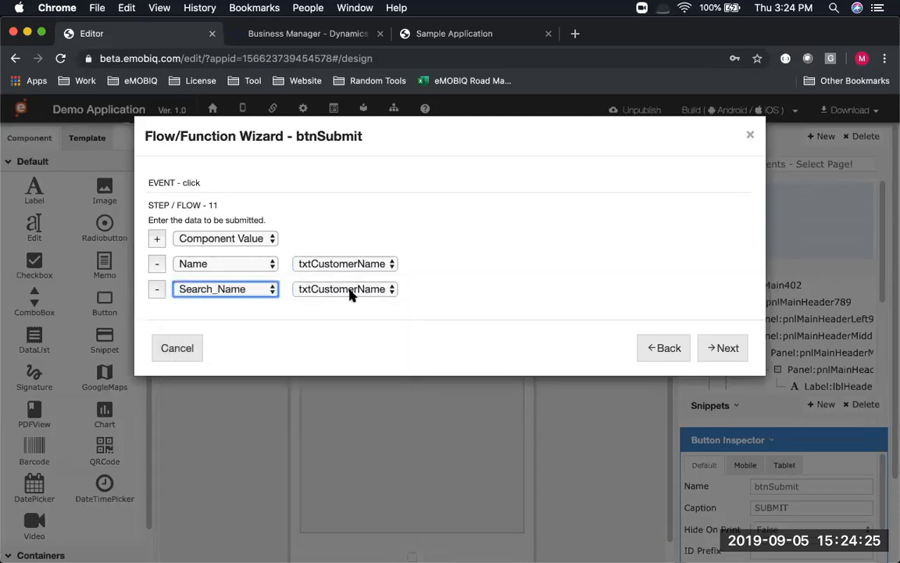
left_click(350, 291)
left_click(350, 291)
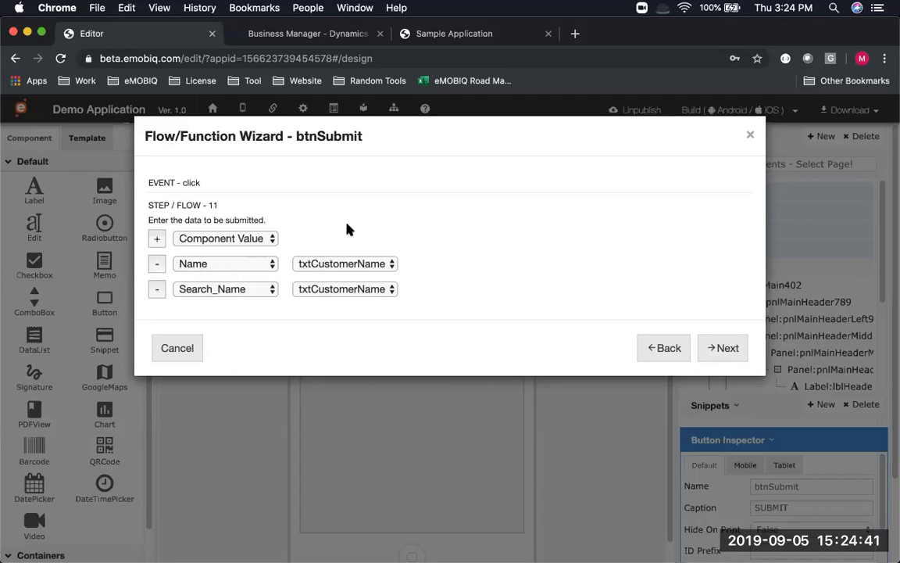
Go to the Customer List page afterwards and finish the wizard
left_click(724, 352)
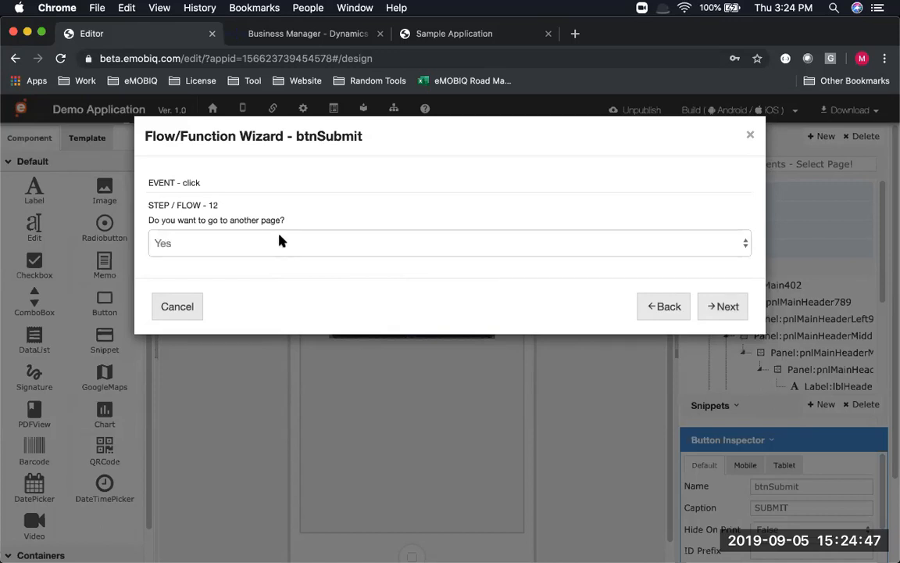
left_click(727, 306)
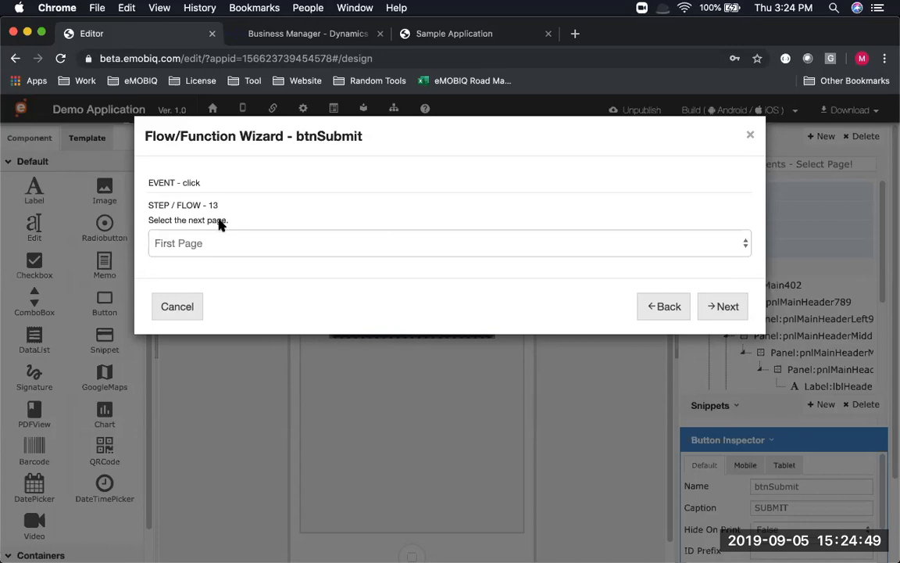
left_click(210, 246)
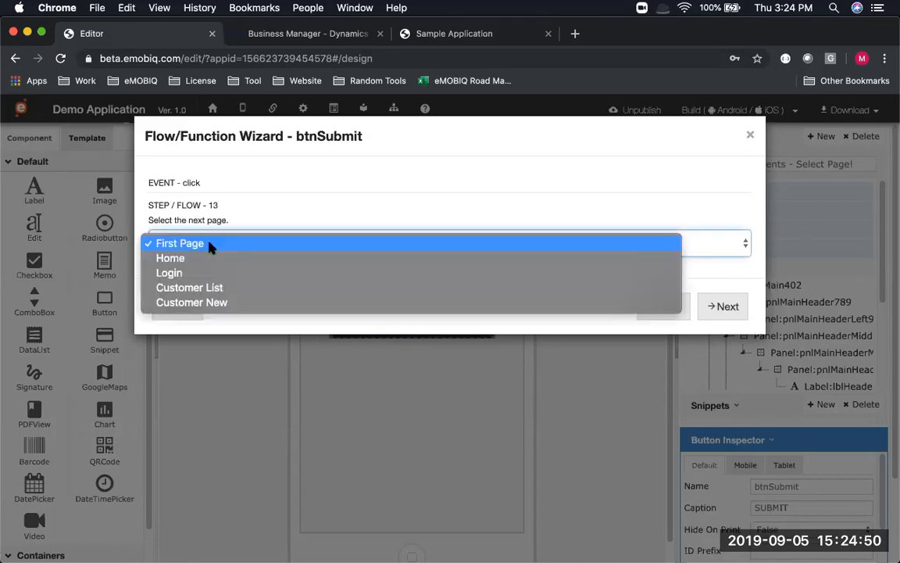
left_click(203, 290)
left_click(713, 305)
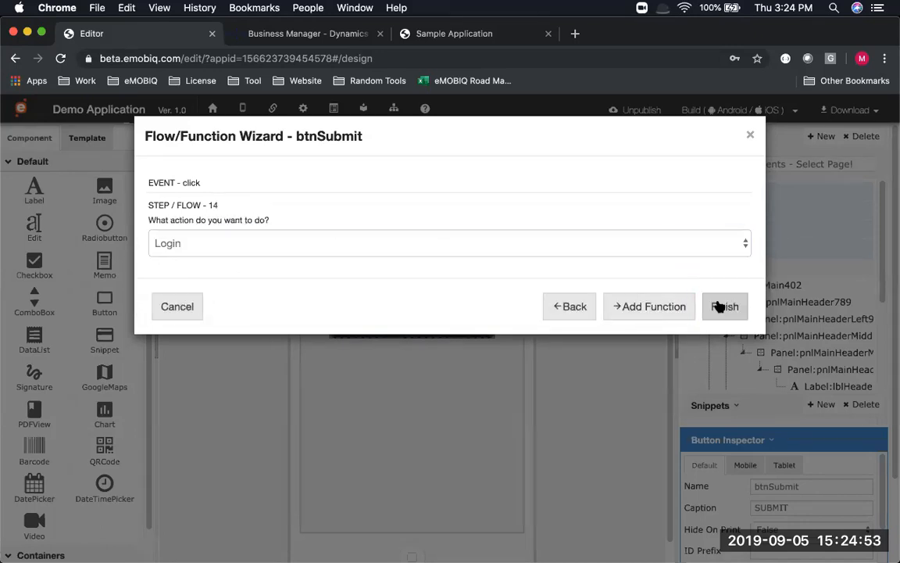
left_click(733, 305)
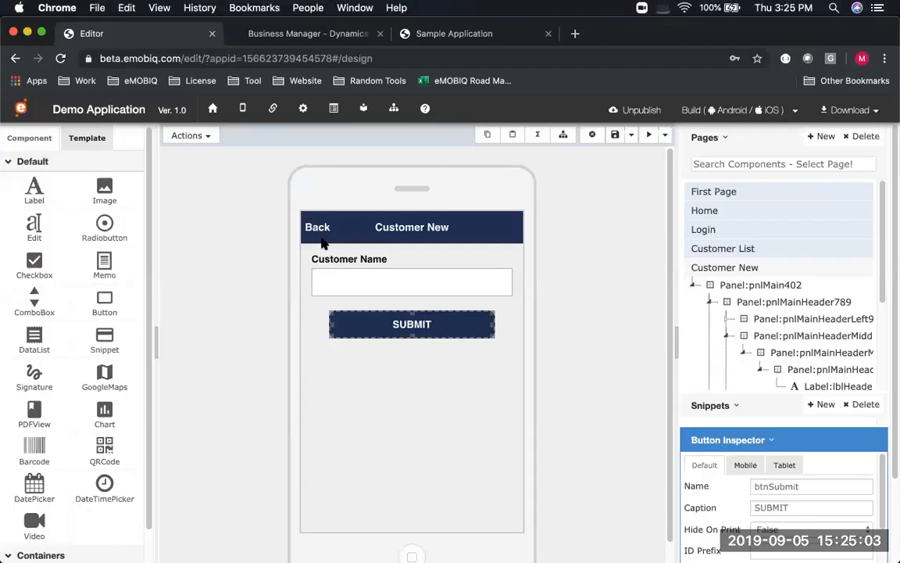
Select the Back label on Customer New and choose its click event
left_click(316, 228)
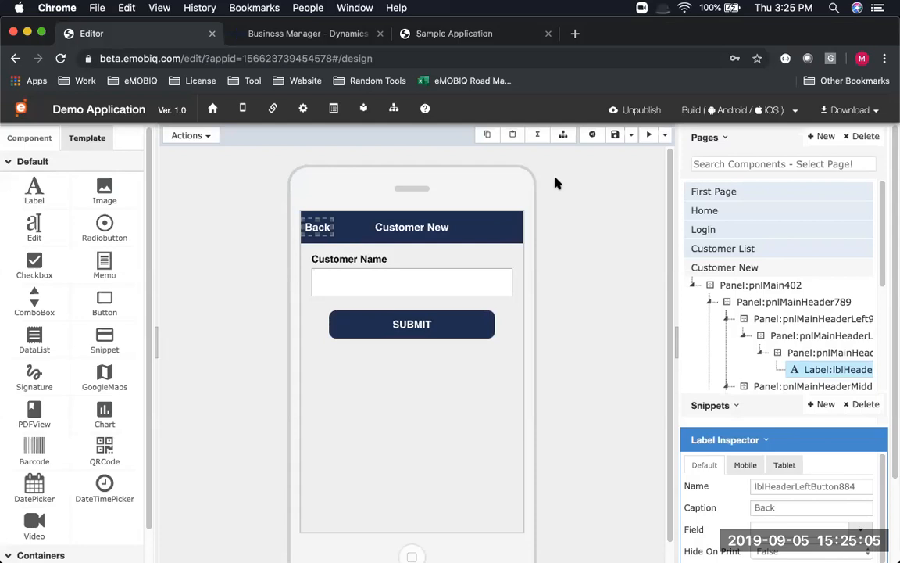
left_click(537, 134)
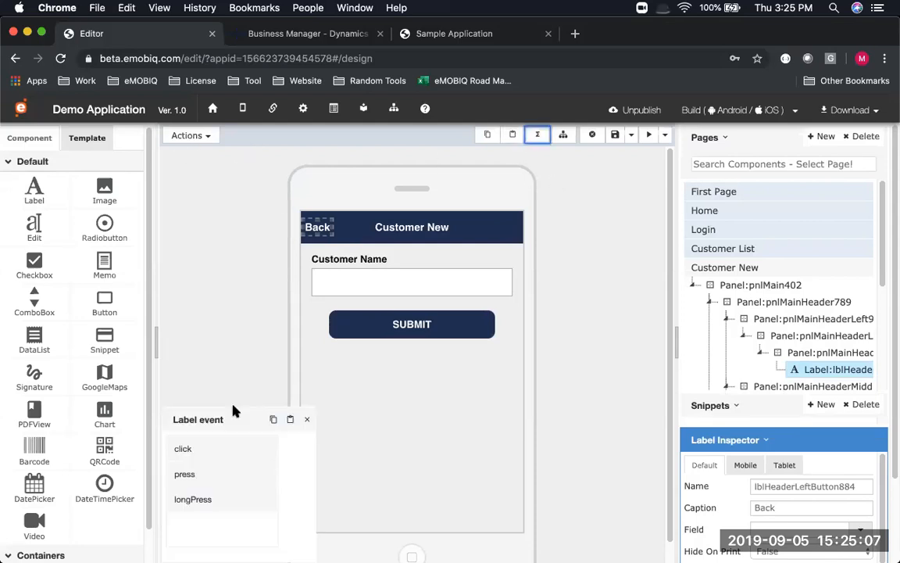
left_click(217, 451)
left_click(385, 419)
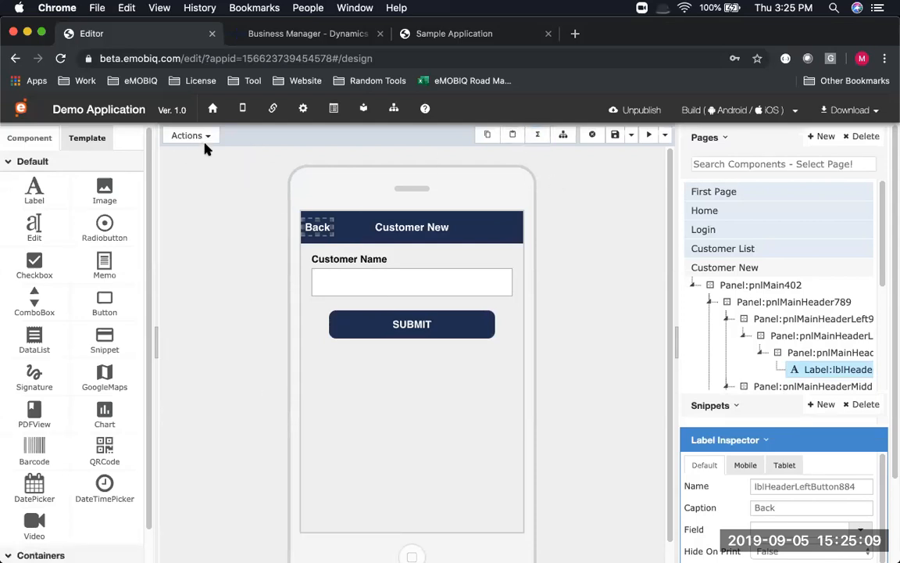
Give the Back label a Basic Function Go To Page flow targeting Customer List
left_click(207, 137)
left_click(216, 232)
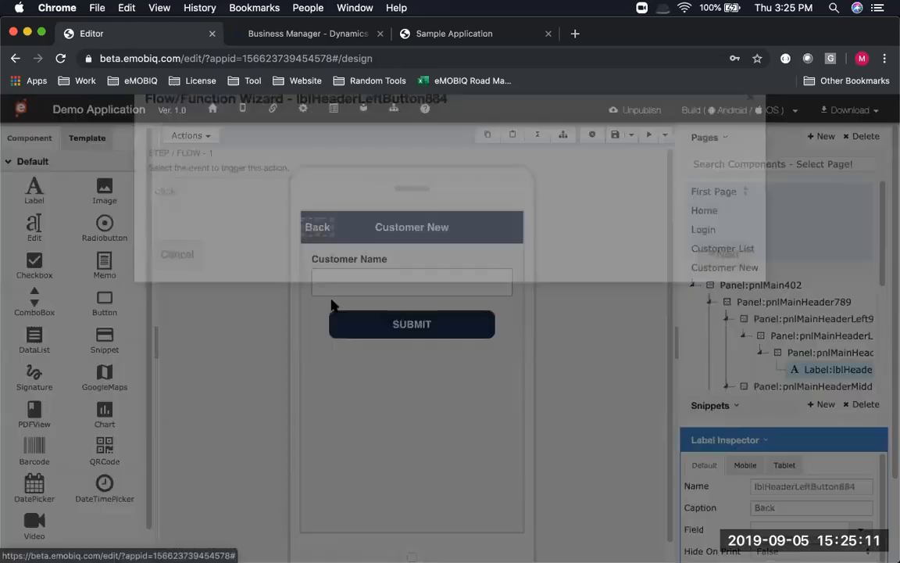
left_click(710, 294)
left_click(244, 247)
key("Return")
left_click(719, 305)
left_click(291, 244)
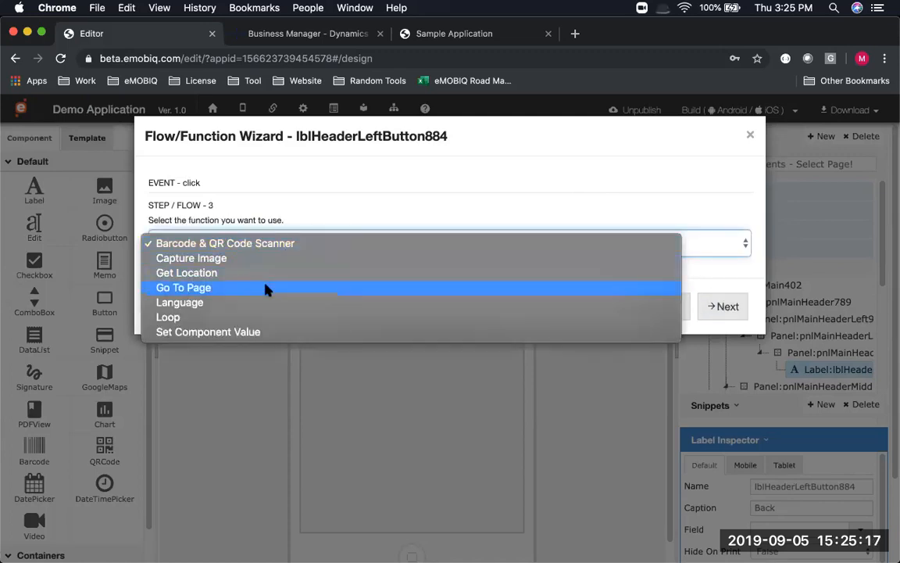
left_click(265, 287)
left_click(723, 307)
left_click(207, 247)
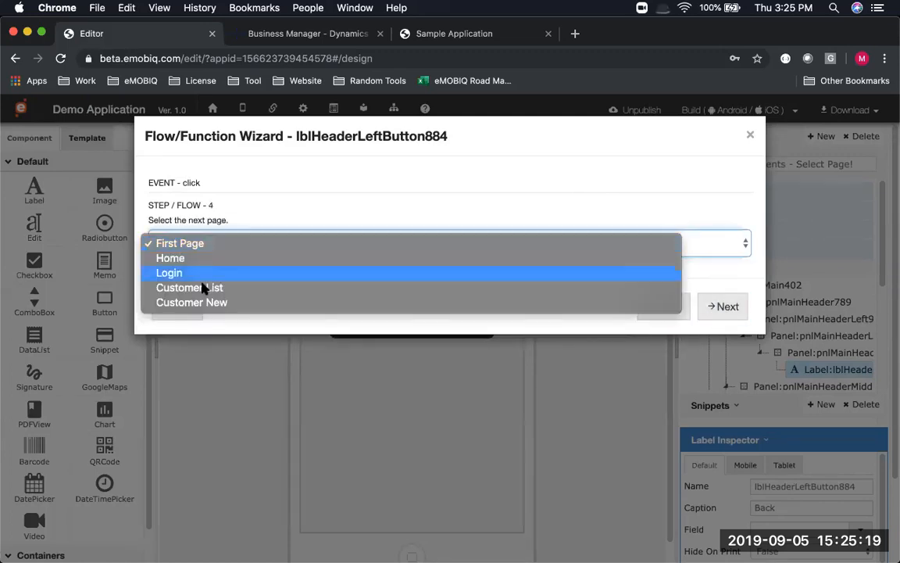
left_click(201, 288)
left_click(732, 308)
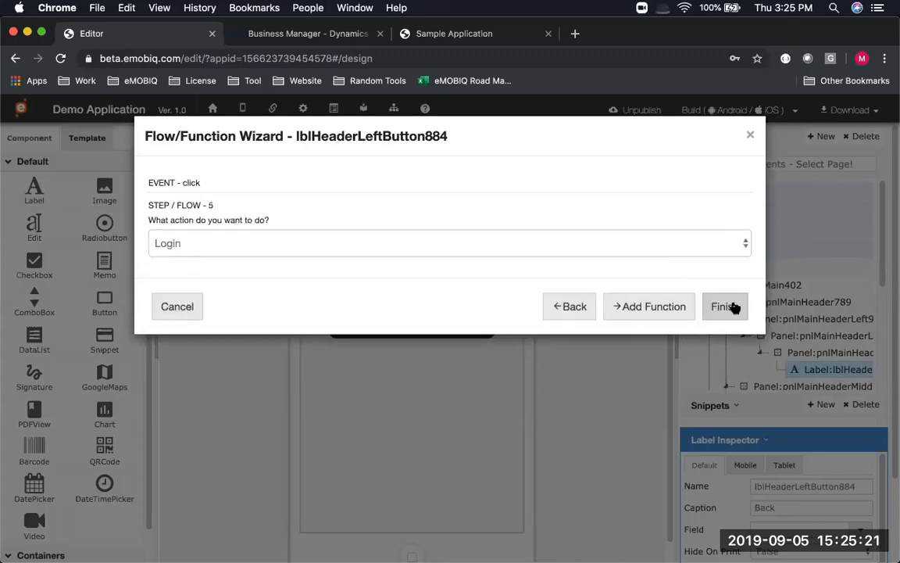
left_click(732, 307)
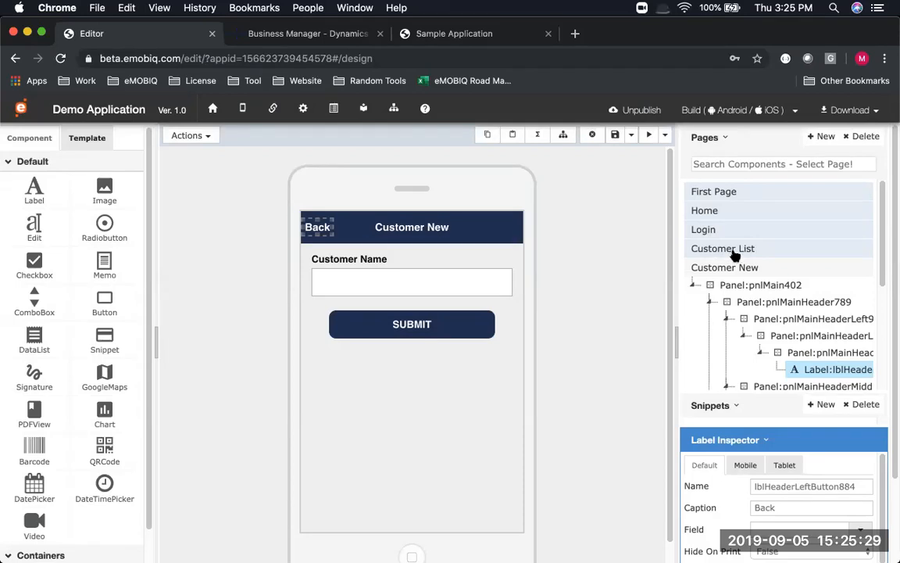
On Customer List, start a Basic Function click flow for the New label
left_click(734, 252)
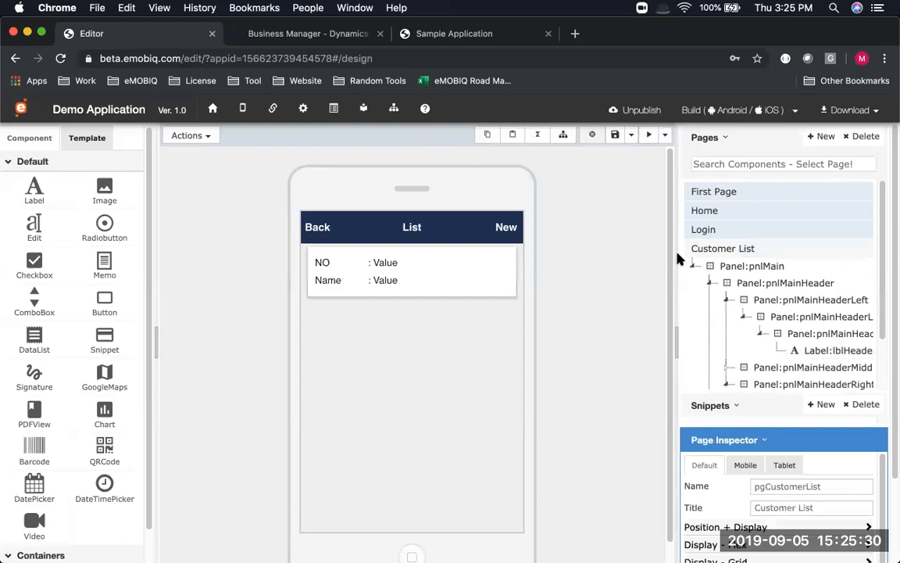
left_click(500, 226)
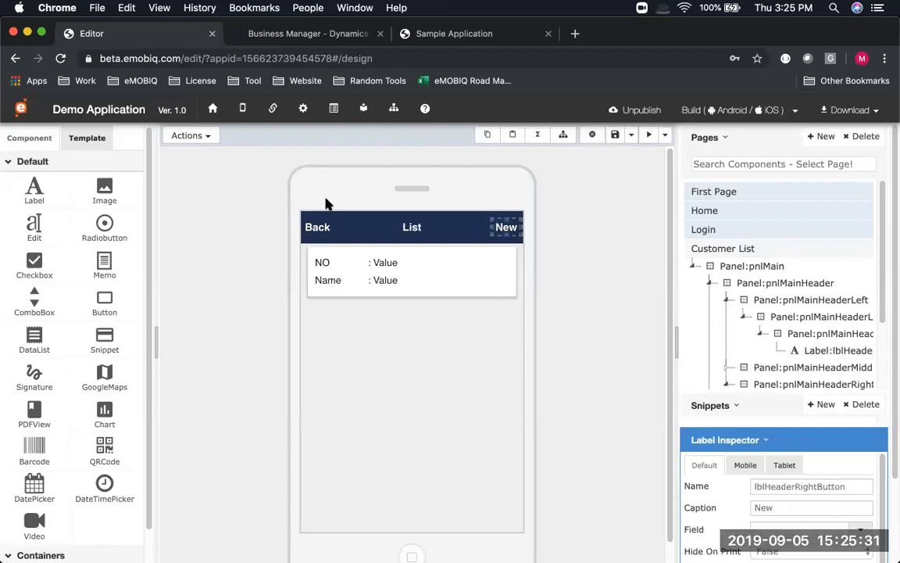
left_click(191, 135)
left_click(211, 231)
left_click(726, 292)
left_click(593, 239)
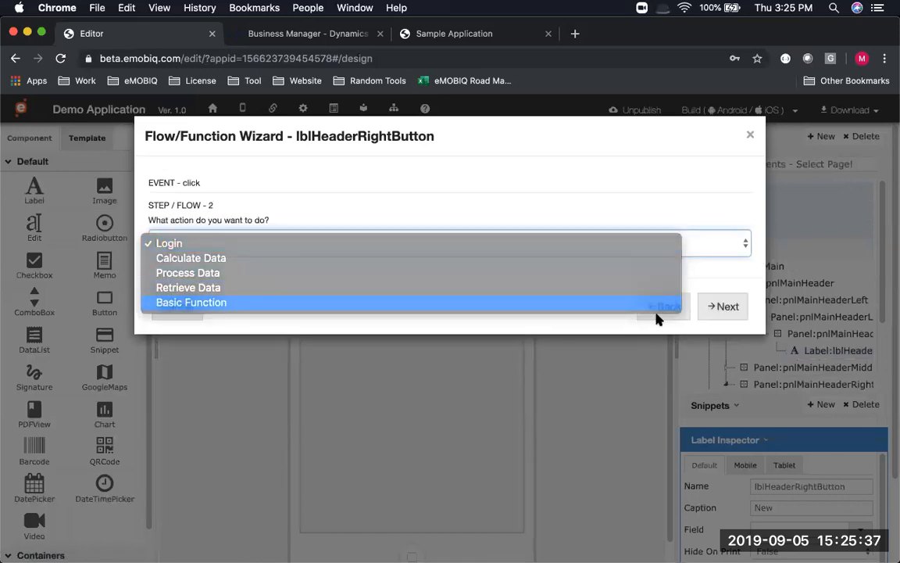
left_click(656, 308)
left_click(719, 306)
Set the flow to Go To Page Customer New, finish it, and save
left_click(243, 242)
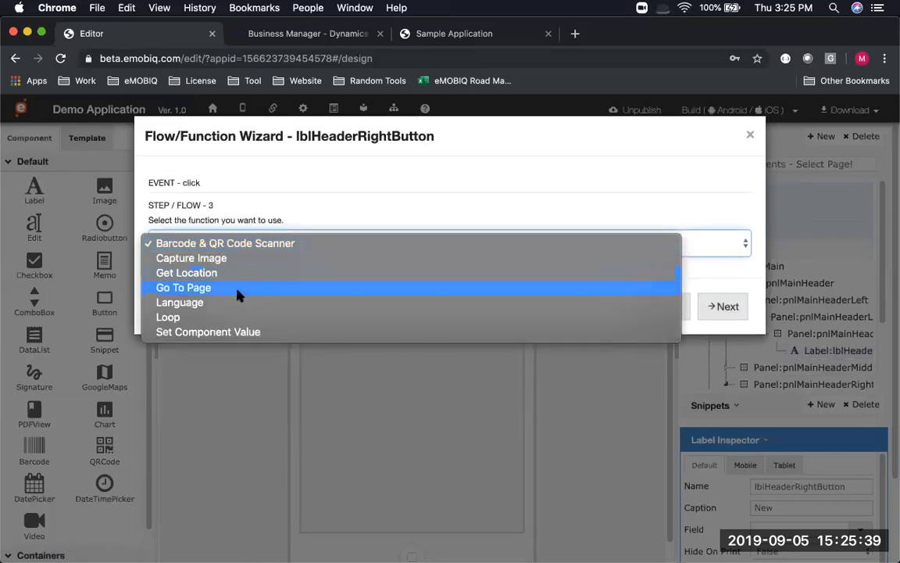
left_click(239, 289)
left_click(723, 306)
left_click(237, 243)
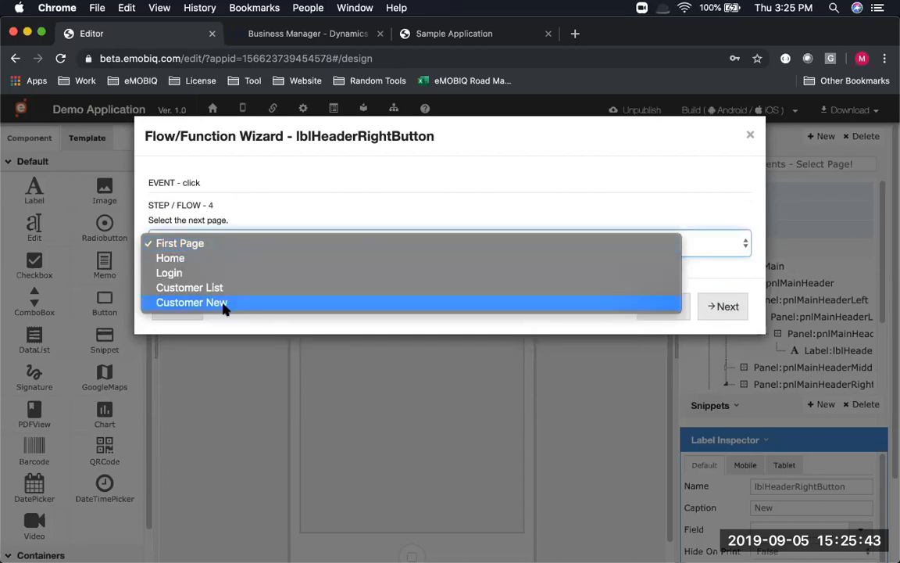
left_click(225, 289)
left_click(216, 247)
left_click(215, 257)
left_click(731, 304)
left_click(723, 305)
left_click(616, 134)
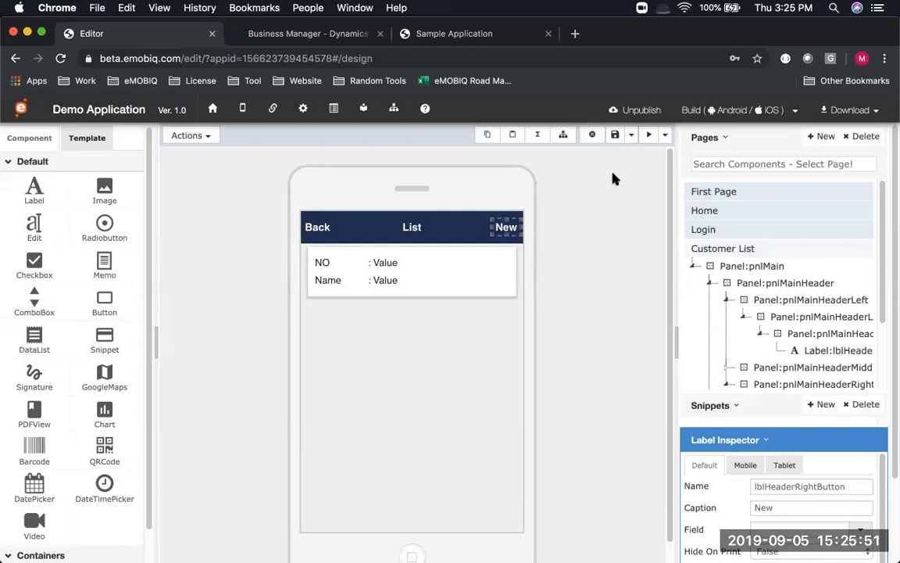
Launch the app preview, log in with a username and password, and open the Customer List
left_click(649, 135)
left_click(493, 270)
left_click(480, 307)
left_click(482, 328)
type("••")
left_click(471, 370)
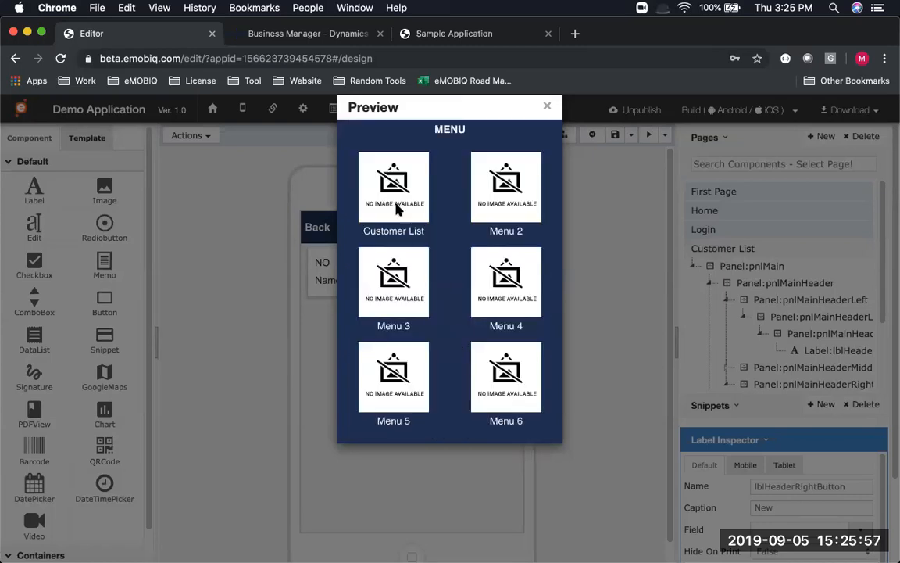
left_click(397, 202)
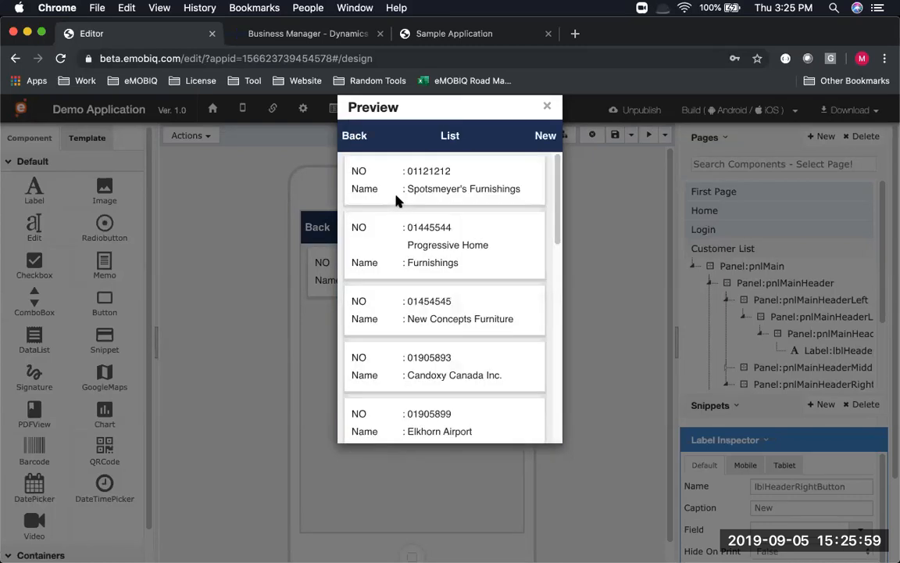
scroll(396, 201, "down", 3)
scroll(397, 201, "down", 8)
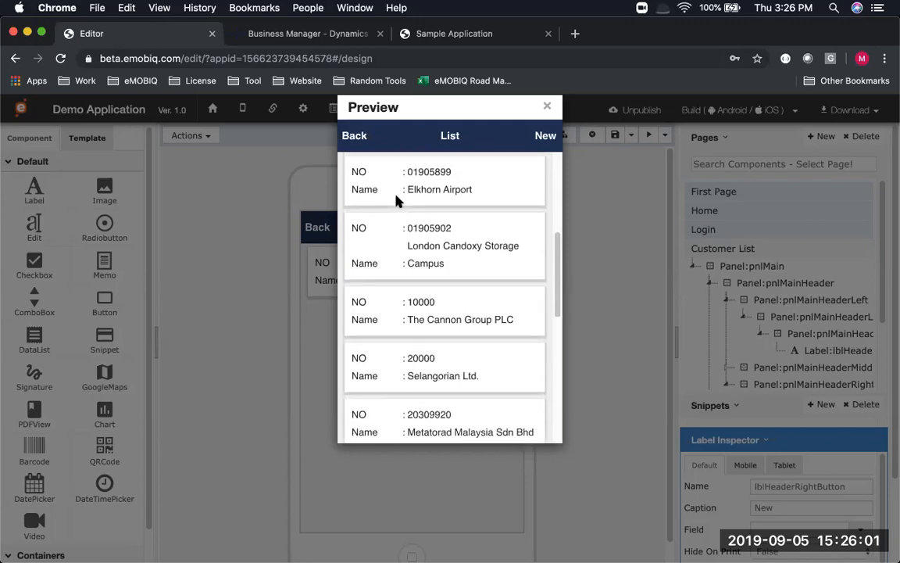
Create a new customer named 'Testing' and submit it to Dynamics
left_click(547, 137)
left_click(459, 189)
type("Testing")
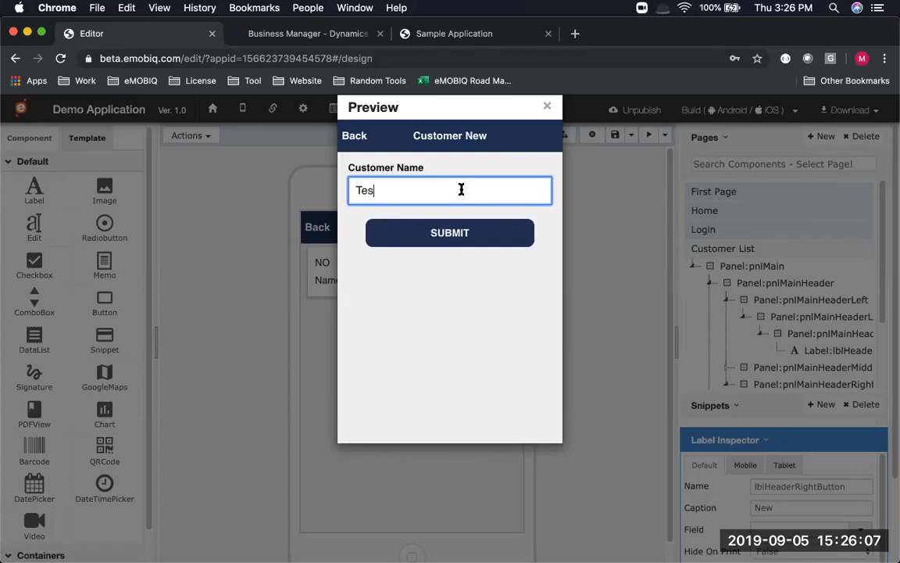
left_click(426, 241)
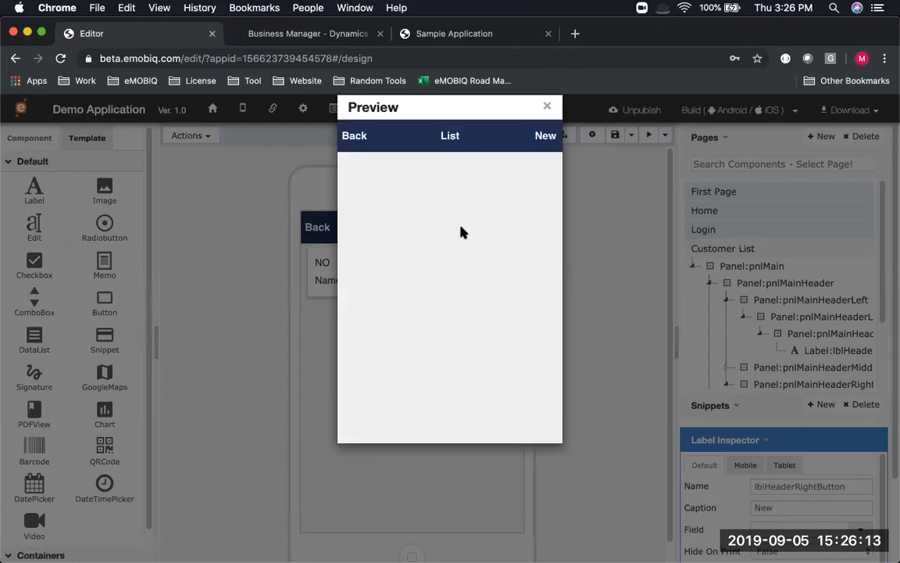
Confirm customer Testing (C00180) appears in the list, then close the preview and save the page
scroll(469, 235, "down", 3)
scroll(473, 239, "down", 5)
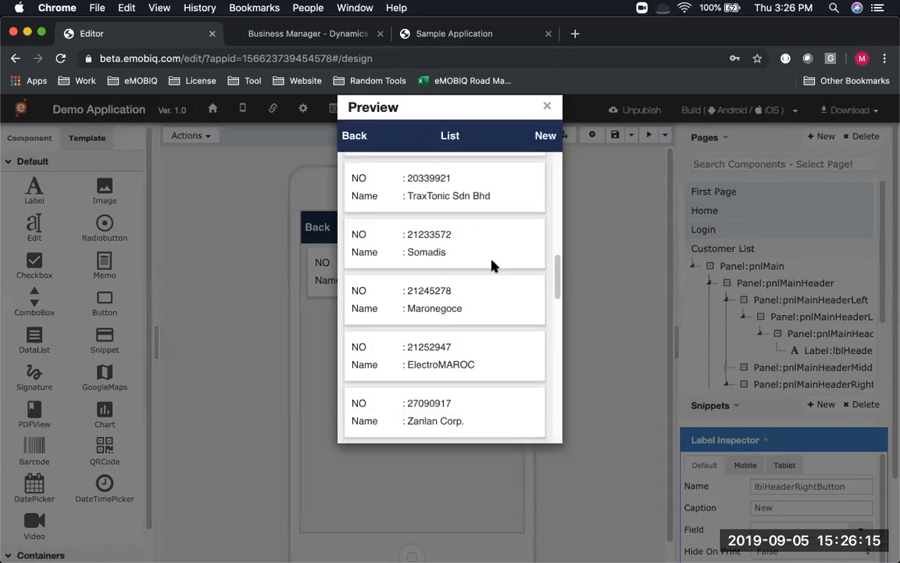
scroll(494, 262, "down", 5)
scroll(494, 261, "down", 5)
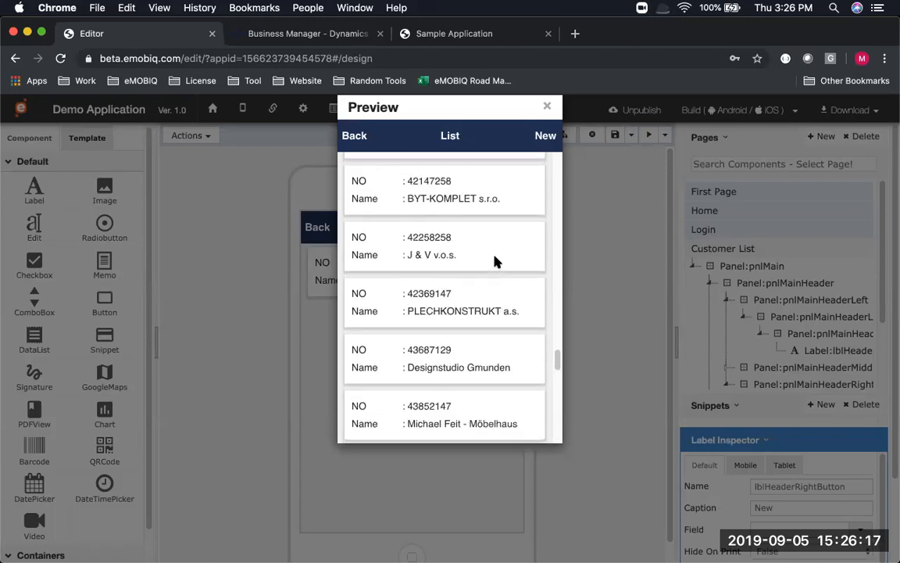
scroll(494, 261, "down", 8)
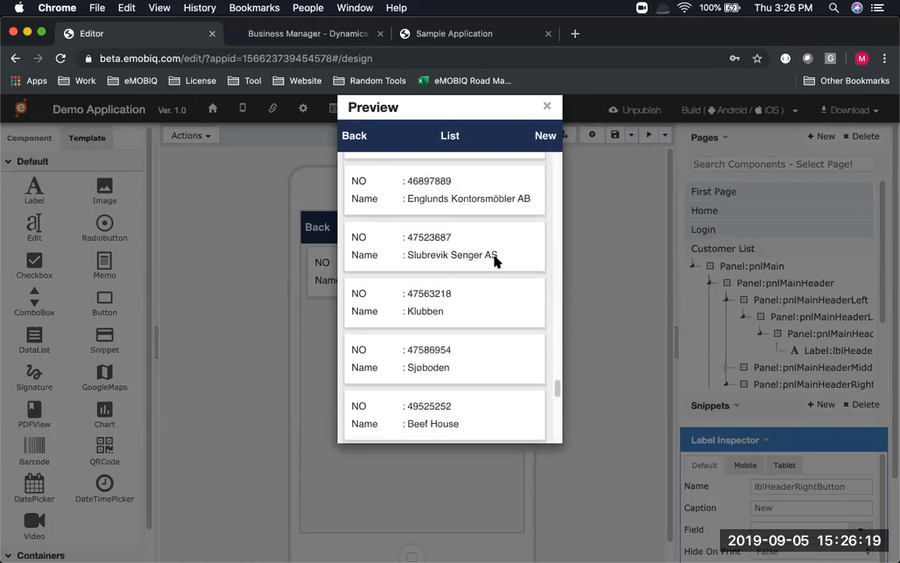
scroll(494, 262, "down", 3)
scroll(494, 262, "down", 5)
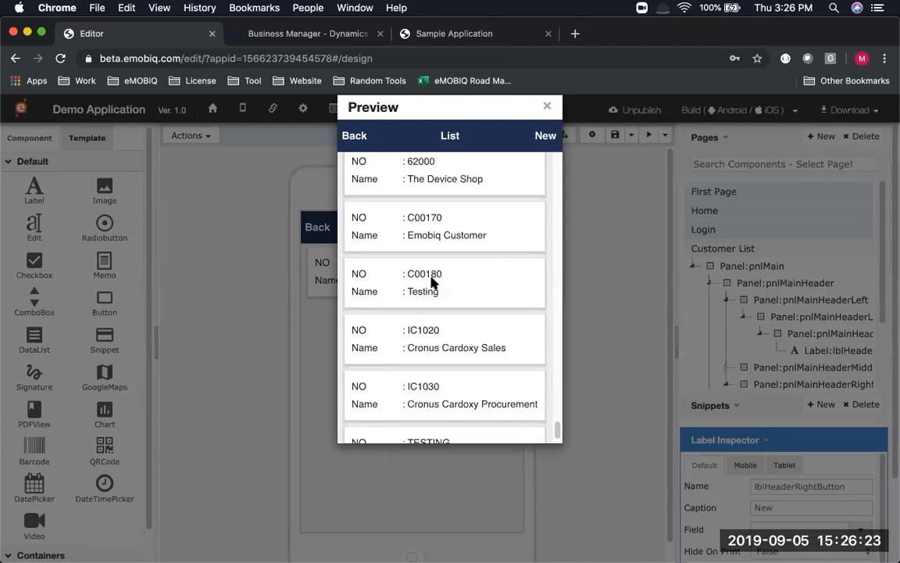
left_click(621, 247)
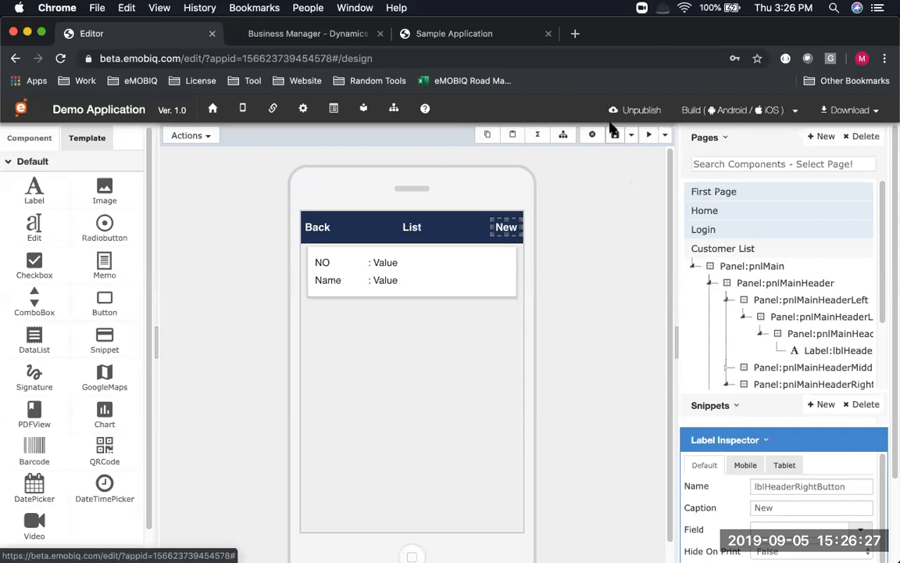
left_click(617, 135)
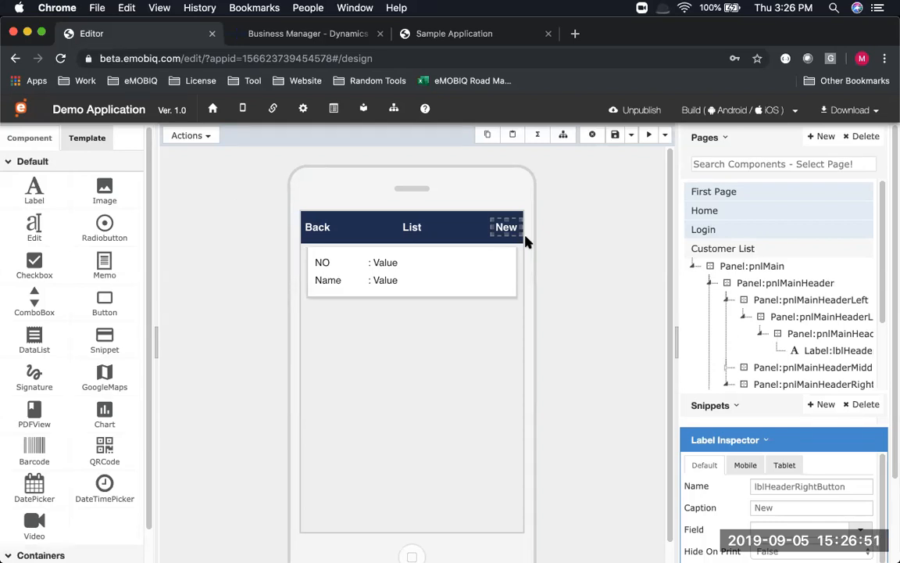
Switch to the PowerPoint slideshow and advance to the Order Listing Page slide
key("super+Tab")
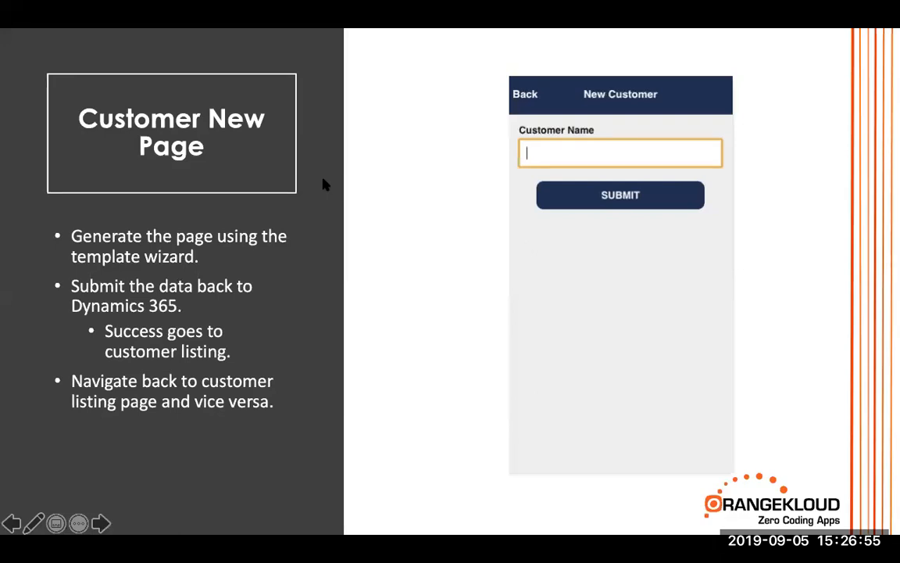
key("Right")
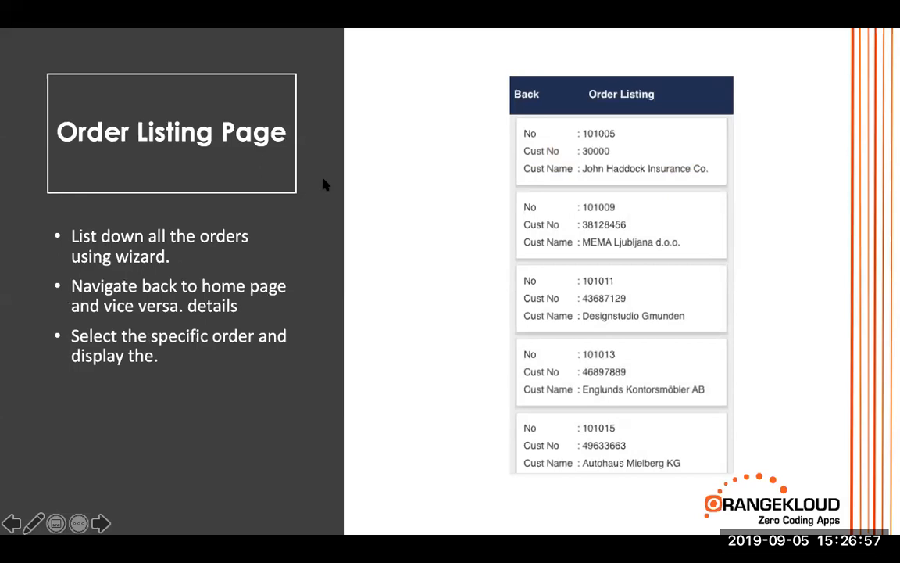
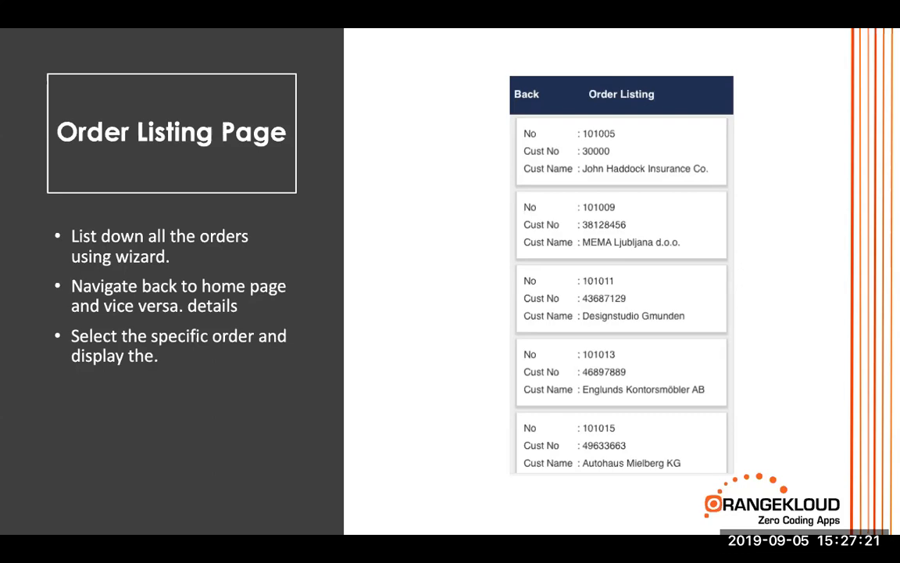
Leave the PowerPoint slideshow and return to the Customer List page design in the eMOBIQ editor
key("super+Tab")
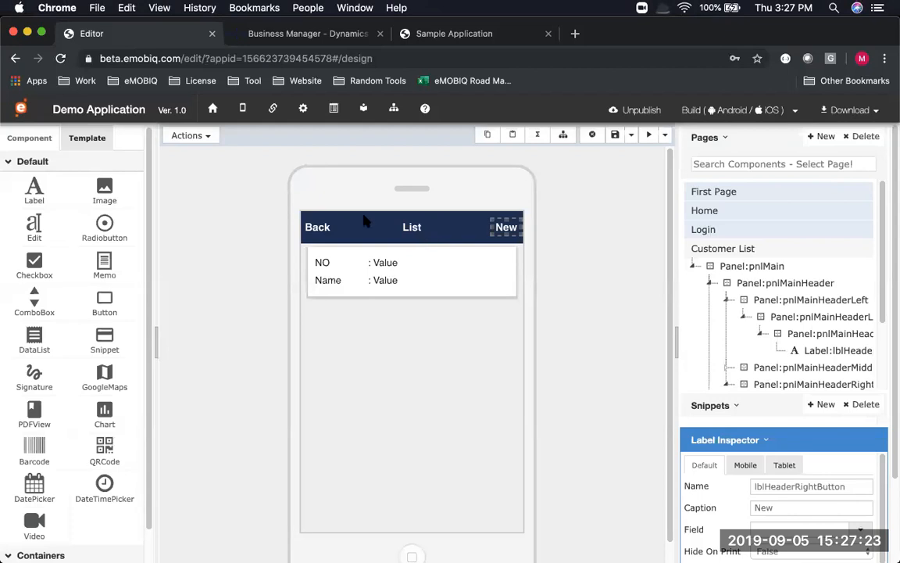
Start a Data Listing page in the Page Function Wizard using the NAV connector
scroll(363, 221, "down", 1)
left_click(209, 137)
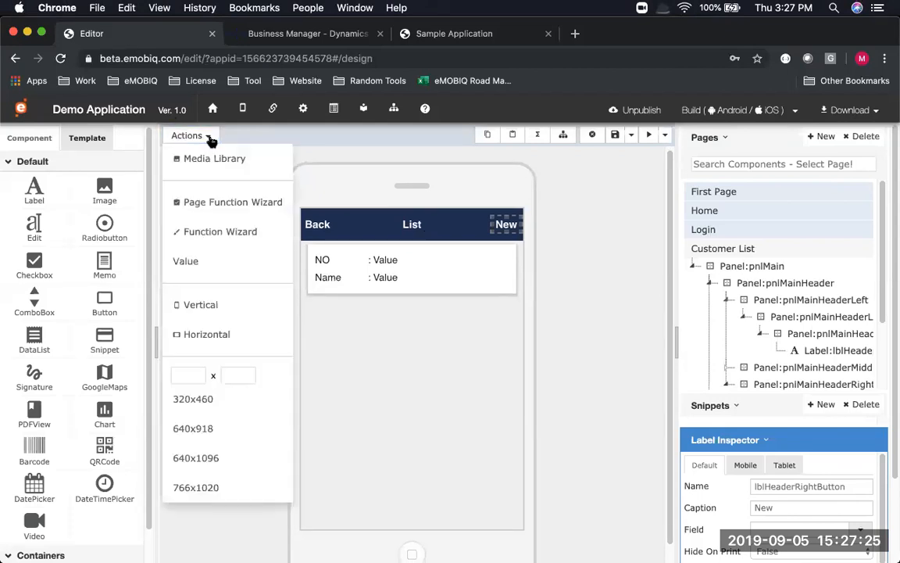
left_click(210, 211)
left_click(274, 246)
left_click(370, 260)
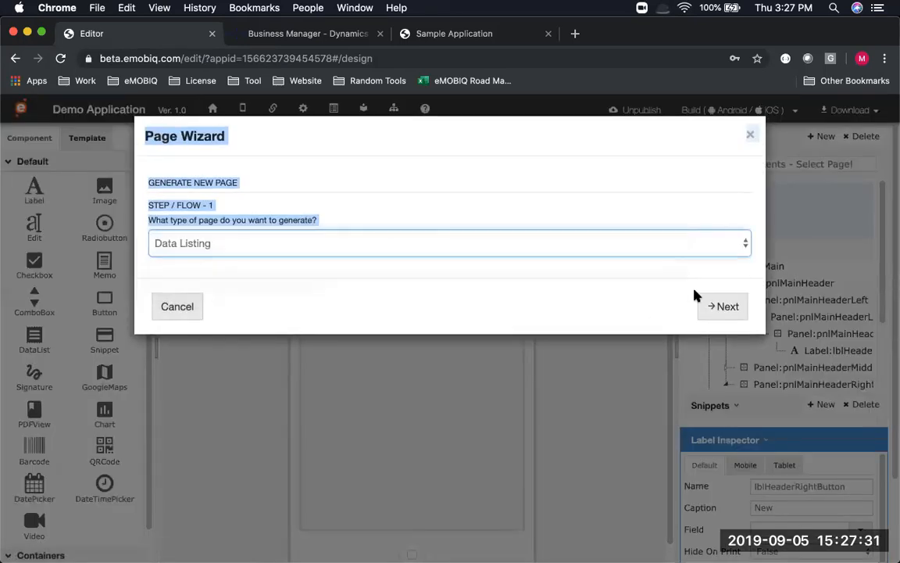
left_click(251, 247)
left_click(258, 272)
left_click(733, 308)
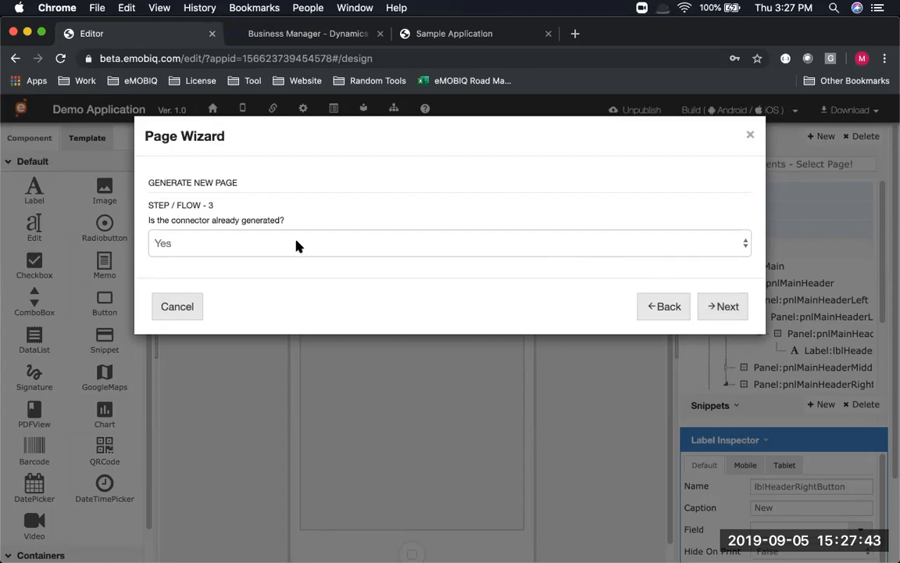
left_click(736, 309)
Choose the OK365_Order_Entry service with no data filter, and add two display field rows
left_click(247, 236)
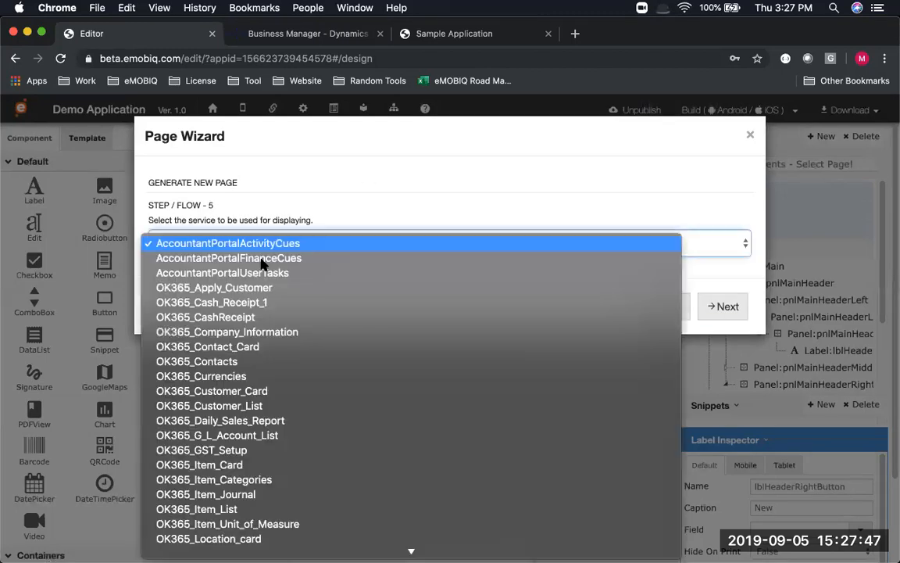
scroll(280, 298, "down", 5)
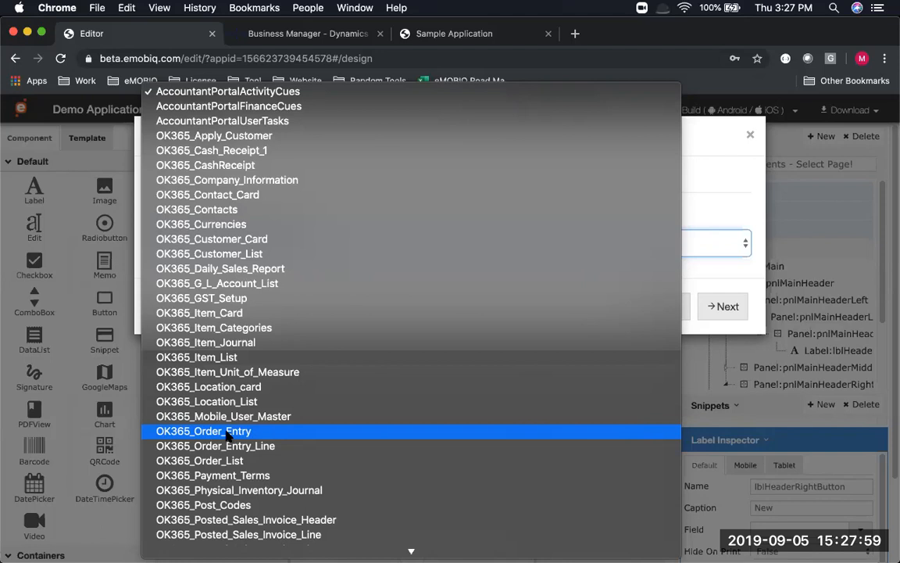
left_click(229, 433)
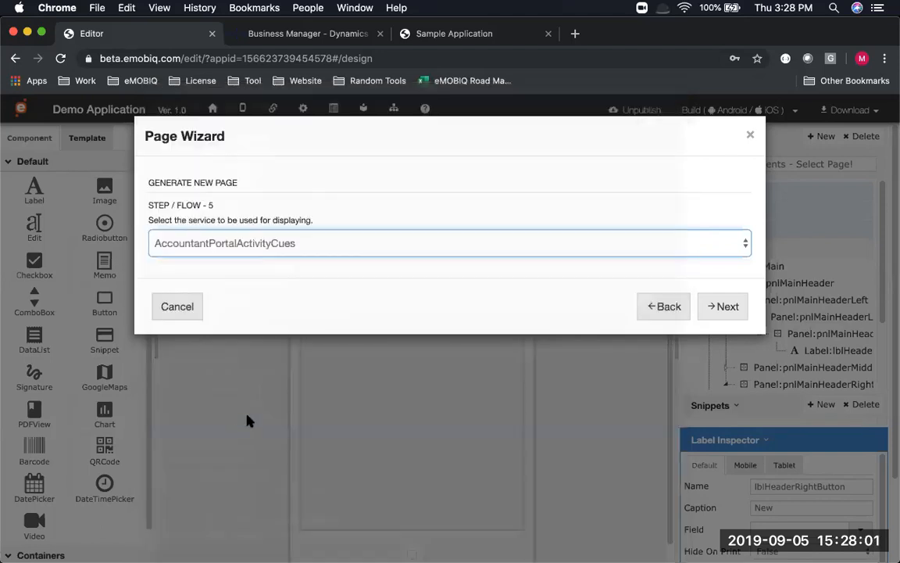
left_click(705, 306)
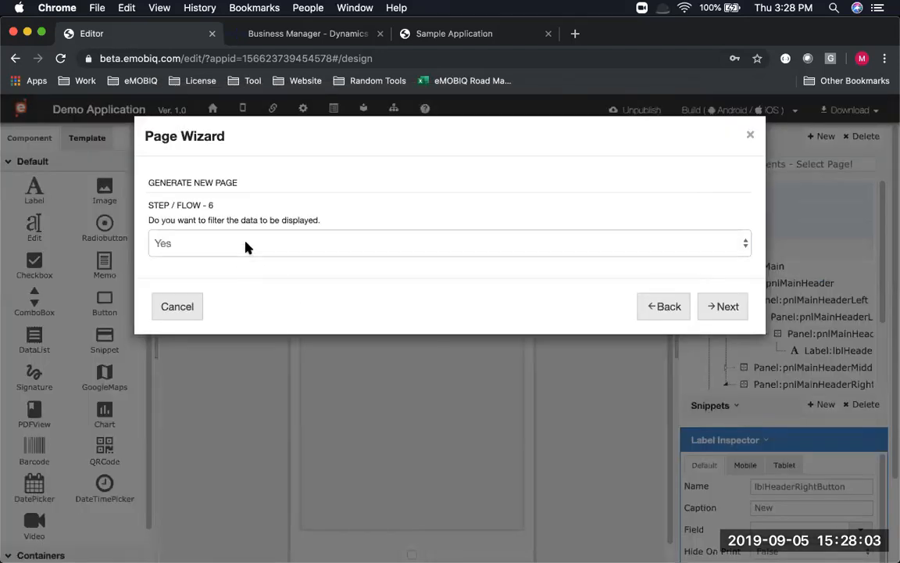
left_click(246, 246)
left_click(250, 262)
left_click(720, 305)
left_click(157, 239)
left_click(157, 239)
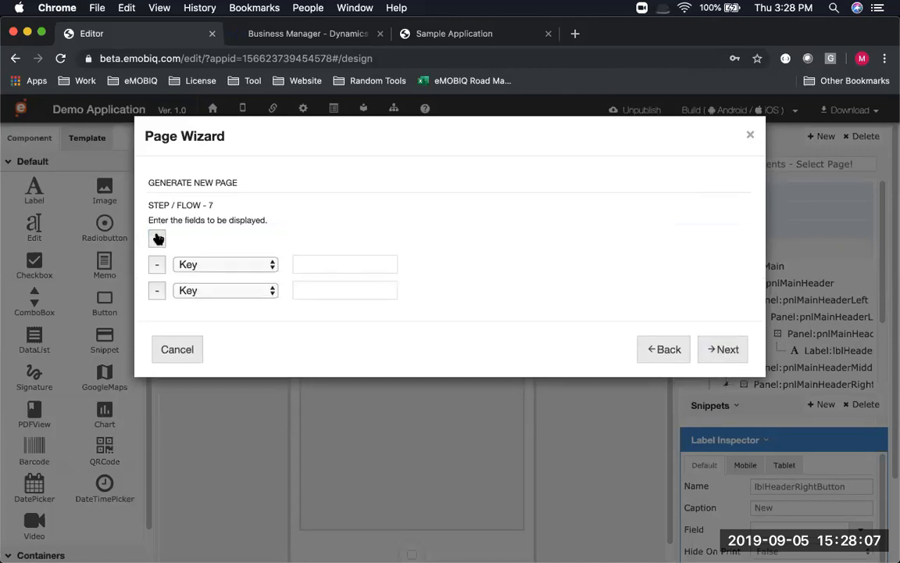
Map the display fields No, Sell_to_Customer_No and Sell_to_Customer_Name, labelling them No, Cust No and Cust Name
left_click(157, 239)
left_click(197, 267)
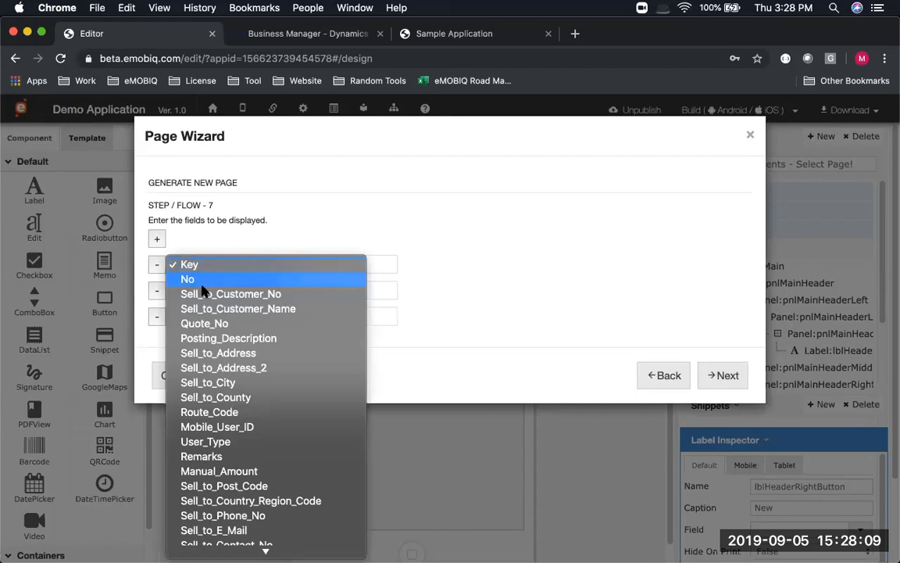
left_click(202, 279)
left_click(220, 290)
left_click(222, 318)
left_click(242, 361)
left_click(312, 267)
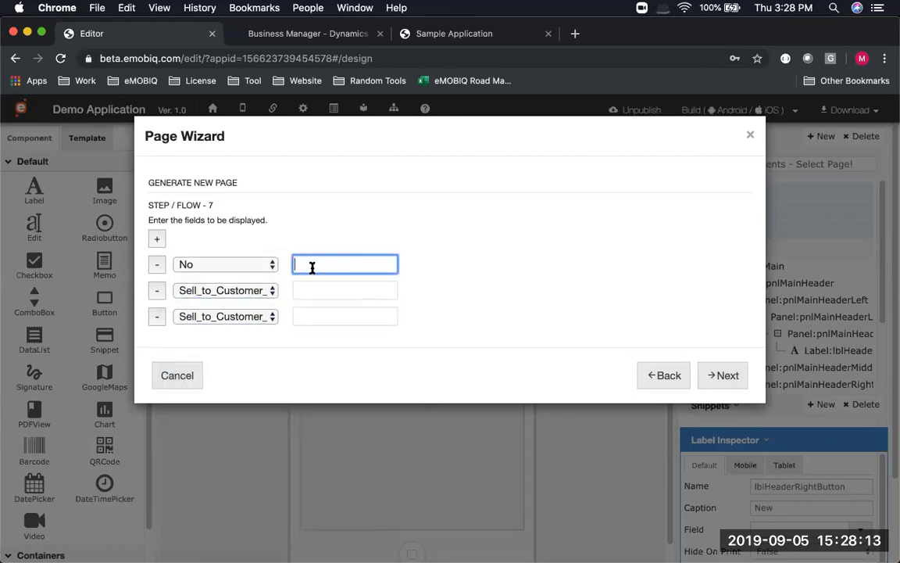
key("Tab")
key("Tab")
key("Tab")
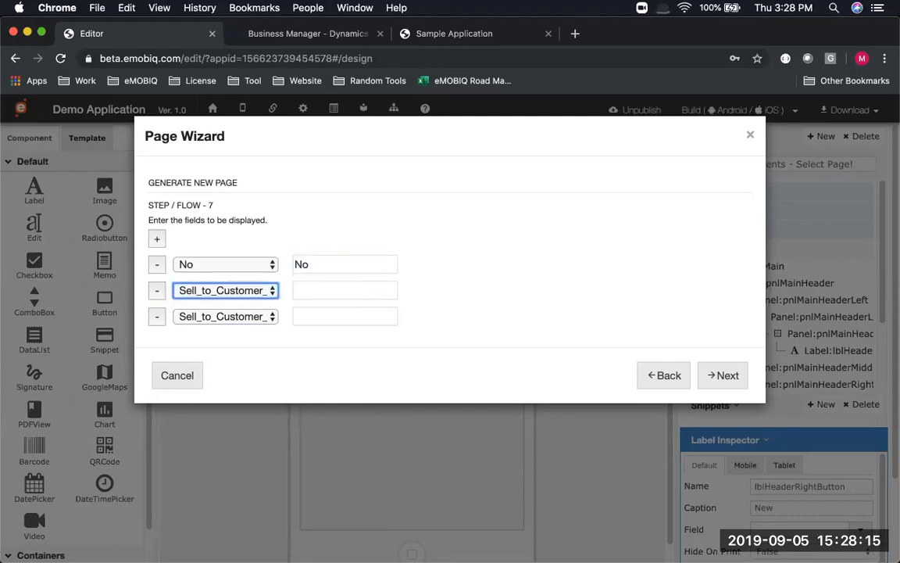
type("Cuso")
key("BackSpace")
type("t ")
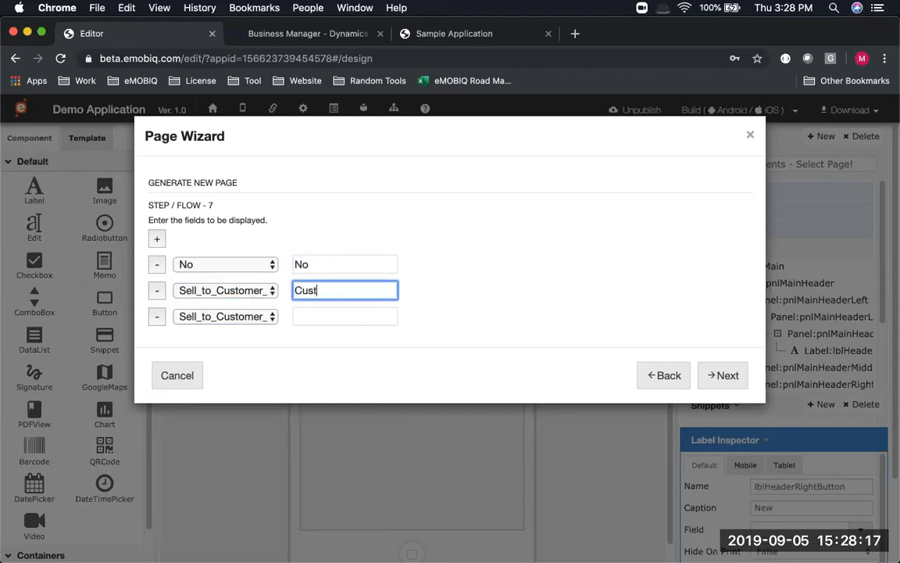
type("No")
key("Tab")
key("Tab")
key("Tab")
type("Cust Na")
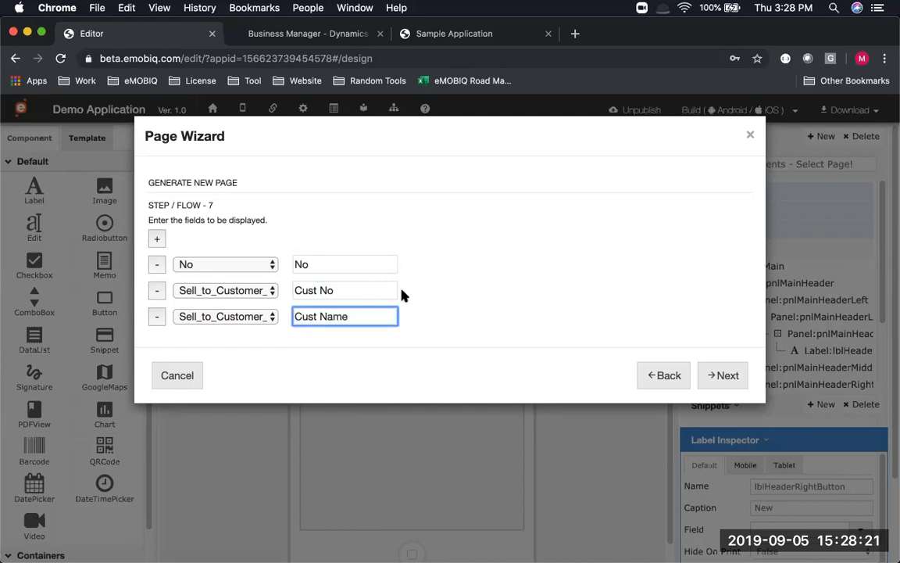
Apply the Simple & Clean (Navy Blue) template, title the page 'Order List', and finish
left_click(725, 376)
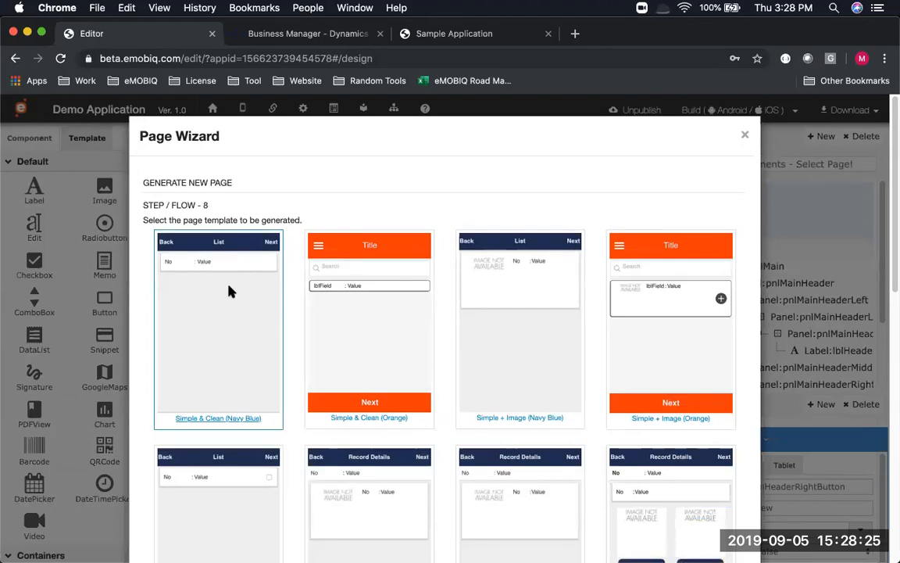
scroll(743, 492, "down", 10)
left_click(385, 267)
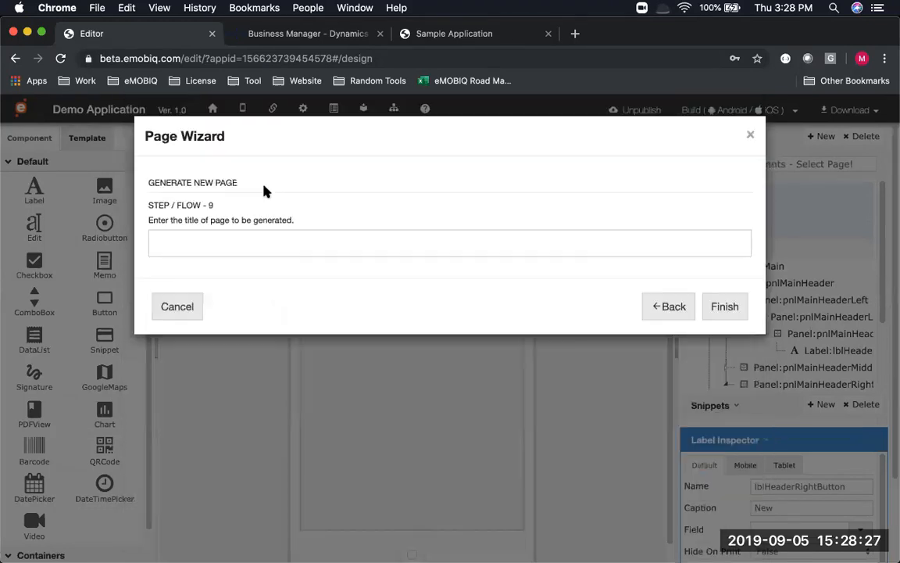
type("Order List")
left_click(724, 307)
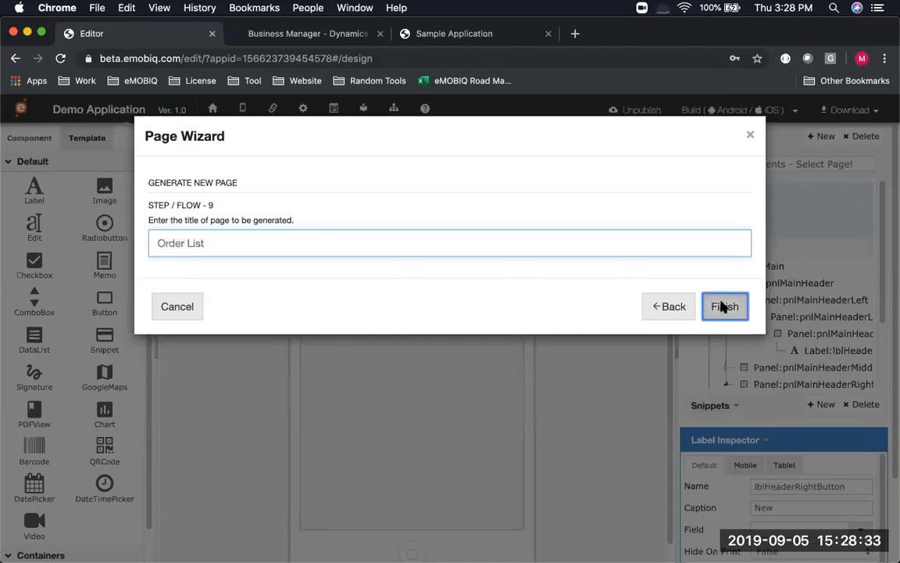
scroll(724, 377, "down", 3)
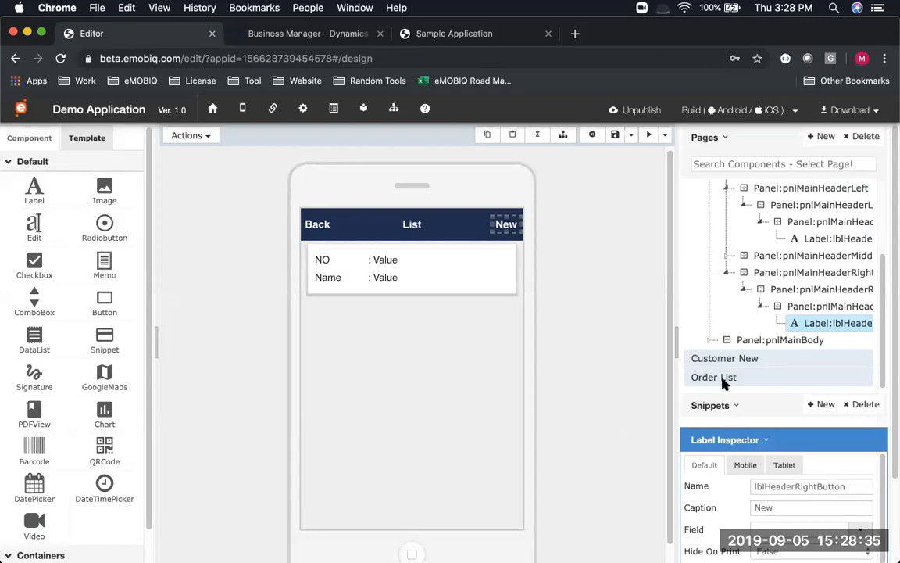
Open the Order List page, change its header title from List to Order List, and save
left_click(724, 377)
left_click(615, 135)
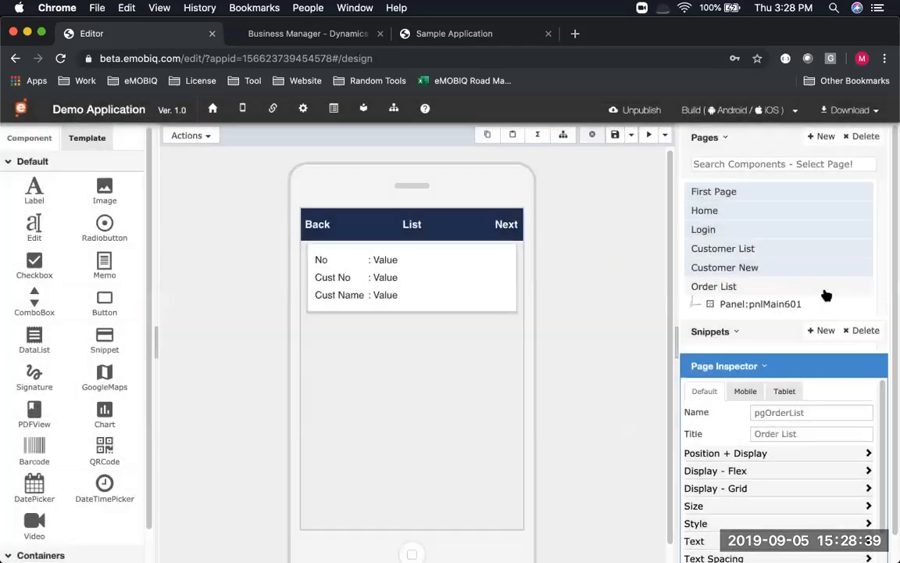
left_click(411, 222)
left_click(410, 223)
double_click(412, 223)
type("Order L")
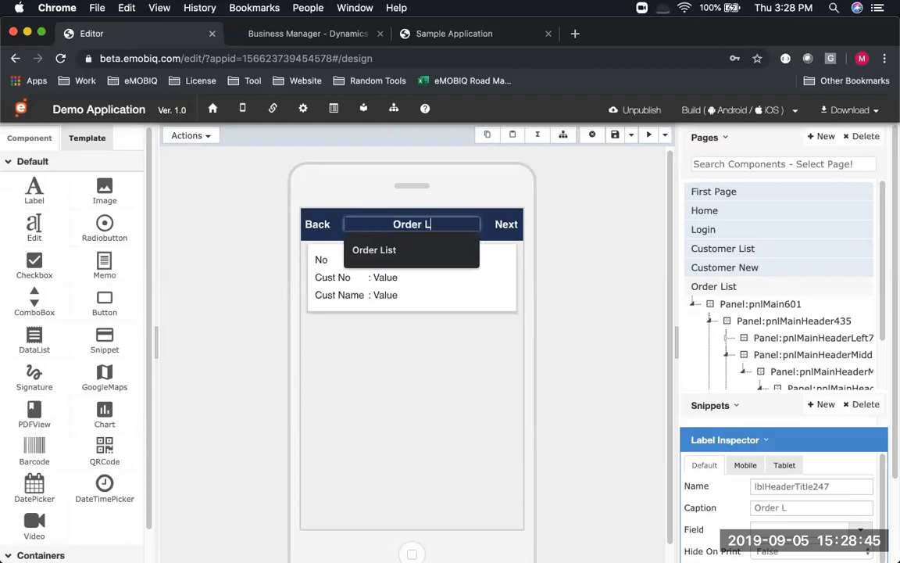
type("ist")
key("Return")
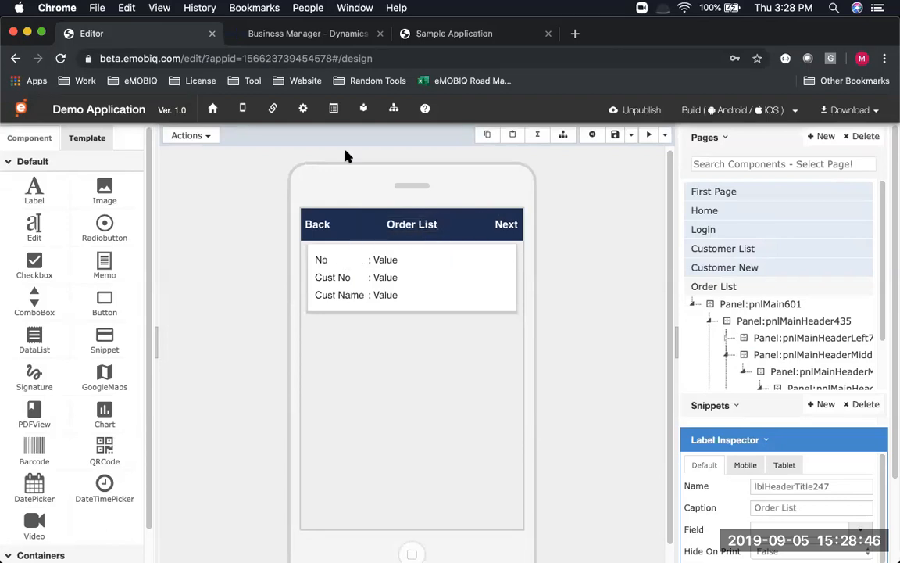
left_click(616, 135)
key("super+Tab")
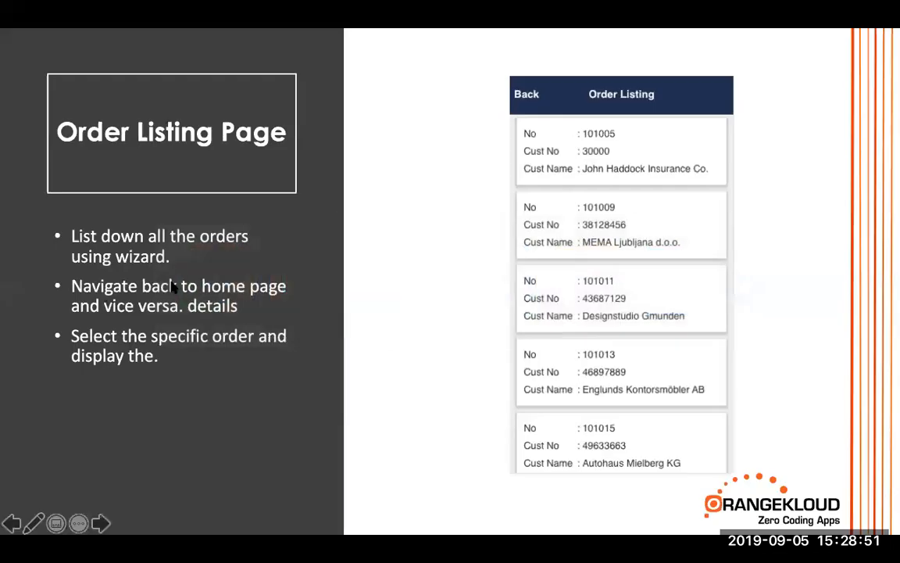
key("super+Tab")
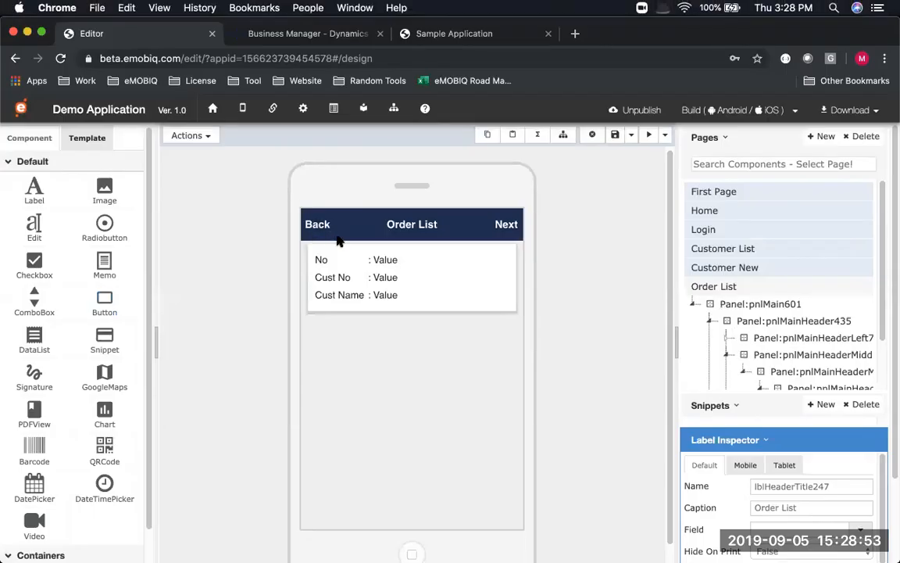
Start a Basic Function click action for the Order List page's Back label in the Function Wizard
left_click(328, 228)
left_click(201, 136)
left_click(209, 232)
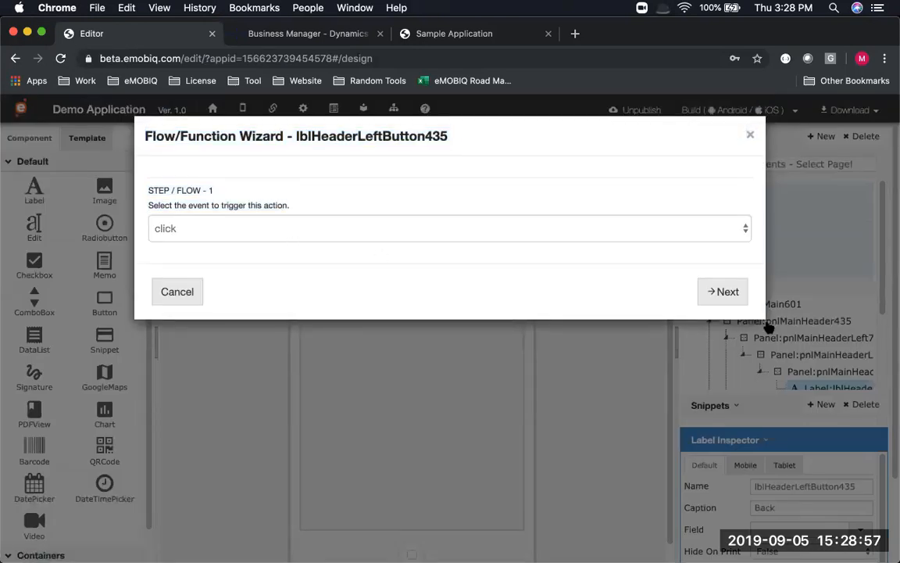
left_click(723, 292)
left_click(500, 243)
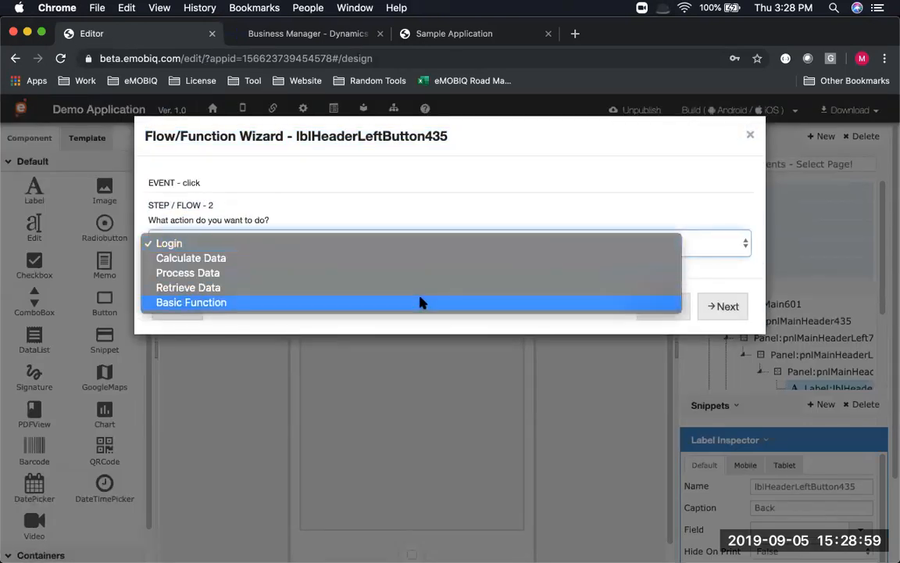
left_click(421, 303)
left_click(722, 306)
left_click(325, 243)
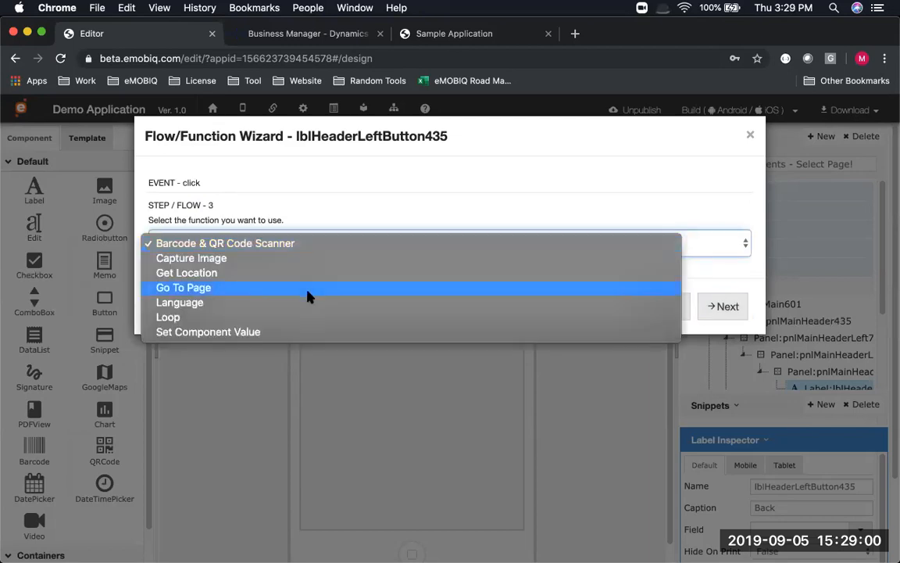
Set the action to Go To Page with Home as target, finish, and save the page
left_click(400, 297)
left_click(727, 306)
left_click(285, 243)
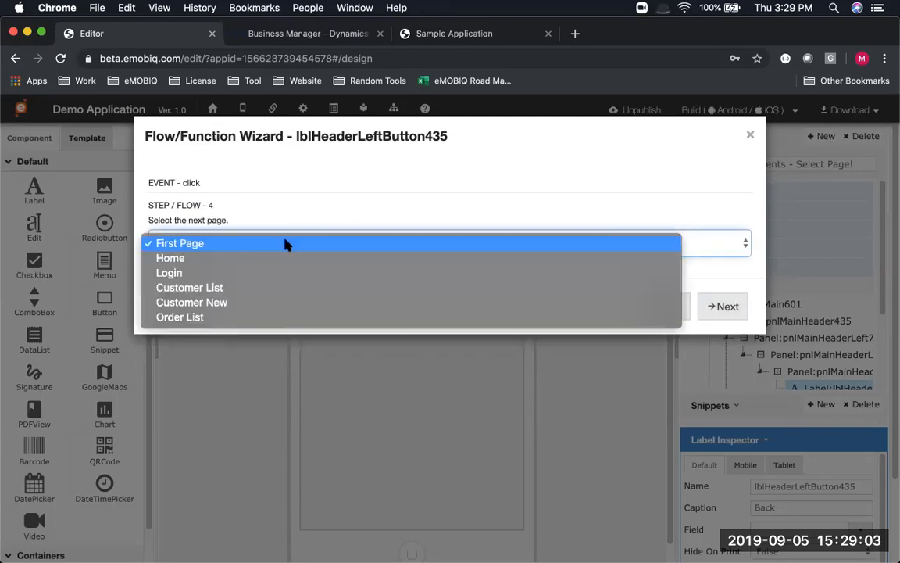
left_click(271, 260)
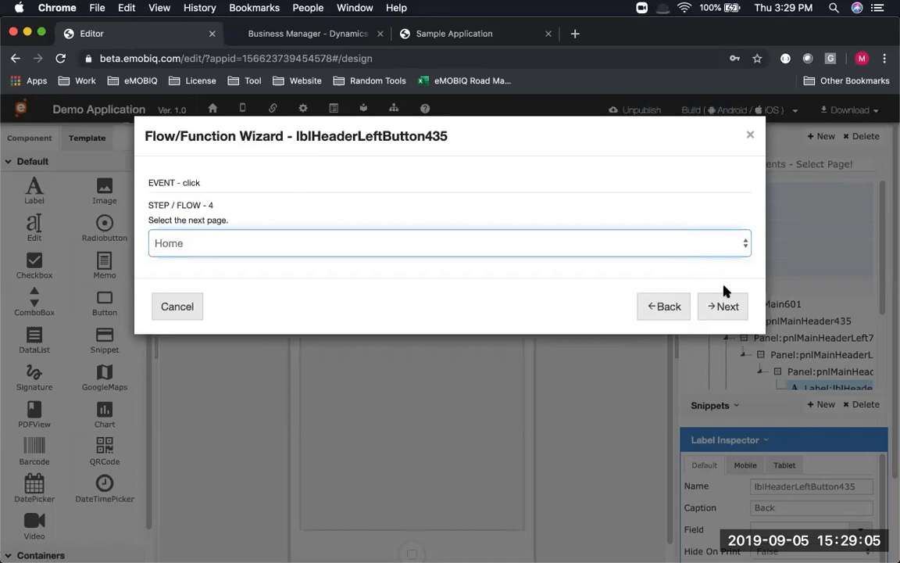
left_click(725, 305)
left_click(725, 307)
left_click(616, 137)
Rename the Home page's Menu 3 tile caption to 'Order List'
left_click(703, 211)
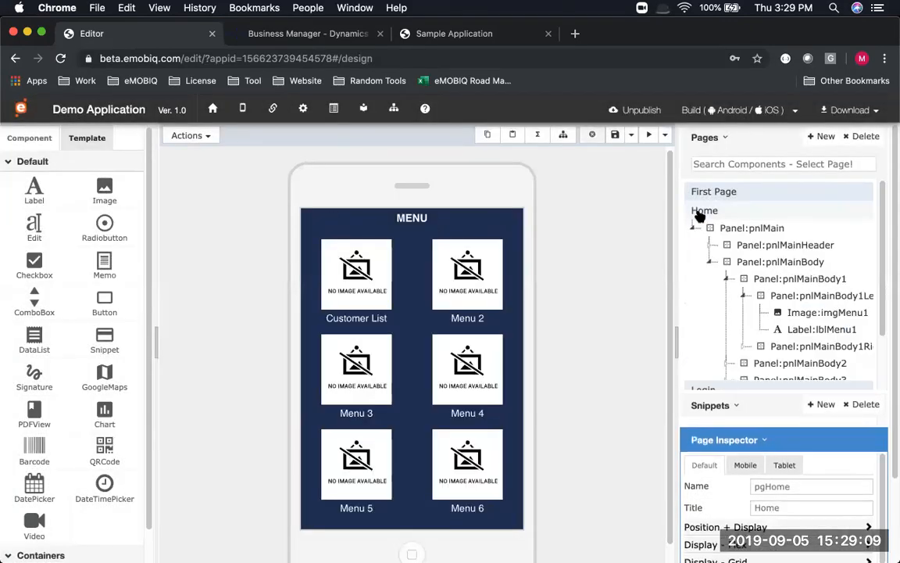
left_click(355, 412)
double_click(355, 412)
key("super+a")
type("O")
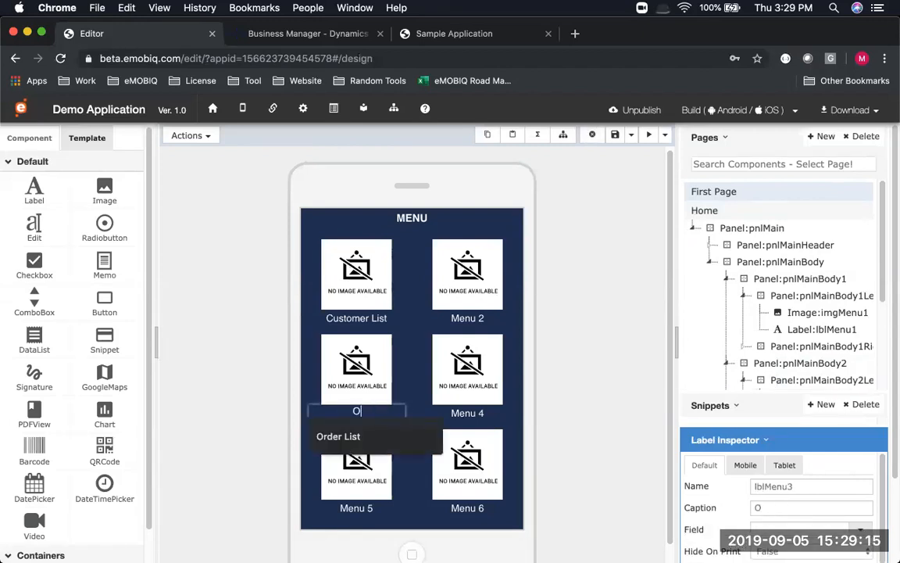
type("rder List")
key("Return")
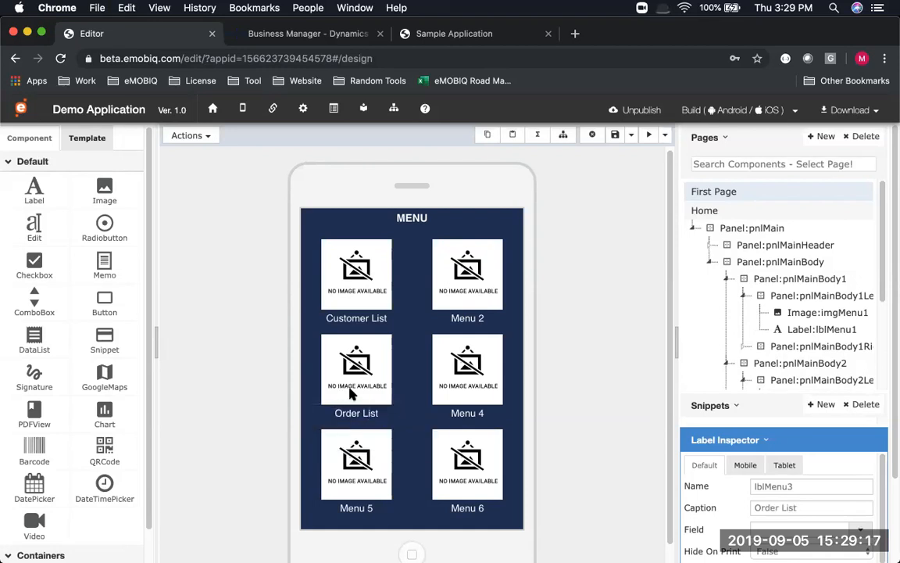
Give the Order List tile a click-triggered Basic Function action in the Function Wizard
left_click(397, 340)
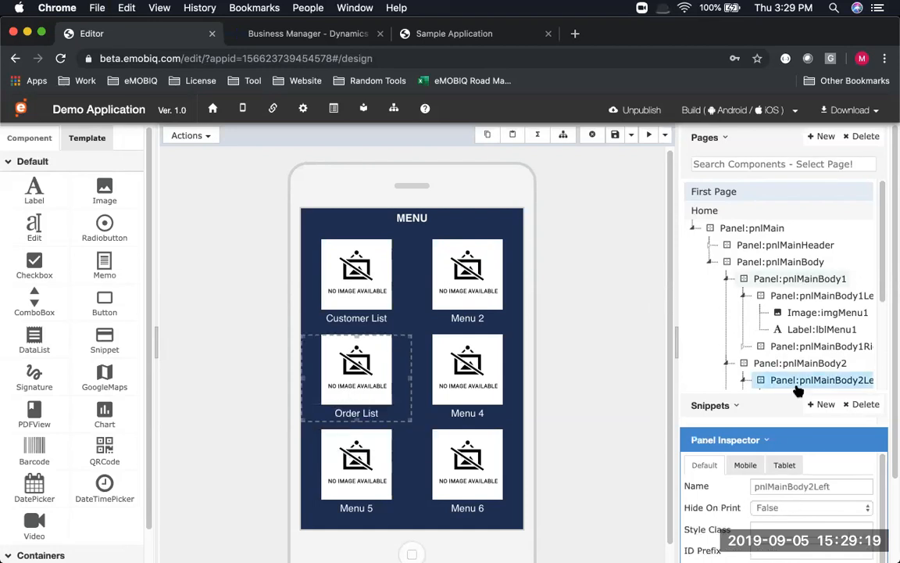
left_click(207, 135)
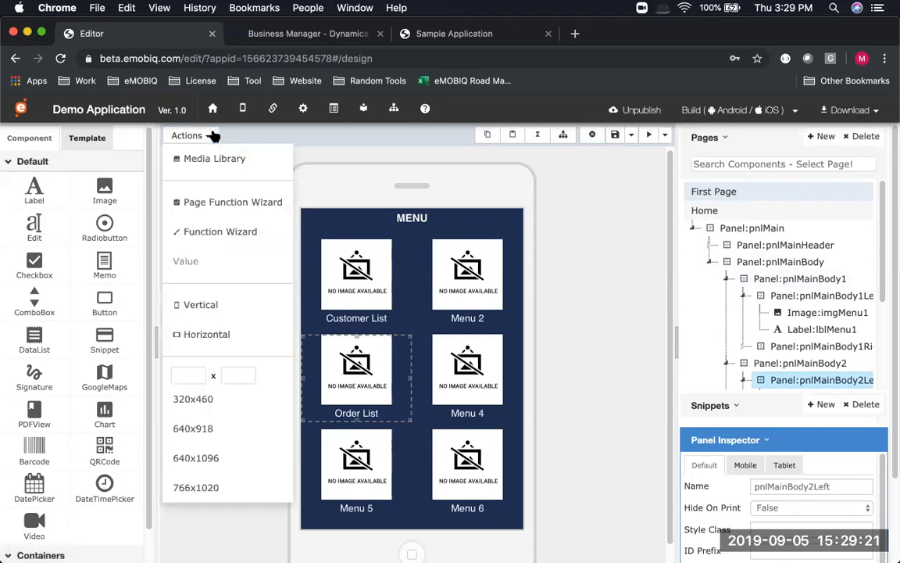
left_click(215, 234)
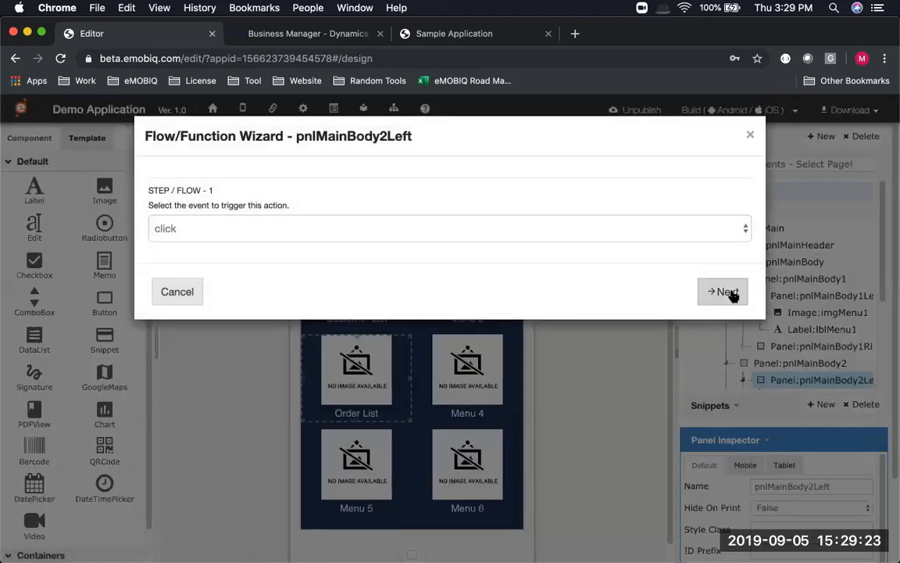
left_click(729, 295)
left_click(609, 246)
left_click(575, 302)
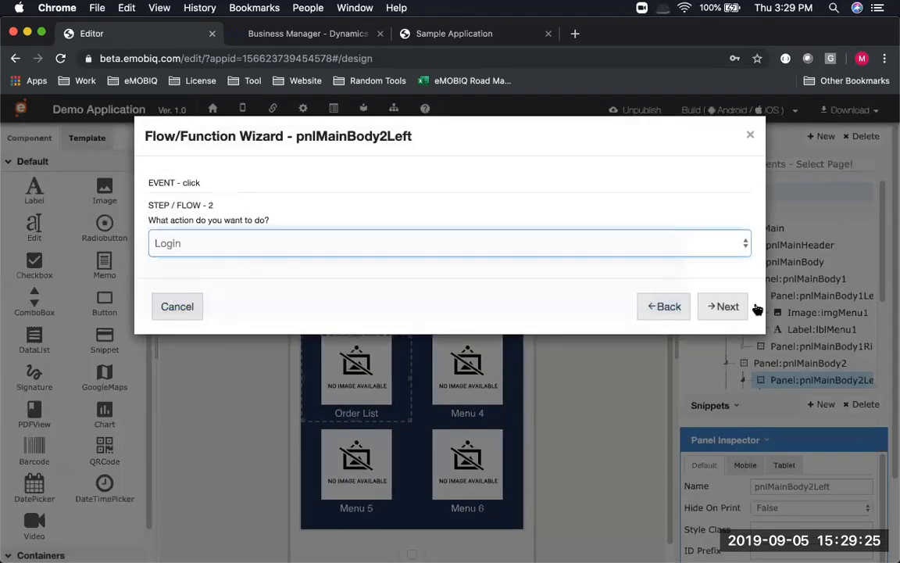
key("Return")
Set the tile's function to Go To Page targeting the Order List page
left_click(383, 241)
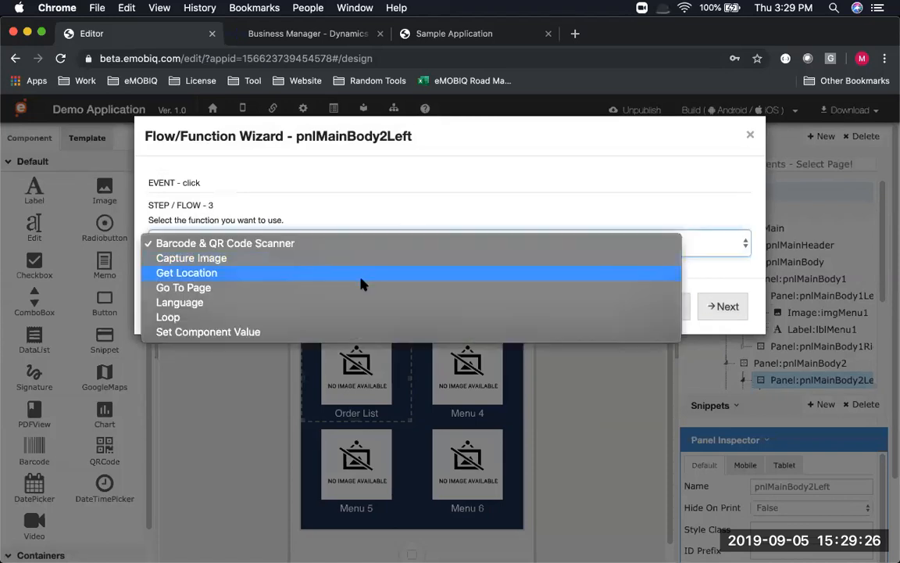
left_click(668, 289)
left_click(729, 311)
left_click(649, 248)
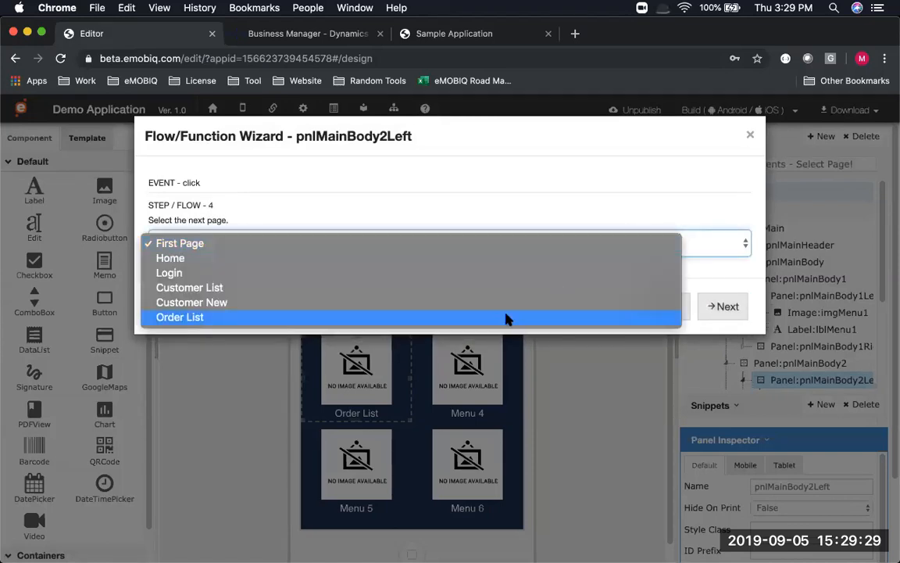
key("Return")
left_click(723, 308)
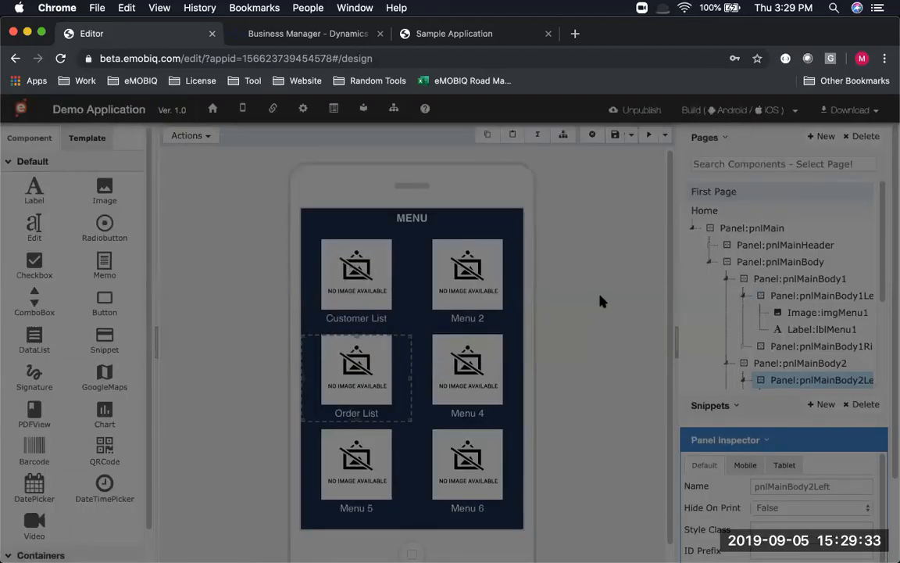
scroll(758, 283, "down", 3)
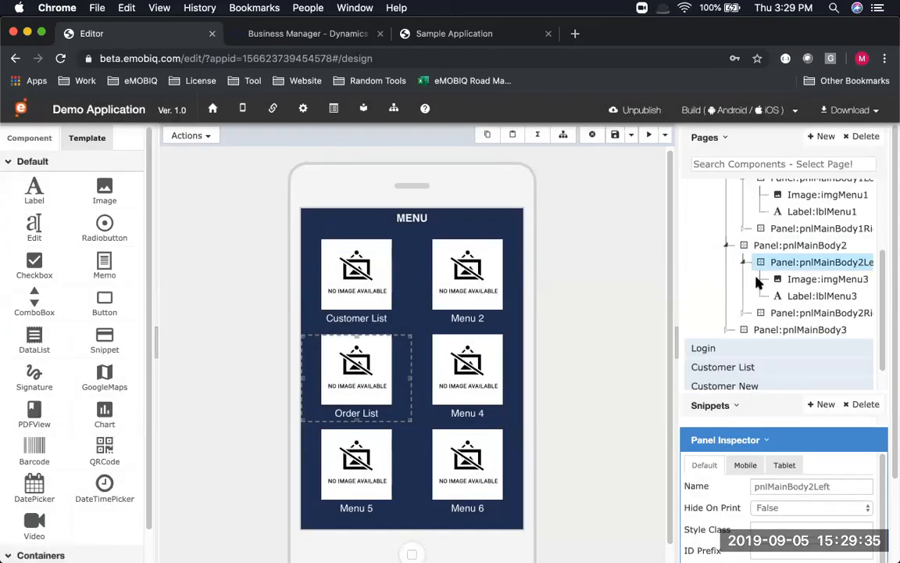
Review the Order Listing slide, then reopen the Order List page and save it
key("super+Tab")
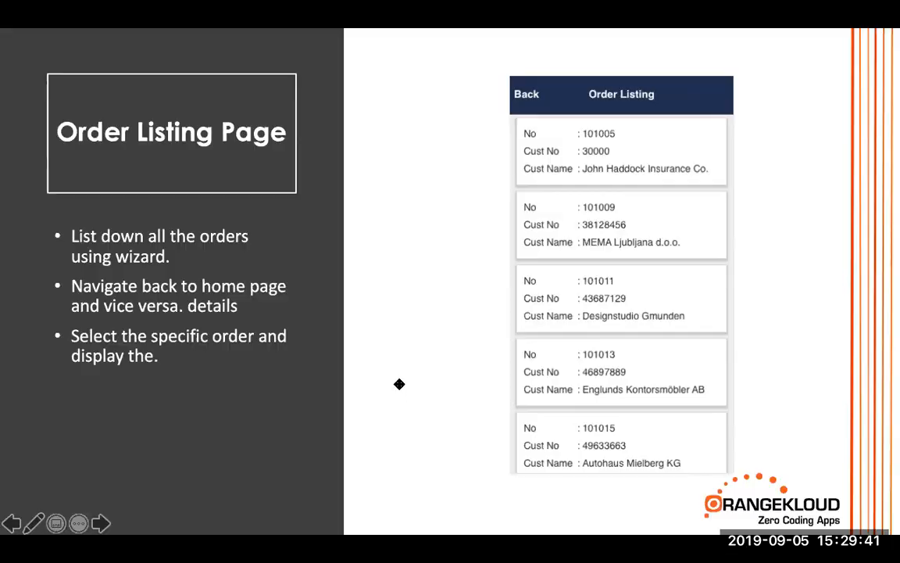
key("super+Tab")
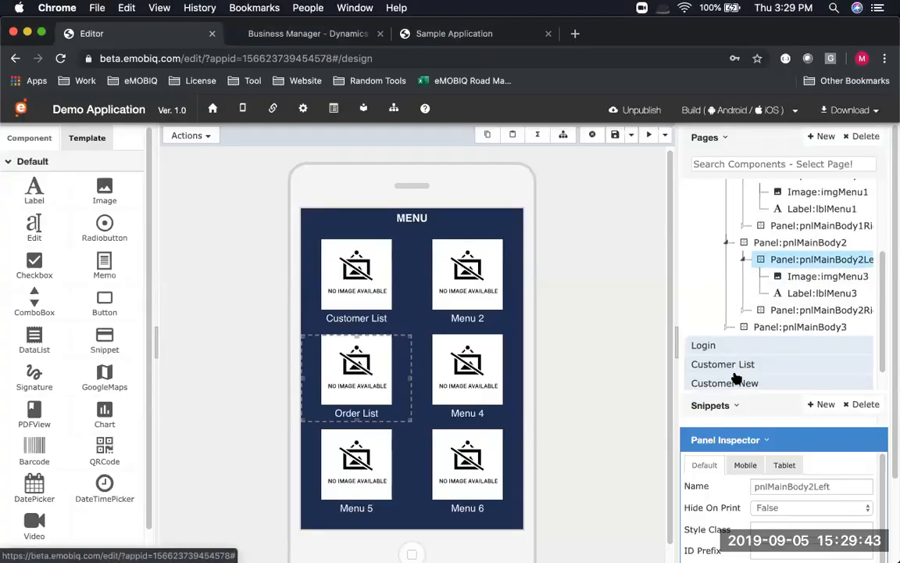
scroll(734, 378, "down", 1)
left_click(733, 380)
left_click(614, 134)
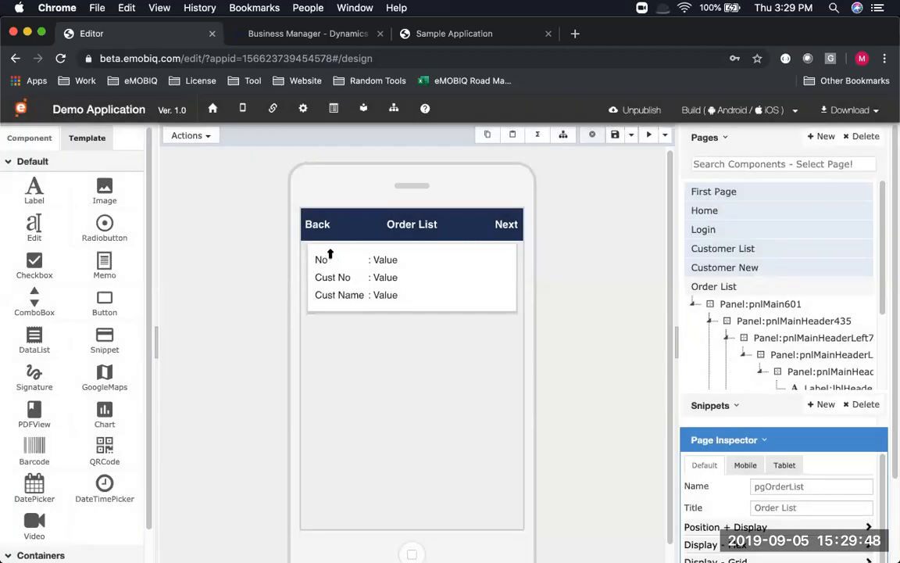
Select the order data list dlRecord731 and bring up the Actions menu
left_click(327, 256)
scroll(721, 251, "down", 3)
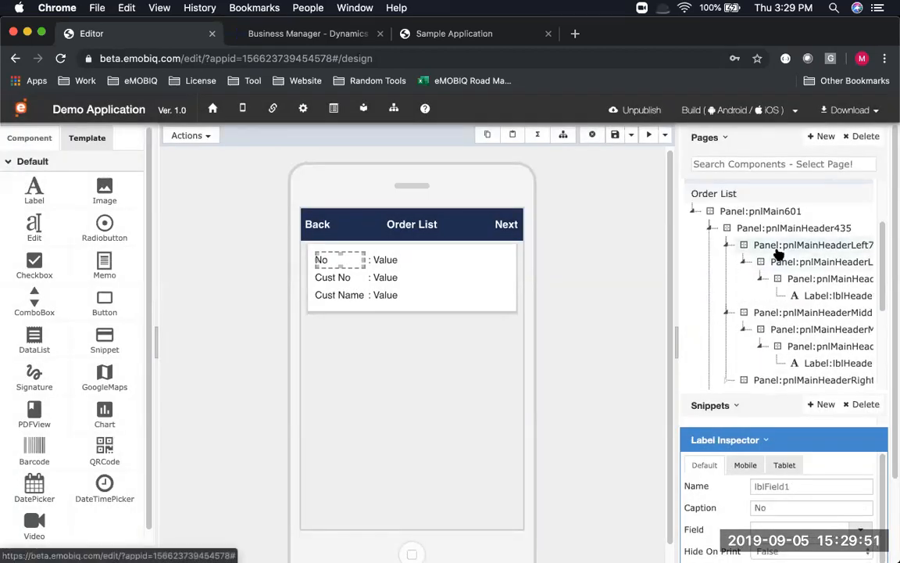
scroll(777, 254, "down", 5)
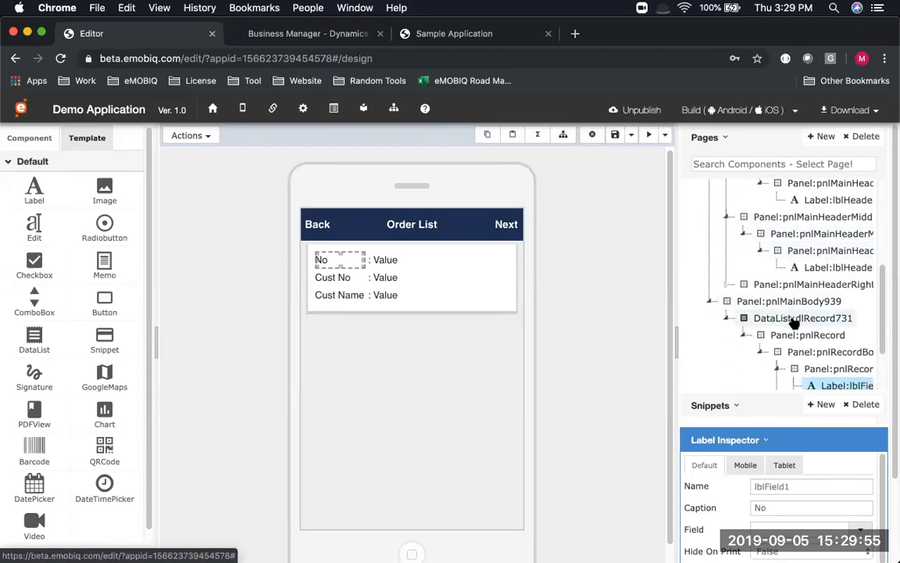
left_click(789, 320)
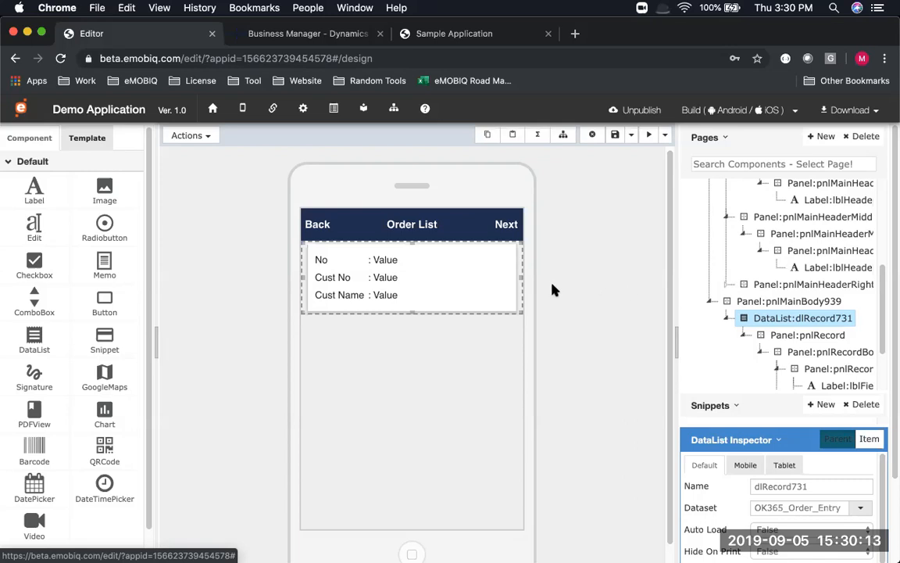
left_click(196, 138)
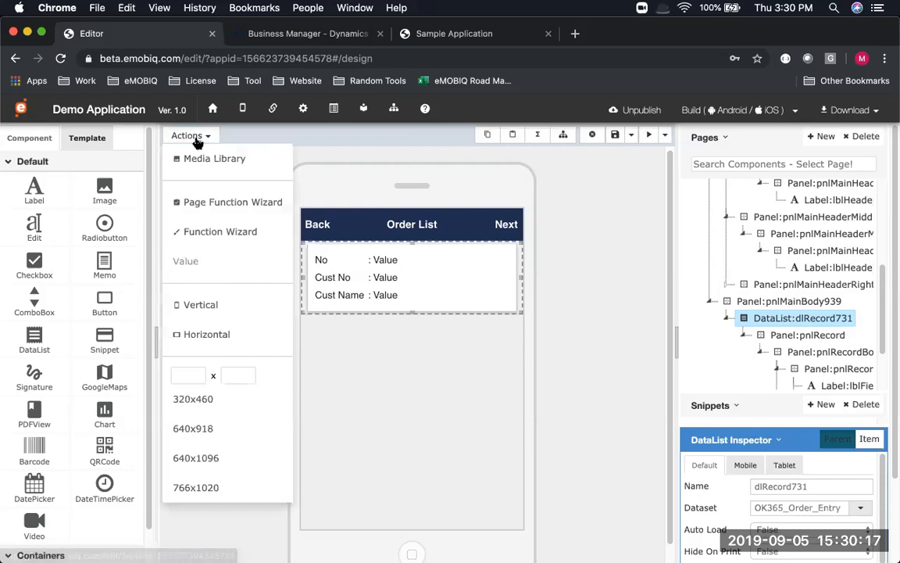
Start a Record Details page from the data list, titled Order Details
left_click(211, 206)
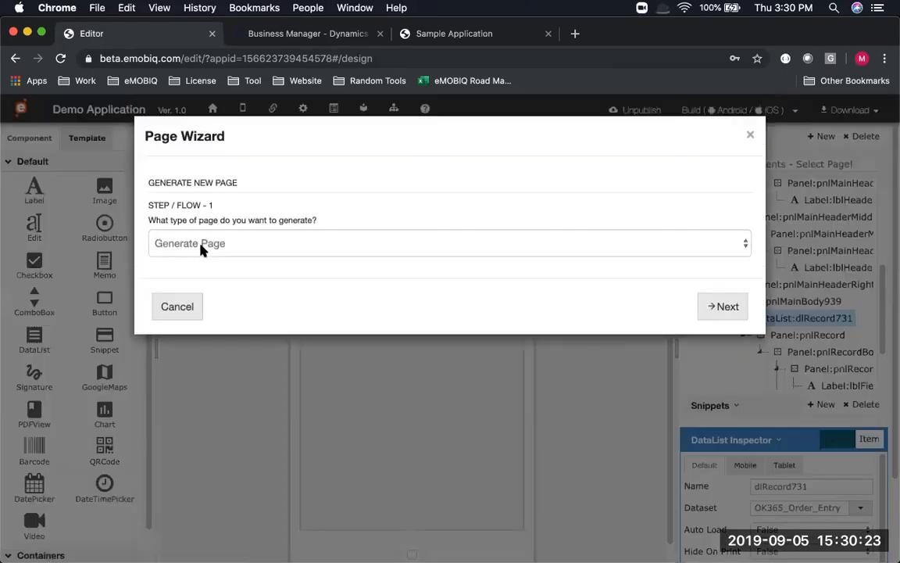
left_click(200, 247)
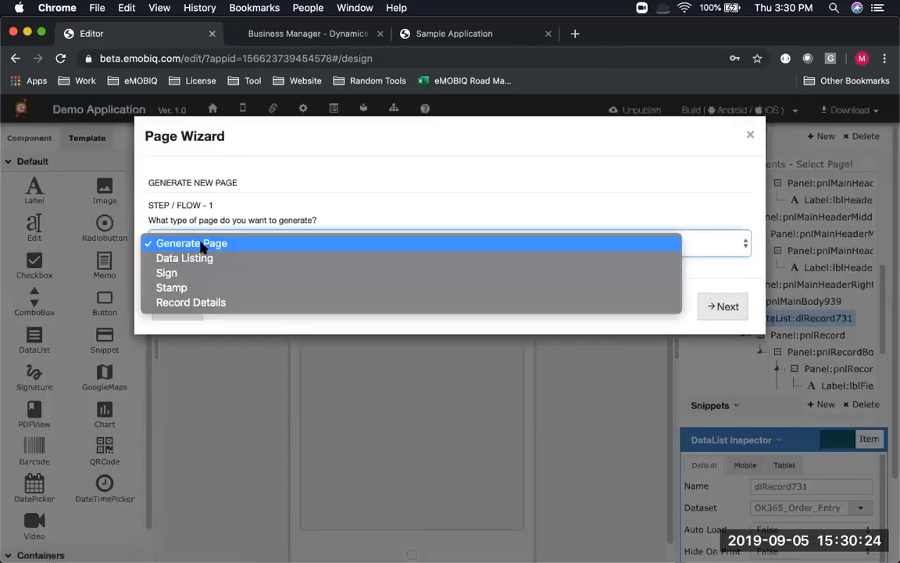
left_click(189, 303)
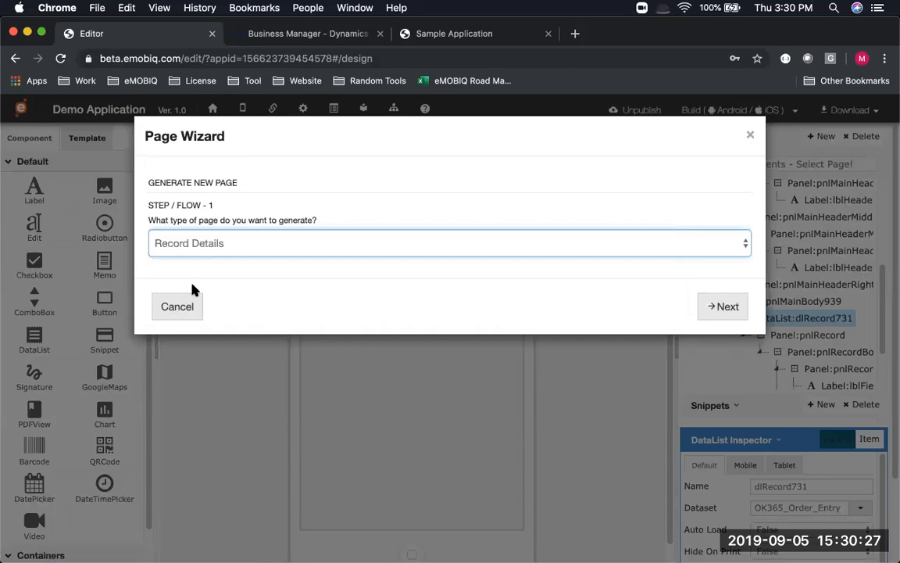
left_click(201, 250)
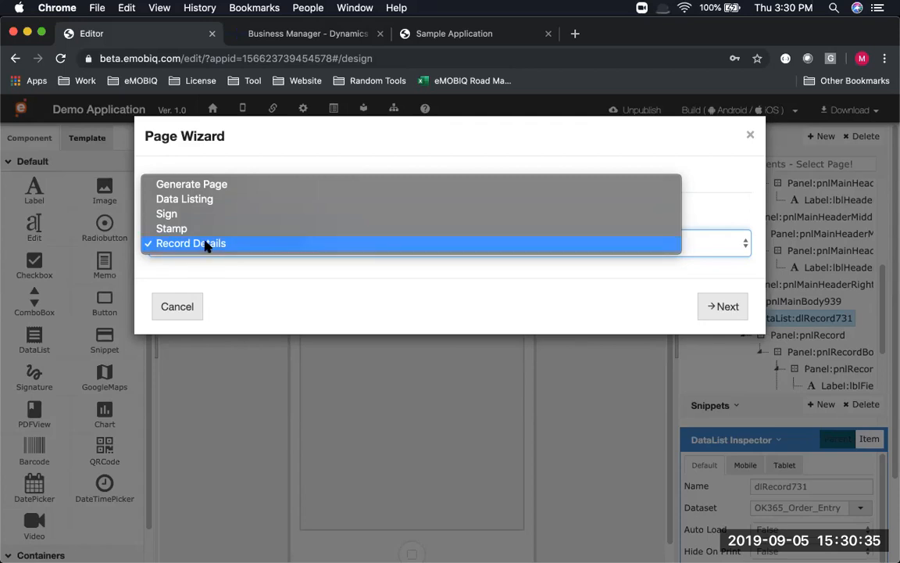
left_click(205, 243)
left_click(721, 305)
left_click(243, 248)
type("Order Details")
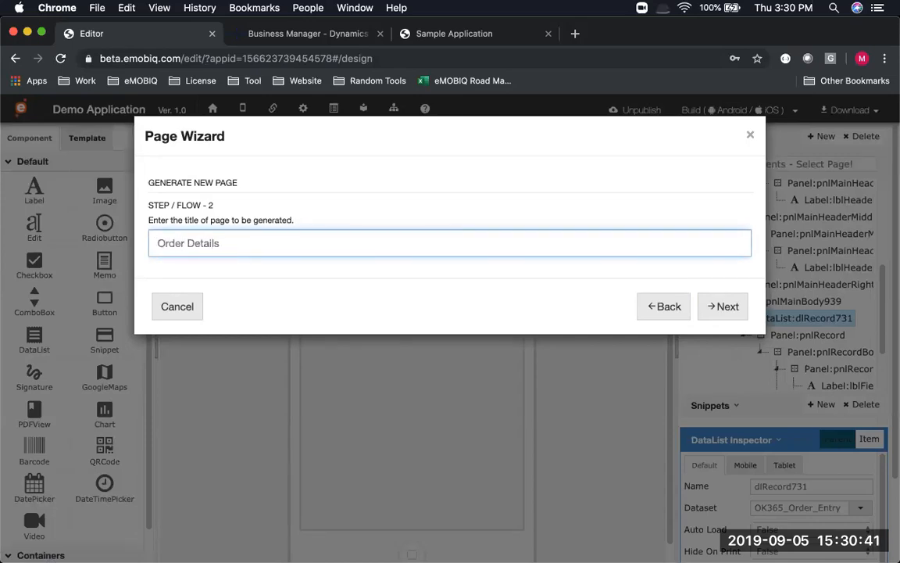
left_click(720, 306)
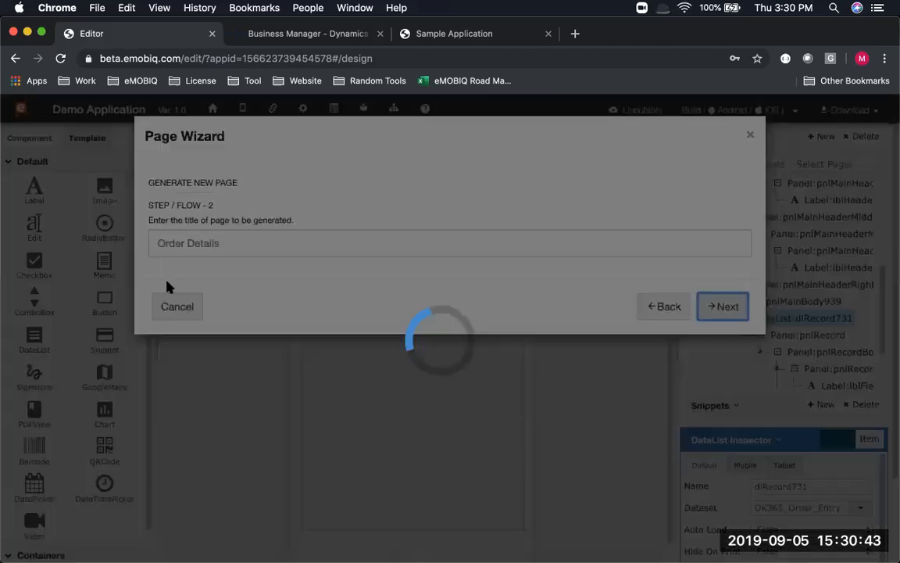
Set header fields No, Sell_to_Customer_No and Sell_to_Customer_Name, labelled No, Cust No and Cust Name
left_click(159, 239)
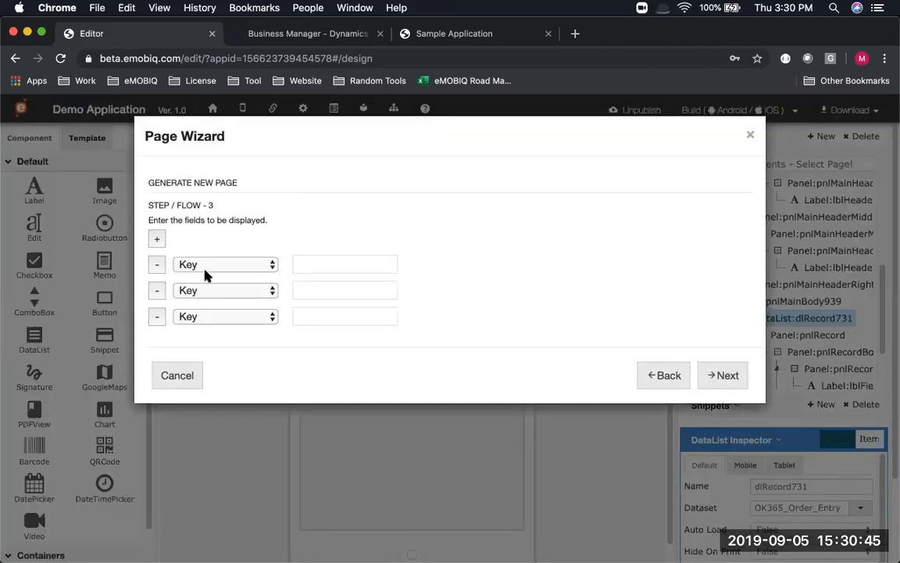
left_click(204, 270)
left_click(209, 280)
left_click(211, 293)
left_click(224, 317)
left_click(209, 318)
left_click(221, 363)
type("No")
key("Tab")
key("Tab")
type("Cust No")
key("Tab")
key("Tab")
type("Cust Name")
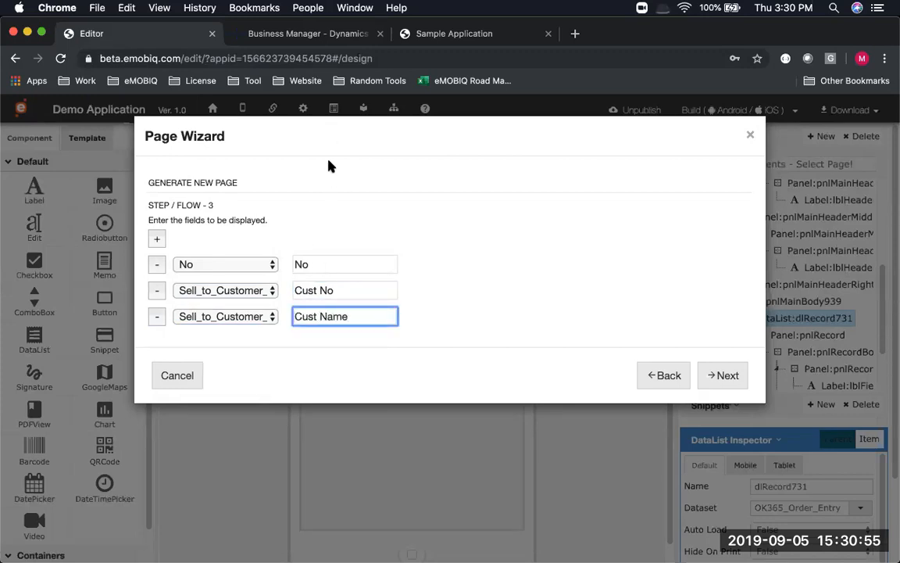
left_click(722, 373)
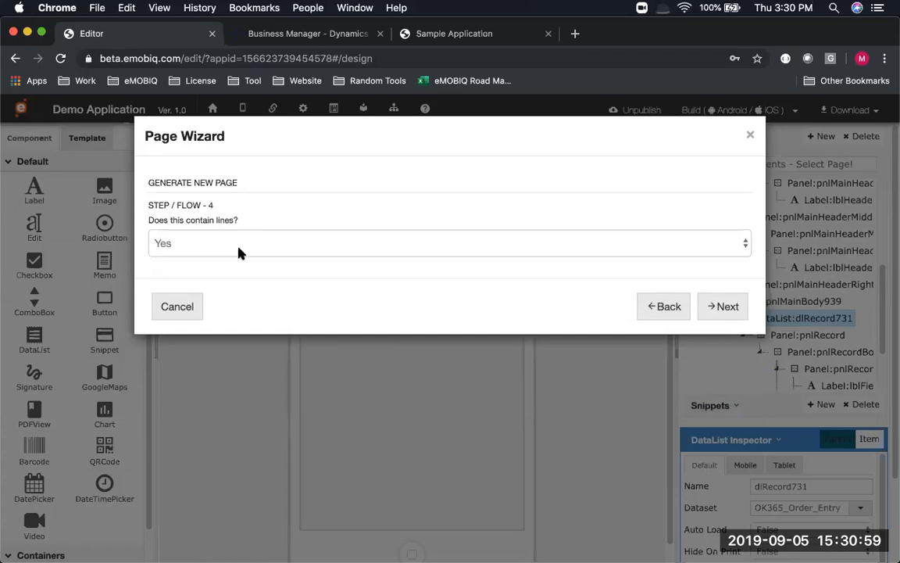
Confirm the page has lines and use SalesLines as the lines field
left_click(720, 306)
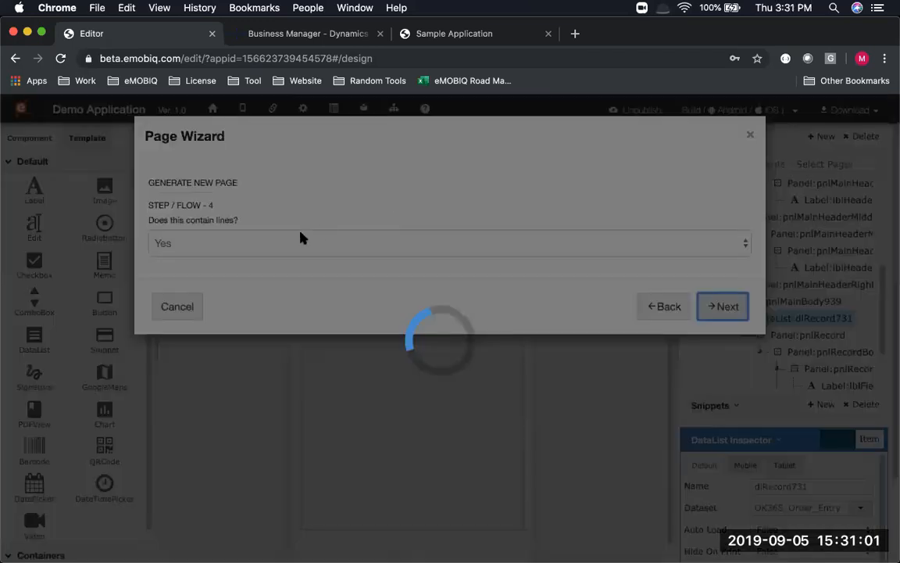
left_click(278, 241)
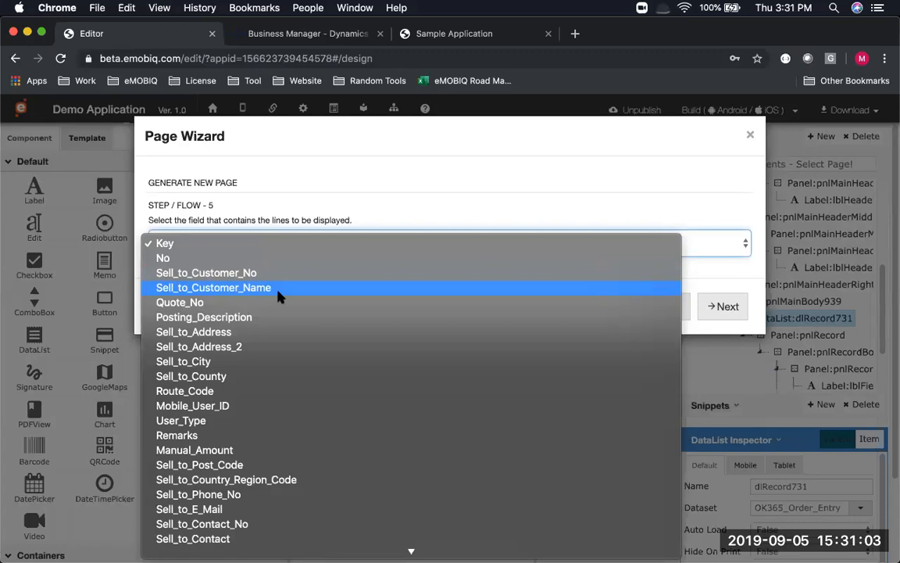
scroll(279, 295, "down", 10)
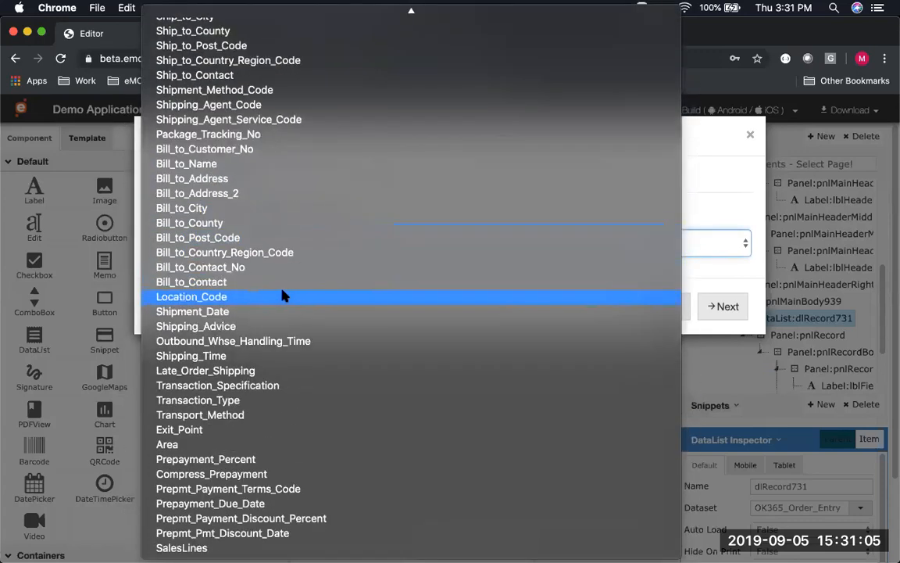
left_click(181, 547)
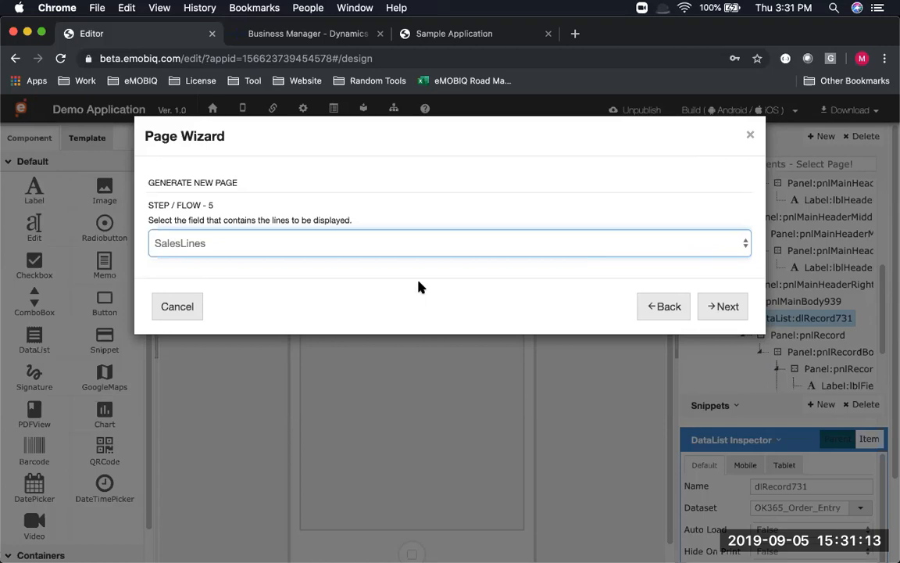
left_click(727, 306)
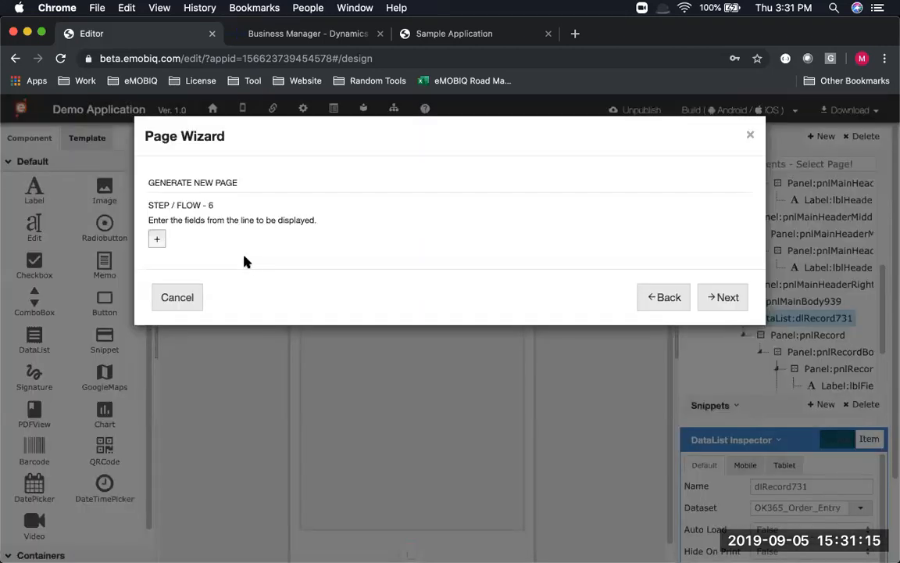
Add line fields No and Quantity, labelled No and Qty
left_click(156, 238)
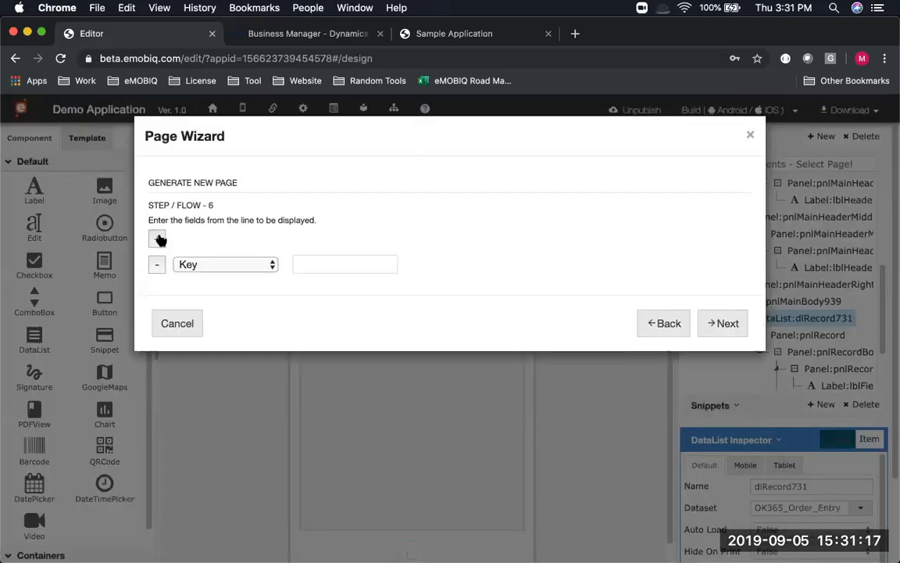
left_click(156, 239)
left_click(194, 265)
scroll(227, 313, "down", 5)
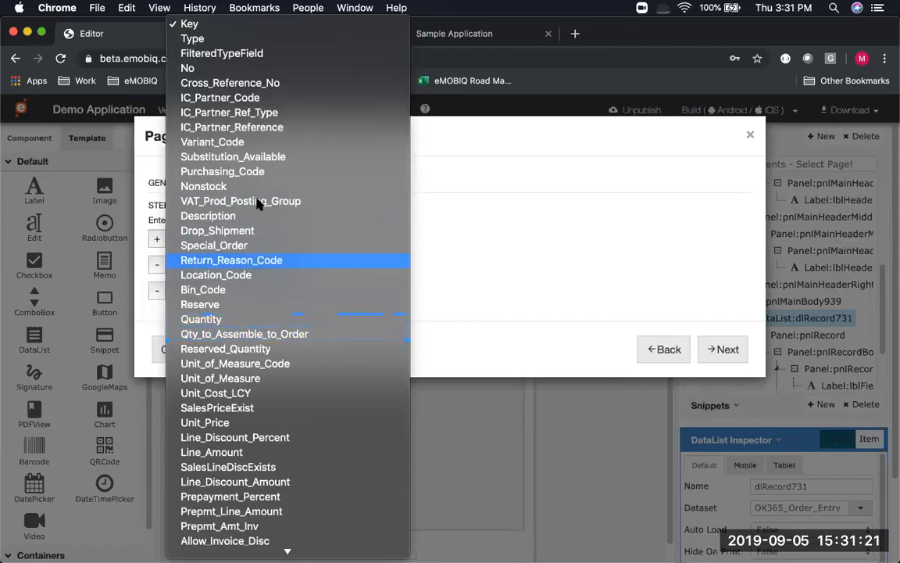
left_click(188, 68)
left_click(194, 291)
scroll(217, 474, "down", 3)
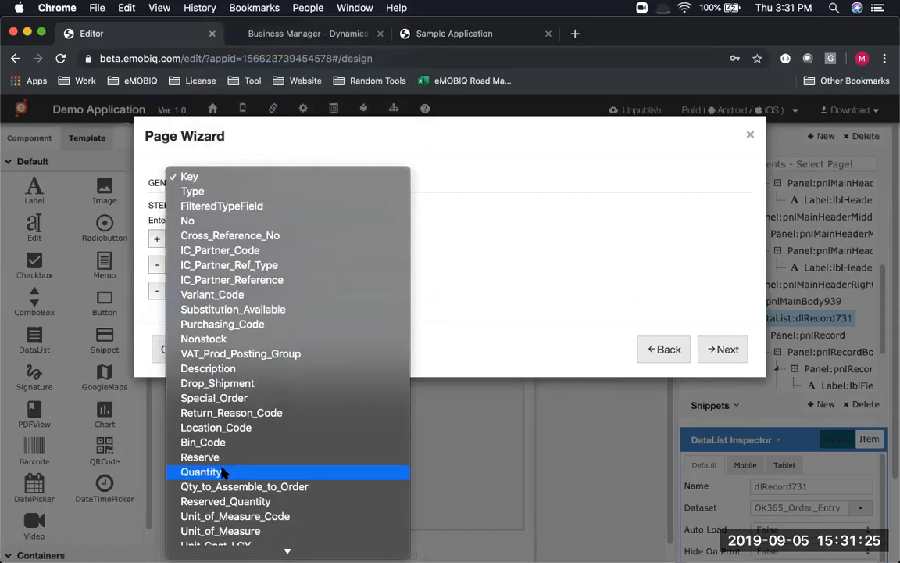
left_click(224, 458)
left_click(348, 262)
type("No")
left_click(353, 290)
type("Qty")
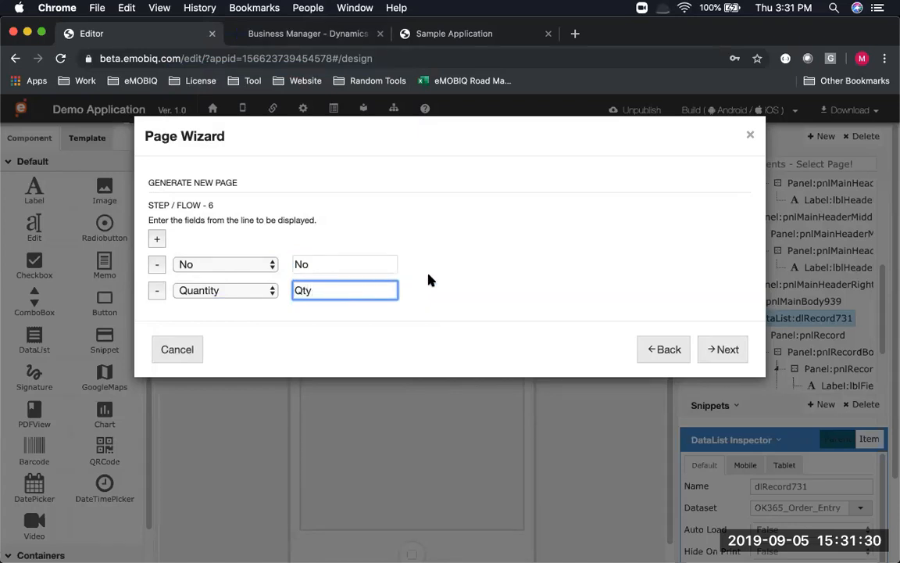
left_click(735, 354)
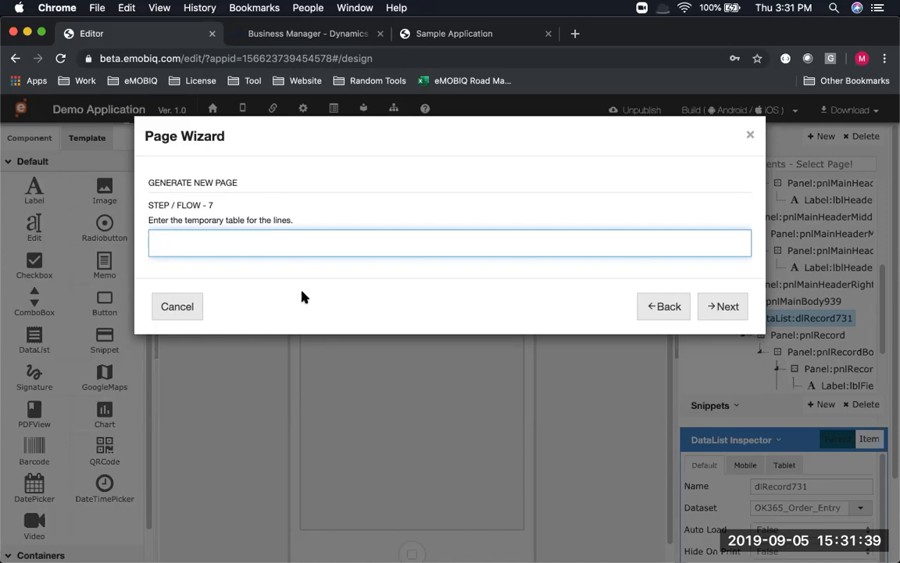
Use 'orderlines' as the temporary table and generate with the Simple + Details + Lines (Navy Blue) template
type("orderlines")
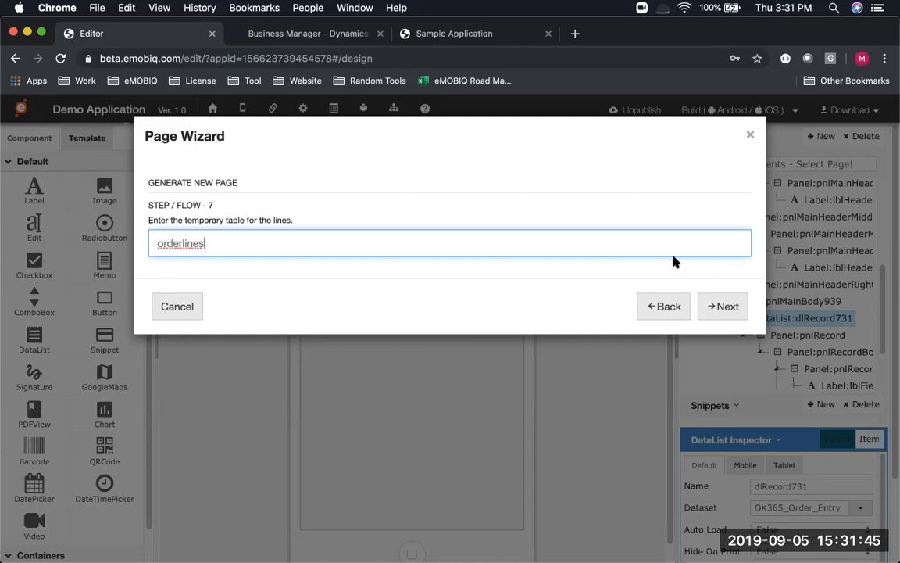
left_click(726, 308)
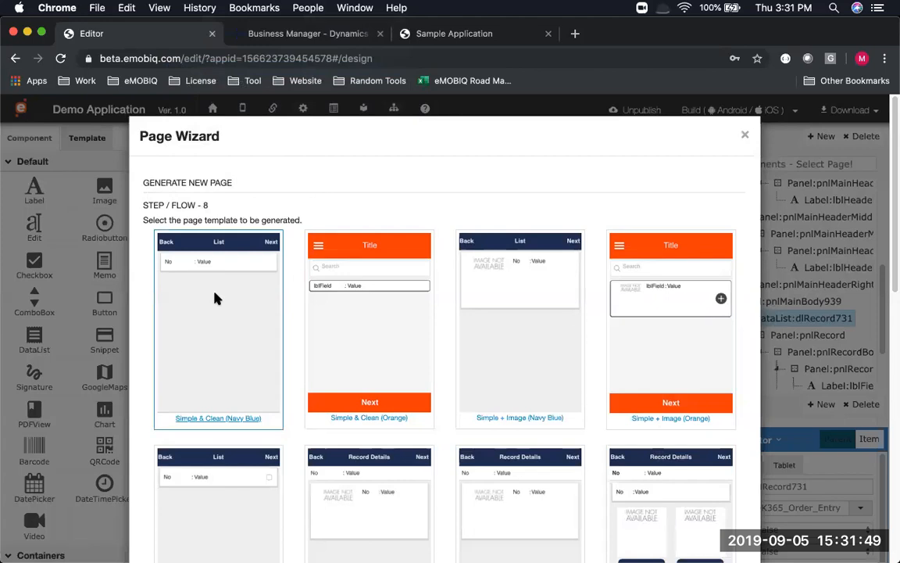
scroll(217, 298, "down", 5)
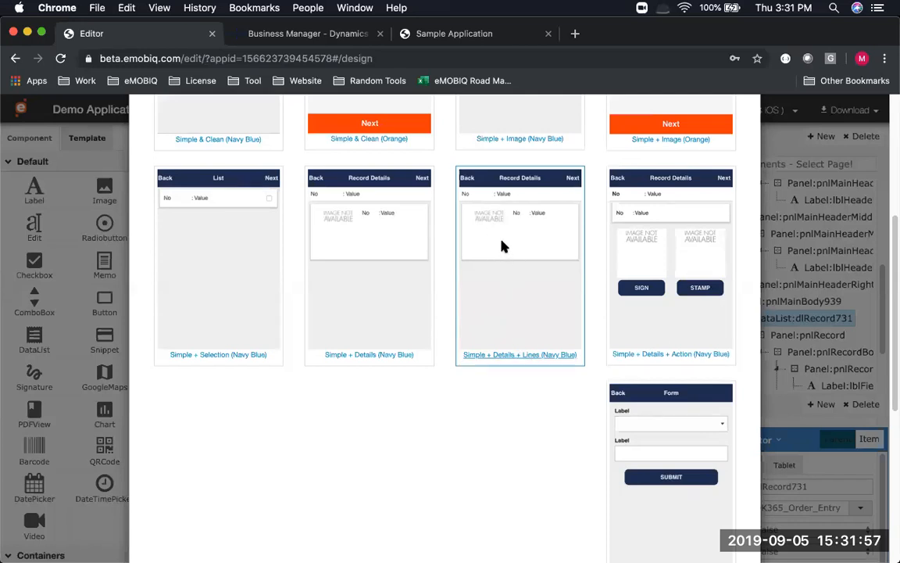
scroll(503, 246, "down", 5)
left_click(709, 513)
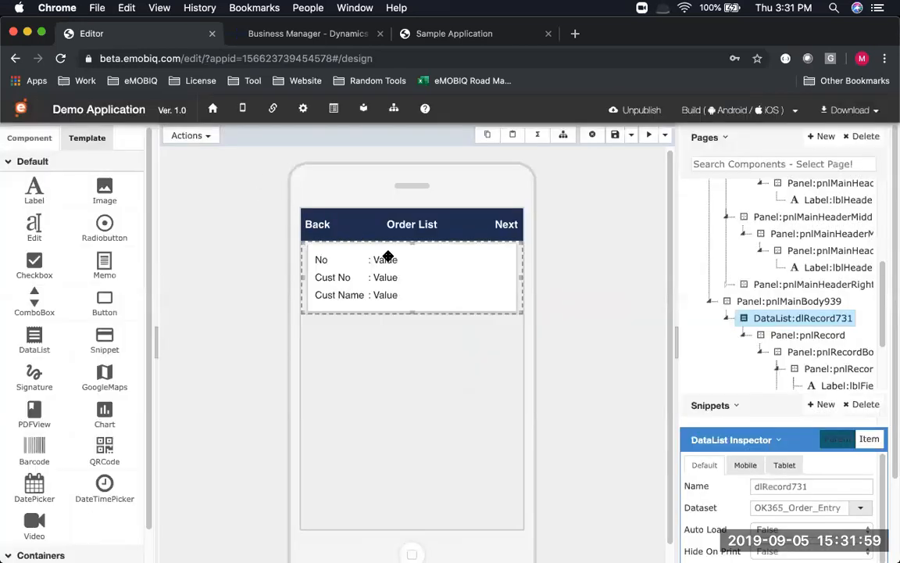
Open the new Order Details page and select the empty item image in its lines card
scroll(718, 282, "down", 3)
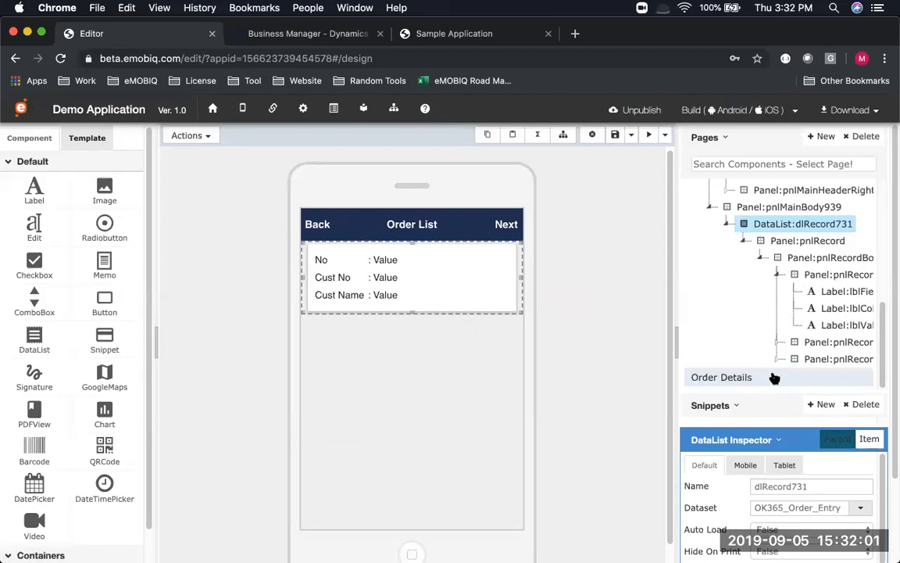
left_click(720, 377)
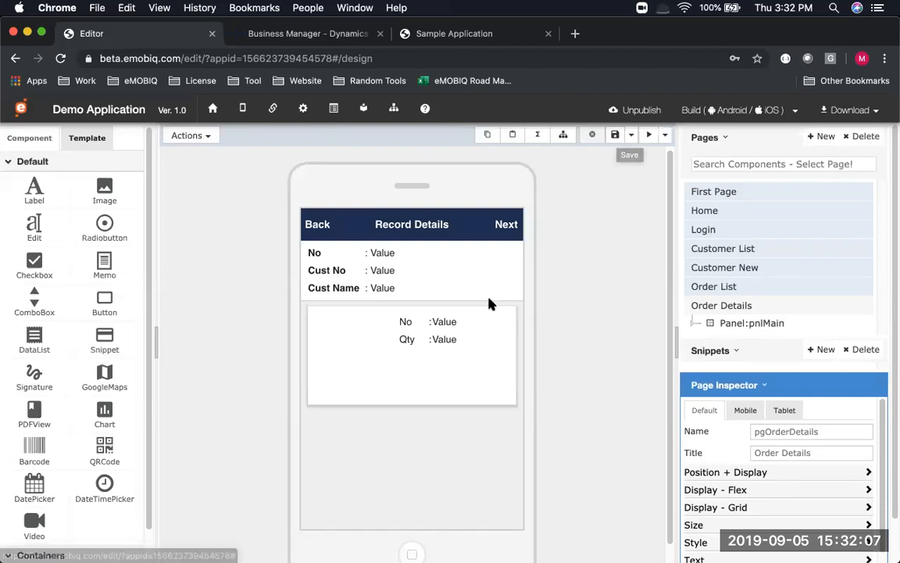
left_click(344, 347)
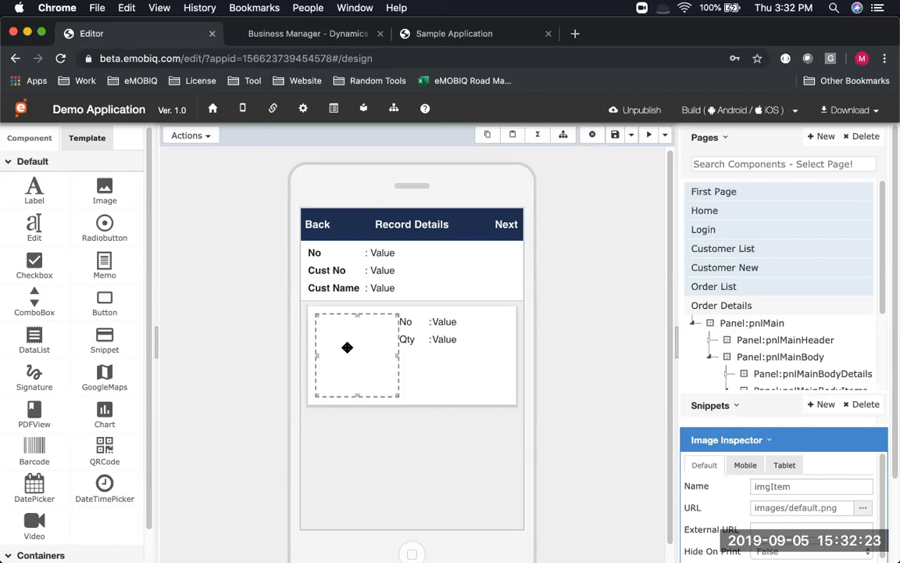
Give the item image a value function with attr value 'GetPicture', then save the page
double_click(348, 350)
left_click(692, 527)
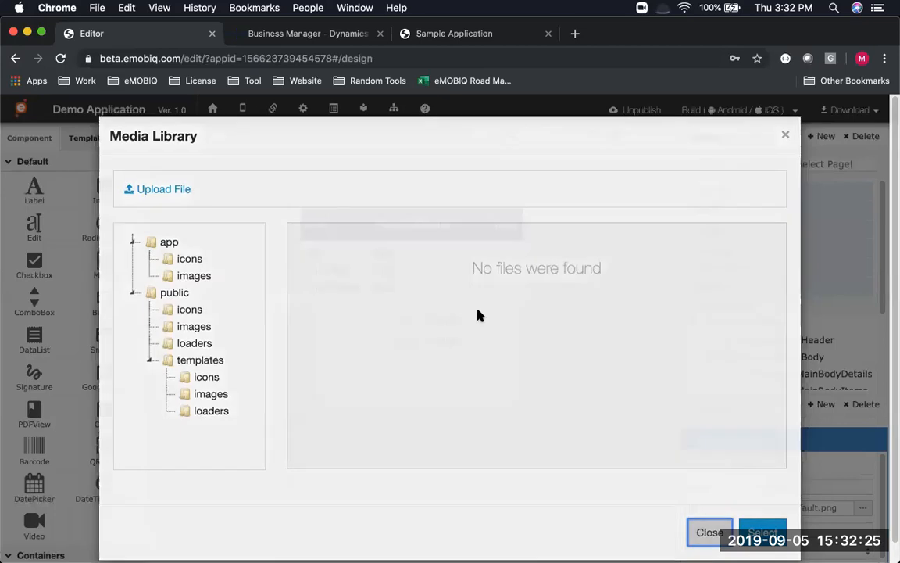
left_click(210, 136)
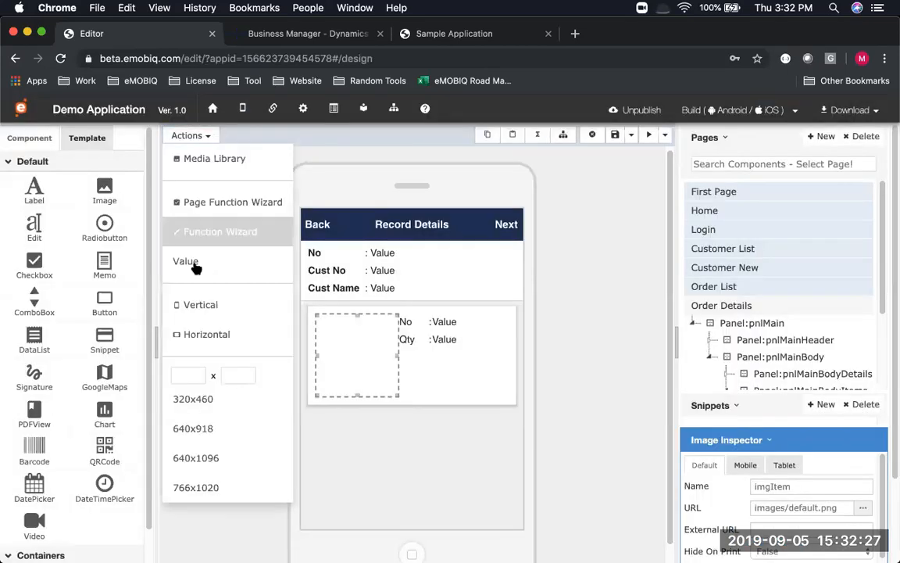
left_click(196, 277)
left_click(294, 487)
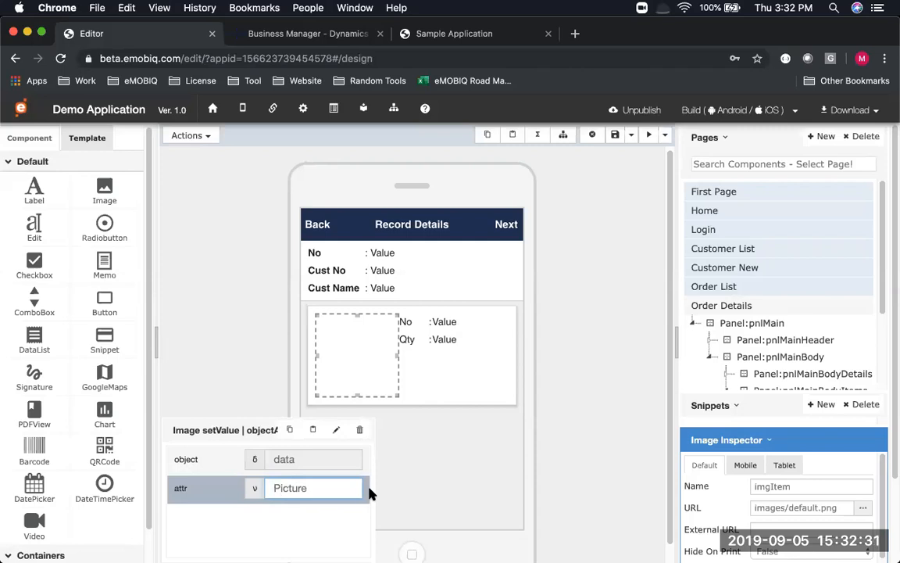
left_click(275, 487)
type("Get")
left_click(615, 136)
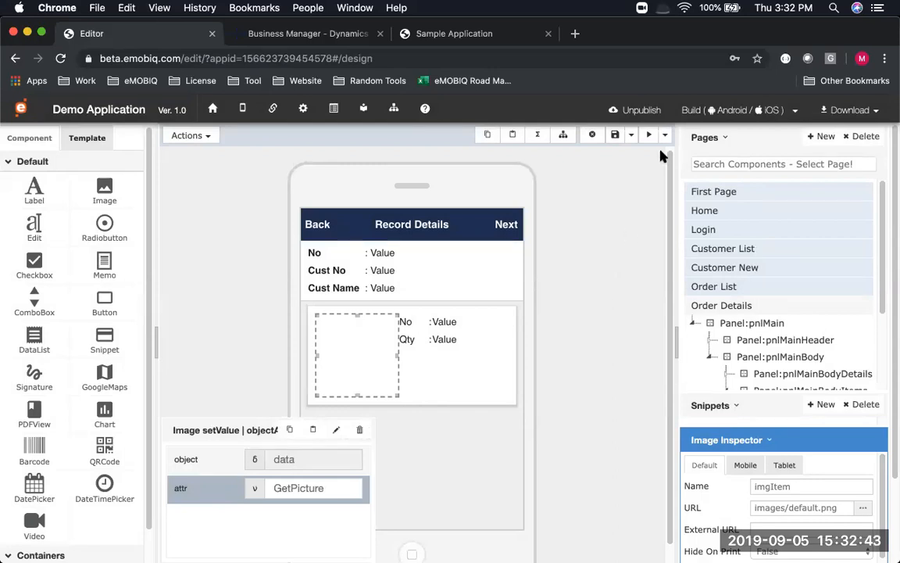
Delete the Next label from the Order Details header and save the page
left_click(506, 225)
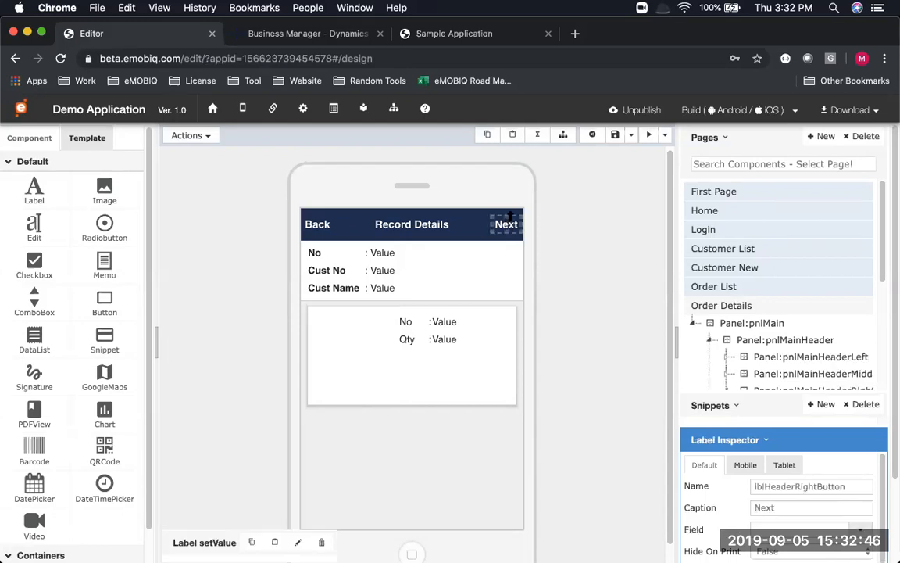
left_click(593, 135)
left_click(607, 240)
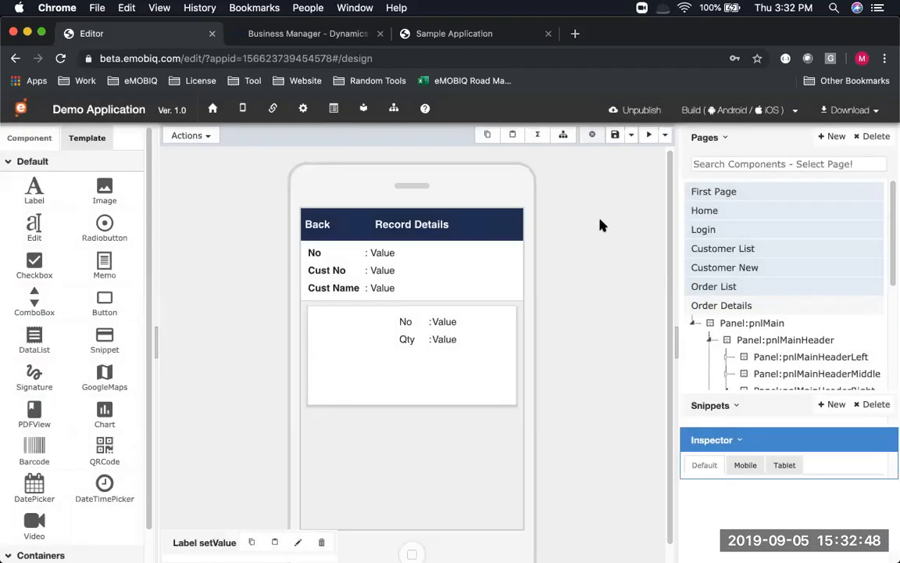
left_click(618, 137)
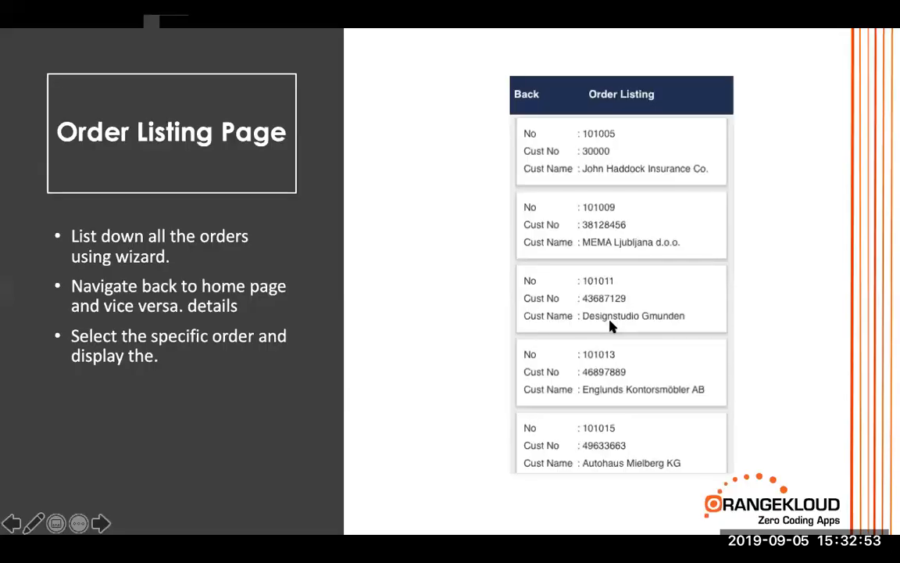
Advance the slideshow to the Order Detailed Page slide and select the header's Back label
key("Right")
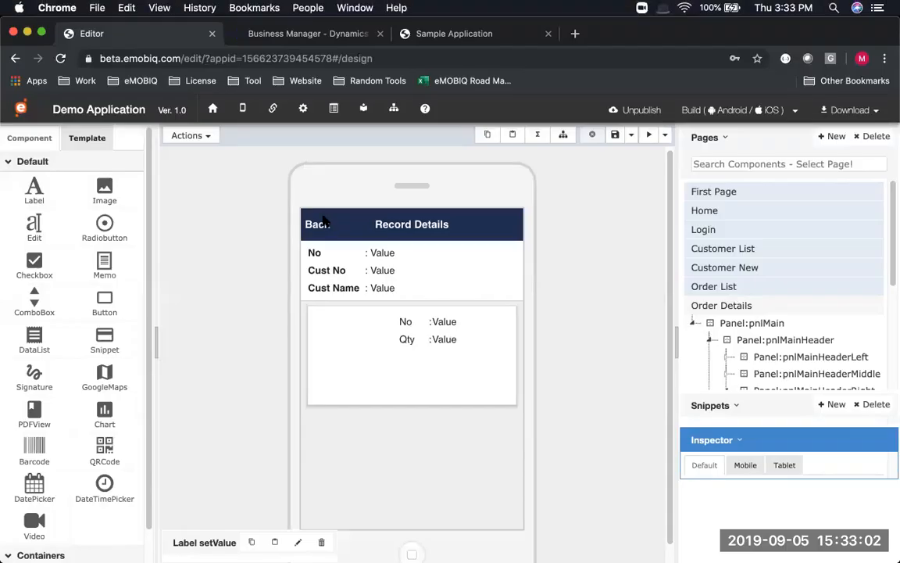
left_click(324, 221)
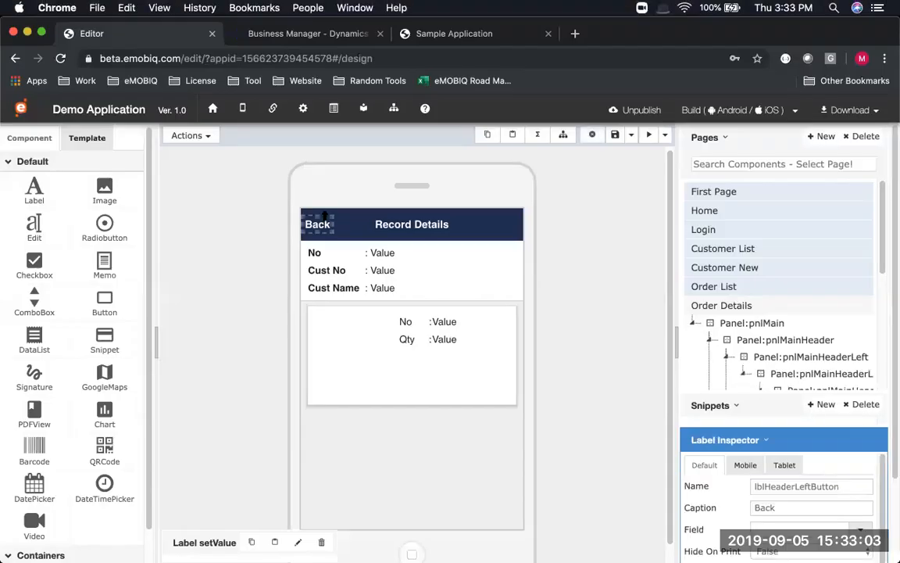
In the Page Function Wizard, give the Back label a Basic Function with Go To Page
left_click(204, 135)
left_click(216, 232)
double_click(735, 292)
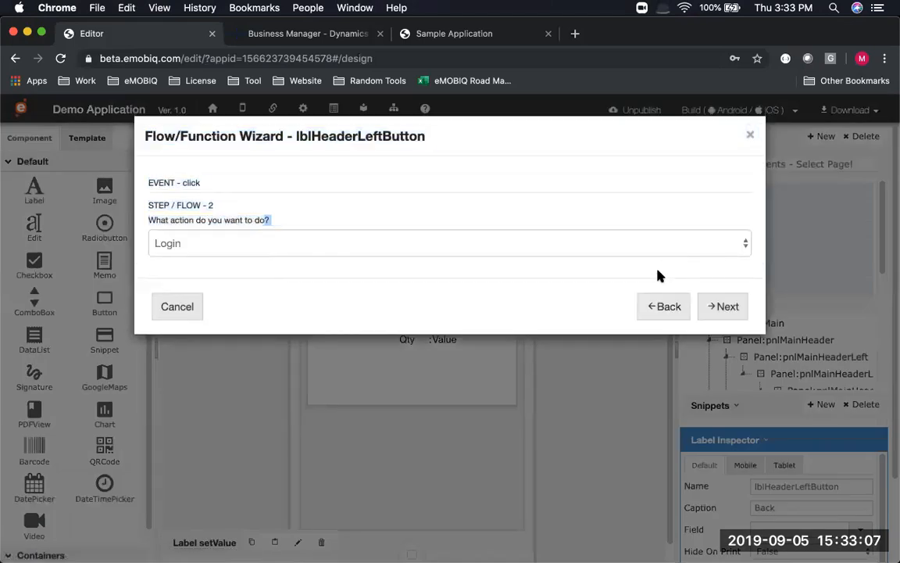
left_click(650, 249)
left_click(628, 303)
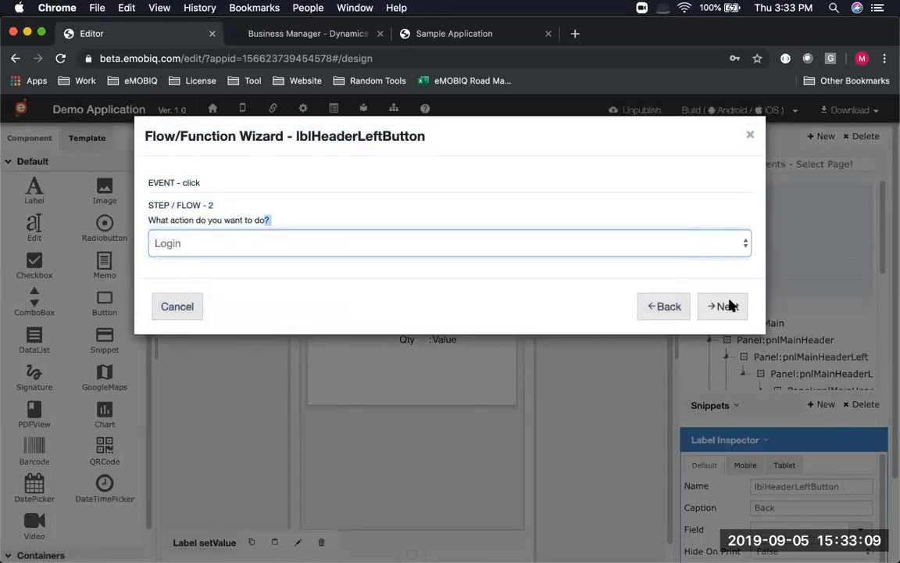
double_click(733, 305)
left_click(647, 247)
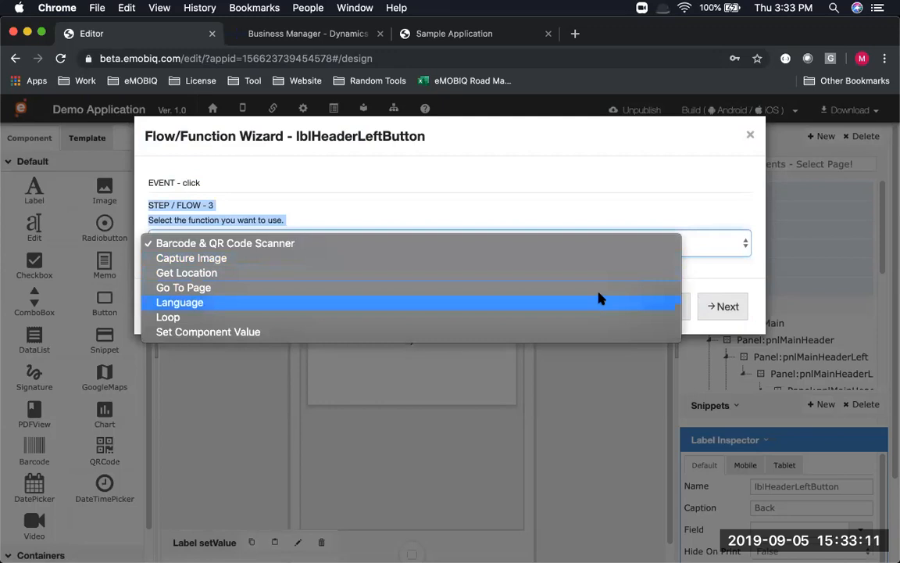
left_click(608, 287)
Set Order List as the destination page, finish the wizard, and show the Order List design
left_click(625, 247)
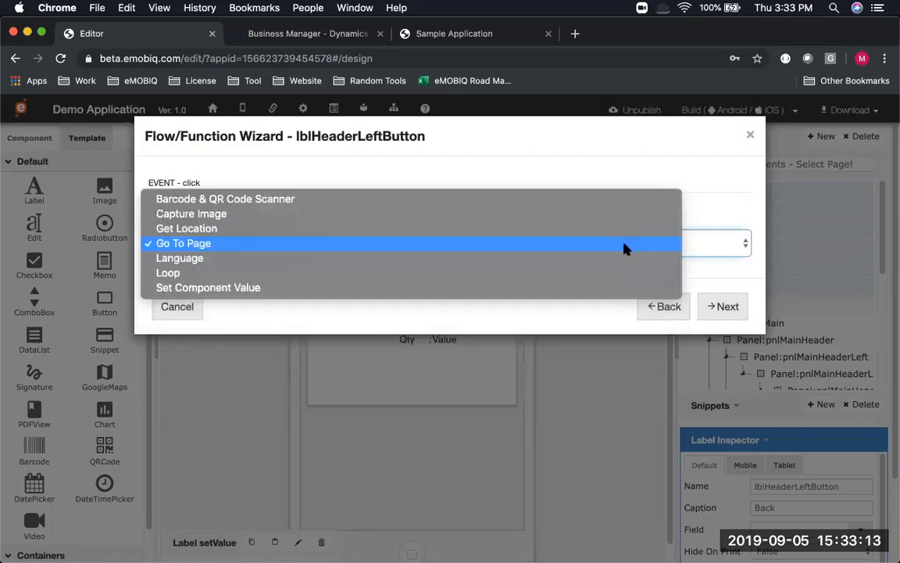
double_click(724, 307)
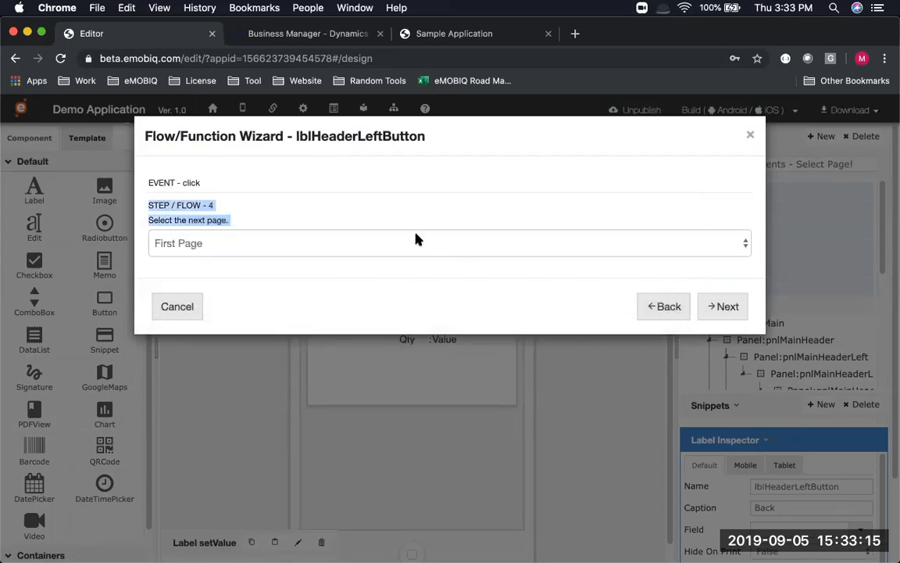
left_click(408, 246)
left_click(349, 316)
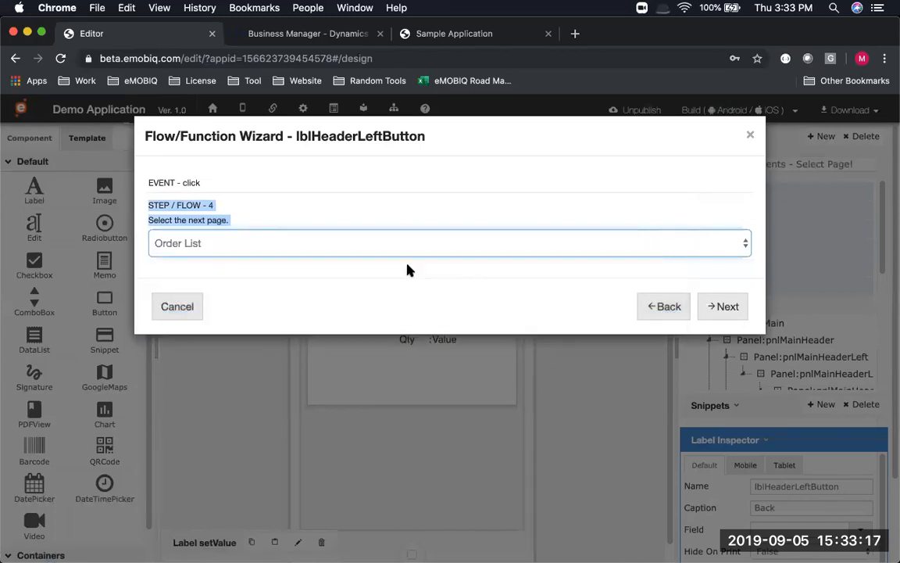
double_click(723, 307)
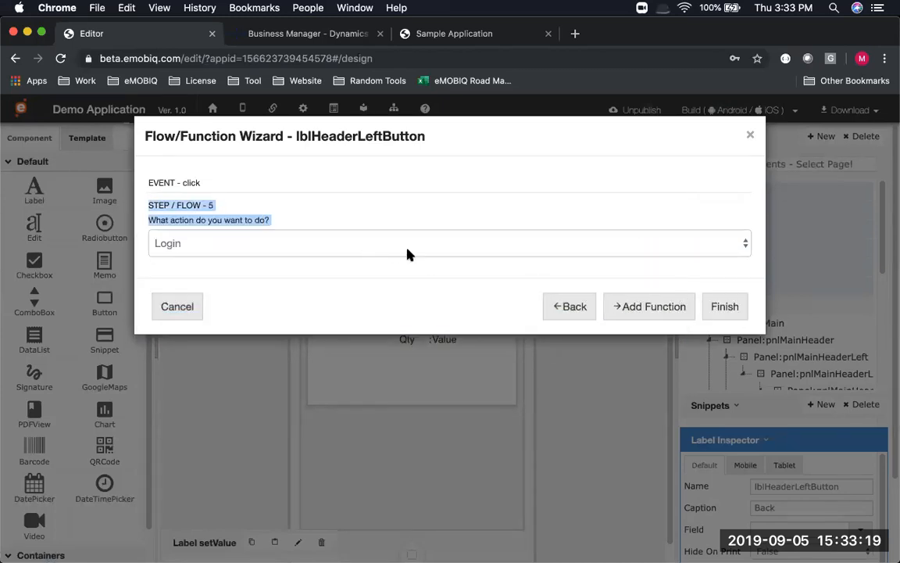
left_click(723, 309)
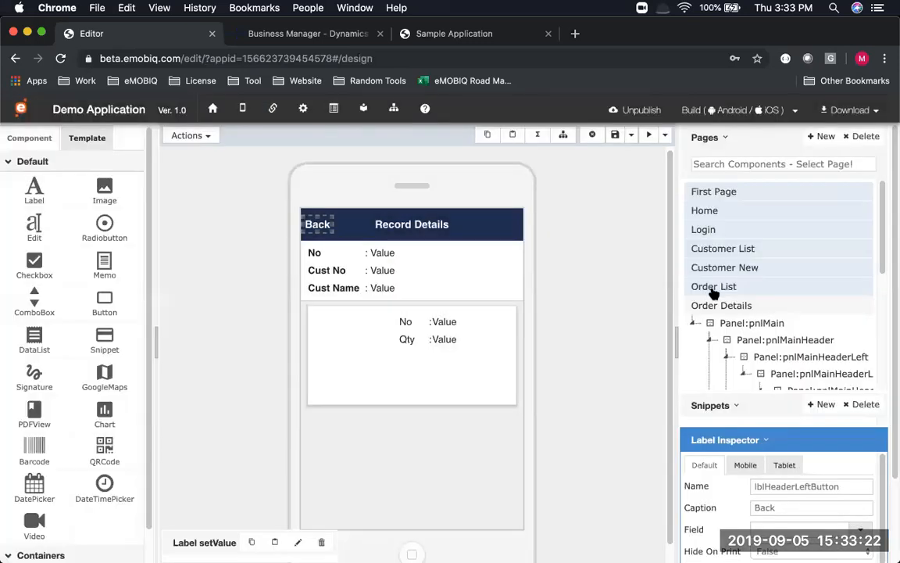
left_click(712, 289)
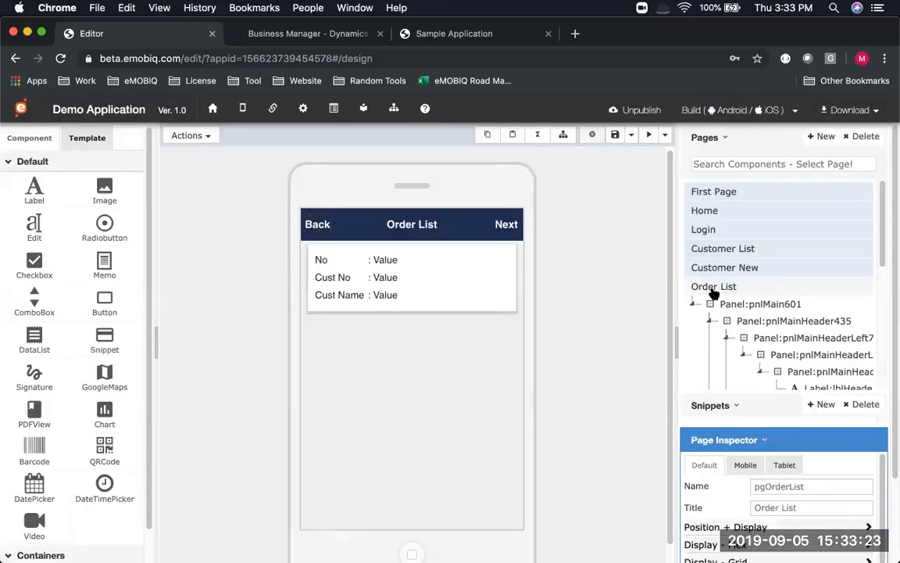
Delete the Next label from the Order List header and save the page
left_click(504, 224)
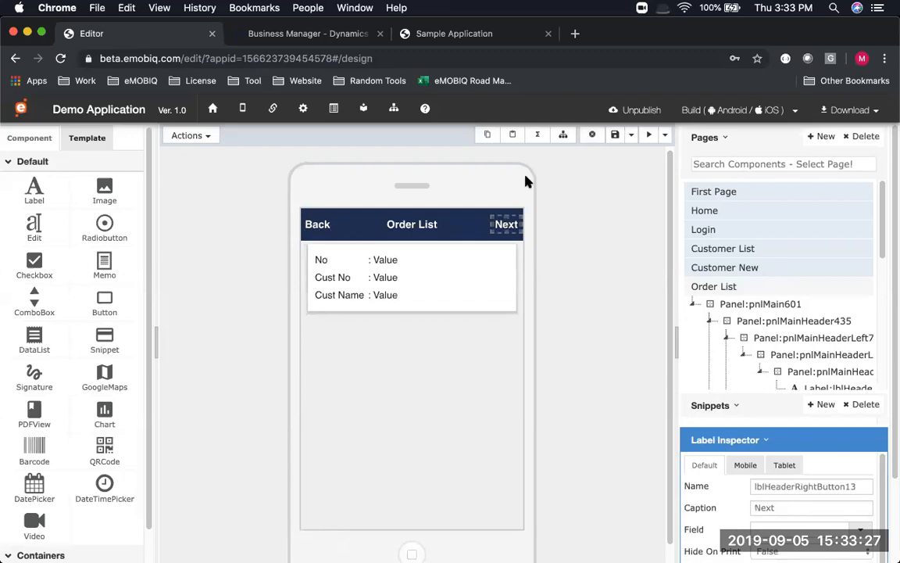
left_click(591, 134)
left_click(616, 238)
left_click(615, 134)
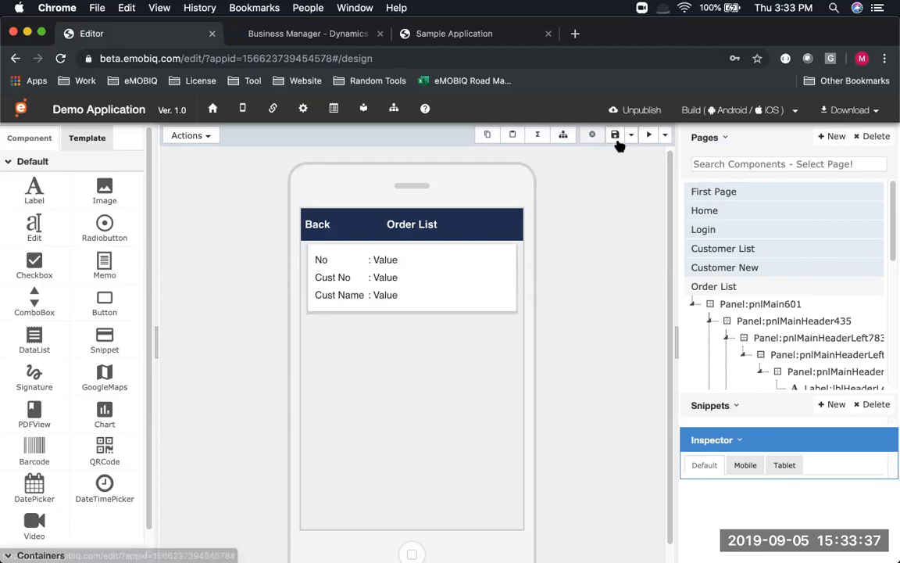
left_click(649, 135)
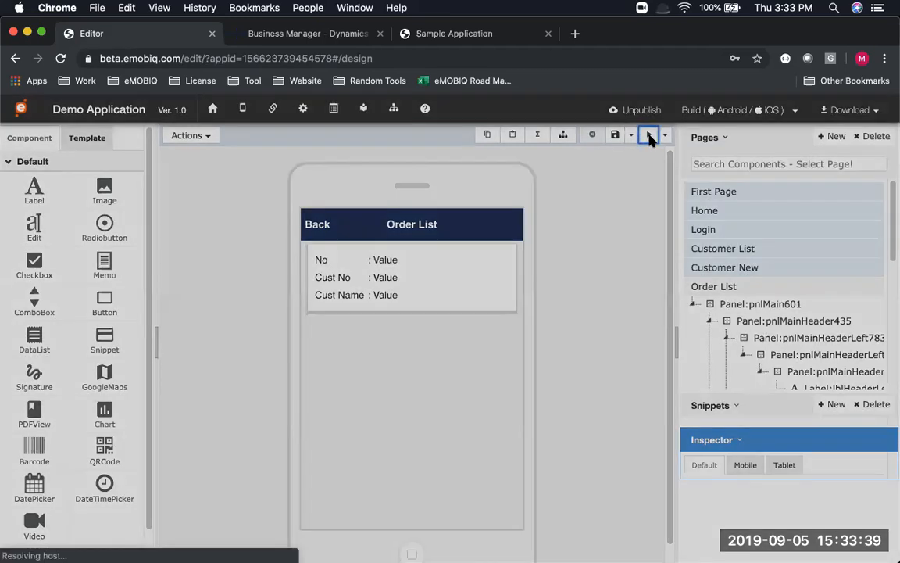
Log in to the previewed app with the suggested username and the password
left_click(450, 277)
type("a")
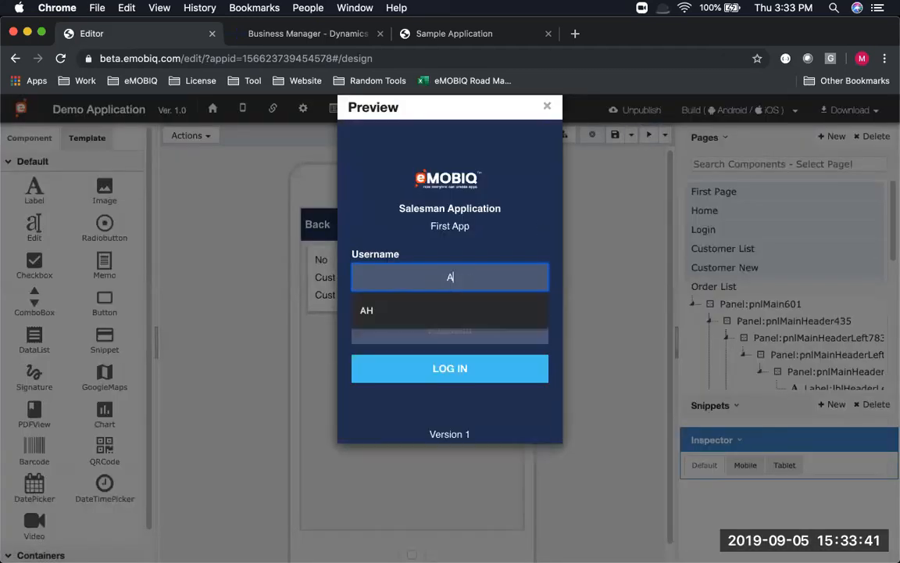
left_click(451, 311)
left_click(453, 329)
type("12")
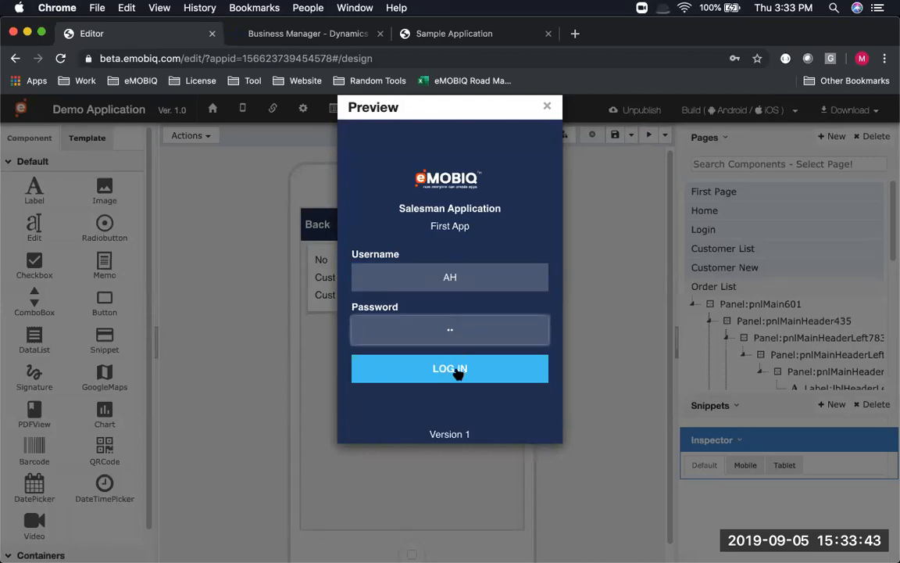
left_click(458, 370)
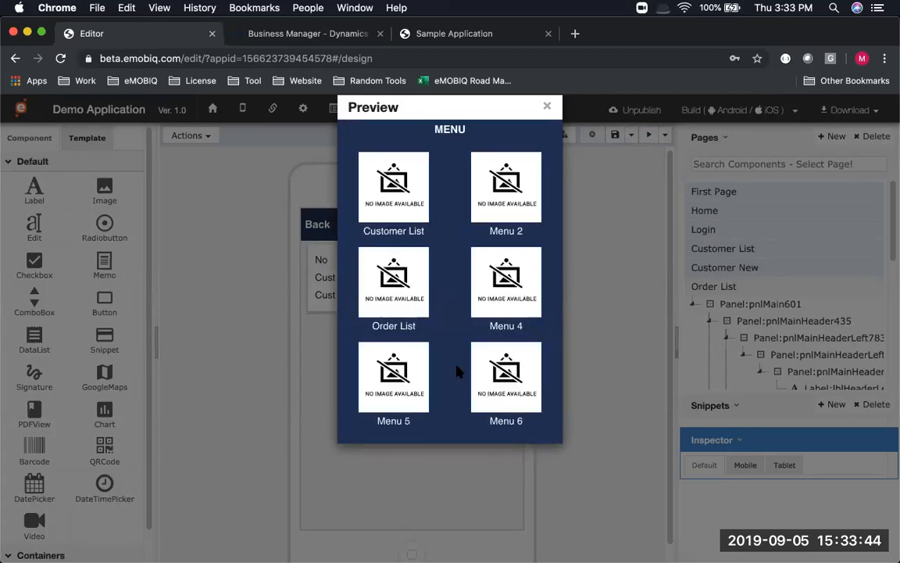
Open Order List, view order 101015's details and item lines, then close the preview
left_click(395, 303)
scroll(430, 254, "down", 5)
scroll(432, 253, "down", 3)
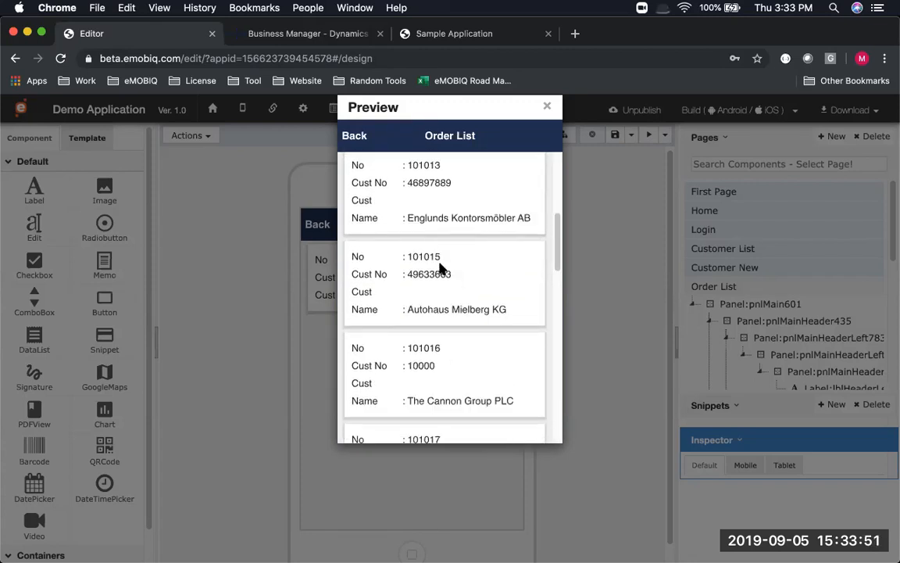
left_click(440, 268)
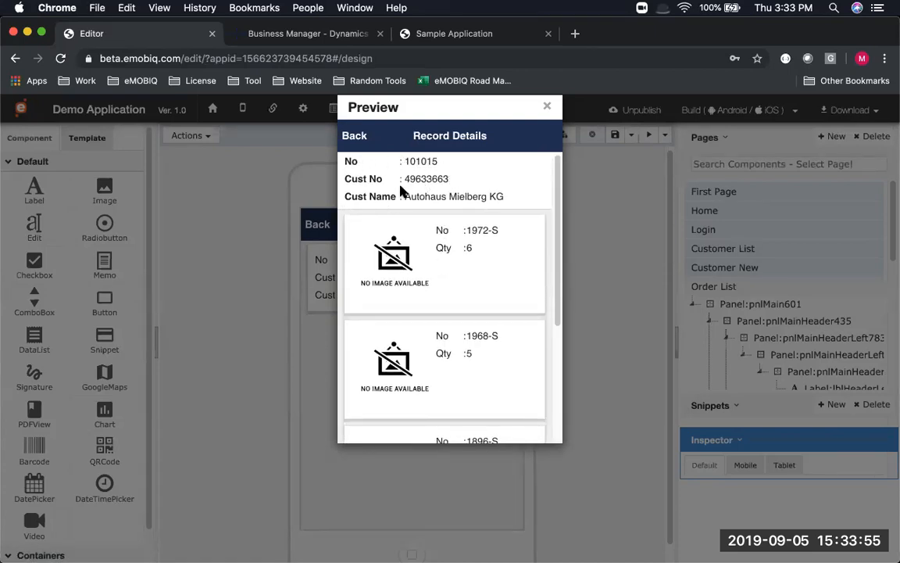
scroll(440, 263, "down", 4)
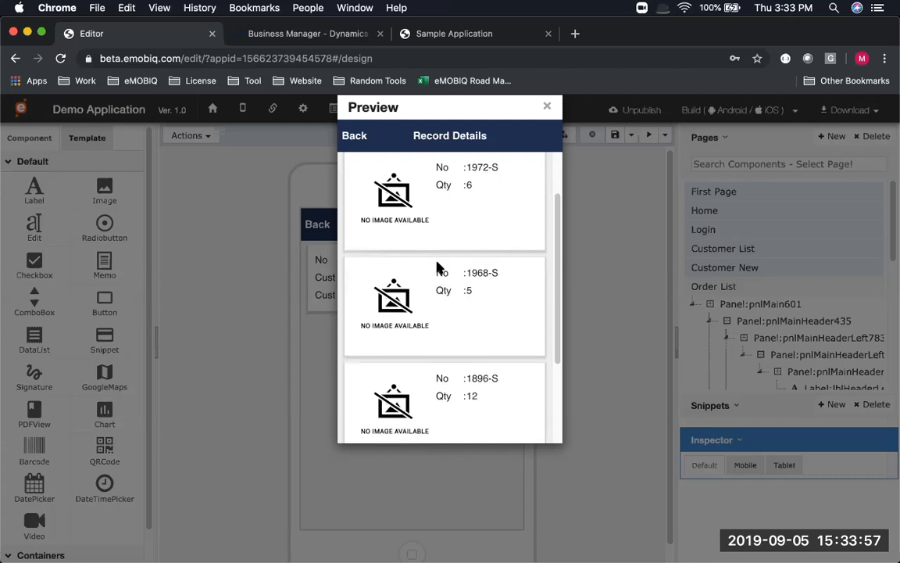
scroll(426, 242, "up", 5)
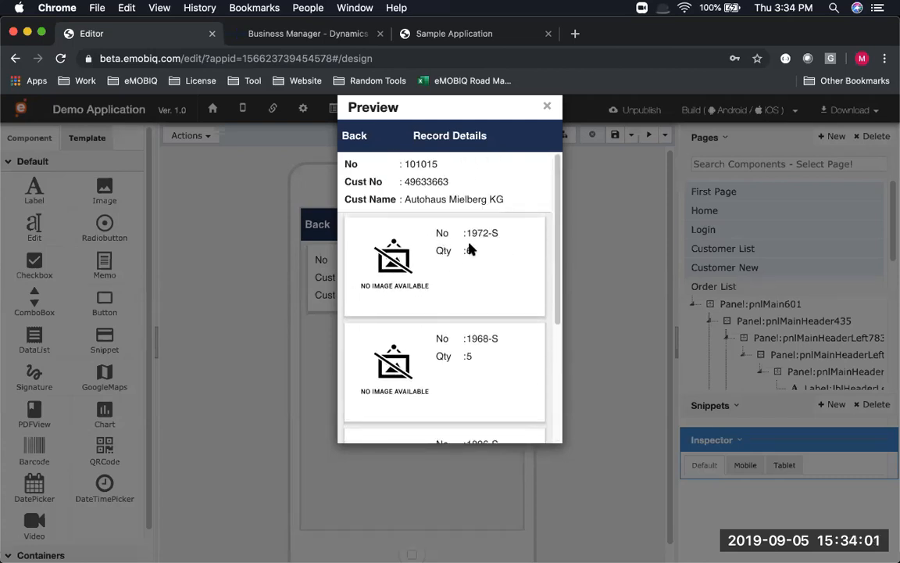
left_click(547, 109)
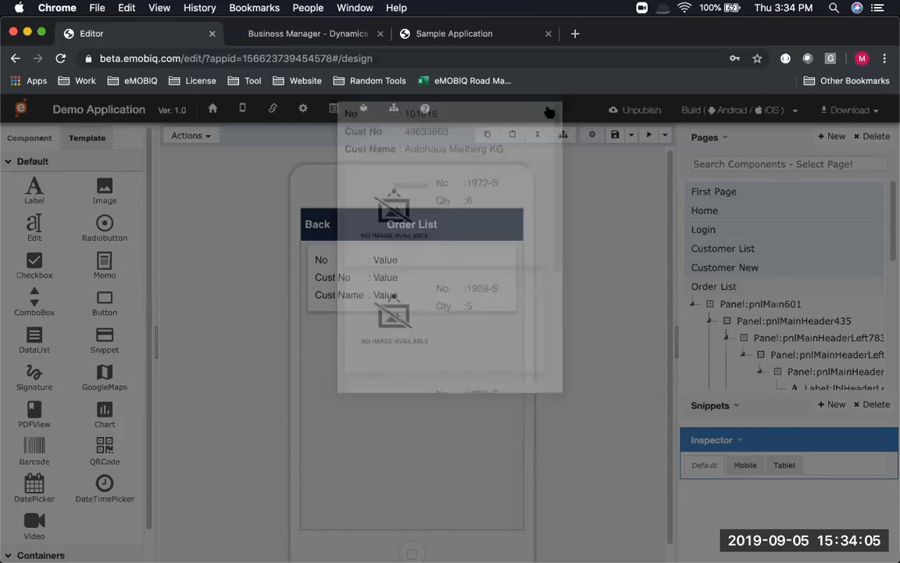
Save the Order List page and switch to the PowerPoint slideshow
left_click(617, 136)
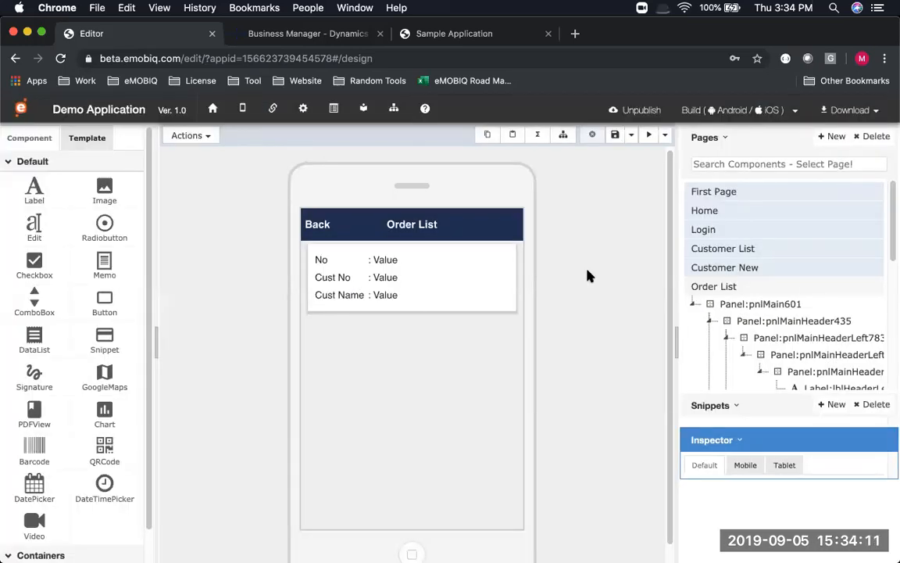
key("super+Tab")
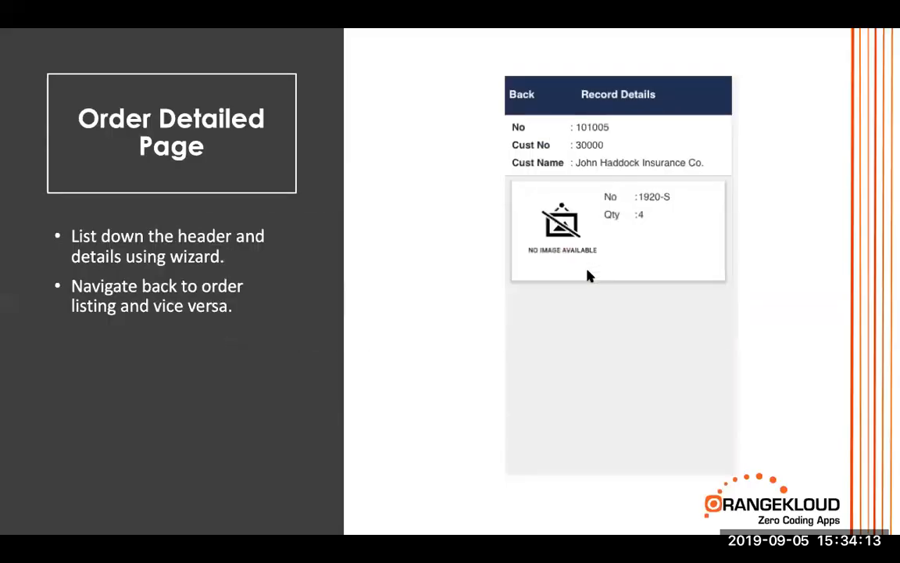
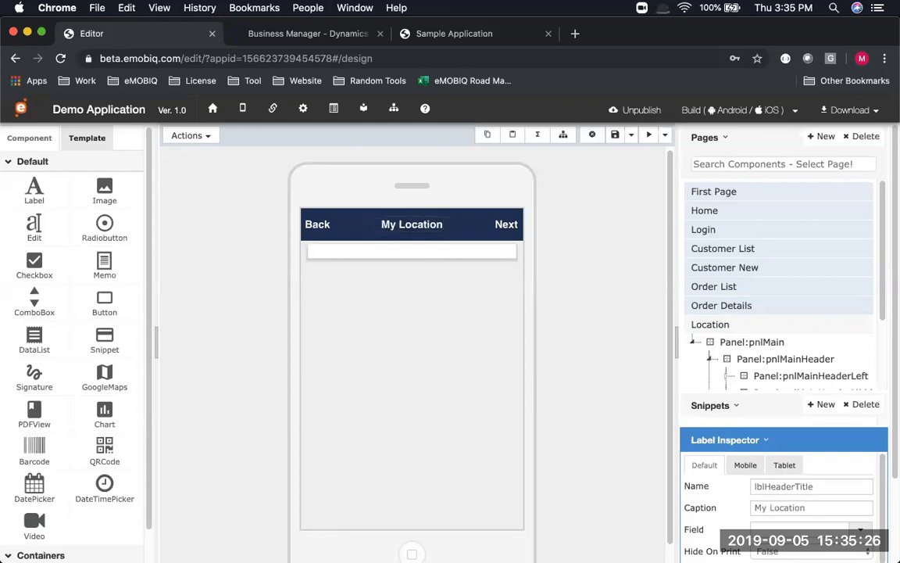
Delete the Next label (lblHeaderRightButton) from the Location page header
left_click(504, 225)
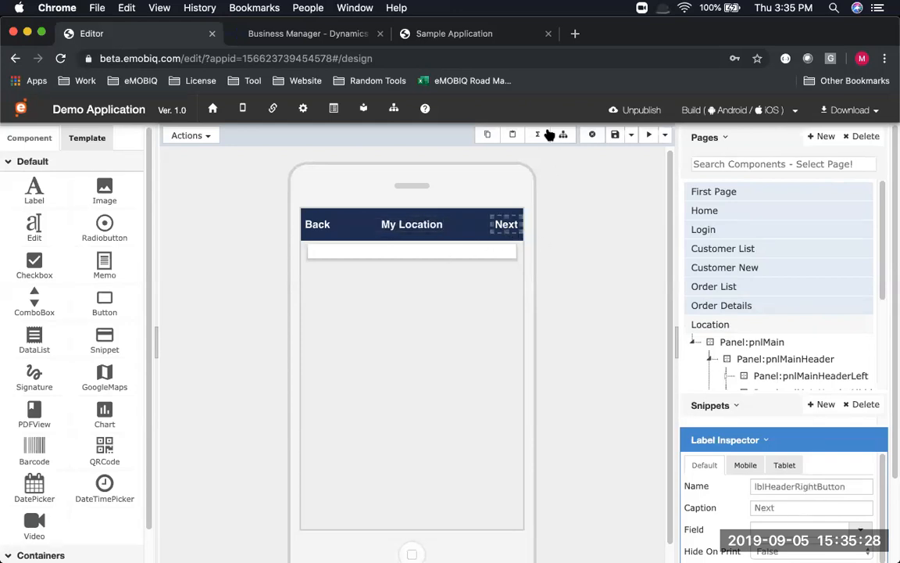
left_click(592, 135)
left_click(611, 233)
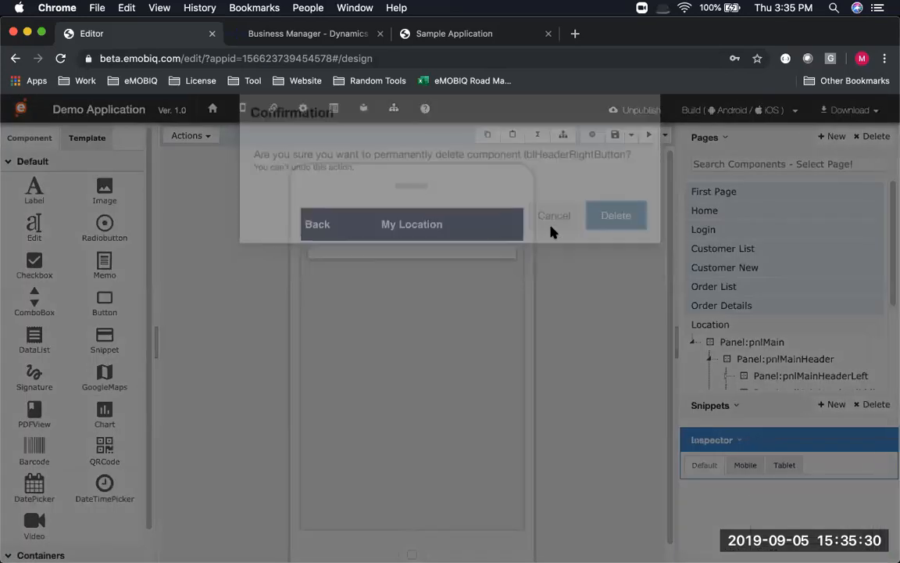
Delete the dlRecord data list from the page body
left_click(431, 251)
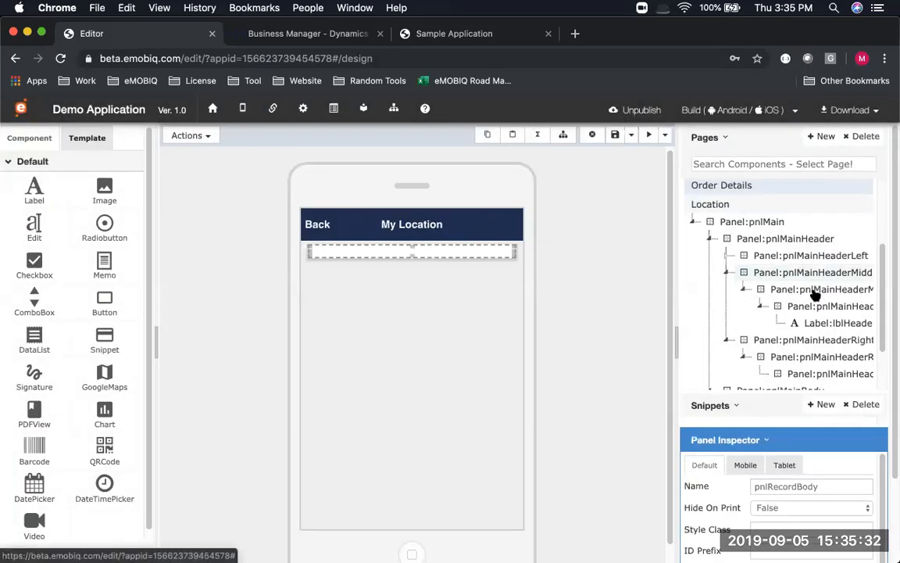
scroll(782, 337, "down", 3)
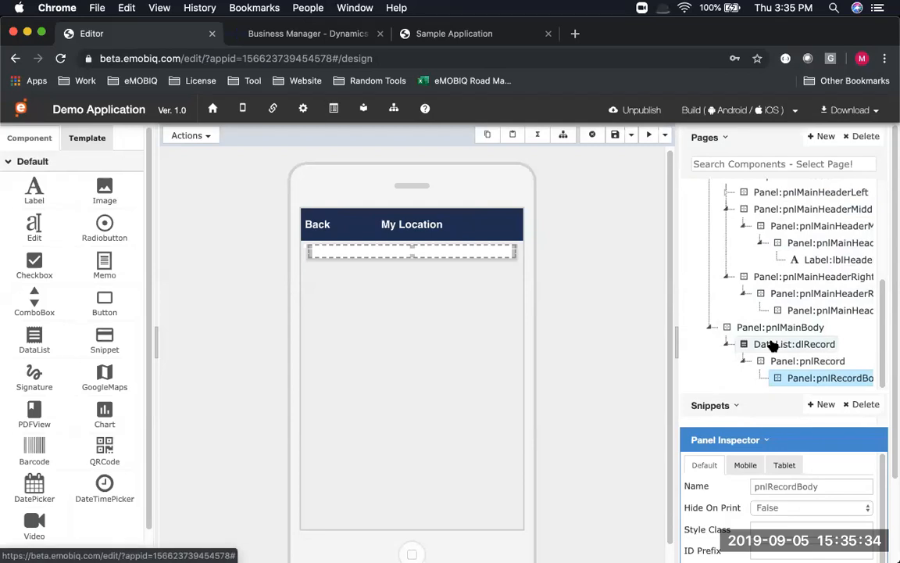
left_click(781, 345)
left_click(592, 135)
left_click(631, 231)
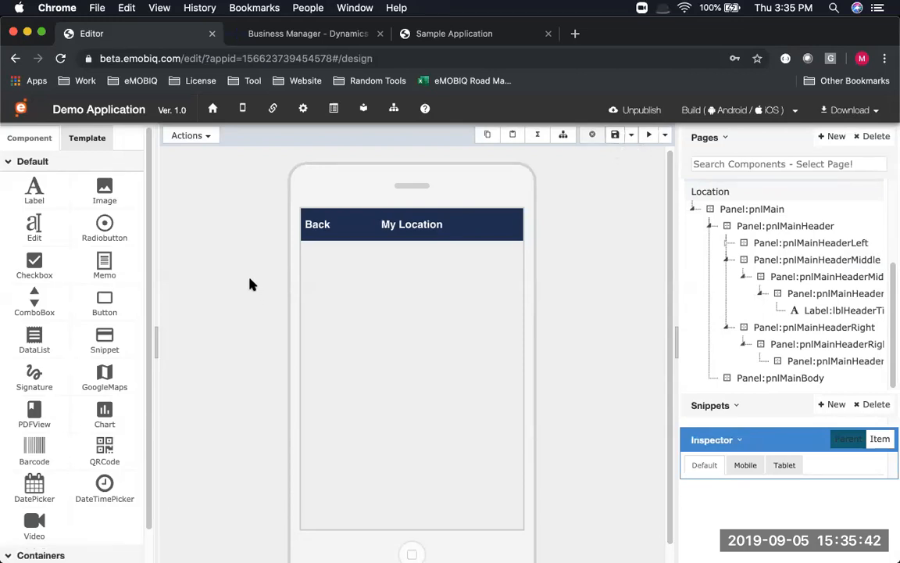
Place a GoogleMaps component into the Location page's pnlMainBody
left_click_drag(109, 373, 367, 291)
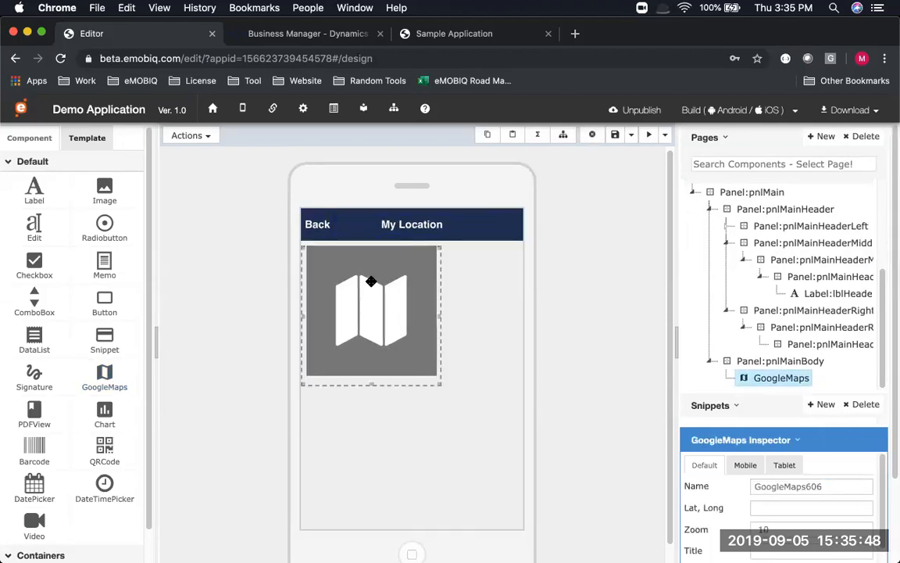
scroll(752, 496, "down", 10)
scroll(789, 469, "down", 3)
scroll(820, 440, "up", 10)
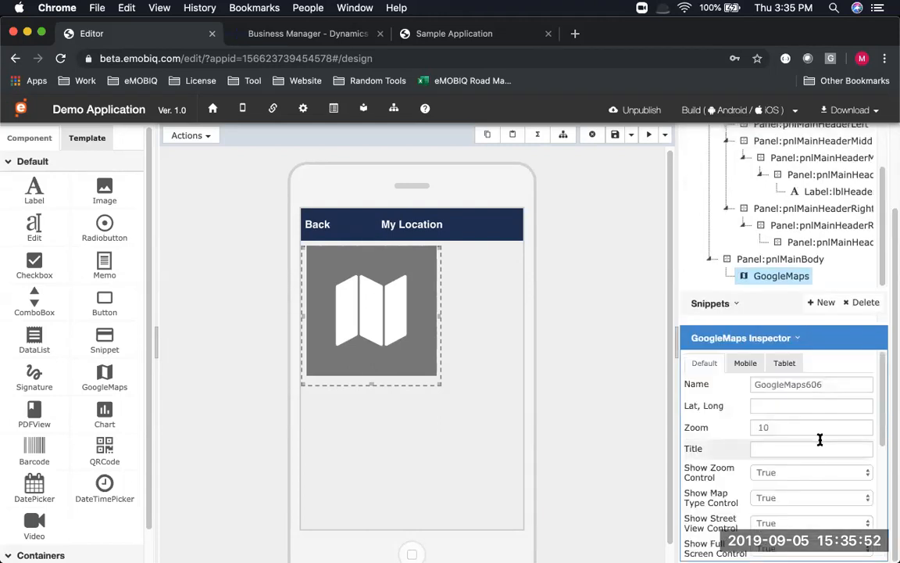
Change the map's Zoom property from 10 to 13
left_click(782, 407)
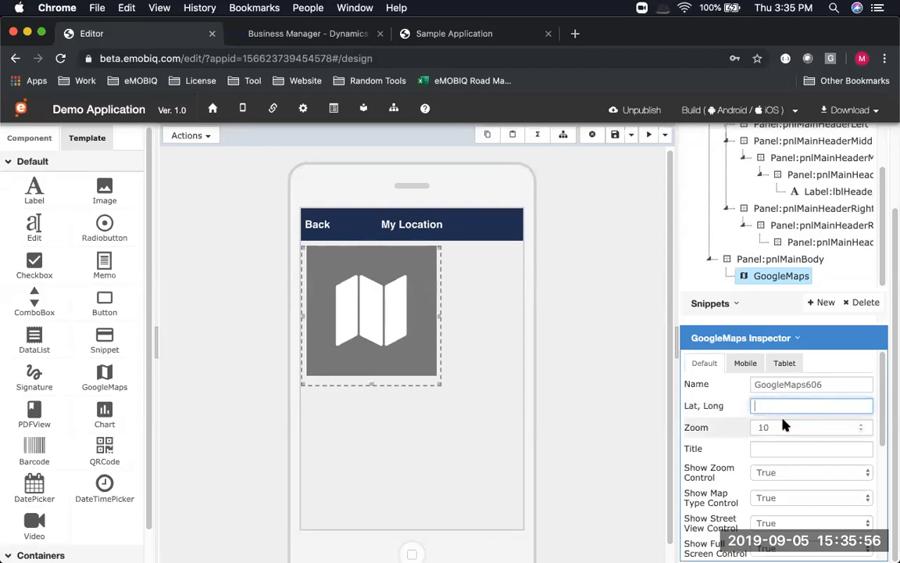
left_click(786, 422)
double_click(786, 423)
type("13")
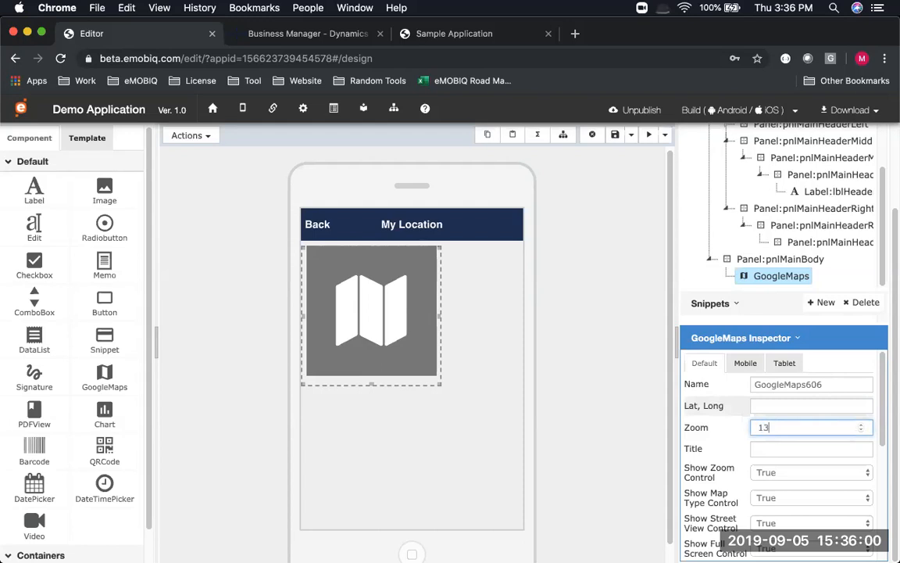
key("Tab")
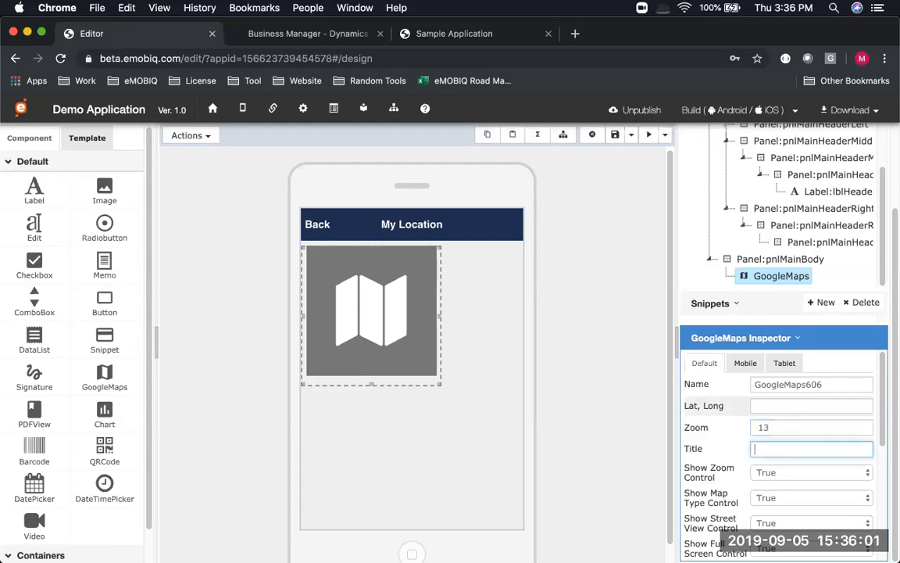
left_click(780, 424)
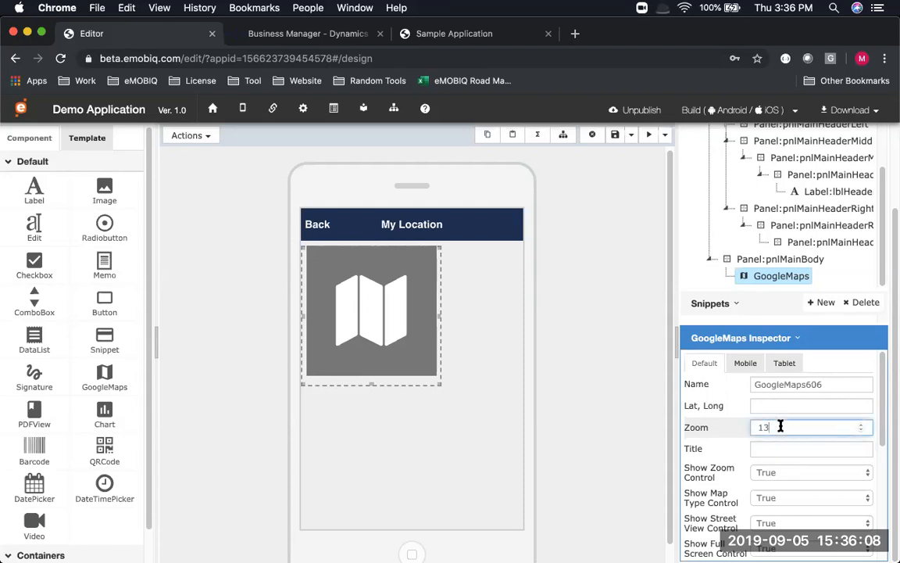
scroll(780, 428, "down", 5)
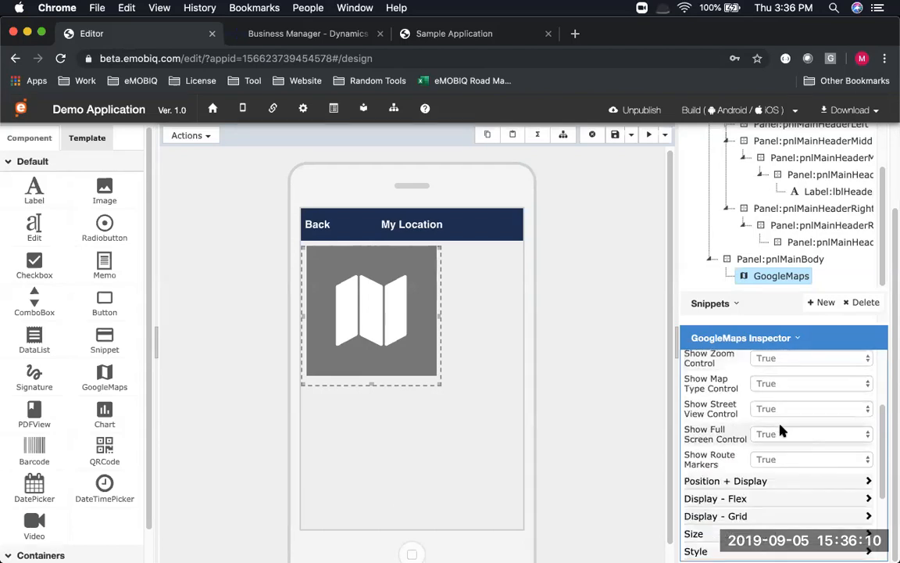
scroll(781, 431, "down", 3)
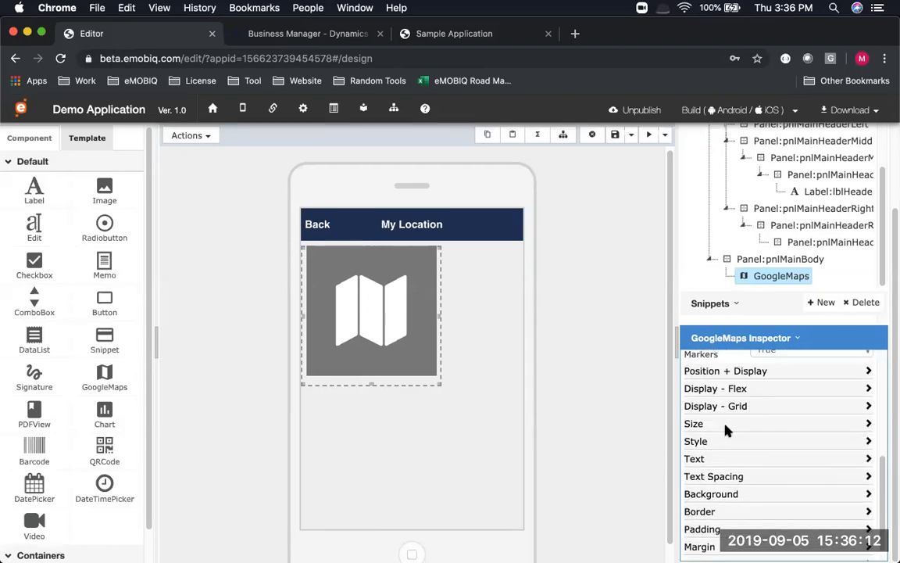
Set the map's Size to 100% width and 100% height
left_click(731, 426)
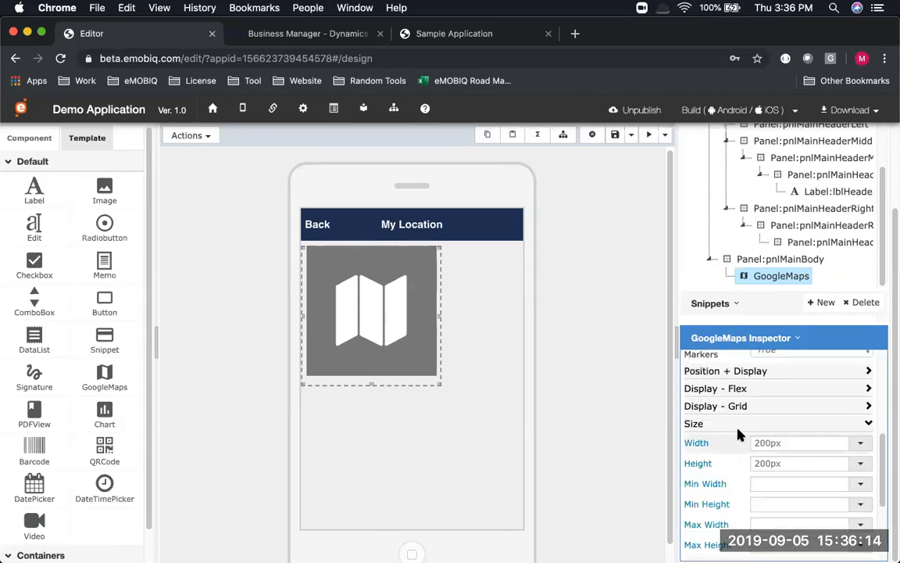
left_click_drag(808, 439, 746, 428)
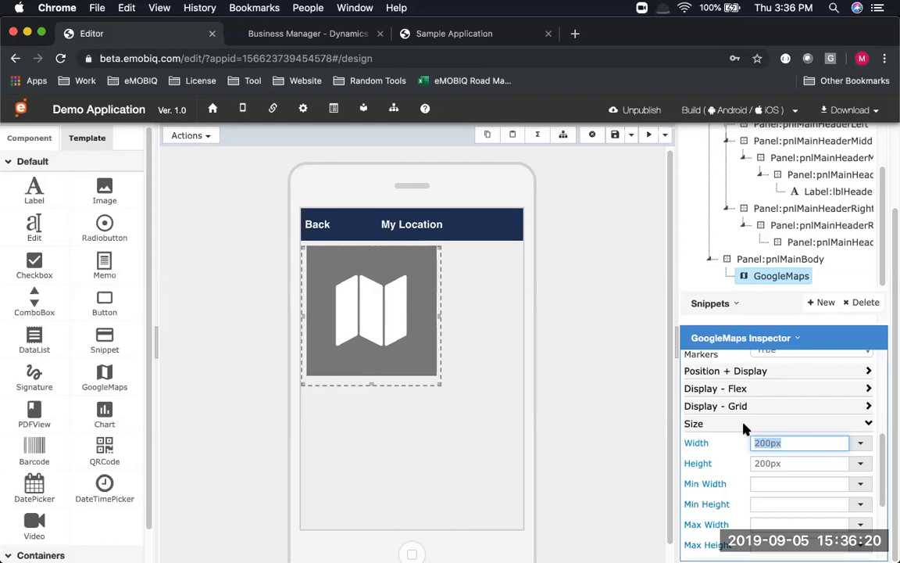
type("100%")
key("Tab")
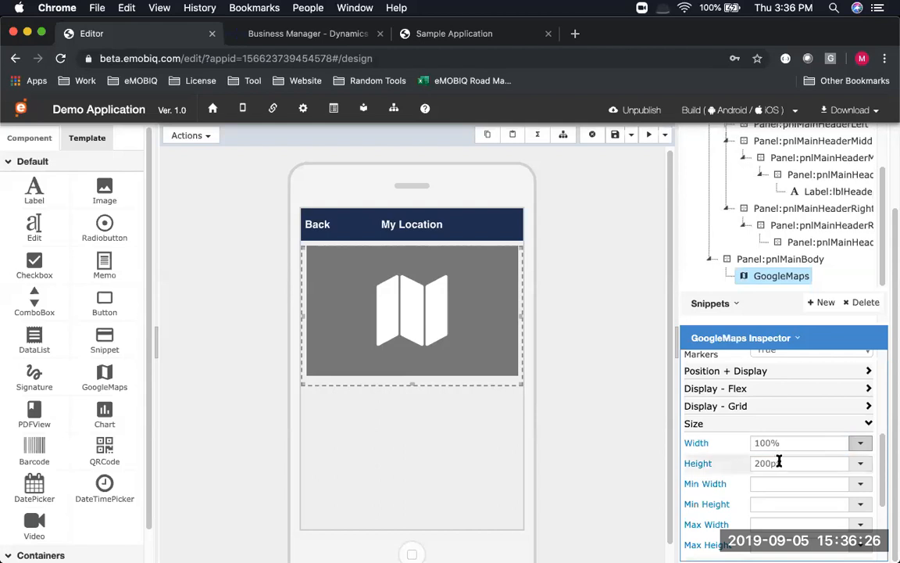
left_click(778, 463)
type("100")
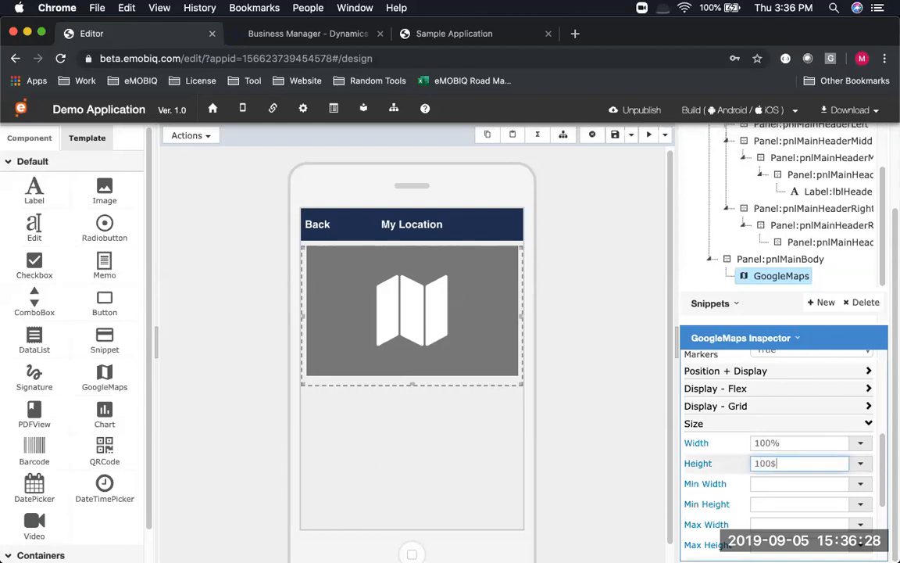
key("Tab")
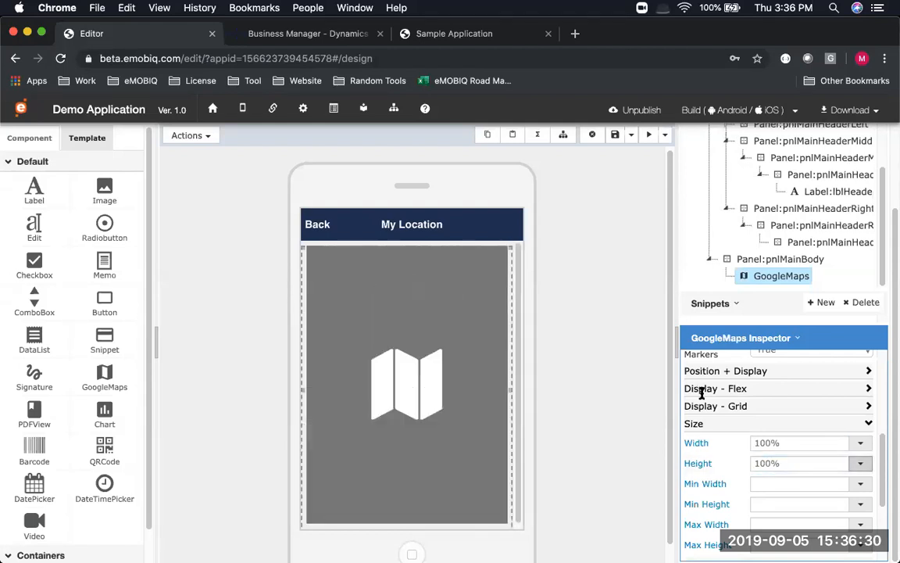
Review the map's position and display properties, then save the Location page
scroll(765, 455, "down", 2)
scroll(765, 454, "up", 10)
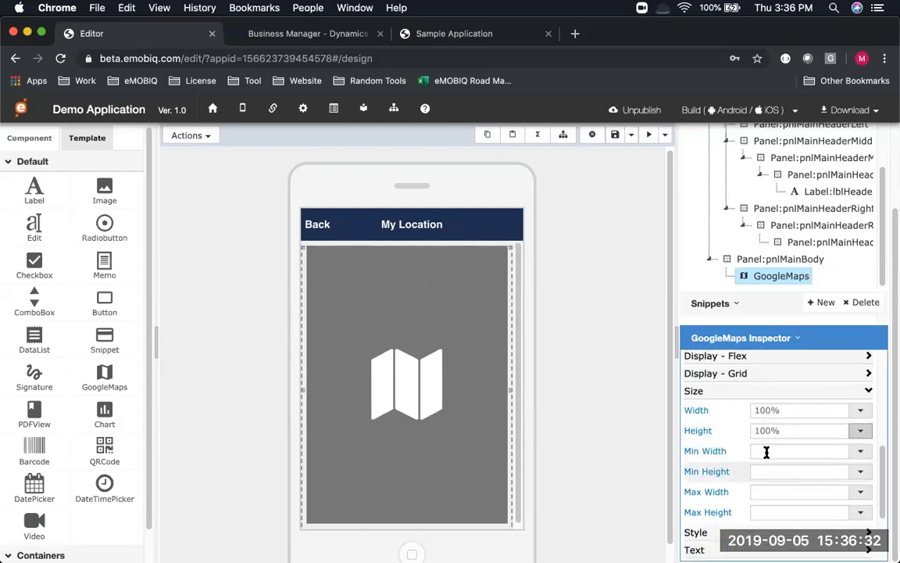
scroll(765, 452, "down", 5)
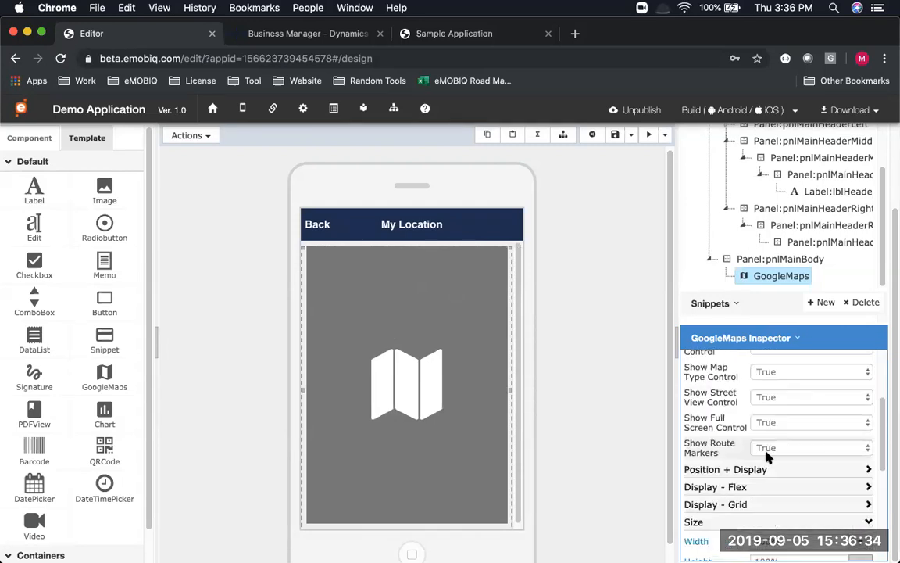
left_click(770, 442)
scroll(782, 446, "down", 8)
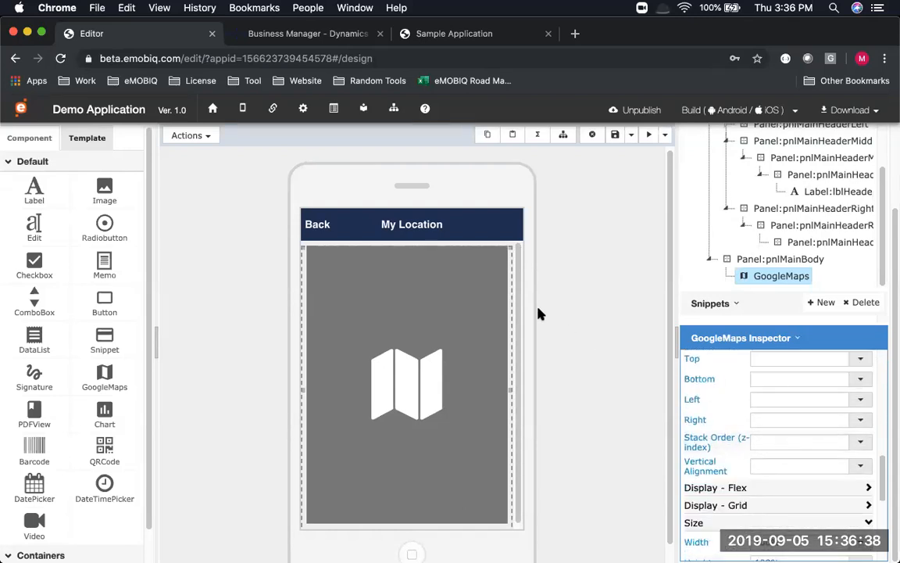
scroll(864, 528, "down", 5)
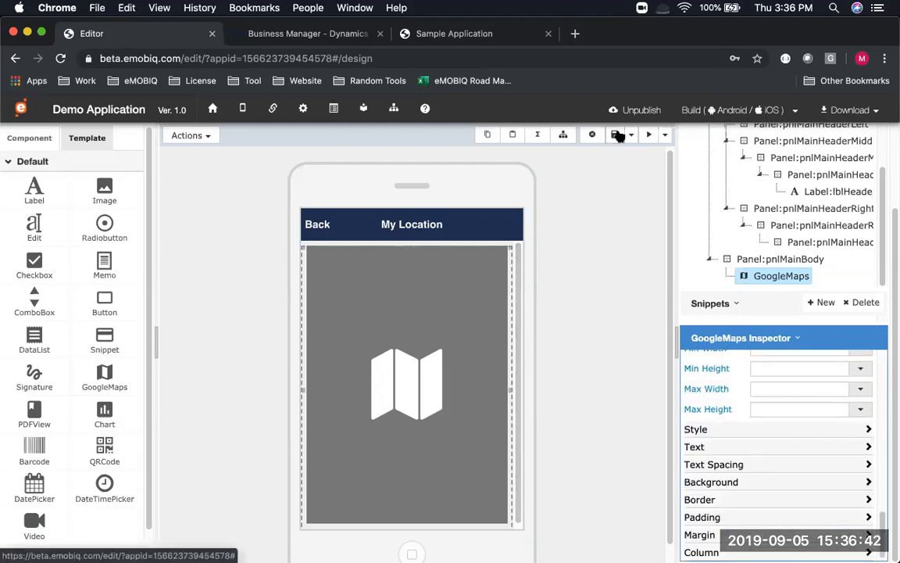
left_click(617, 134)
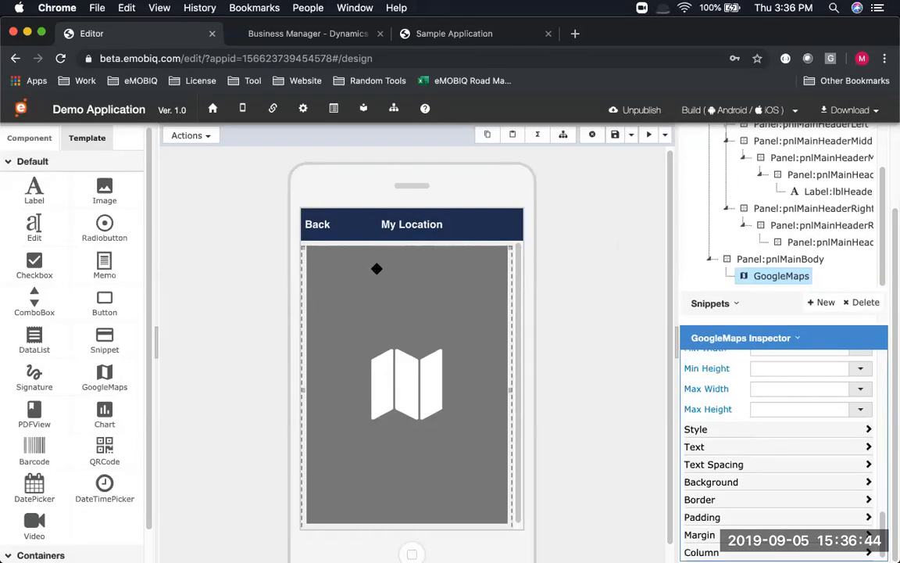
Select the Location page in the Pages tree and show its Actions list
scroll(788, 213, "up", 3)
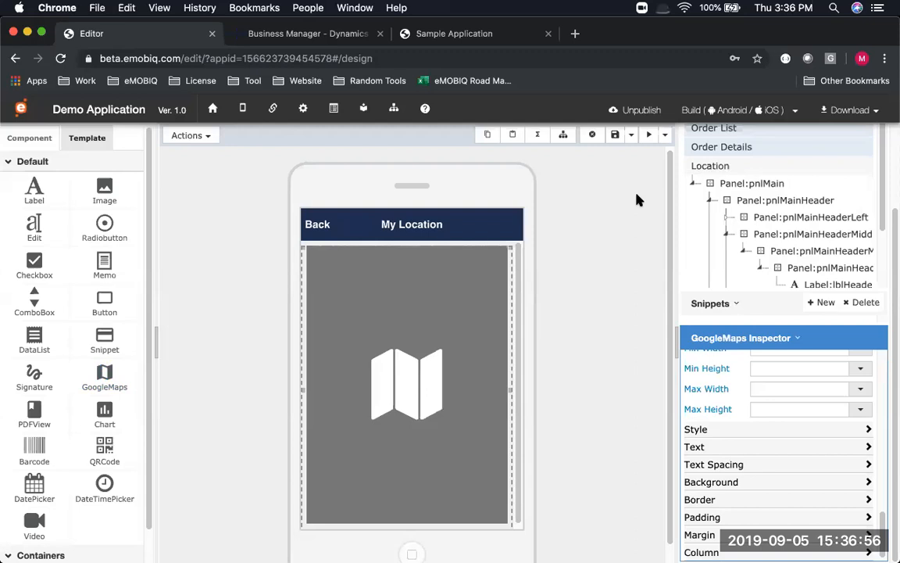
left_click(717, 169)
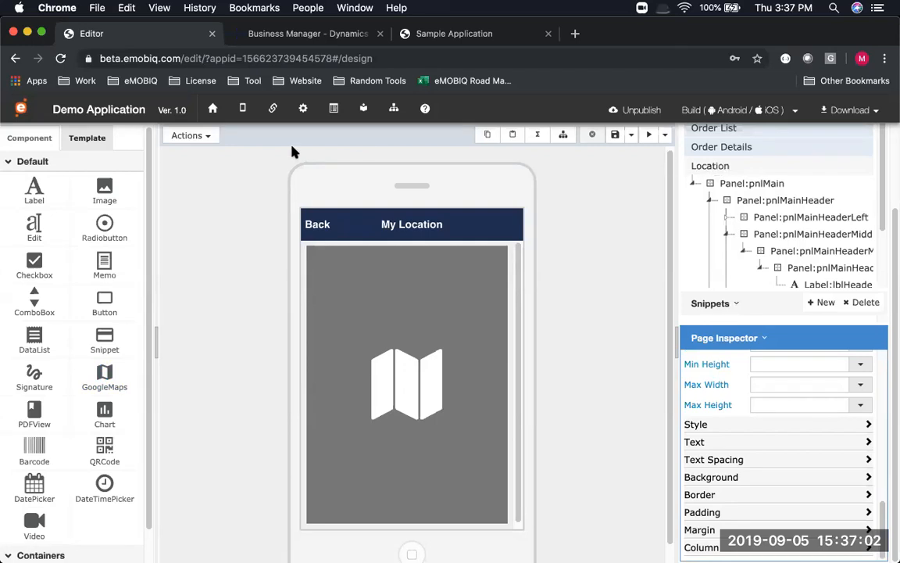
left_click(209, 138)
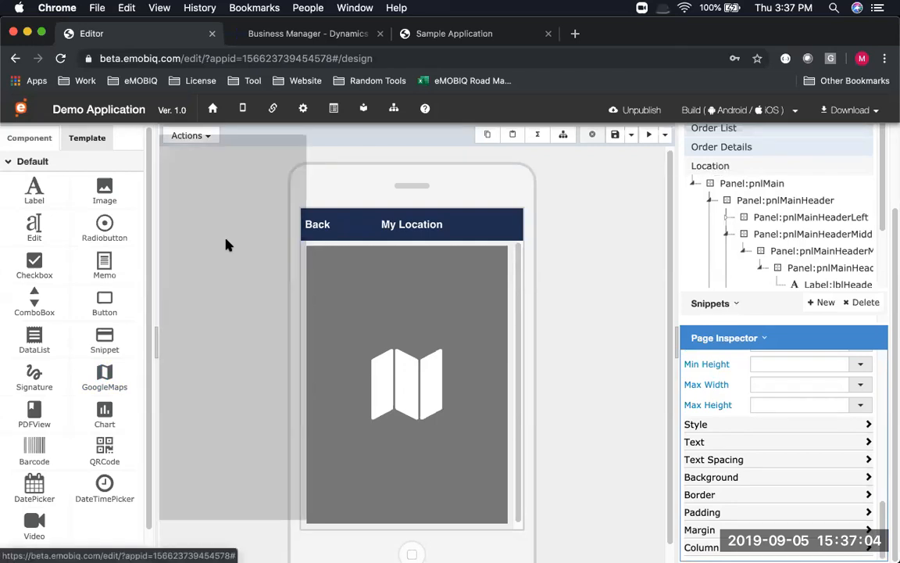
Start a page flow triggered by the load event using a Basic Function action
left_click(234, 241)
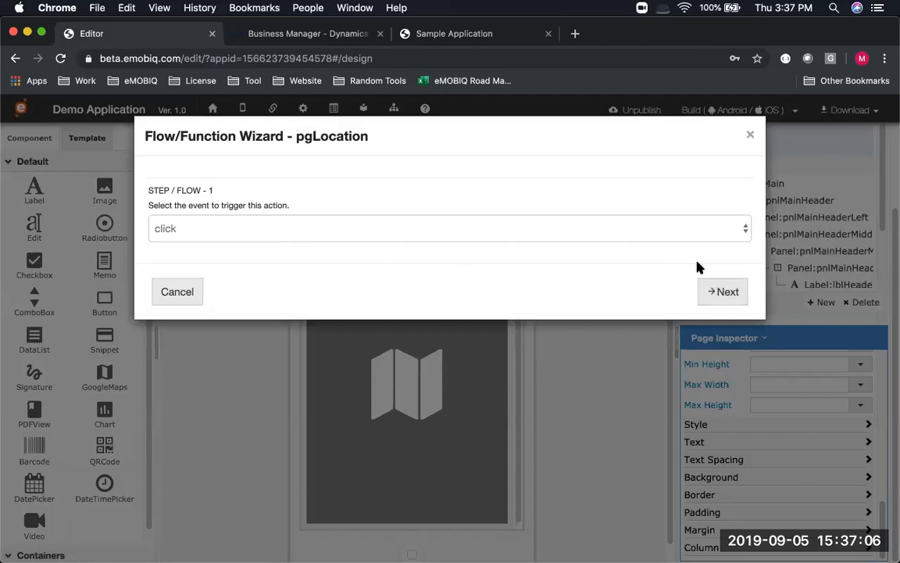
left_click(689, 226)
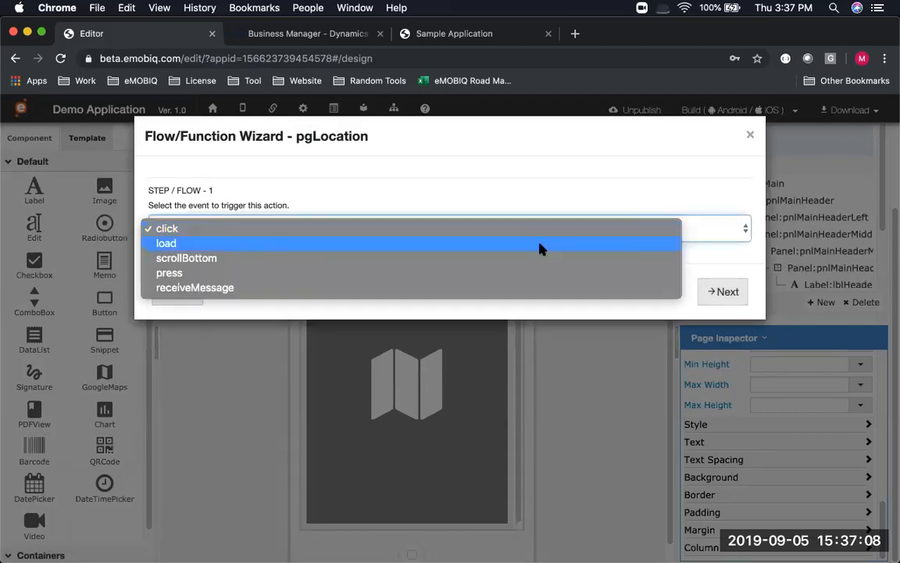
left_click(540, 240)
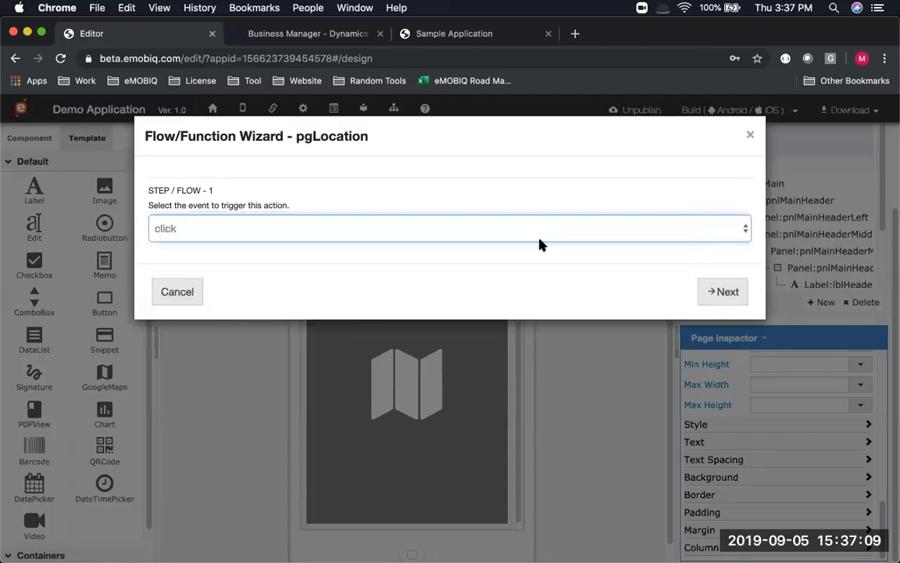
left_click(719, 292)
left_click(275, 248)
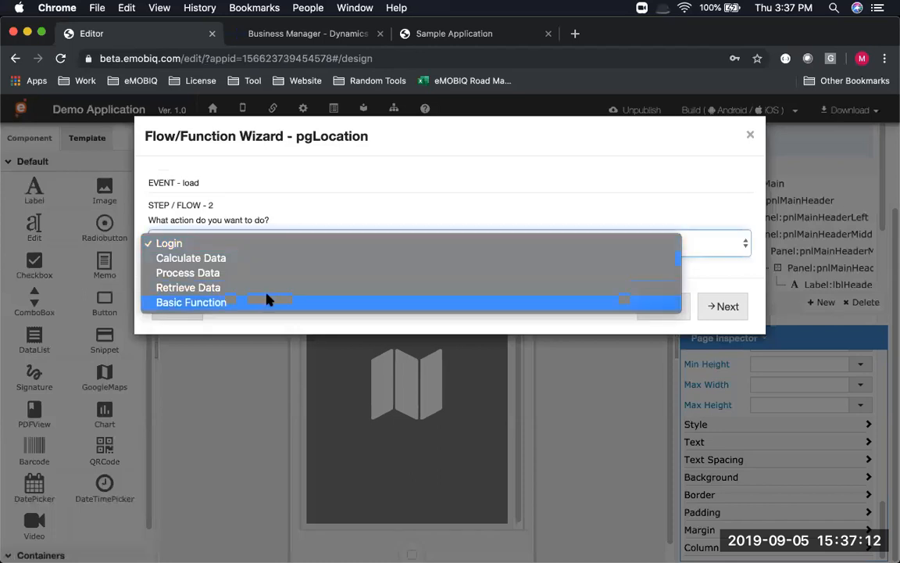
left_click(547, 302)
left_click(720, 306)
Choose Get Location, display the result on GoogleMaps606, and finish the flow
left_click(211, 247)
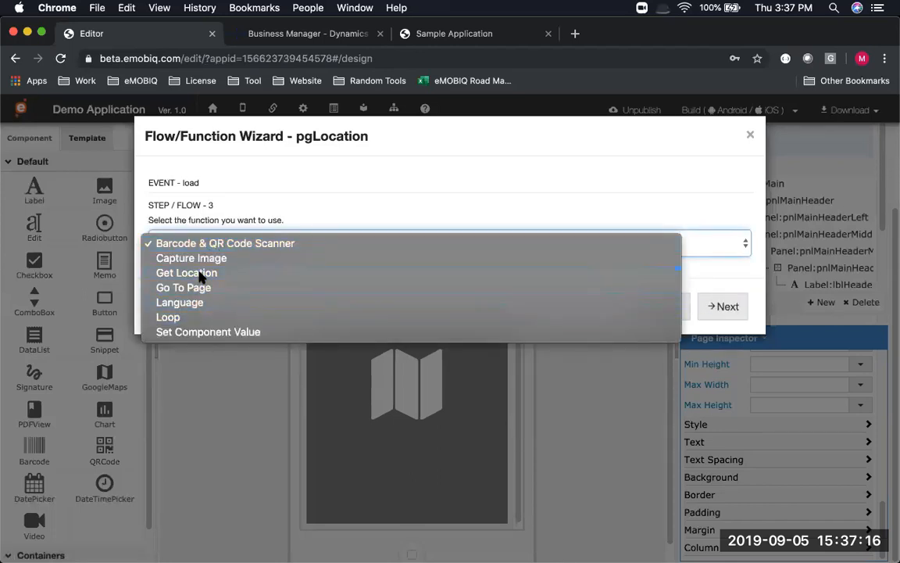
left_click(201, 275)
left_click(715, 311)
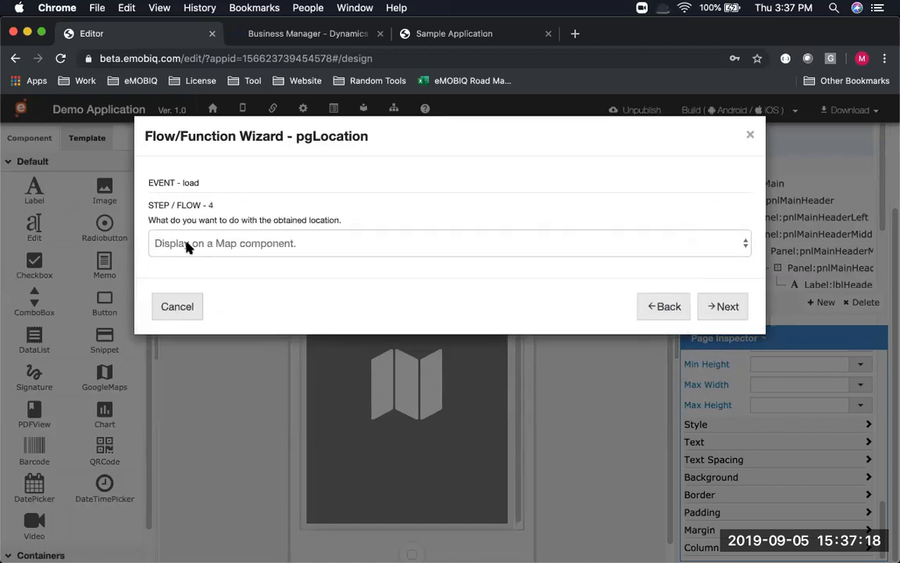
left_click(720, 305)
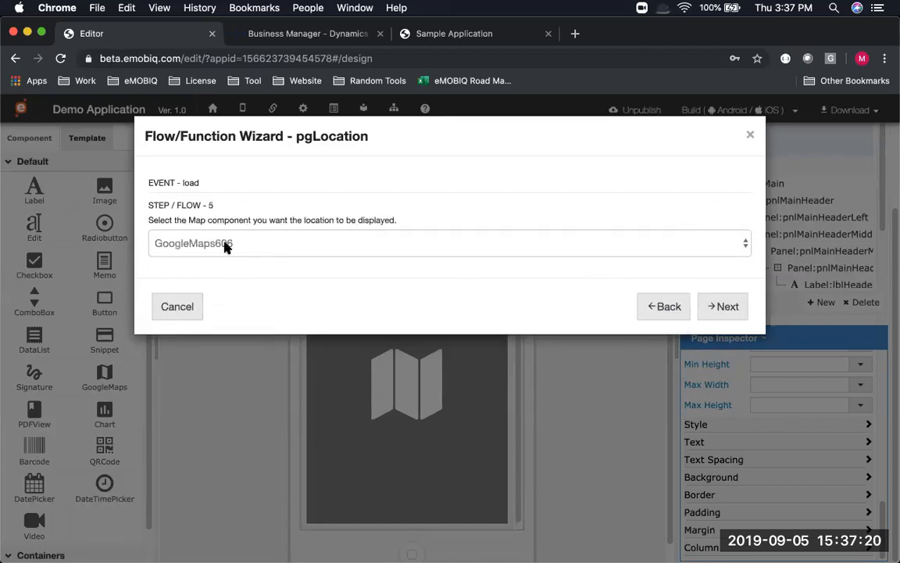
left_click(225, 244)
left_click(726, 309)
left_click(724, 311)
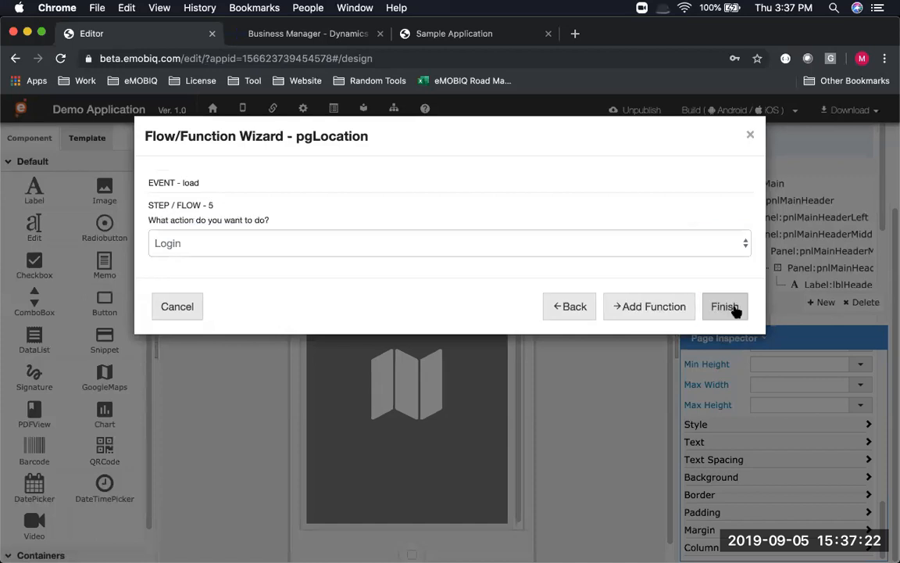
left_click(725, 308)
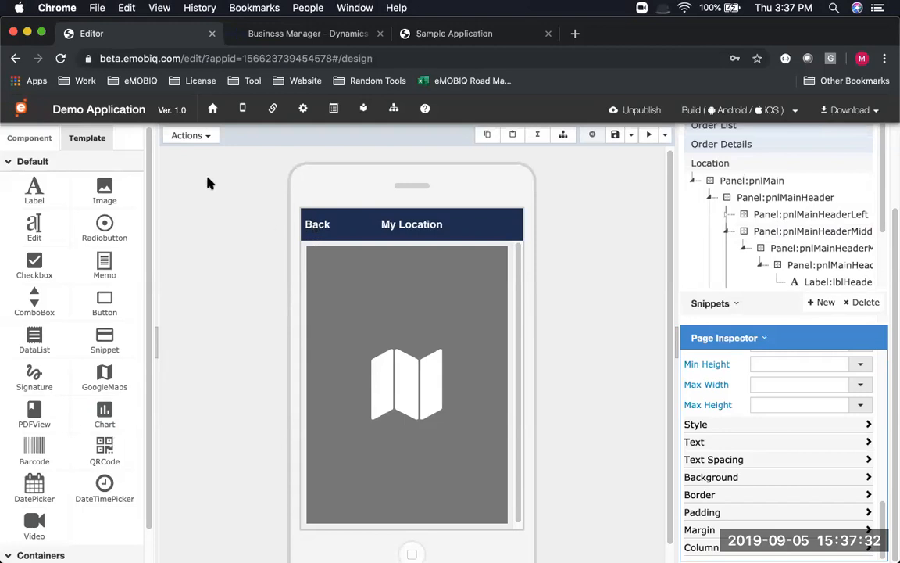
Start a Function Wizard flow on the Back label using a Basic Function action
left_click(195, 137)
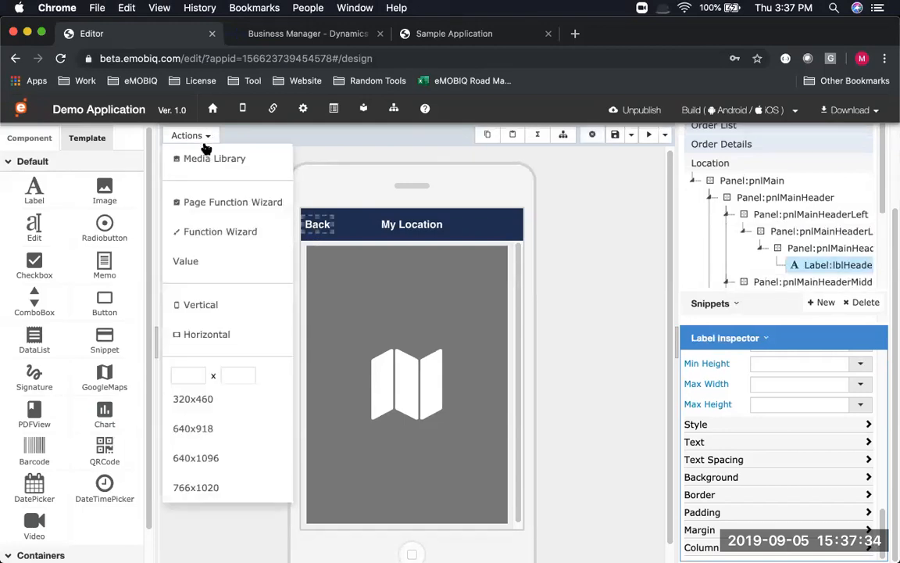
left_click(208, 232)
left_click(728, 295)
left_click(673, 245)
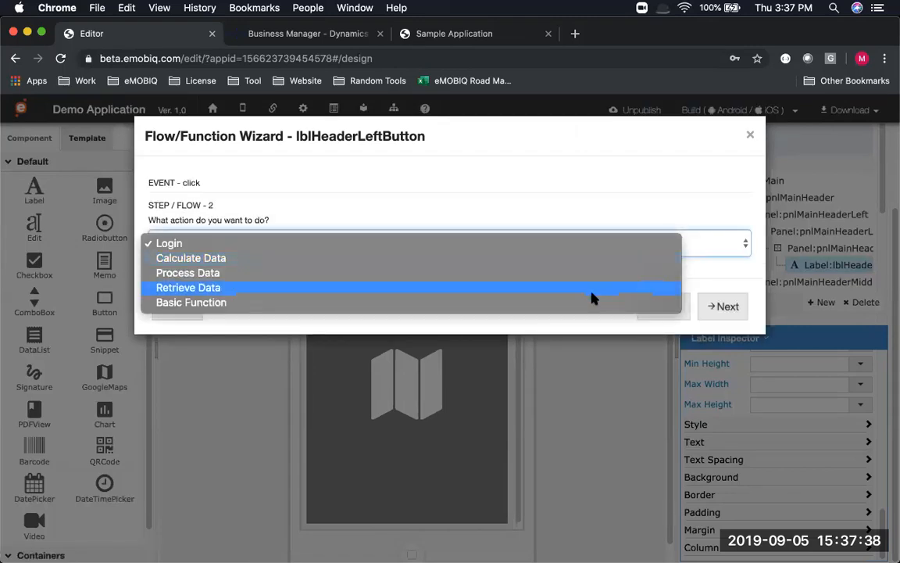
left_click(592, 302)
left_click(730, 303)
Choose Go To Page with Home as destination and finish the flow
left_click(627, 246)
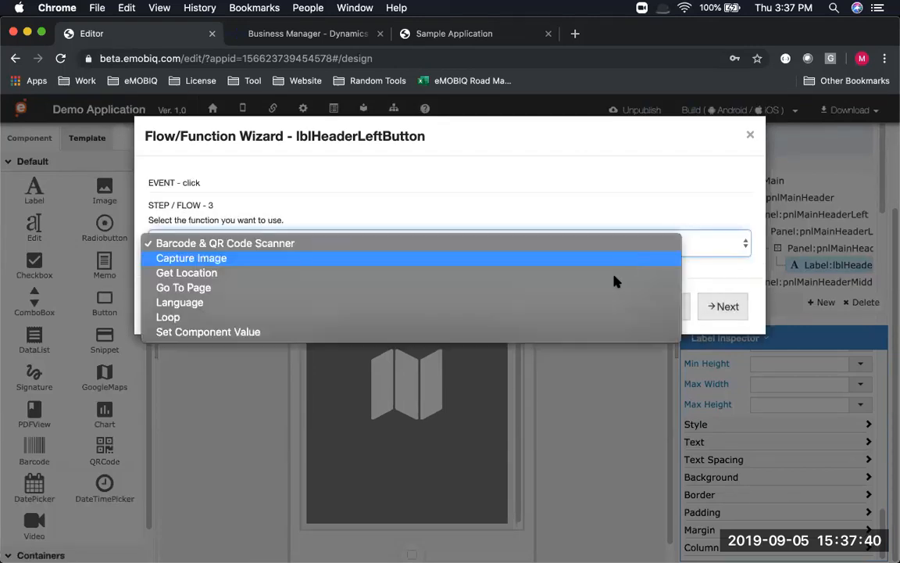
left_click(643, 286)
left_click(725, 305)
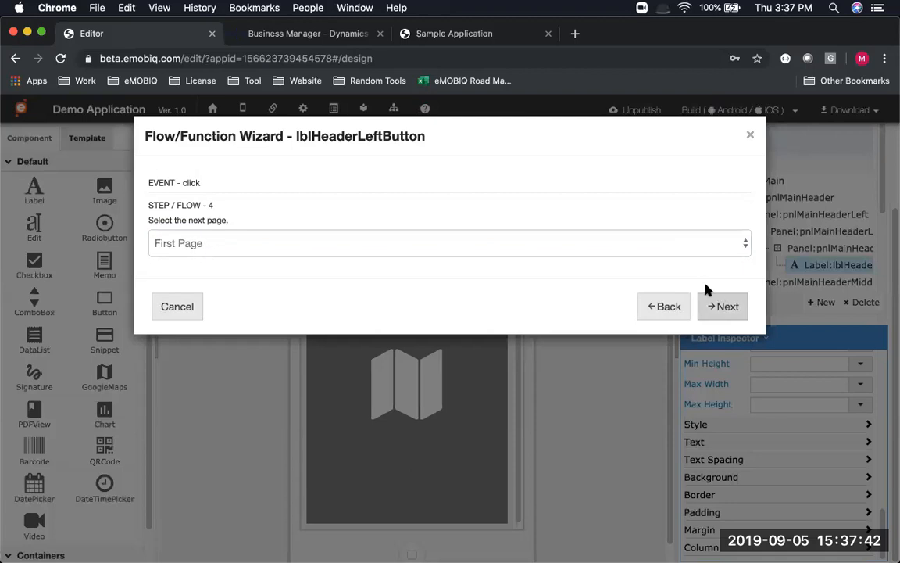
left_click(273, 236)
left_click(278, 257)
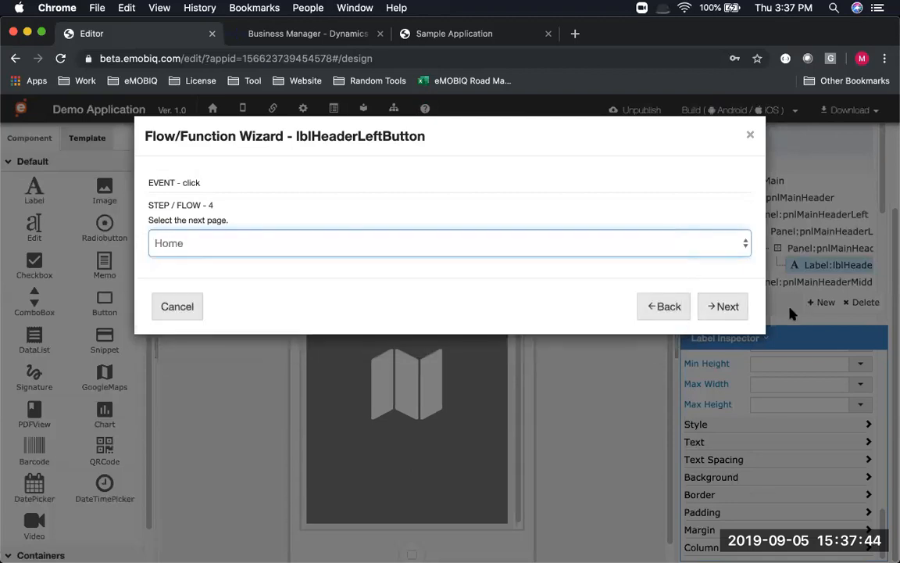
left_click(727, 305)
left_click(728, 306)
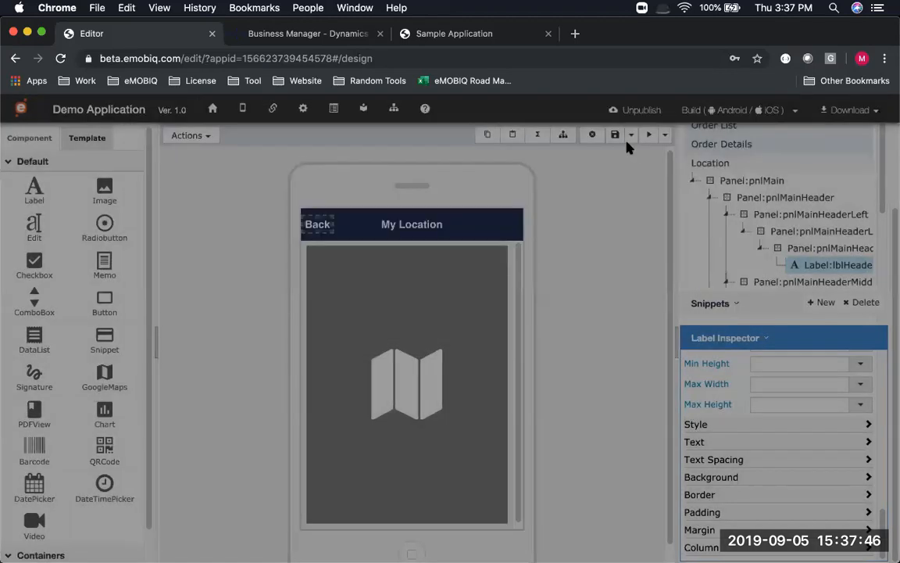
scroll(764, 201, "up", 2)
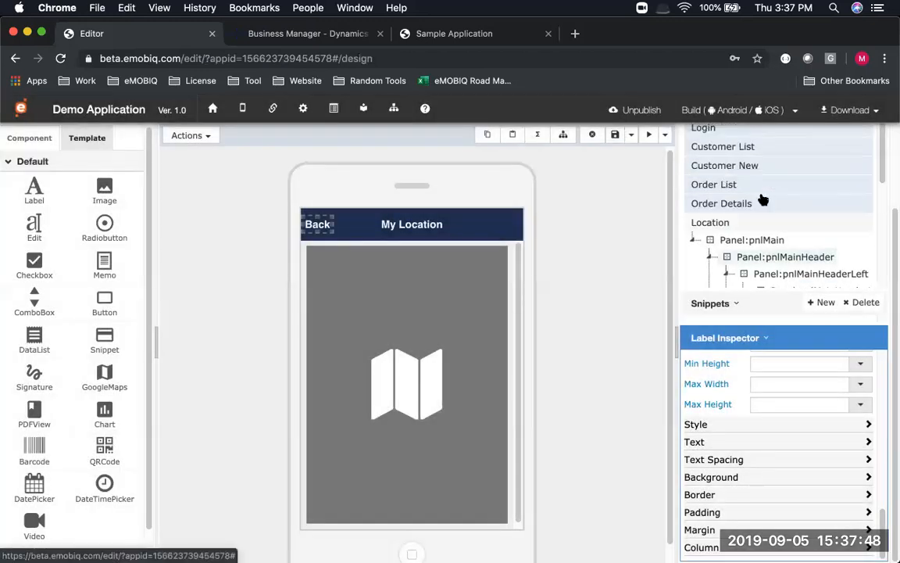
scroll(748, 181, "up", 3)
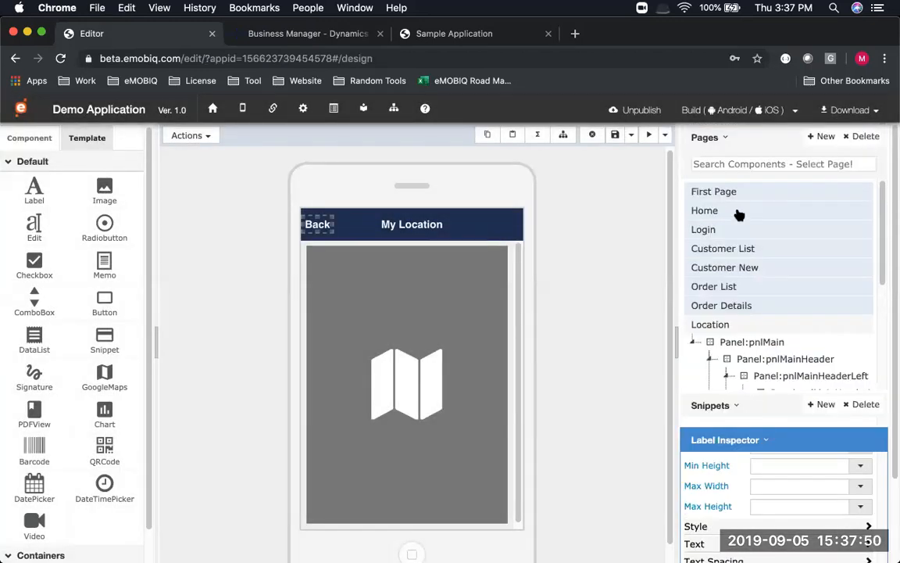
On the Home page, rename the Menu 4 tile caption to 'Location'
left_click(739, 213)
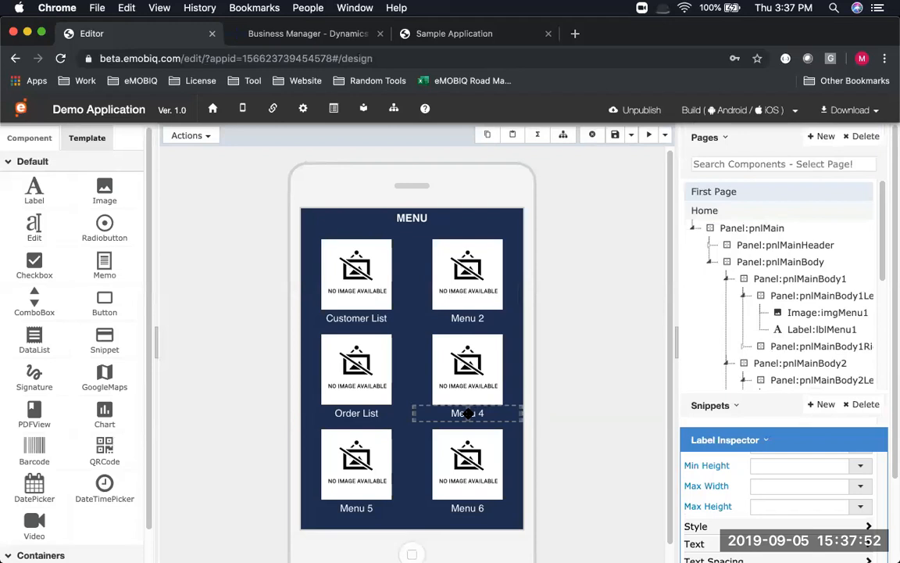
double_click(467, 414)
type("Location")
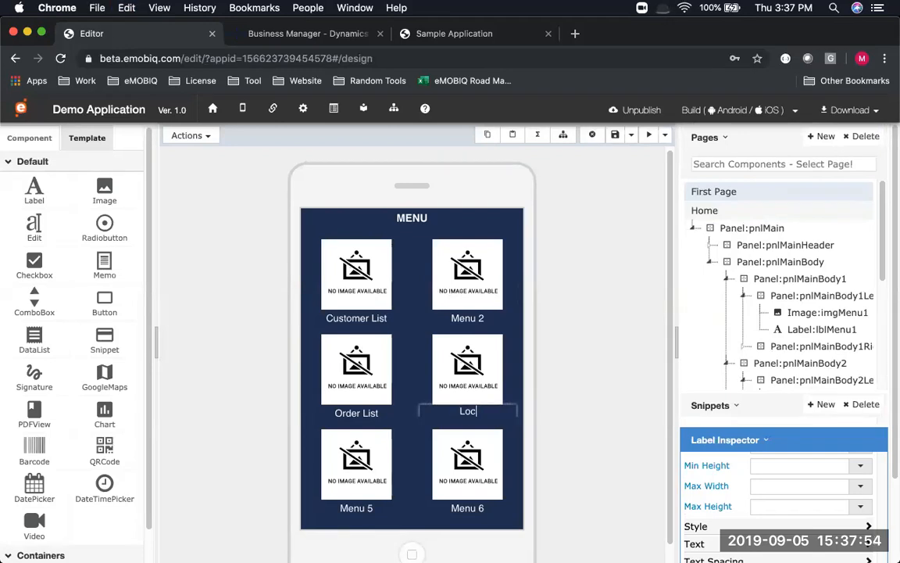
key("Return")
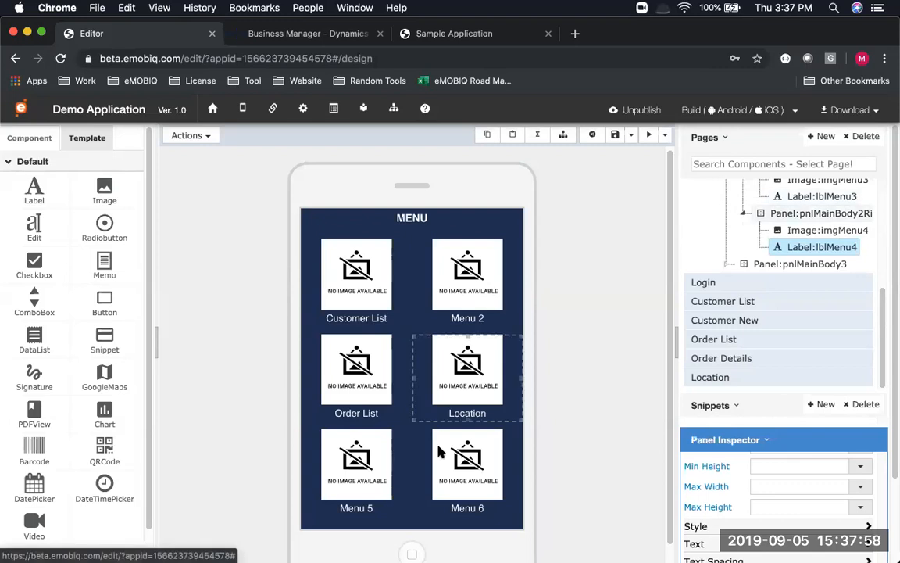
Start a Function Wizard flow on the Location tile panel using a Basic Function
left_click(419, 330)
left_click(211, 137)
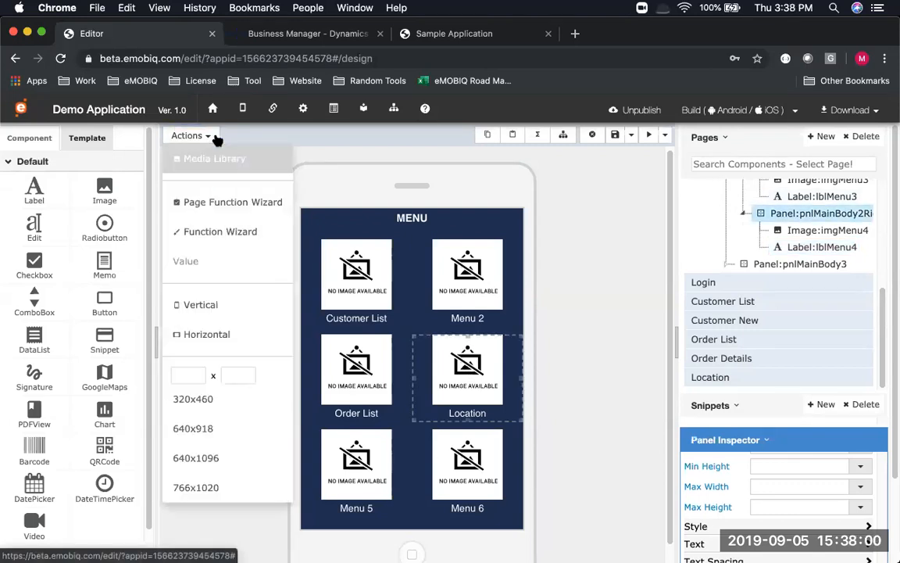
left_click(219, 231)
left_click(723, 292)
left_click(675, 243)
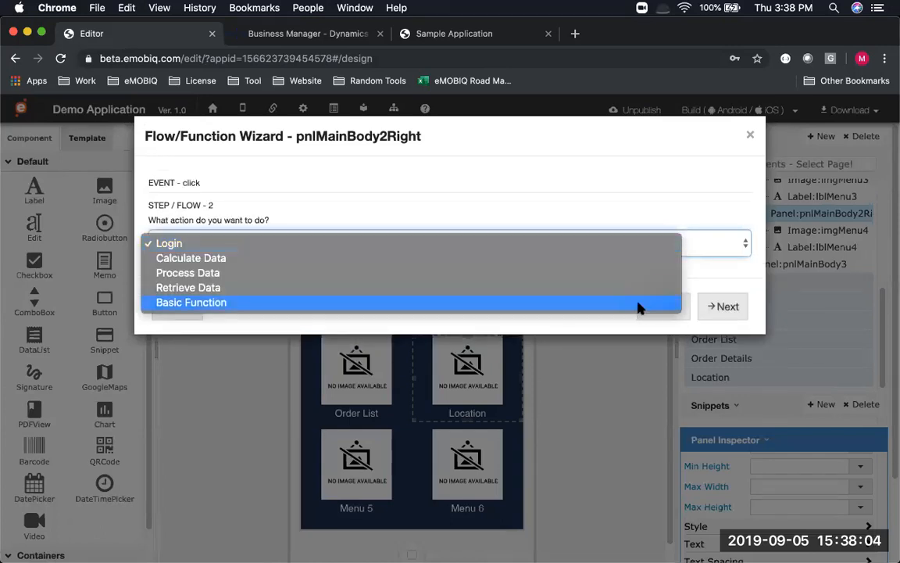
left_click(639, 307)
left_click(720, 306)
Choose Go To Page with the Location page as destination and finish
left_click(654, 245)
left_click(665, 279)
left_click(713, 305)
left_click(587, 253)
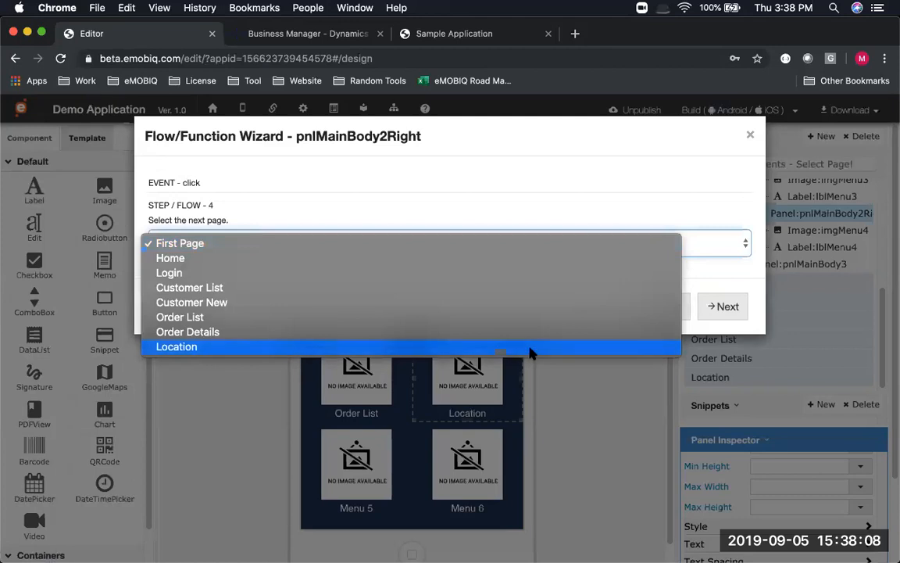
left_click(529, 353)
left_click(728, 306)
left_click(733, 307)
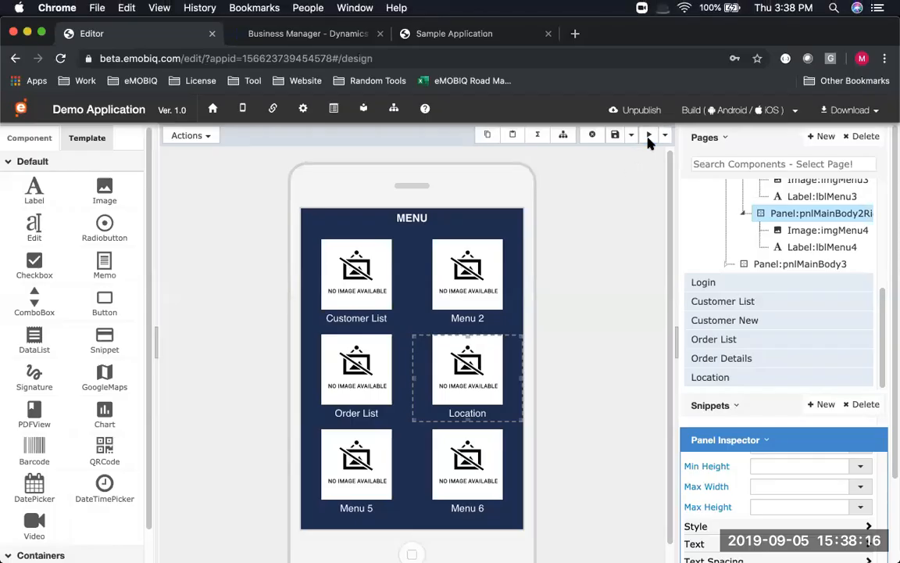
Preview the app and log in with the username and password
left_click(648, 136)
left_click(478, 283)
type("A")
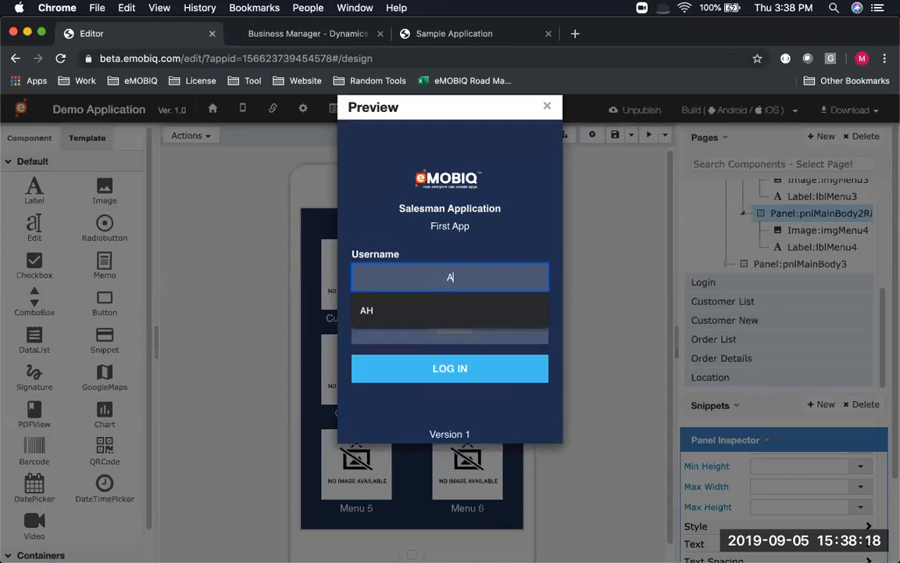
left_click(475, 337)
left_click(473, 286)
type("H")
left_click(473, 336)
type("••")
left_click(483, 364)
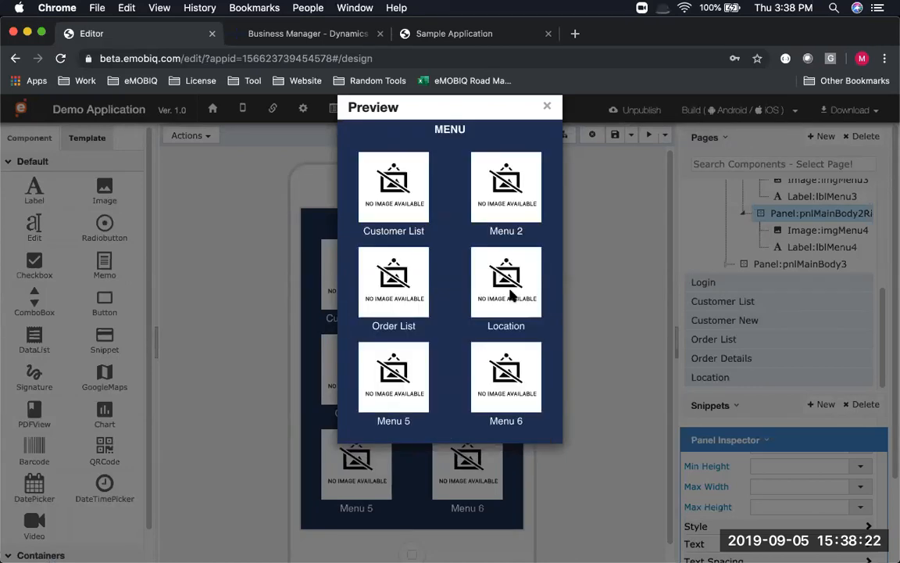
Open Location, zoom the map, go Back, close preview, and advance to the Settings Page slide
left_click(515, 286)
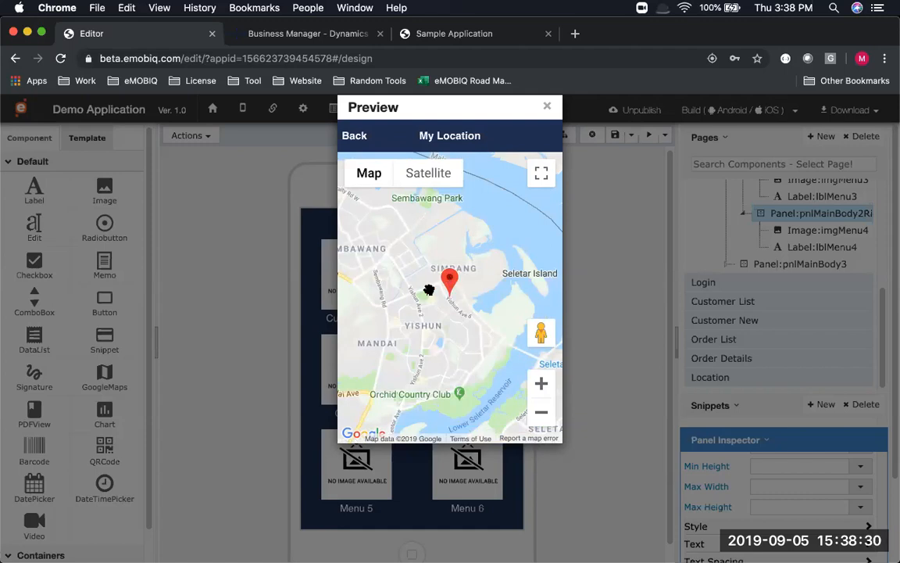
scroll(428, 290, "down", 3)
left_click(540, 385)
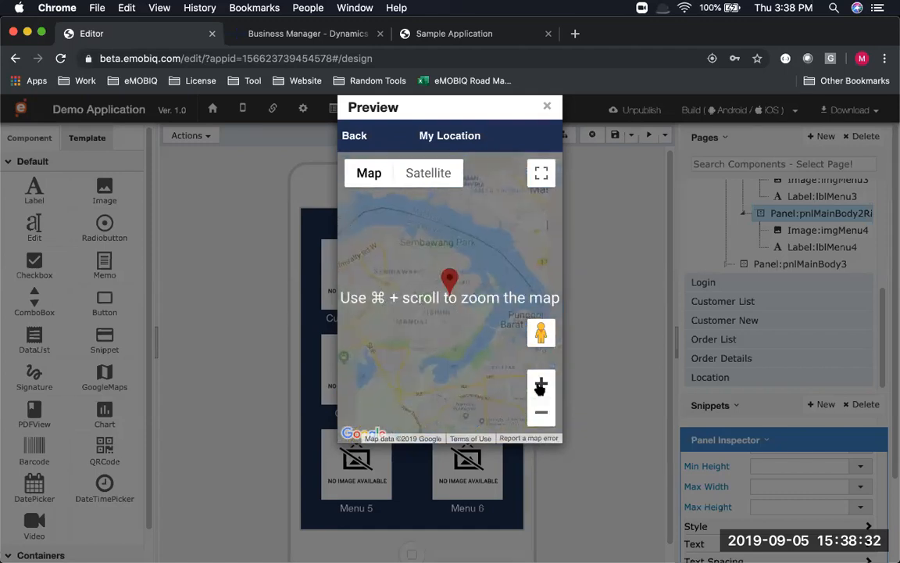
left_click(356, 136)
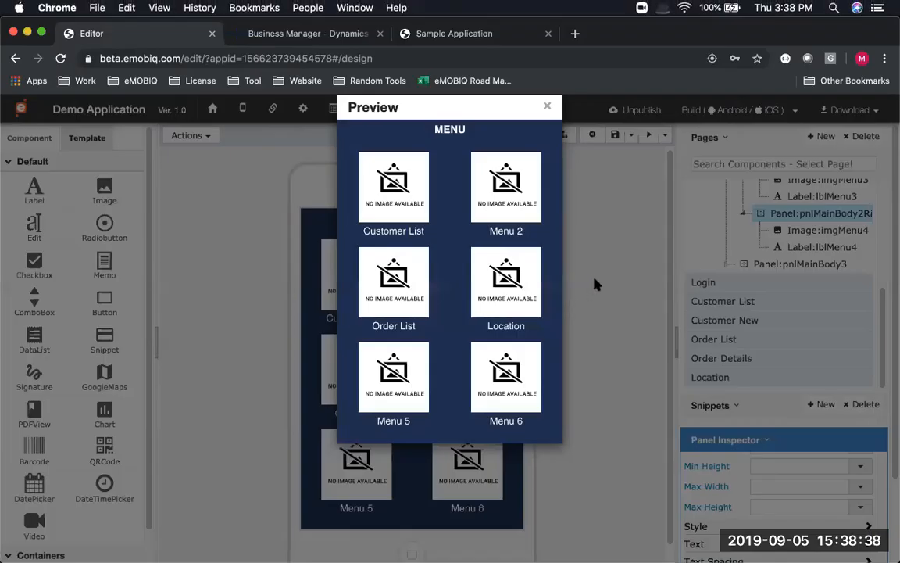
left_click(593, 284)
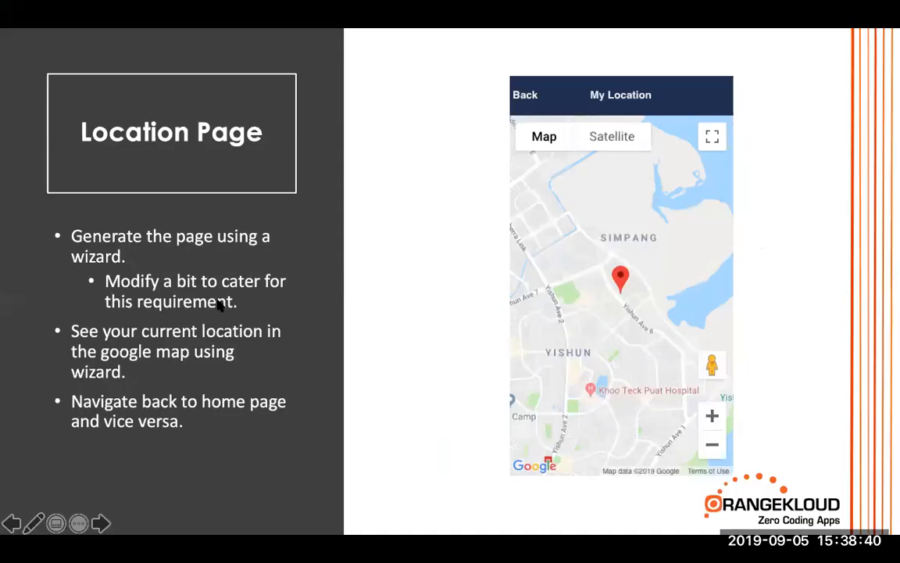
key("Right")
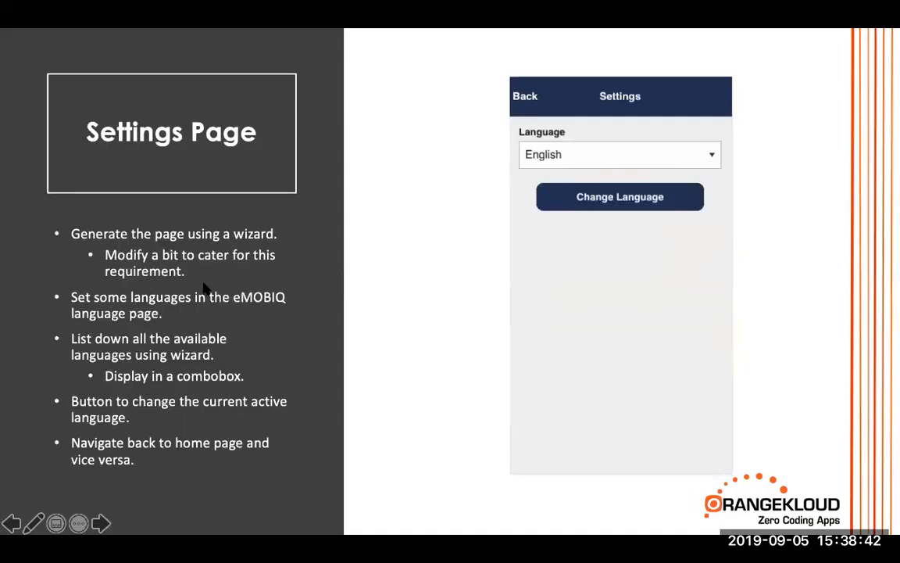
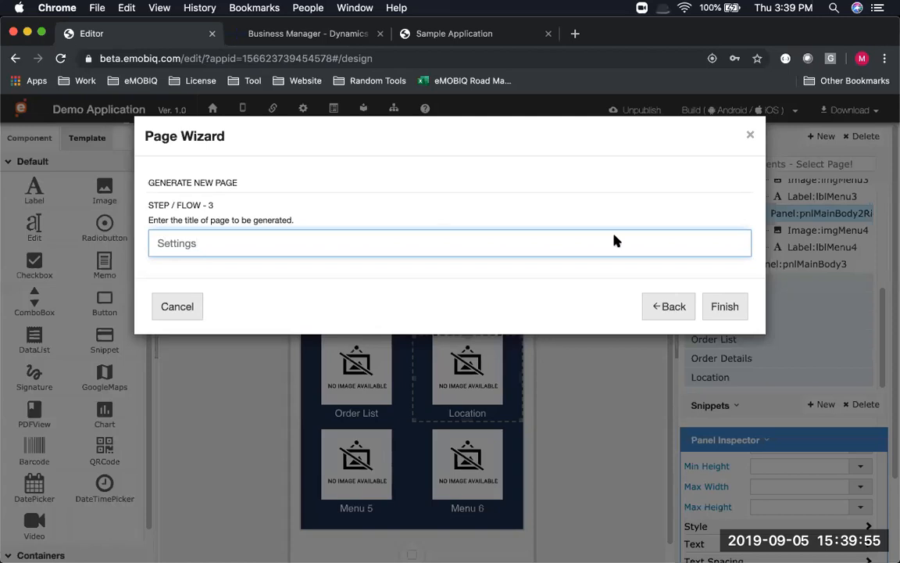
Finish the Page Wizard to create the Settings page and open it in the designer
left_click(723, 305)
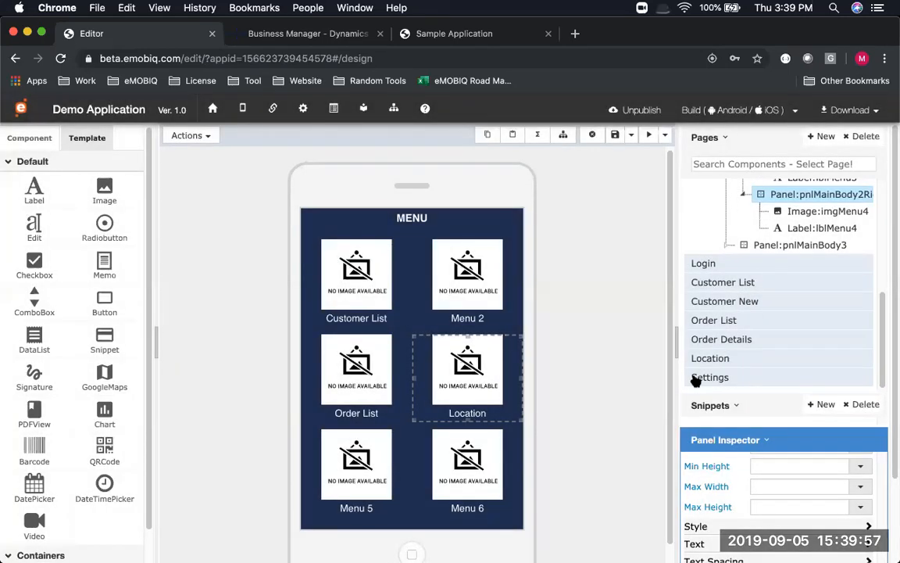
left_click(701, 377)
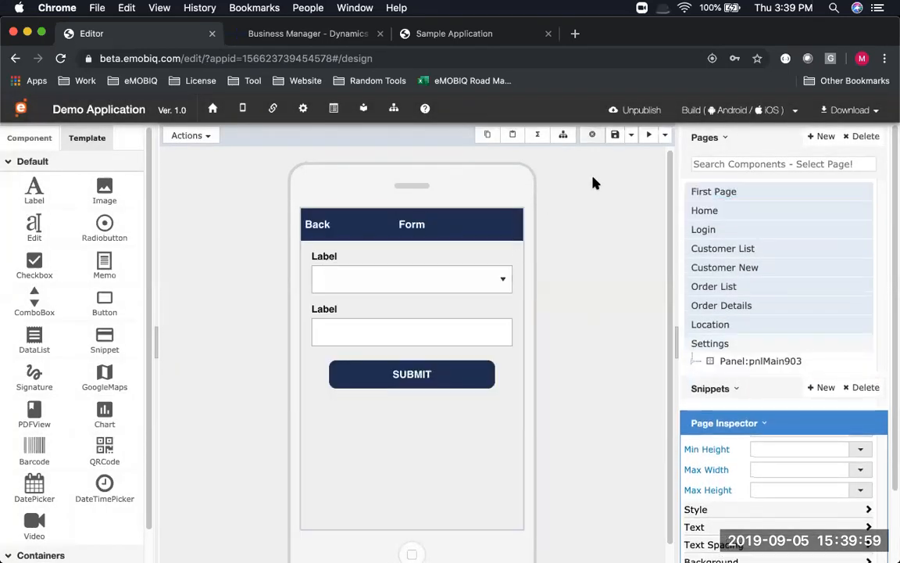
key("super+Tab")
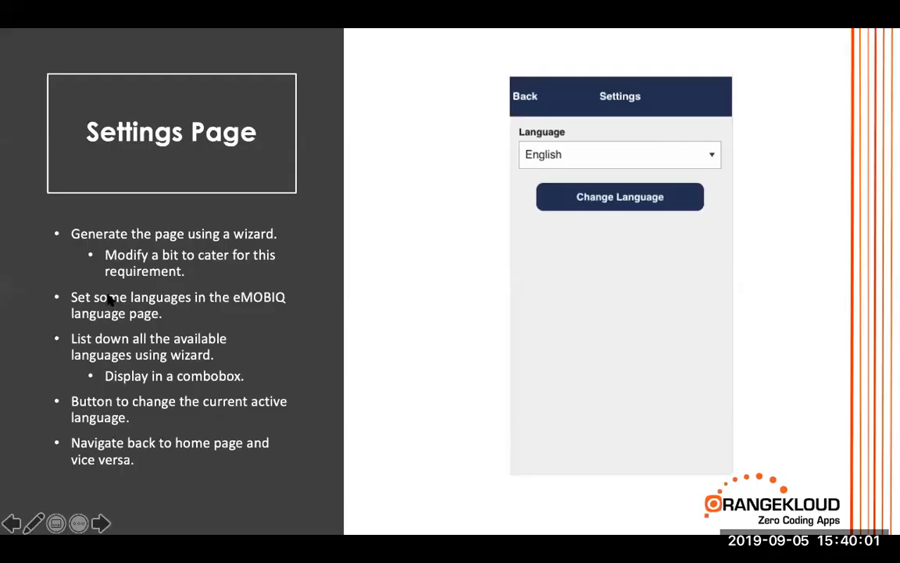
key("super+Tab")
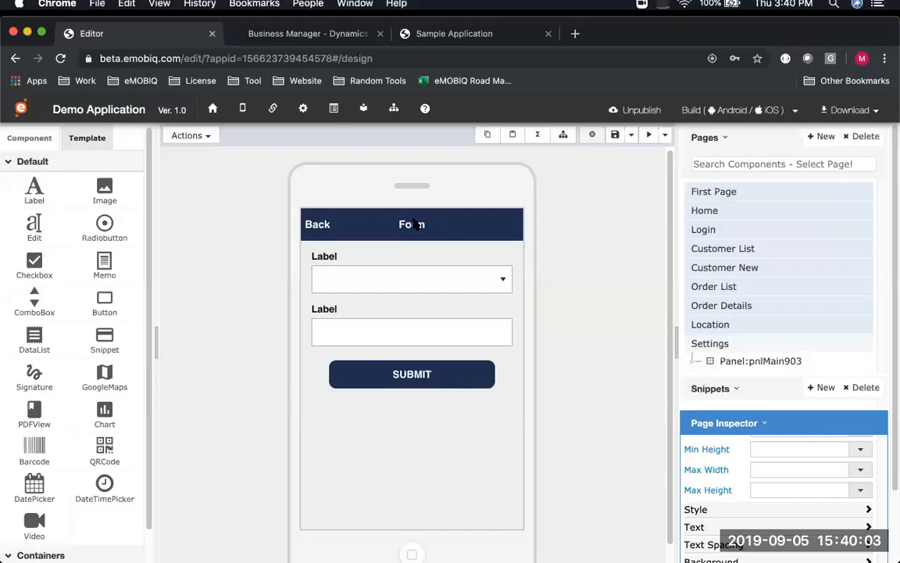
Change the page header title from Form to Settings
left_click(413, 227)
double_click(418, 224)
double_click(418, 225)
type("Settings")
key("Return")
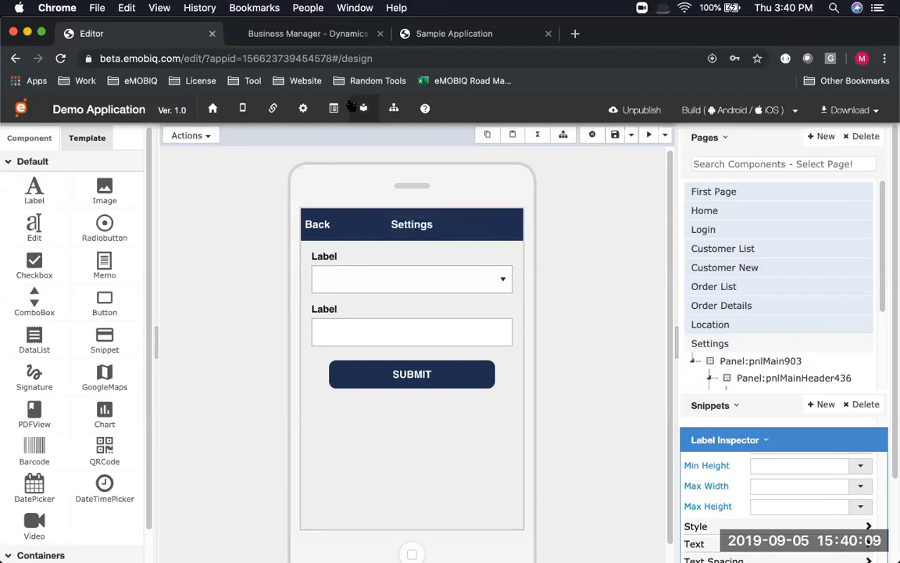
Select form elements down to the second label field's panel (pnlMainBodyMain2)
left_click(415, 260)
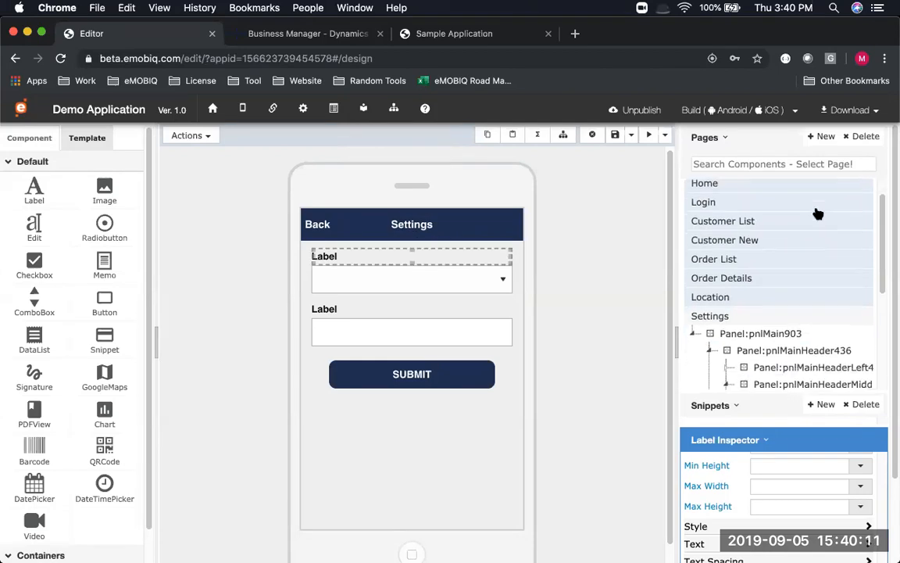
left_click(802, 379)
left_click(789, 360)
Delete the second label field panel and caption the remaining label Languages
left_click(591, 135)
left_click(617, 237)
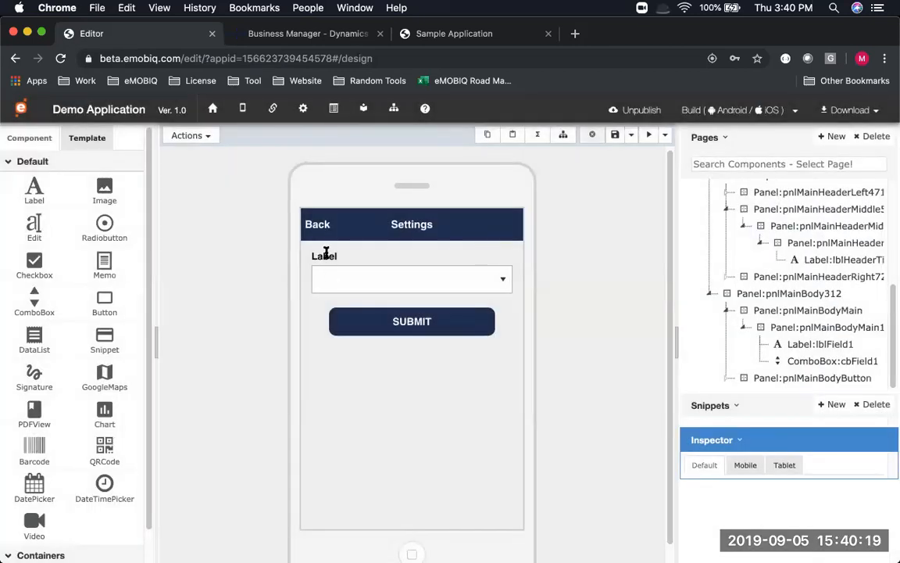
left_click(326, 254)
type("Languages")
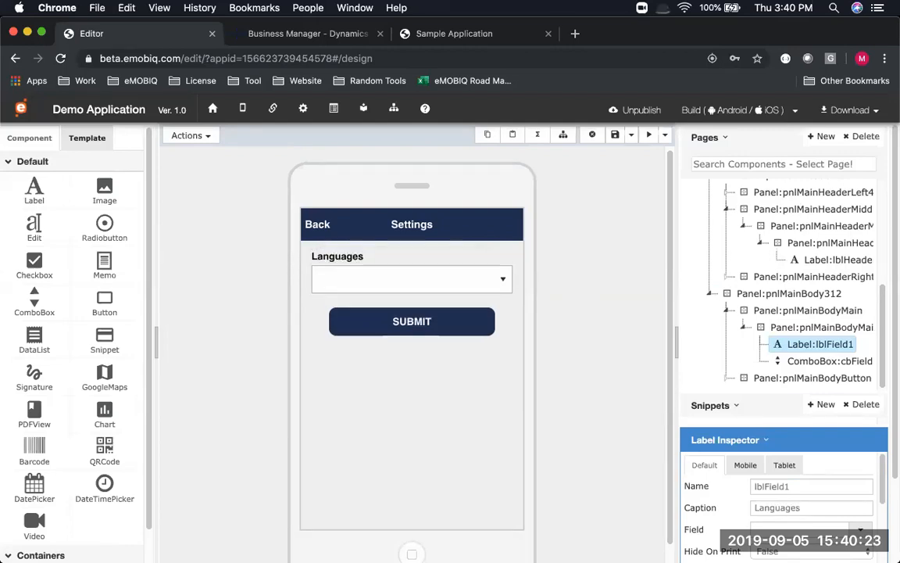
Rename the combobox to cbLanguages and save the Settings page
left_click(400, 296)
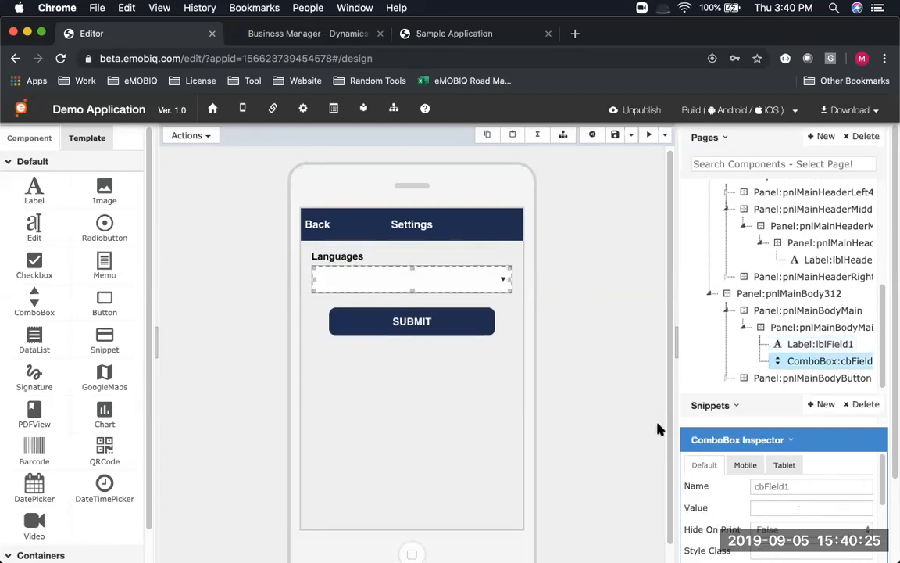
double_click(812, 487)
type("cbLanguages")
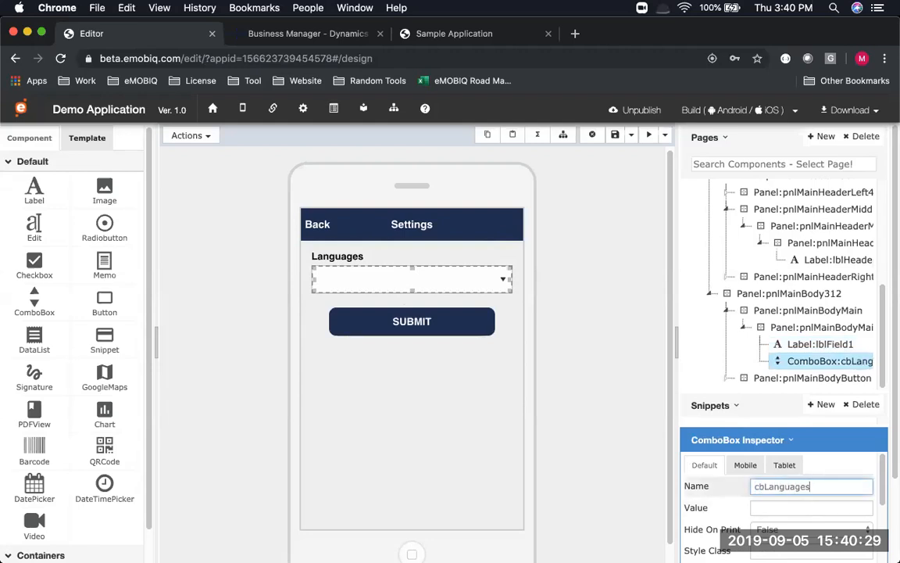
key("Tab")
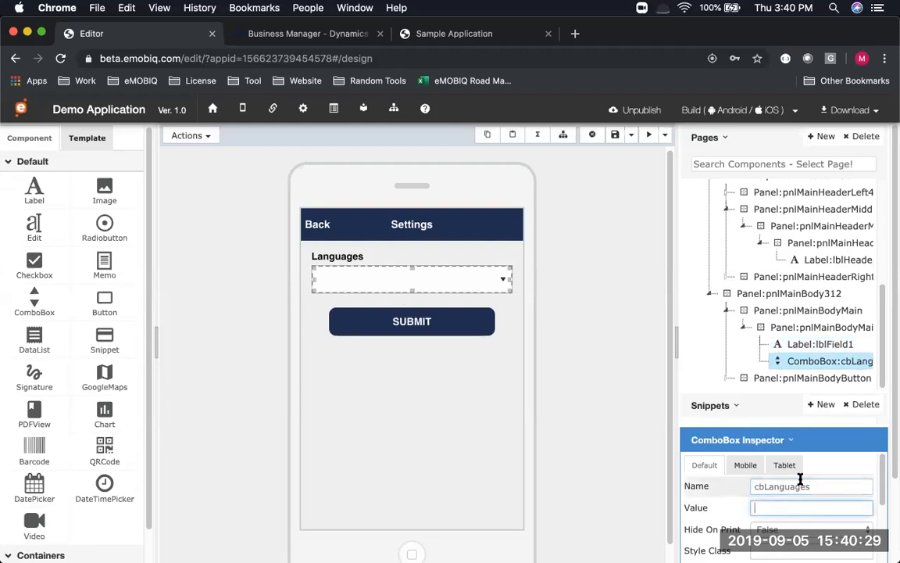
left_click(615, 134)
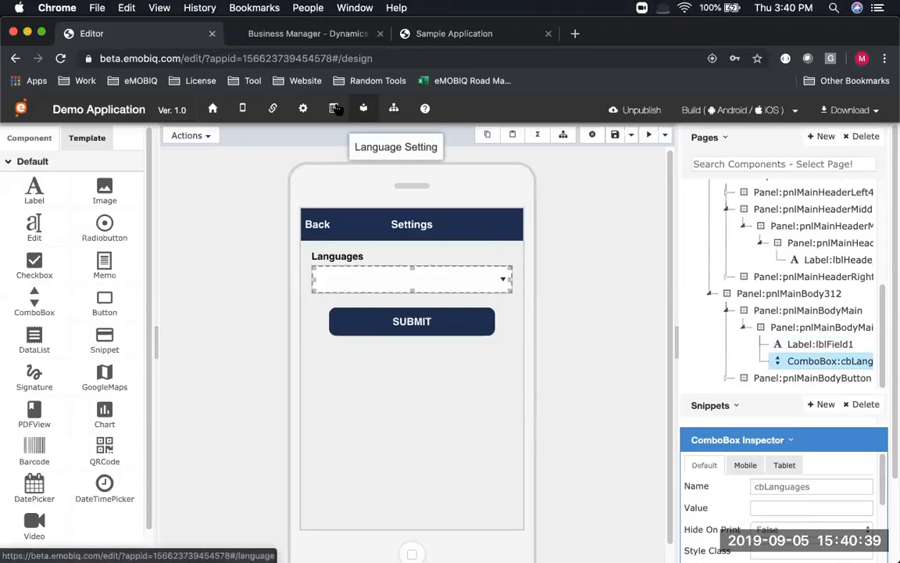
Add Chinese as a new app language in Language Setting
left_click(364, 107)
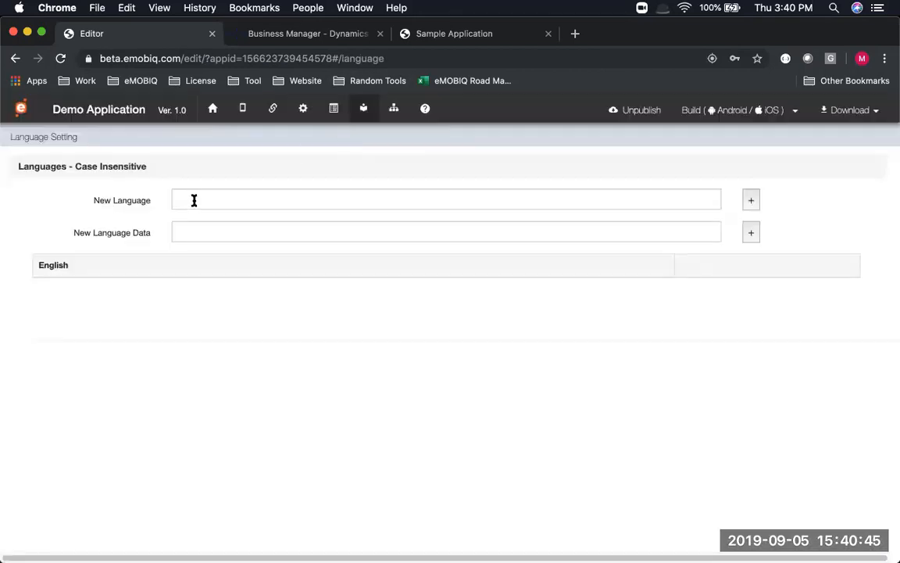
left_click(193, 200)
type("Chin")
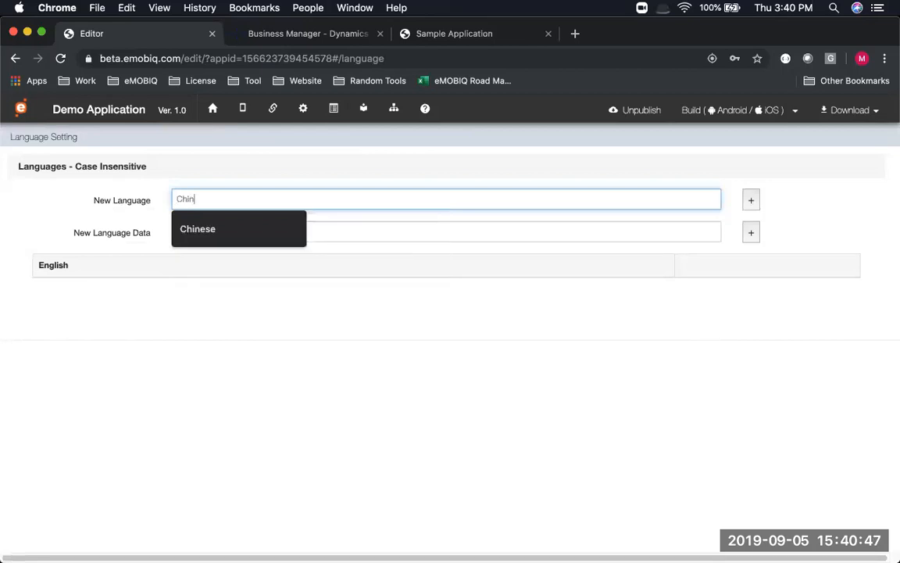
type("ese")
left_click(750, 203)
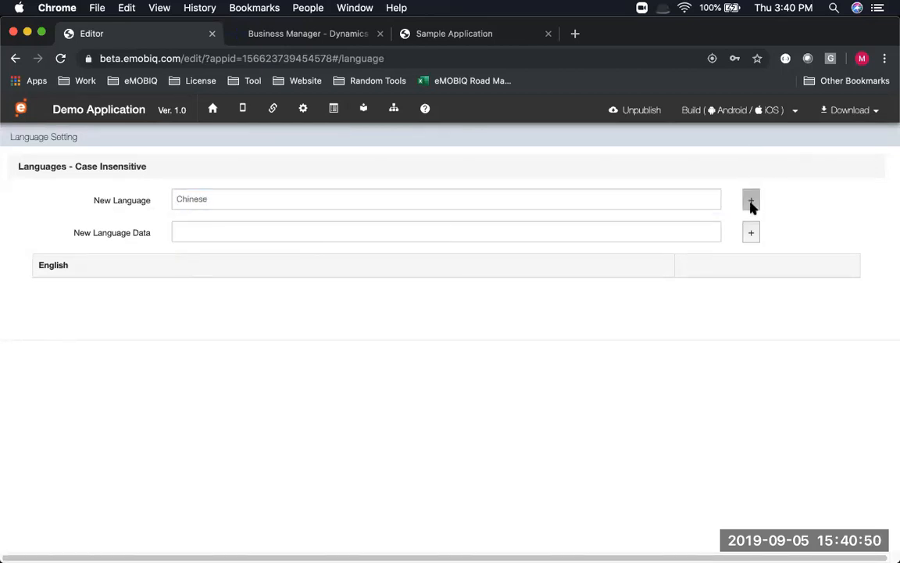
Check the Back header label's caption in the designer, then reopen Language Setting
left_click(226, 232)
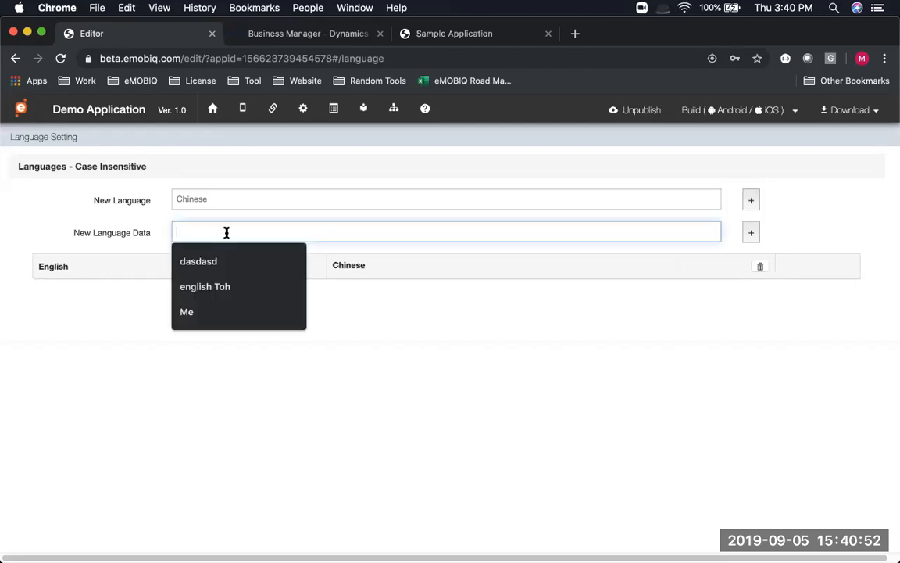
left_click(248, 112)
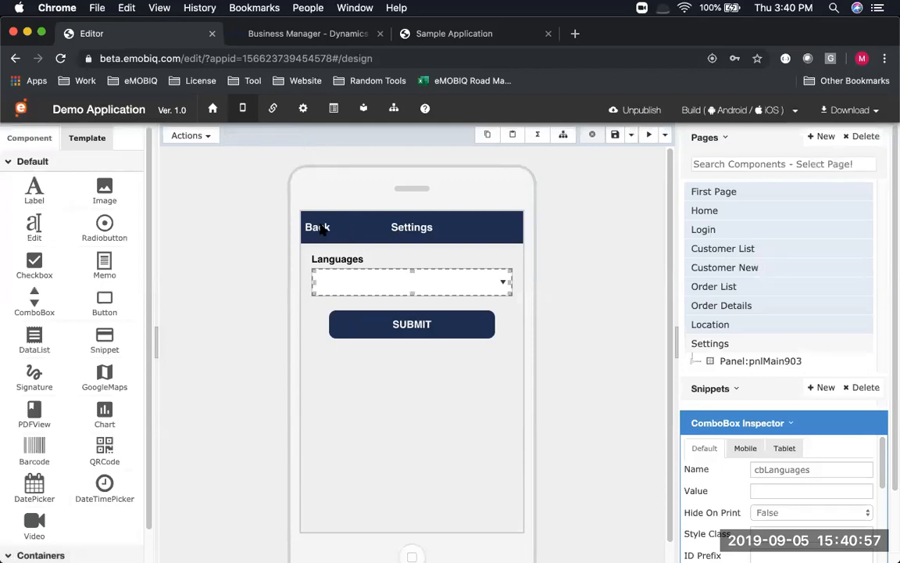
left_click(319, 227)
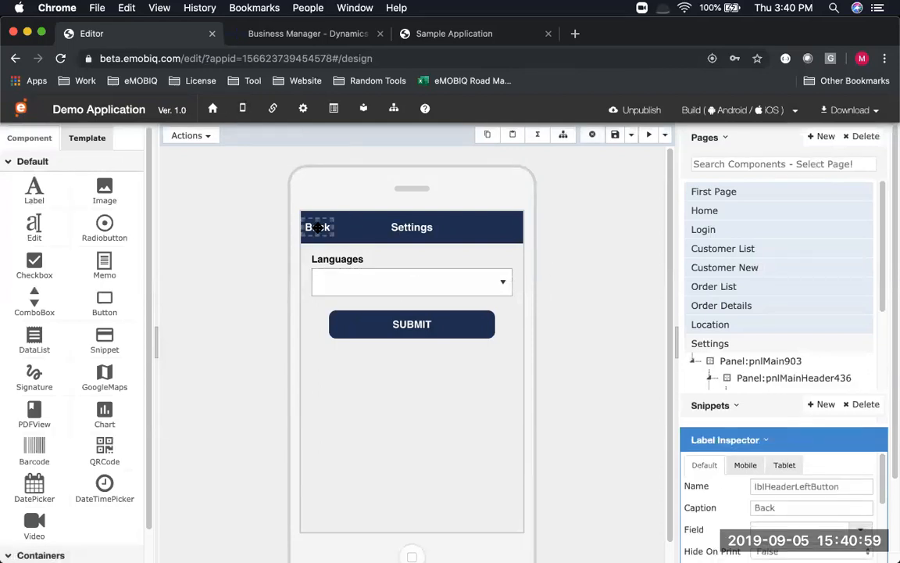
left_click(337, 110)
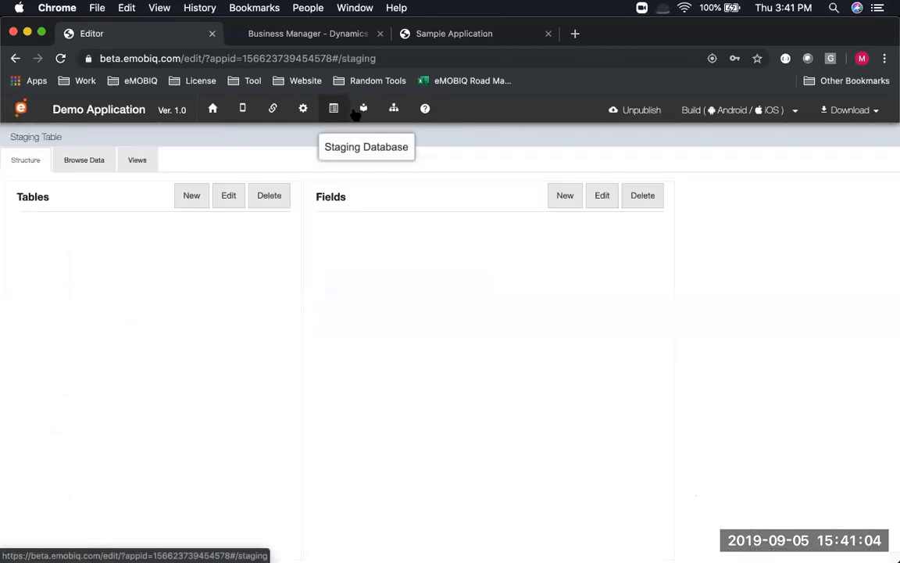
left_click(361, 111)
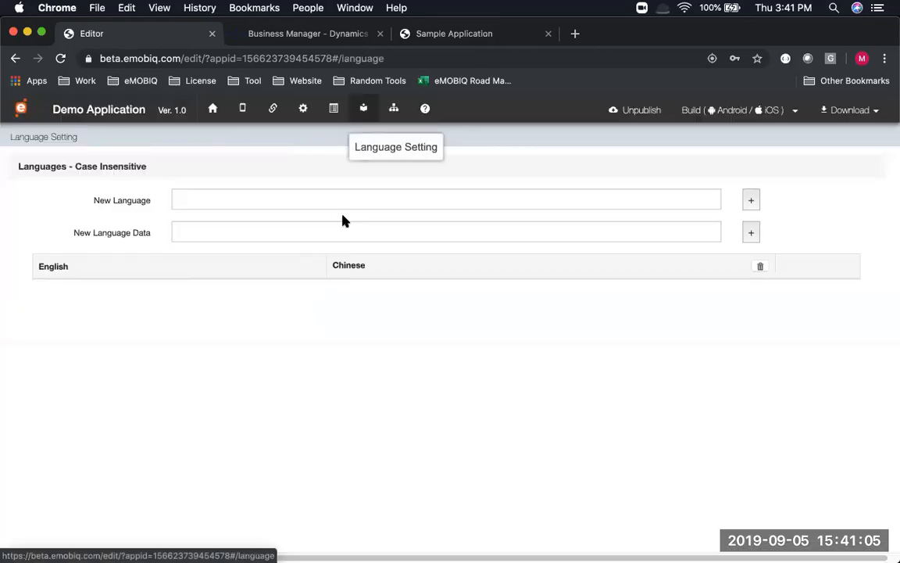
Add a Back text entry and save its Chinese translation as Backu
left_click(228, 231)
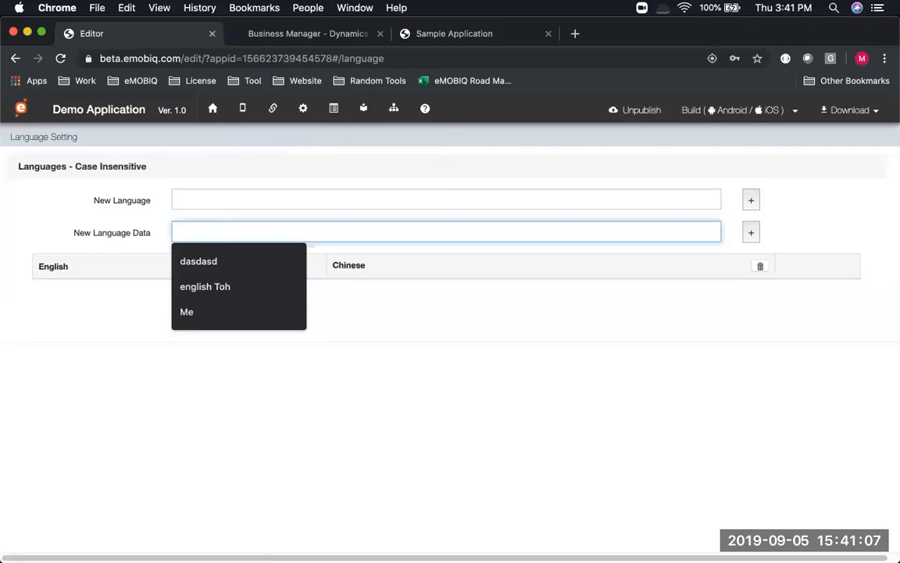
type("Back")
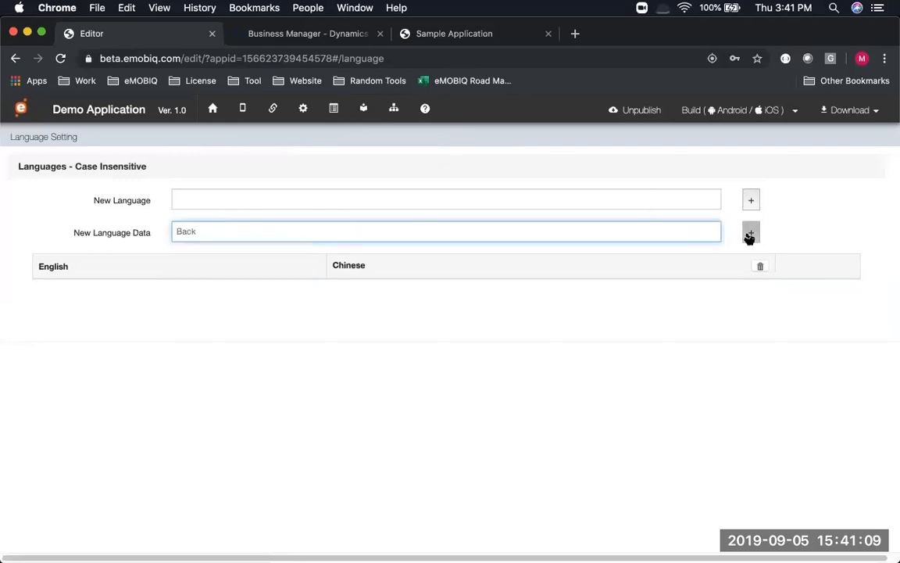
left_click(750, 233)
left_click(813, 298)
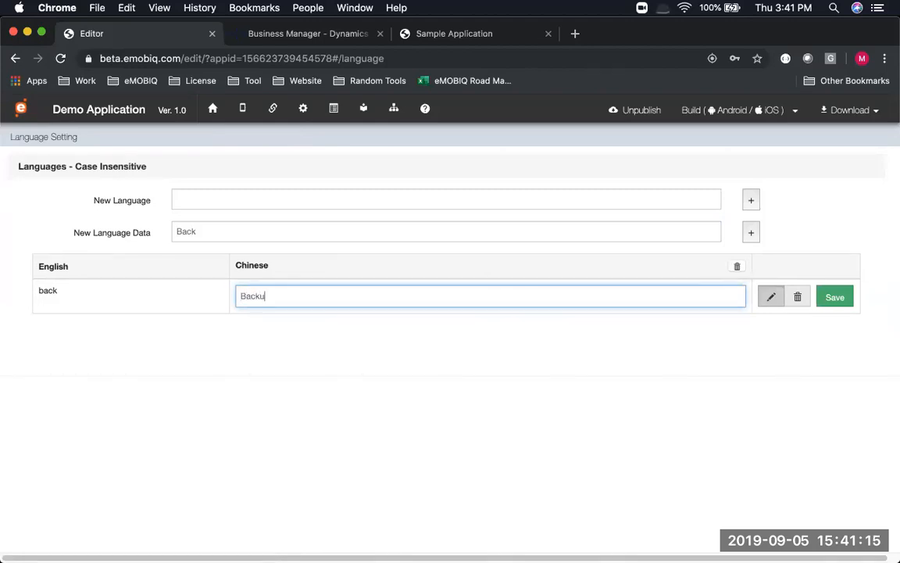
type("Backu")
left_click(837, 301)
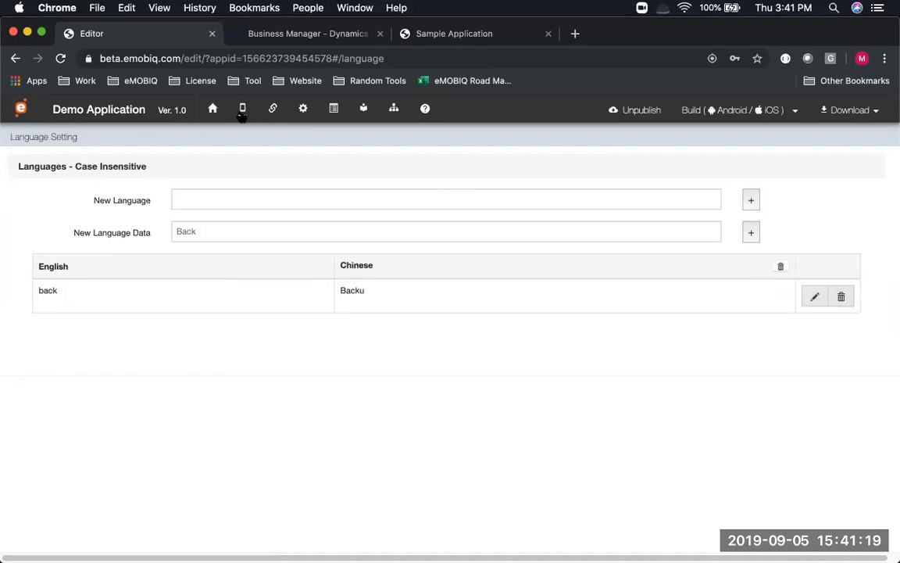
Return to the page designer and switch from the slideshow back to the editor
left_click(243, 109)
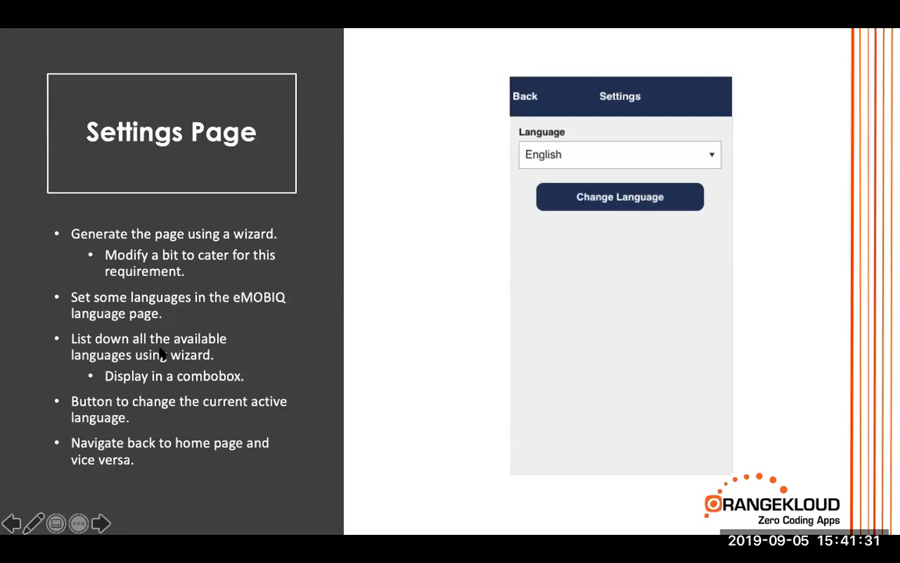
key("super+Tab")
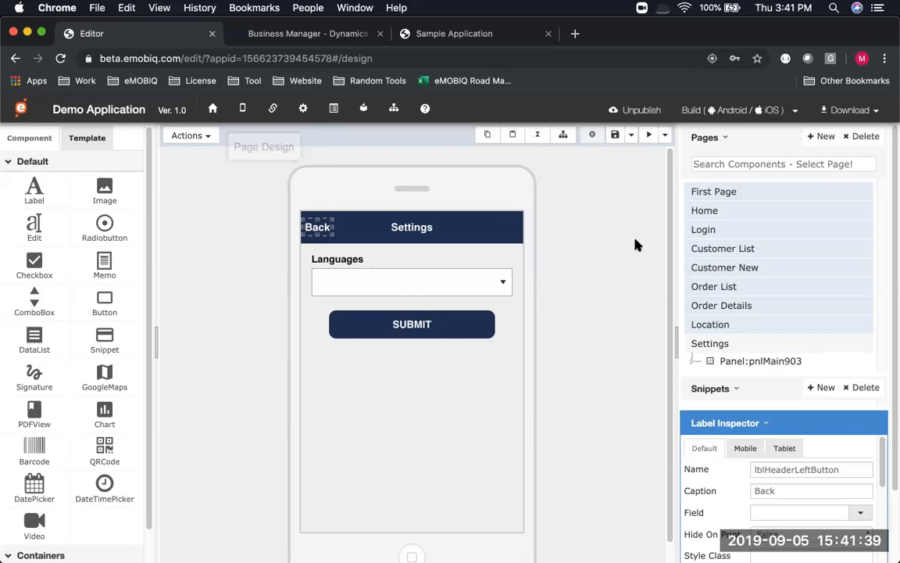
Start a Function Wizard on the Settings page's load event with a Basic Function action
left_click(706, 343)
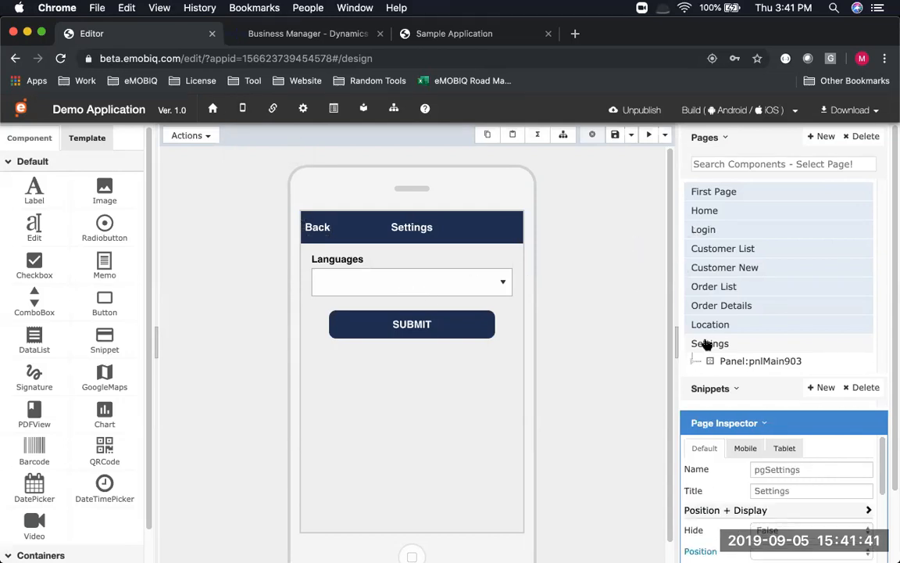
left_click(209, 136)
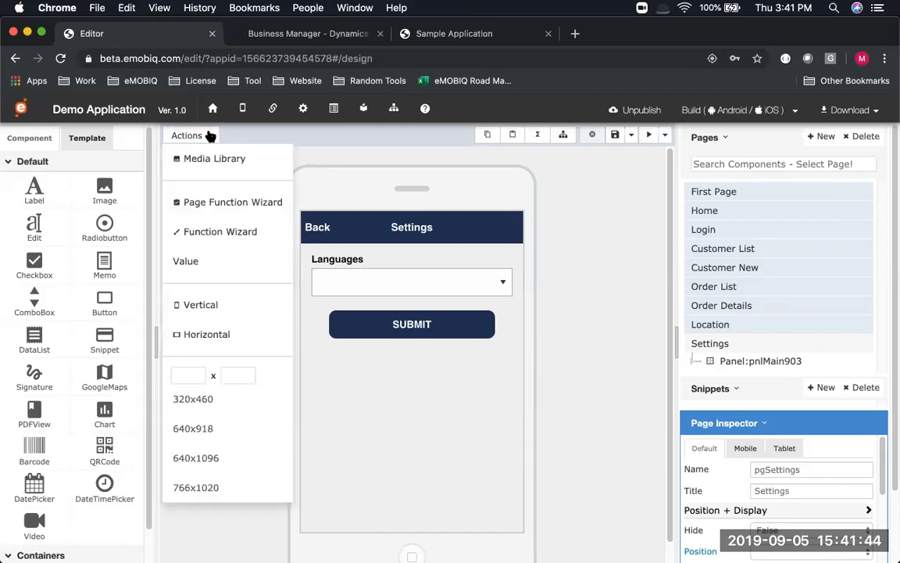
left_click(212, 236)
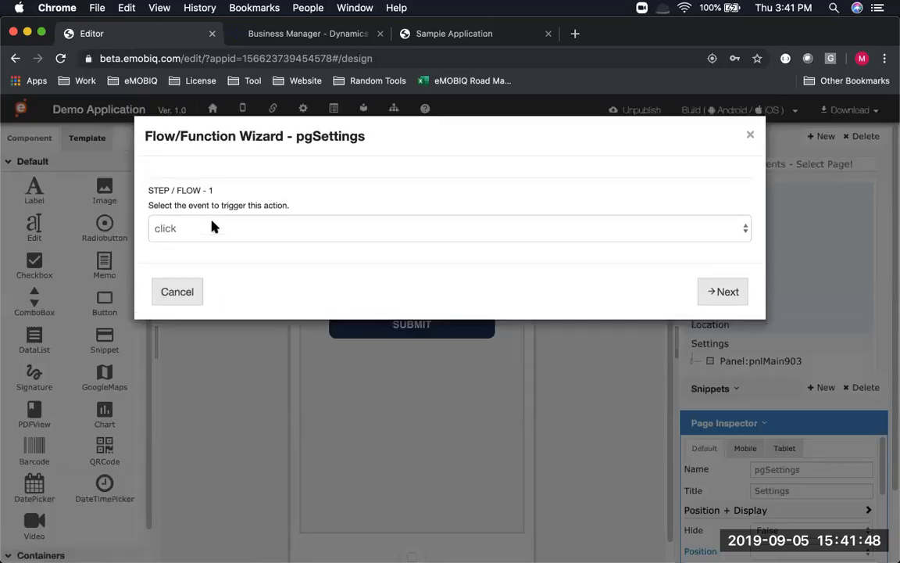
left_click(211, 227)
left_click(211, 242)
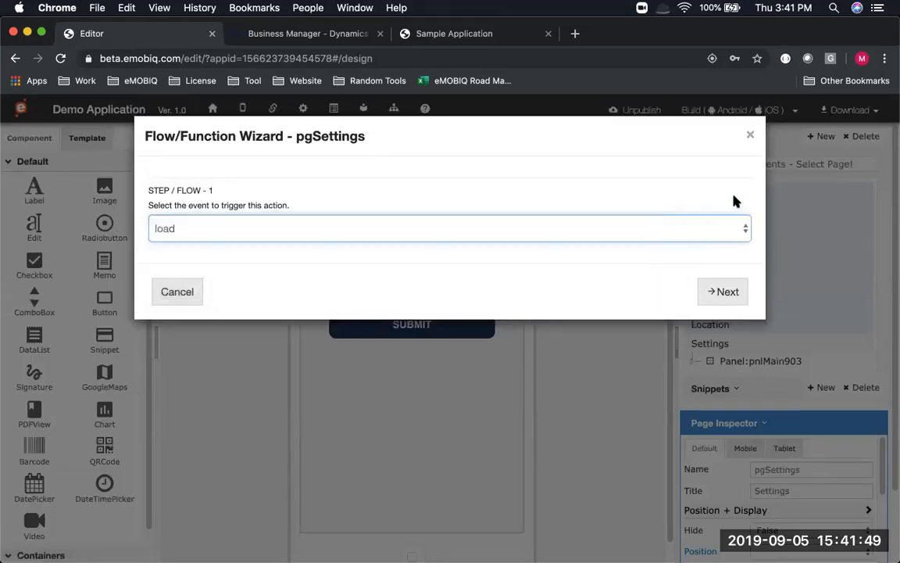
left_click(727, 292)
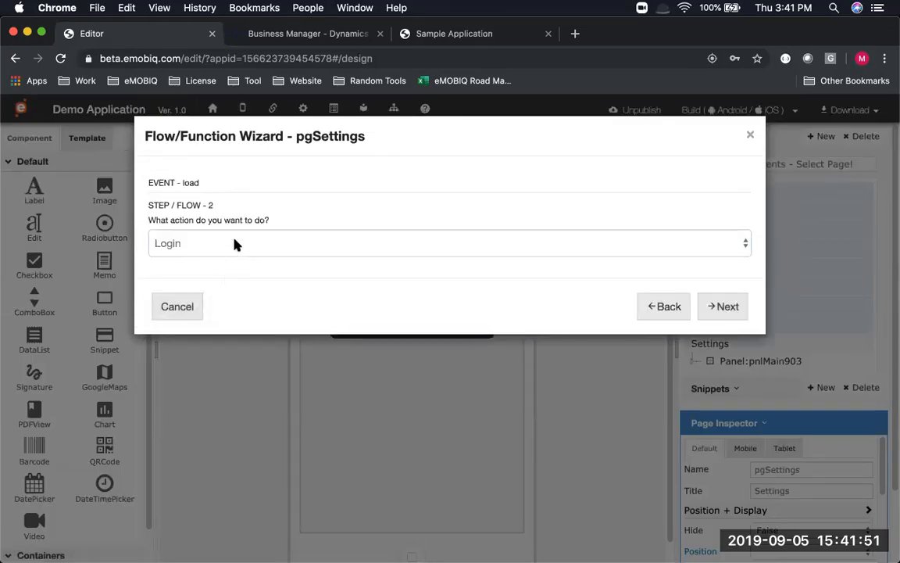
left_click(234, 243)
left_click(261, 301)
left_click(733, 306)
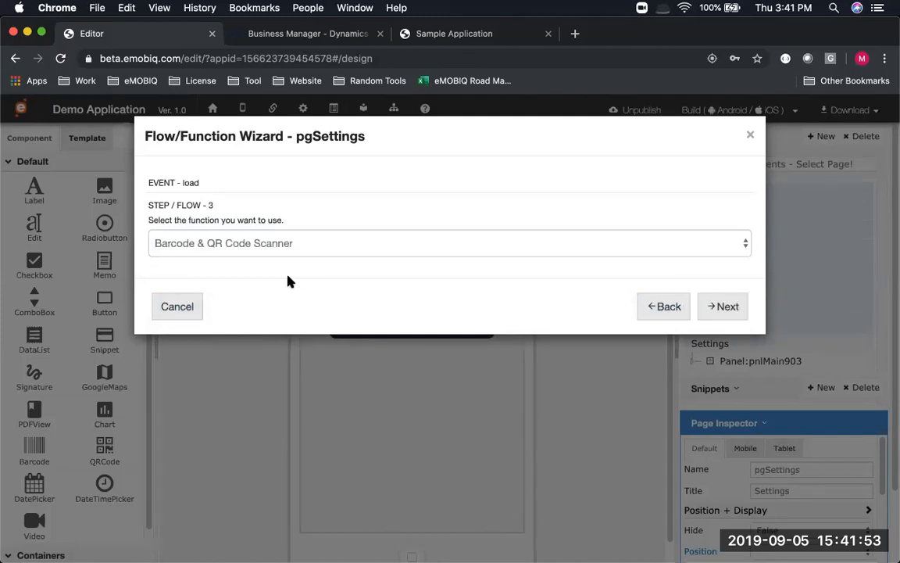
Use the Language function to list available languages in cbLanguages, finish, and save
left_click(269, 245)
left_click(260, 303)
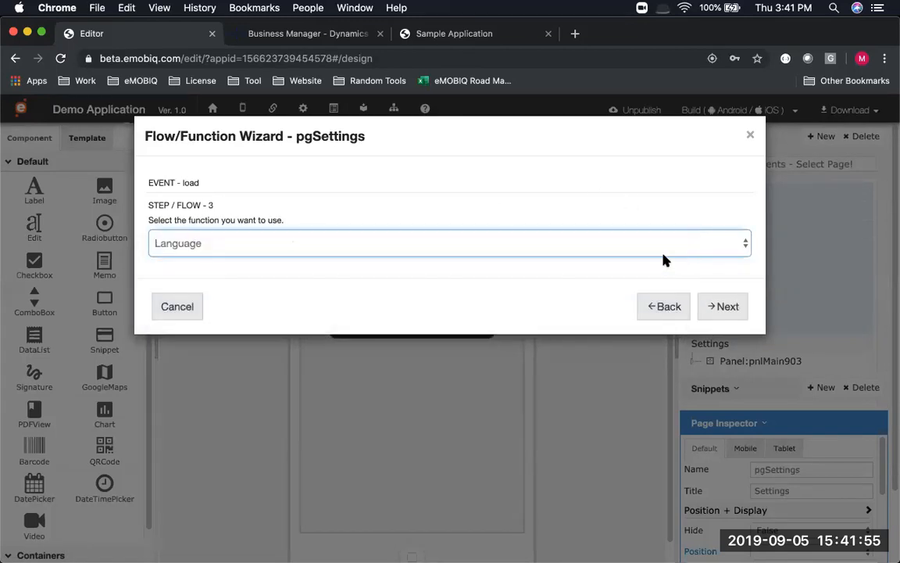
left_click(722, 306)
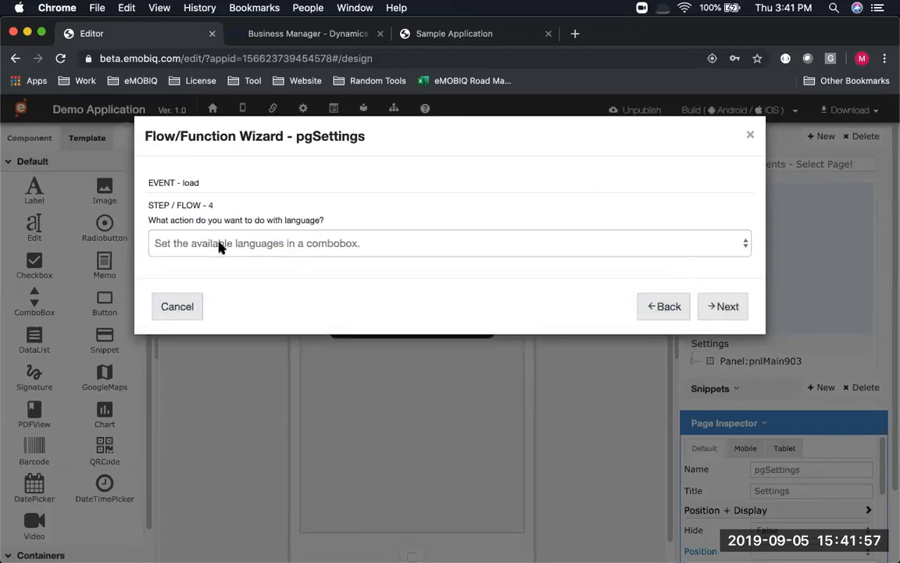
left_click(727, 305)
left_click(359, 243)
left_click(372, 247)
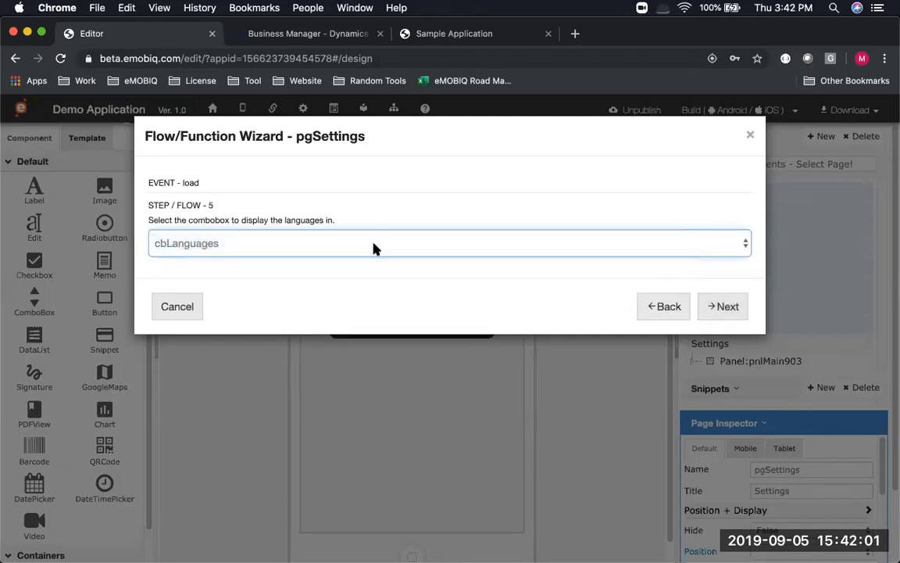
left_click(723, 308)
left_click(725, 312)
left_click(614, 135)
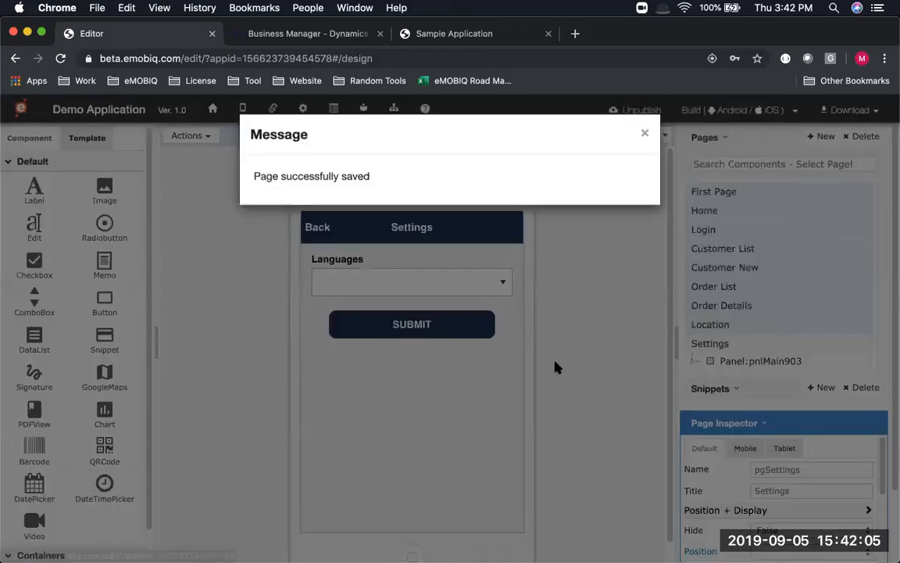
key("super+Tab")
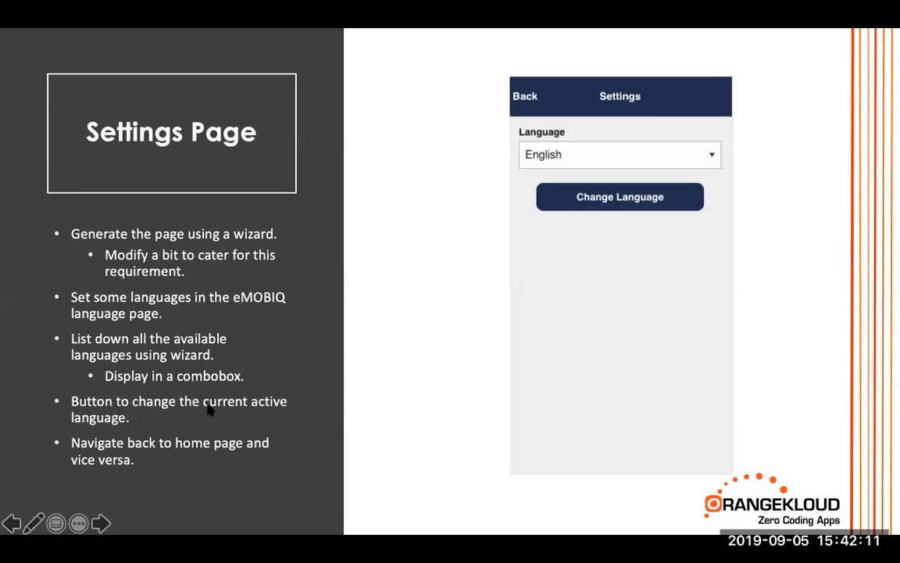
key("super+Tab")
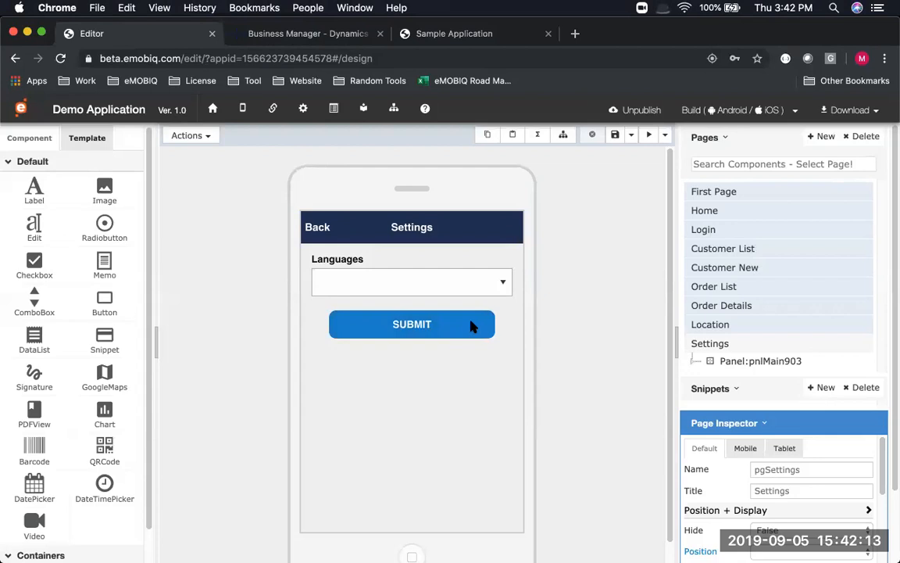
Start a Function Wizard on SUBMIT's click event using the Language basic function
left_click(472, 326)
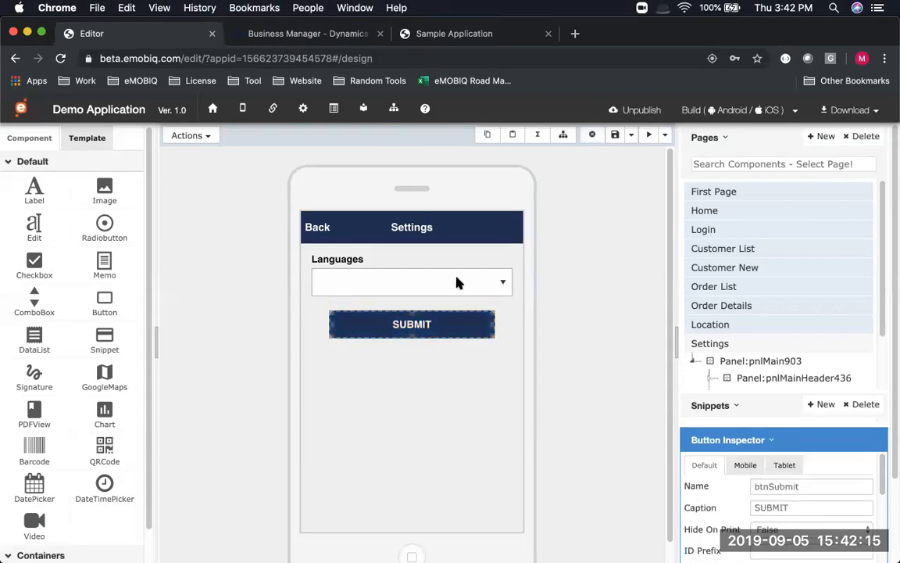
left_click(205, 136)
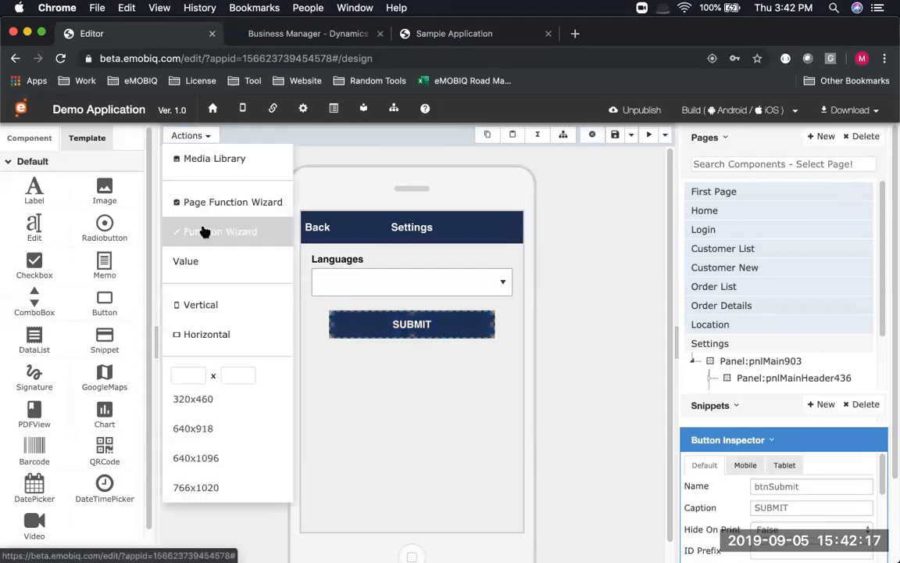
left_click(203, 232)
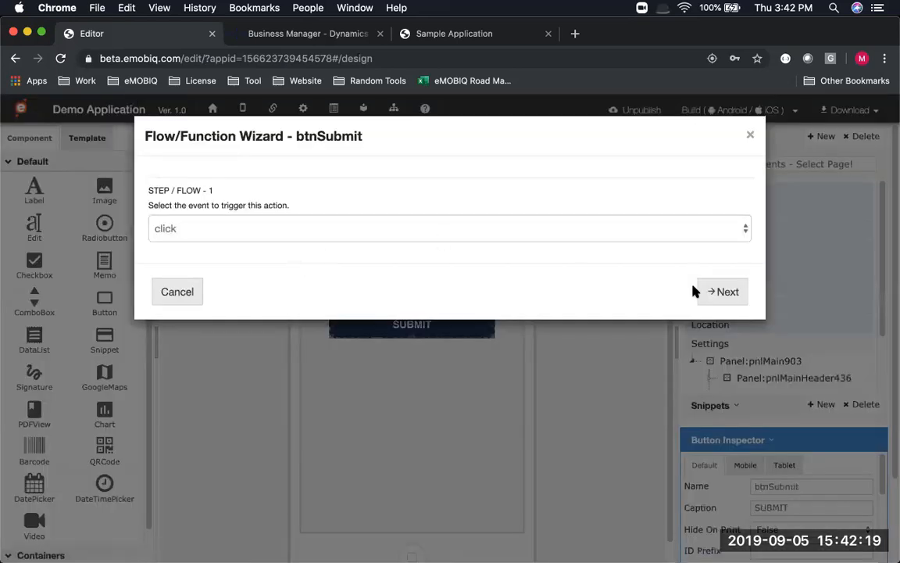
left_click(706, 291)
left_click(321, 248)
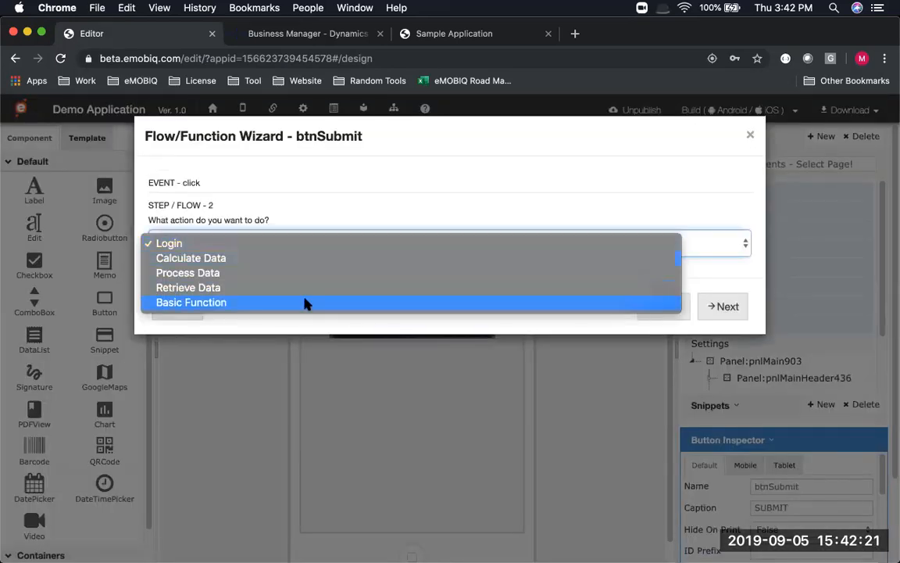
left_click(306, 304)
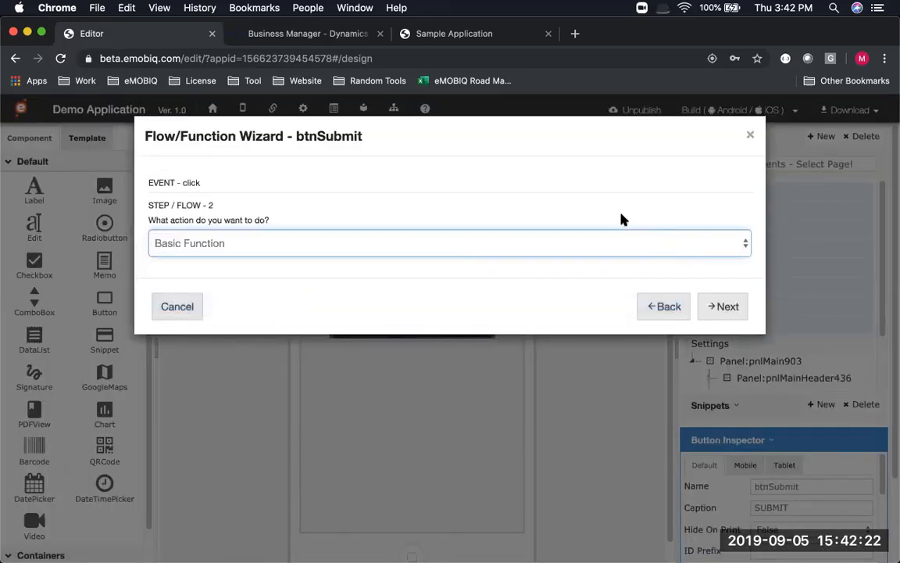
left_click(732, 314)
left_click(230, 243)
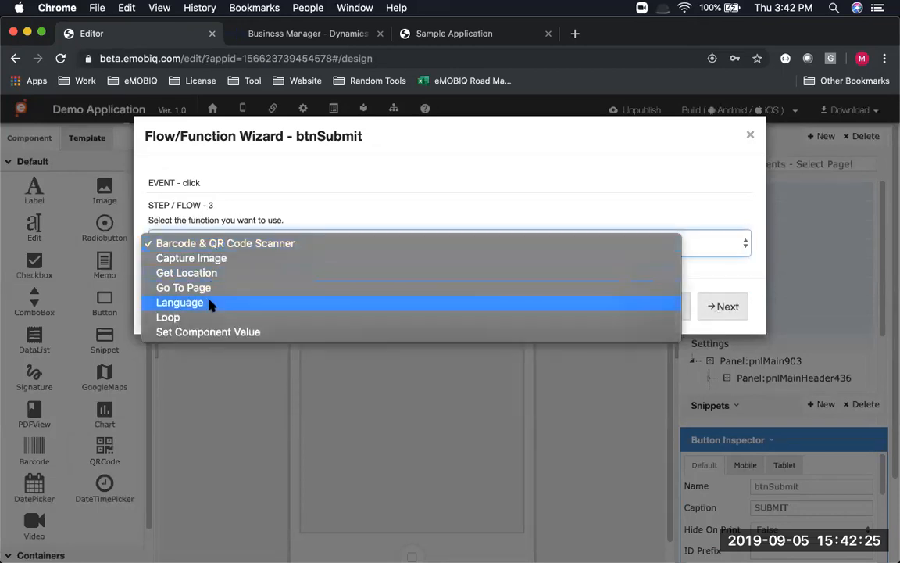
left_click(211, 302)
left_click(718, 305)
Set it to change the active language to cbLanguages' value, finish, and save
left_click(282, 248)
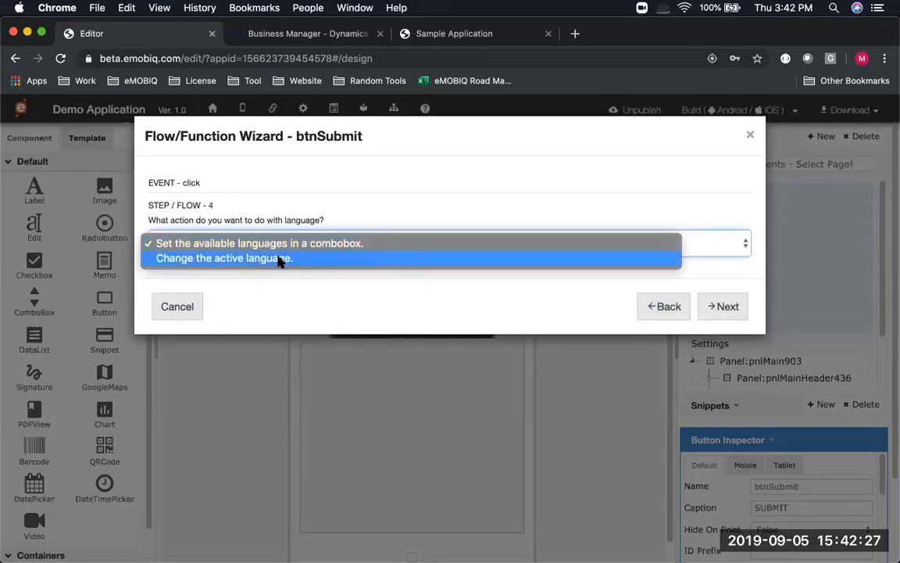
left_click(279, 259)
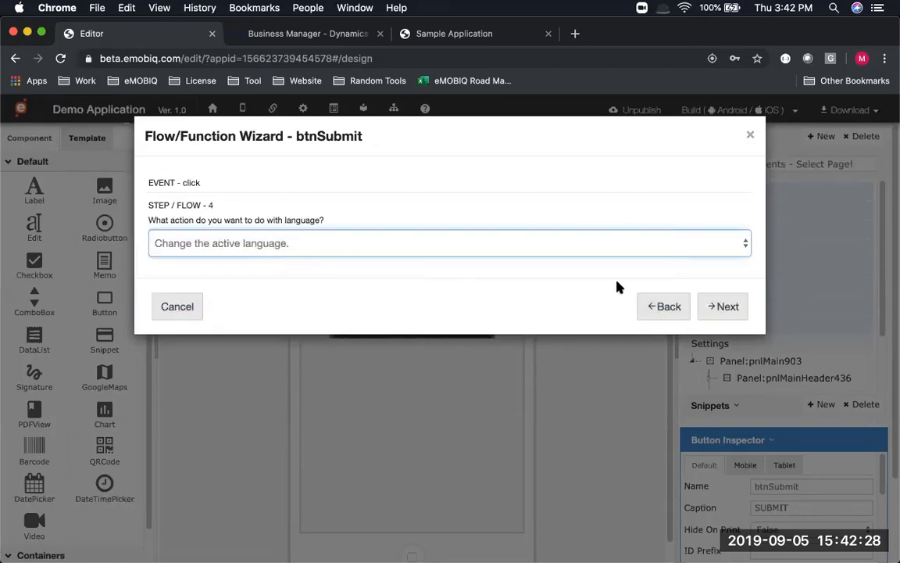
left_click(726, 310)
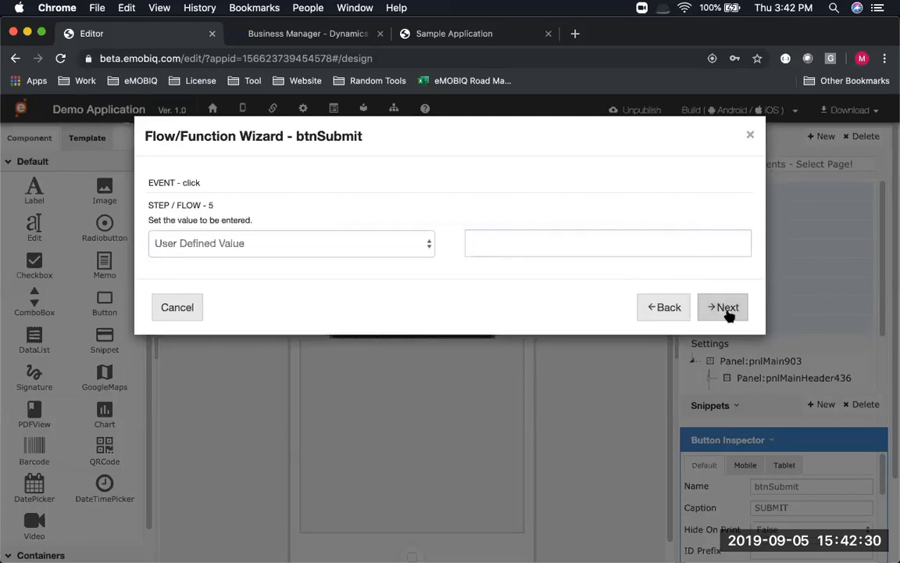
left_click(321, 243)
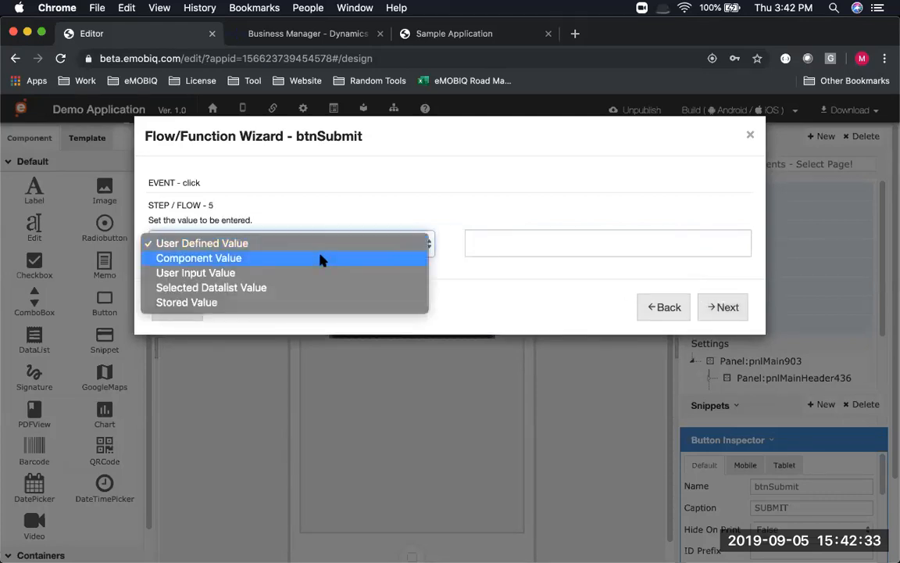
left_click(321, 259)
left_click(540, 250)
left_click(536, 250)
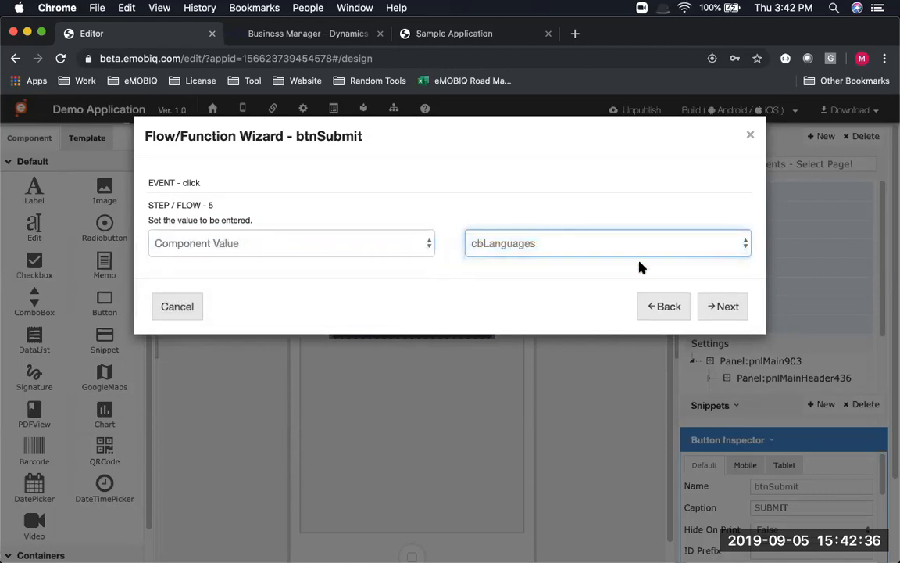
left_click(739, 310)
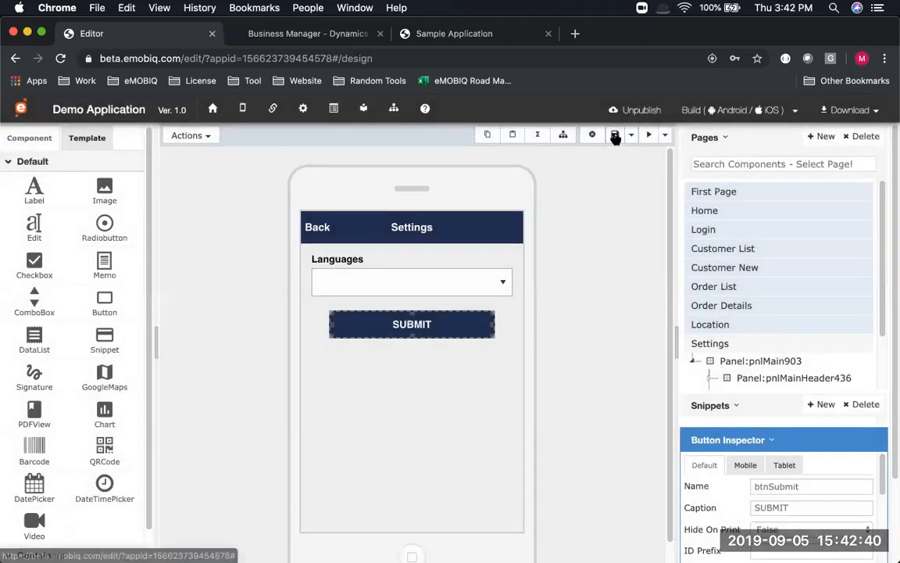
left_click(616, 135)
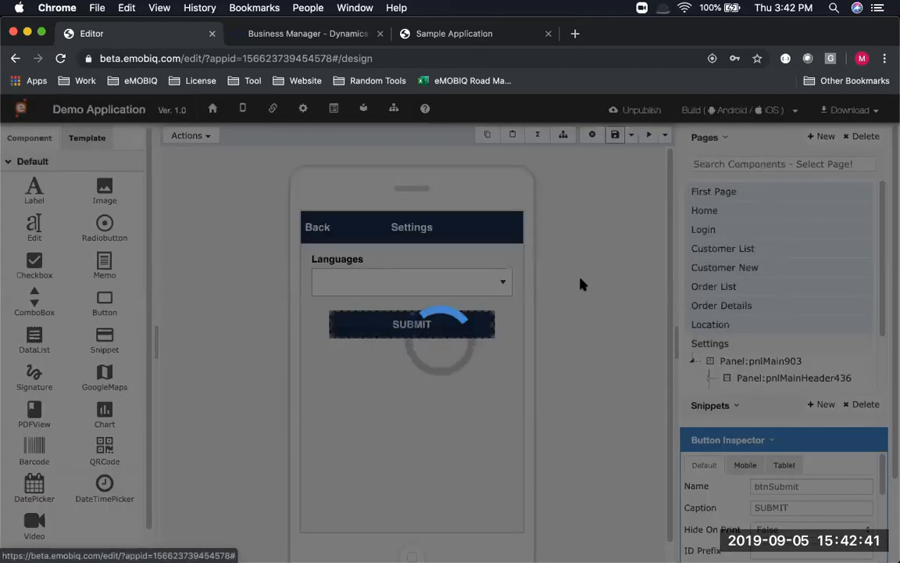
View the Settings Page slide, then return to the eMOBIQ editor
key("super+Tab")
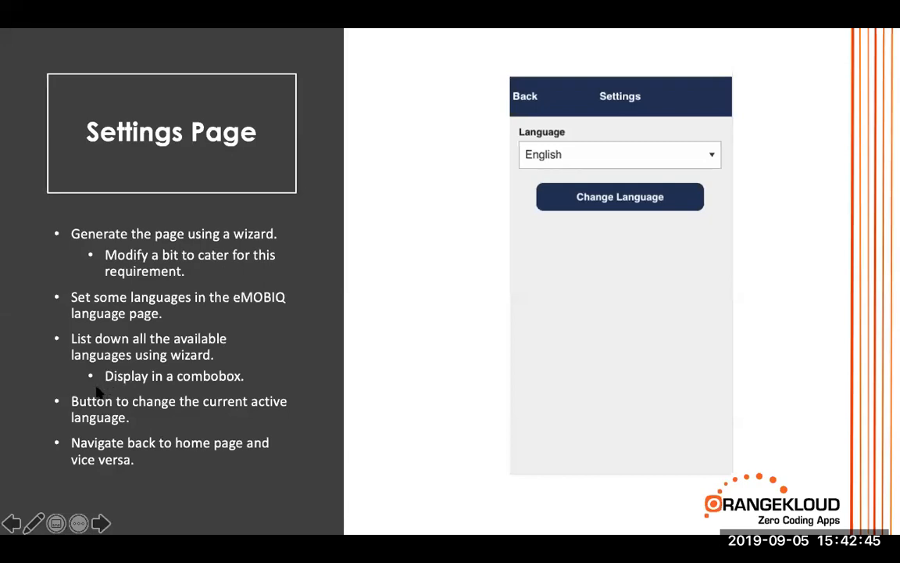
key("super+Tab")
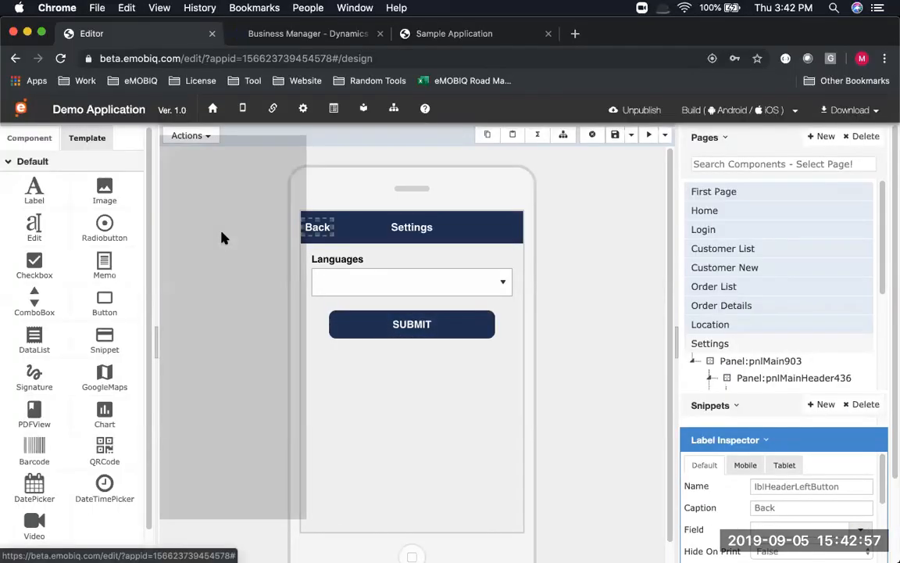
Give the Back label a click action using Go To Page with Home as destination
left_click(222, 233)
left_click(715, 289)
left_click(599, 246)
left_click(679, 301)
left_click(717, 302)
left_click(364, 243)
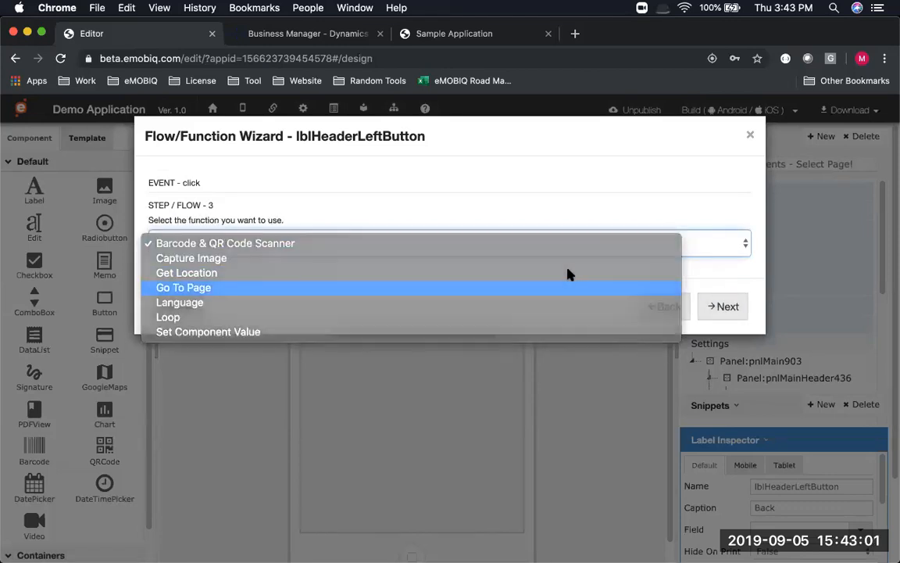
left_click(562, 288)
left_click(720, 307)
left_click(205, 250)
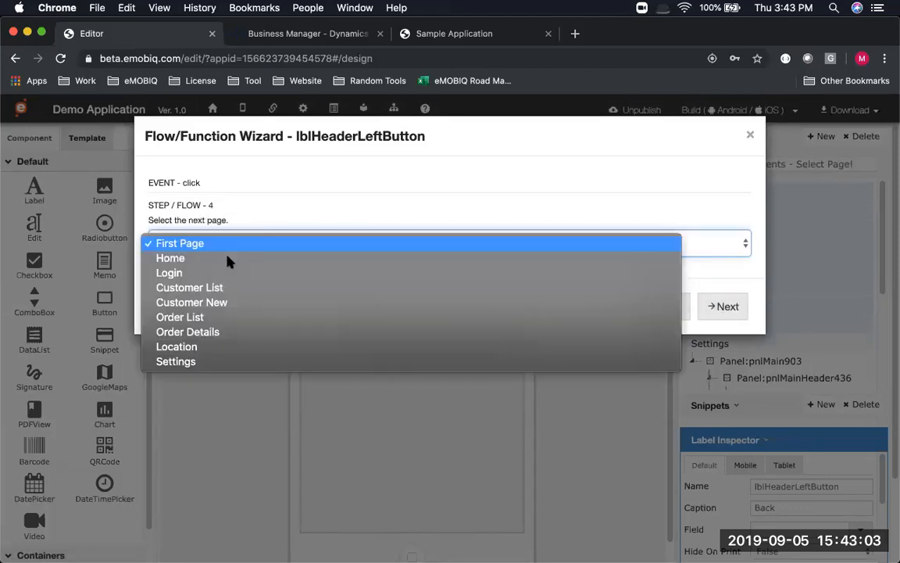
left_click(723, 307)
left_click(726, 307)
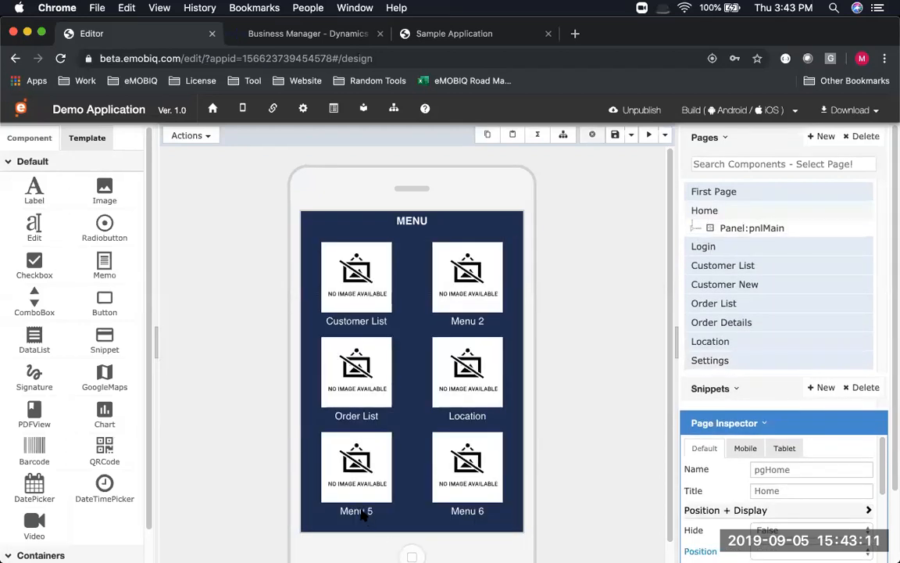
Rename the Home page's Menu 5 tile caption to Settings
left_click(356, 510)
double_click(356, 509)
type("Setting")
type("s")
key("Return")
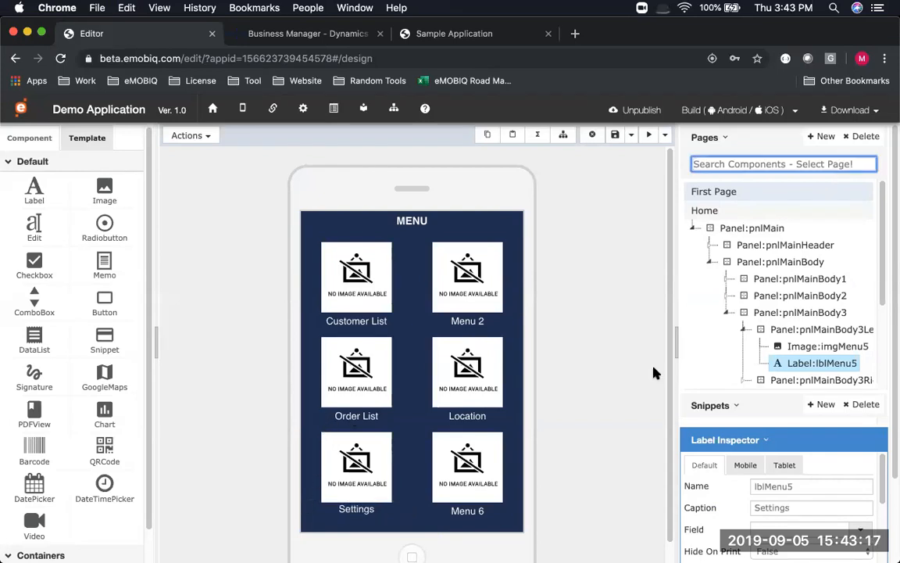
Give the Settings tile's panel a click Go To Page action to Settings, and save
left_click(782, 329)
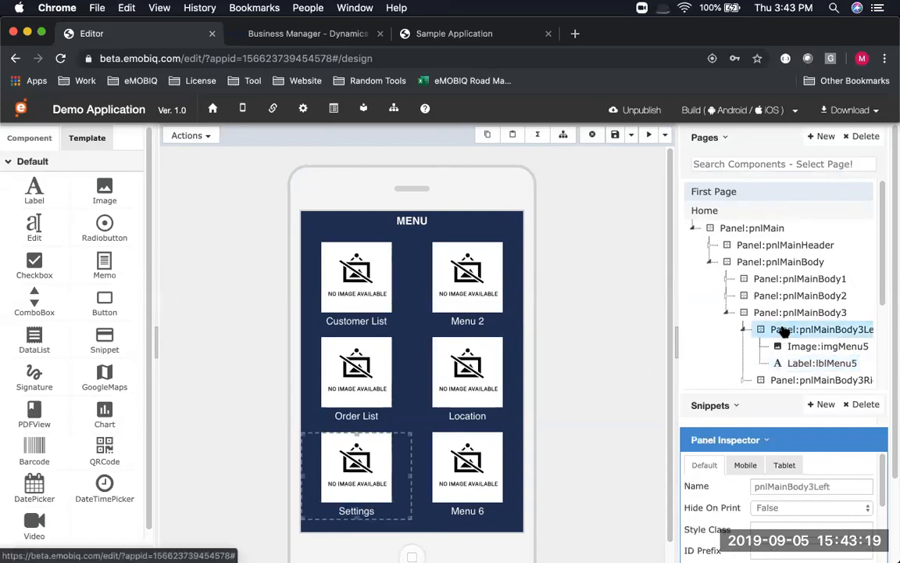
left_click(207, 134)
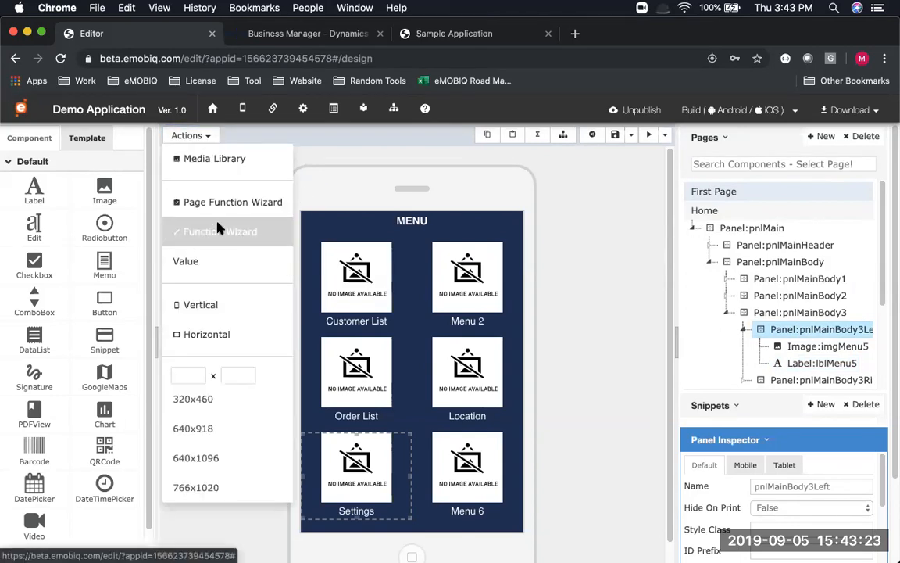
left_click(220, 230)
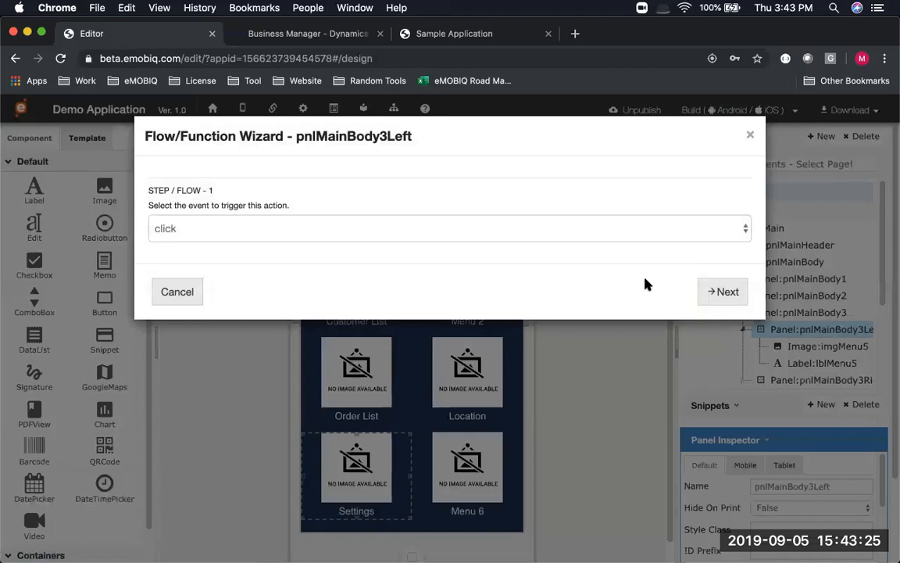
left_click(723, 293)
left_click(710, 298)
left_click(368, 244)
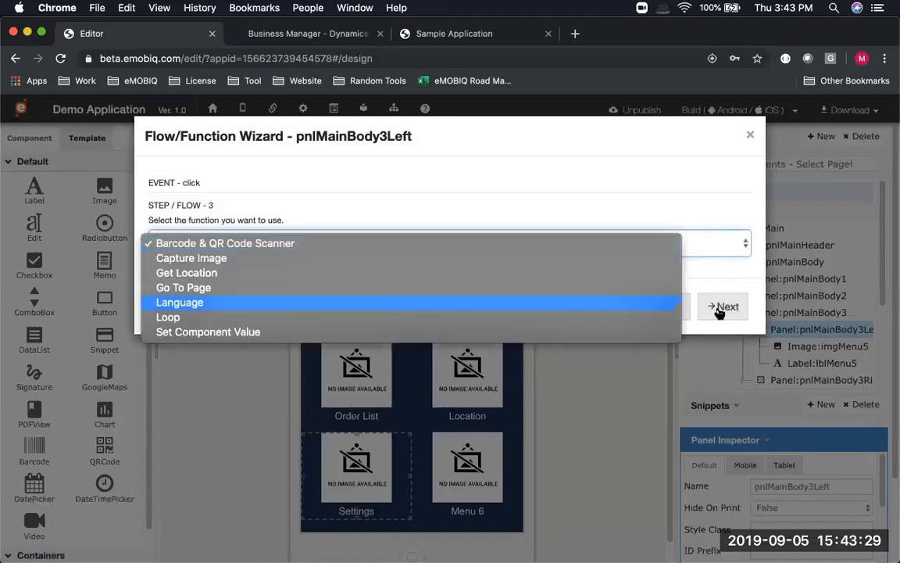
left_click(308, 286)
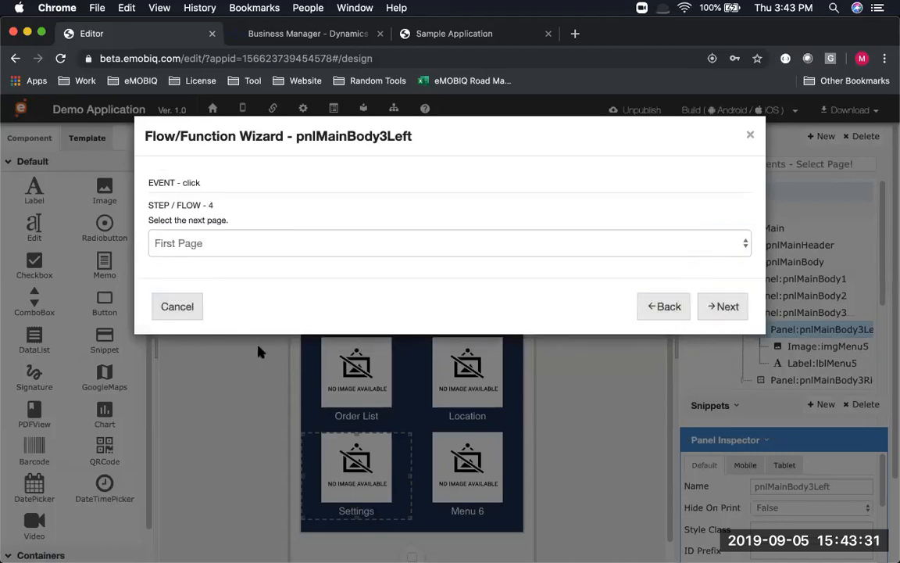
left_click(258, 243)
left_click(254, 362)
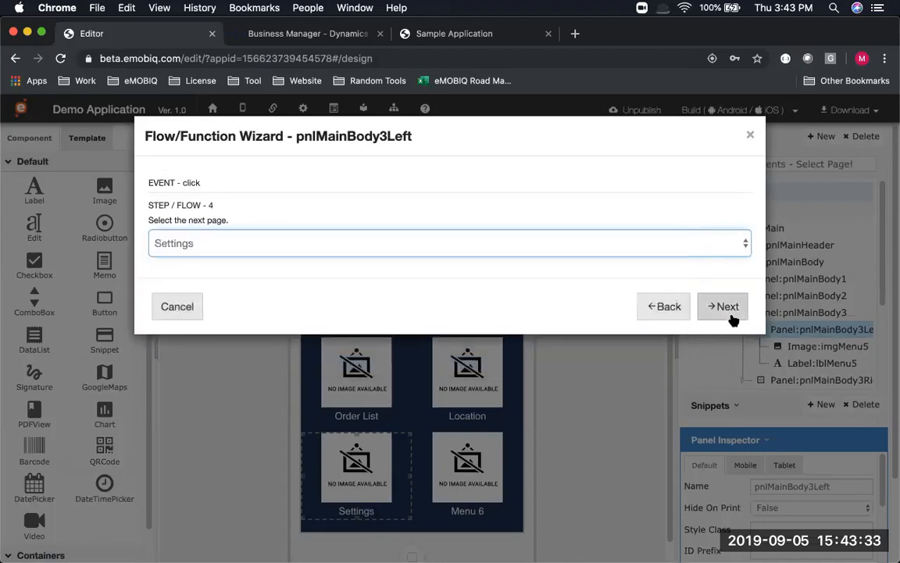
left_click(730, 316)
left_click(725, 306)
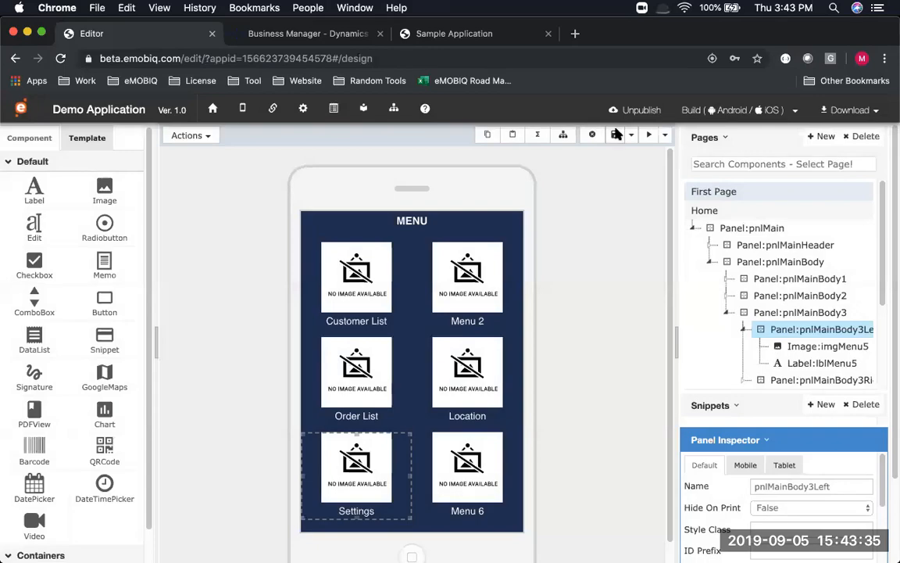
left_click(616, 133)
Preview the app and log in with the username and password
left_click(649, 135)
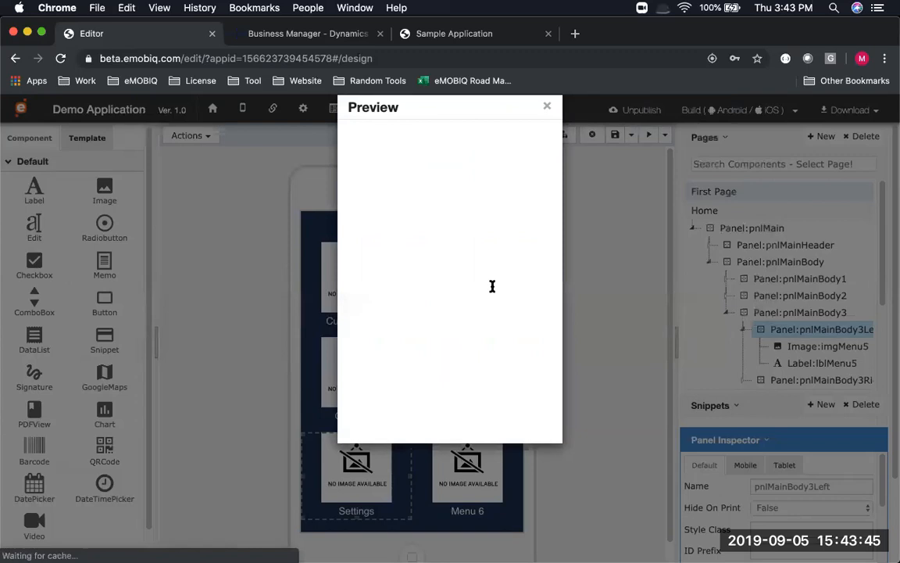
left_click(488, 279)
type("AH")
key("Tab")
type("••")
left_click(402, 379)
Open Settings from the menu and repeatedly choose Chinese in the languages list and submit
left_click(402, 378)
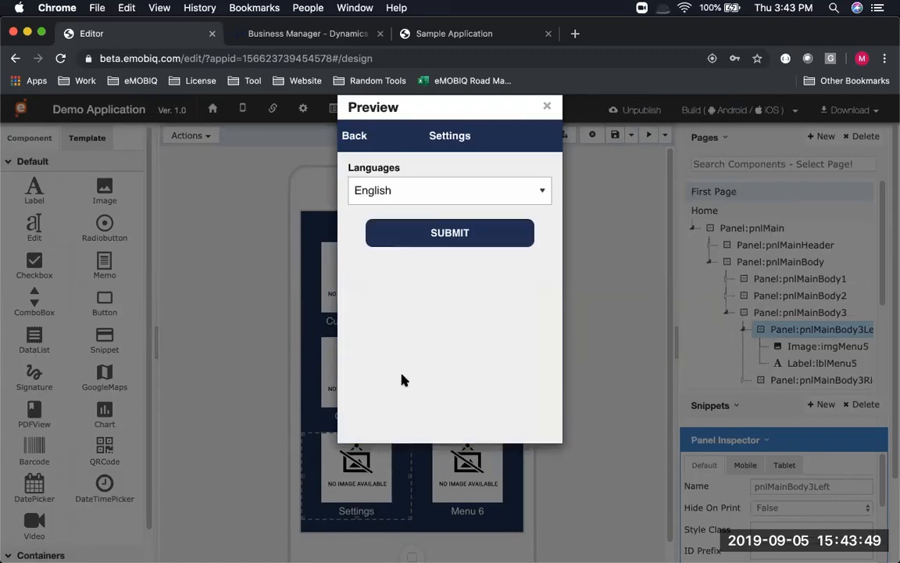
left_click(392, 192)
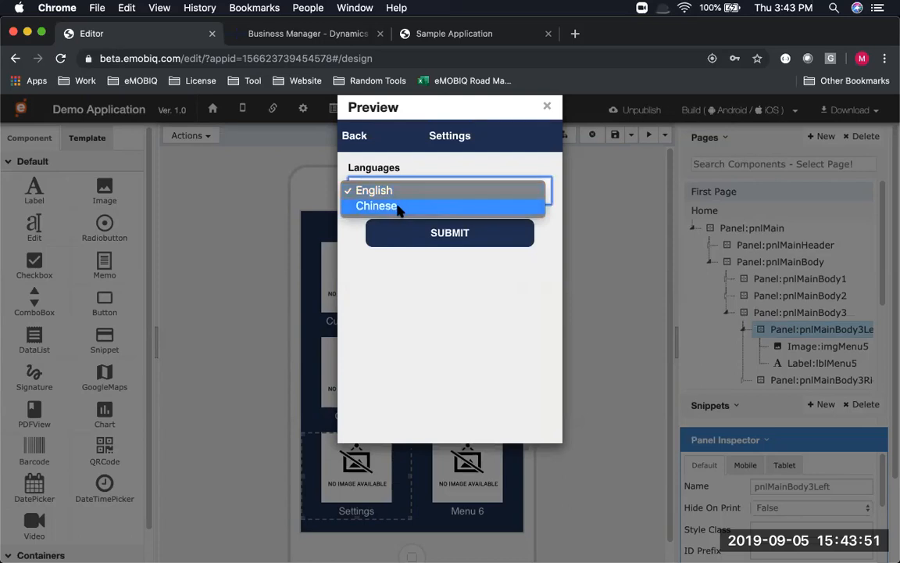
left_click(396, 204)
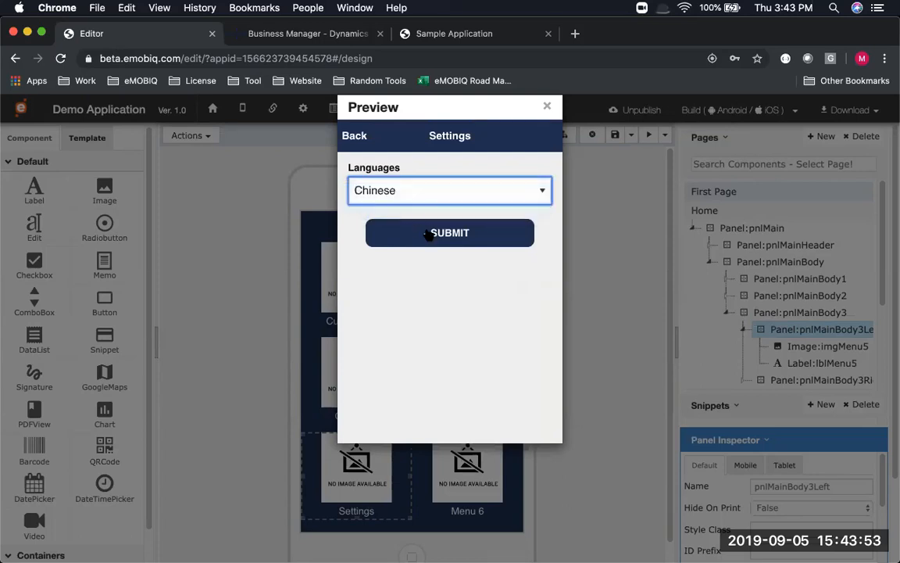
left_click(429, 236)
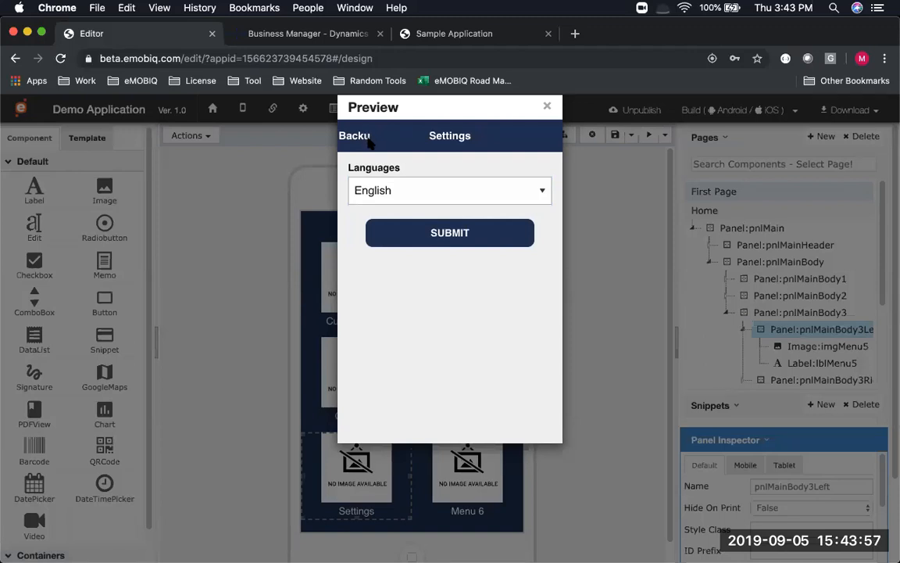
left_click(375, 192)
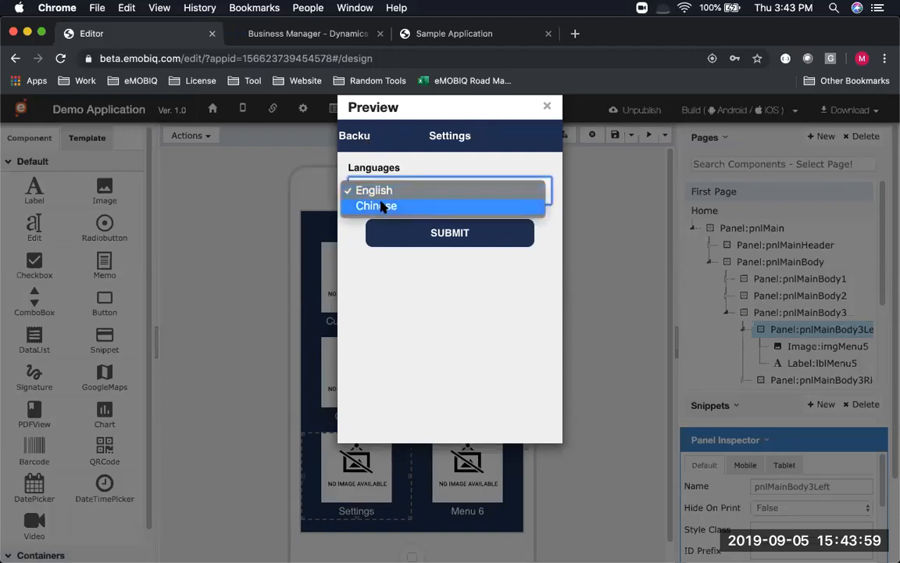
left_click(381, 205)
left_click(412, 236)
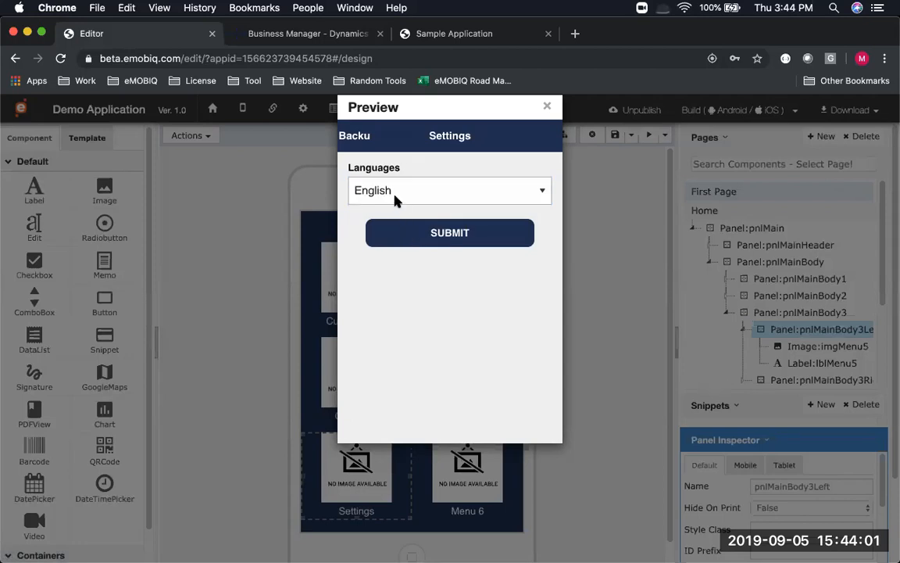
left_click(396, 194)
left_click(383, 205)
left_click(431, 238)
left_click(375, 193)
left_click(376, 205)
left_click(399, 233)
Go Back to the menu, reopen Settings, submit again, return to the menu, and close preview
left_click(360, 138)
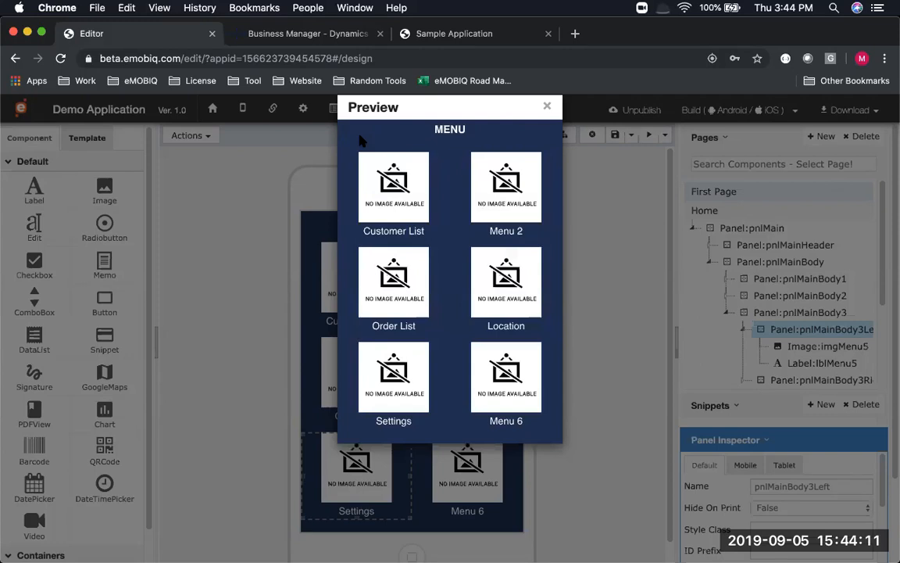
left_click(401, 385)
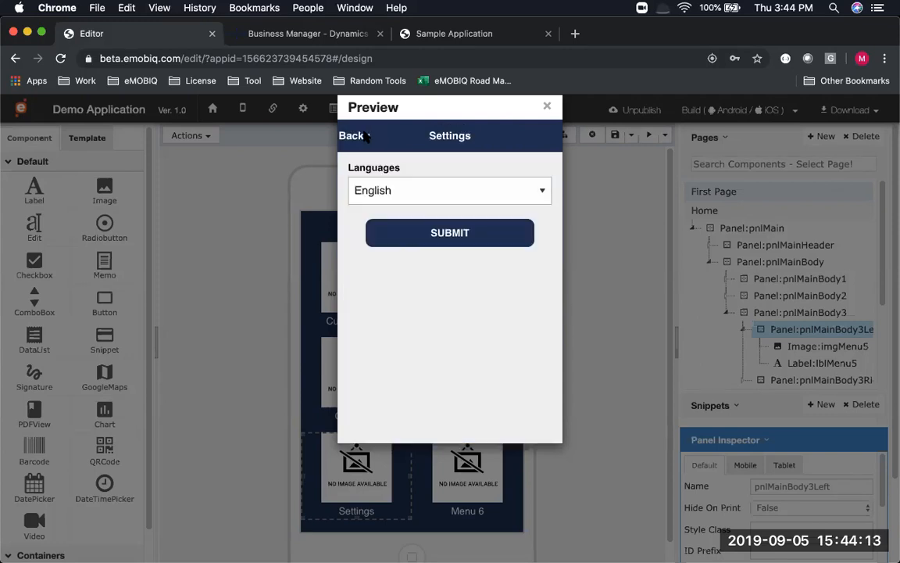
left_click(409, 232)
left_click(361, 138)
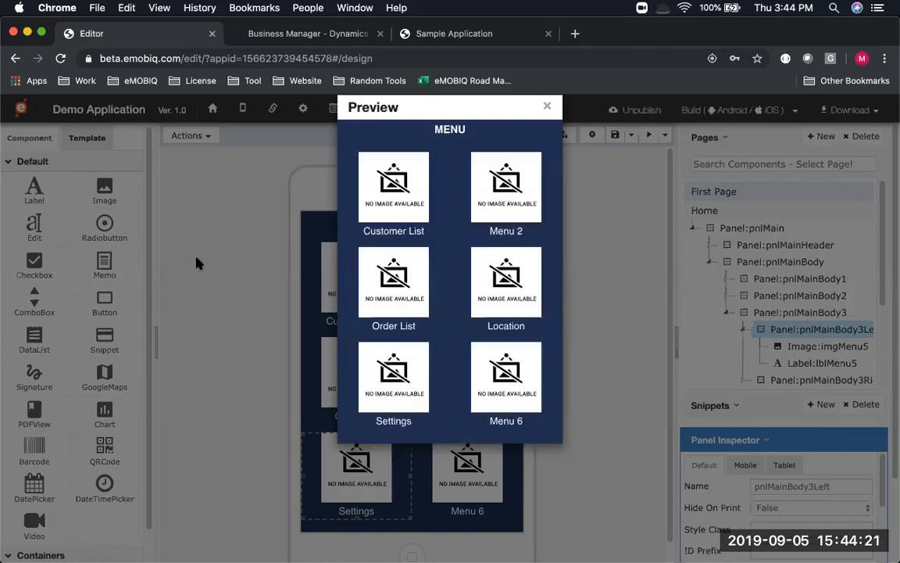
left_click(263, 267)
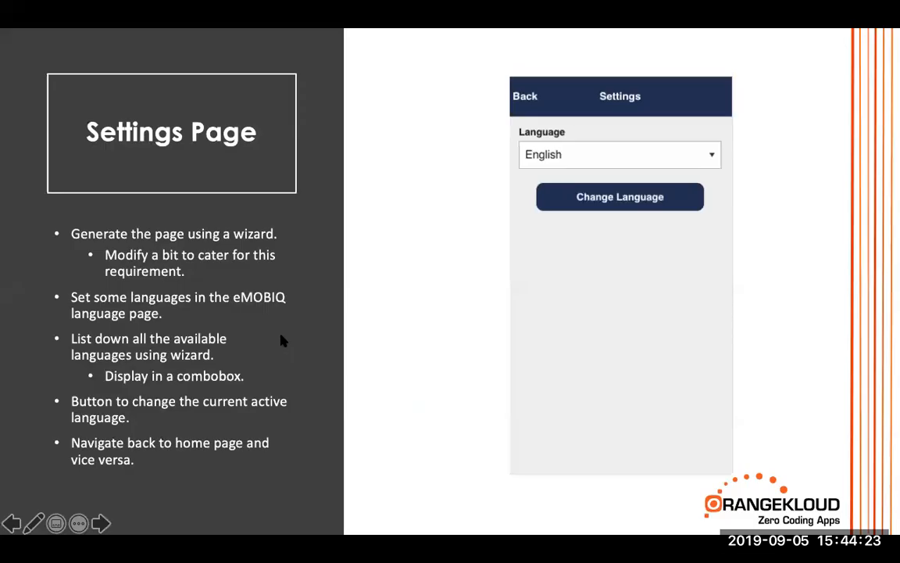
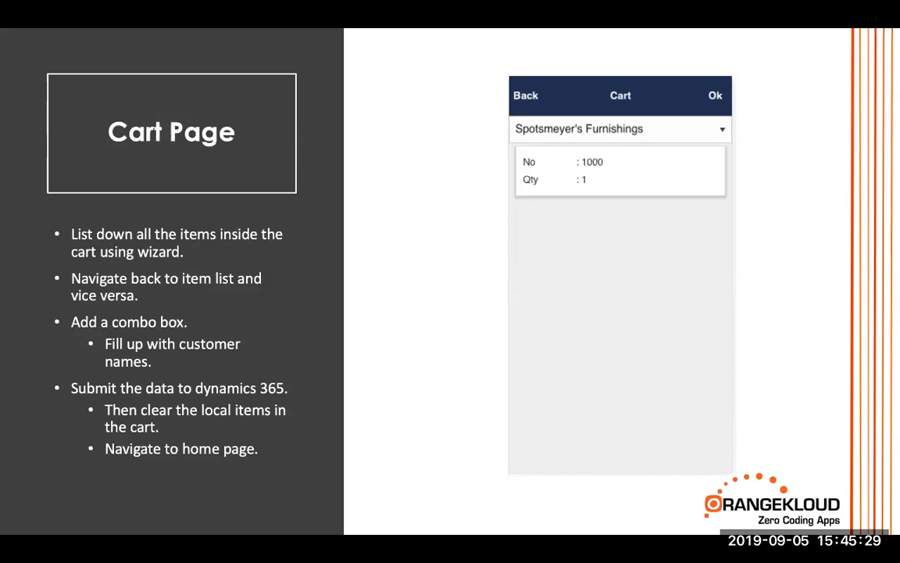
Advance the slideshow to the 'Testing and Building - APP' title slide
key("Right")
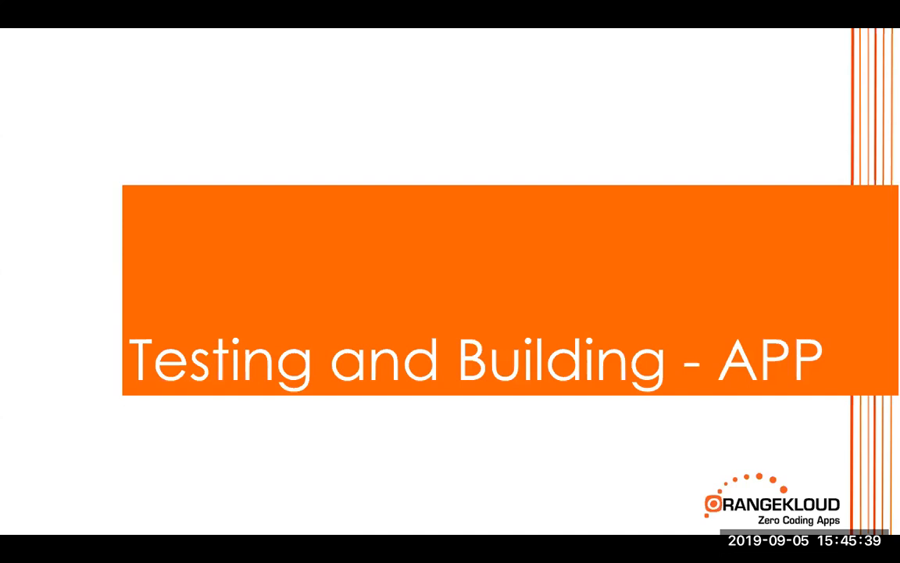
Show the 'Sales Order App Development Flow' slide, then start an app preview in the editor
left_click(702, 200)
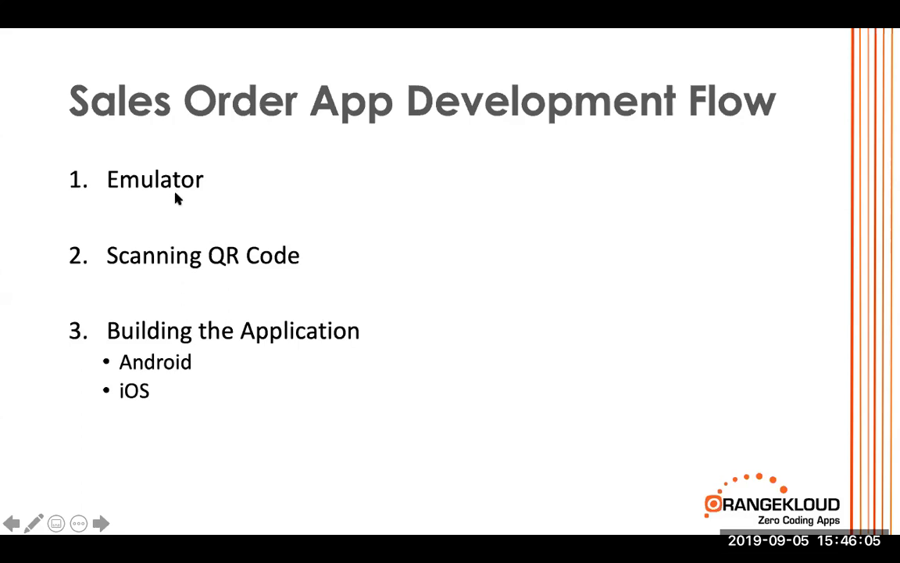
key("super+Tab")
left_click(649, 136)
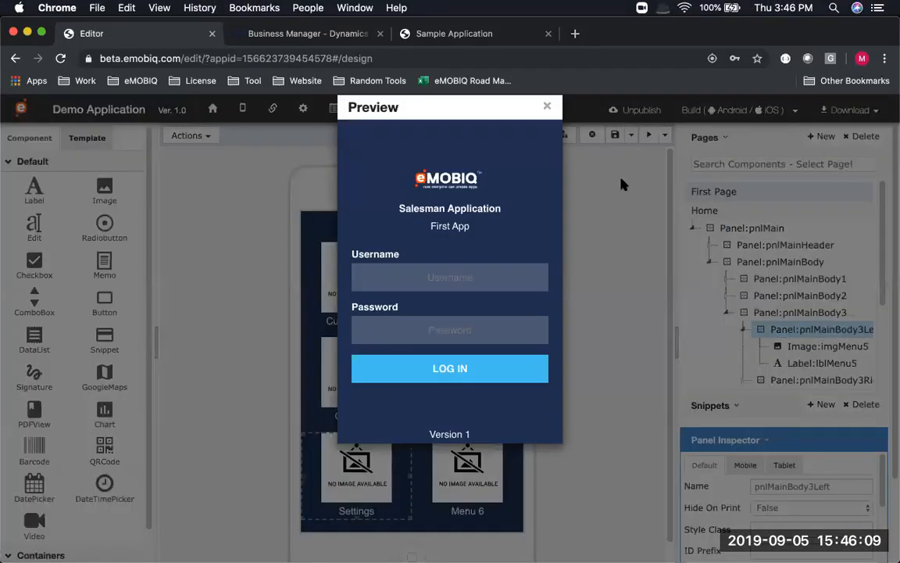
Close the preview, display the Demo Application's testing QR code, and bring up Vysor
left_click(624, 185)
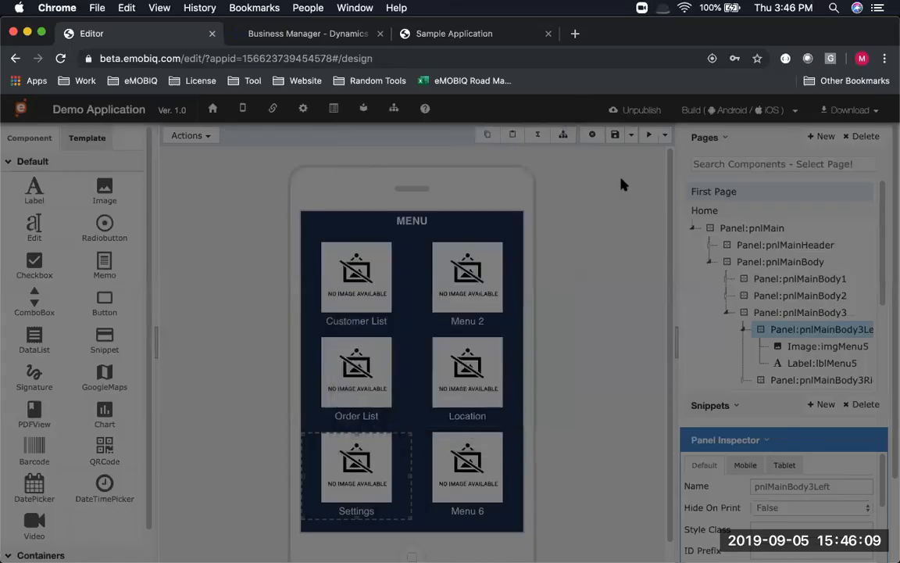
key("super+Tab")
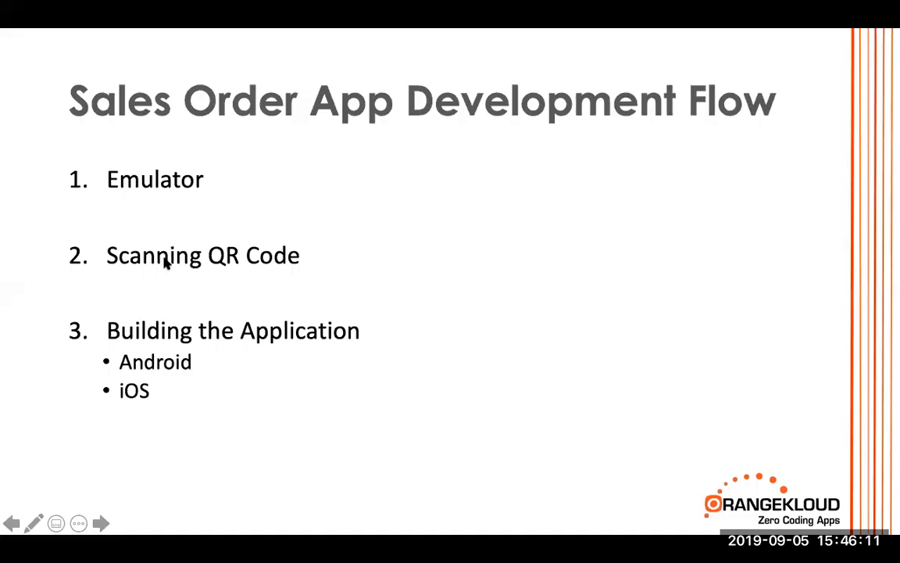
key("super+Tab")
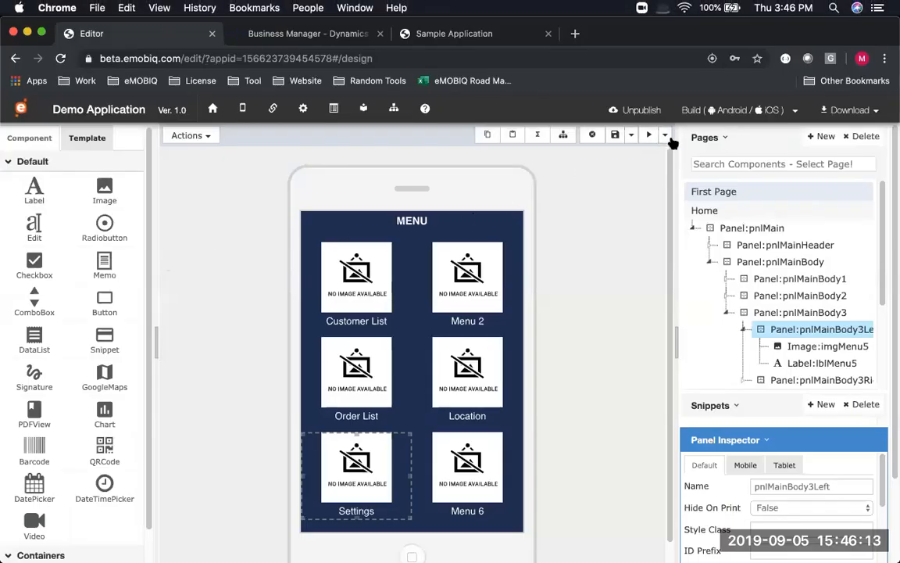
left_click(665, 136)
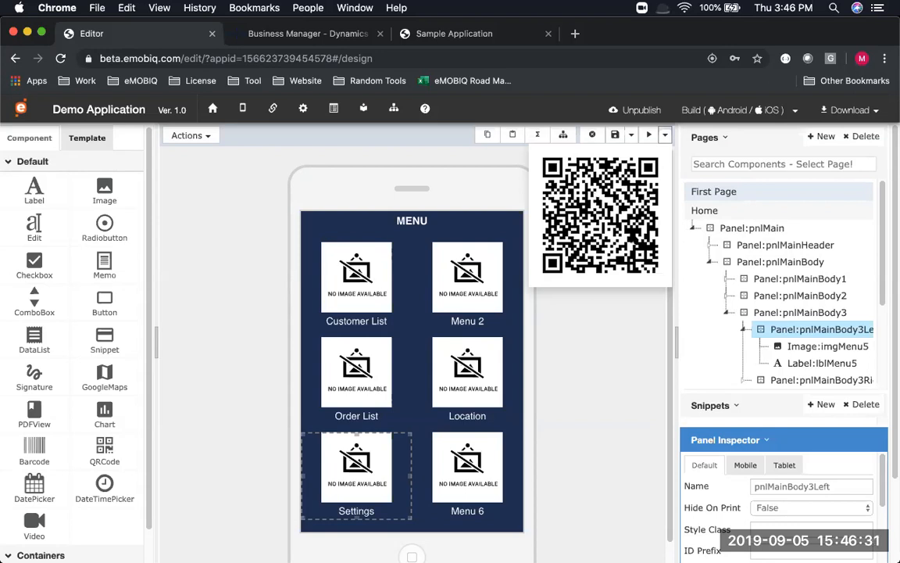
key("super+Tab")
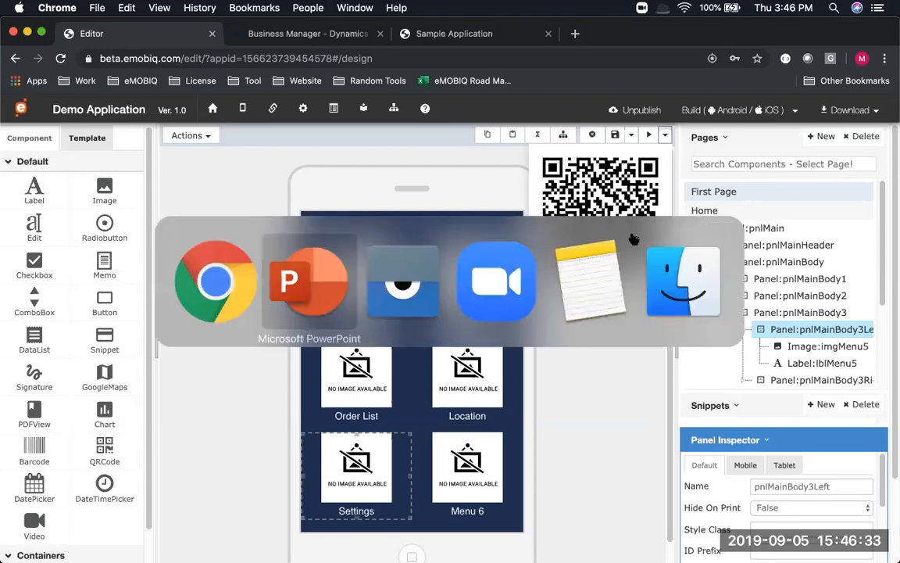
key("super+Tab")
Move the Vysor window mirroring the SM G920I phone to the left beside the QR code
left_click_drag(508, 29, 541, 29)
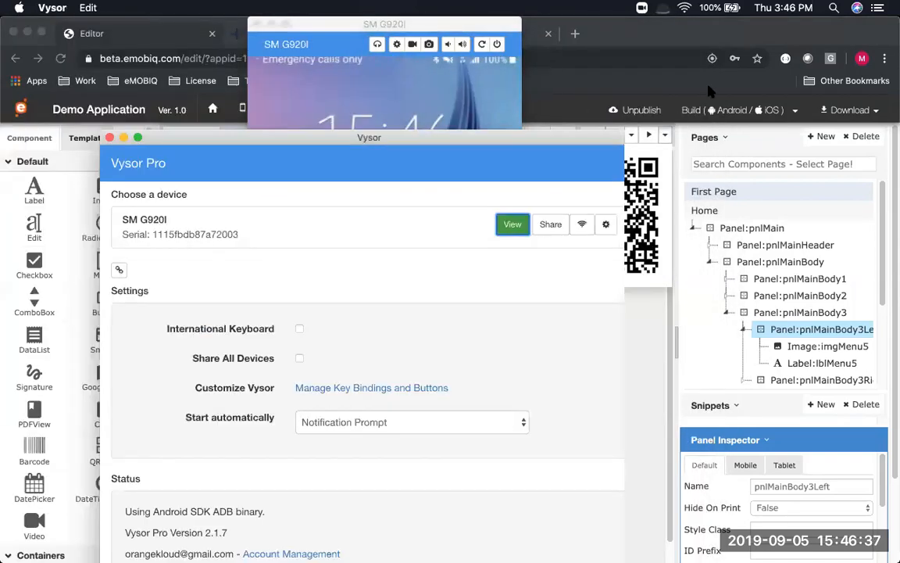
left_click(694, 111)
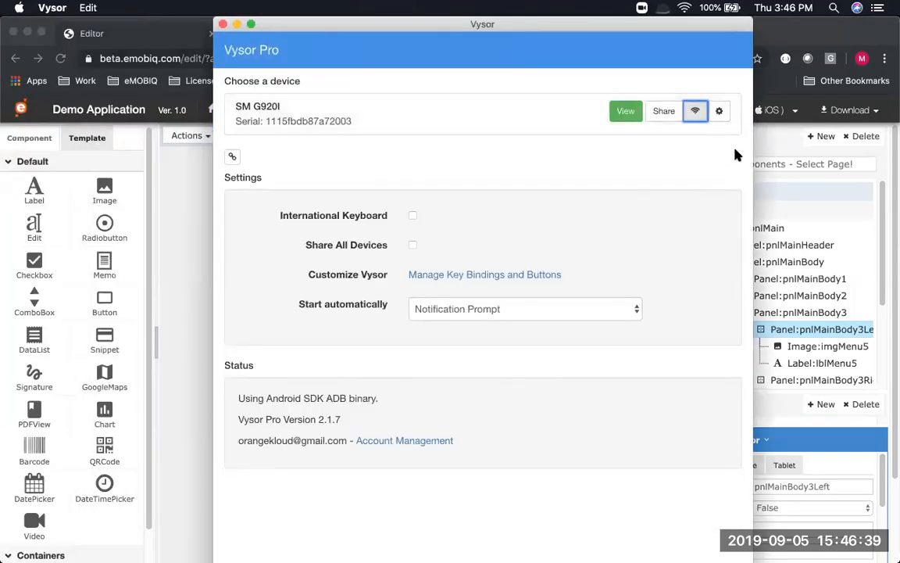
left_click_drag(689, 27, 470, 18)
key("super+Tab")
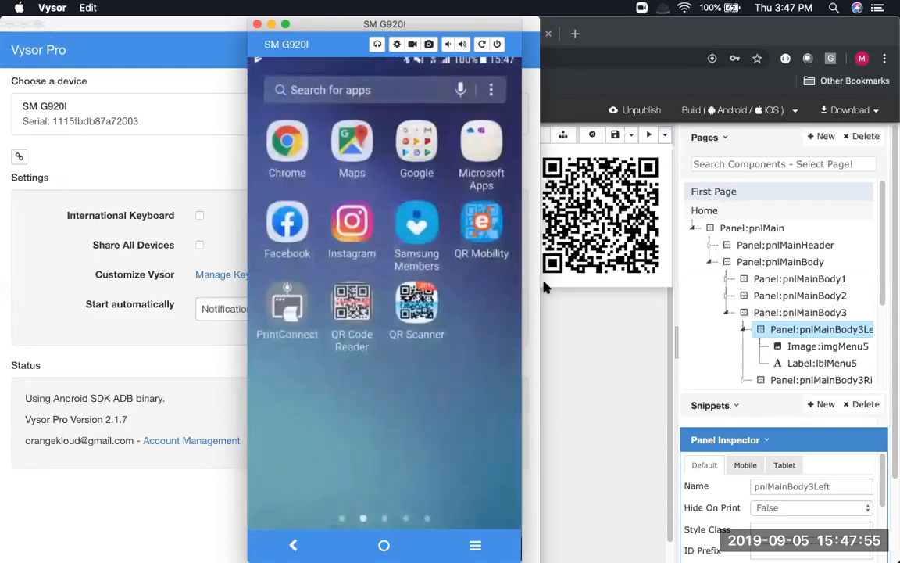
Return to the app editor and save the current page design
left_click(580, 402)
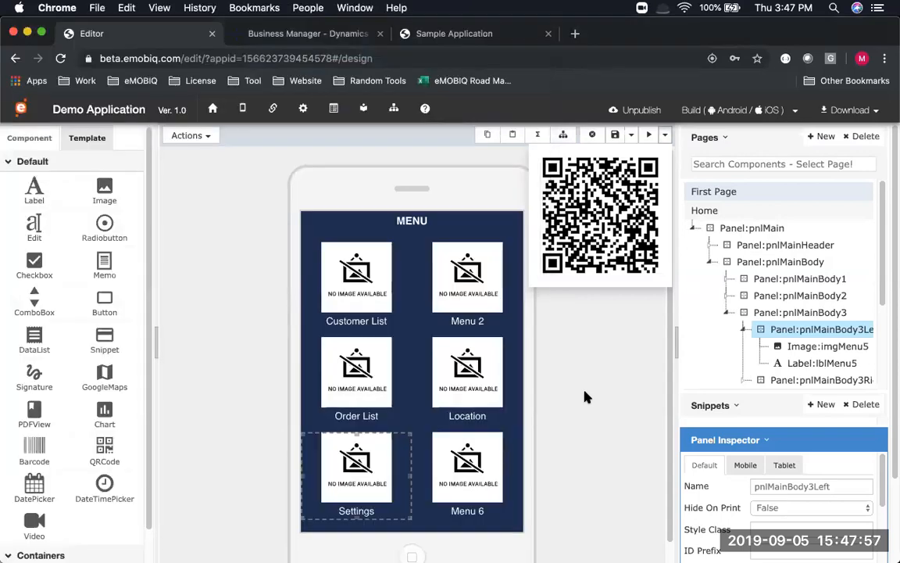
key("super+Tab")
key("super+Tab")
key("Tab")
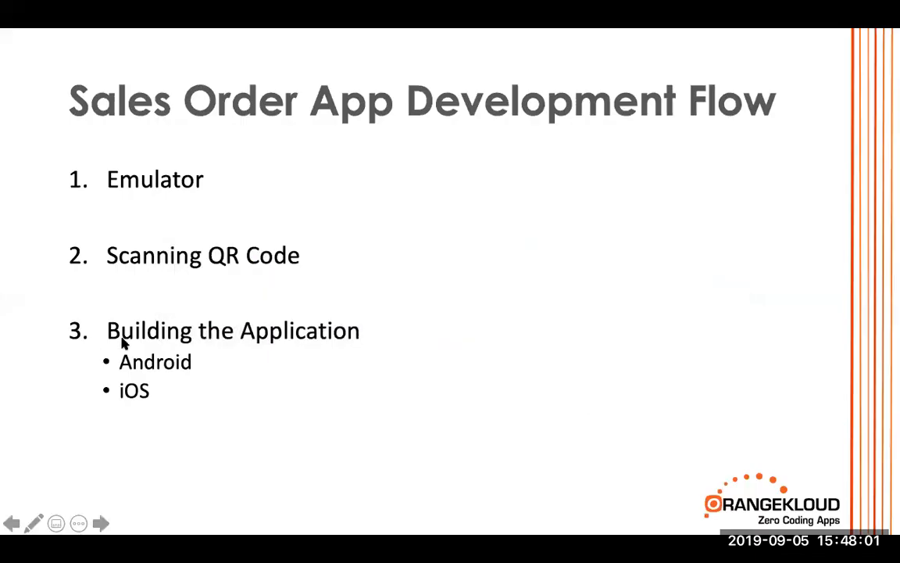
key("super+Tab")
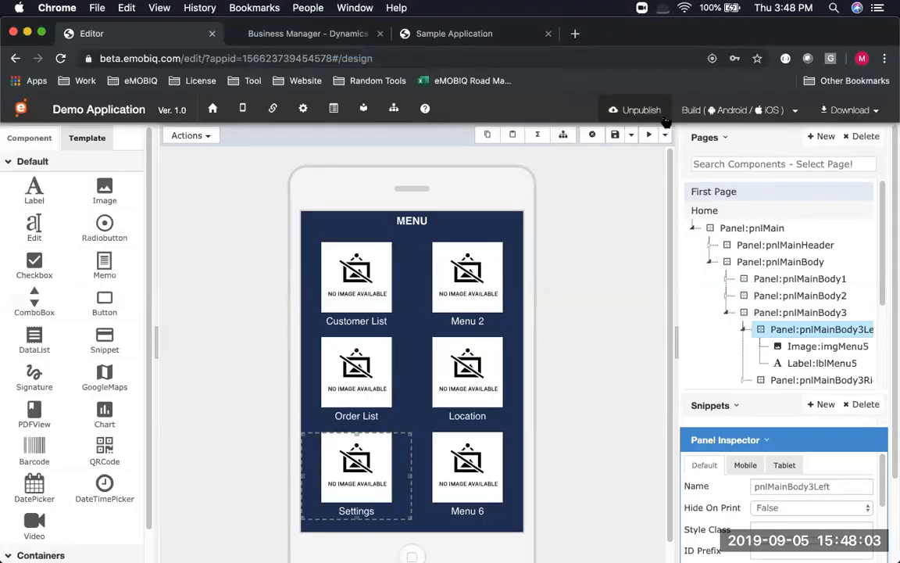
left_click(615, 135)
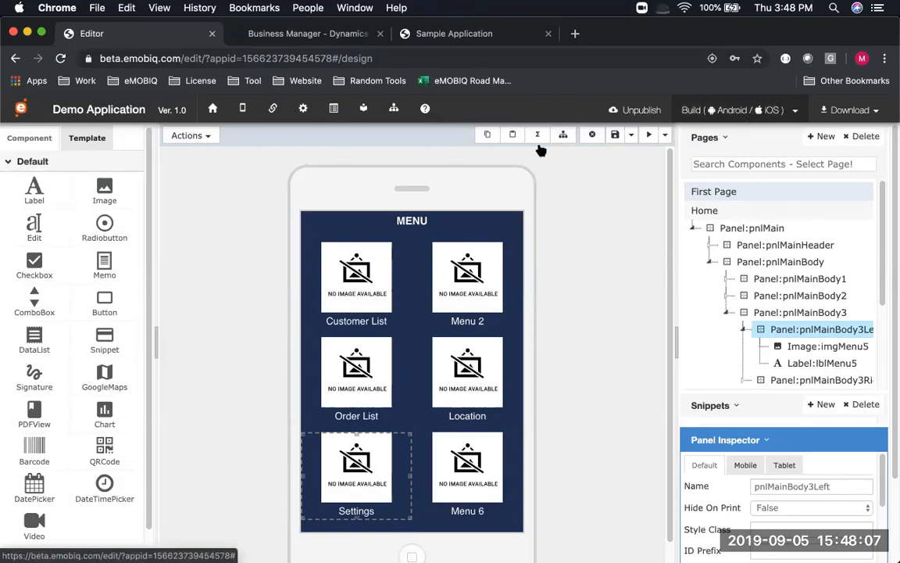
Review the global iOS Team ID and Code Sign values, keeping Enable Auto Update at False
left_click(303, 109)
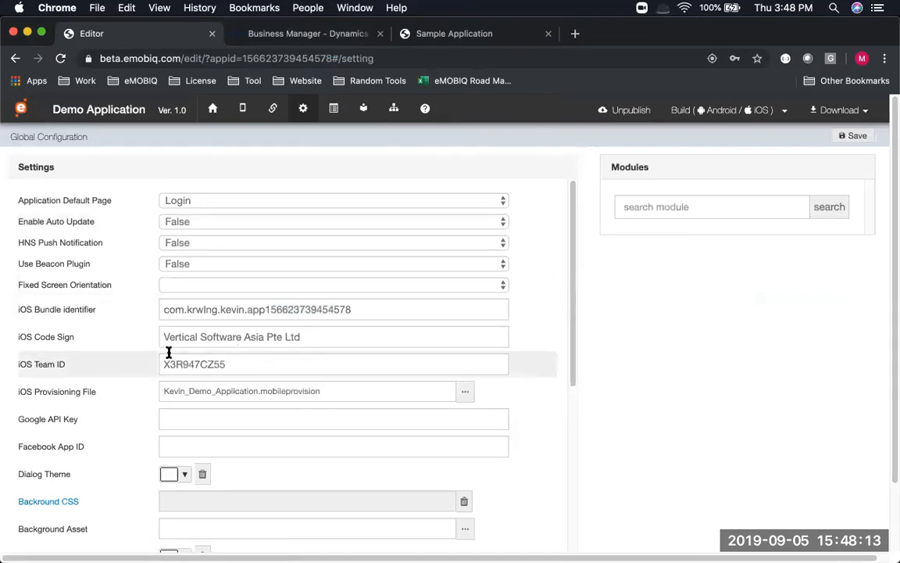
double_click(169, 356)
left_click_drag(343, 341, 97, 330)
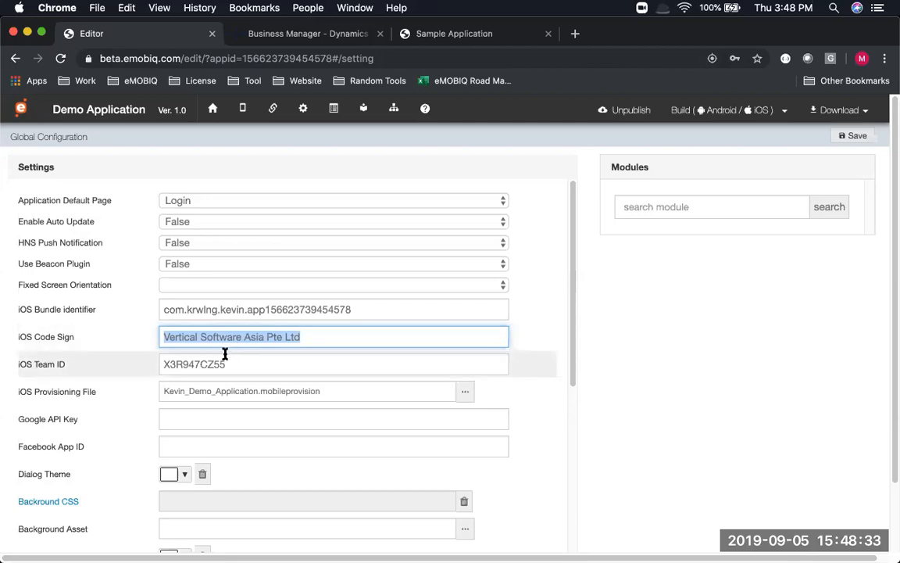
left_click(166, 221)
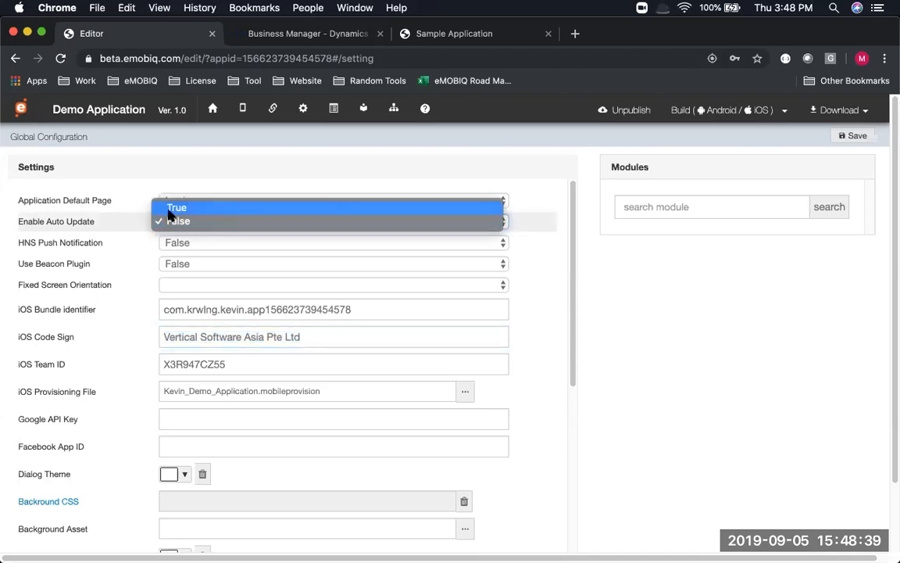
left_click(142, 224)
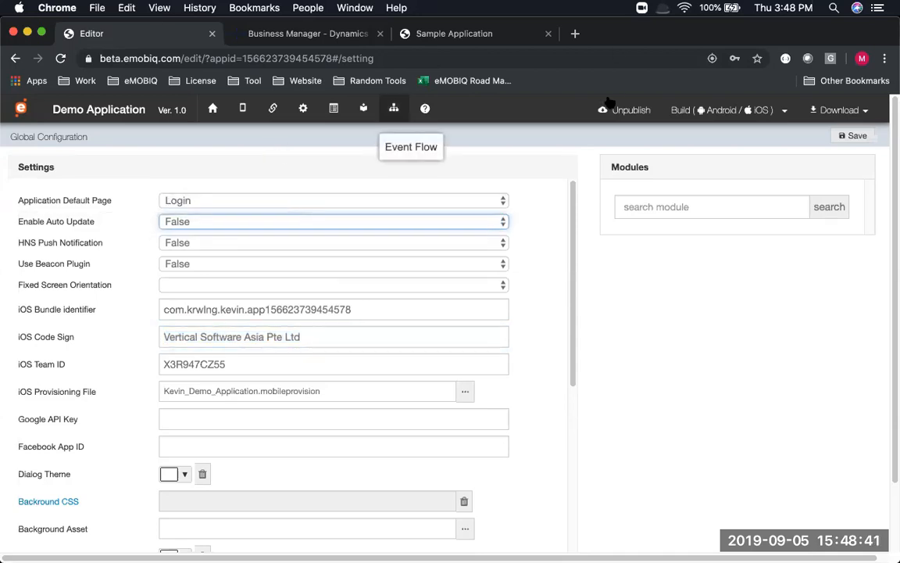
left_click(242, 110)
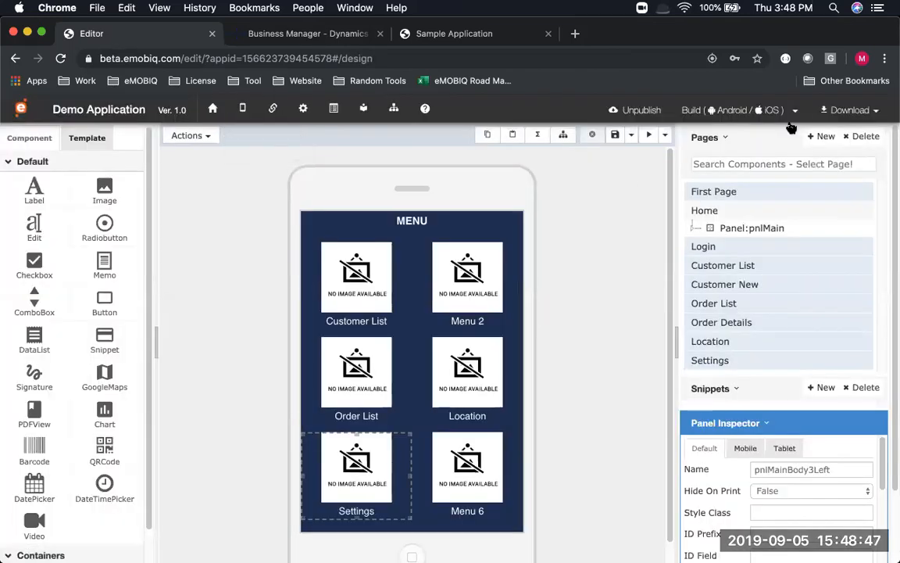
Open the Build (Android / iOS) menu listing Debug, Developer and Release versions
left_click(794, 112)
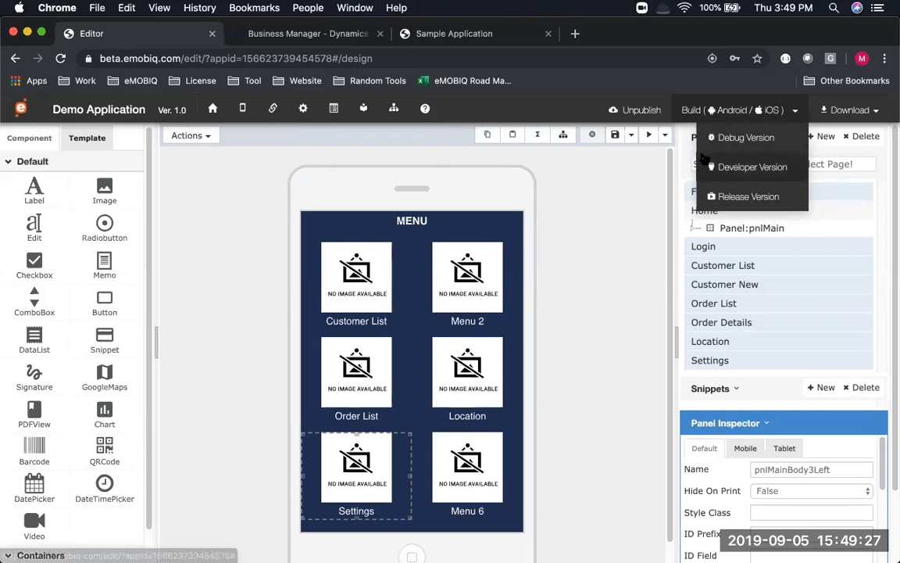
Start a Developer Version build with a web version included, then cancel without building
left_click(763, 170)
left_click(259, 179)
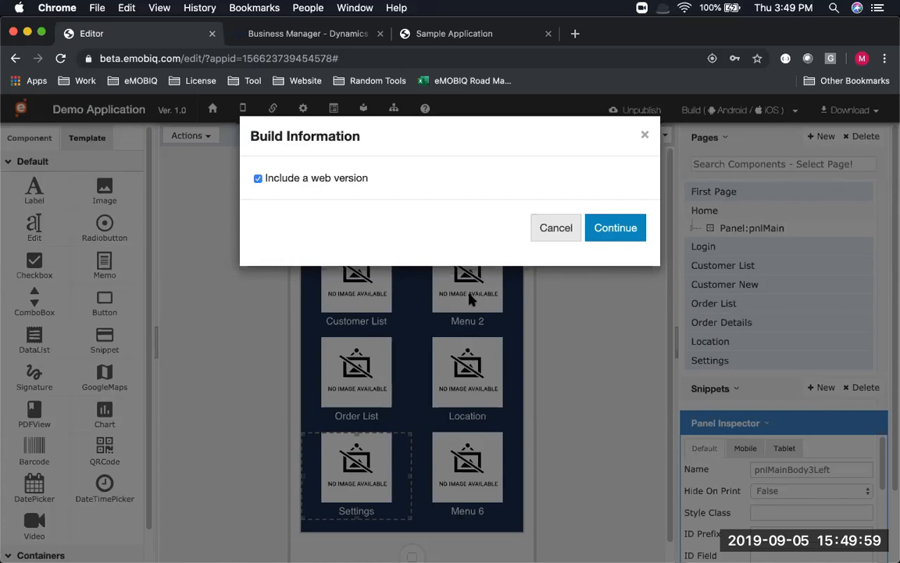
left_click(551, 234)
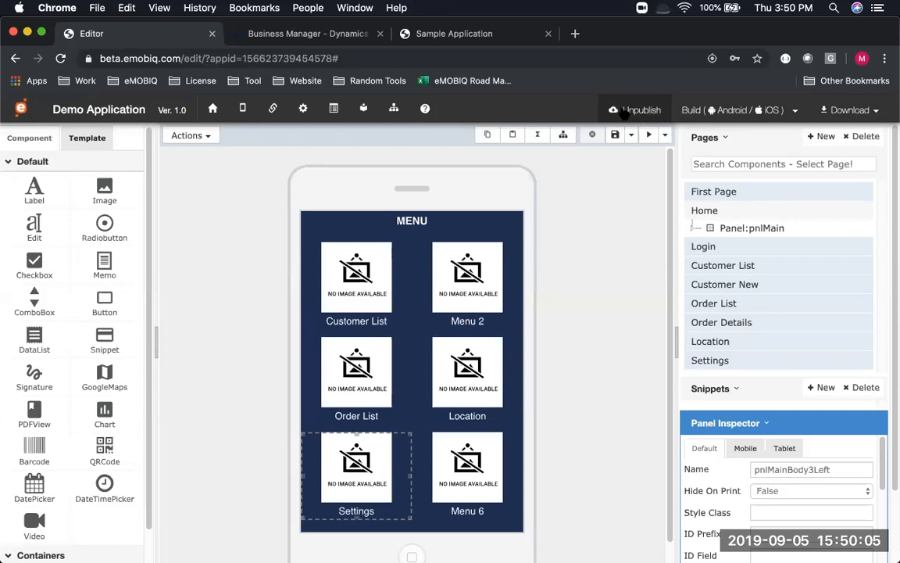
Unpublish the app, decline republishing, and view the Download options
left_click(623, 109)
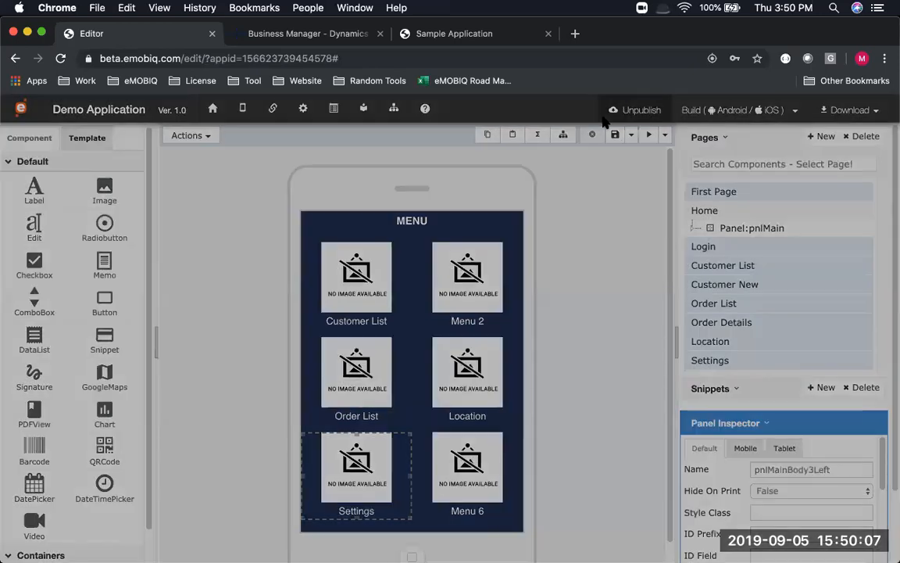
left_click(630, 242)
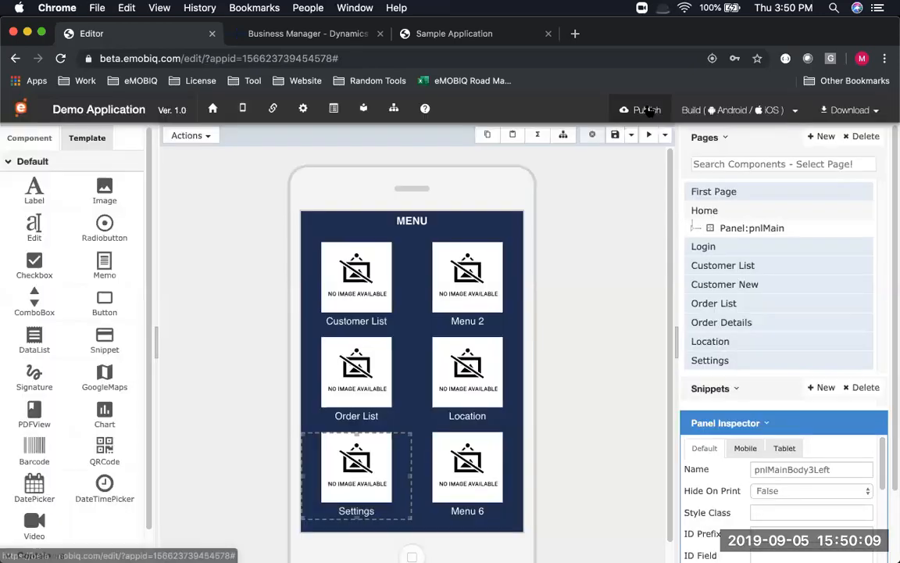
left_click(647, 111)
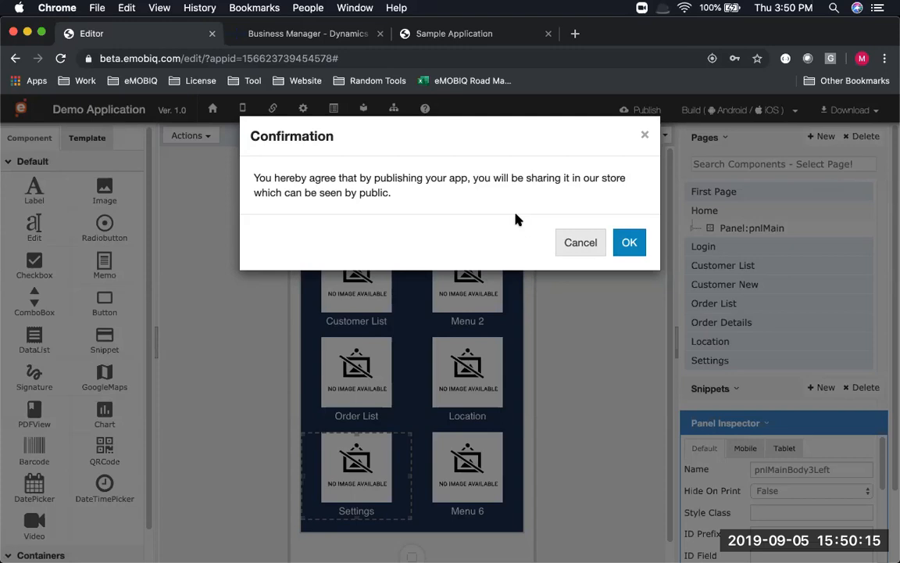
left_click(589, 249)
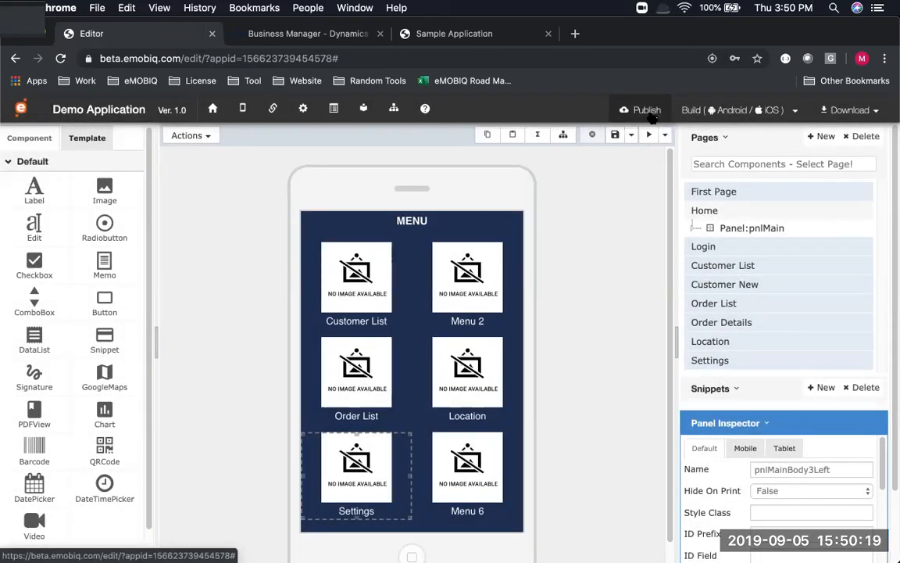
left_click(849, 110)
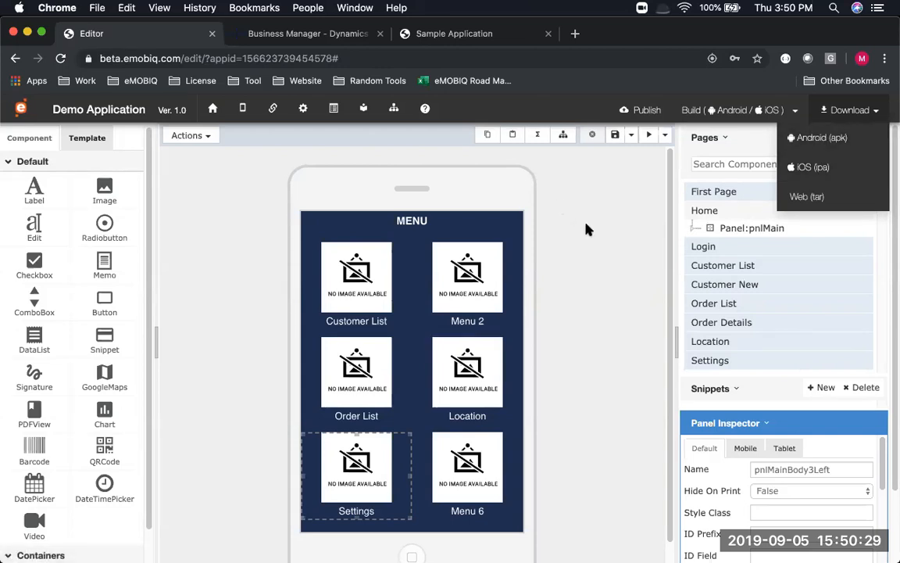
Advance the PowerPoint slideshow one slide, then return to the editor
key("super+Tab")
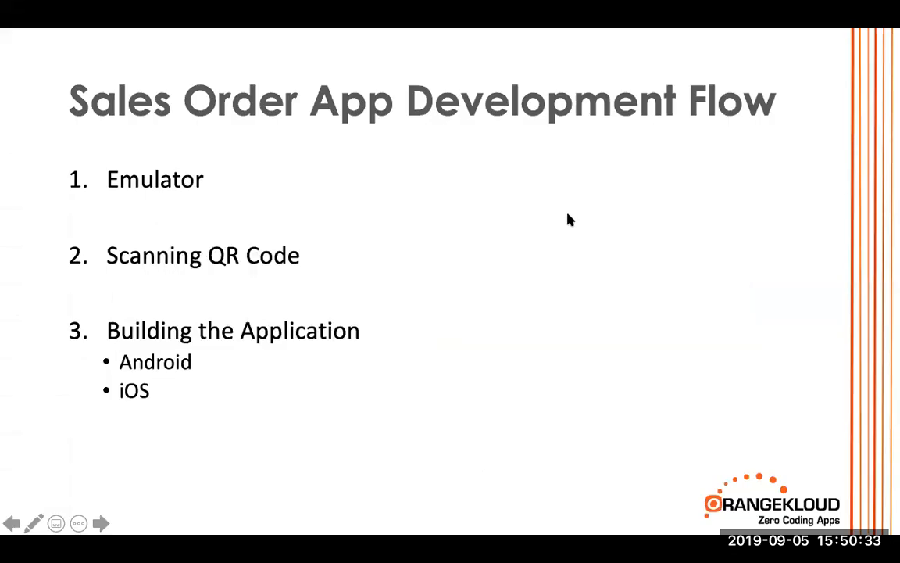
key("Right")
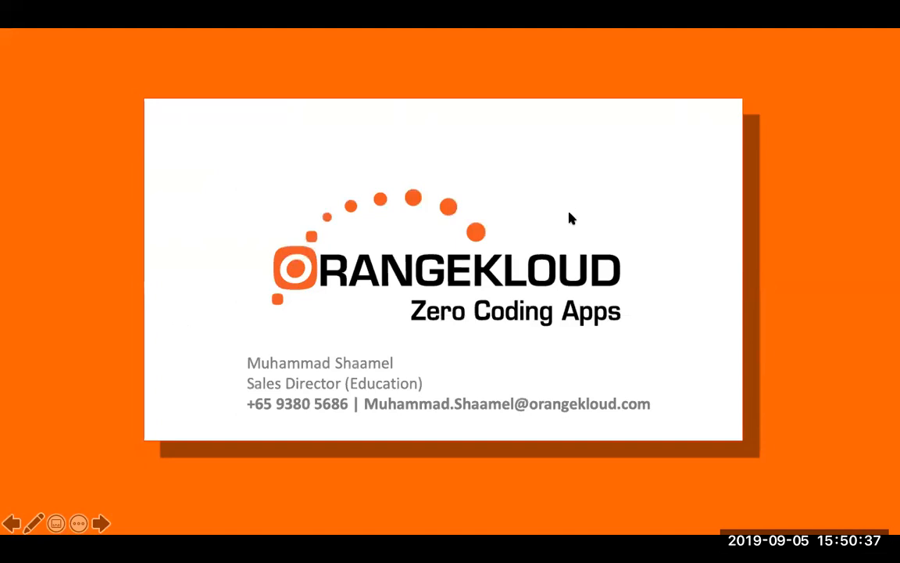
key("super+Tab")
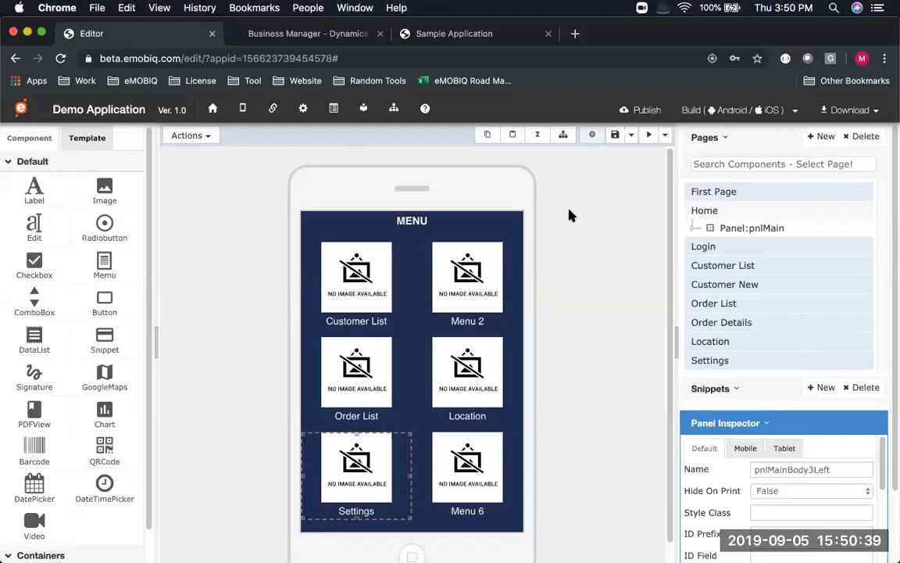
Preview the app and log in with the username and password
left_click(653, 134)
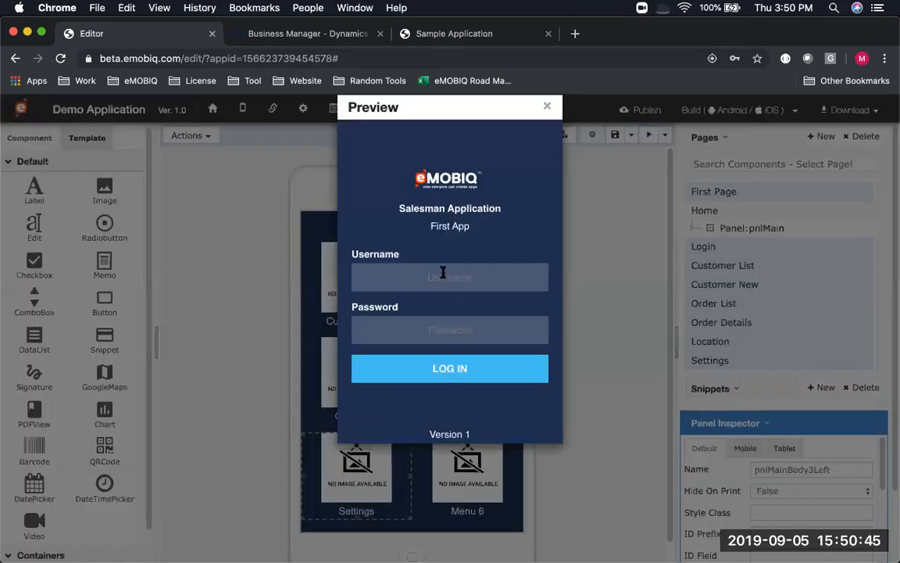
left_click(443, 273)
type("Ah")
left_click(458, 332)
type("ah")
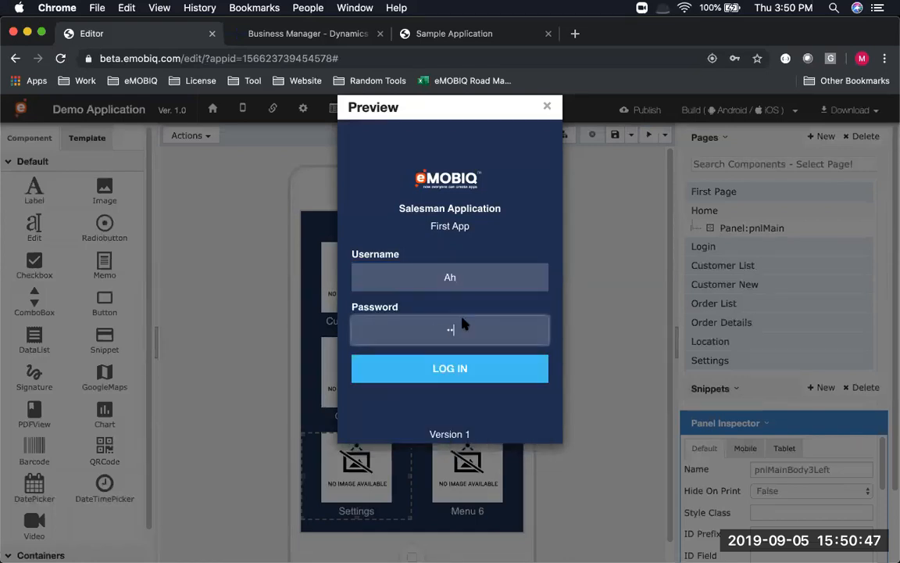
left_click(475, 281)
key("BackSpace")
key("BackSpace")
type("AH")
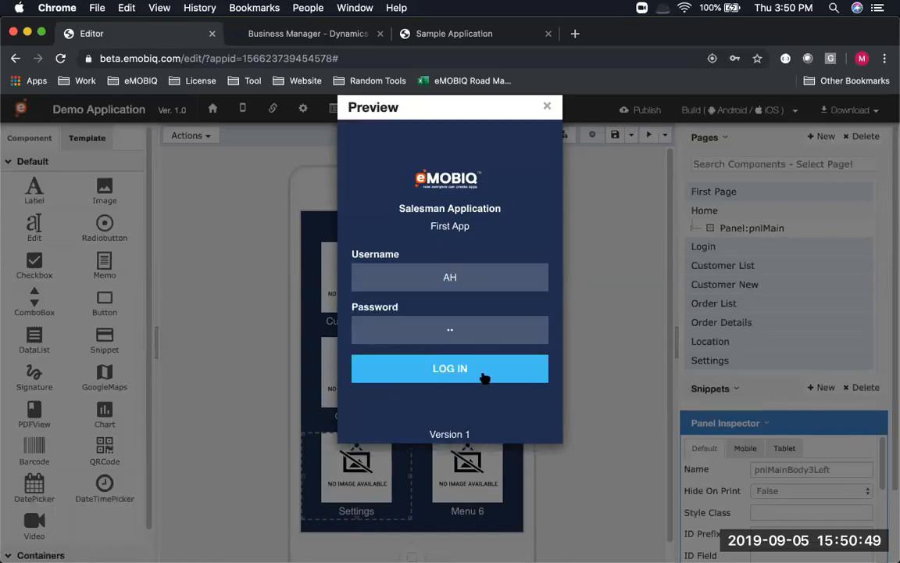
left_click(484, 377)
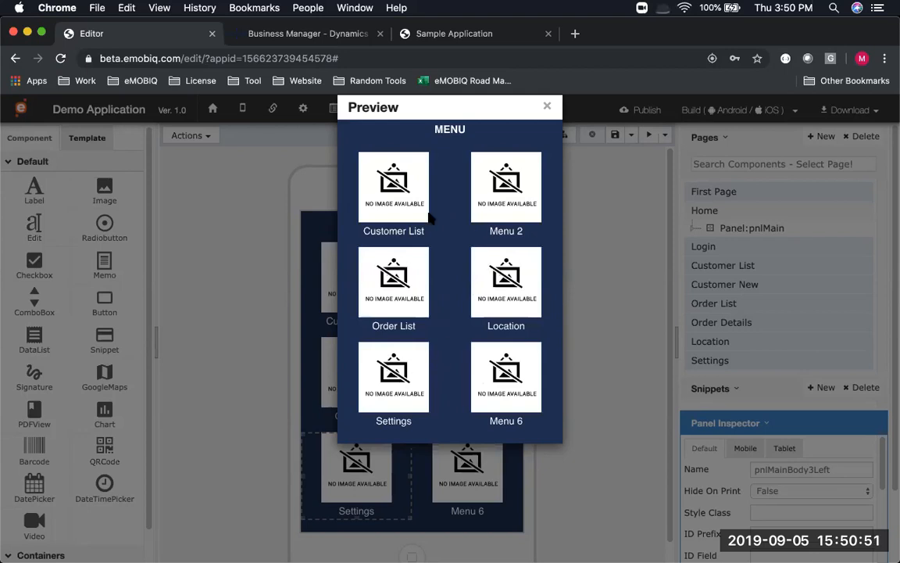
Visit the Location map and Settings pages, close the preview, and switch to PowerPoint
left_click(496, 285)
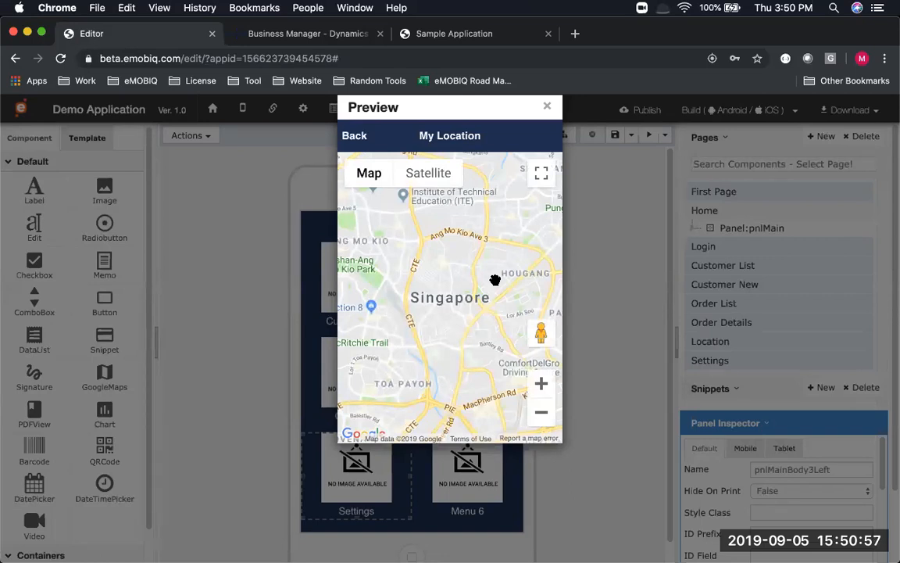
left_click(369, 138)
left_click(407, 375)
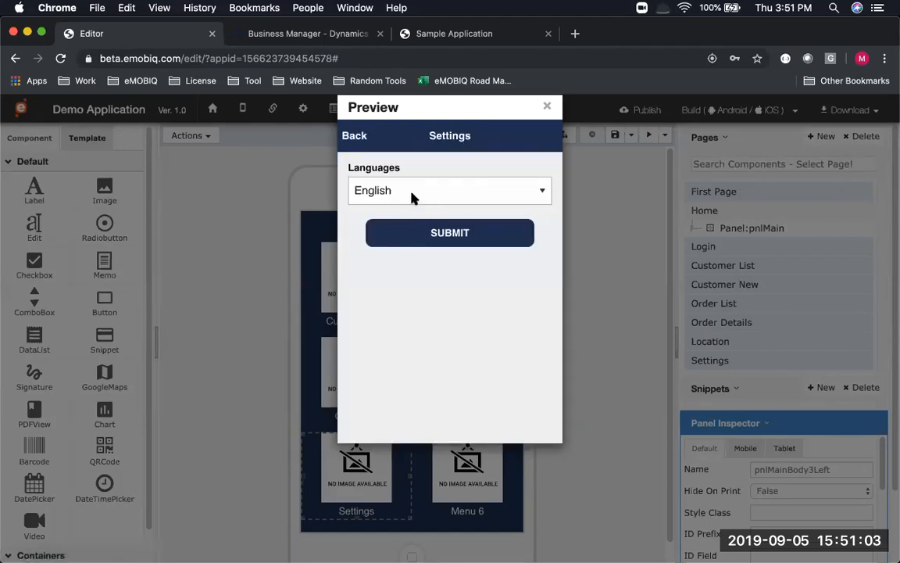
left_click(546, 105)
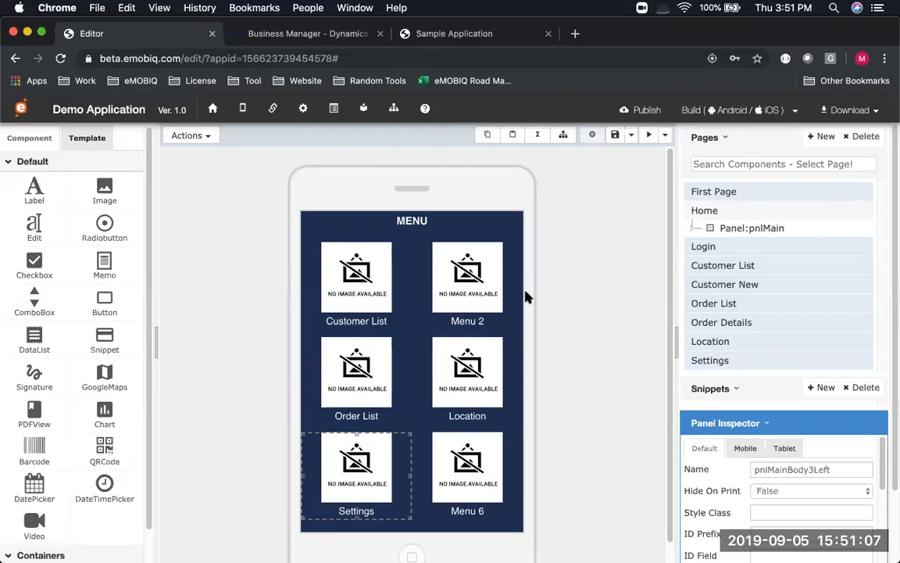
key("super+Tab")
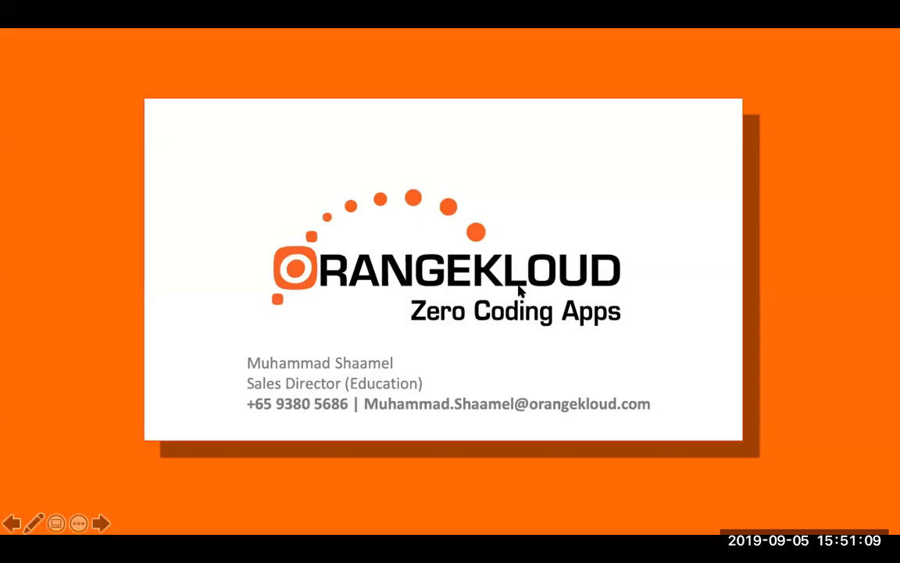